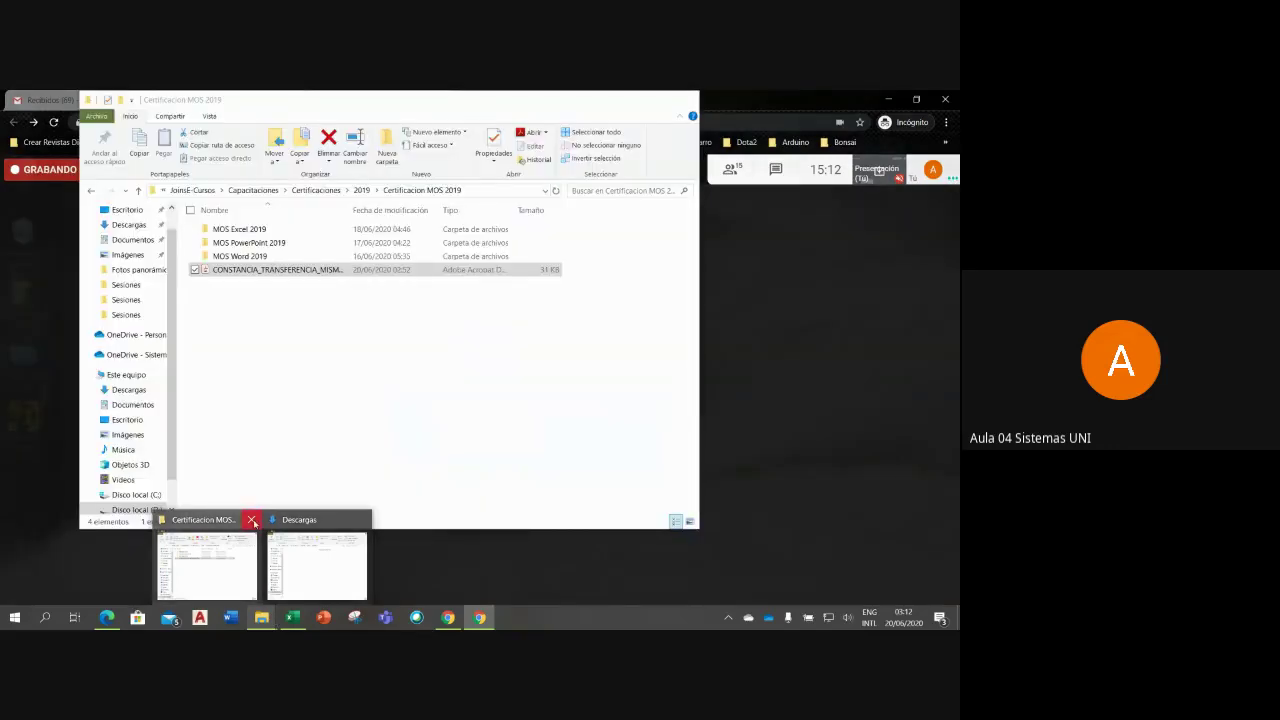
# Step: Close File Explorer, send bit.ly/ExcelBasico-ONEDRIVE in the Meet chat, and open a new browser tab
pyautogui.click(253, 522)
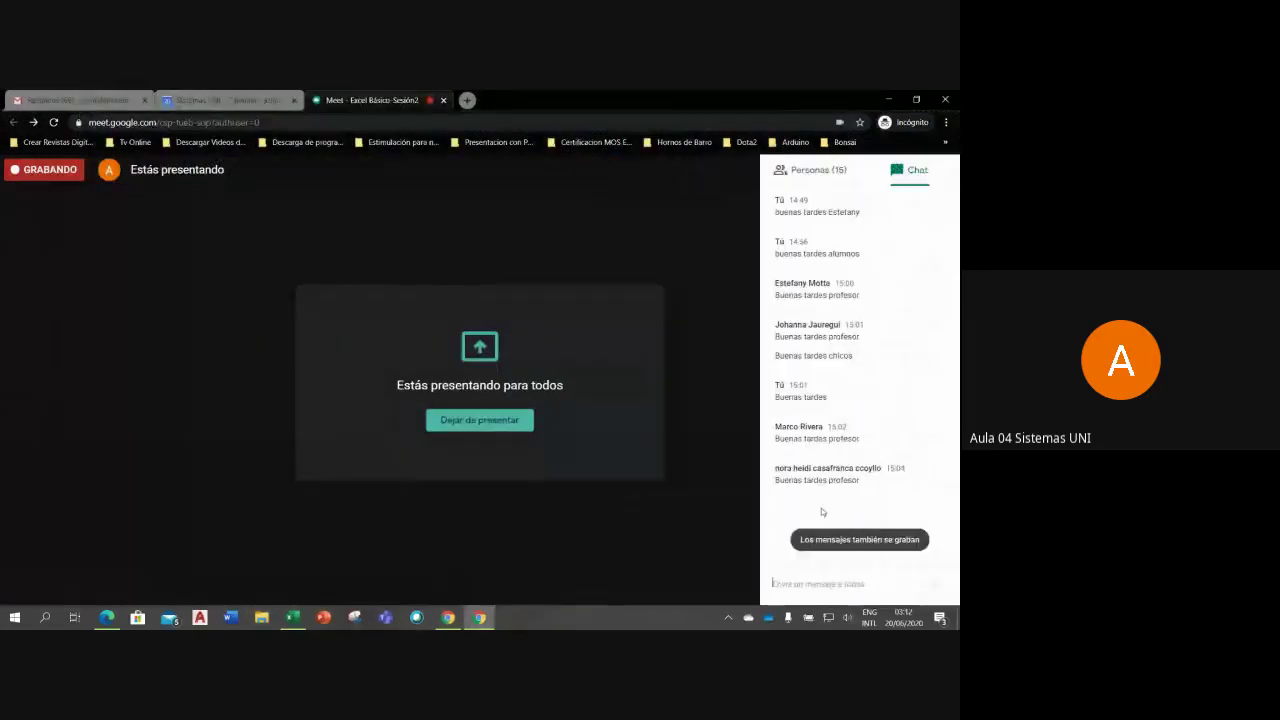
pyautogui.click(828, 584)
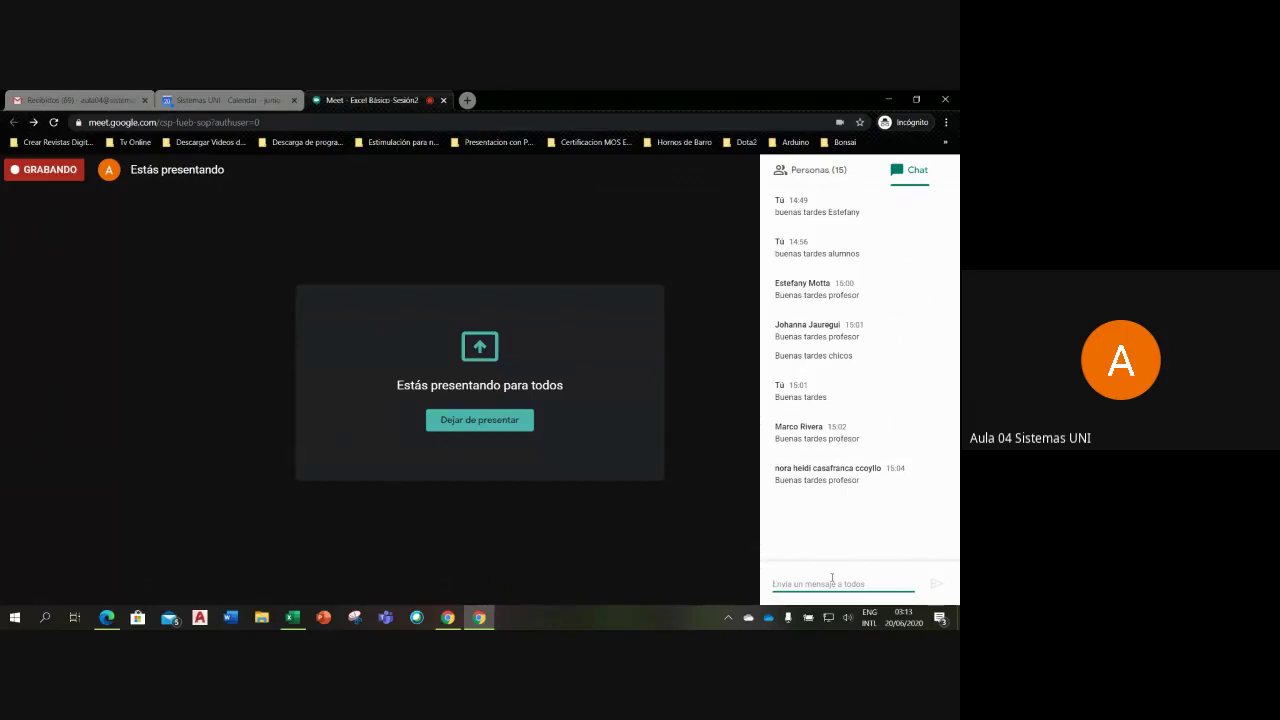
pyautogui.write('b')
pyautogui.write('/ExcelBasico-ONEDRIVE')
pyautogui.press('Return')
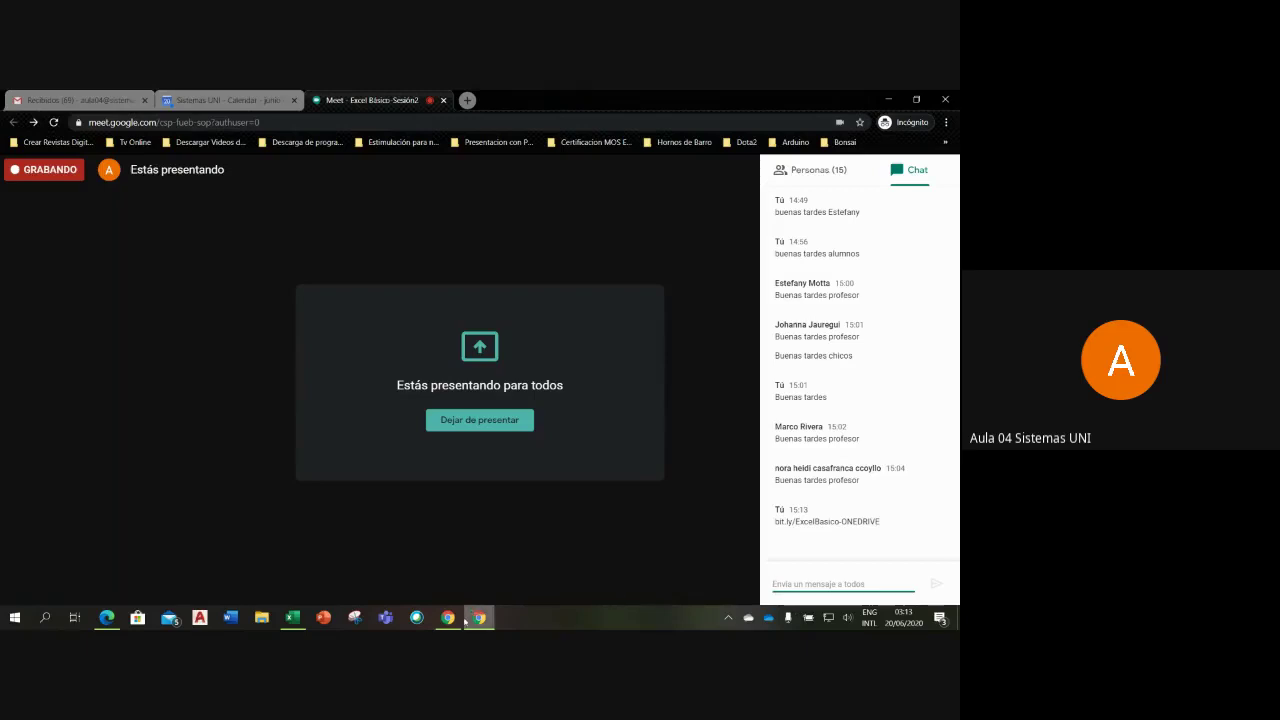
pyautogui.moveTo(479, 617)
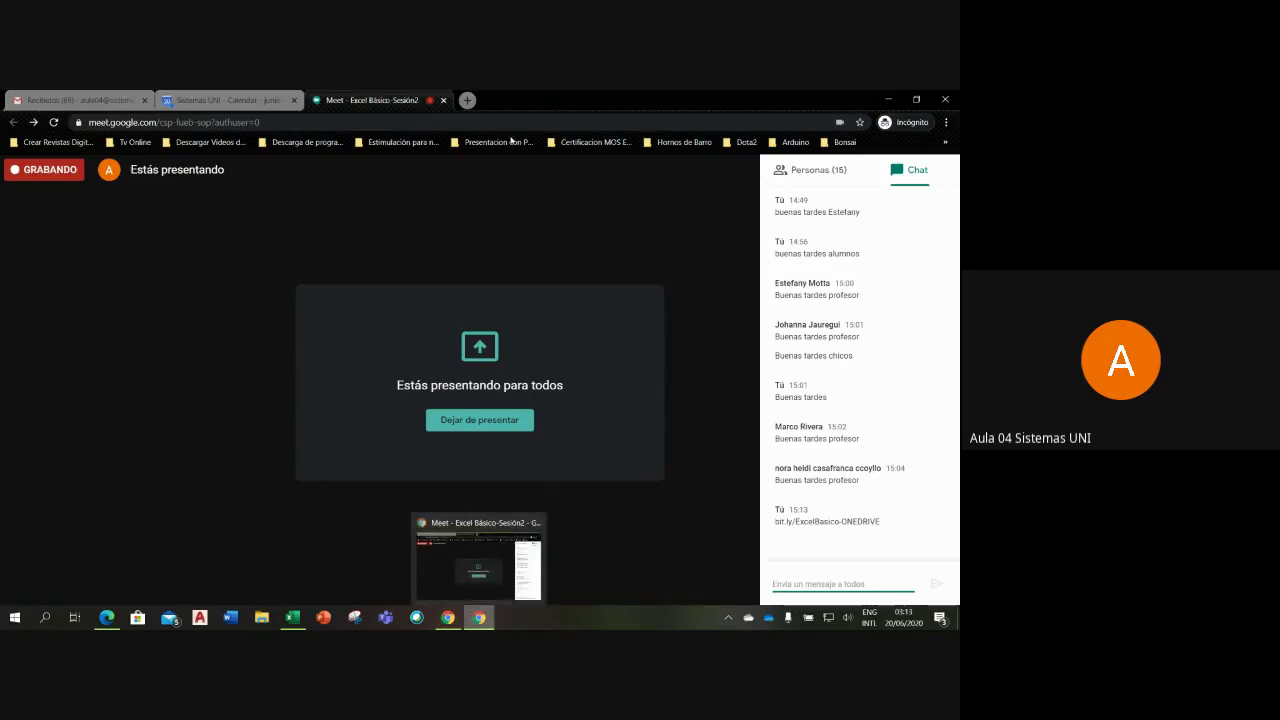
pyautogui.click(467, 101)
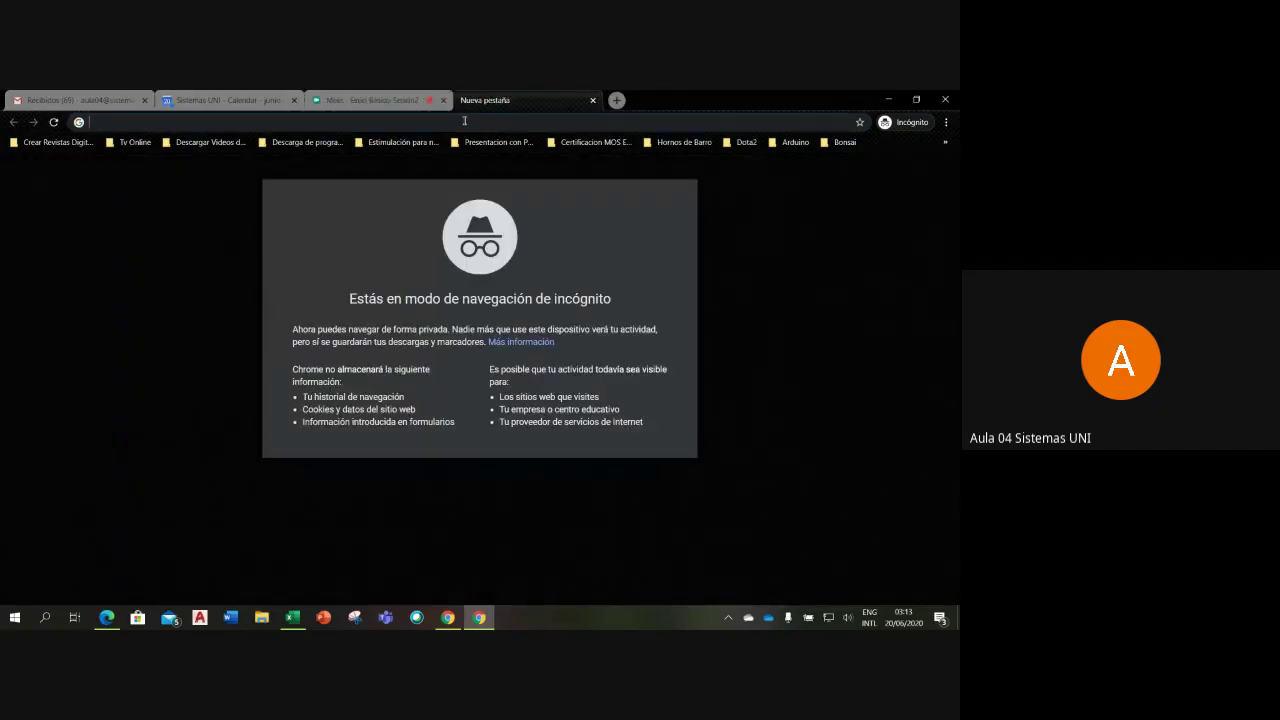
# Step: Load the bit.ly link in the new tab to reach the shared '1) Nivel Básico' OneDrive folder
pyautogui.write('bit')
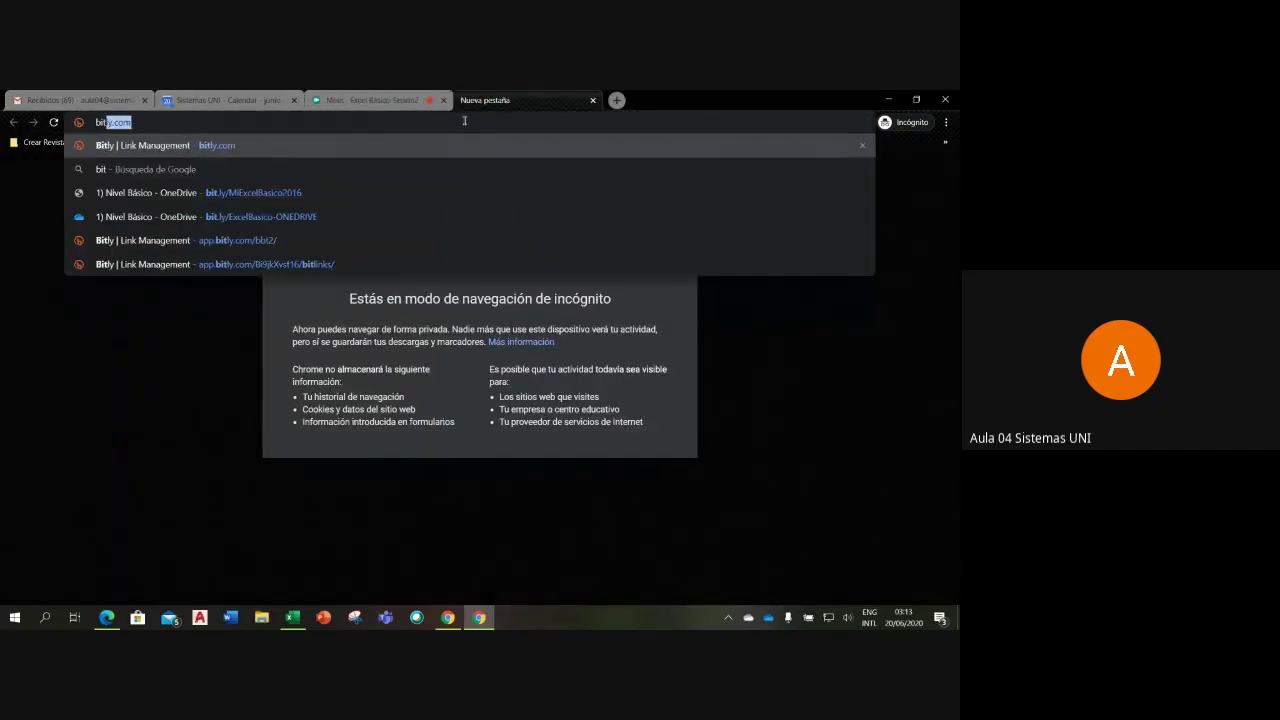
pyautogui.write('.ly')
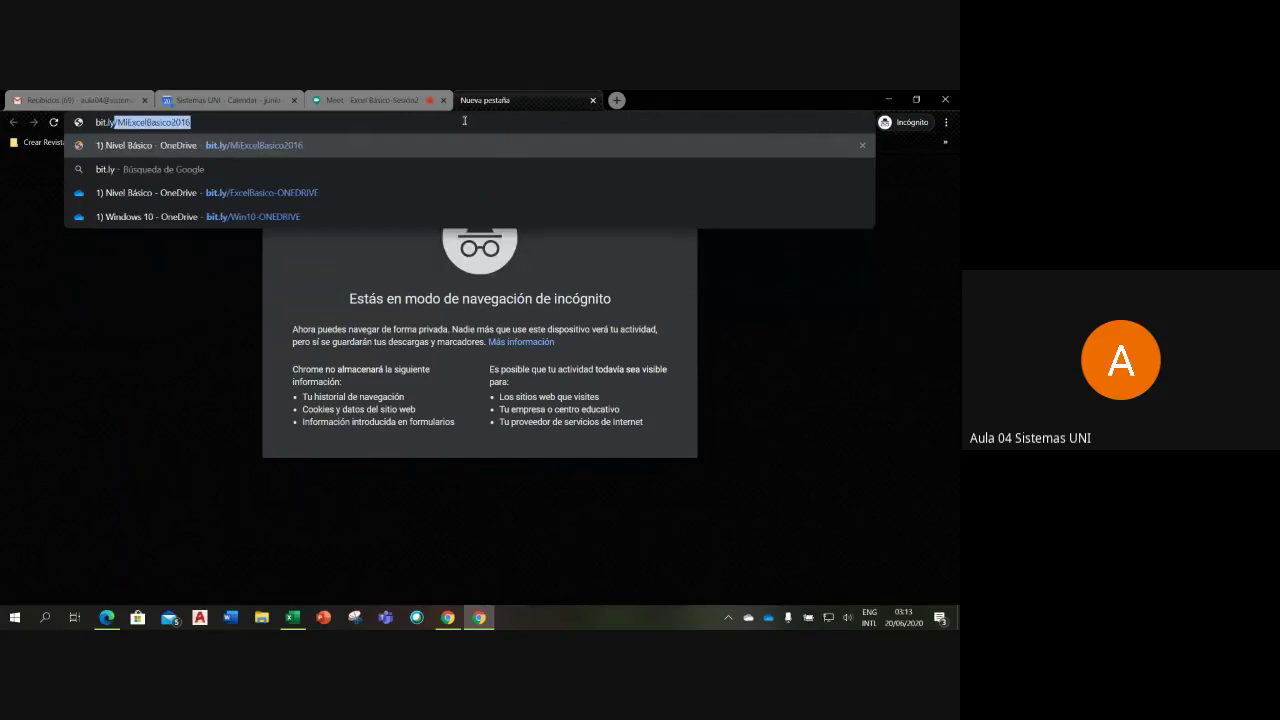
pyautogui.write('/')
pyautogui.press('Return')
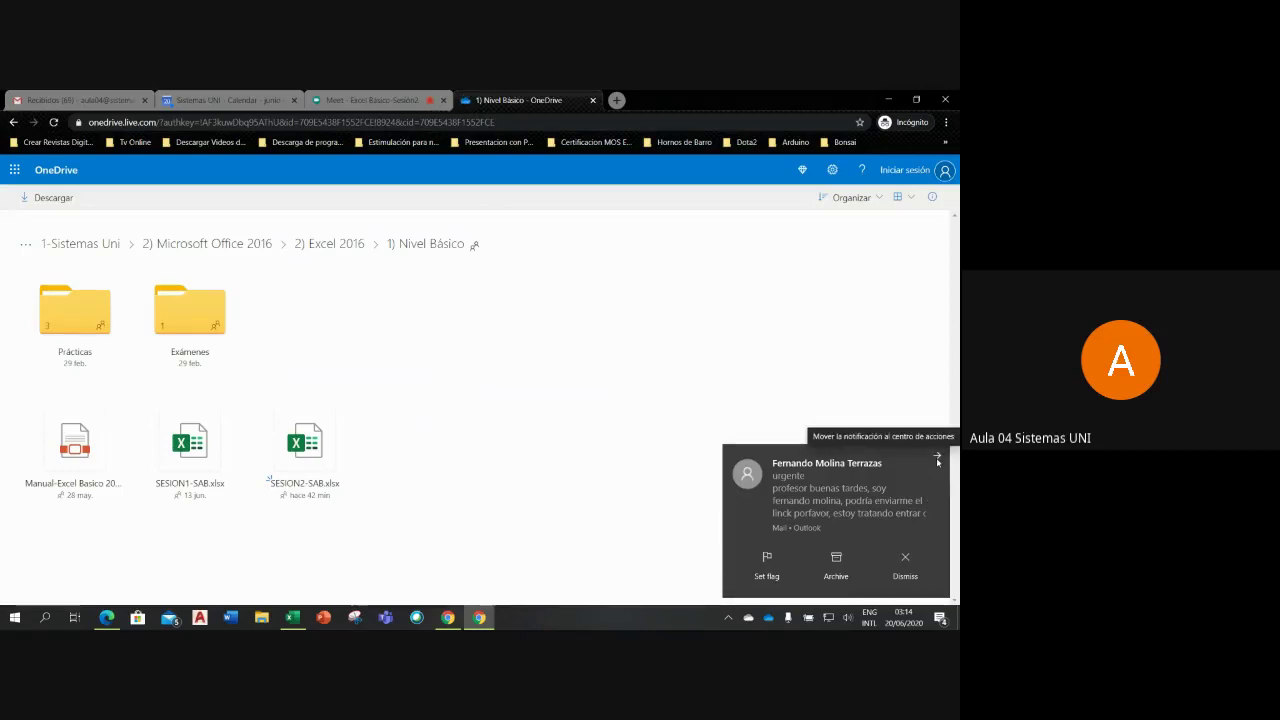
# Step: Dismiss the mail notification, briefly show the attendance workbook, then open the 'urgente' email in Outlook
pyautogui.click(936, 457)
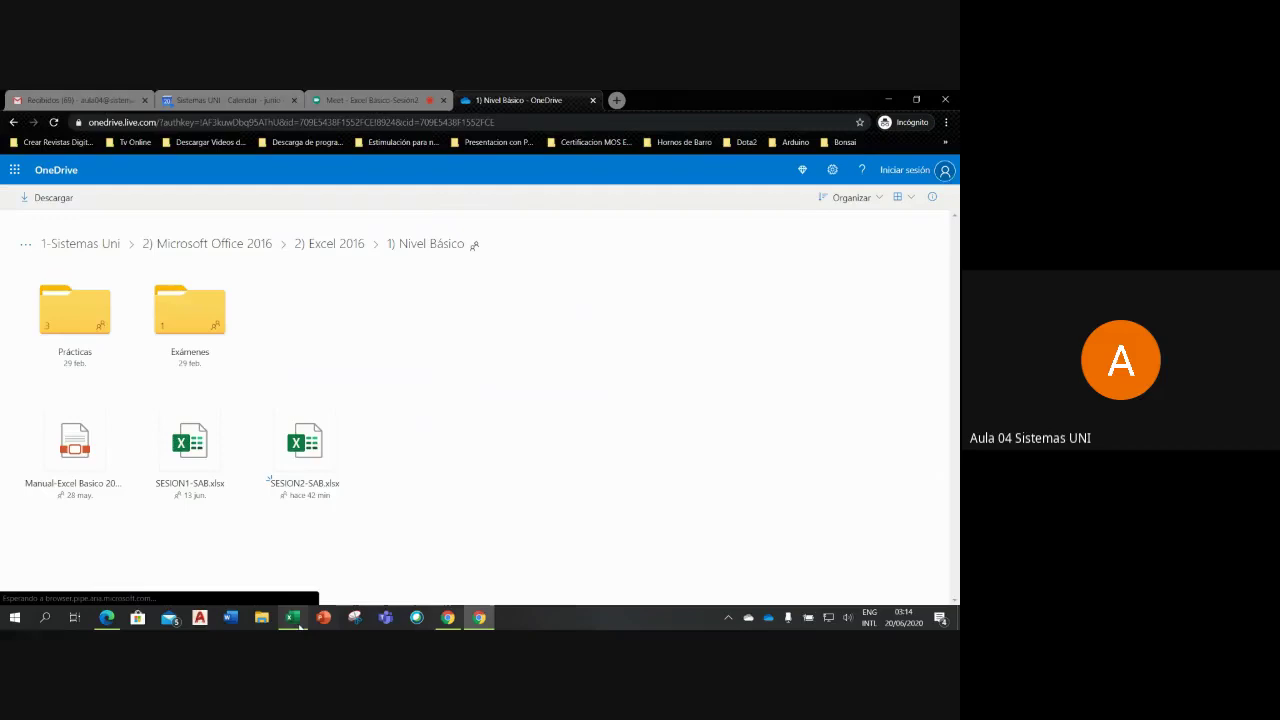
pyautogui.click(292, 618)
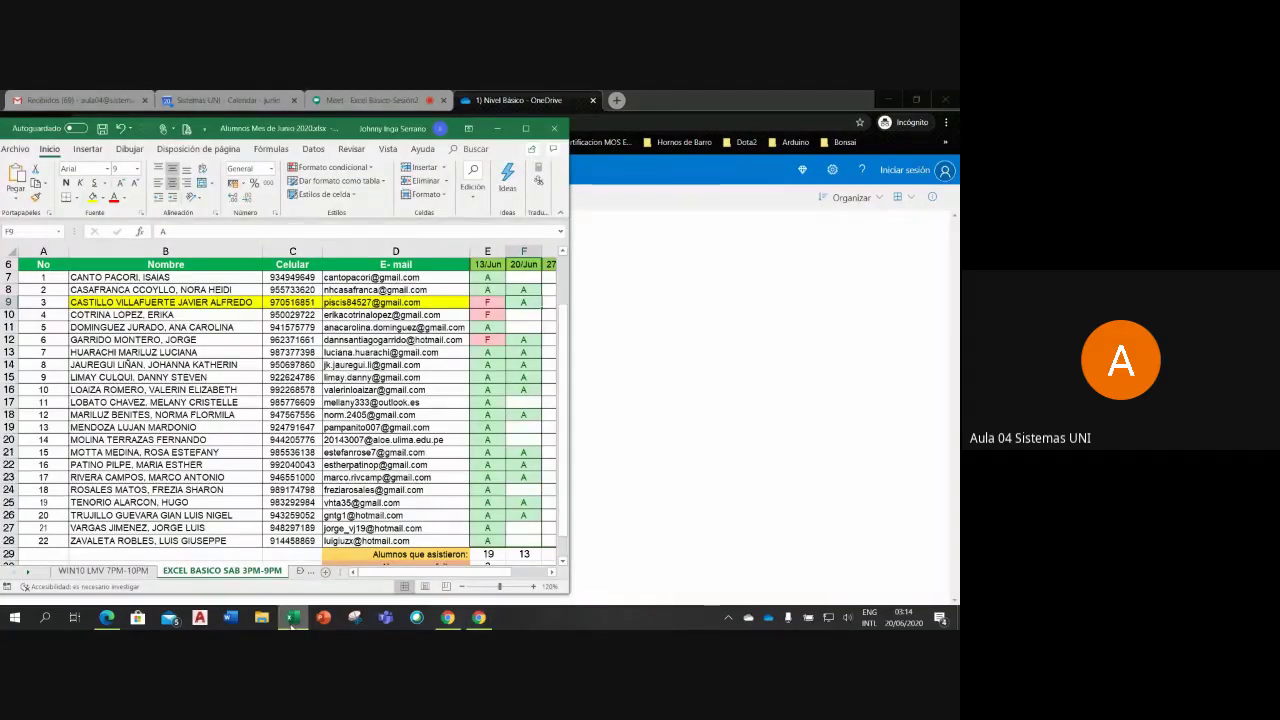
pyautogui.click(292, 618)
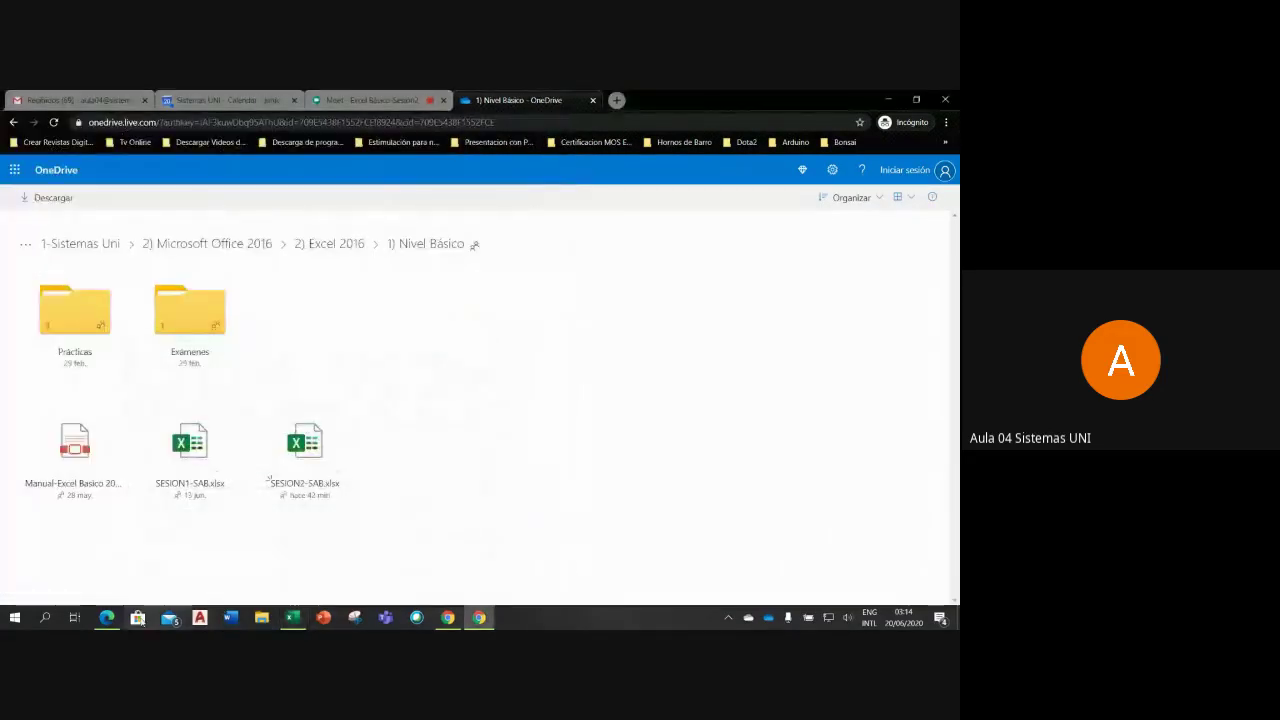
pyautogui.click(106, 617)
pyautogui.click(245, 271)
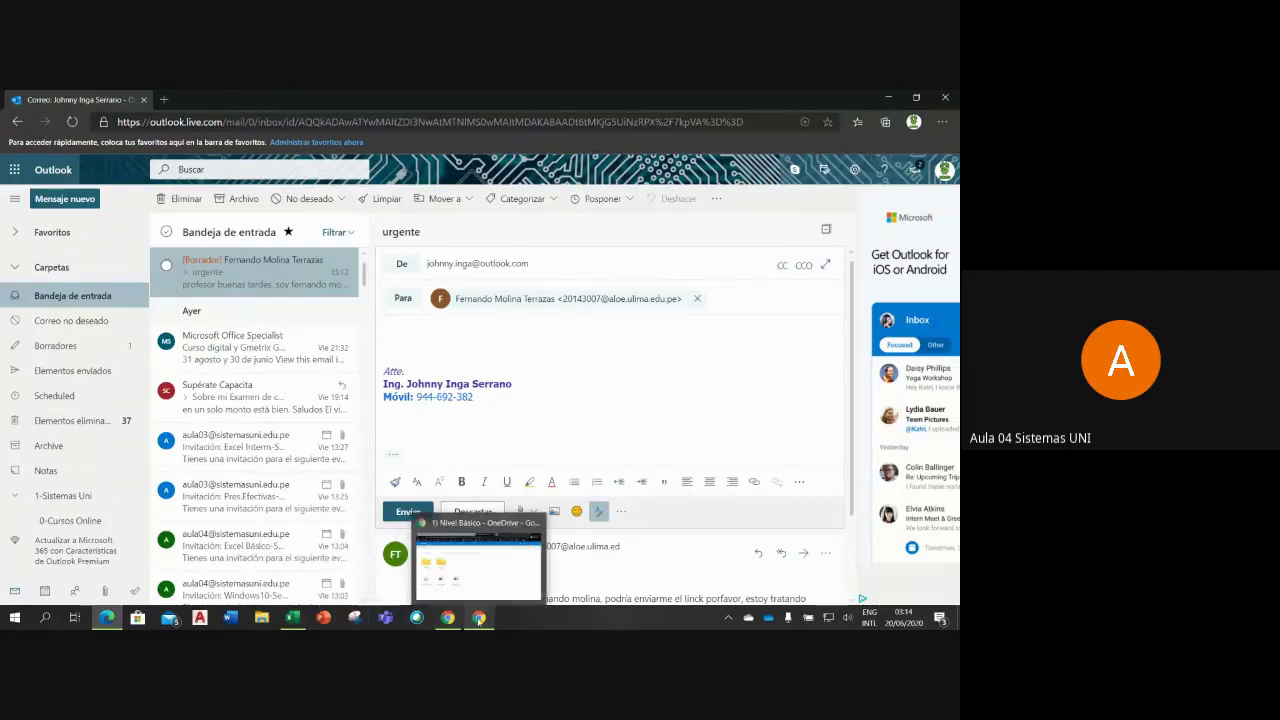
# Step: Return to the Chrome window and dismiss the Excel Básico-Sesión2 calendar reminder
pyautogui.click(470, 570)
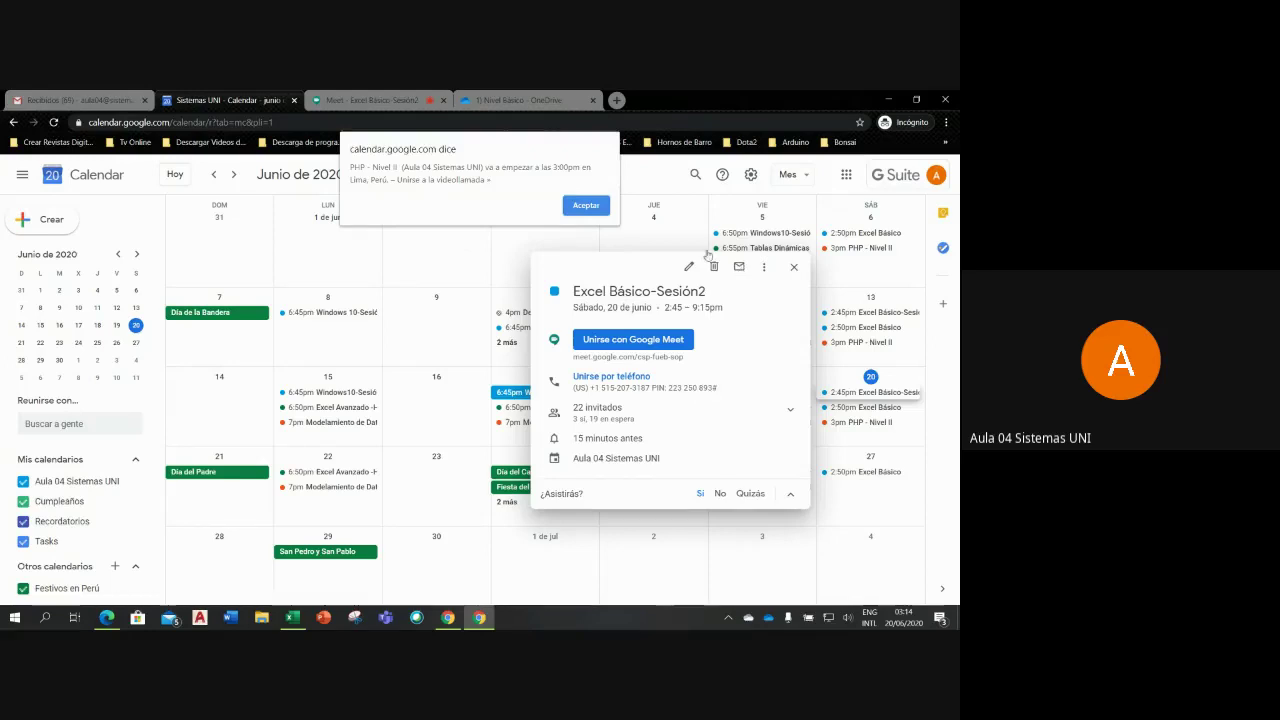
pyautogui.click(586, 206)
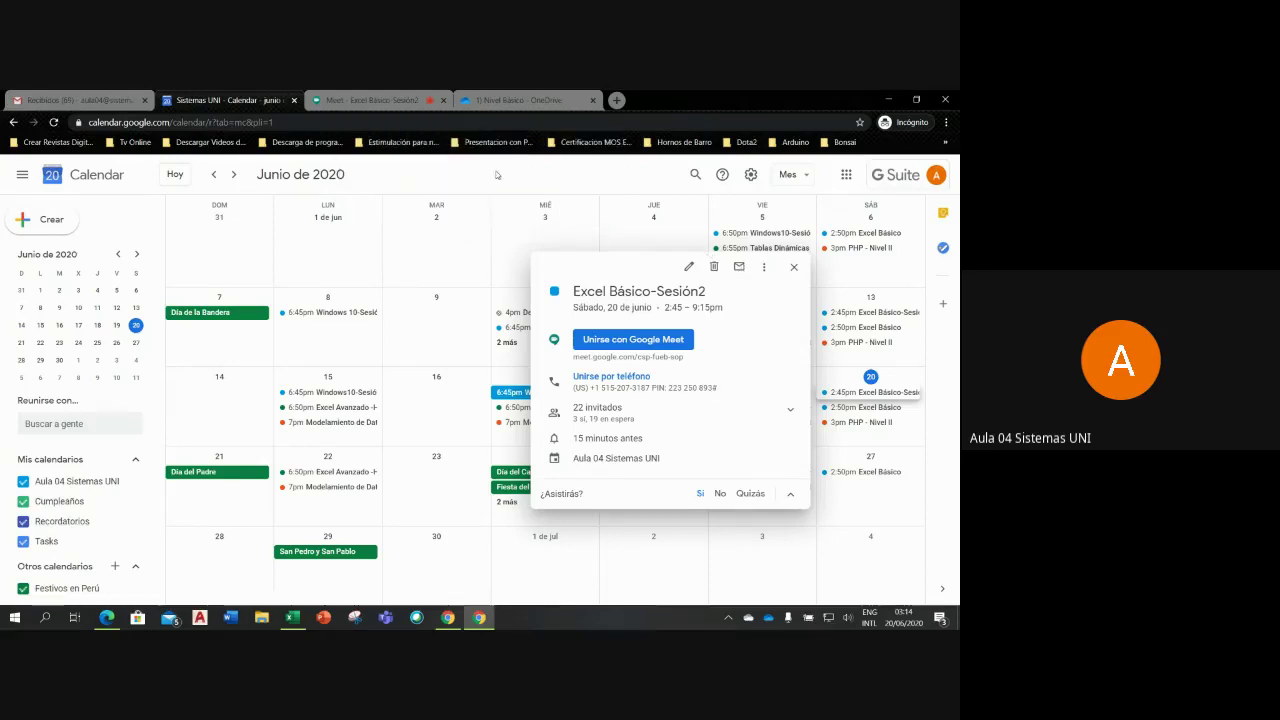
# Step: Open Meet's Añadir personas dialog from the participant list, then bring Outlook's draft reply forward
pyautogui.click(367, 102)
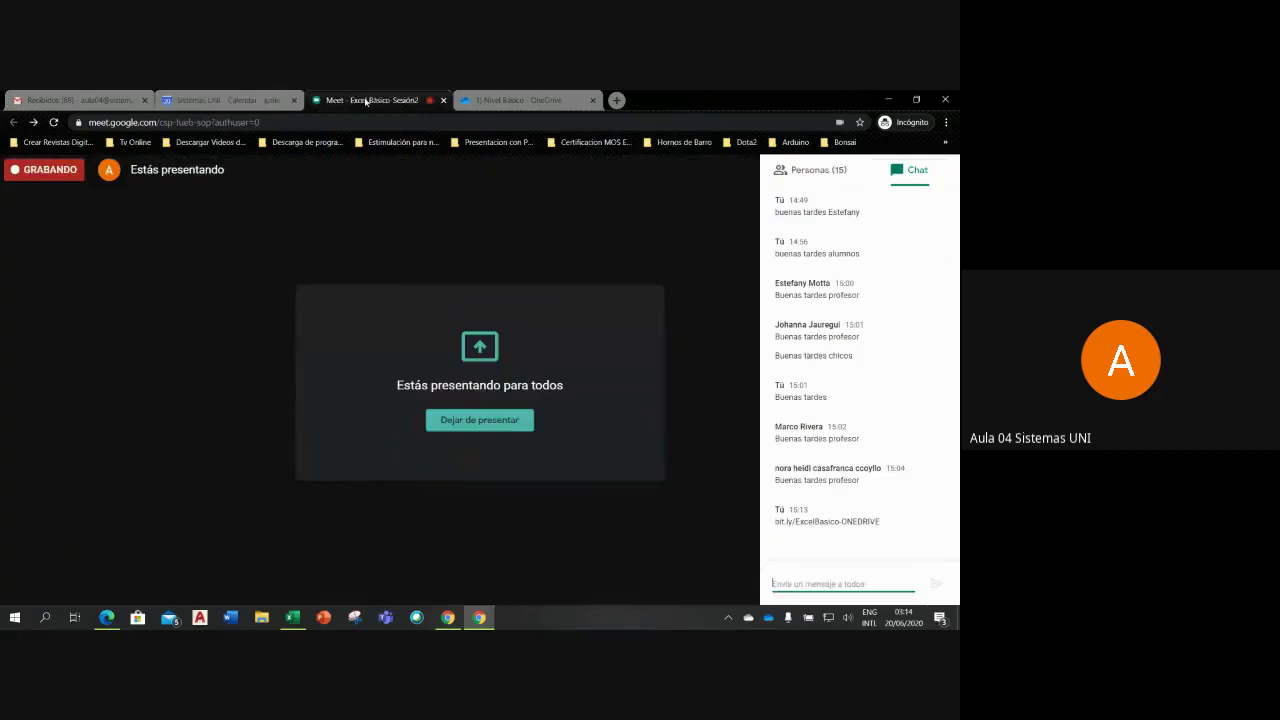
pyautogui.click(828, 172)
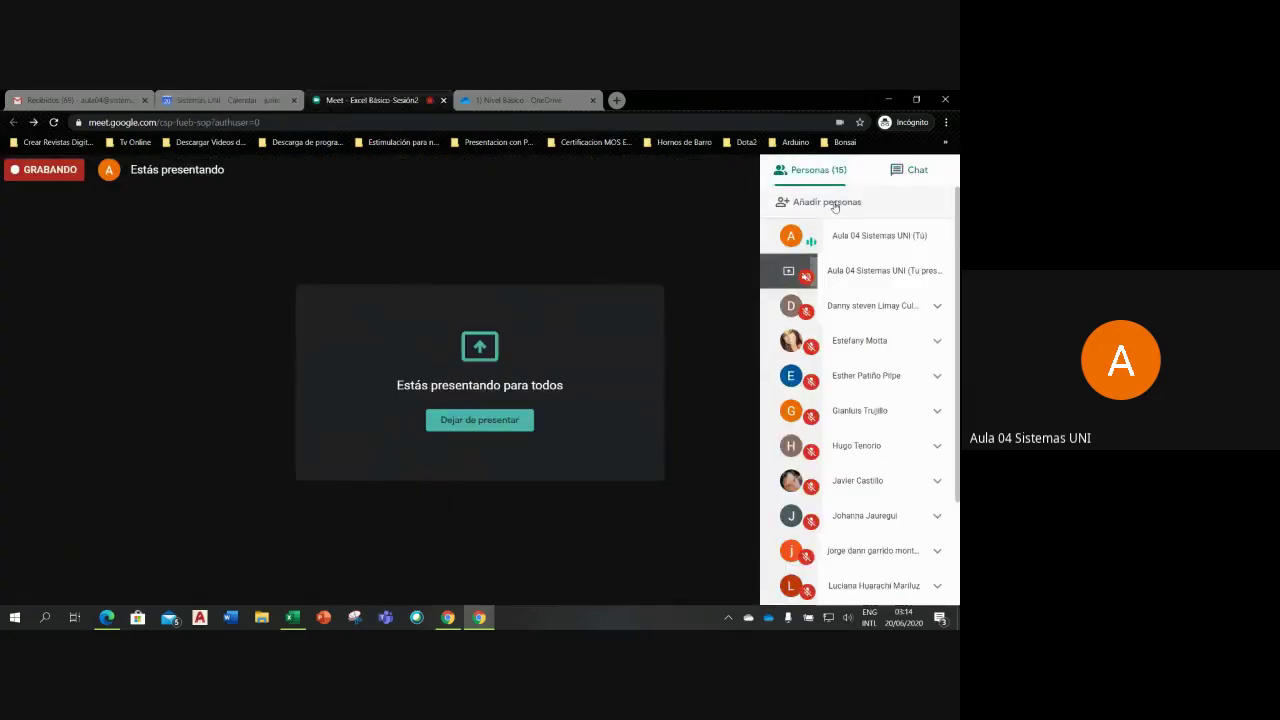
pyautogui.click(835, 204)
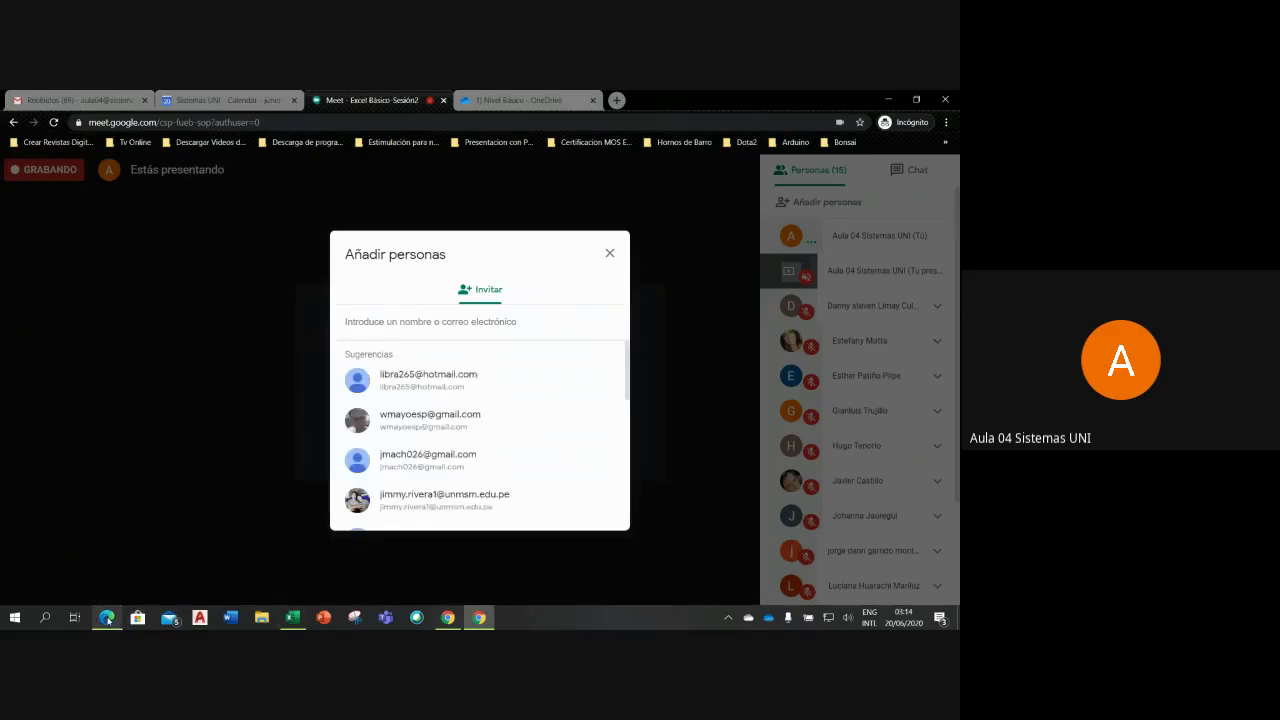
pyautogui.click(107, 618)
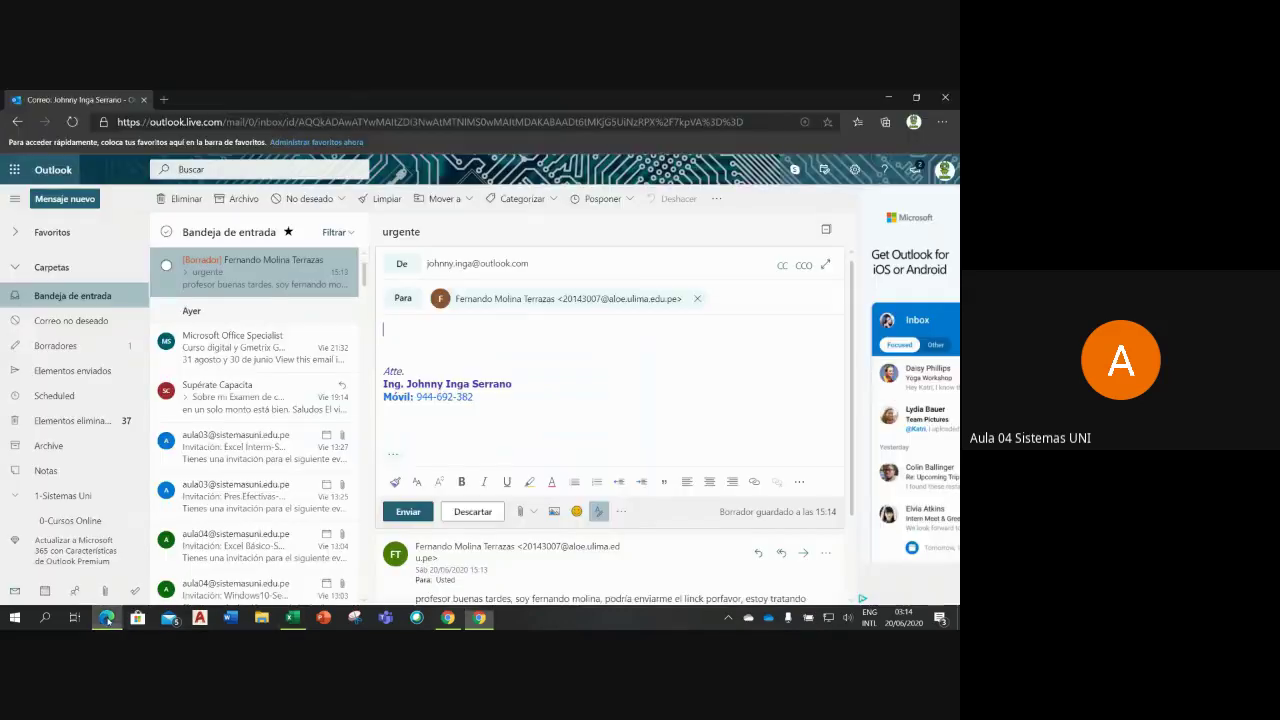
# Step: Discard the Outlook draft reply, confirm it, and return to Meet's invite-people dialog
pyautogui.click(473, 512)
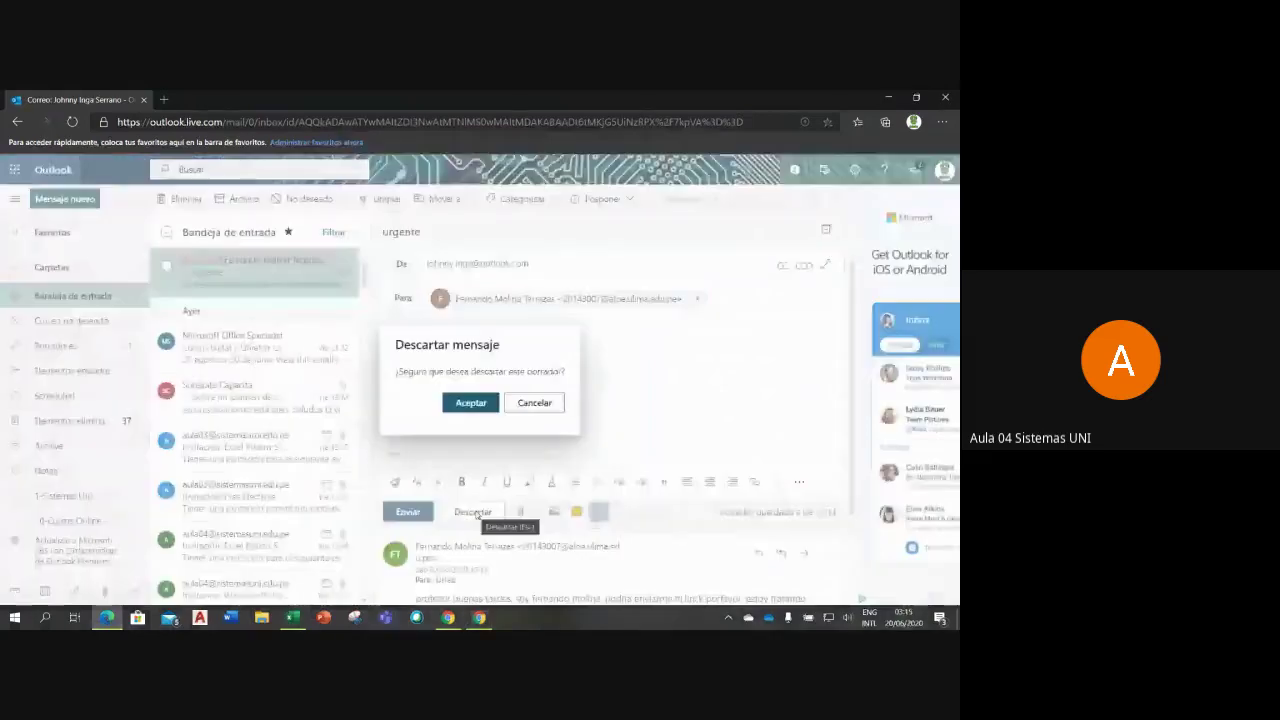
pyautogui.click(474, 406)
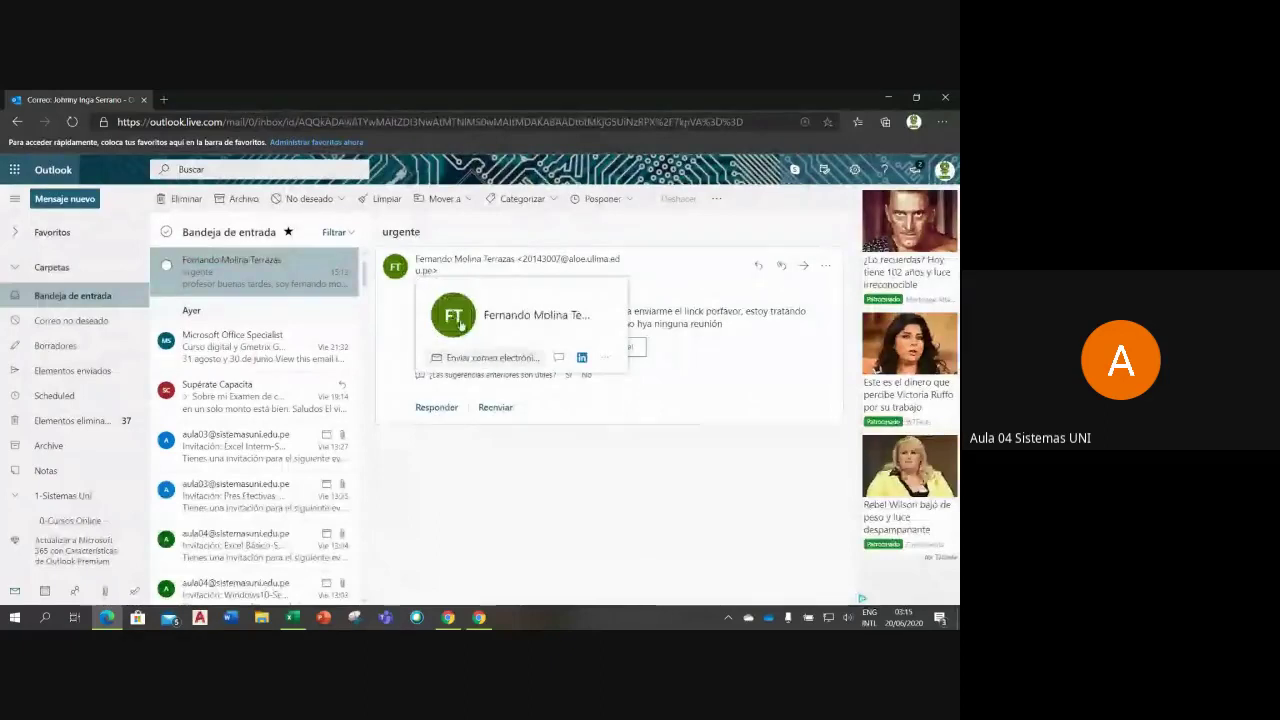
pyautogui.moveTo(395, 267)
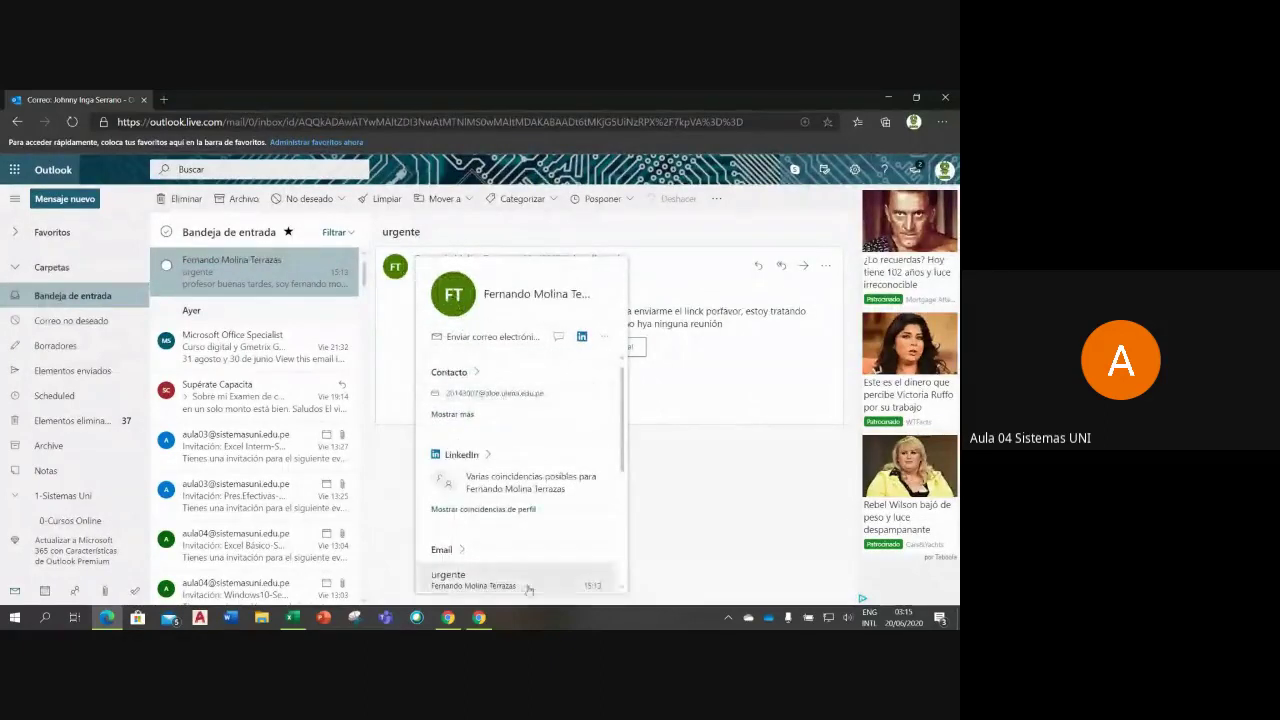
pyautogui.moveTo(479, 617)
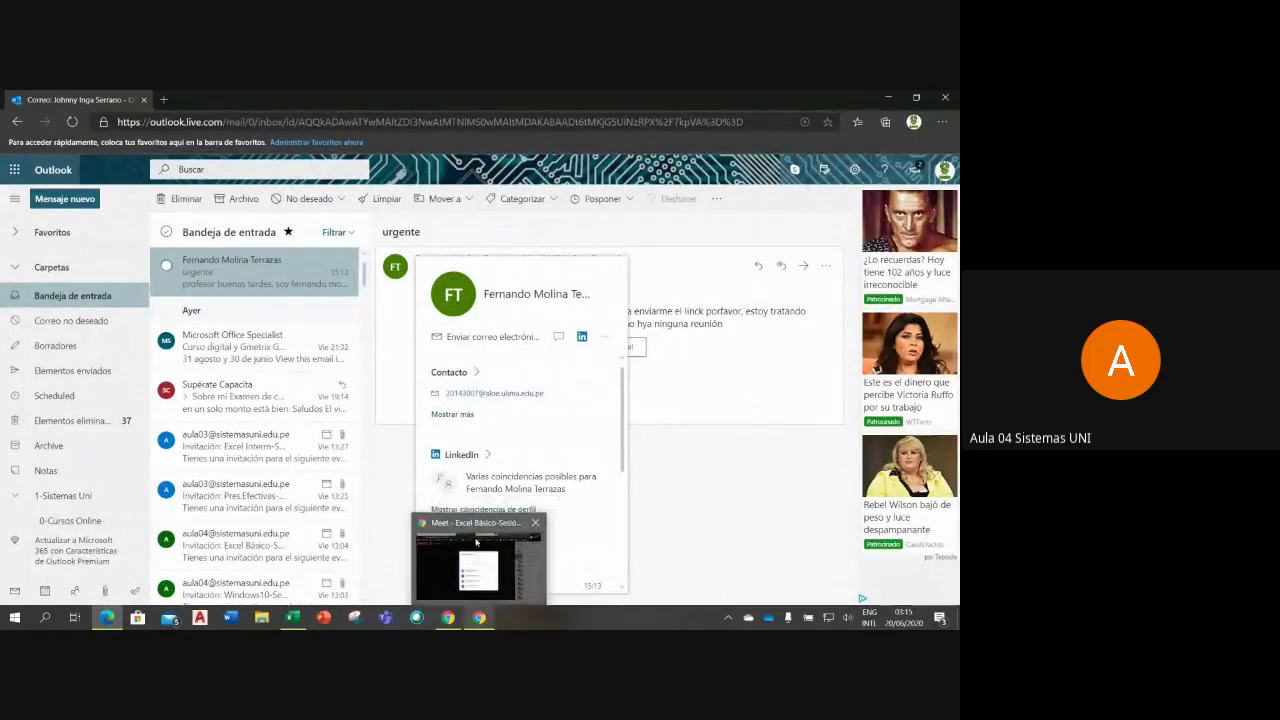
pyautogui.click(476, 541)
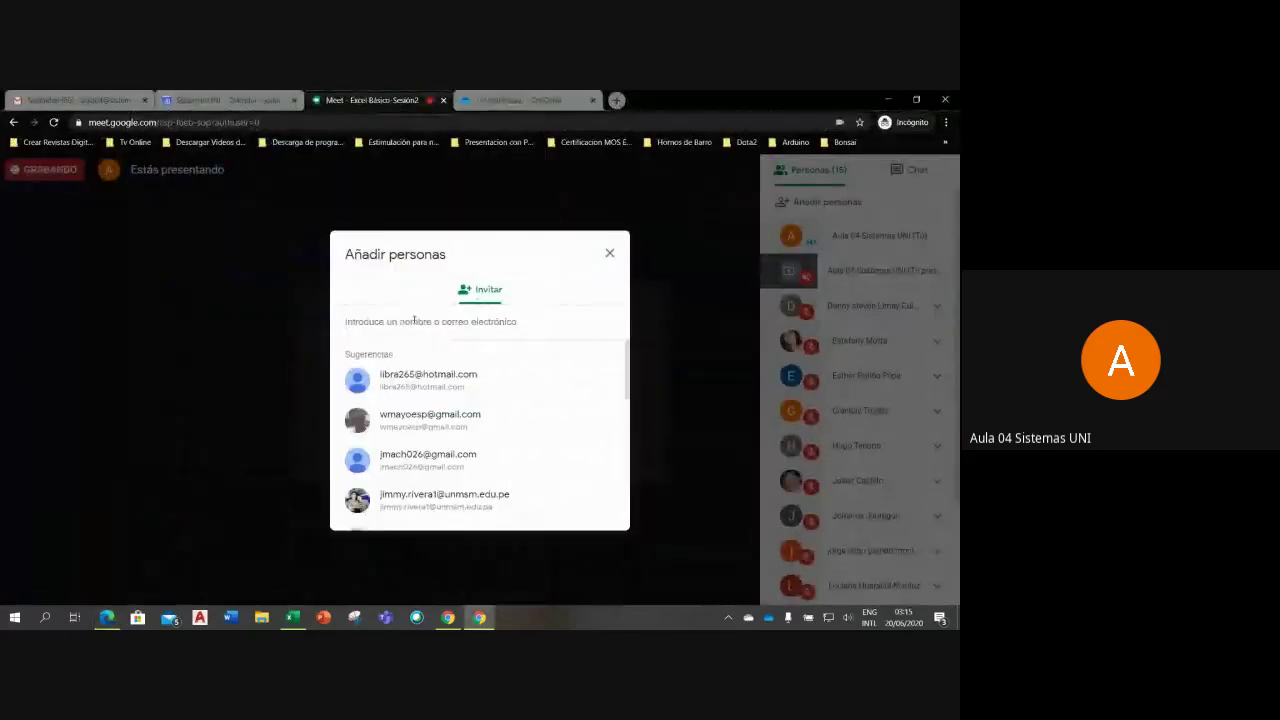
# Step: Paste the student's e-mail as an invitee, send the meeting invitation, and return to Outlook
pyautogui.hotkey('ctrl', 'v')
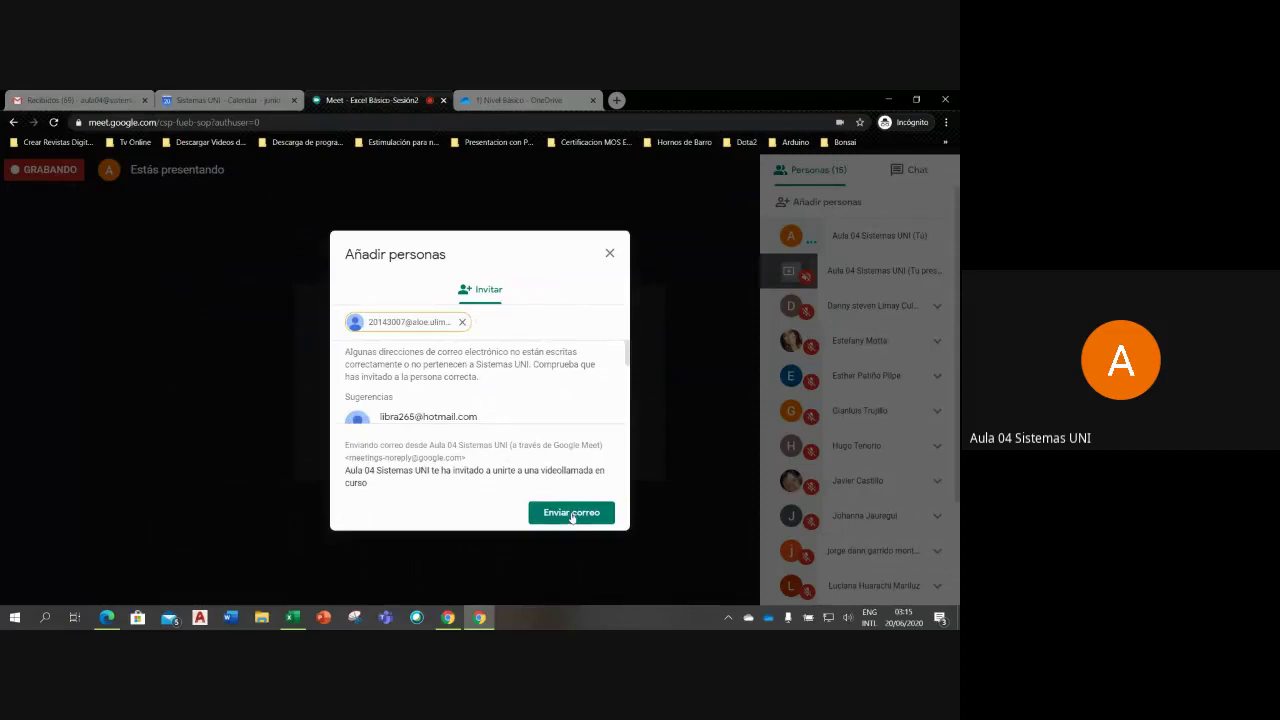
pyautogui.click(571, 512)
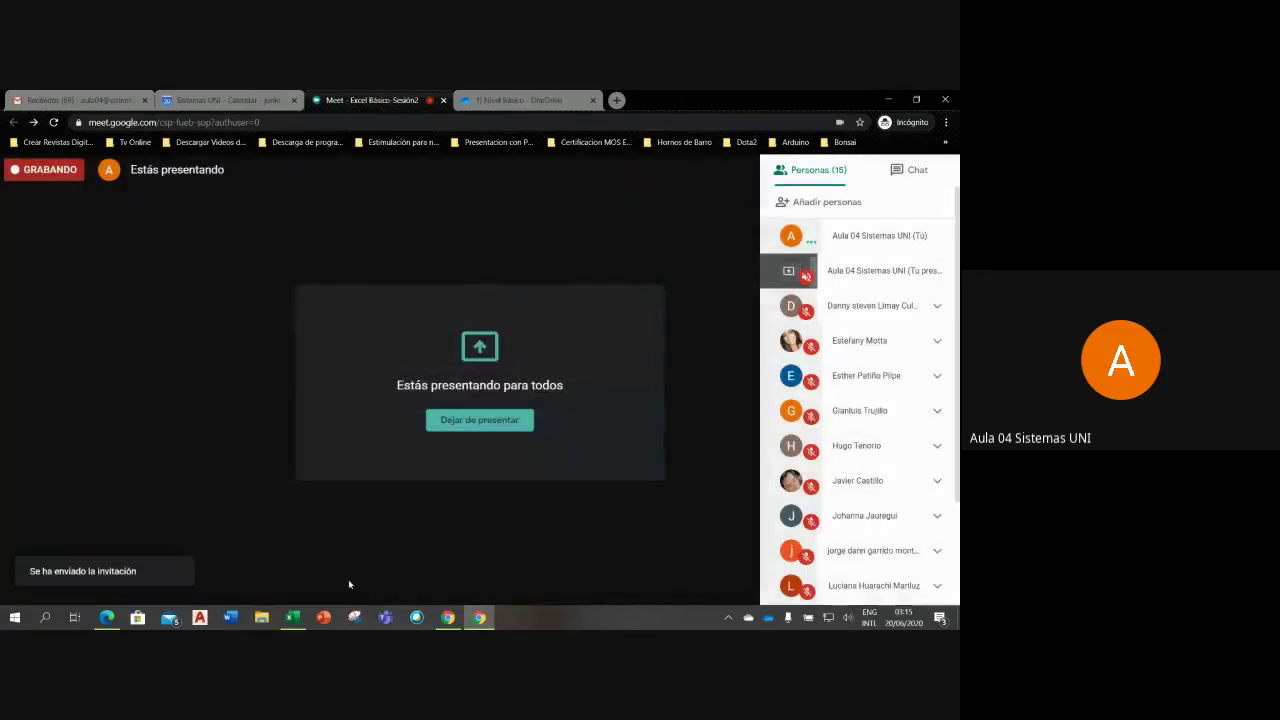
pyautogui.click(107, 618)
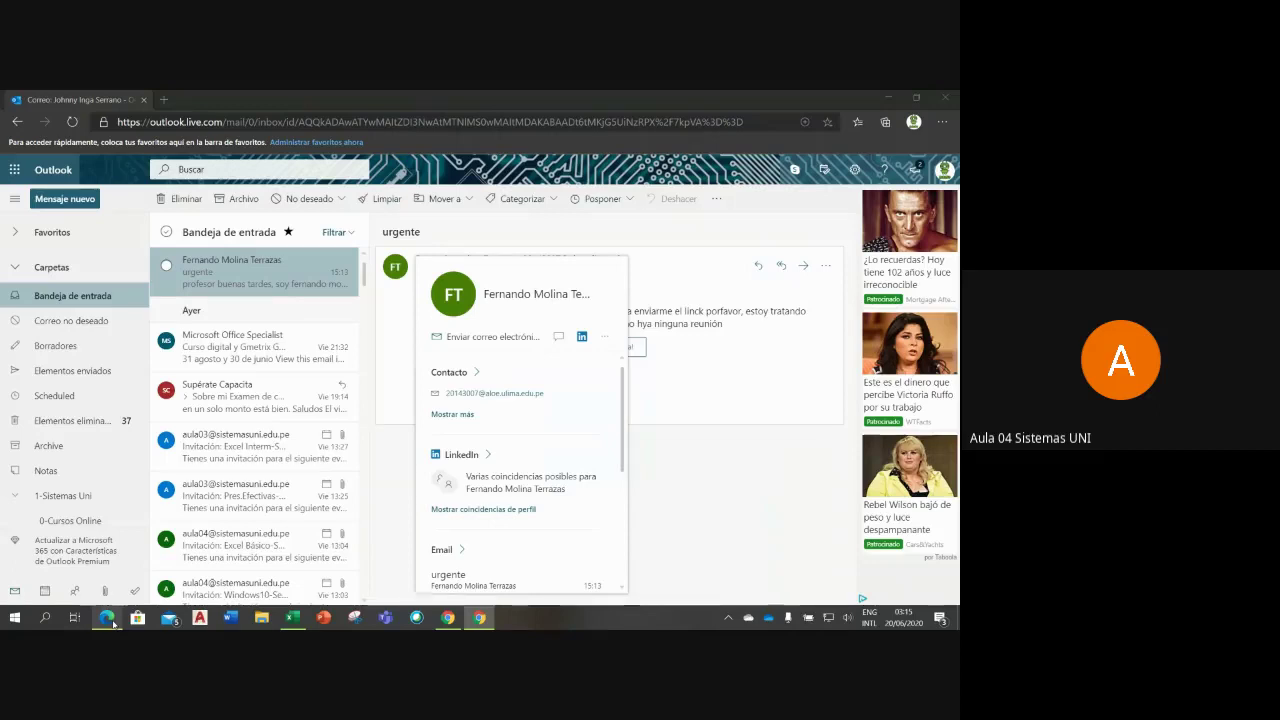
# Step: Reply 'Ya le envie el correo' to the urgente email, then admit the waiting participant in Meet
pyautogui.write('r')
pyautogui.write('Ya ')
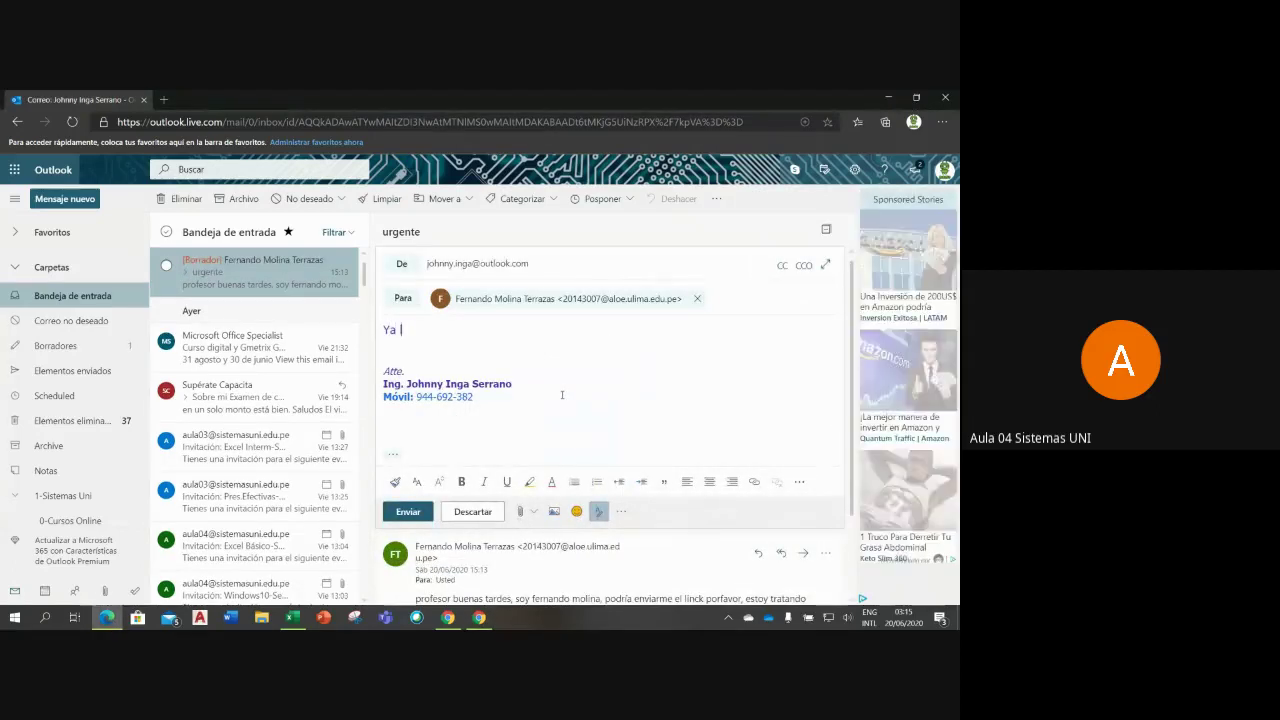
pyautogui.write('le envie el')
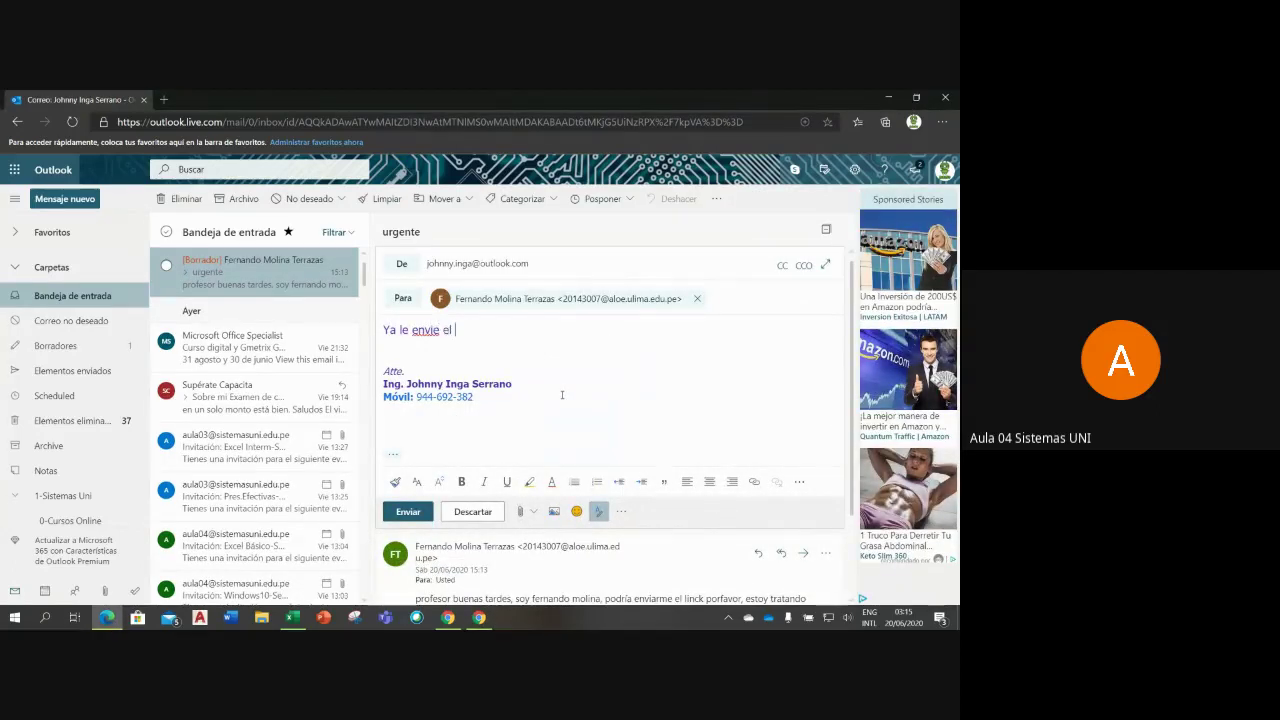
pyautogui.write('correo')
pyautogui.press('Return')
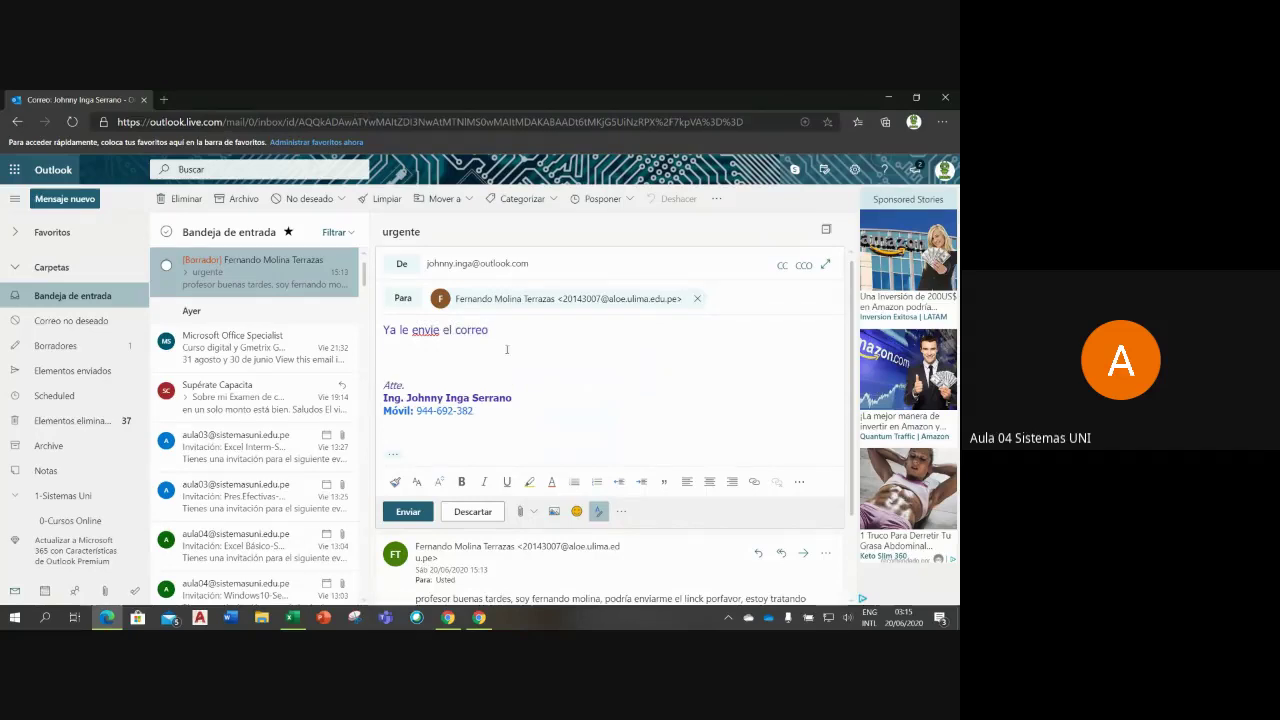
pyautogui.click(420, 512)
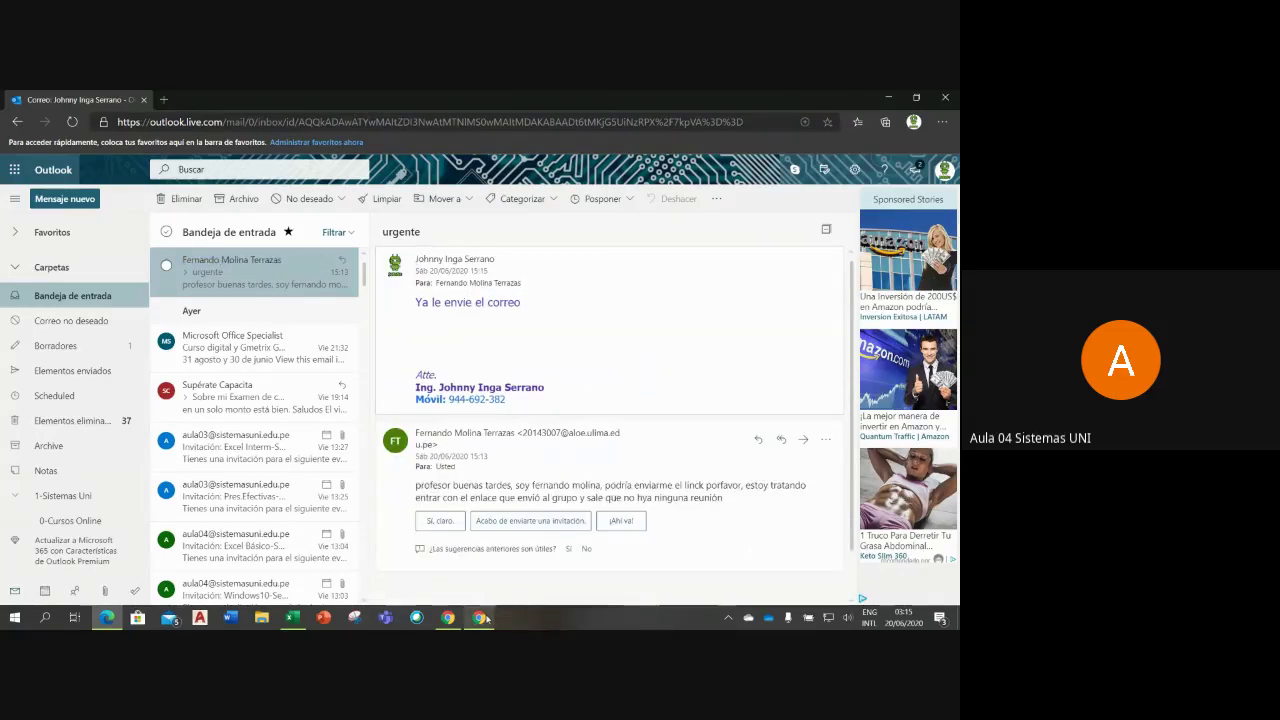
pyautogui.click(481, 617)
pyautogui.click(603, 417)
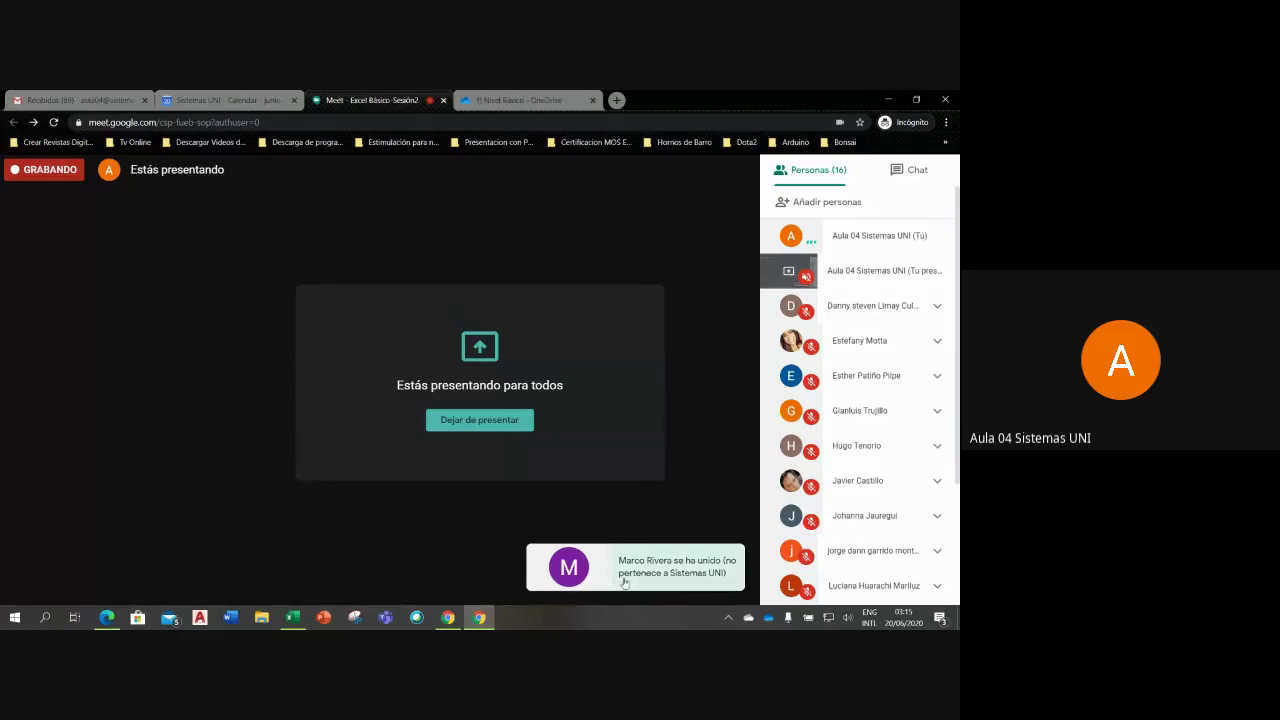
# Step: Bring the Excel workbook's EXCEL BASICO SAB 3PM-9PM attendance sheet in front of Google Meet
pyautogui.click(293, 620)
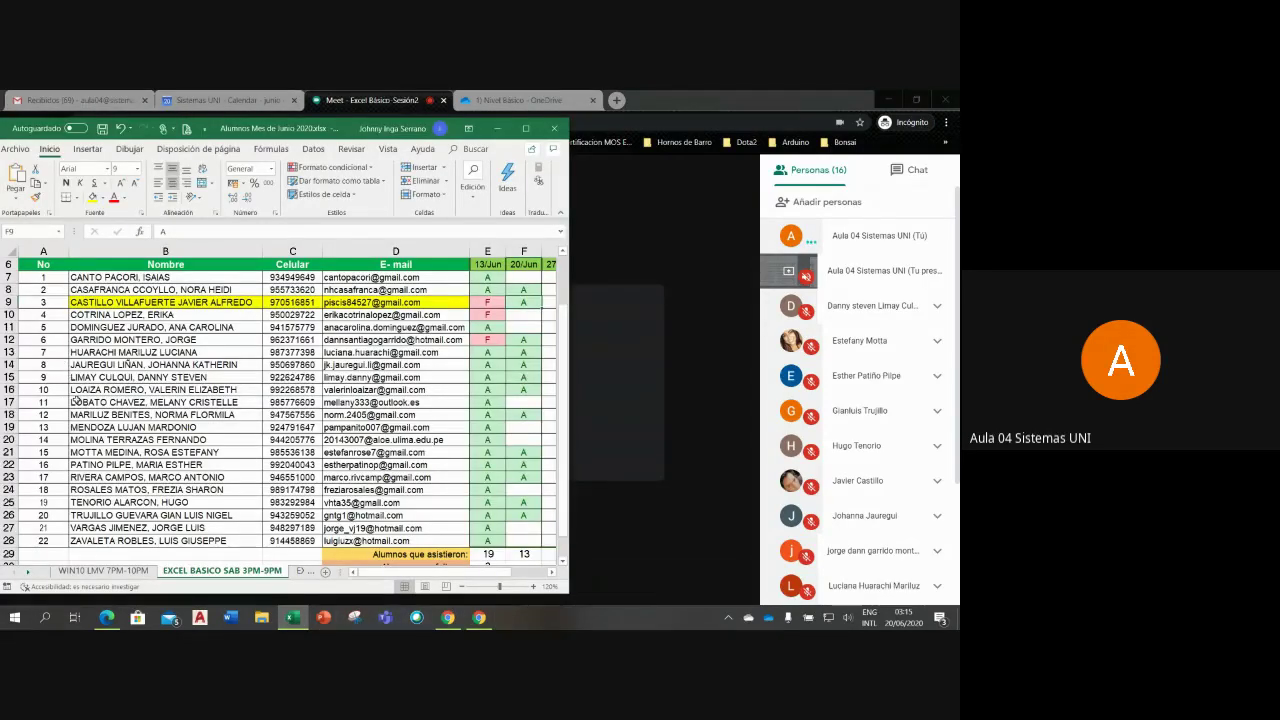
# Step: Enter A in cell F20 for student 14 on 20/Jun, then return to the Meet page
pyautogui.click(10, 477)
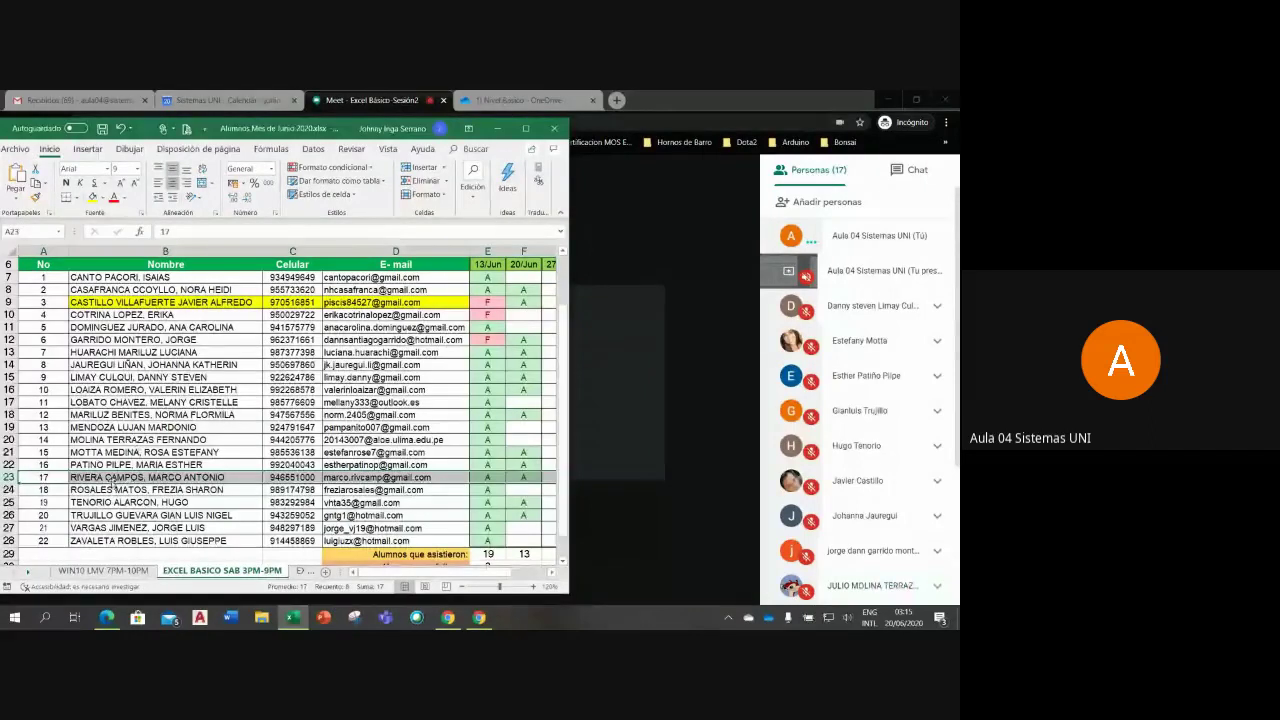
pyautogui.click(12, 440)
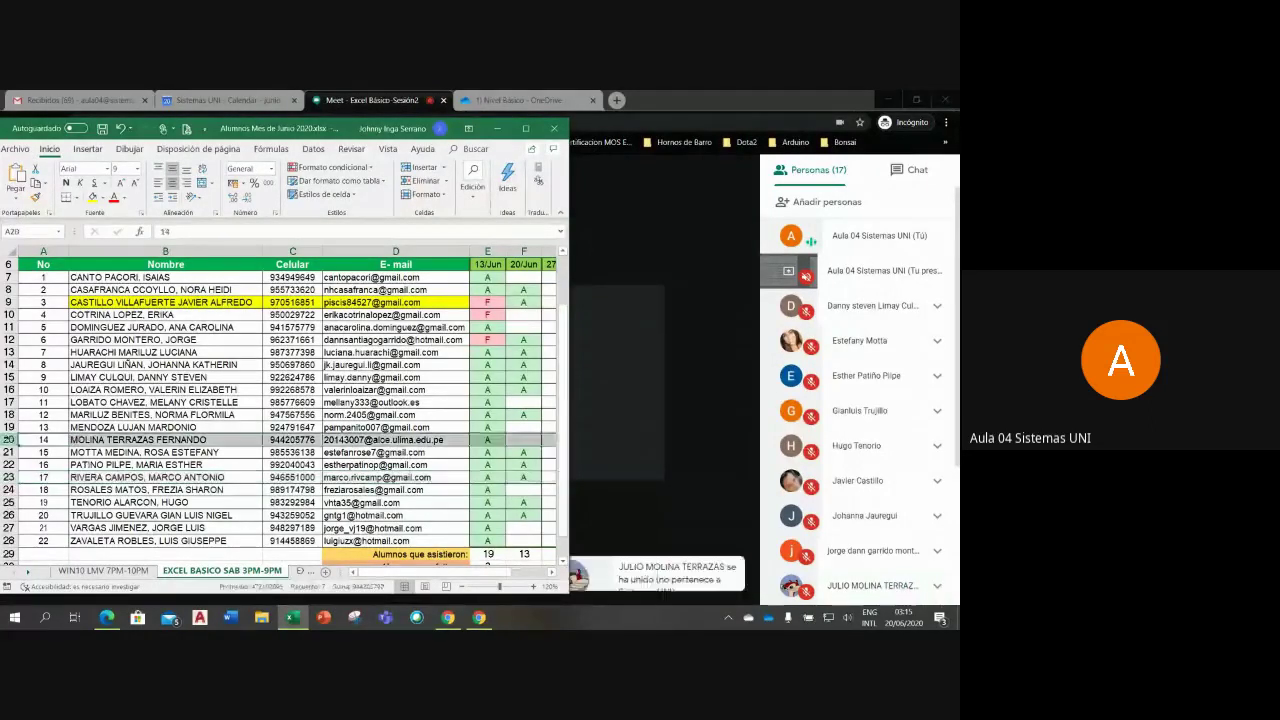
pyautogui.click(512, 439)
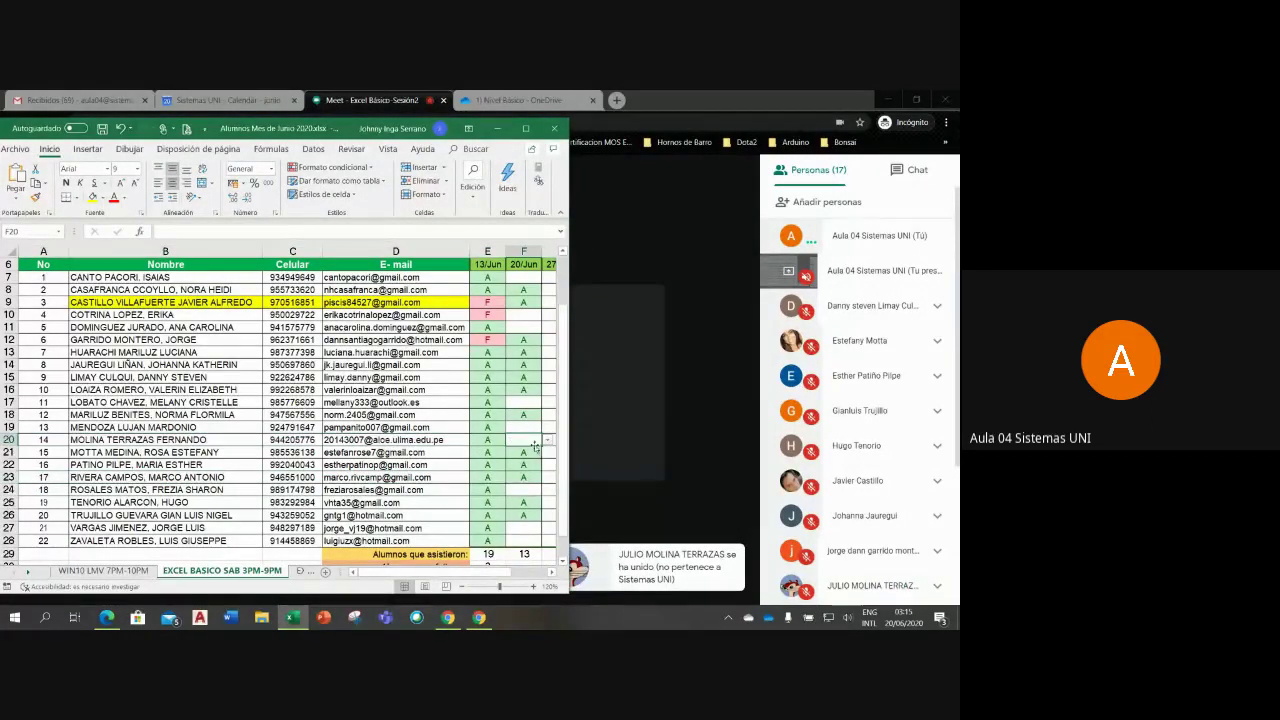
pyautogui.write('A')
pyautogui.hotkey('ctrl', 'Return')
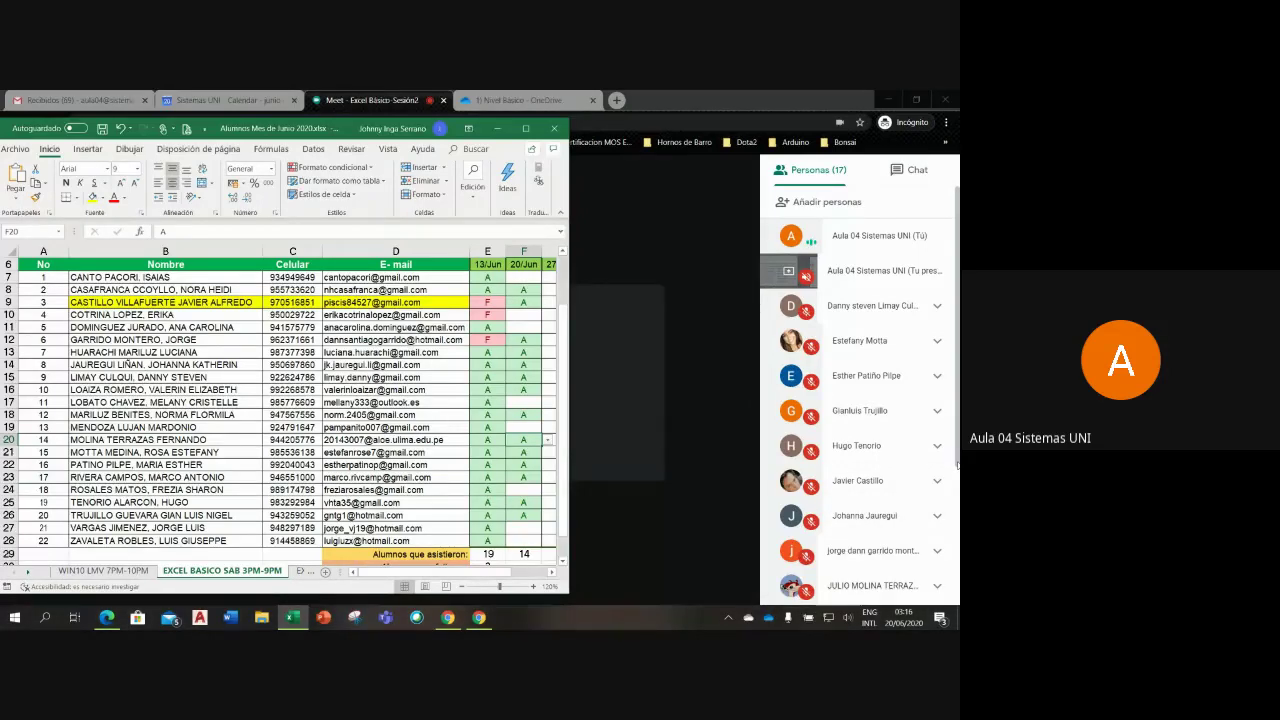
pyautogui.click(950, 527)
pyautogui.scroll(-2, 950, 527)
pyautogui.scroll(-1, 860, 400)
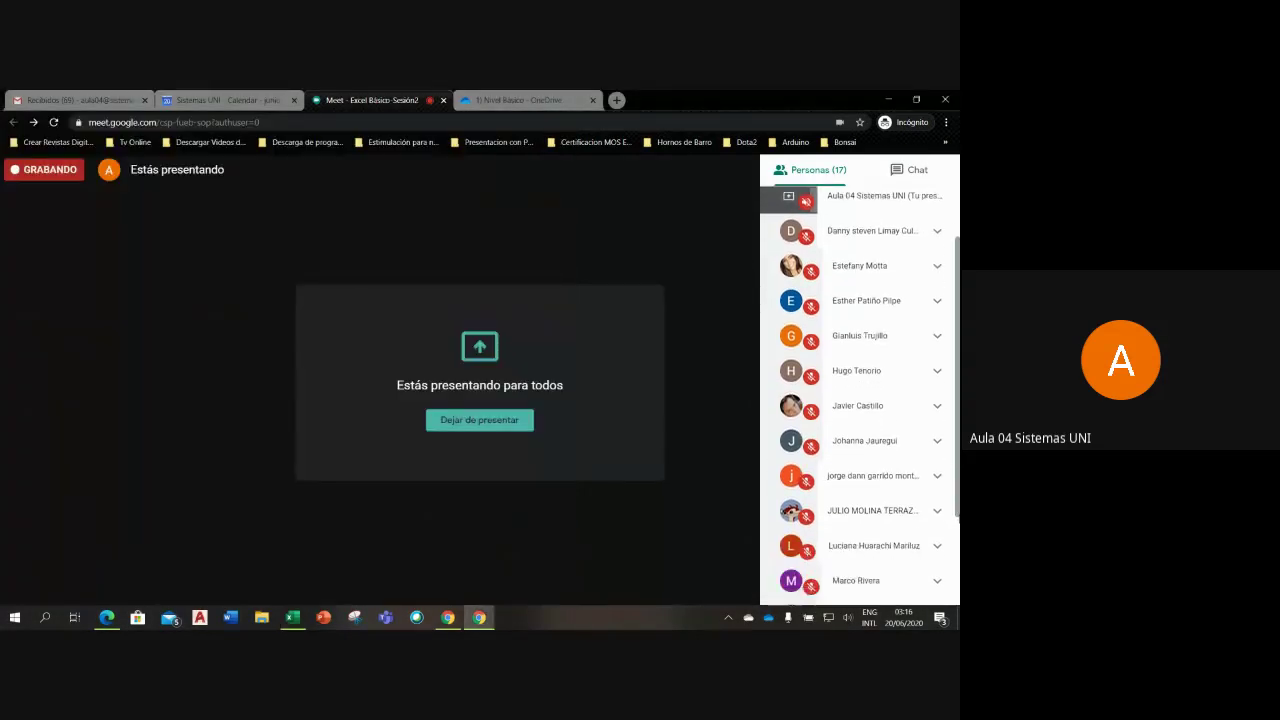
pyautogui.scroll(-1, 860, 400)
pyautogui.scroll(-1, 860, 400)
pyautogui.scroll(-1, 860, 400)
pyautogui.scroll(-1, 860, 400)
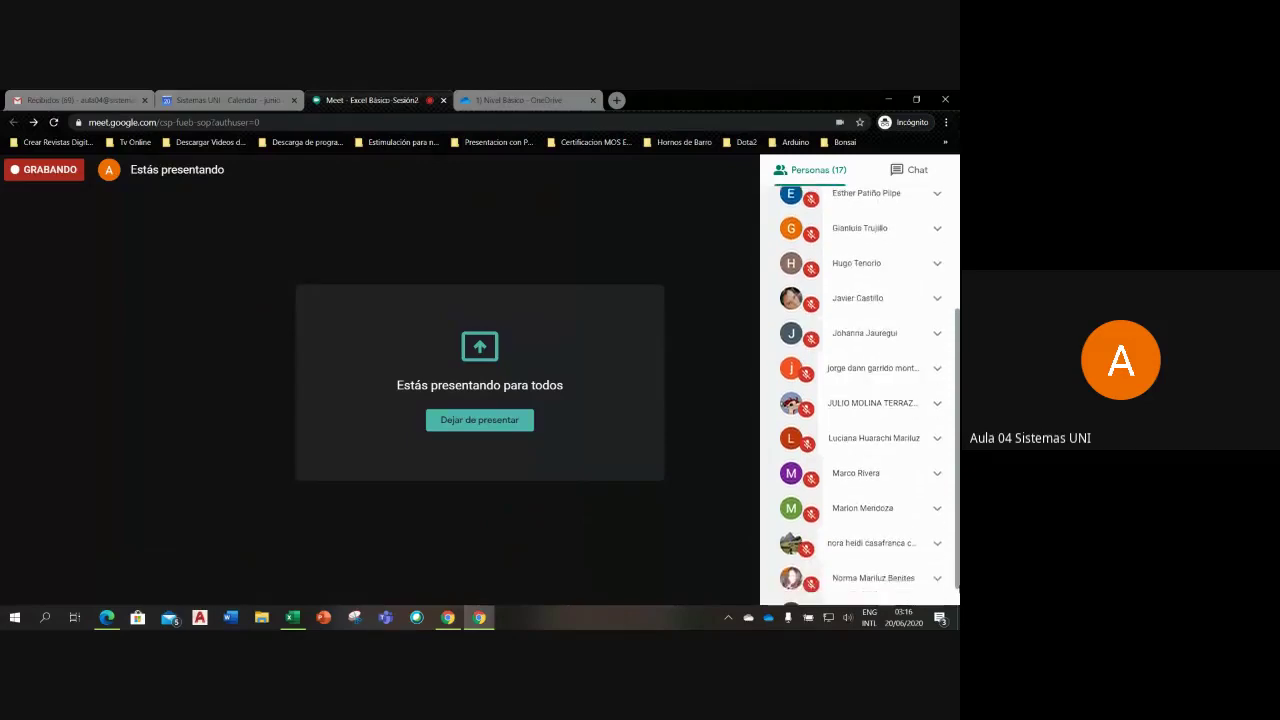
pyautogui.scroll(-1, 860, 400)
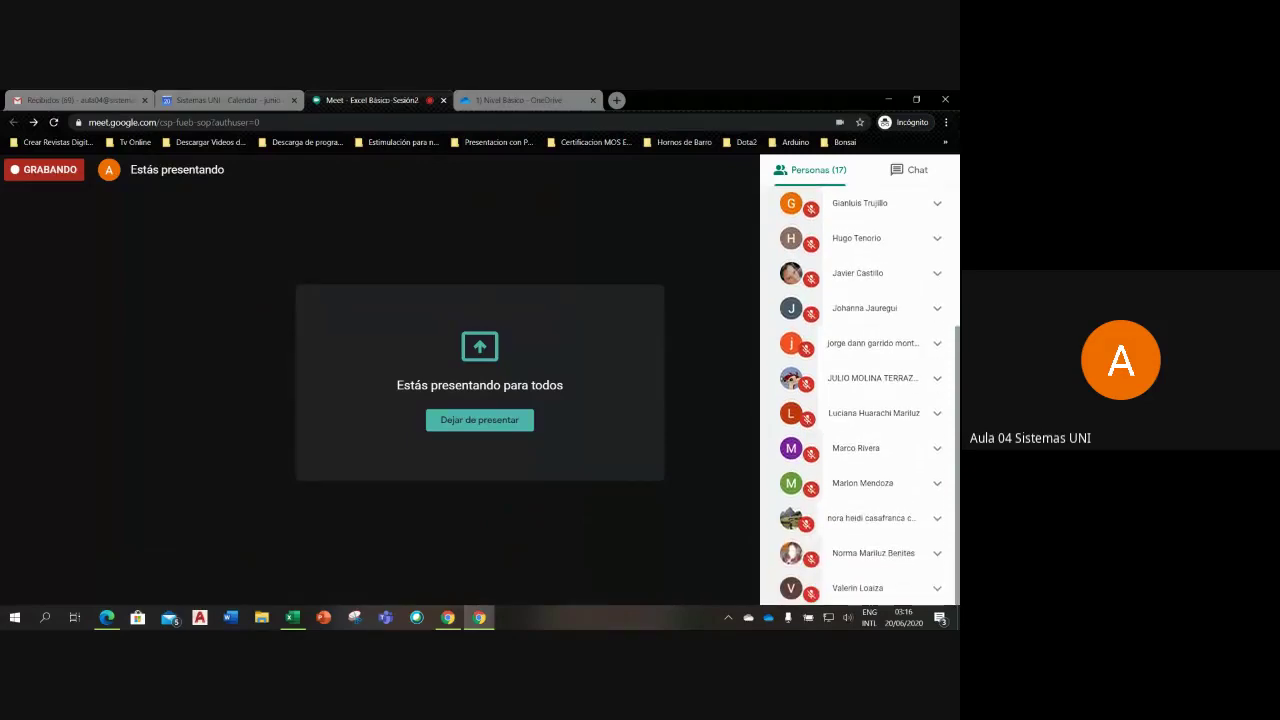
pyautogui.scroll(1, 860, 400)
pyautogui.scroll(1, 860, 400)
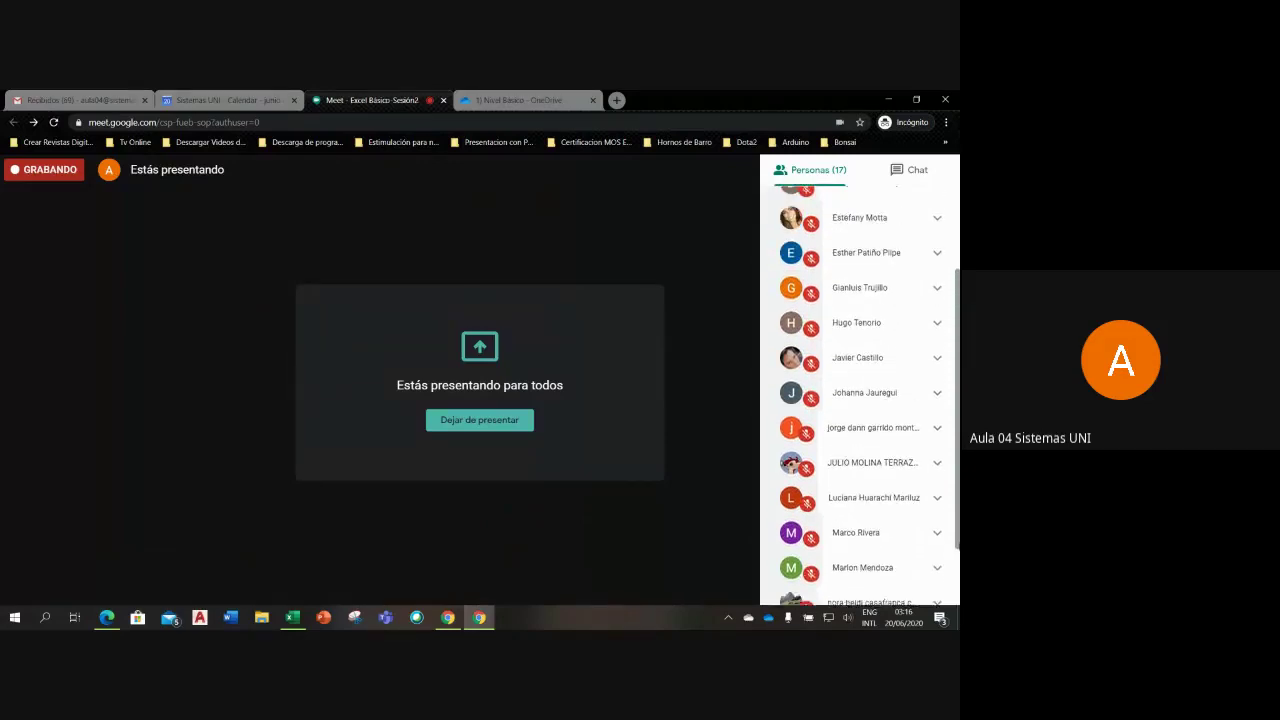
pyautogui.scroll(1, 860, 400)
pyautogui.scroll(1, 860, 400)
pyautogui.scroll(1, 956, 460)
pyautogui.scroll(1, 956, 460)
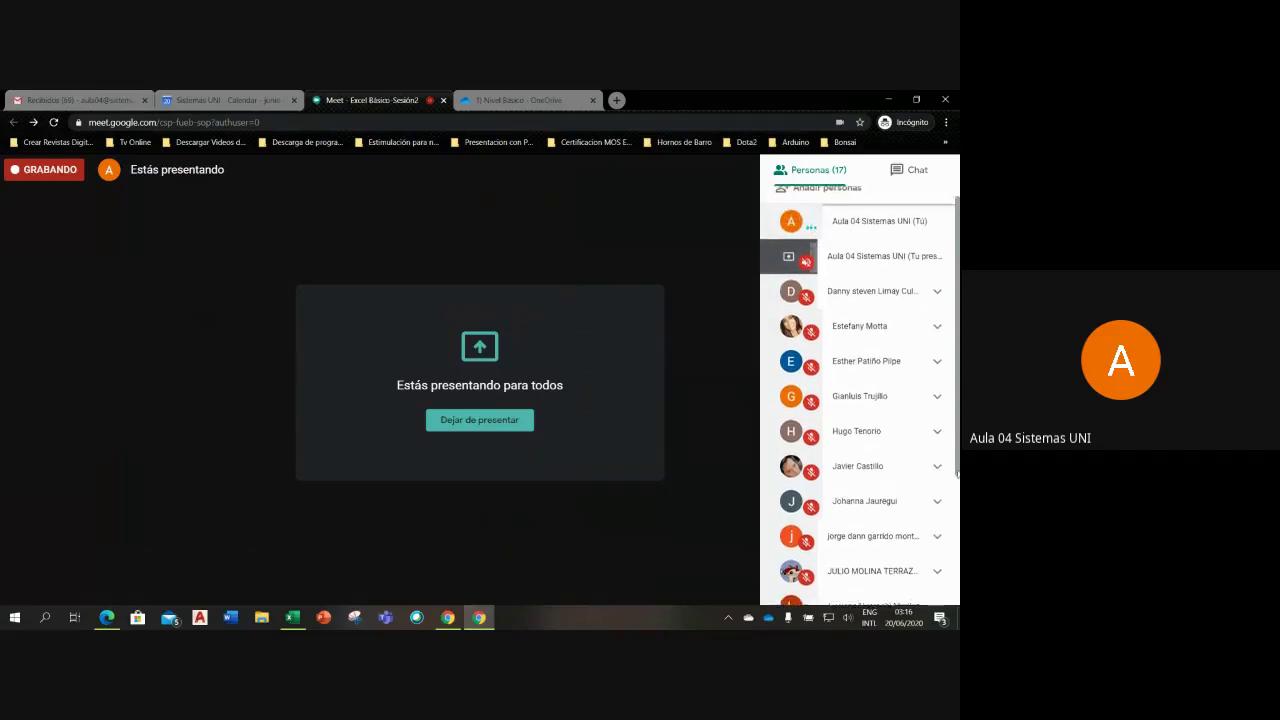
pyautogui.scroll(1, 956, 460)
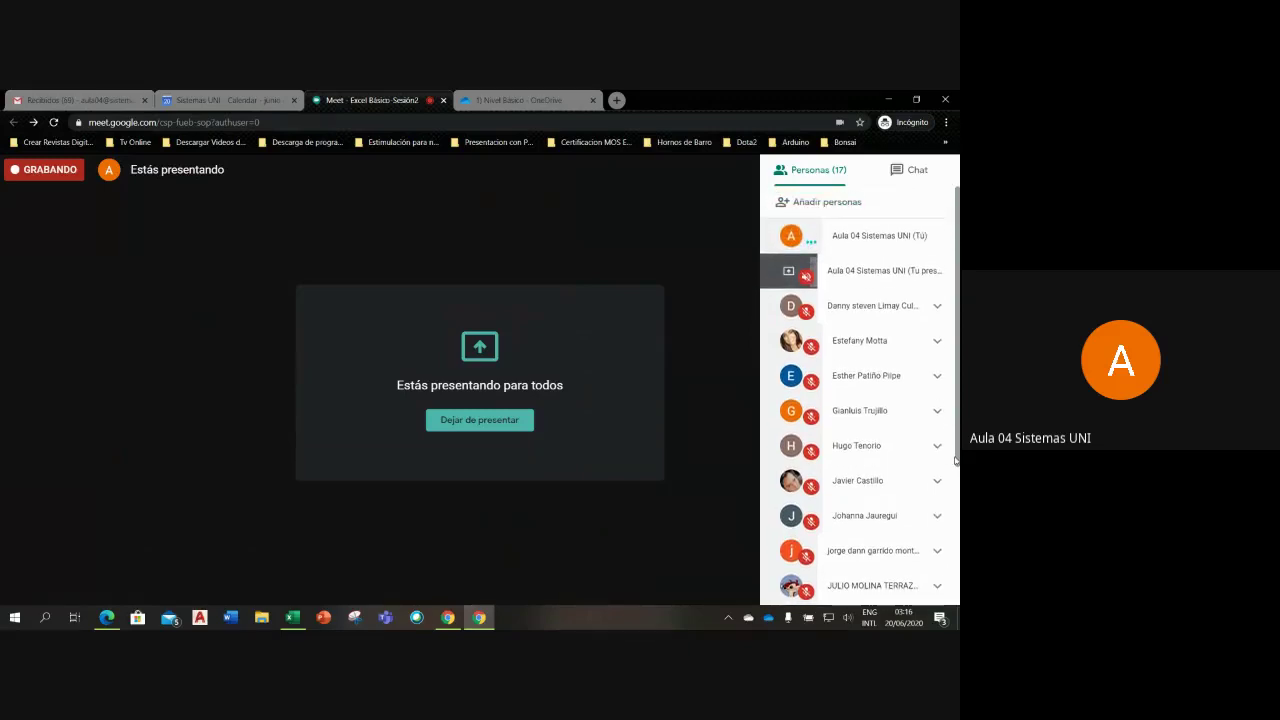
pyautogui.moveTo(955, 463); pyautogui.dragTo(955, 477)
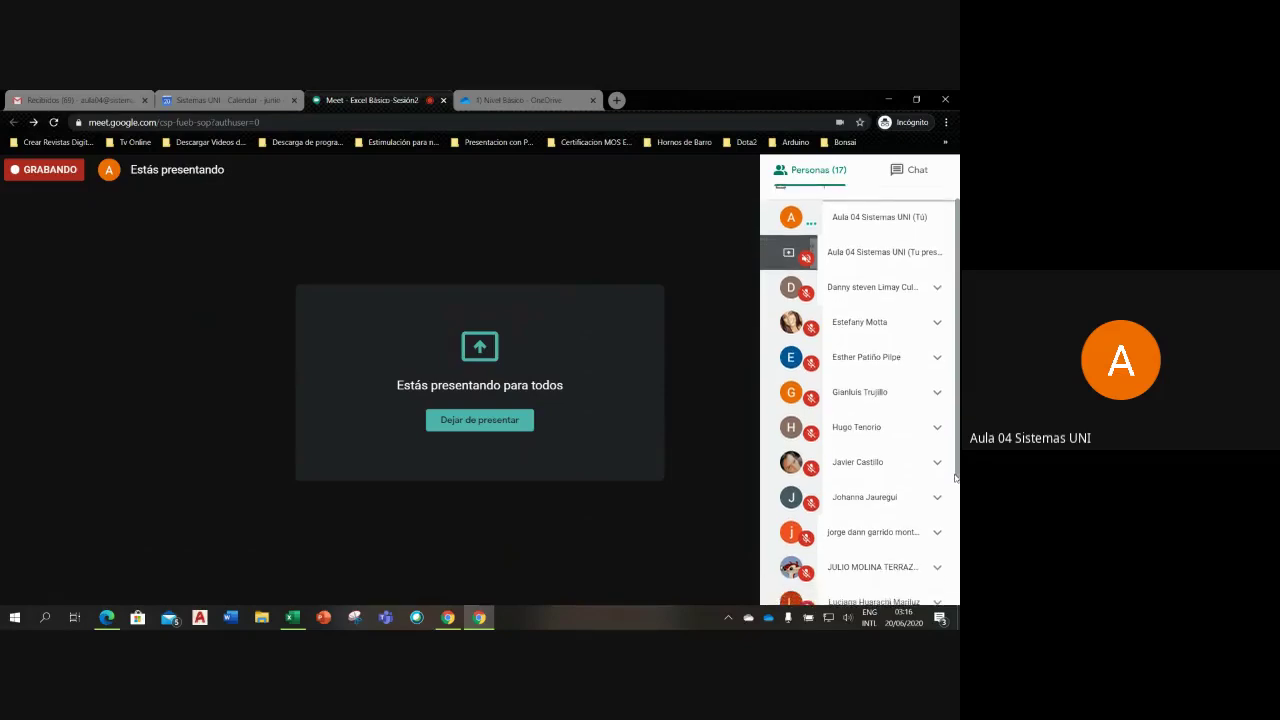
# Step: Minimize the Excel attendance workbook and show the Chat panel in Google Meet
pyautogui.click(303, 621)
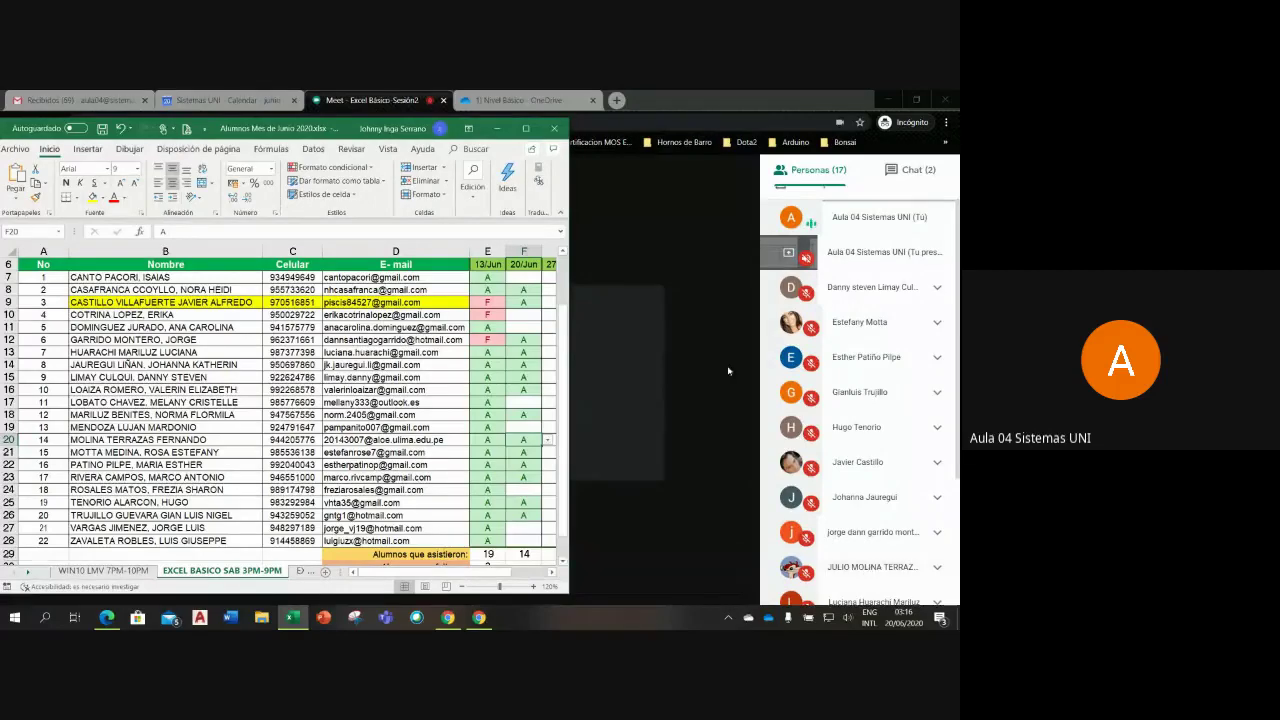
pyautogui.click(491, 130)
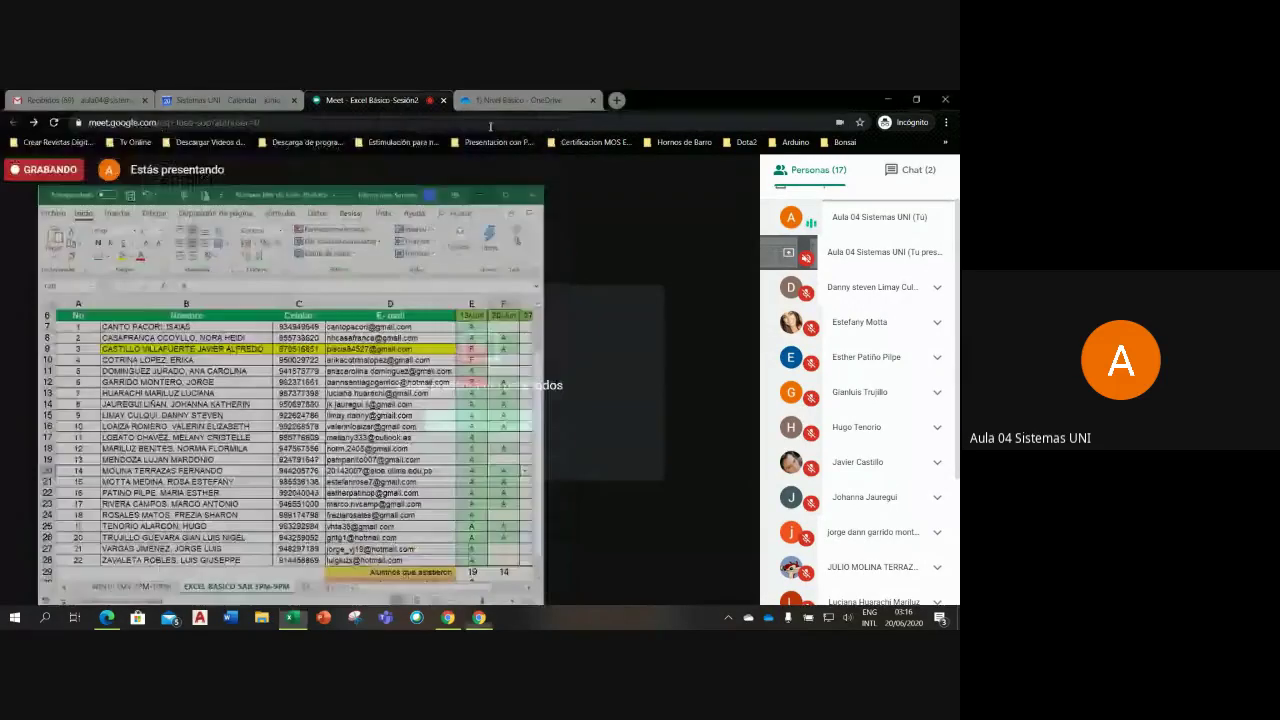
pyautogui.click(895, 178)
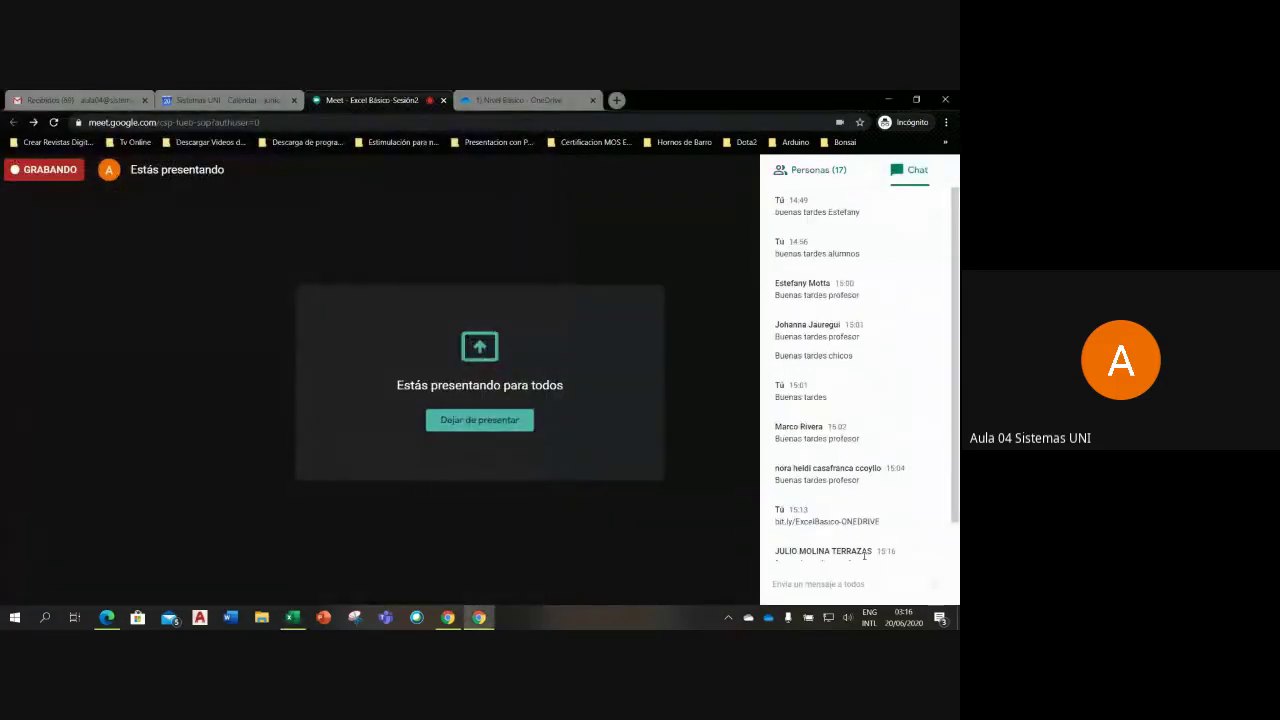
# Step: Copy the bit.ly/ExcelBasico-ONEDRIVE link from the chat and post it again to everyone
pyautogui.scroll(-1, 830, 480)
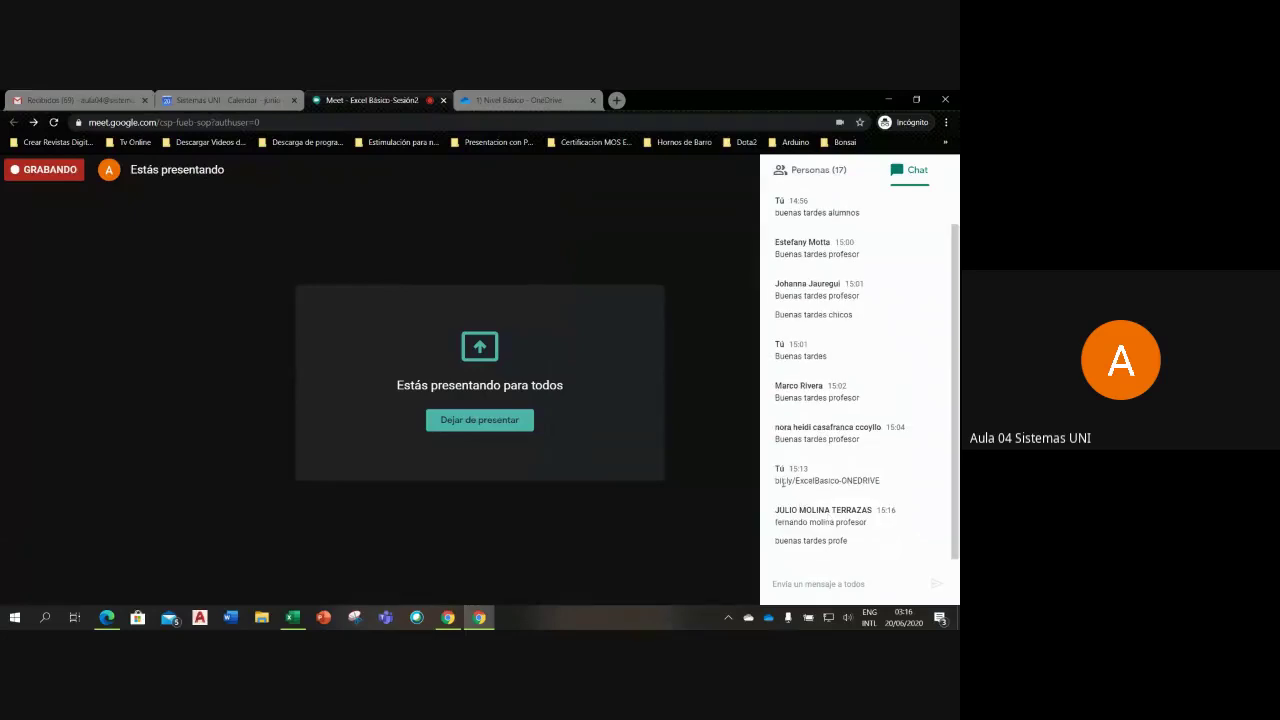
pyautogui.moveTo(776, 481); pyautogui.dragTo(898, 485)
pyautogui.hotkey('ctrl', 'c')
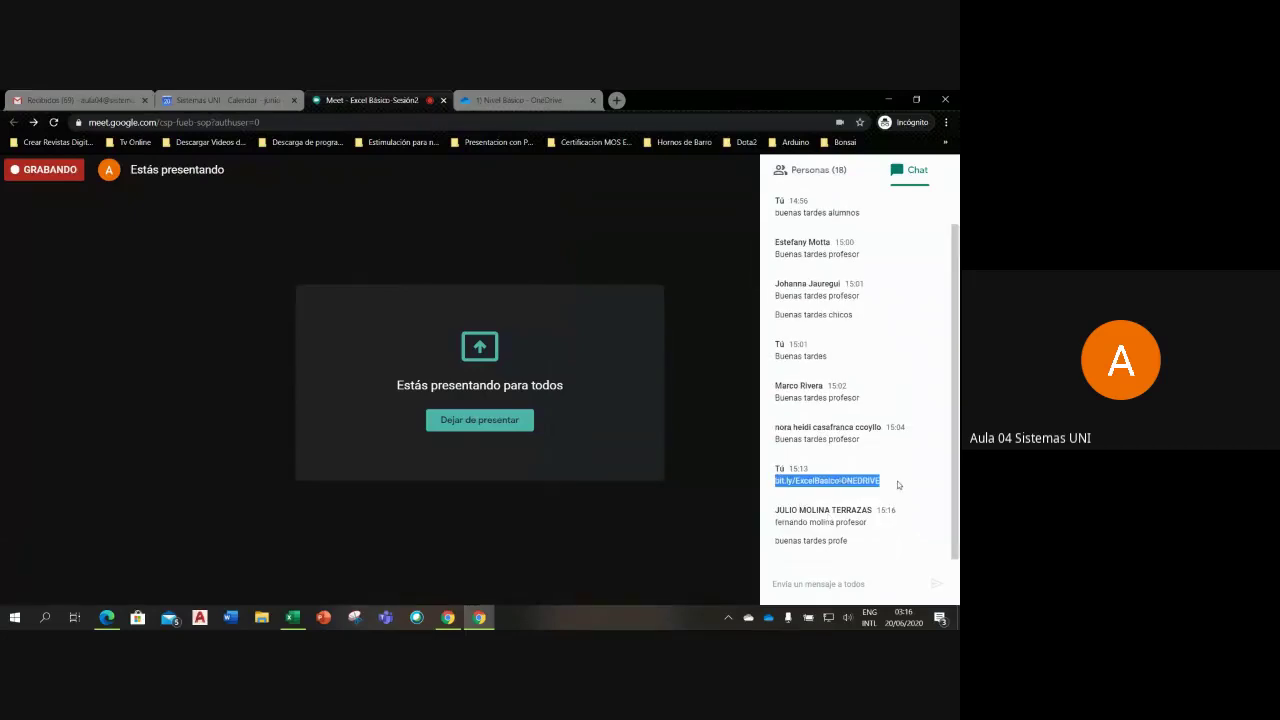
pyautogui.click(821, 584)
pyautogui.hotkey('ctrl', 'v')
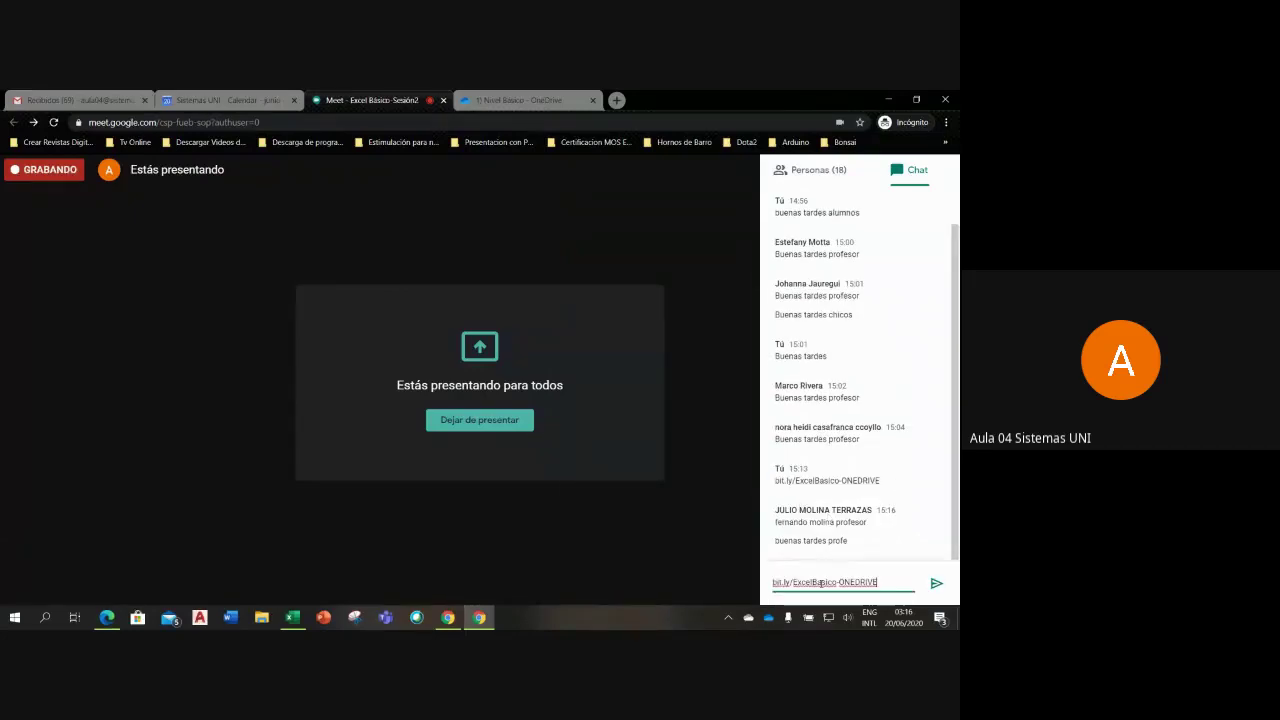
pyautogui.press('Return')
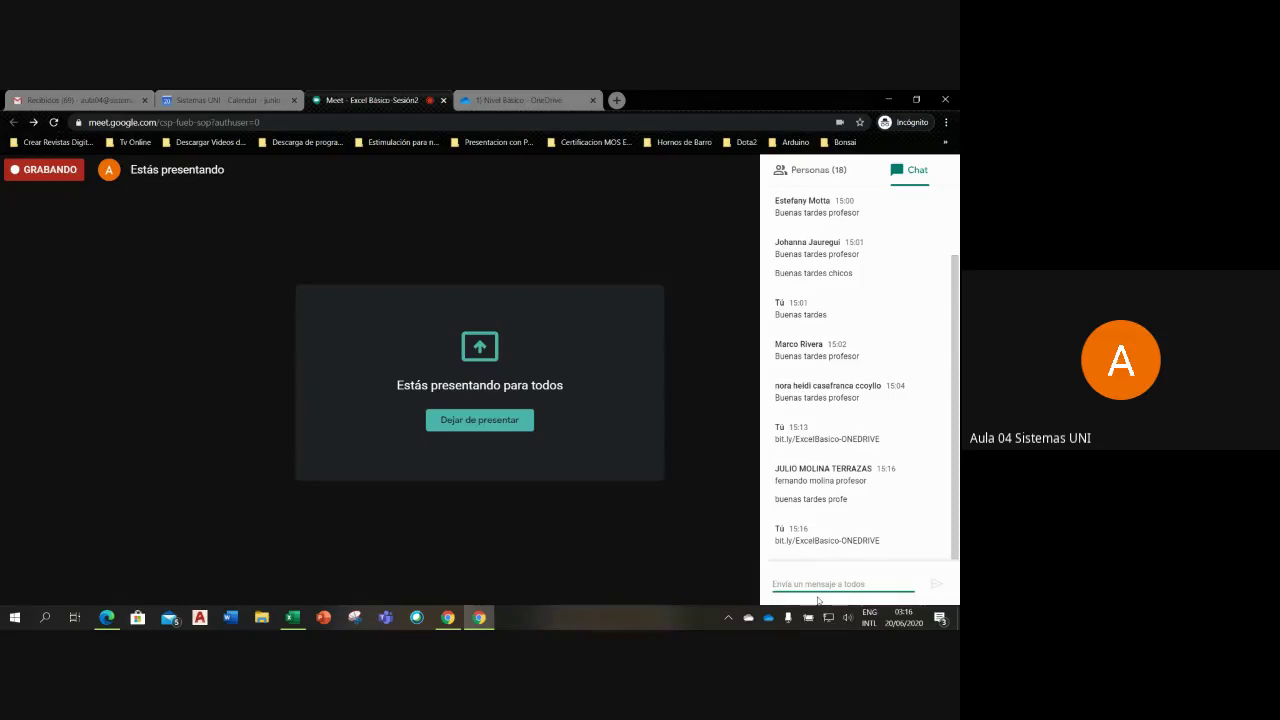
pyautogui.click(512, 100)
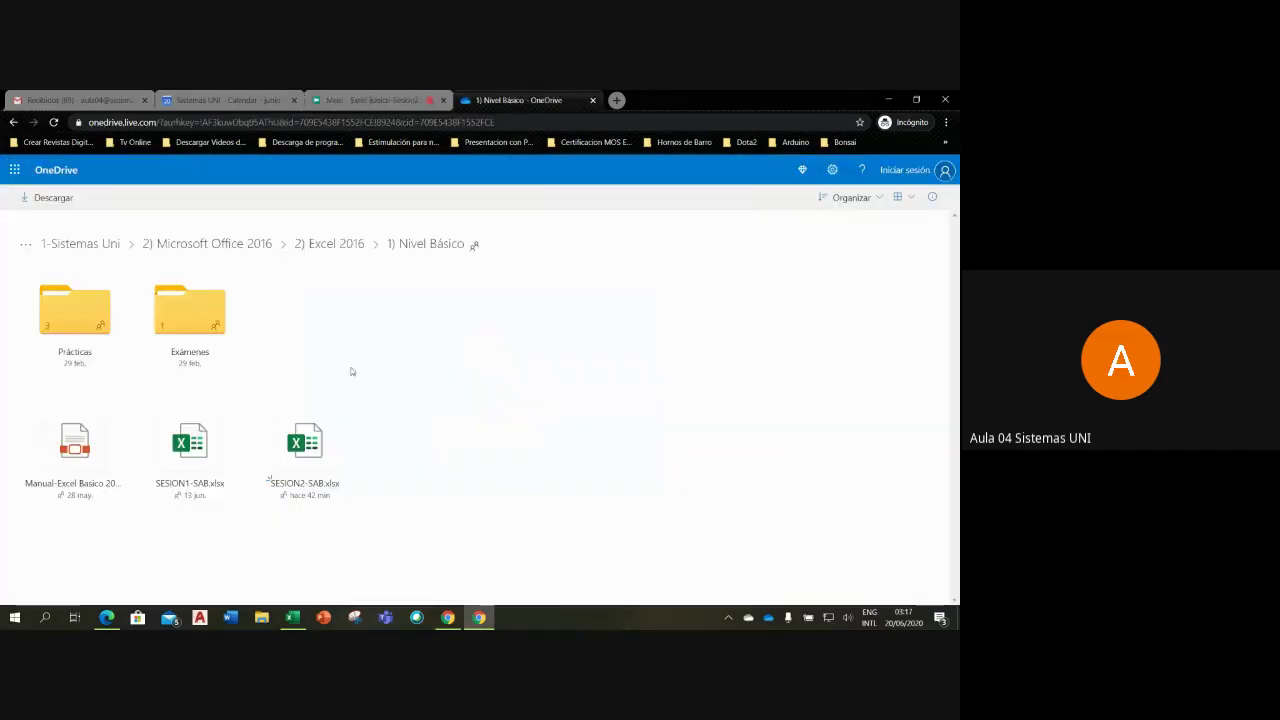
pyautogui.moveTo(305, 455)
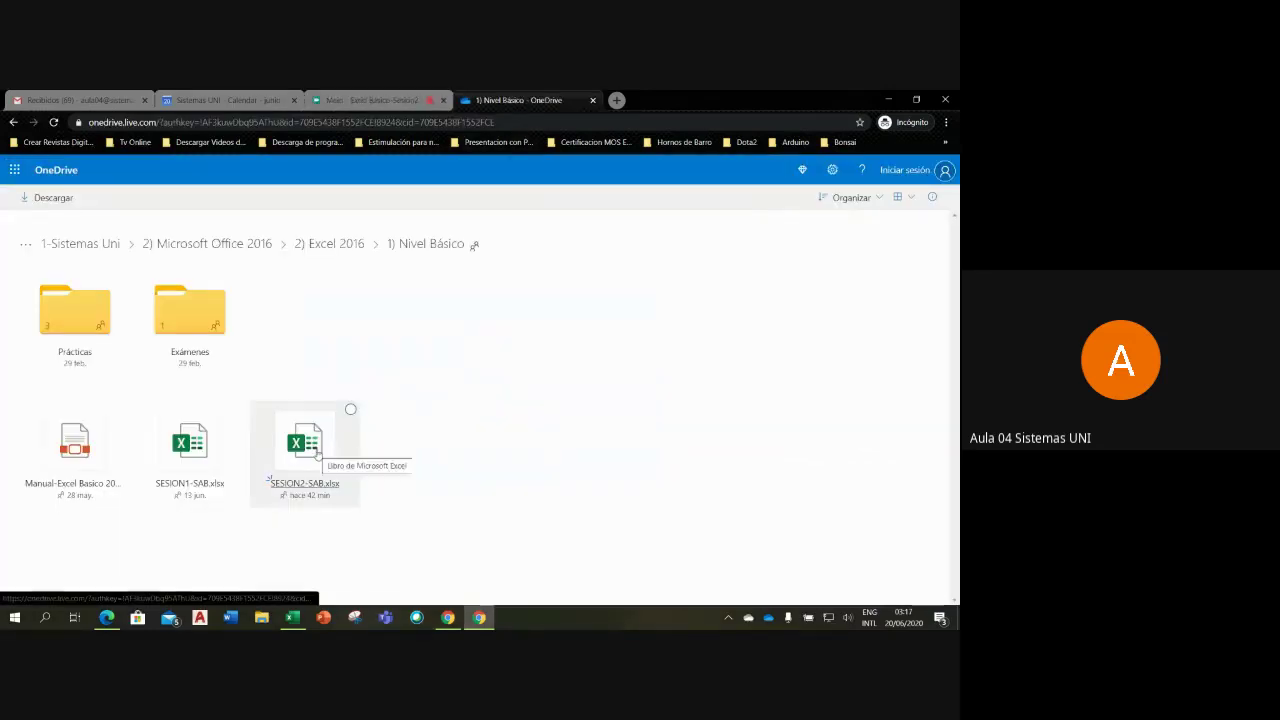
# Step: Download SESION2-SAB.xlsx with Descargar and open it from Chrome's download bar
pyautogui.rightClick(318, 452)
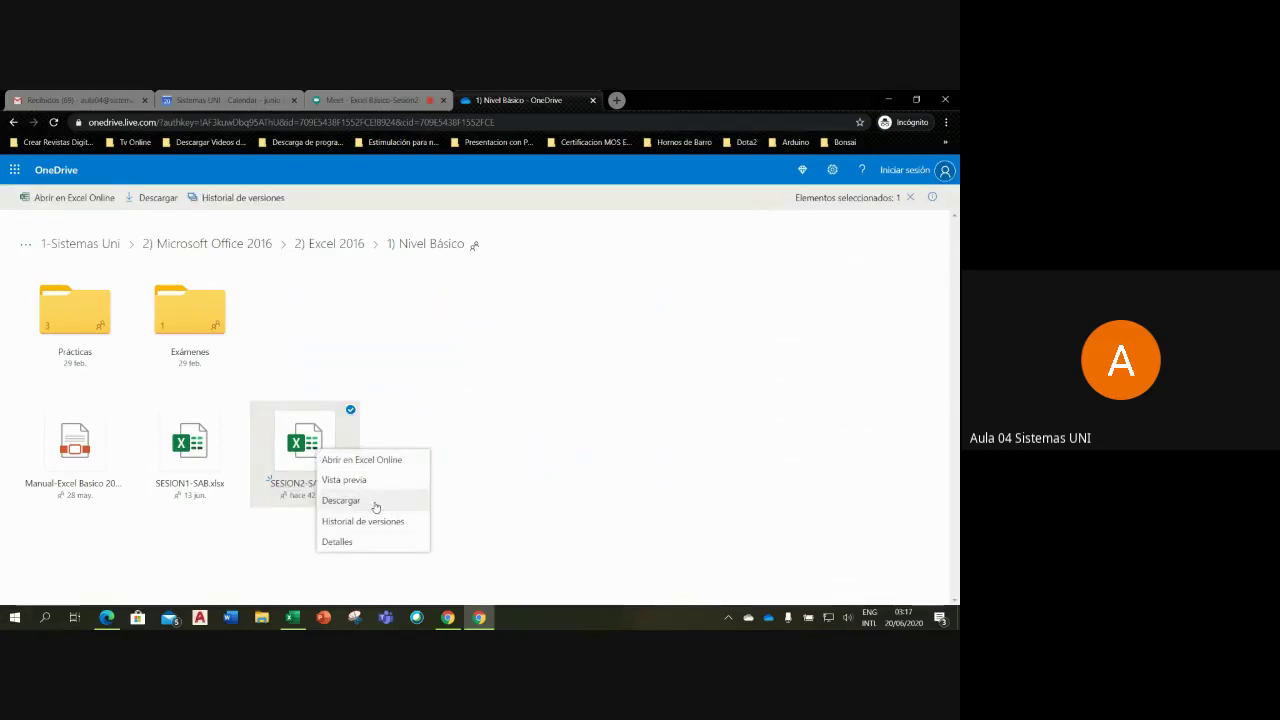
pyautogui.click(375, 503)
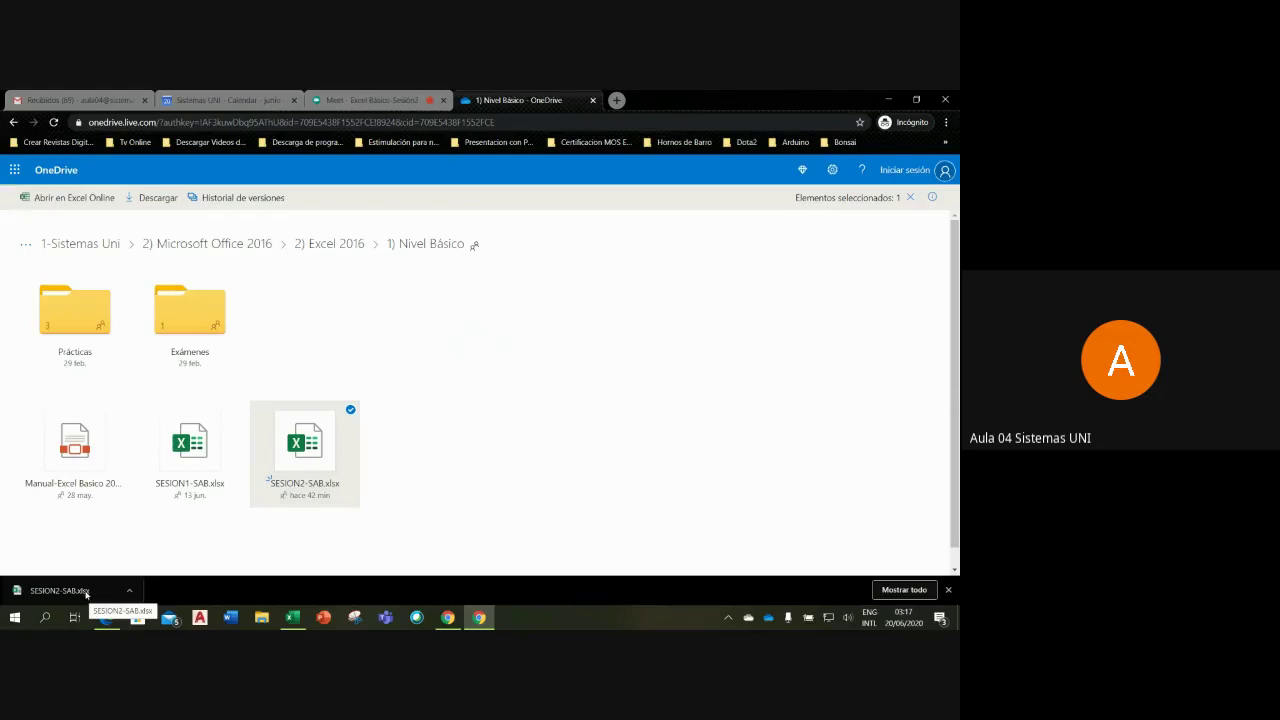
pyautogui.click(86, 594)
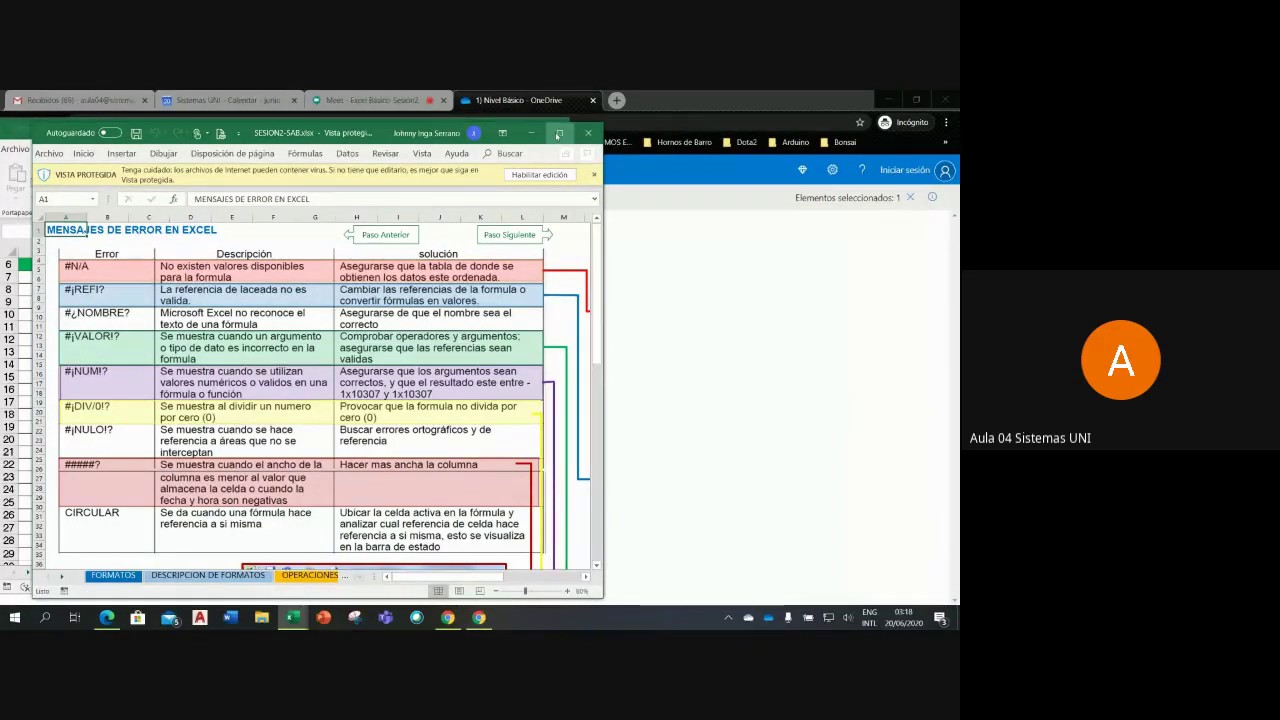
# Step: Enable editing in SESION2-SAB, show the FORMATOS sheet in a larger window, then return to Meet
pyautogui.click(545, 176)
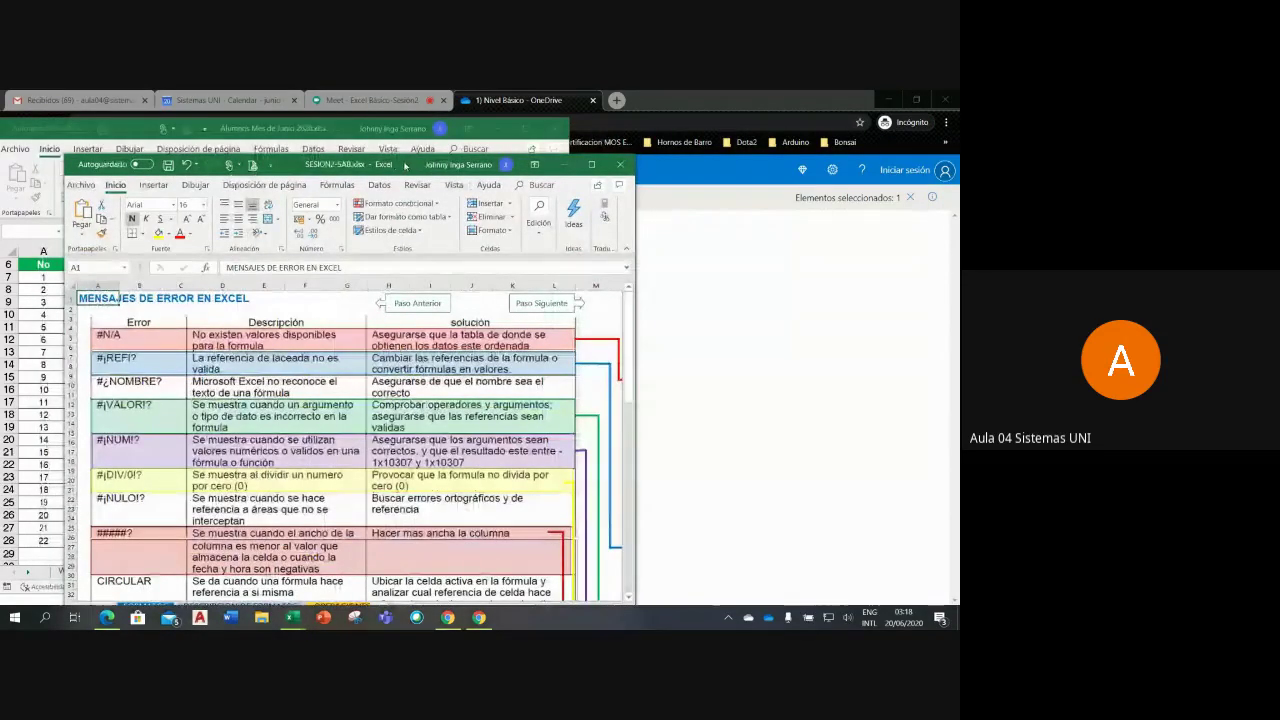
pyautogui.moveTo(397, 161); pyautogui.dragTo(326, 110)
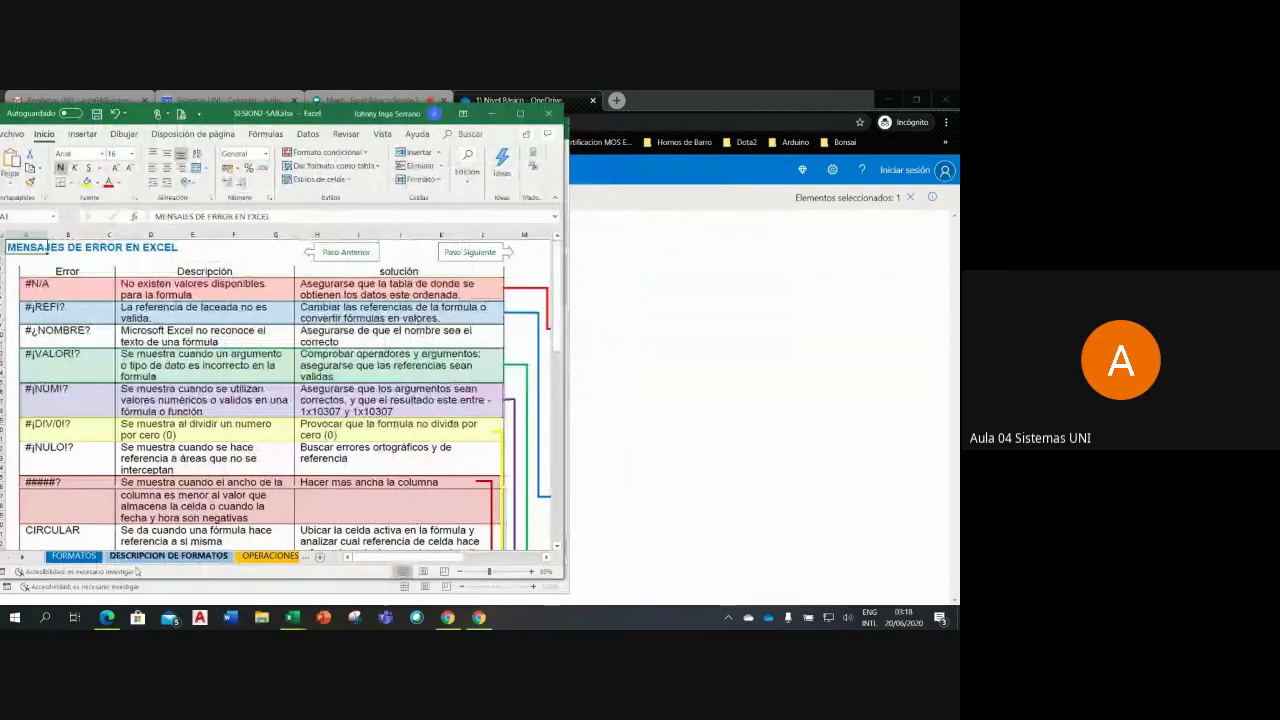
pyautogui.click(66, 556)
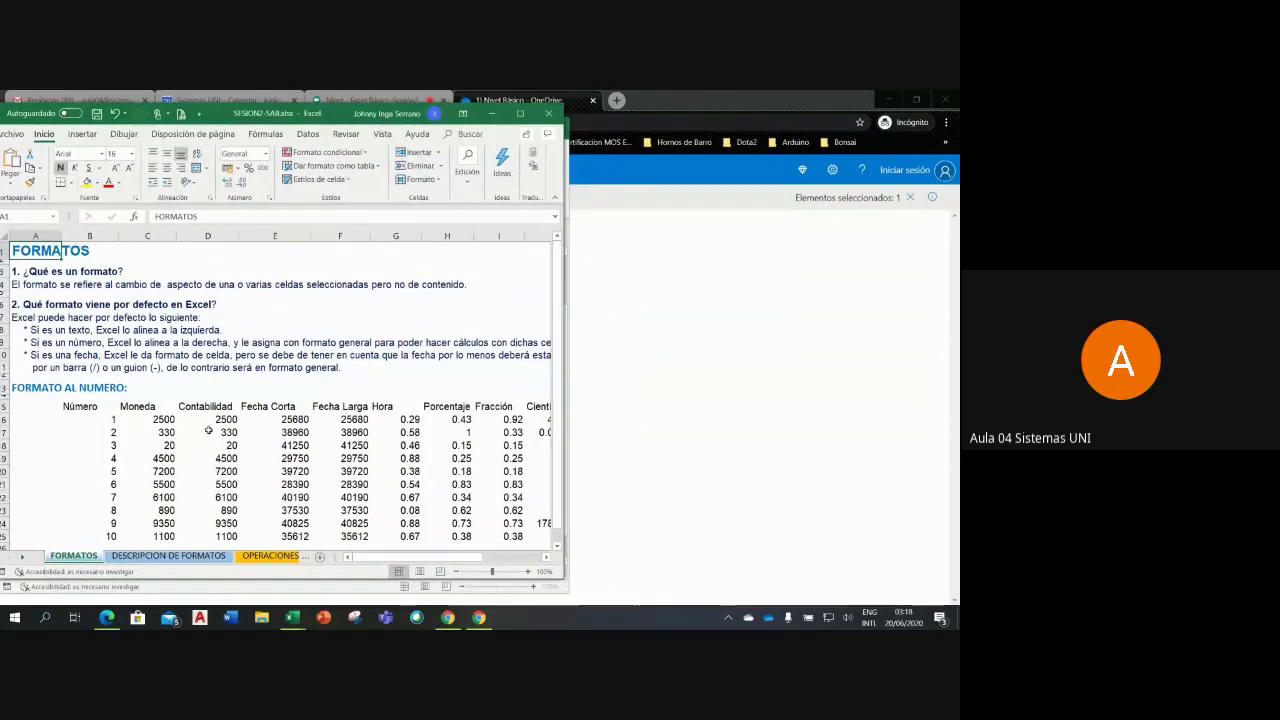
pyautogui.moveTo(566, 592); pyautogui.dragTo(573, 598)
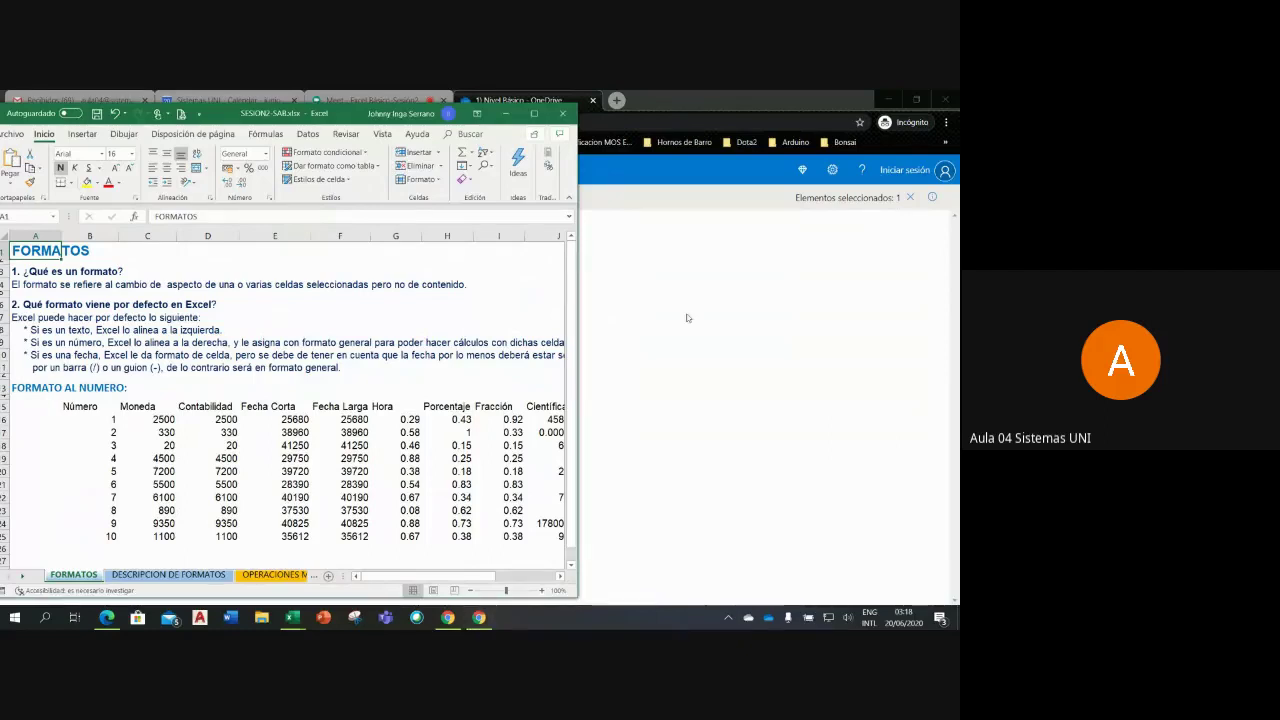
pyautogui.click(634, 283)
pyautogui.click(385, 101)
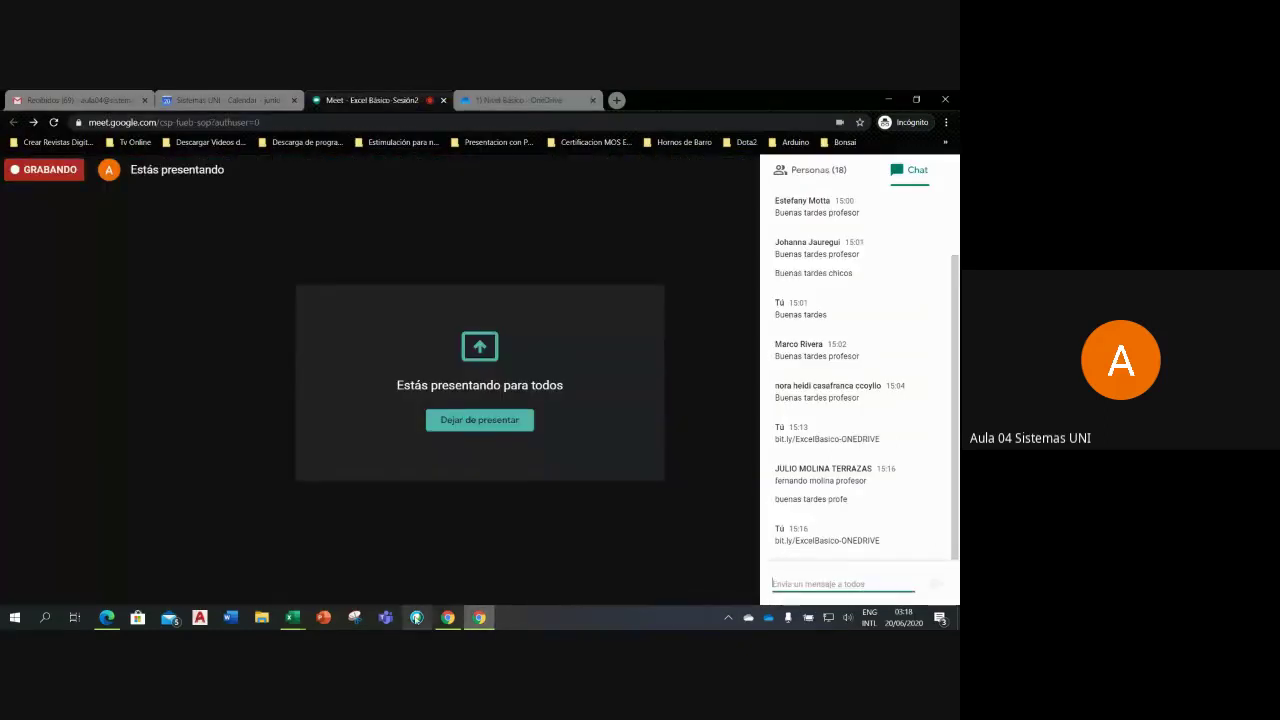
# Step: Widen the SESION2-SAB window to reveal columns J and K, then switch to the June attendance workbook
pyautogui.click(292, 617)
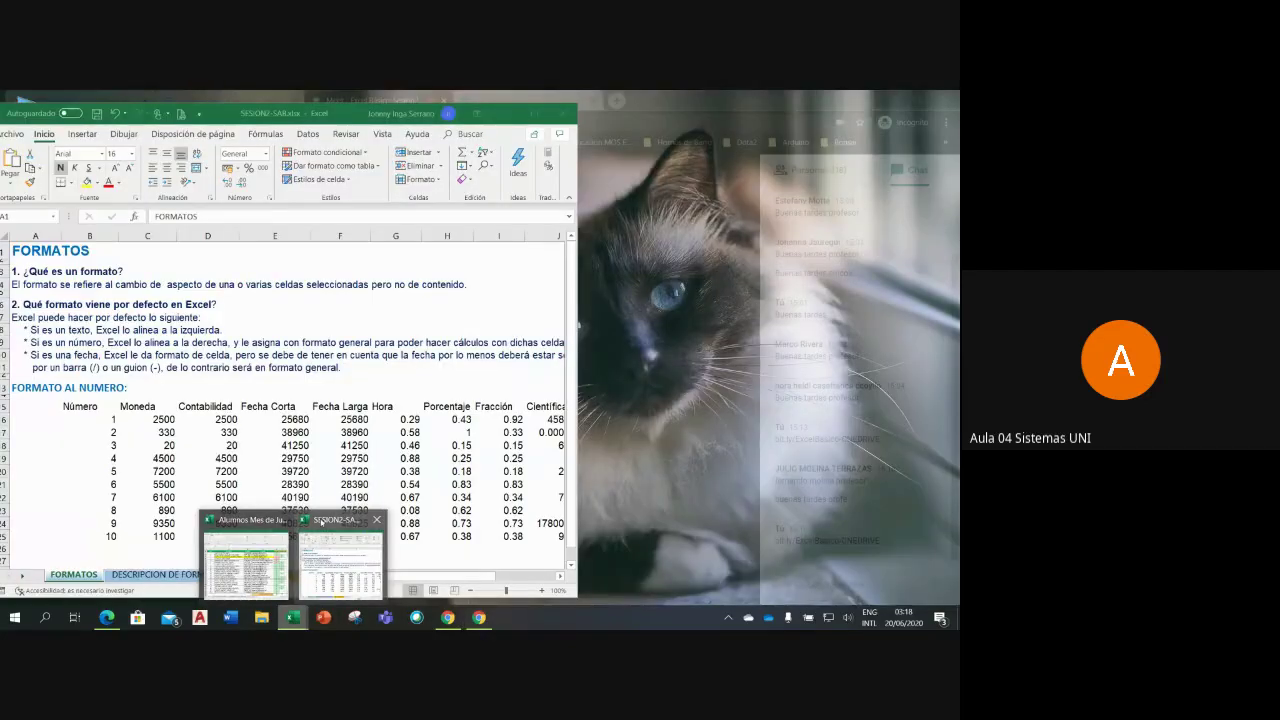
pyautogui.click(321, 521)
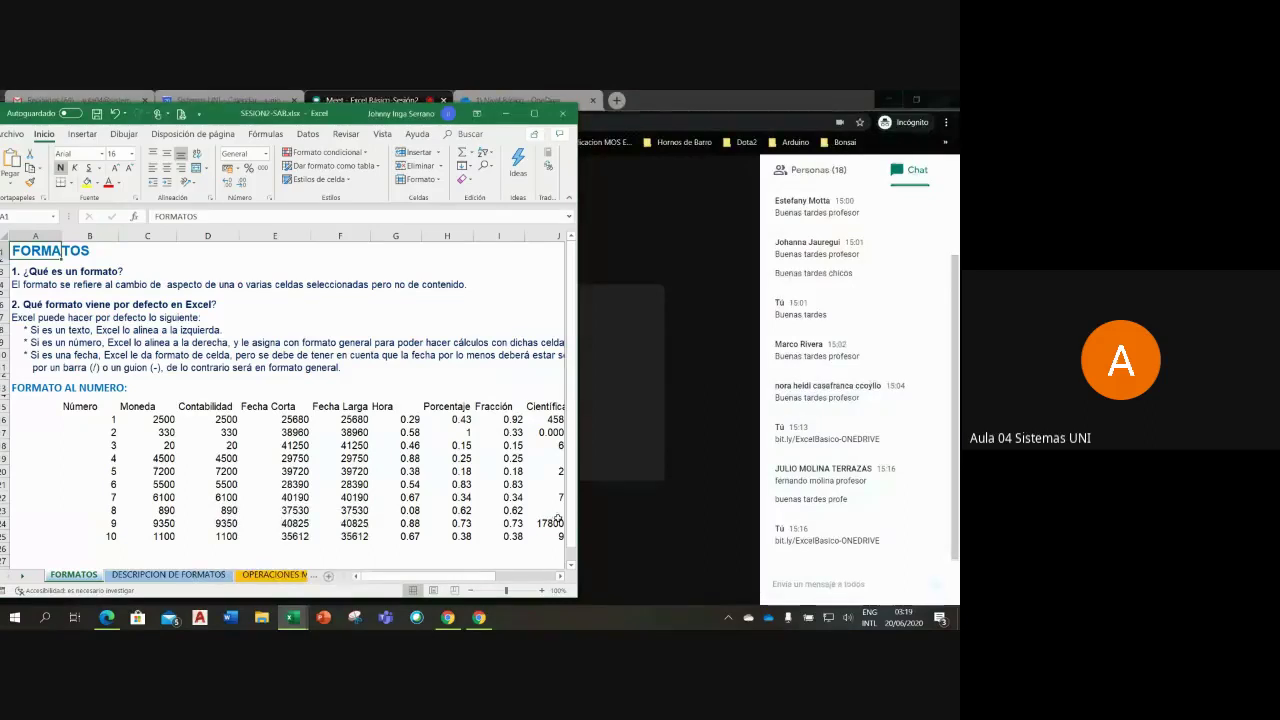
pyautogui.moveTo(586, 497); pyautogui.dragTo(647, 495)
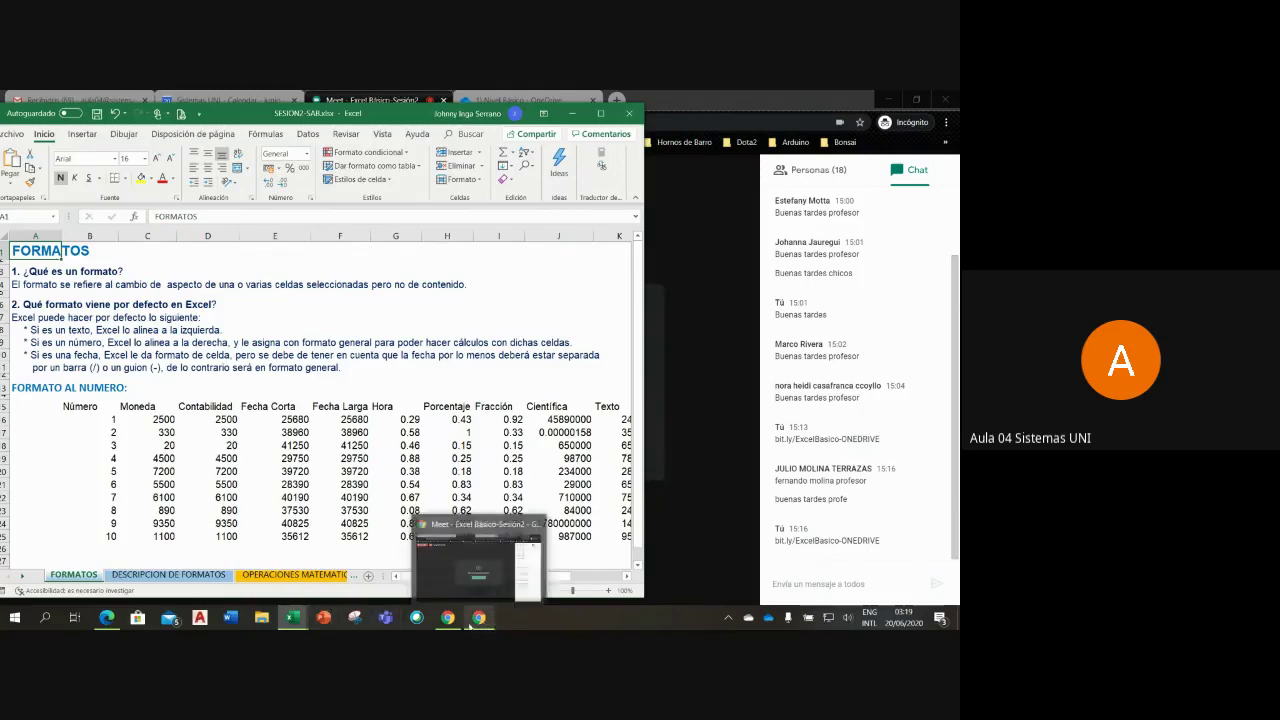
pyautogui.moveTo(292, 617)
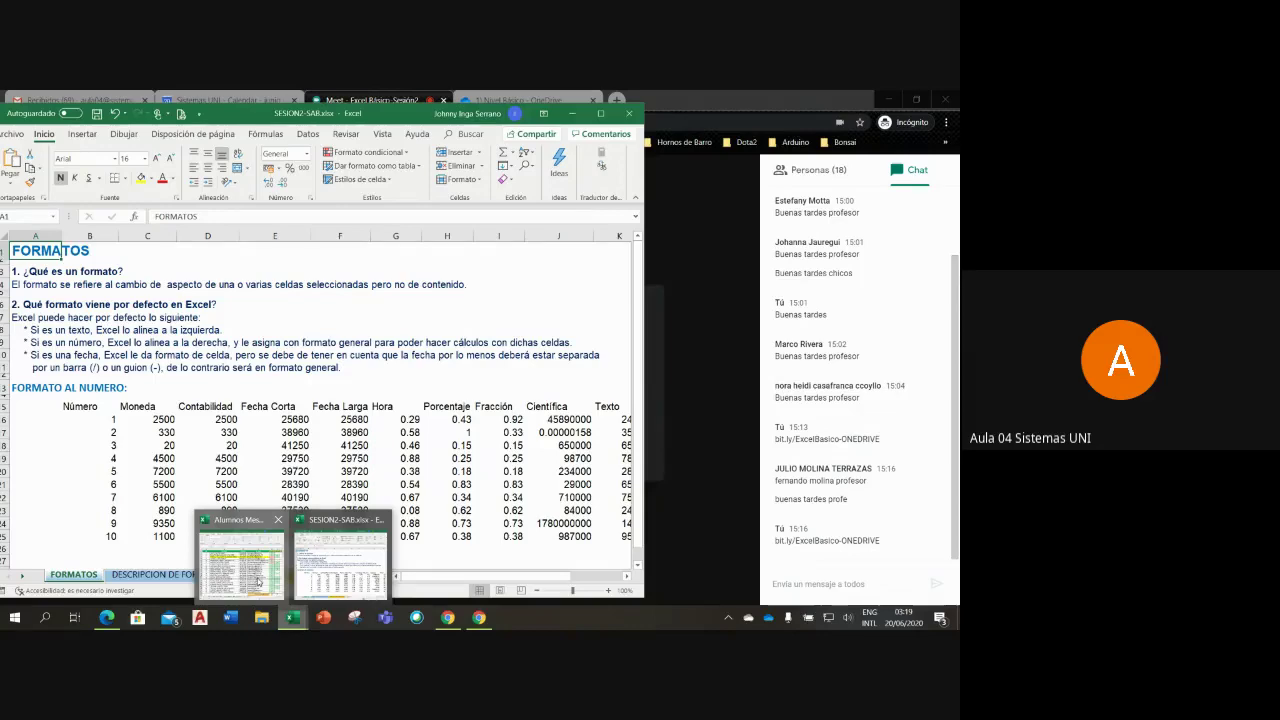
pyautogui.click(256, 581)
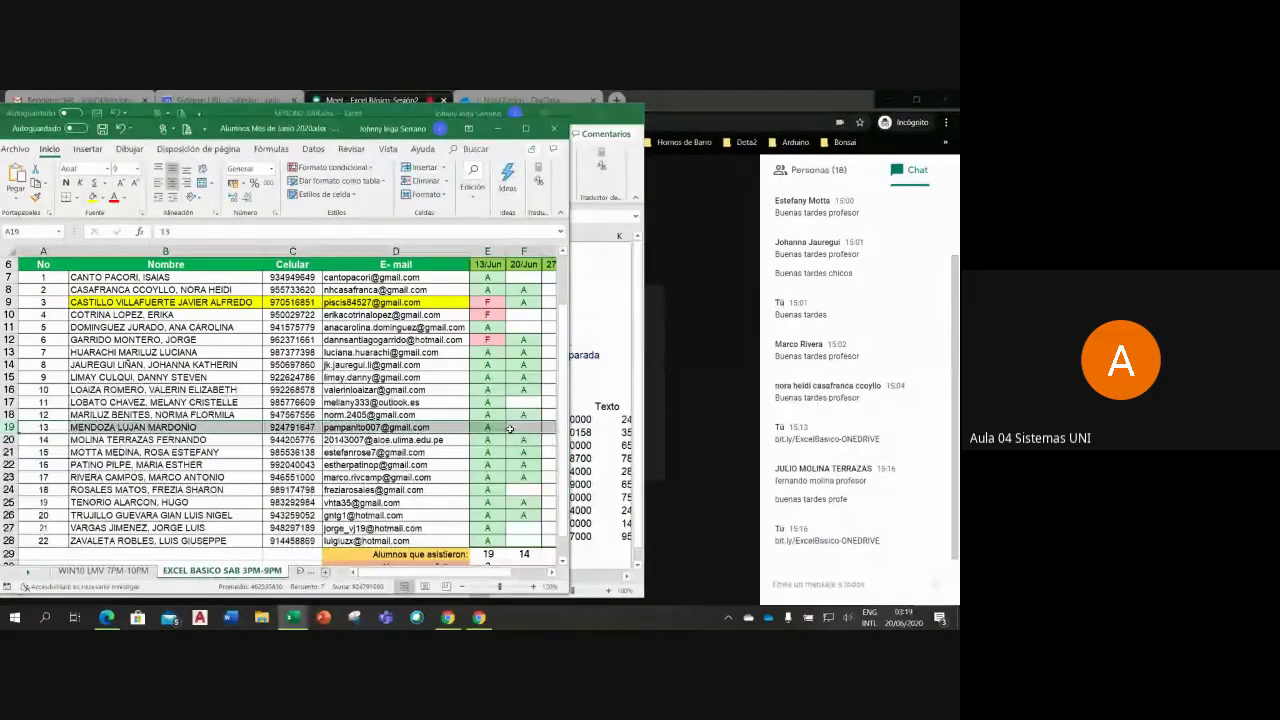
# Step: Mark student 13 present with A in F19 under 20/Jun, then bring up Meet's join request
pyautogui.click(509, 428)
pyautogui.click(548, 427)
pyautogui.click(520, 440)
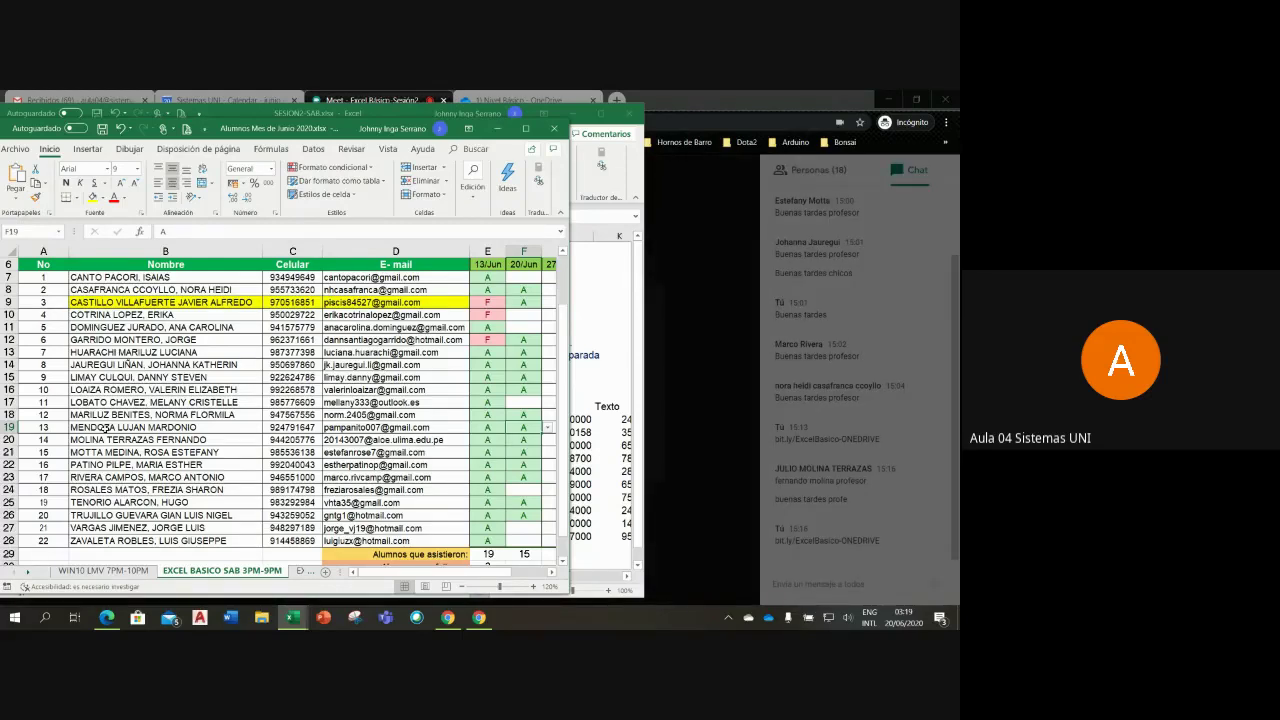
pyautogui.click(668, 98)
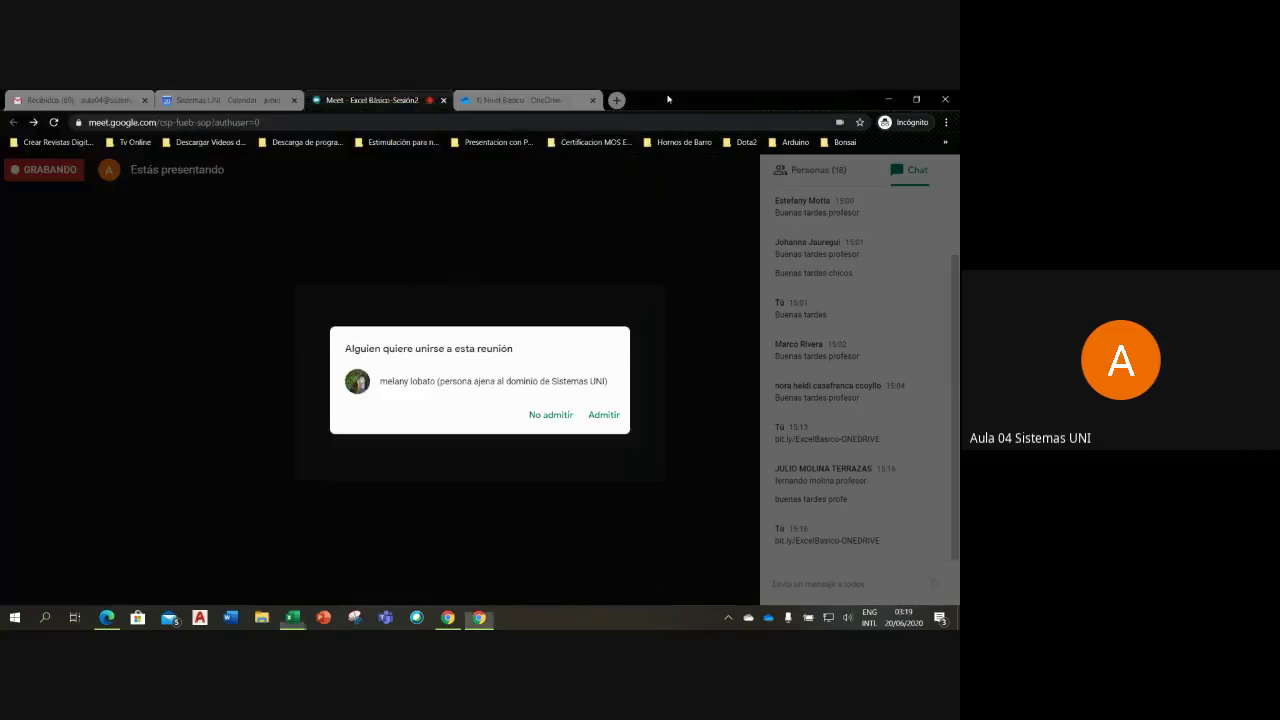
# Step: Admit the waiting participant and mark student 11 present with A in F17 under 20/Jun
pyautogui.click(604, 415)
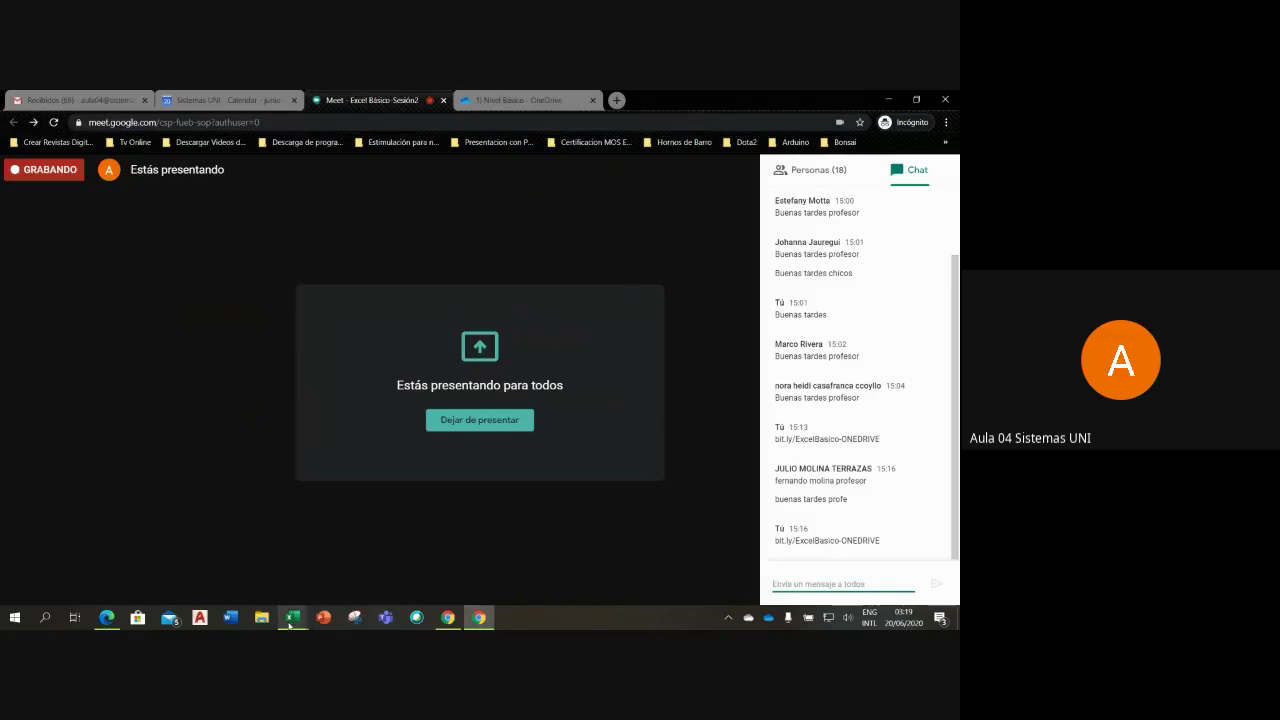
pyautogui.click(247, 568)
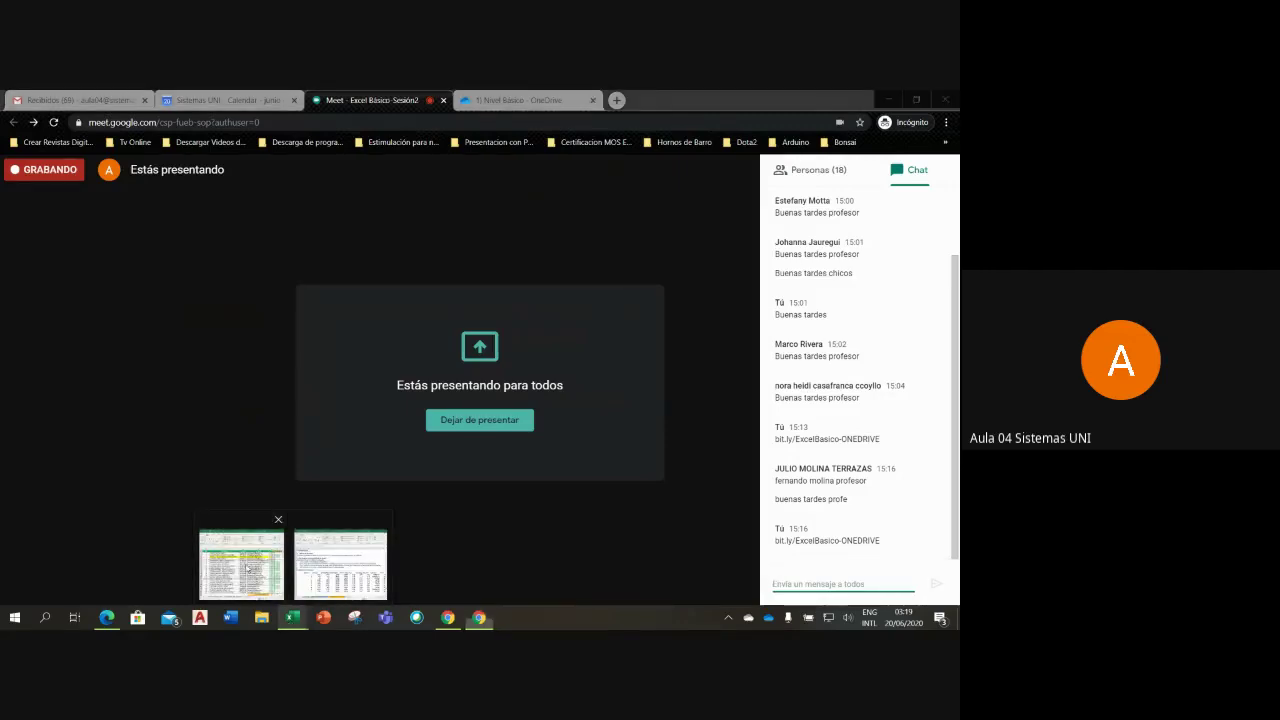
pyautogui.click(247, 568)
pyautogui.click(10, 402)
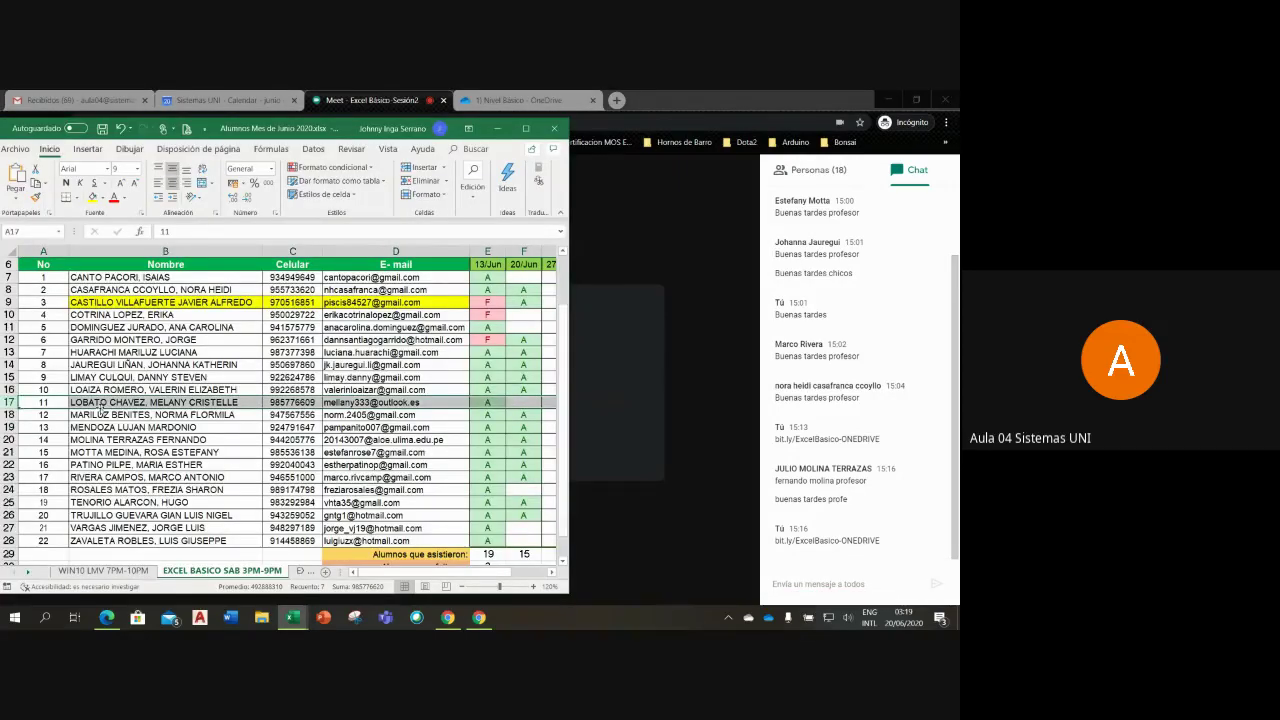
pyautogui.click(527, 403)
pyautogui.click(547, 402)
pyautogui.click(521, 418)
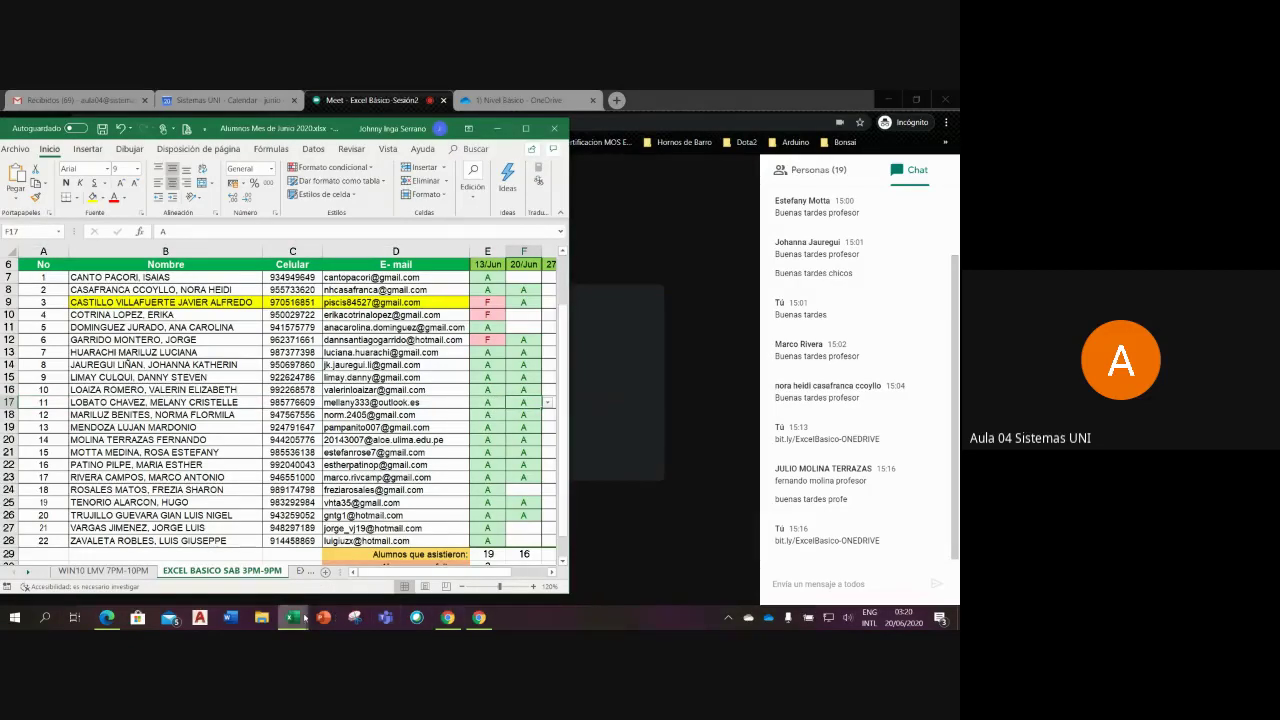
pyautogui.moveTo(291, 617)
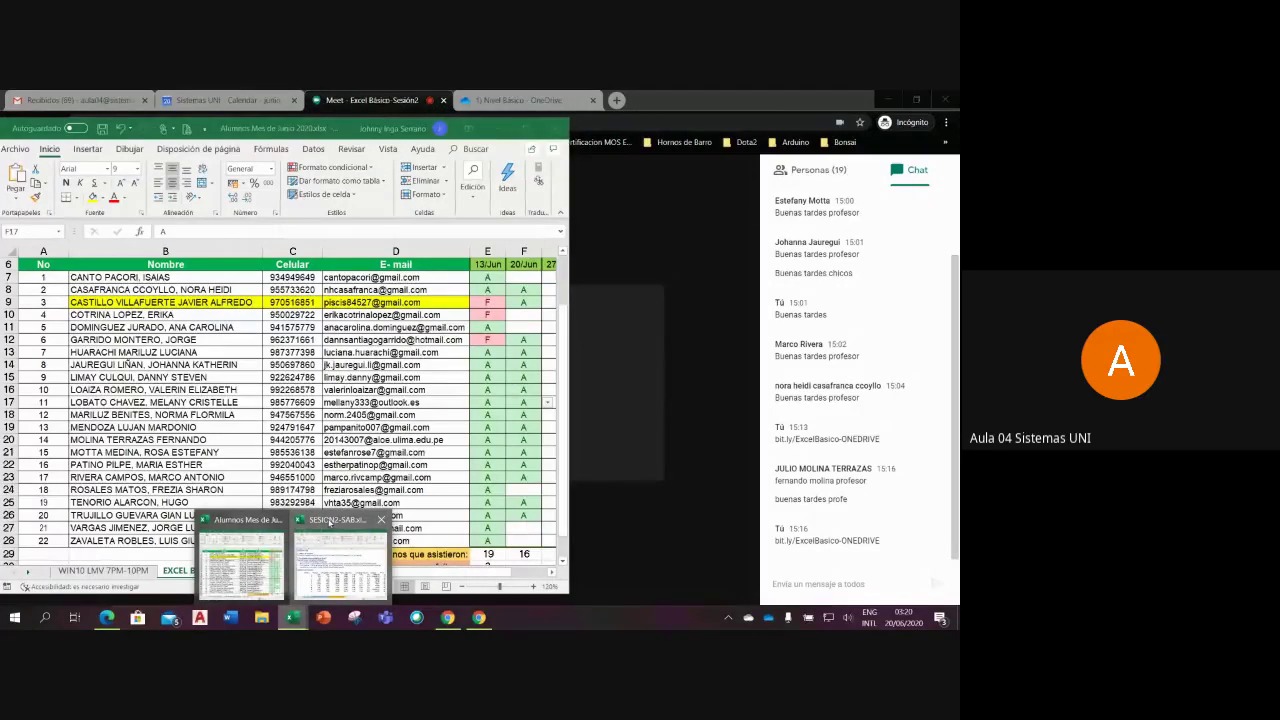
# Step: Minimize the attendance workbook and return to the Google Meet tab
pyautogui.click(329, 521)
pyautogui.click(520, 100)
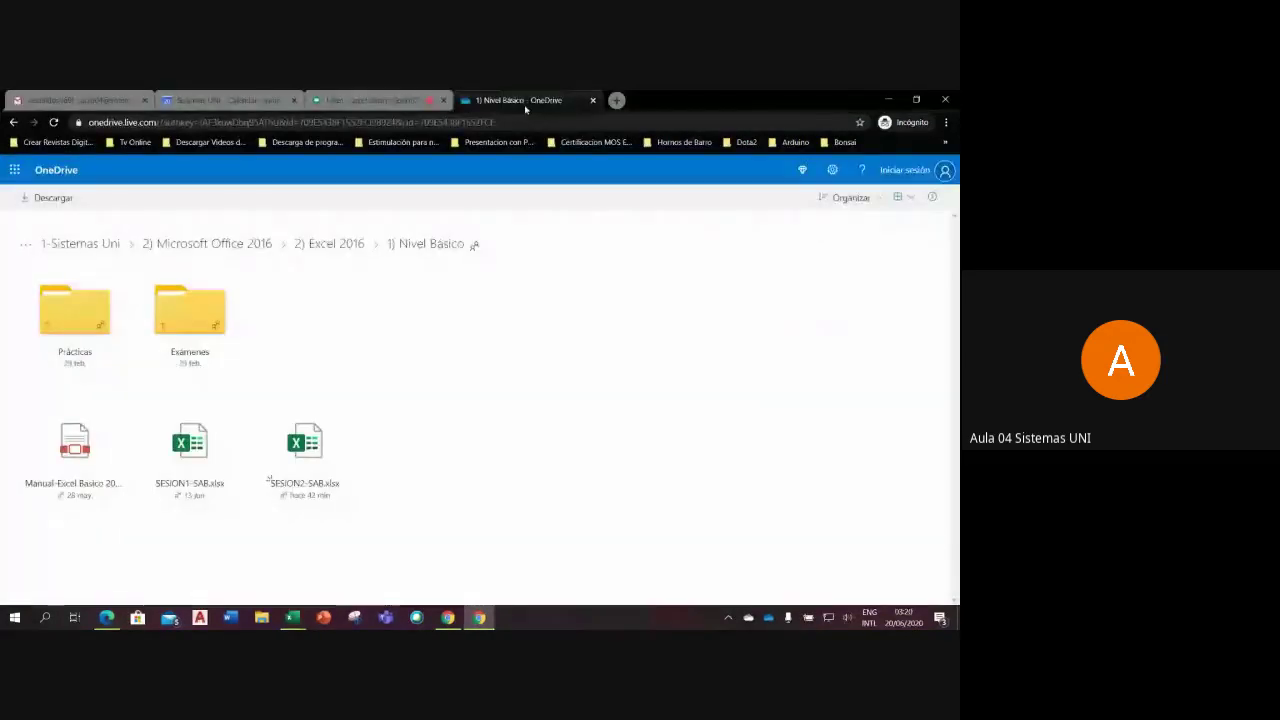
pyautogui.click(378, 101)
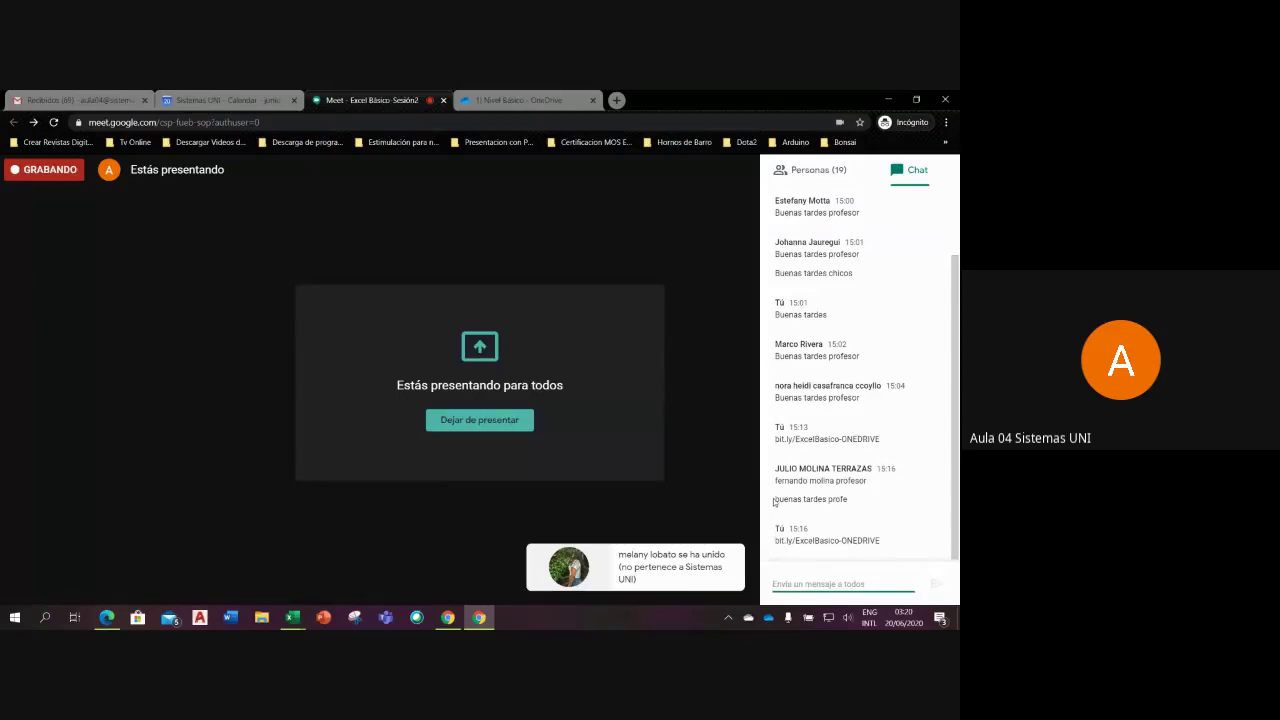
# Step: Dismiss the join notification and repost the bit.ly/ExcelBasico-ONEDRIVE link to everyone in chat
pyautogui.click(776, 541)
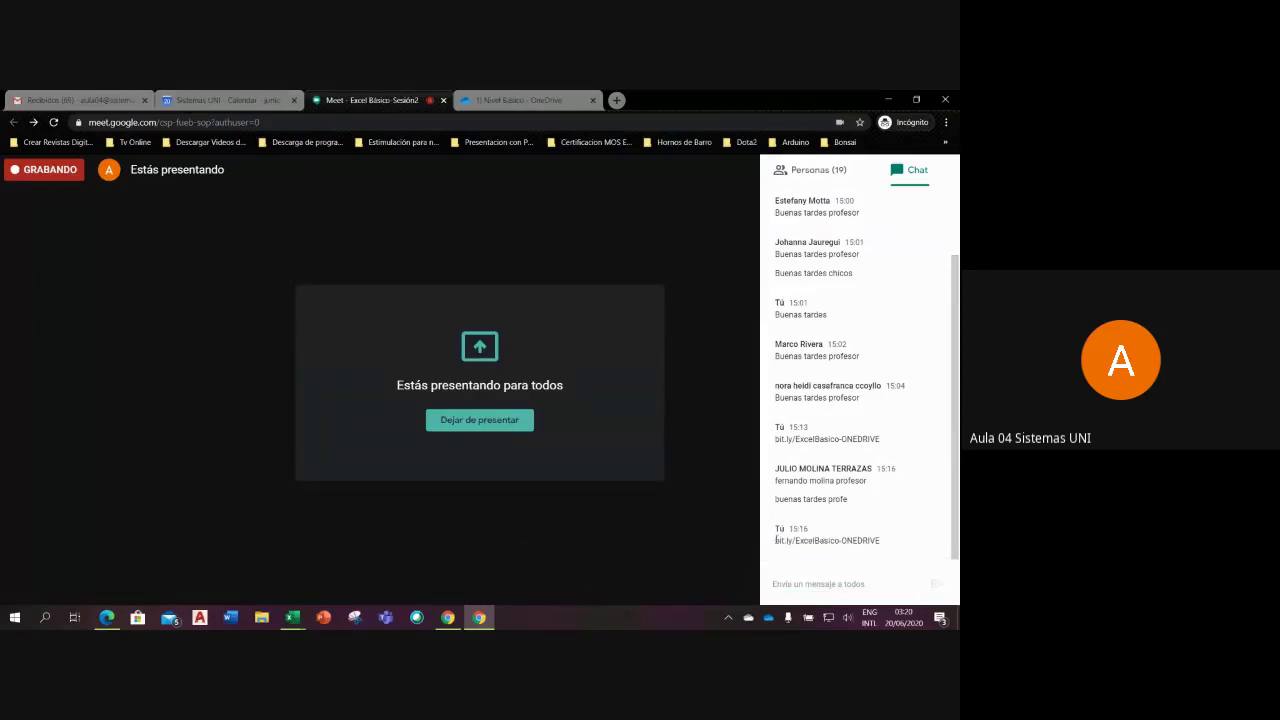
pyautogui.moveTo(777, 540); pyautogui.dragTo(892, 541)
pyautogui.hotkey('ctrl', 'c')
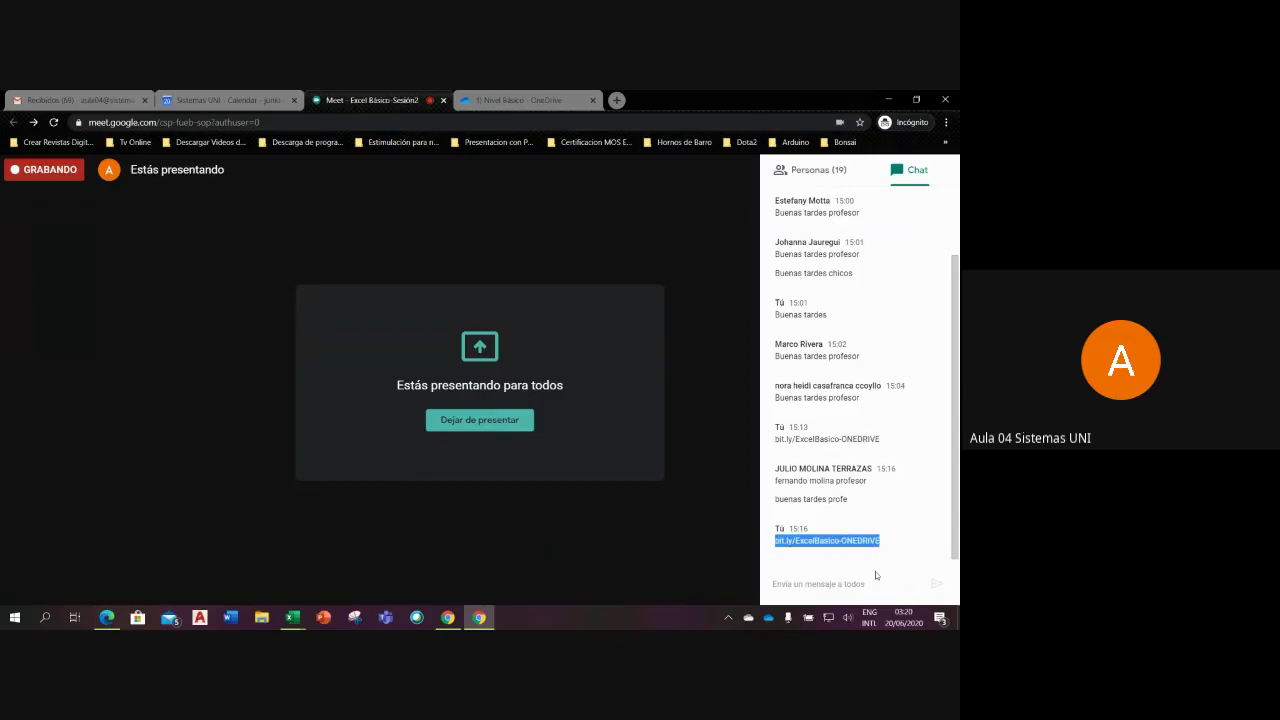
pyautogui.click(850, 581)
pyautogui.hotkey('ctrl', 'v')
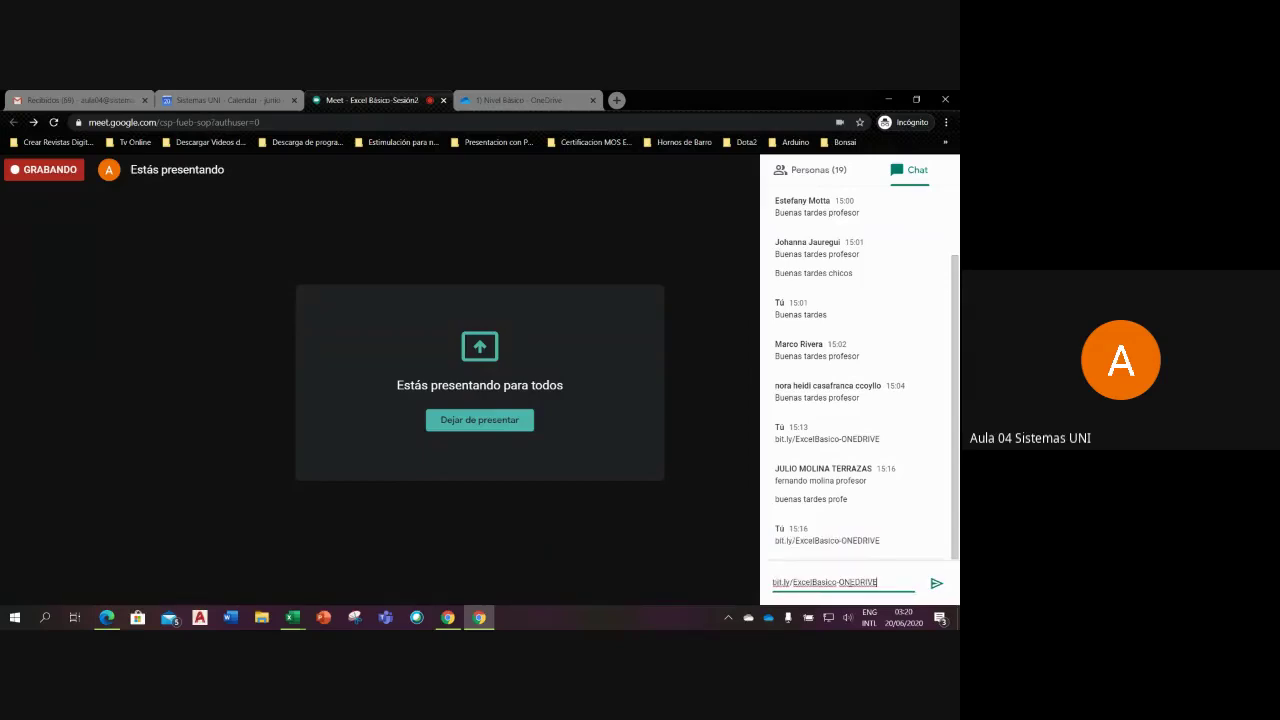
pyautogui.press('Return')
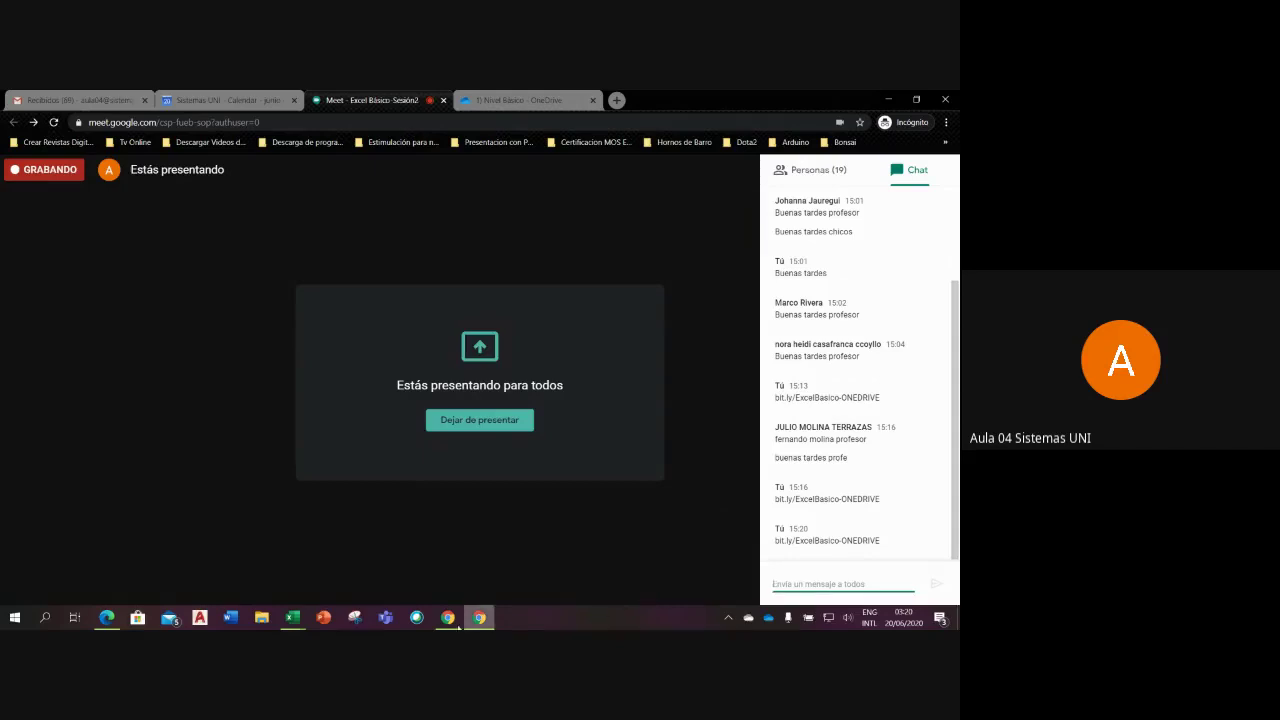
# Step: Bring the SESION2-SAB FORMATOS lesson workbook to the front
pyautogui.click(293, 618)
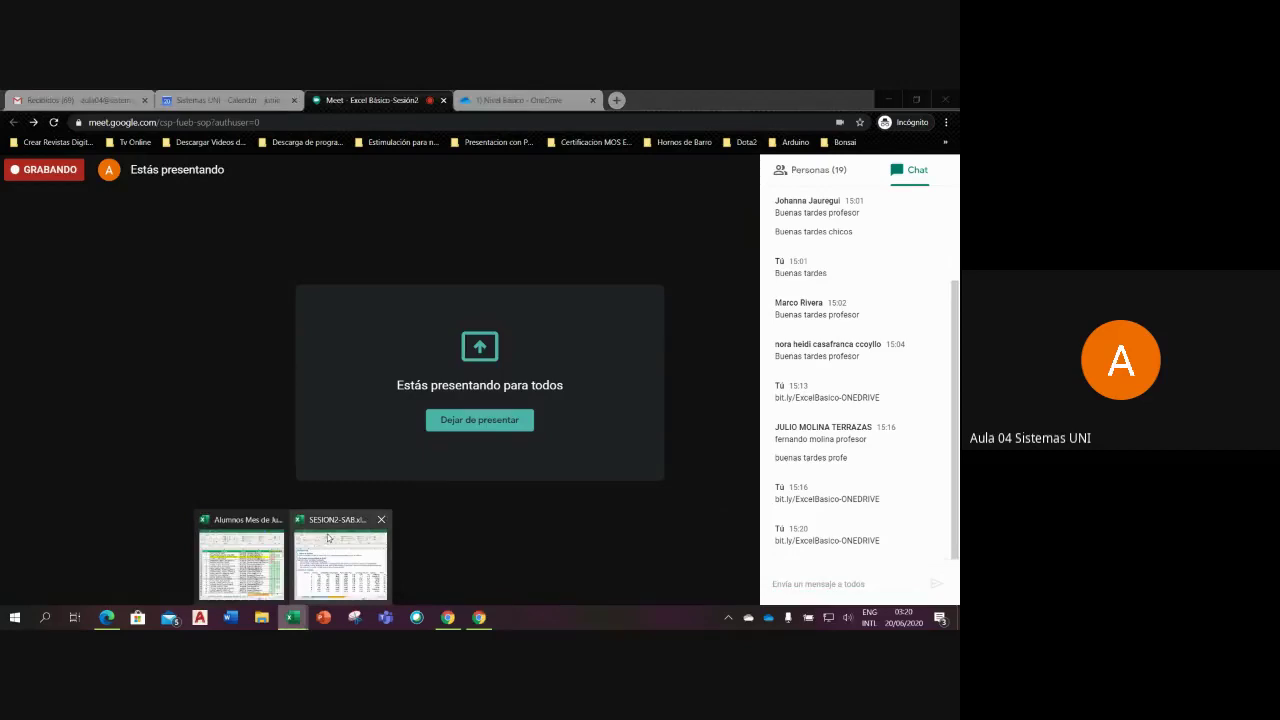
pyautogui.click(340, 565)
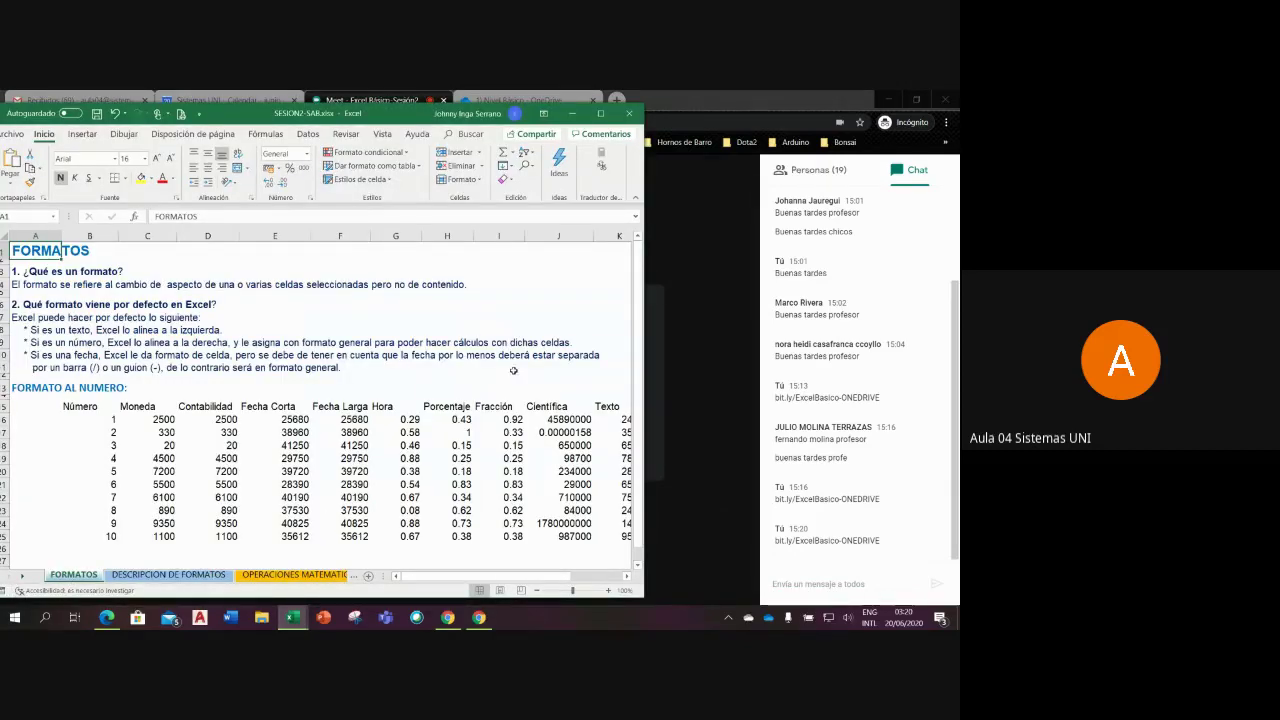
pyautogui.moveTo(637, 398); pyautogui.dragTo(638, 440)
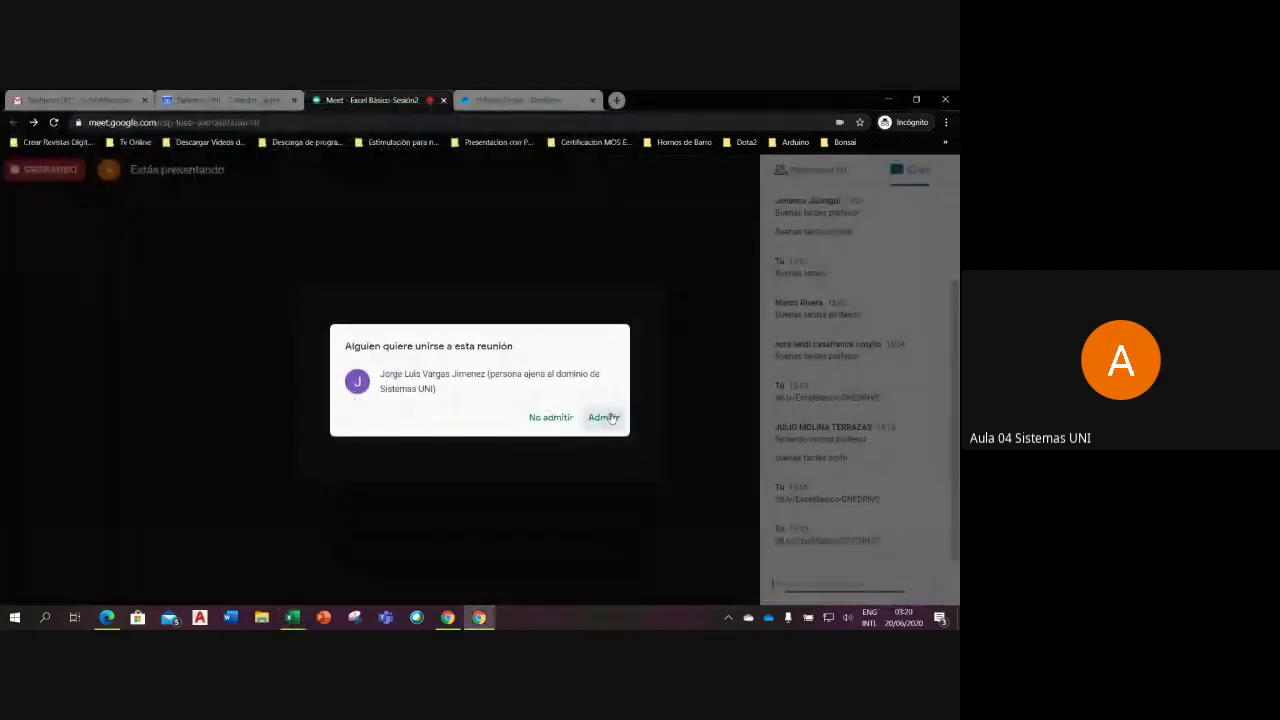
# Step: Admit the new participant and repost the course link to everyone in the chat
pyautogui.click(604, 417)
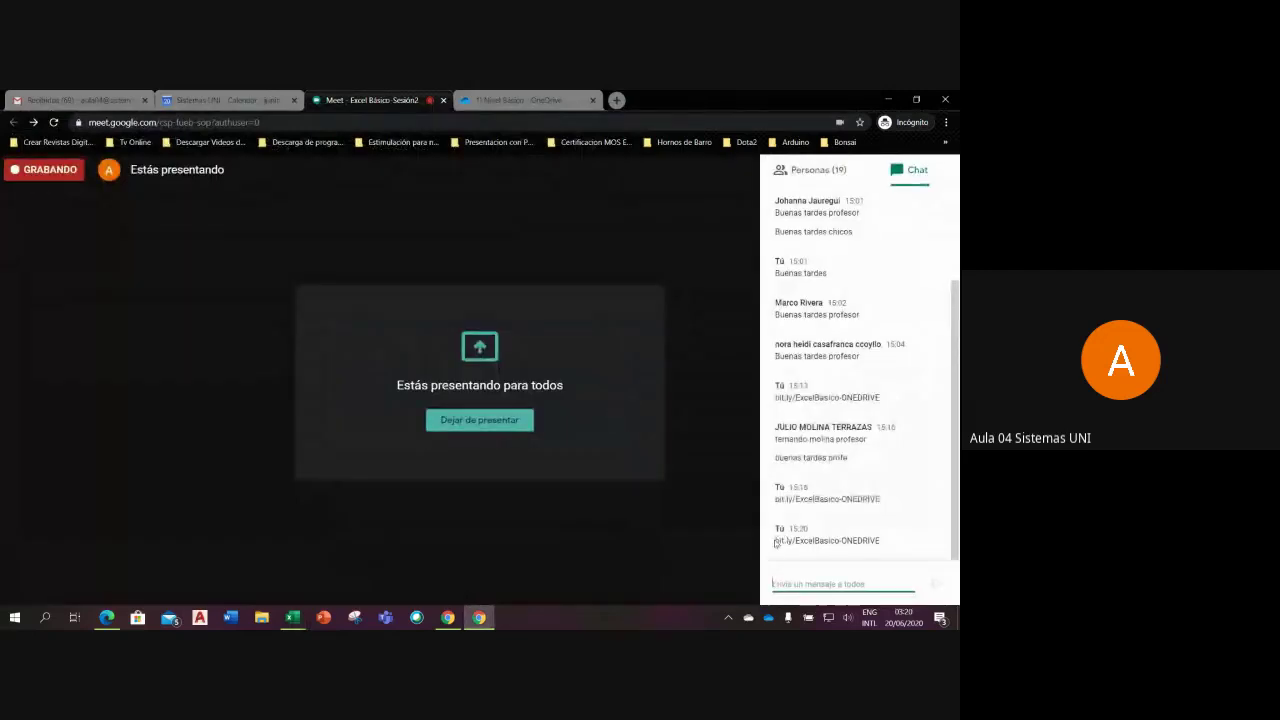
pyautogui.moveTo(775, 541); pyautogui.dragTo(907, 547)
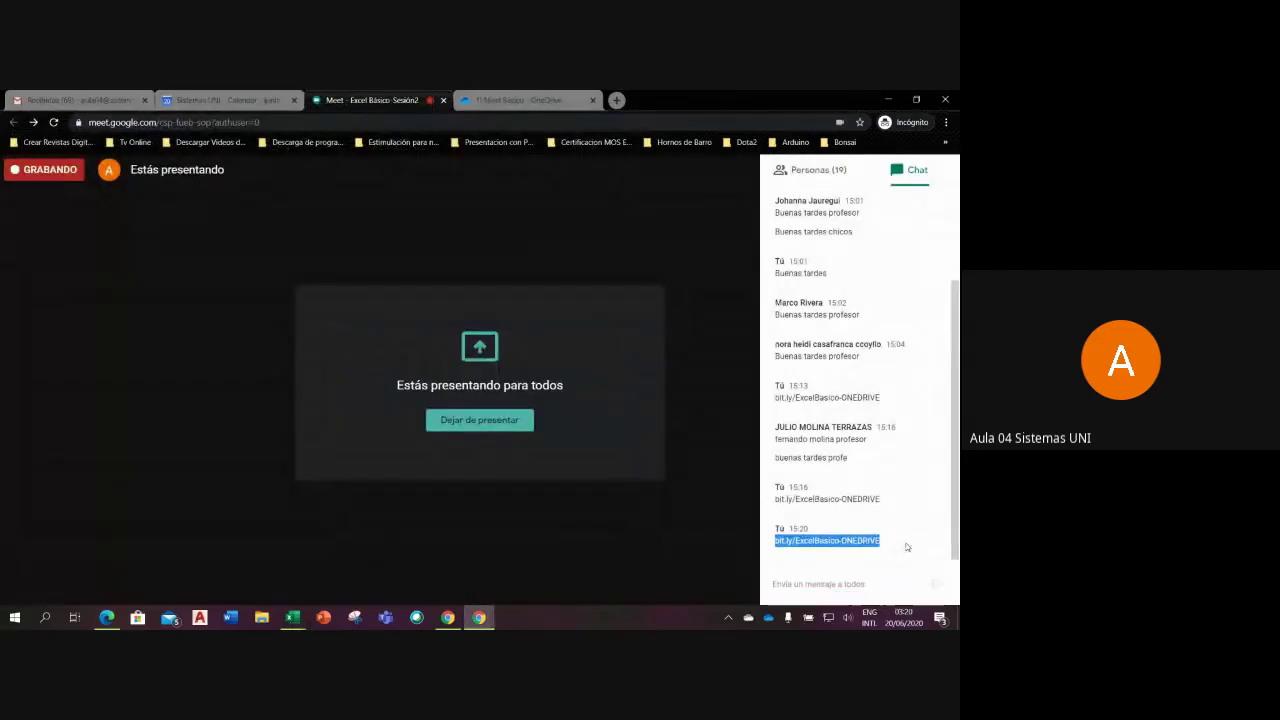
pyautogui.click(856, 590)
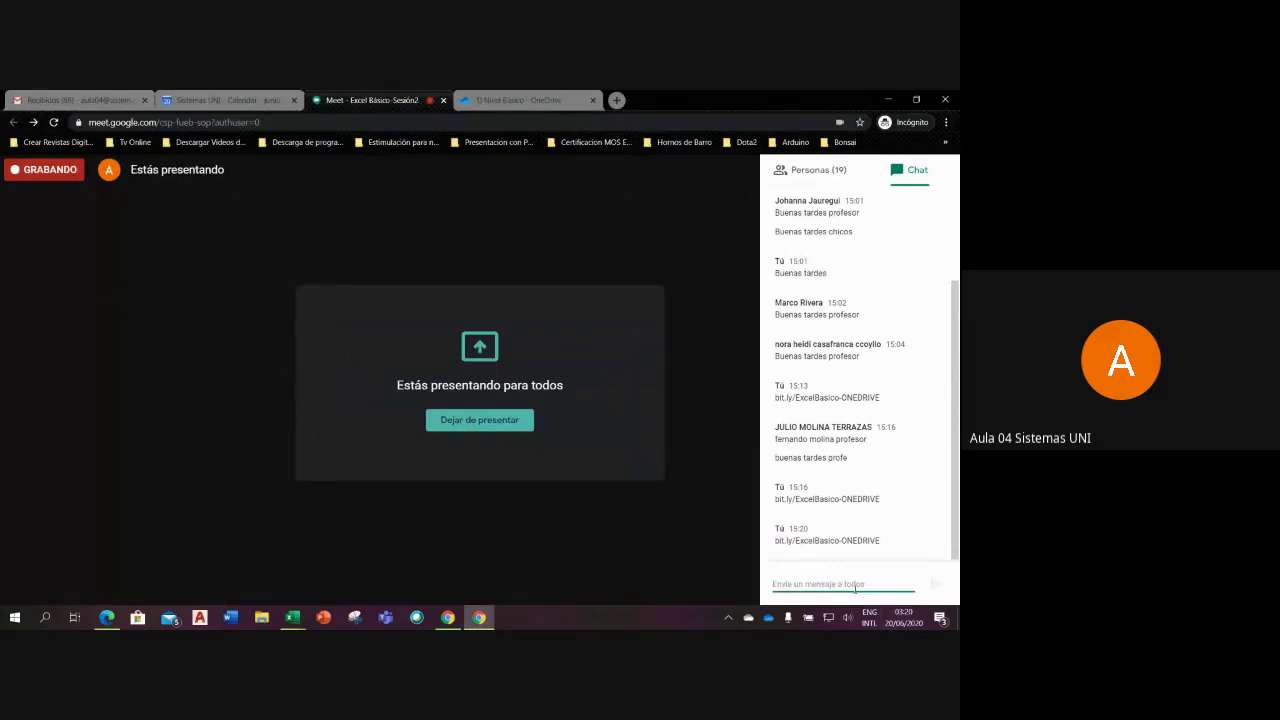
pyautogui.hotkey('ctrl', 'v')
pyautogui.press('Return')
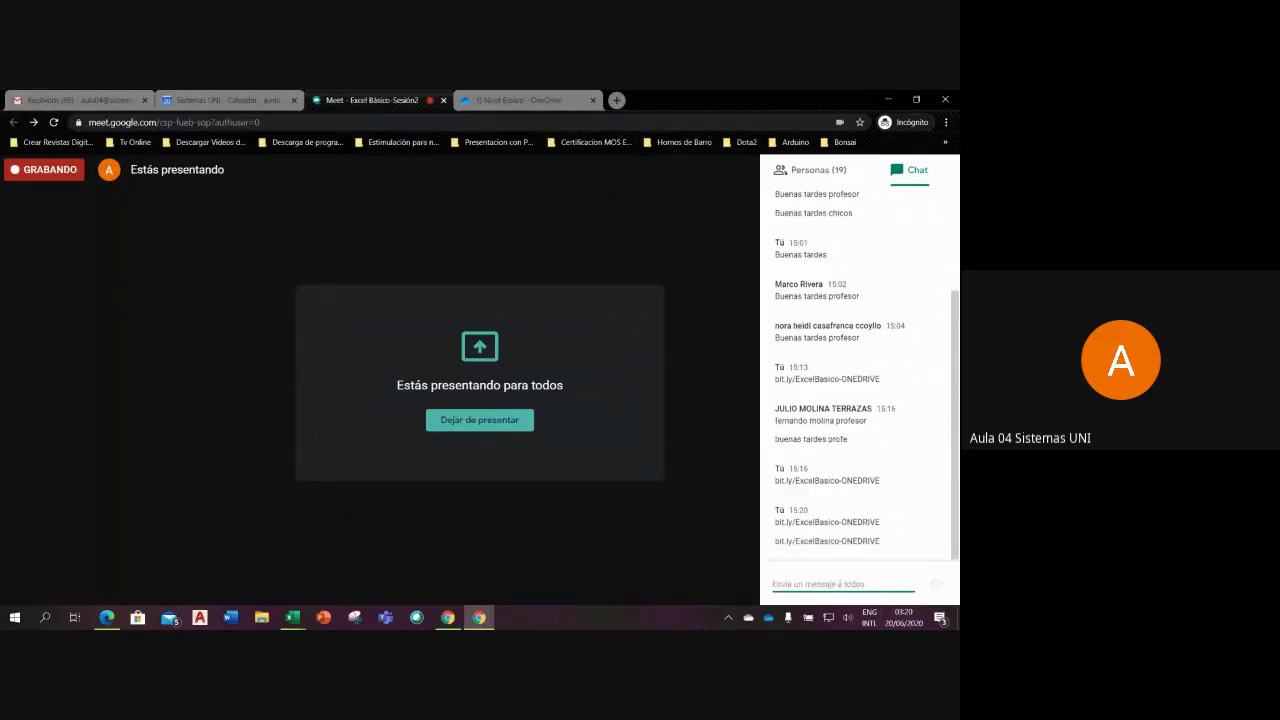
# Step: Mark student 21 present with A in F27 under 20/Jun, bringing attendance to 17
pyautogui.click(290, 612)
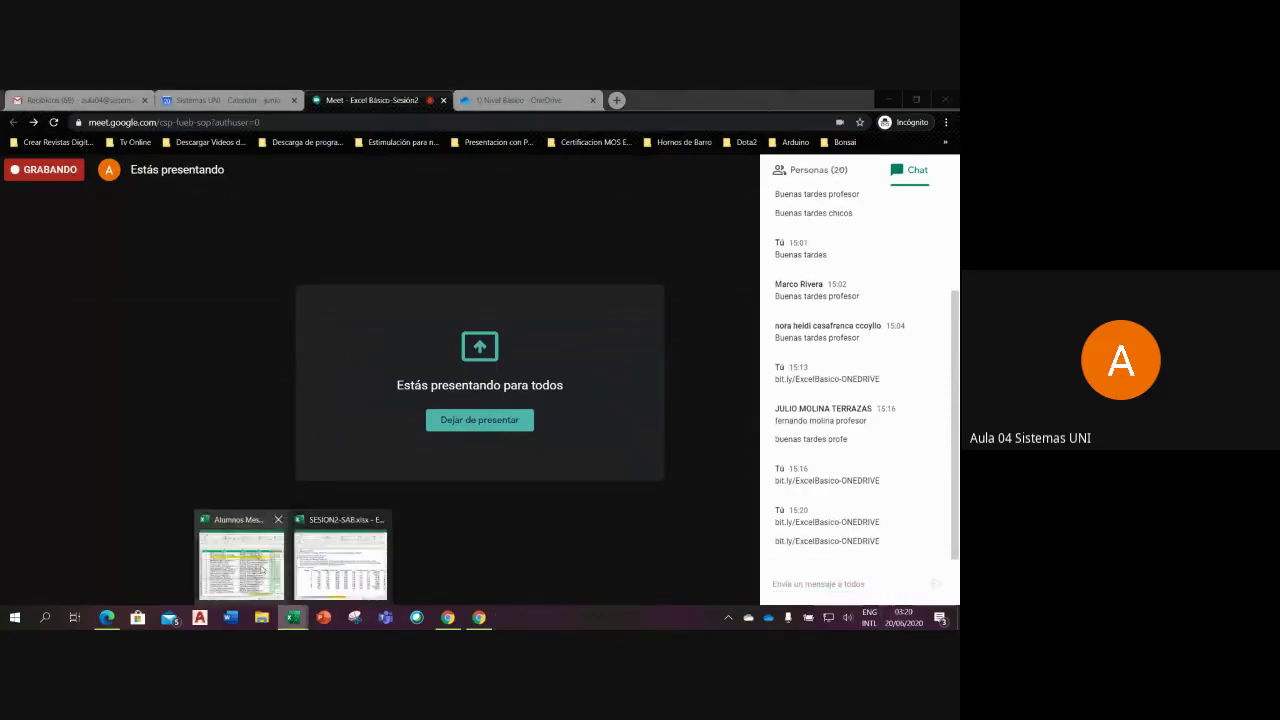
pyautogui.click(262, 569)
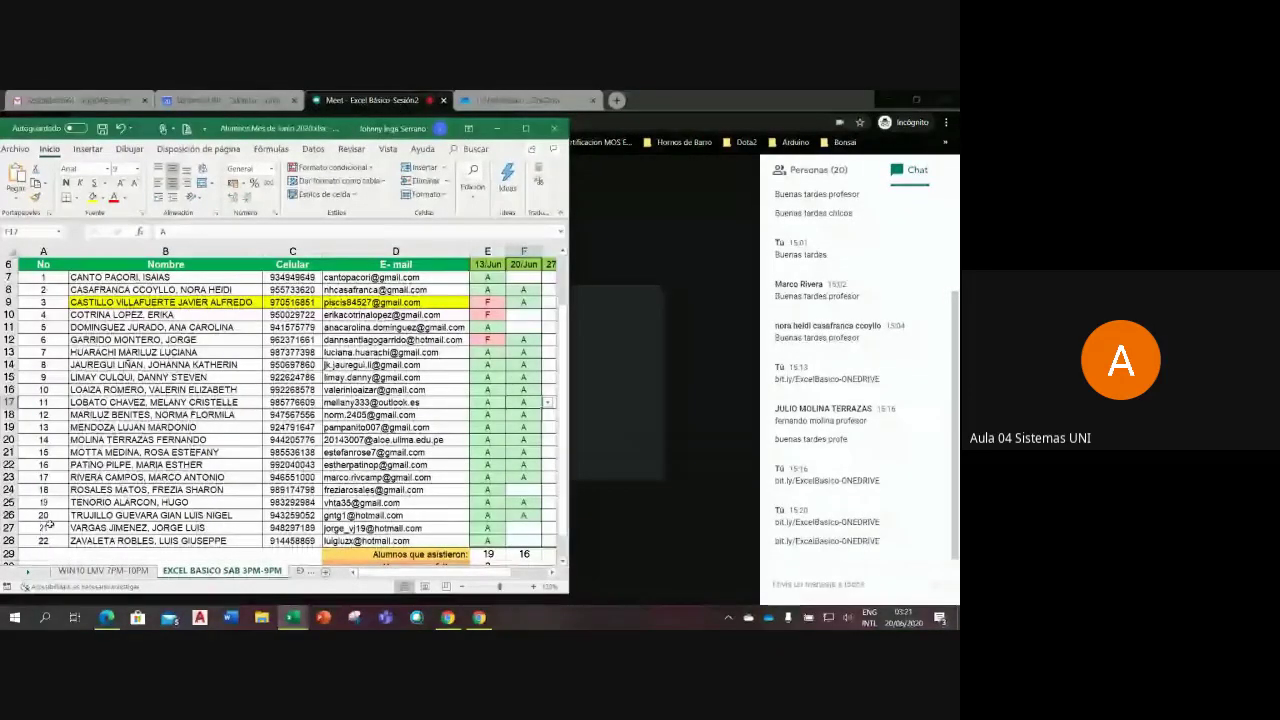
pyautogui.click(8, 527)
pyautogui.click(523, 527)
pyautogui.write('A')
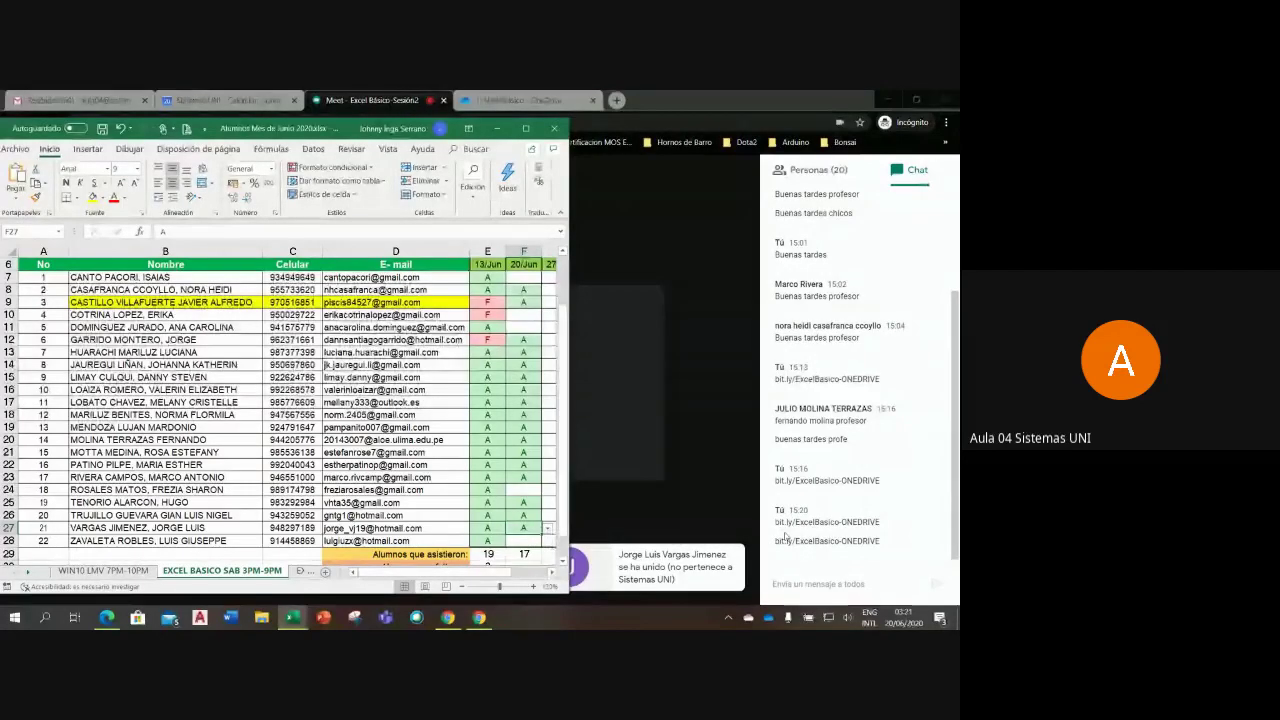
# Step: Copy the newest bit.ly/ExcelBasico-ONEDRIVE link and send it again to everyone
pyautogui.moveTo(776, 541); pyautogui.dragTo(894, 543)
pyautogui.hotkey('ctrl', 'c')
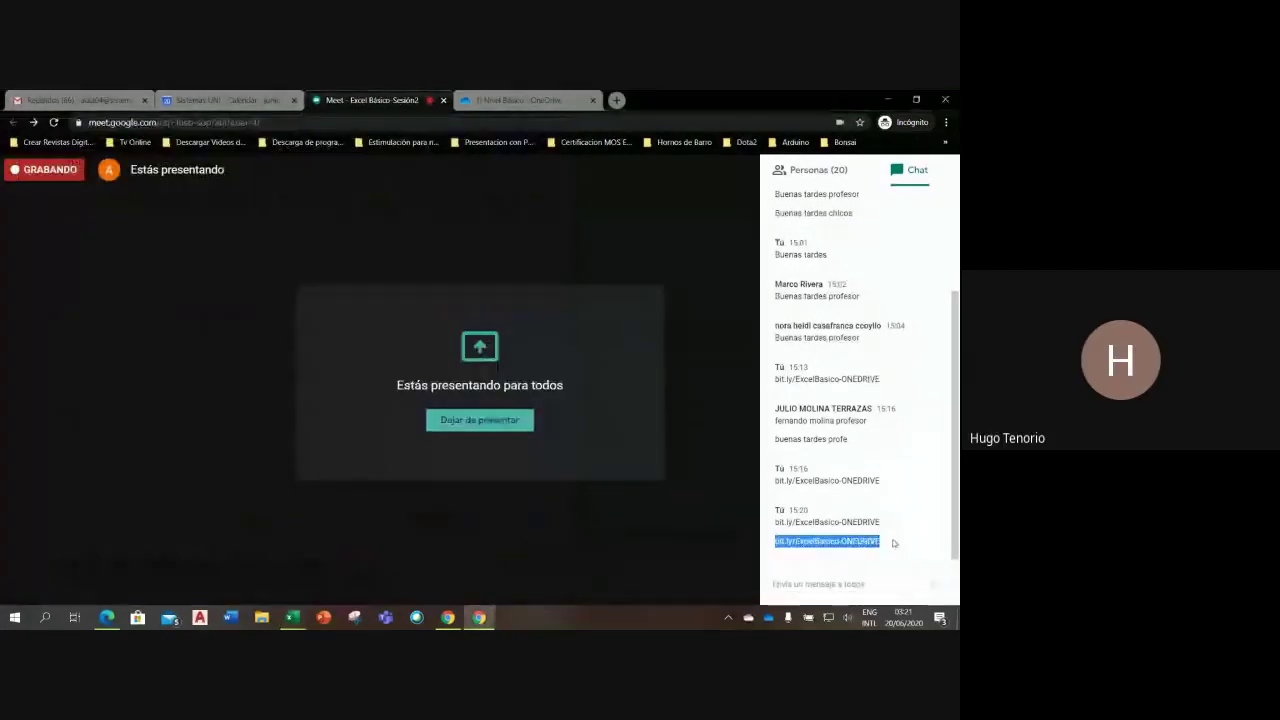
pyautogui.click(825, 583)
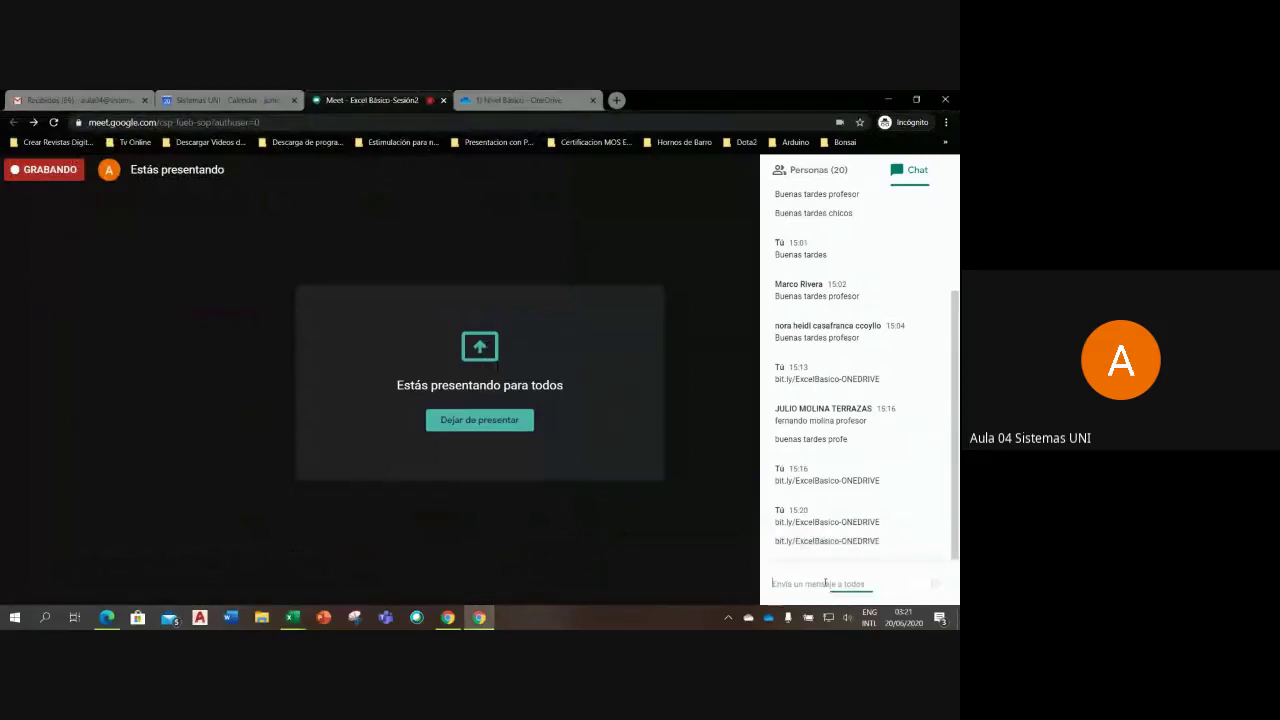
pyautogui.hotkey('ctrl', 'v')
pyautogui.press('Return')
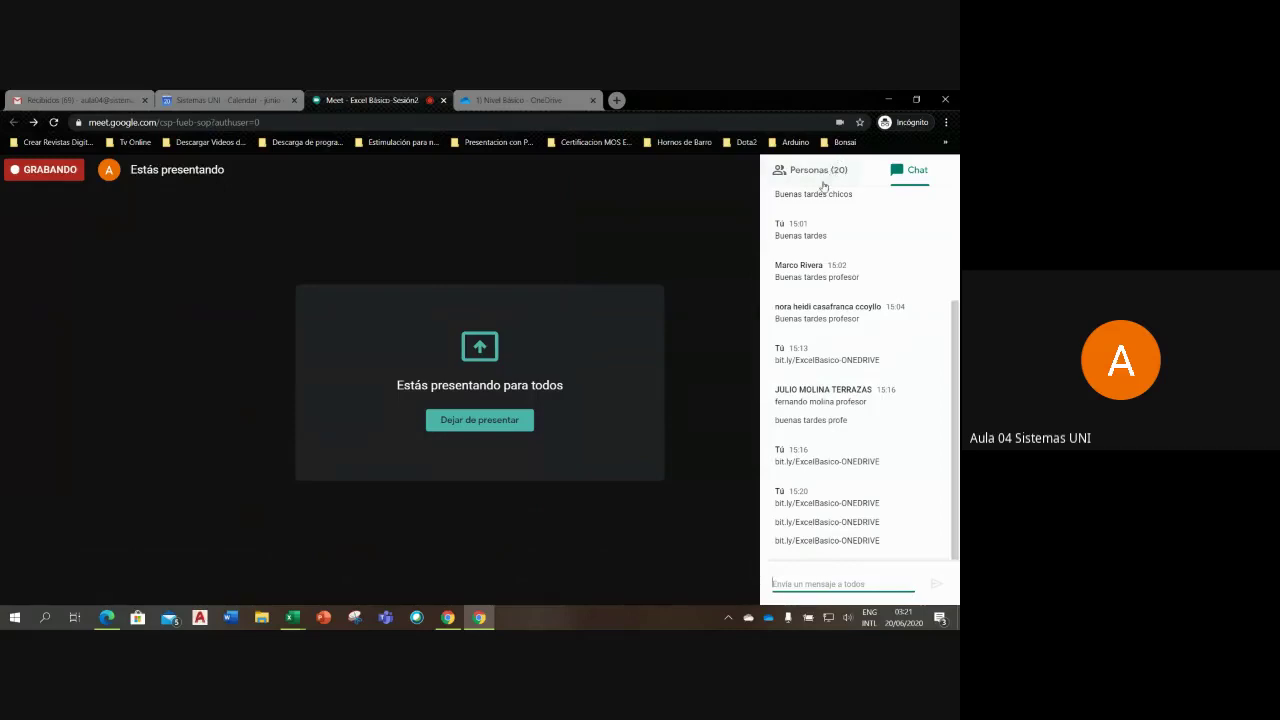
# Step: Briefly show the SESION2-SAB workbook, then return to Meet's participant list of 20 people
pyautogui.click(292, 617)
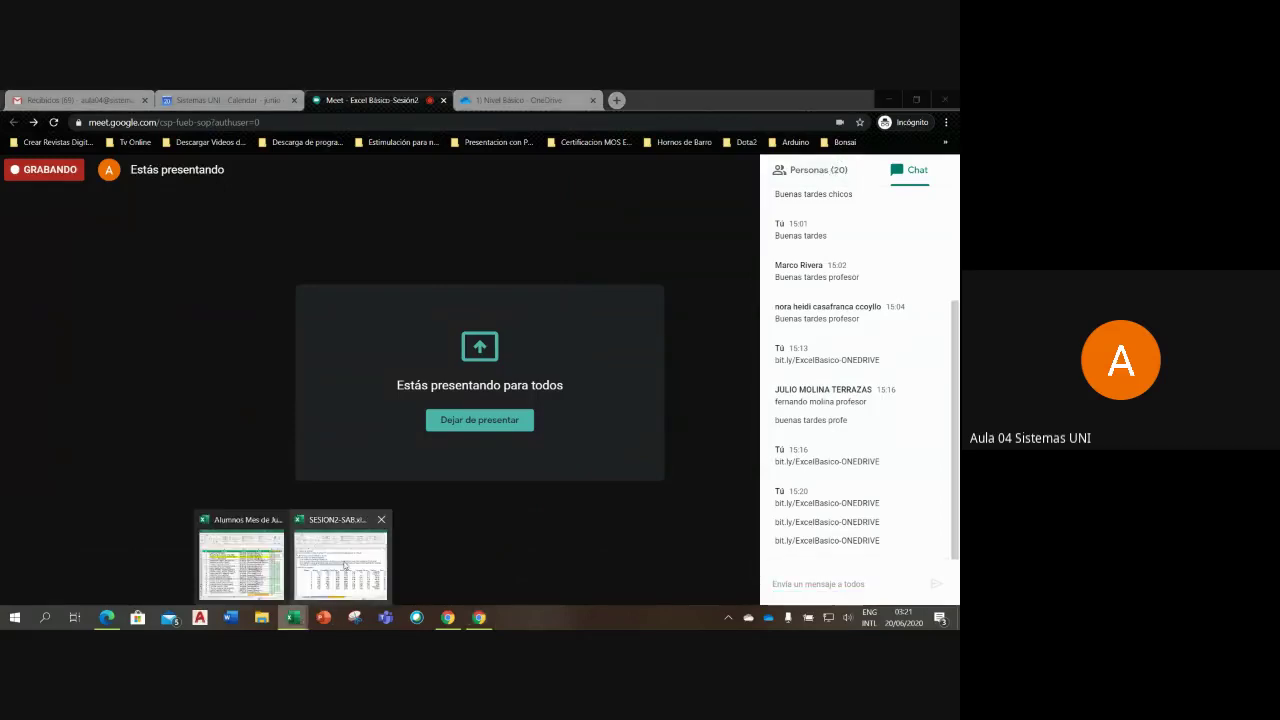
pyautogui.click(340, 540)
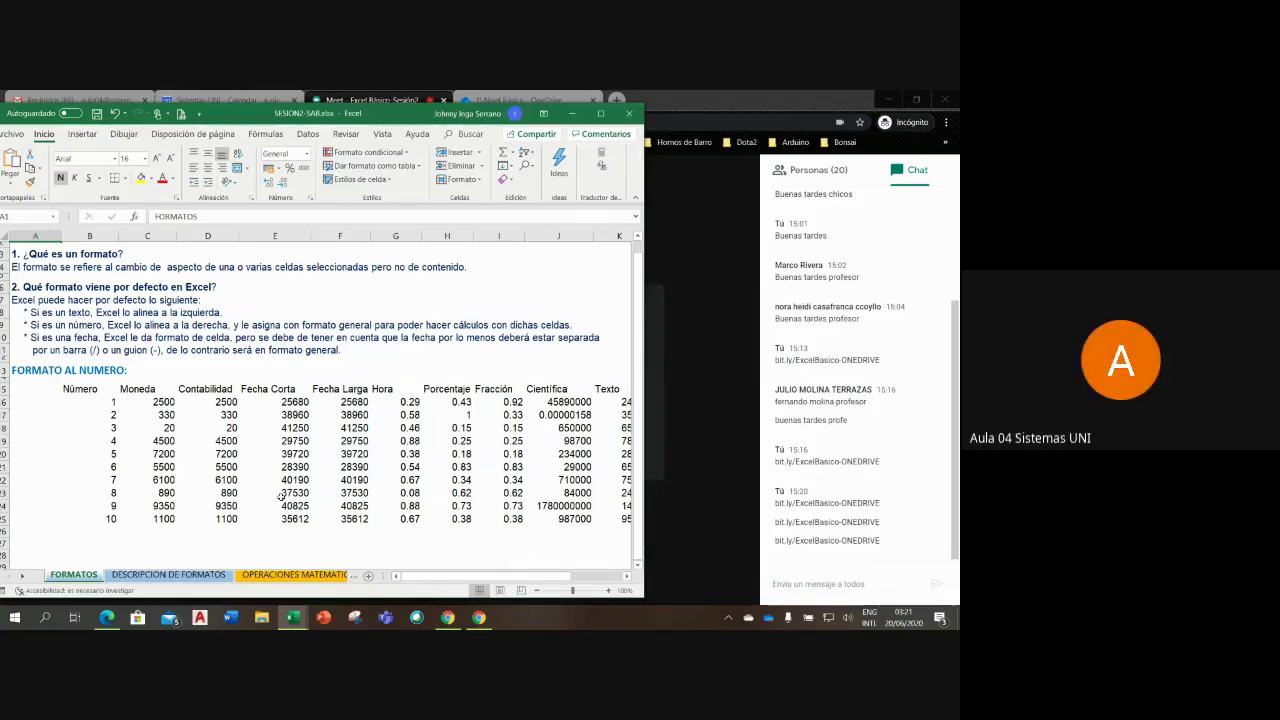
pyautogui.click(820, 175)
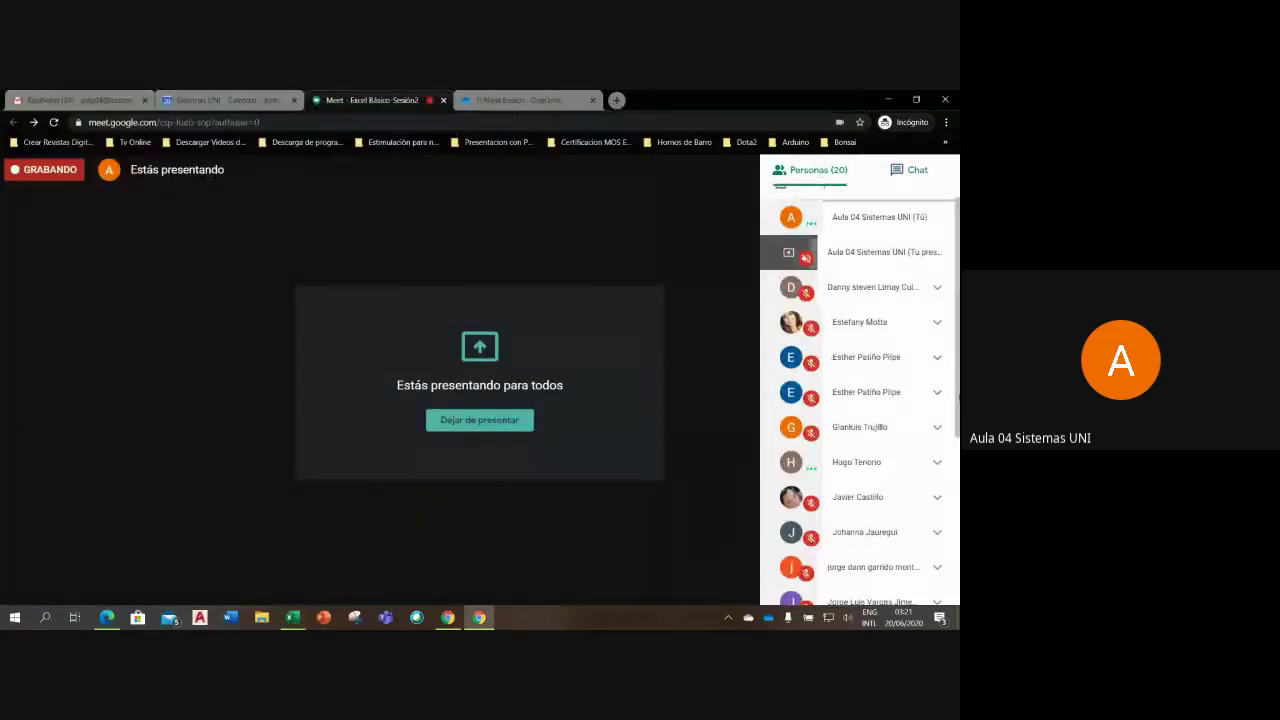
# Step: Mute one participant for everyone from the Personas list, then return to the Excel windows
pyautogui.click(937, 465)
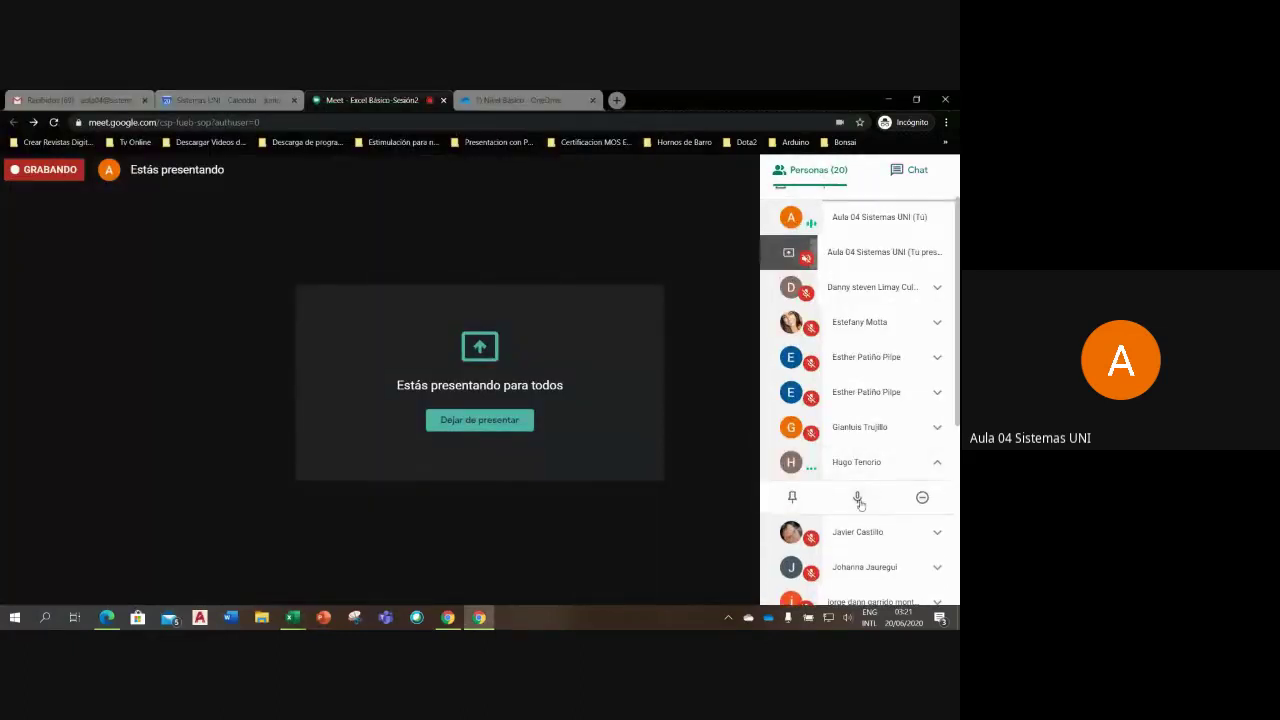
pyautogui.click(857, 497)
pyautogui.click(550, 409)
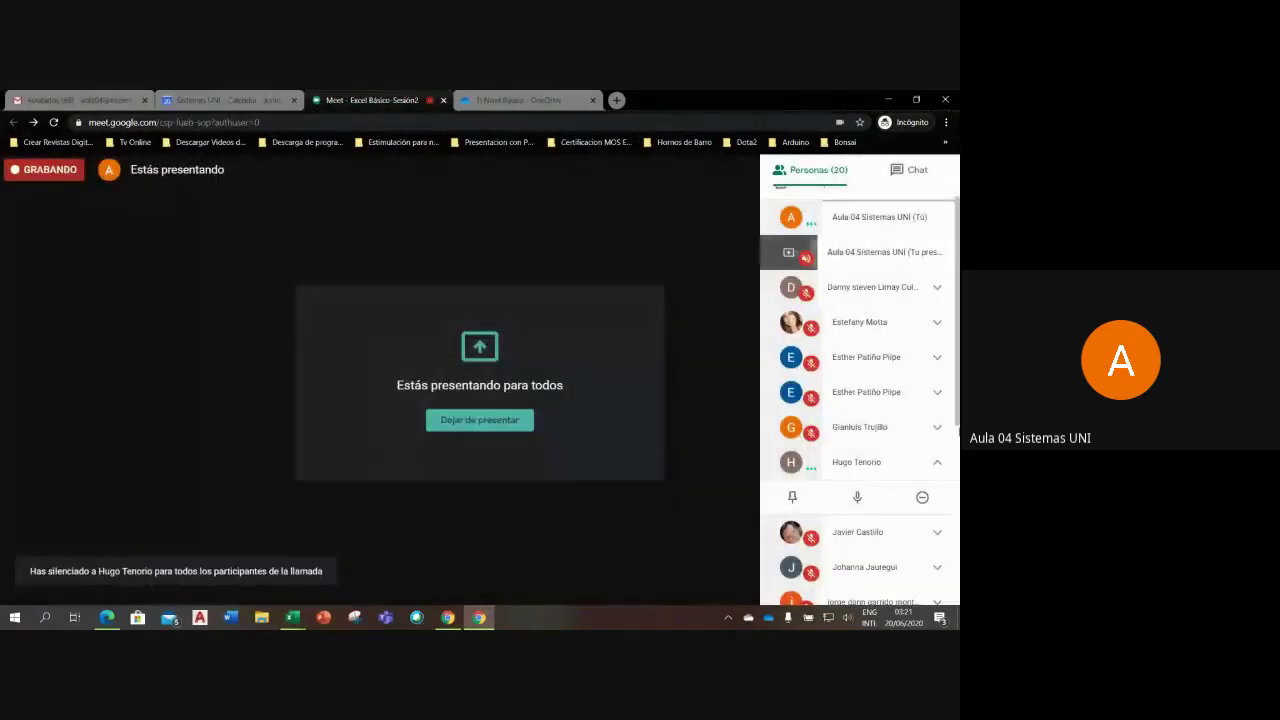
pyautogui.click(937, 462)
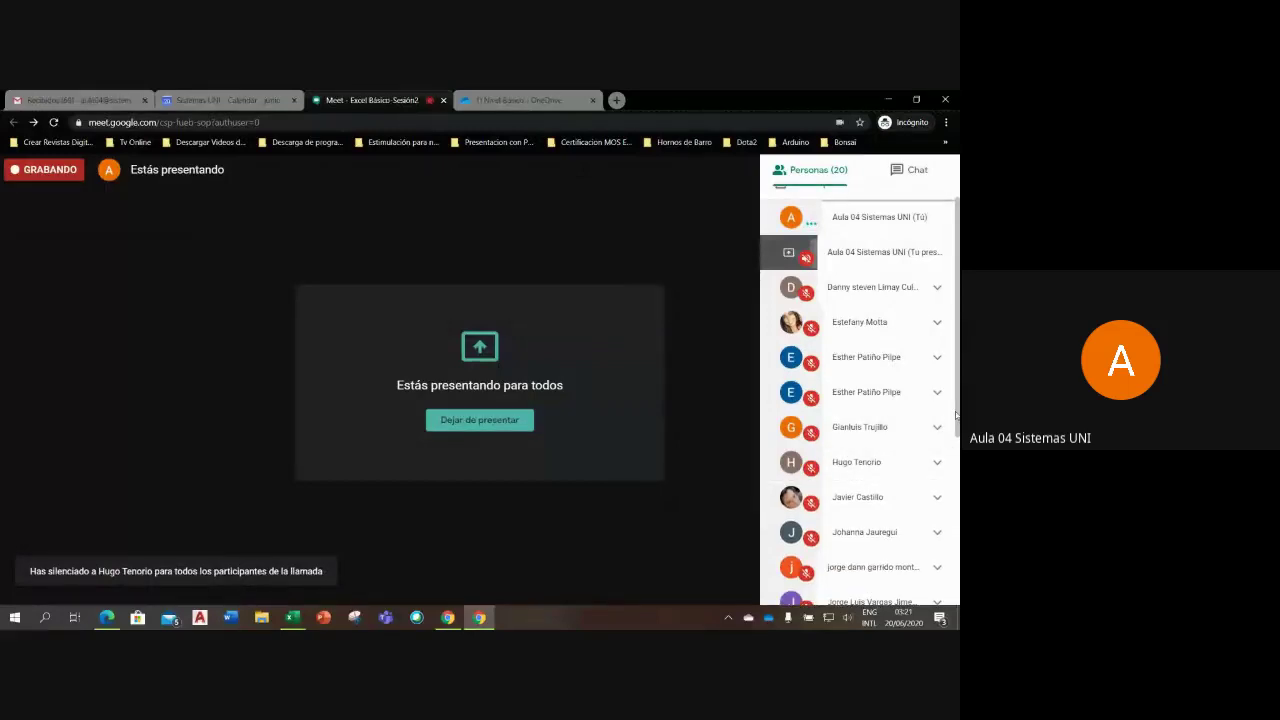
pyautogui.moveTo(956, 414); pyautogui.dragTo(957, 545)
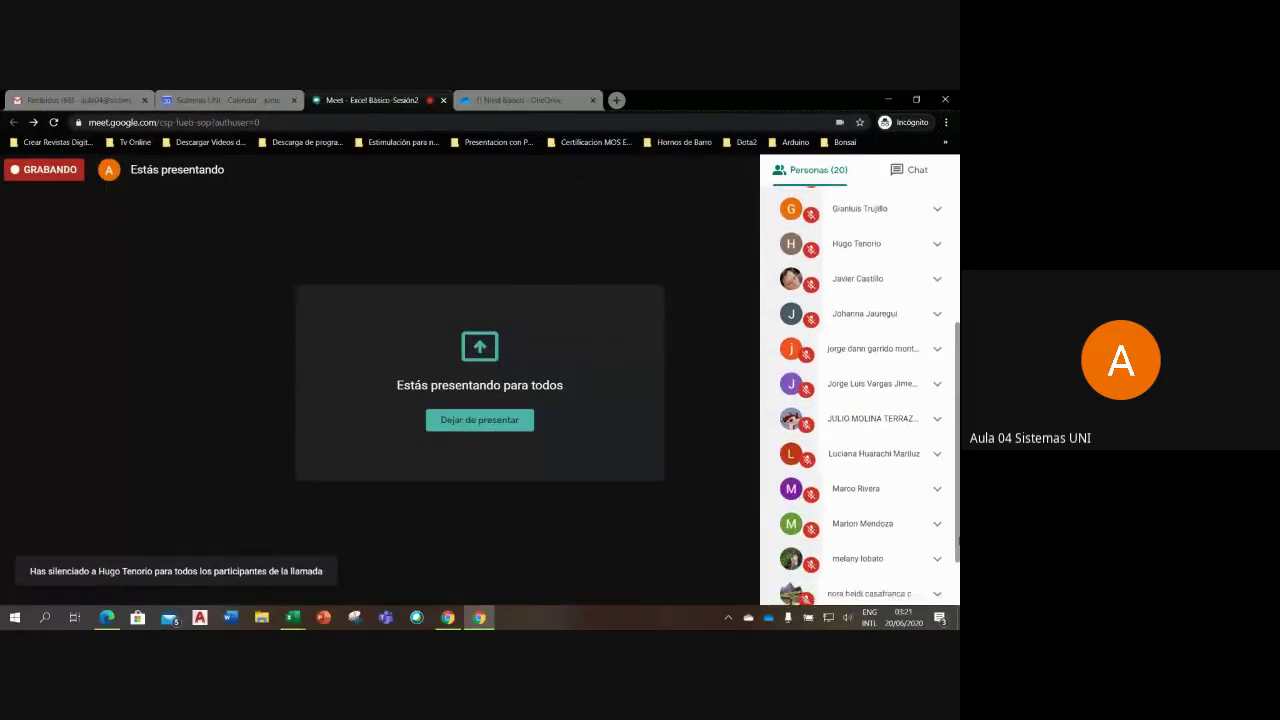
pyautogui.moveTo(957, 545); pyautogui.dragTo(957, 406)
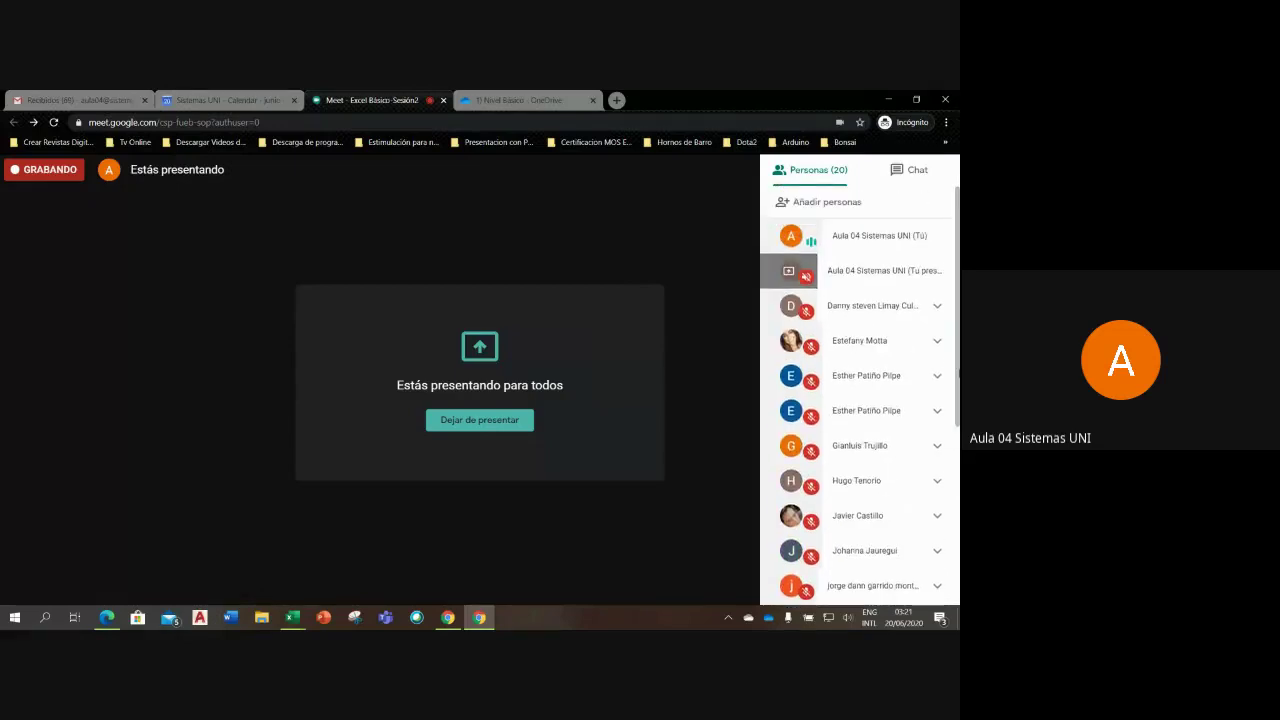
pyautogui.click(294, 619)
# Step: Bring the SESION2-SAB workbook forward and view the ERRORES EN EXCEL sheet
pyautogui.click(330, 545)
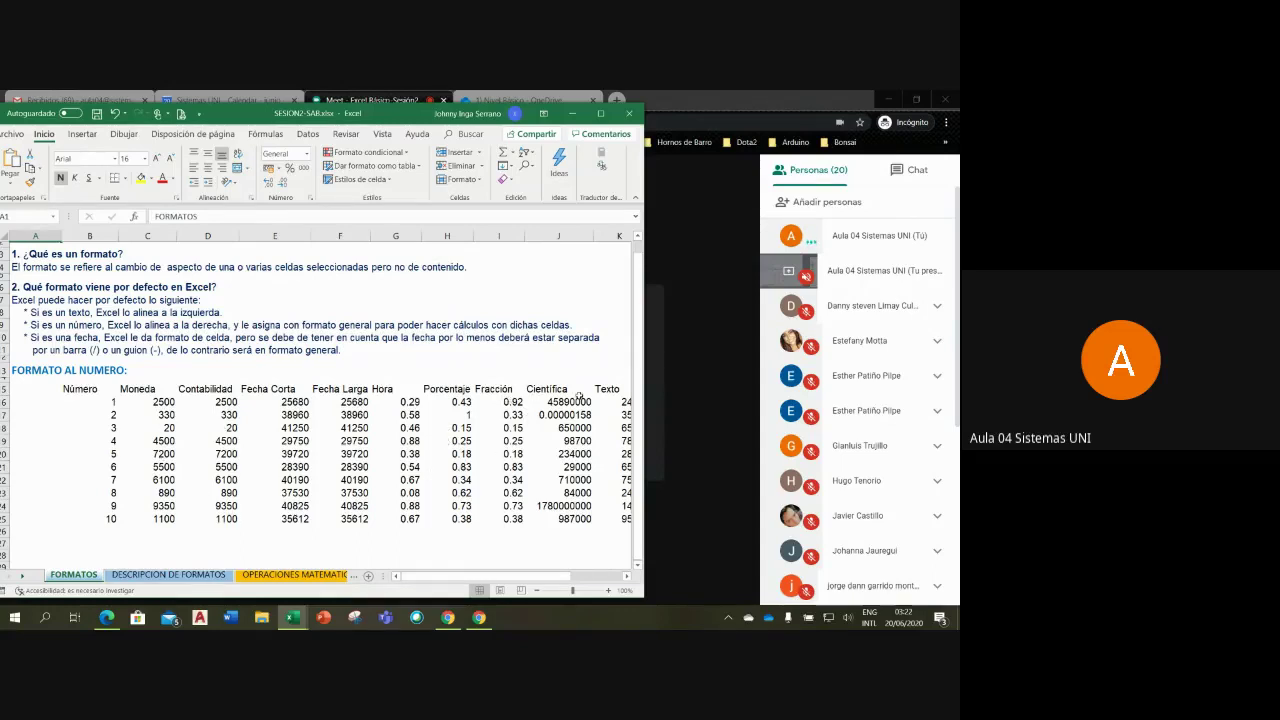
pyautogui.moveTo(637, 360); pyautogui.dragTo(637, 332)
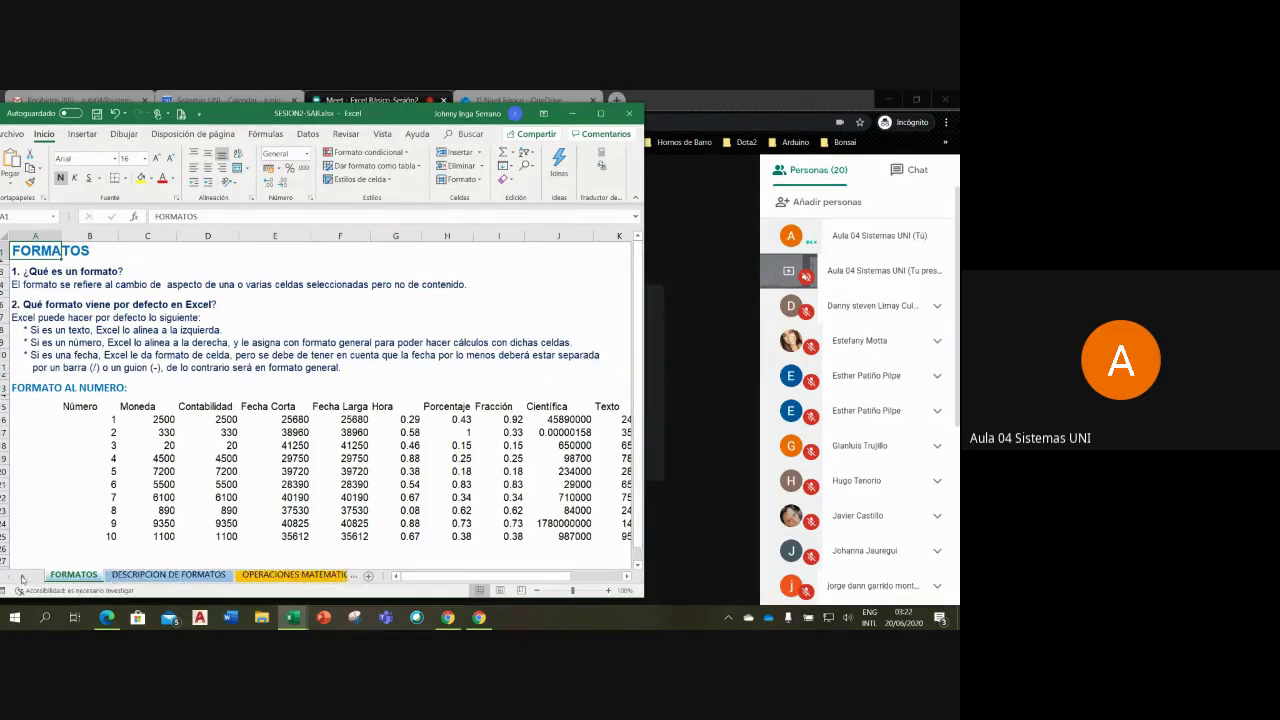
pyautogui.click(18, 577)
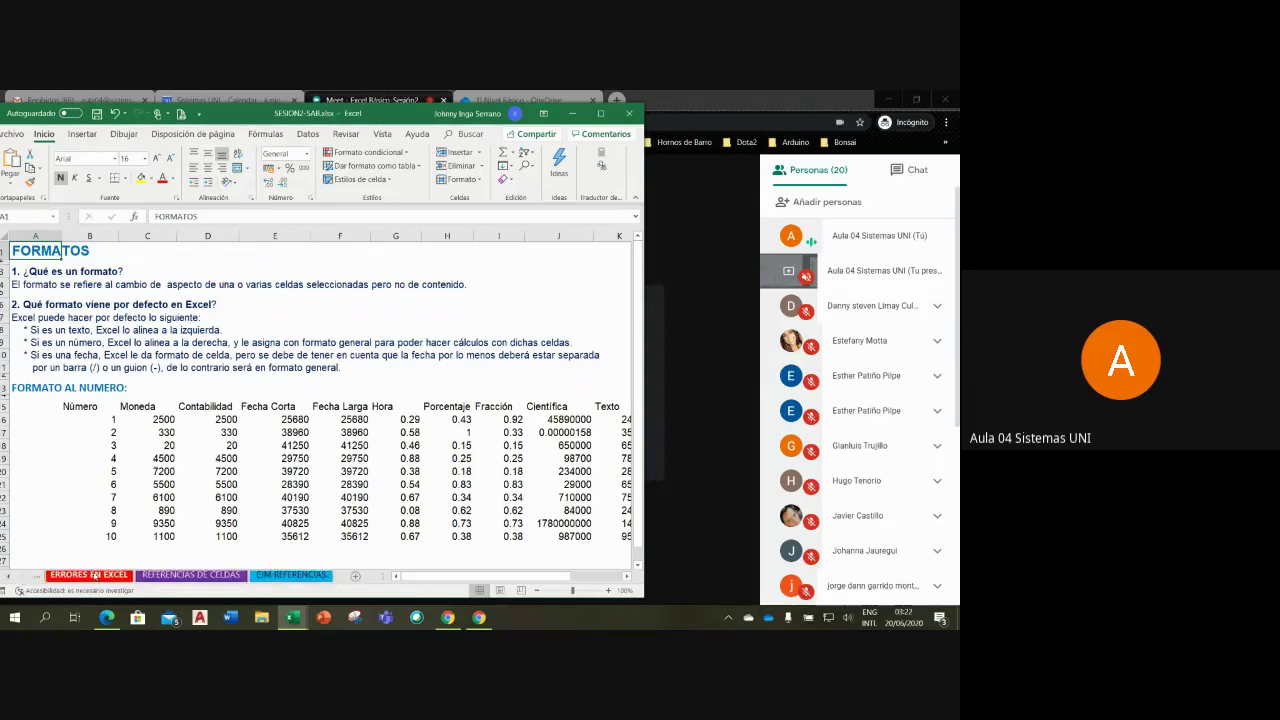
pyautogui.click(94, 577)
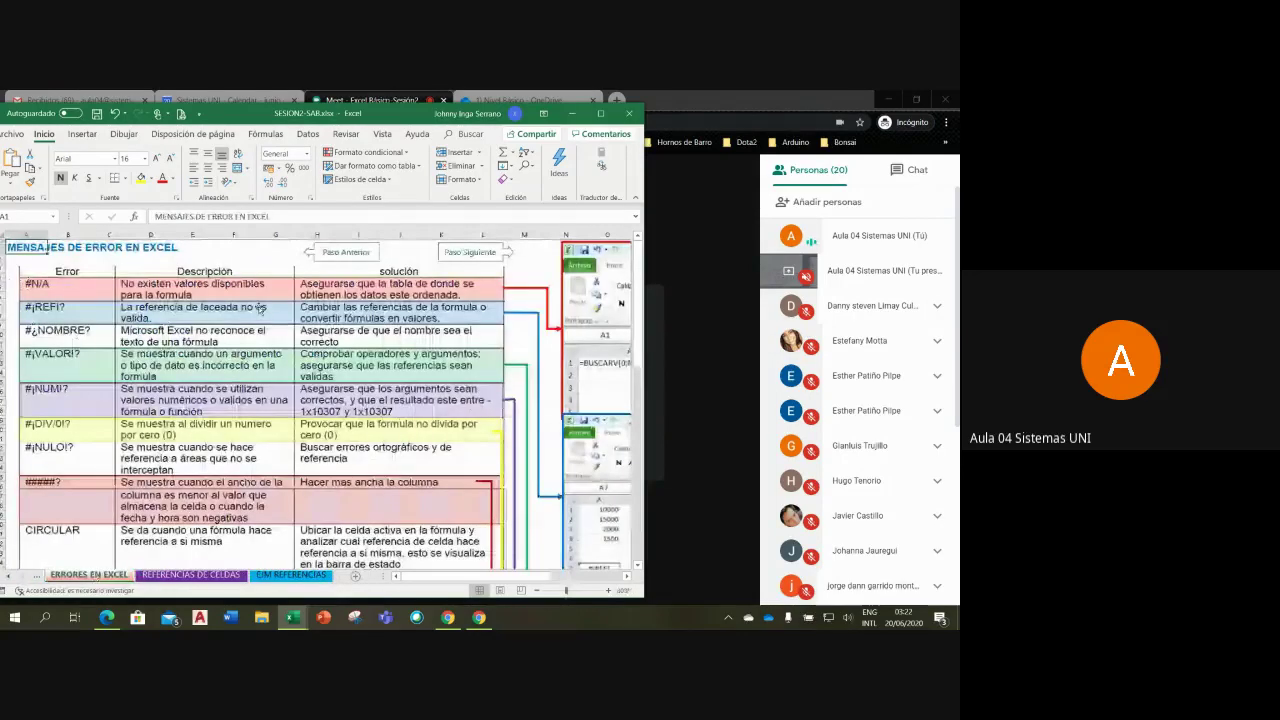
# Step: Return to the FORMATOS sheet, then switch to the OPERACIONES MATEMATICAS sheet
pyautogui.click(12, 577)
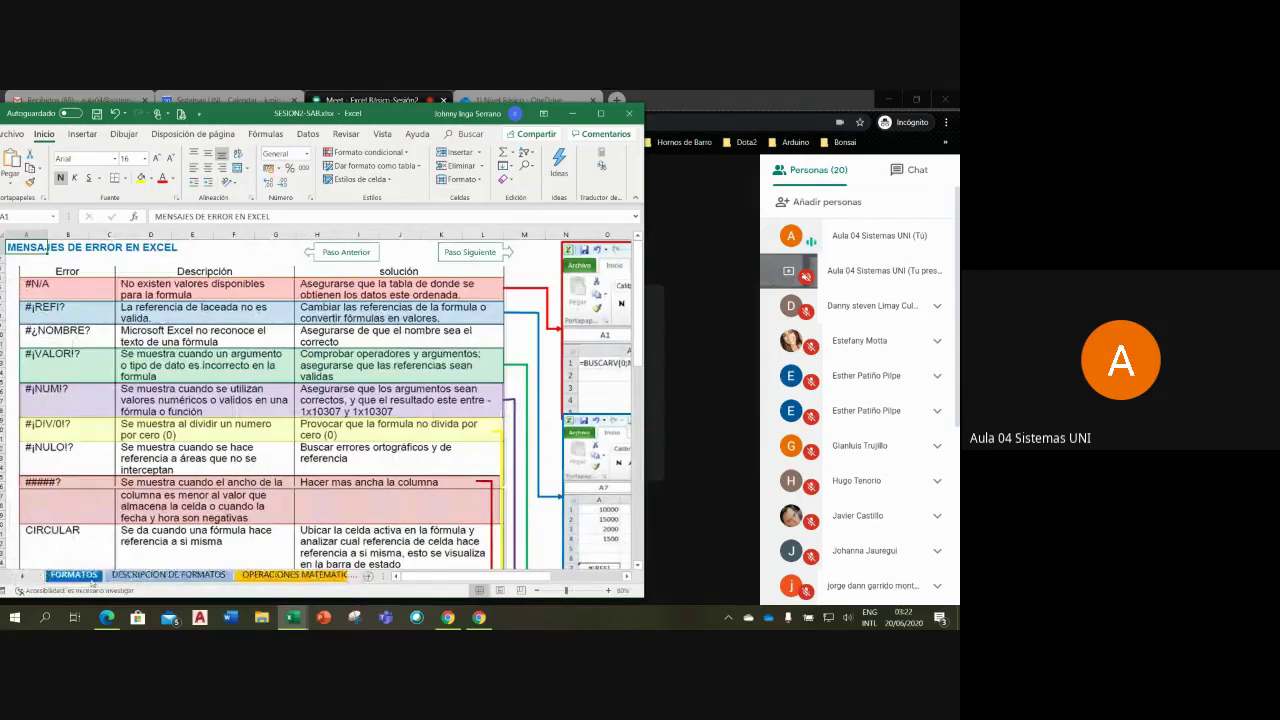
pyautogui.click(24, 577)
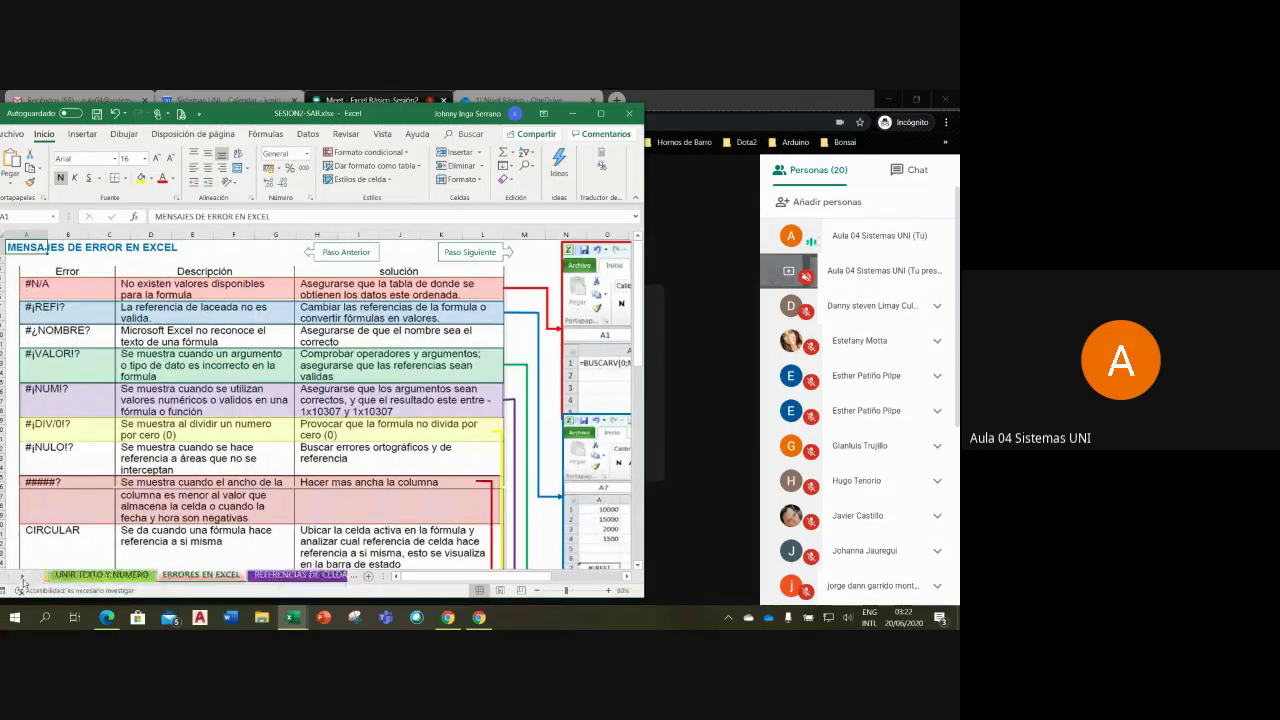
pyautogui.click(24, 577)
pyautogui.click(12, 577)
pyautogui.click(12, 577)
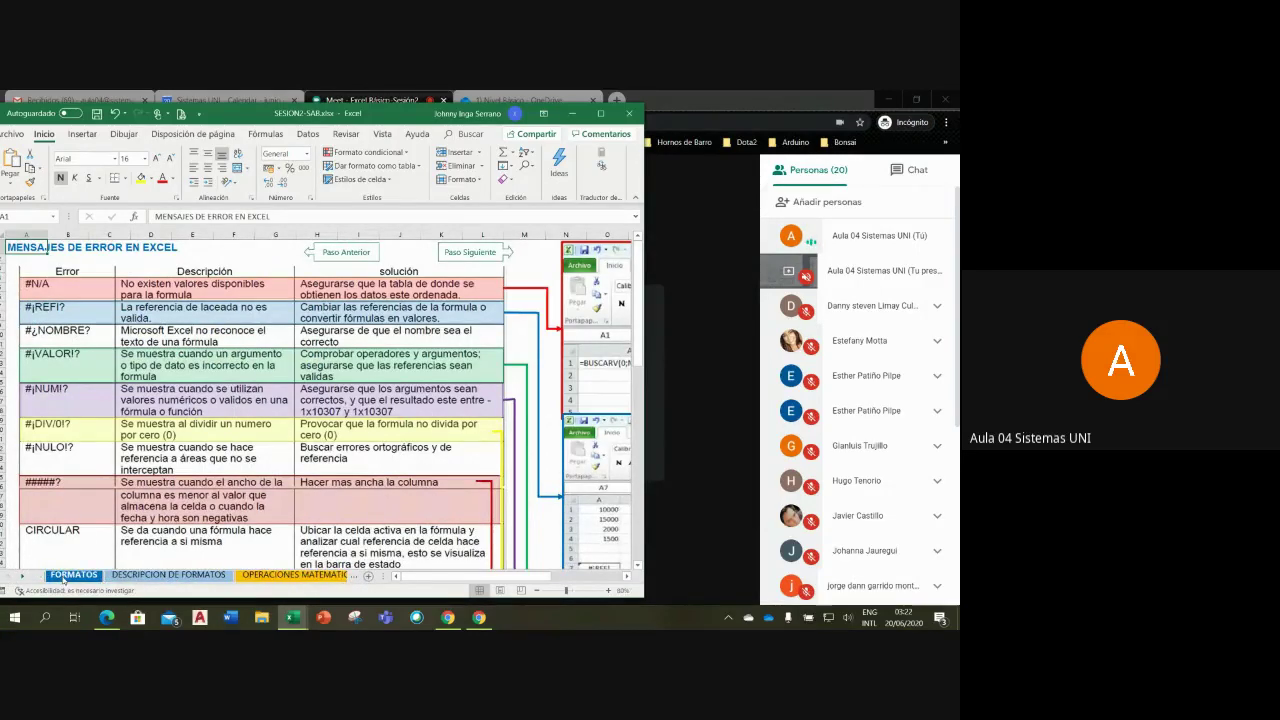
pyautogui.click(63, 577)
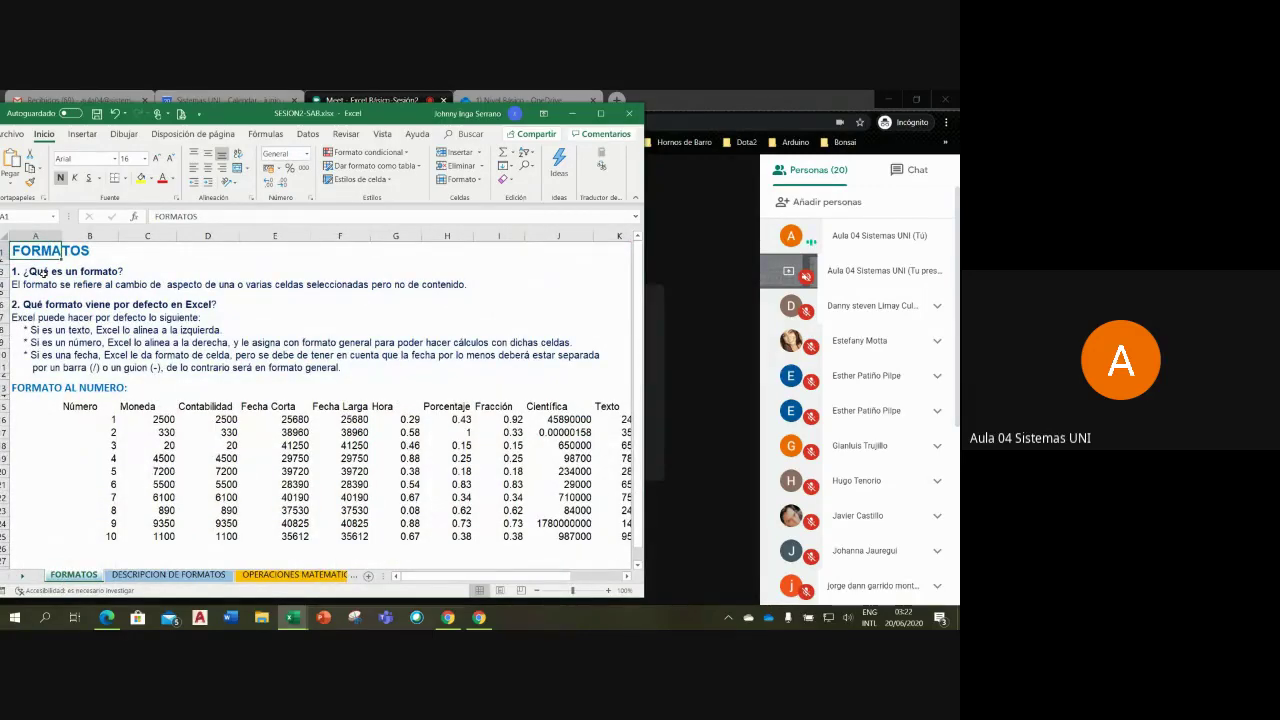
pyautogui.click(283, 576)
pyautogui.click(330, 576)
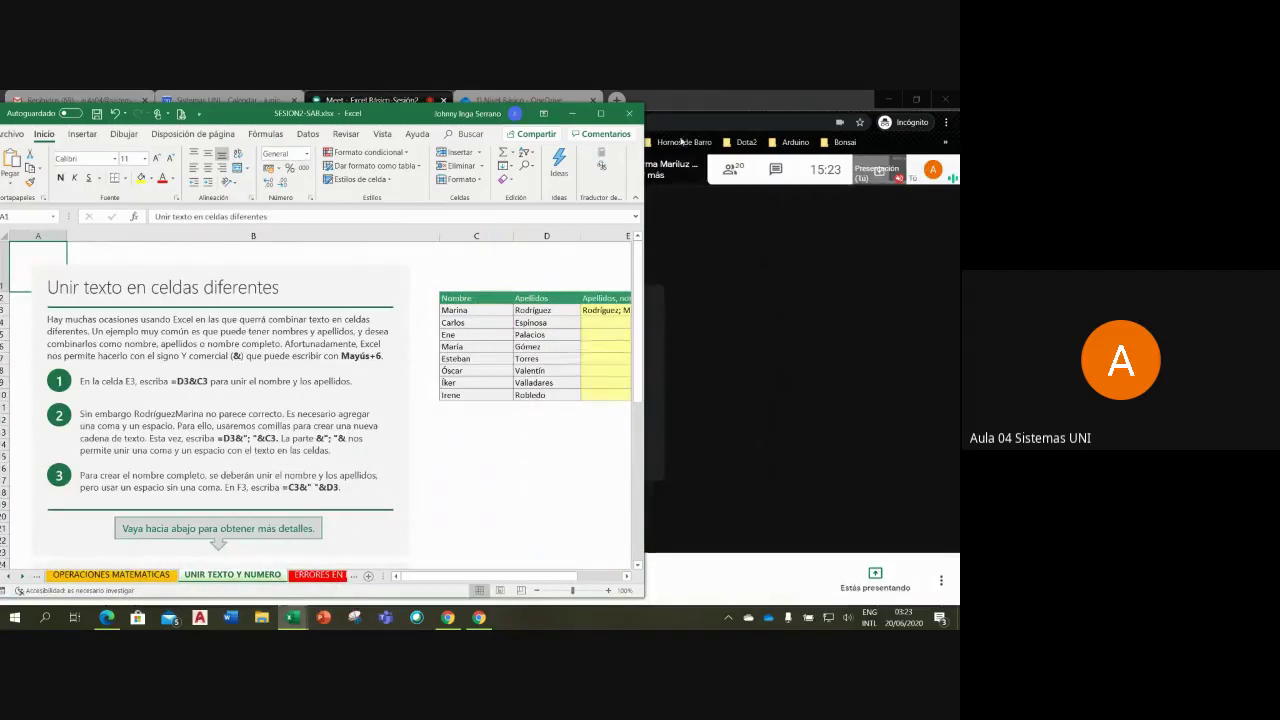
pyautogui.click(653, 99)
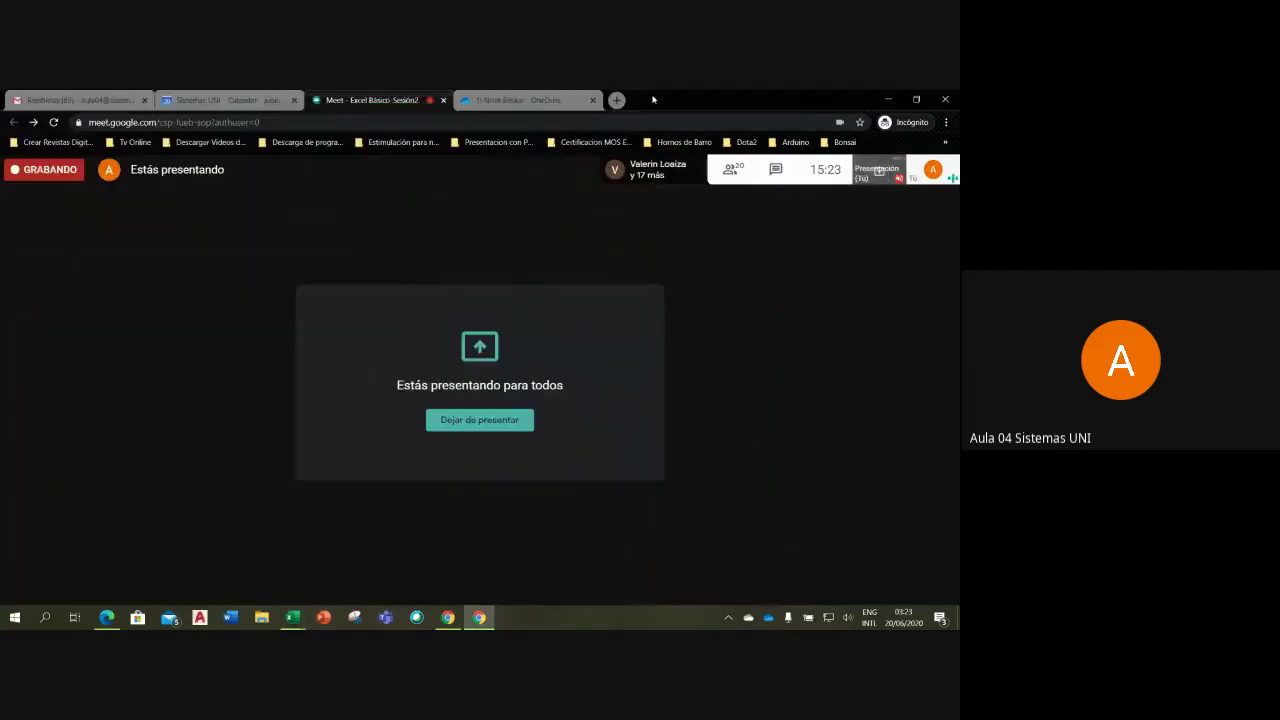
pyautogui.click(733, 170)
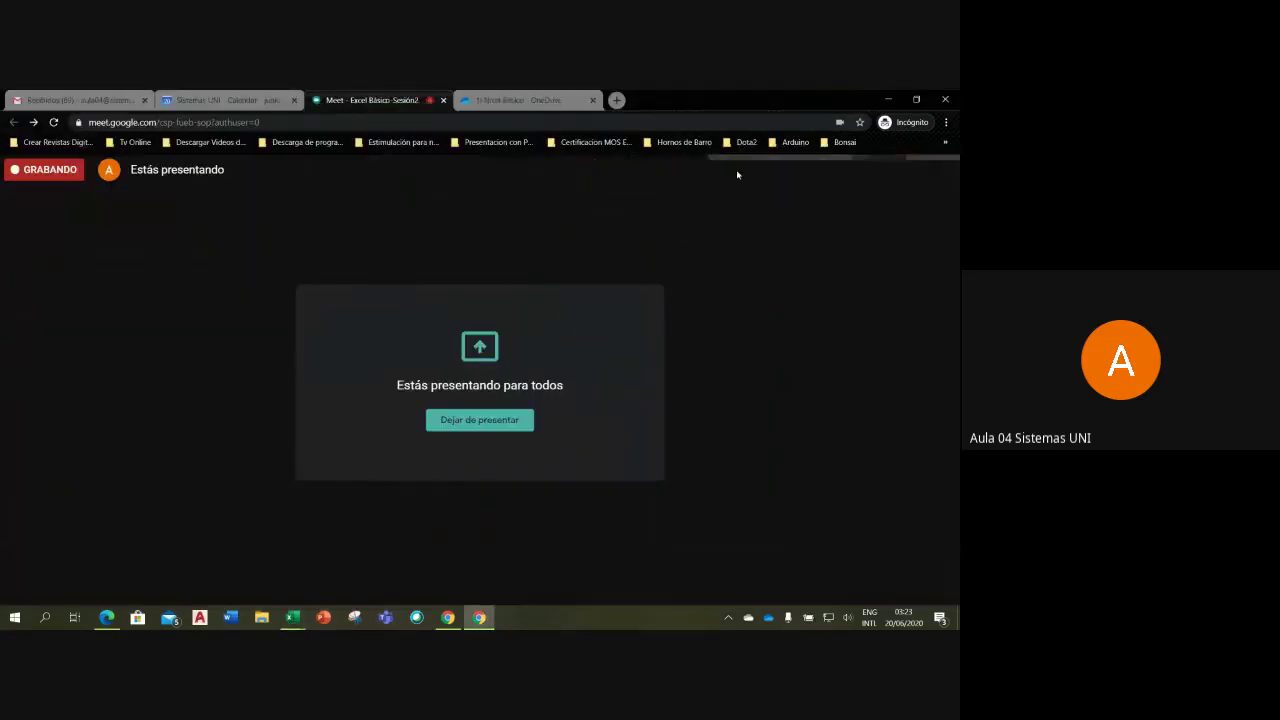
pyautogui.moveTo(292, 617)
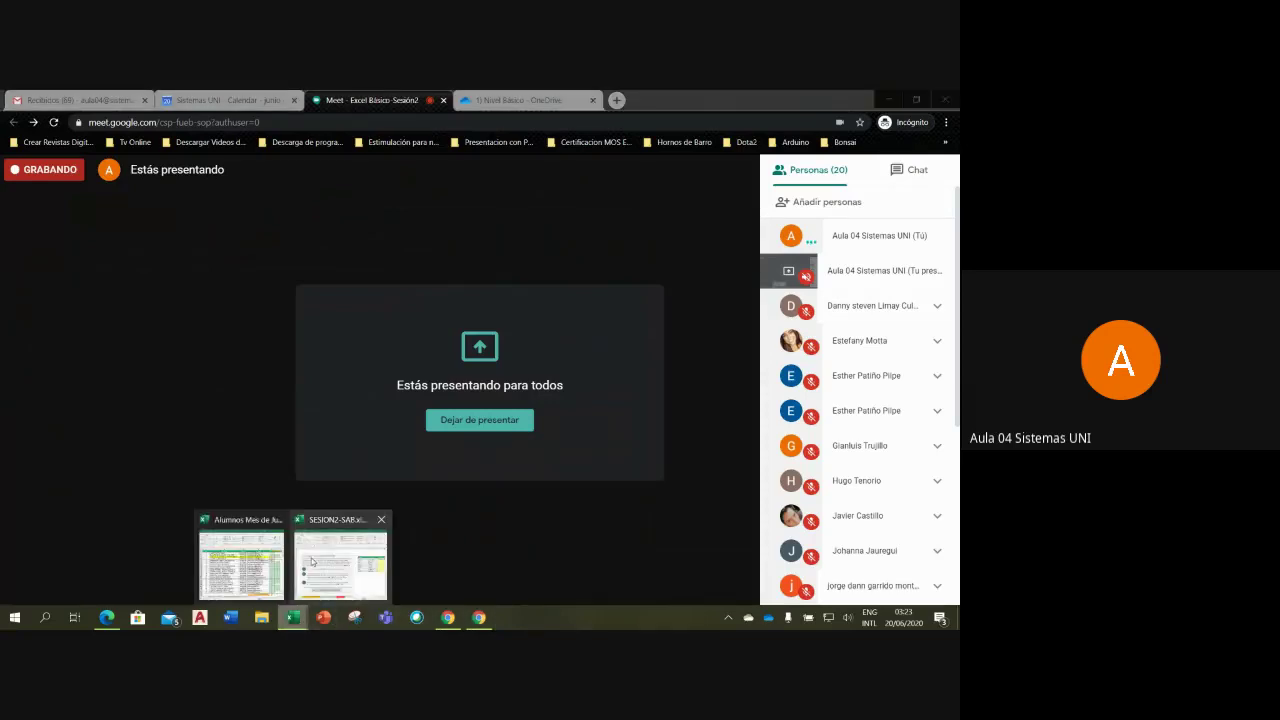
pyautogui.click(314, 560)
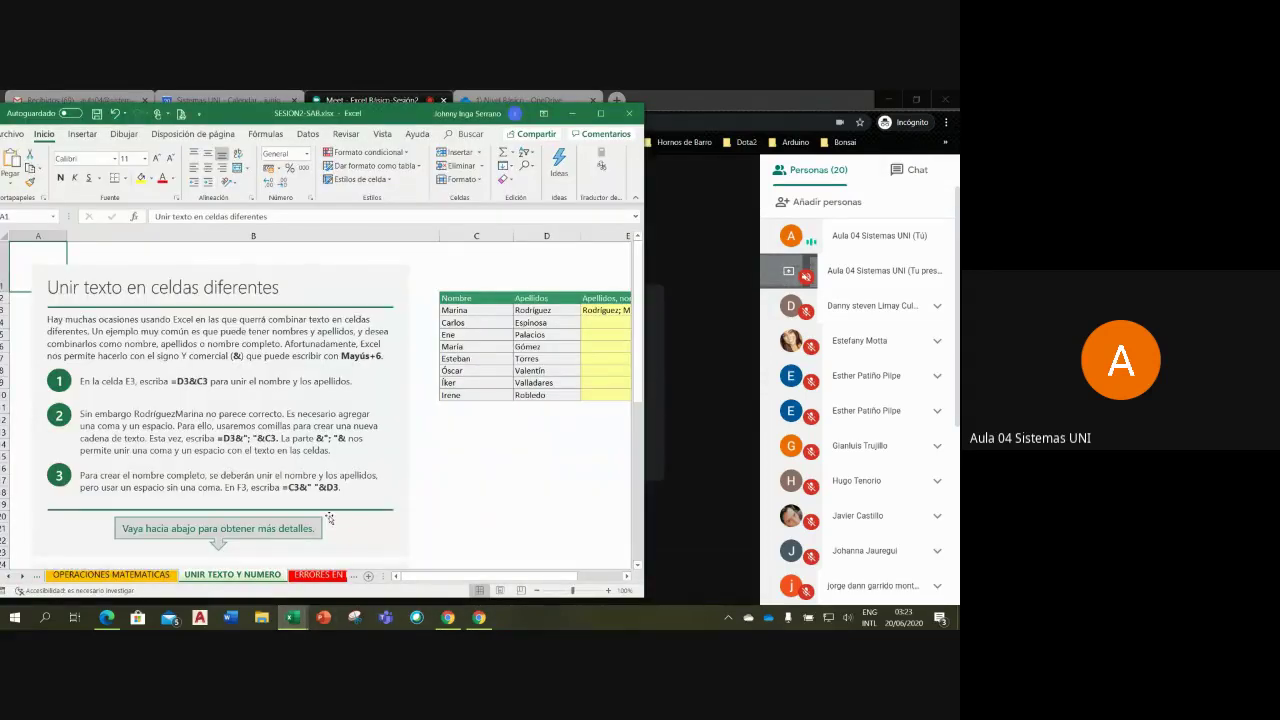
pyautogui.click(10, 576)
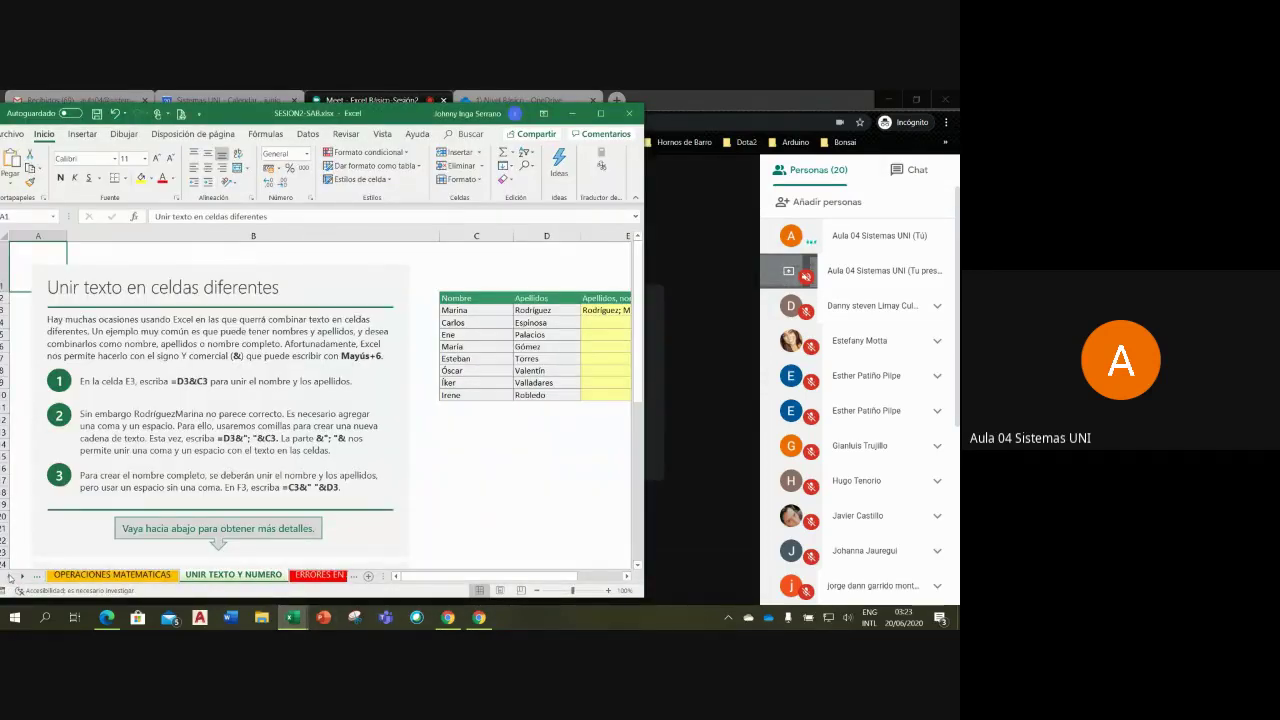
pyautogui.click(10, 576)
pyautogui.click(68, 577)
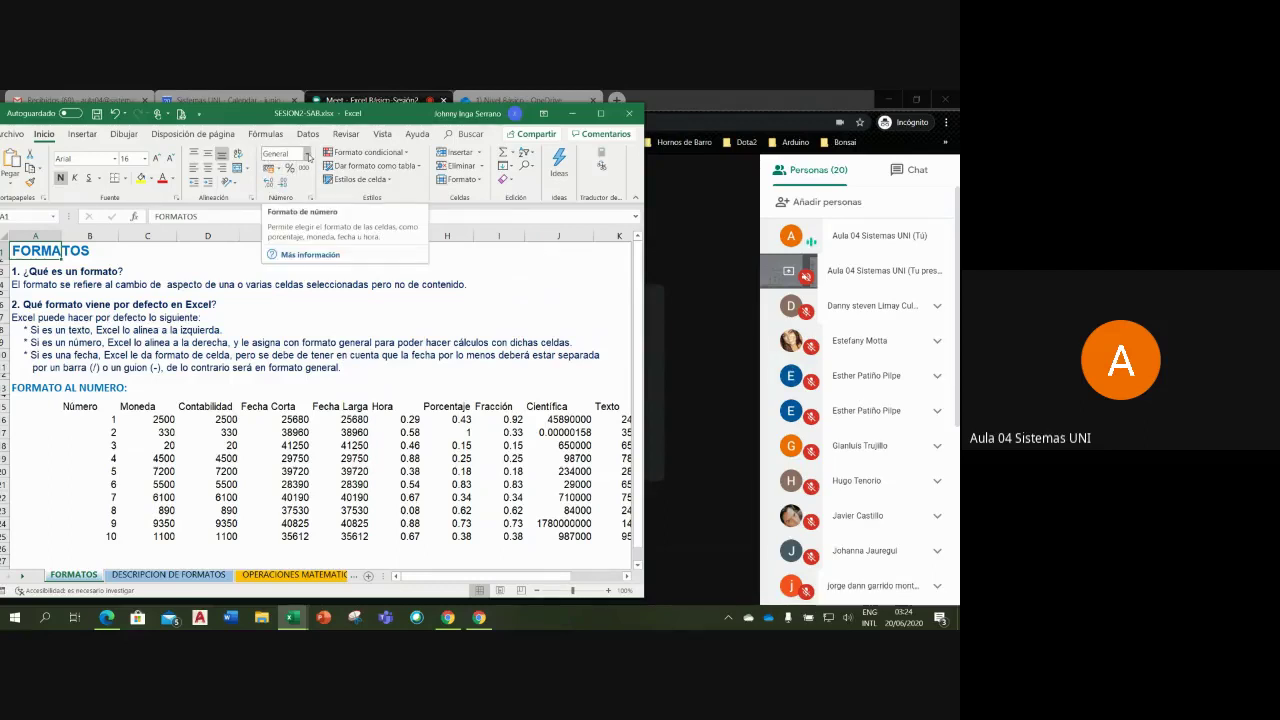
pyautogui.click(308, 155)
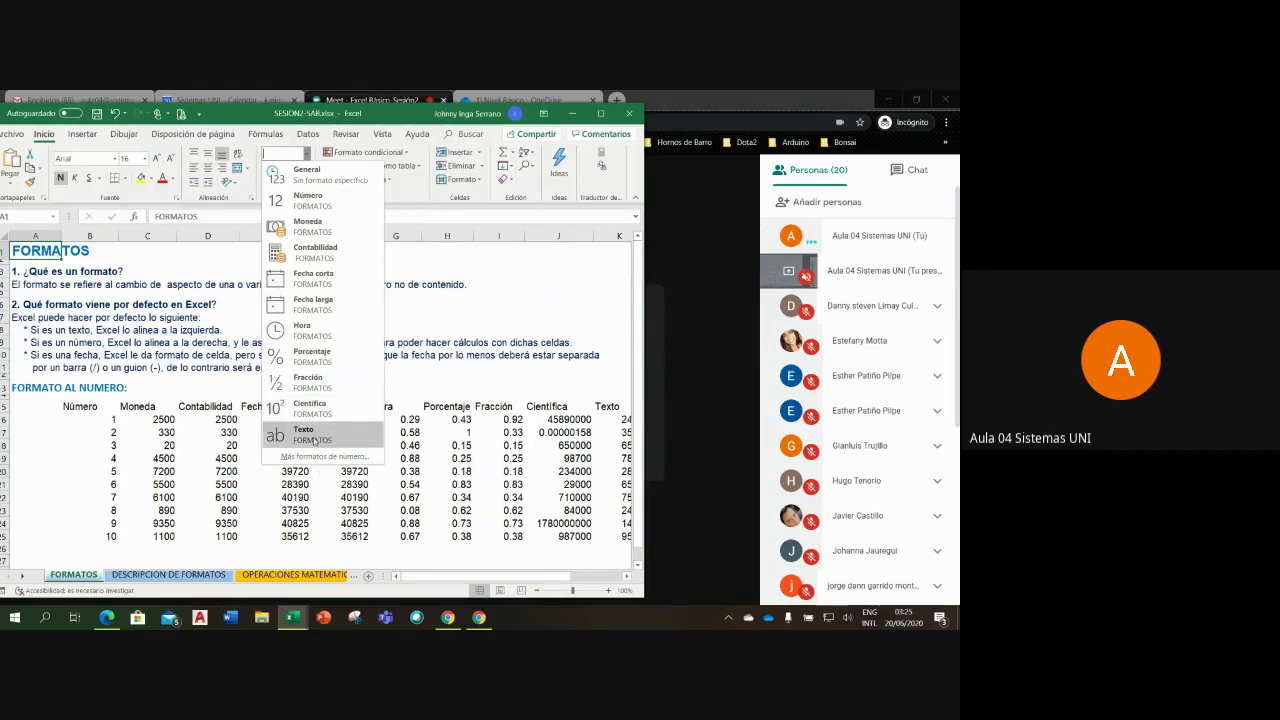
pyautogui.press('Escape')
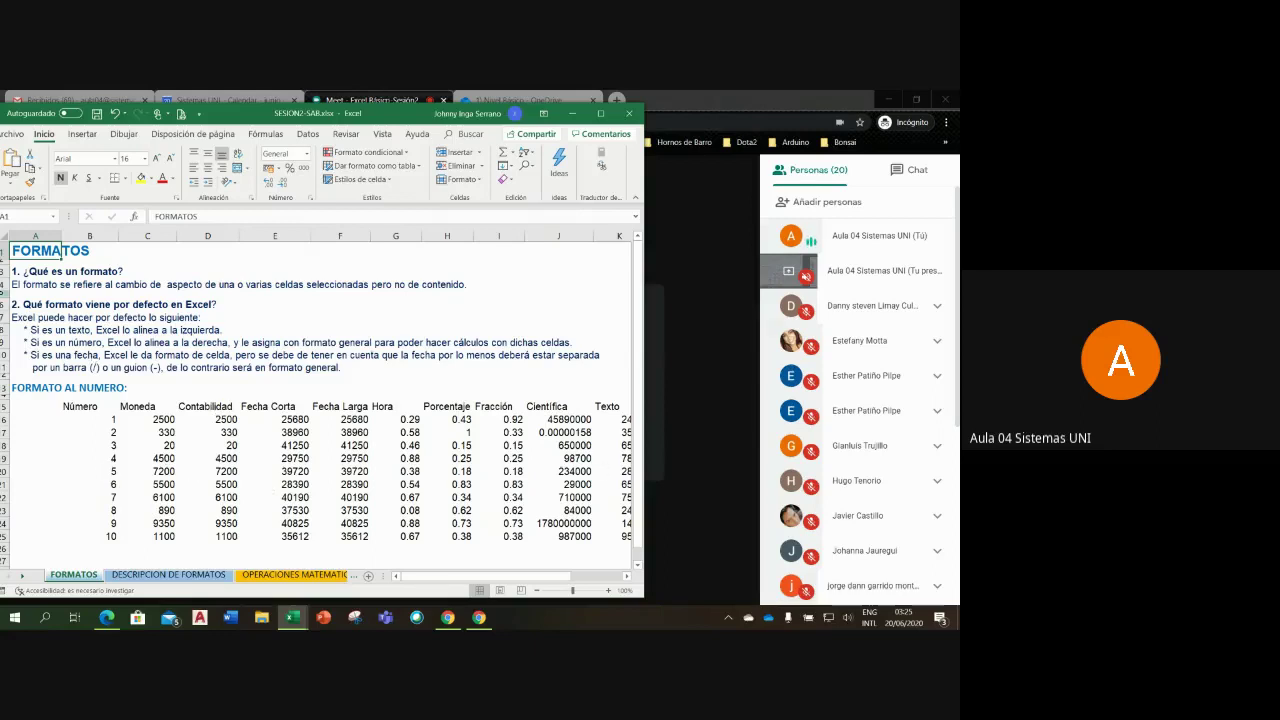
pyautogui.click(15, 285)
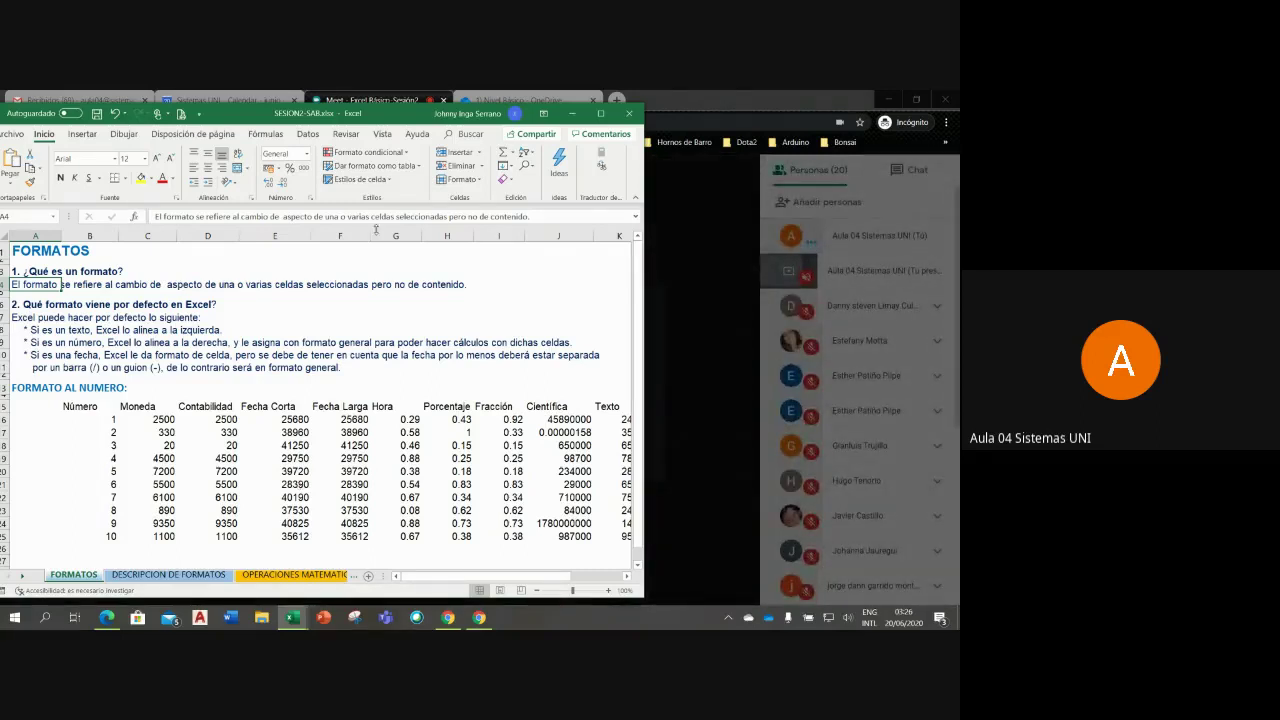
# Step: Admit the person asking to join the Meet call and bring up the Excel workbooks
pyautogui.click(704, 99)
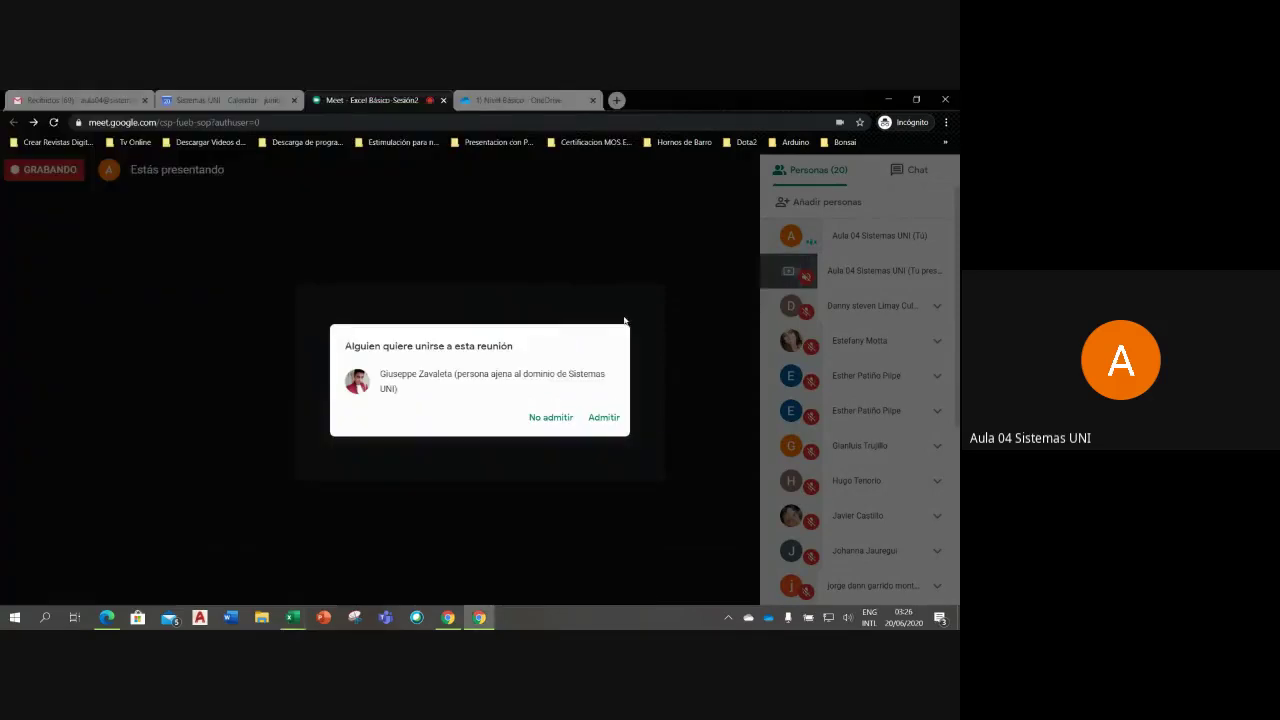
pyautogui.click(602, 417)
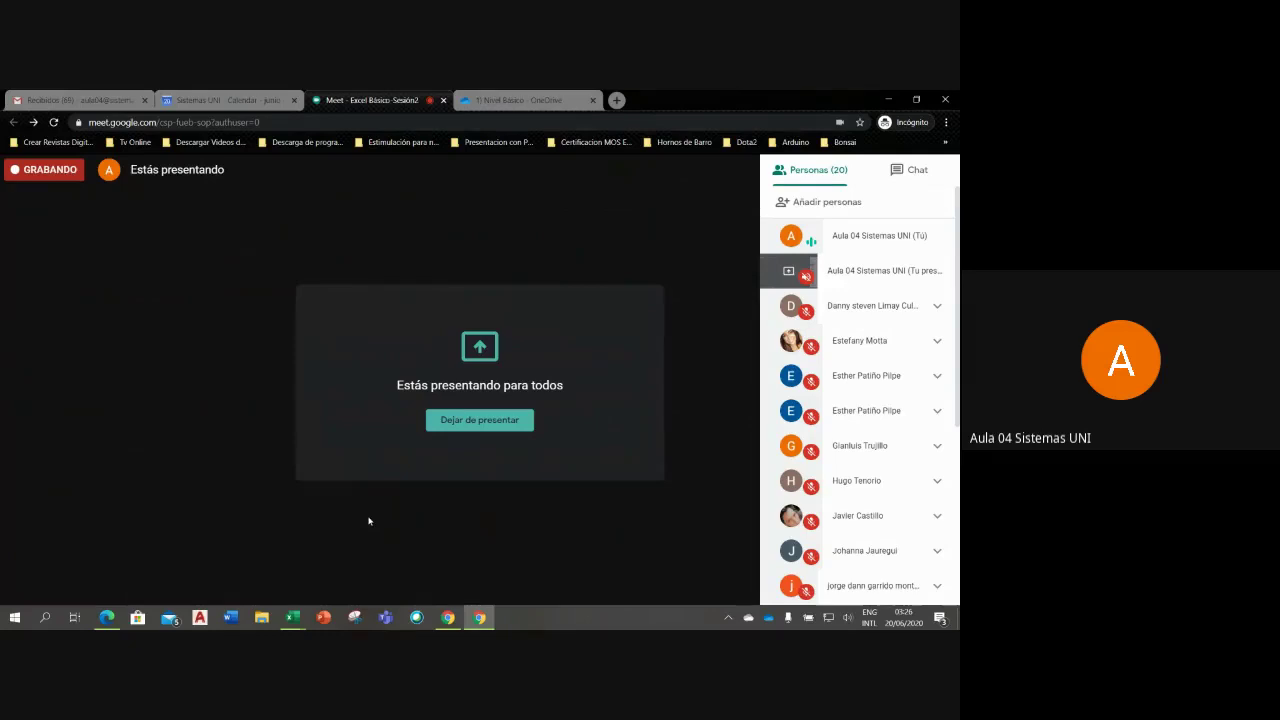
pyautogui.click(292, 617)
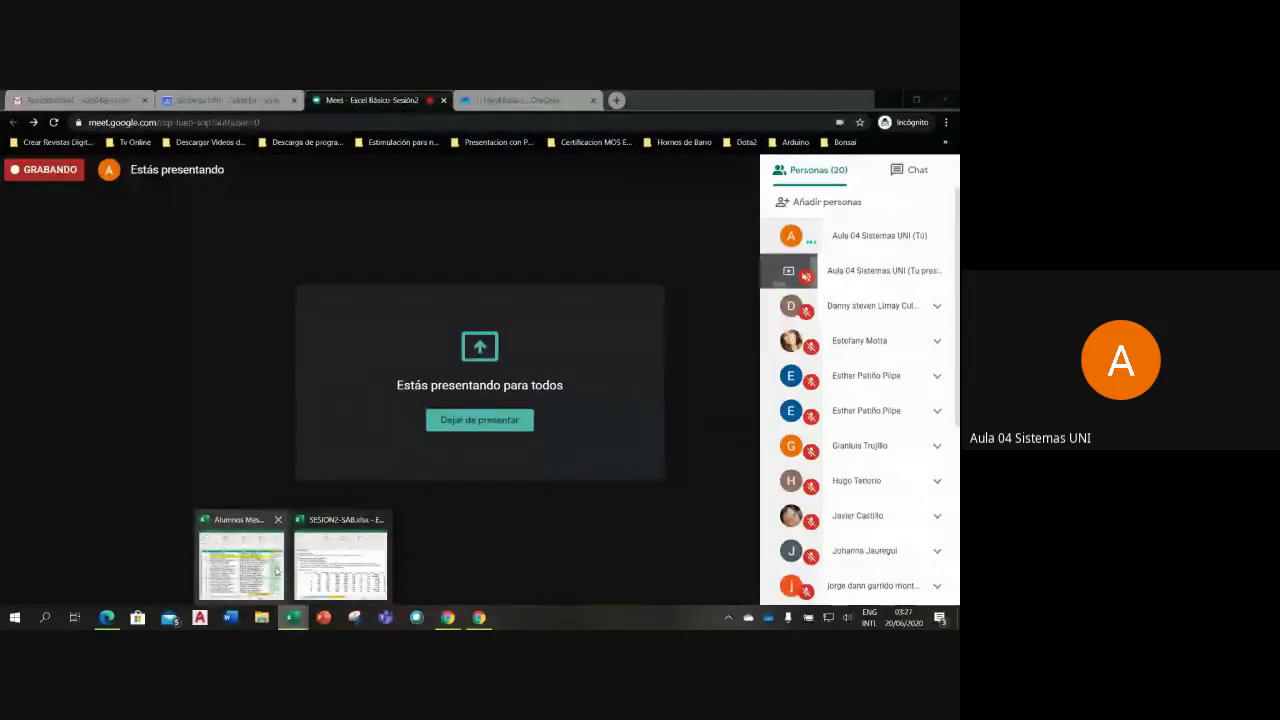
pyautogui.moveTo(241, 563)
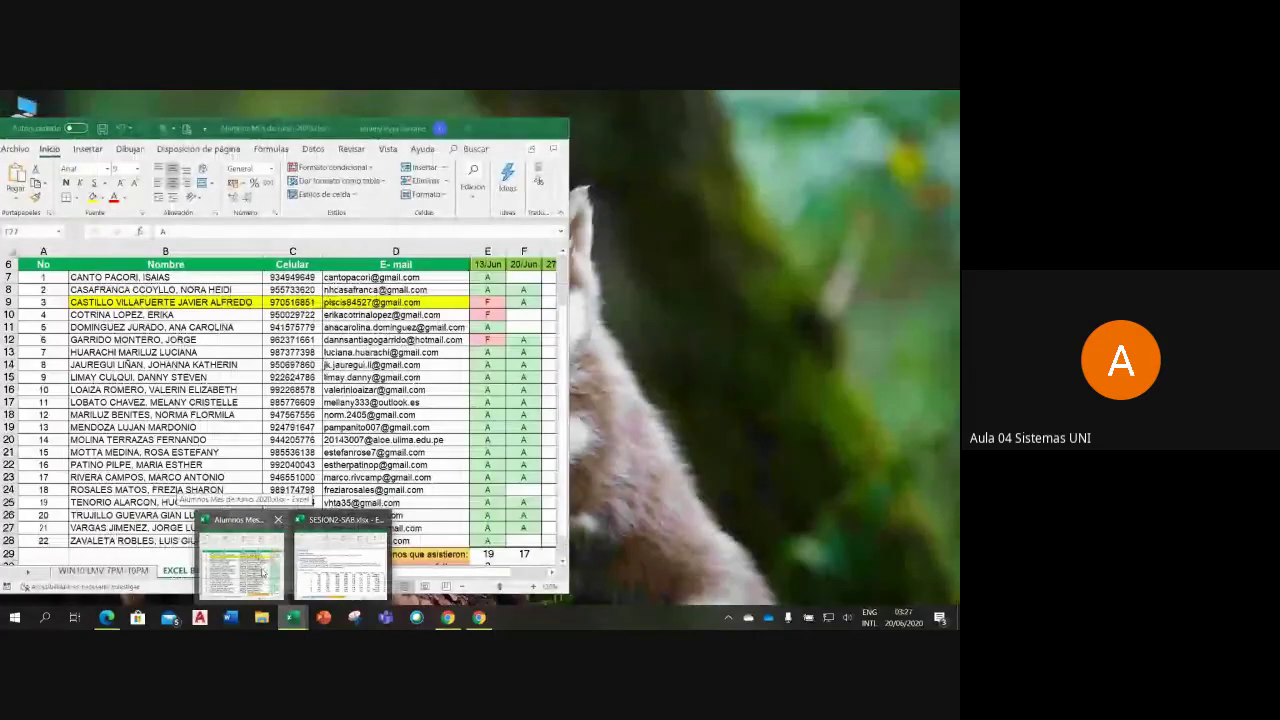
# Step: Mark the last student with A in cell F28 of the attendance workbook, then return to SESION2
pyautogui.click(262, 572)
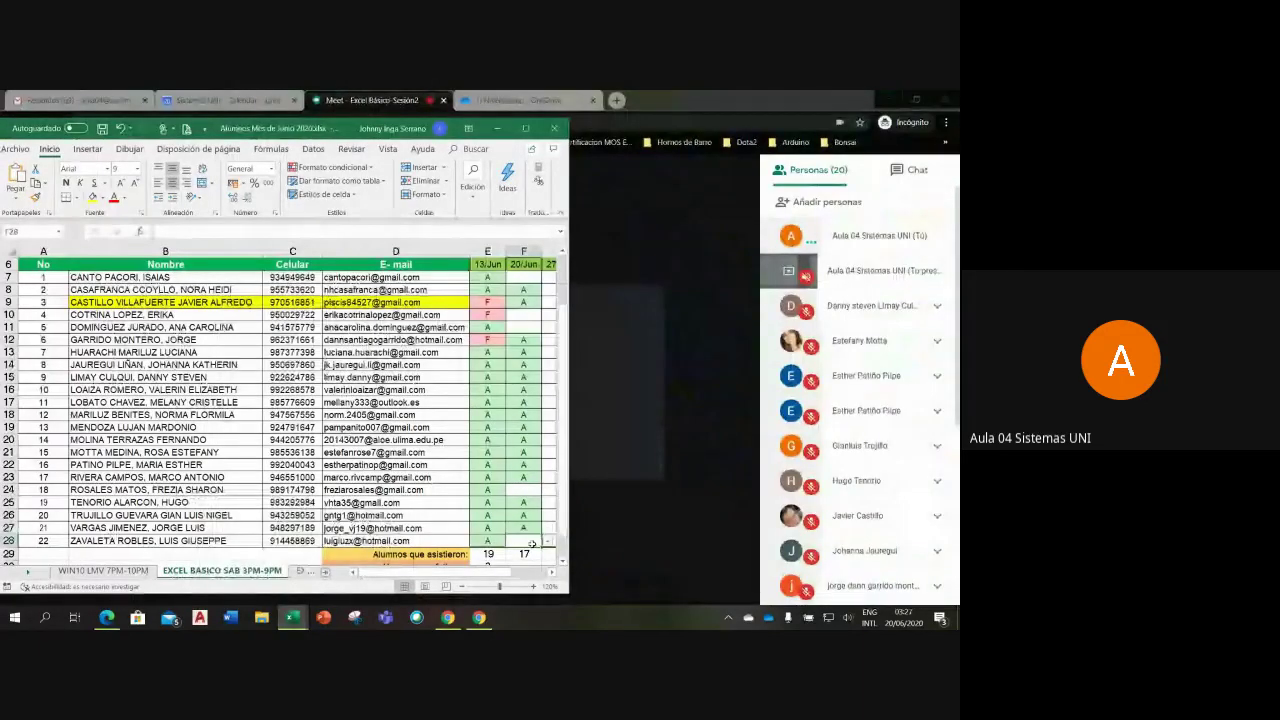
pyautogui.write('A')
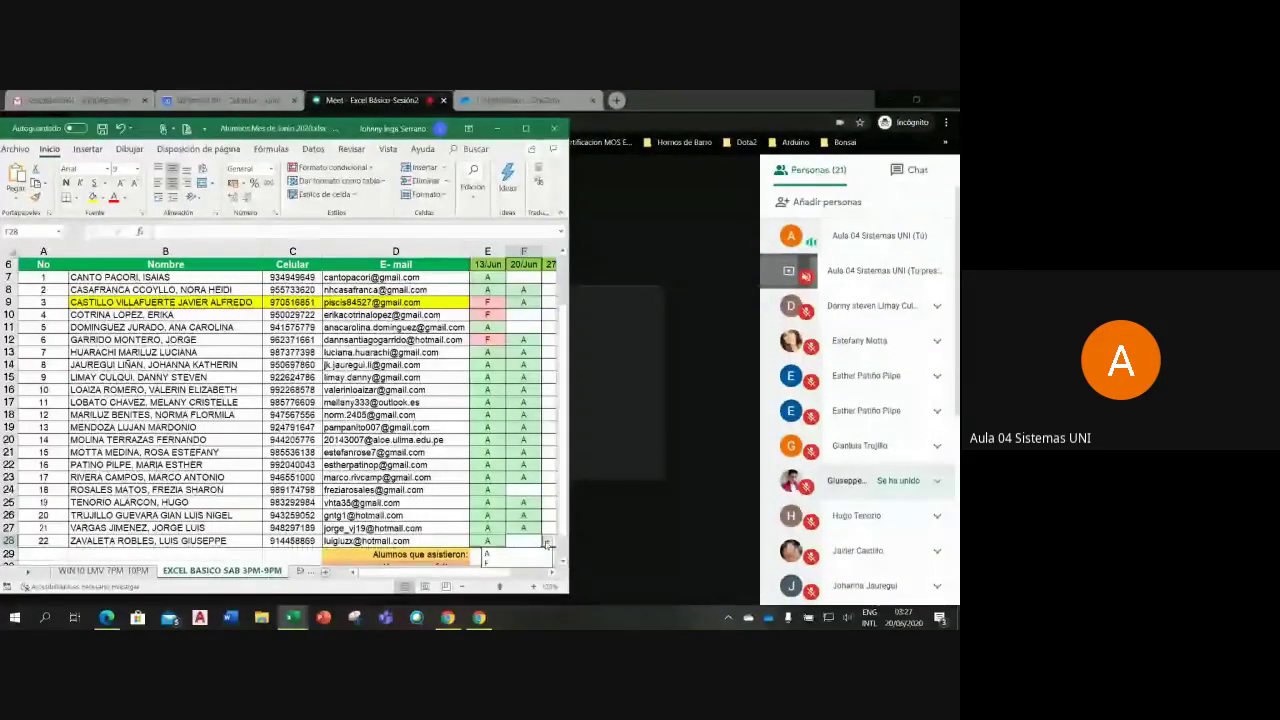
pyautogui.press('Return')
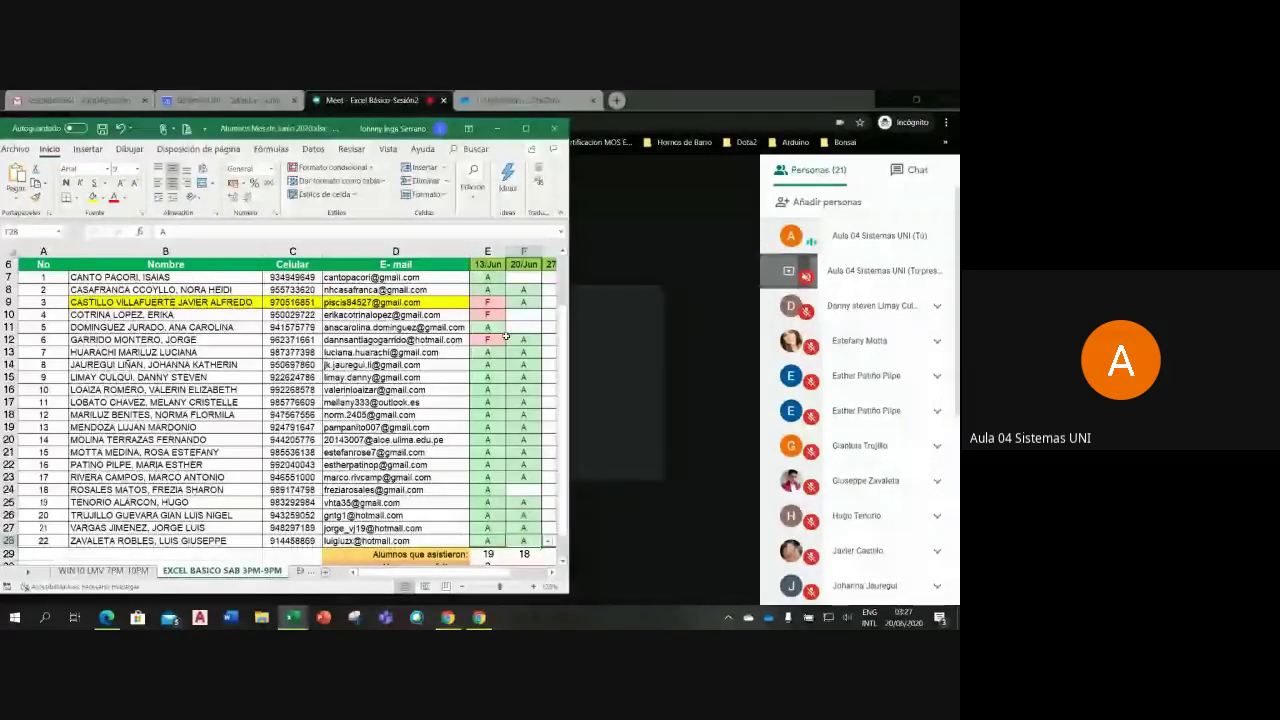
pyautogui.click(523, 327)
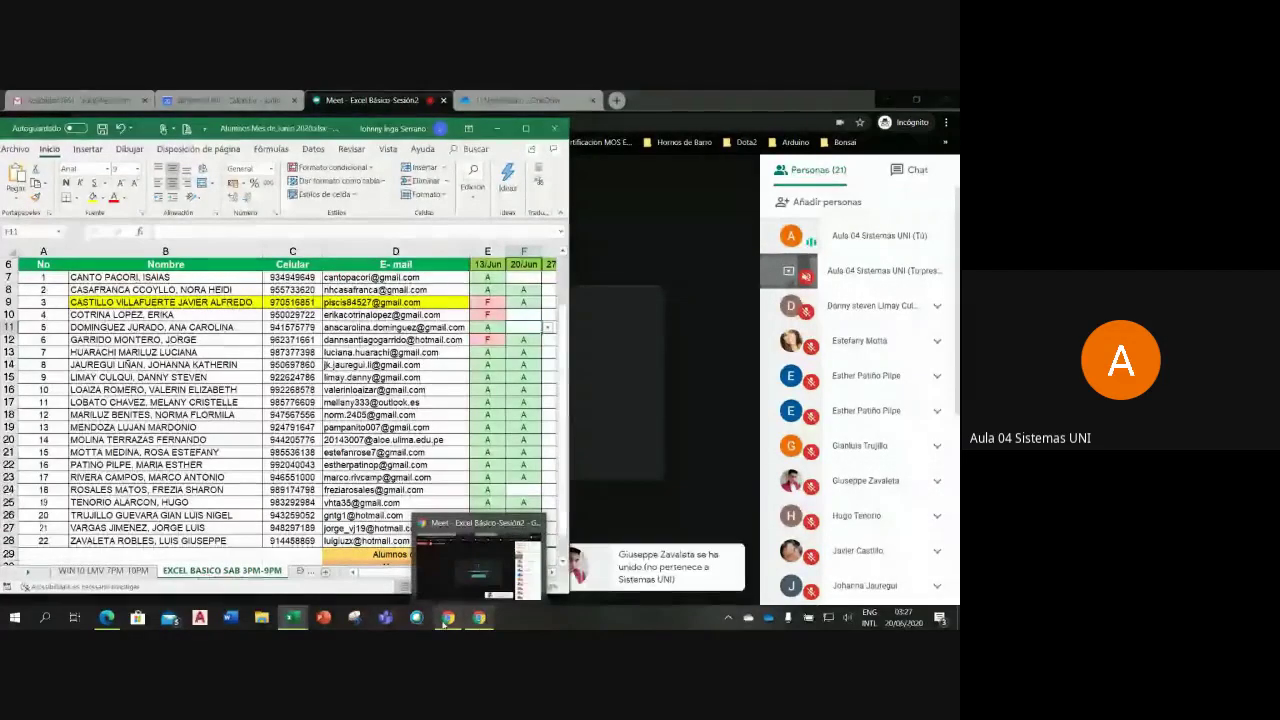
pyautogui.moveTo(292, 617)
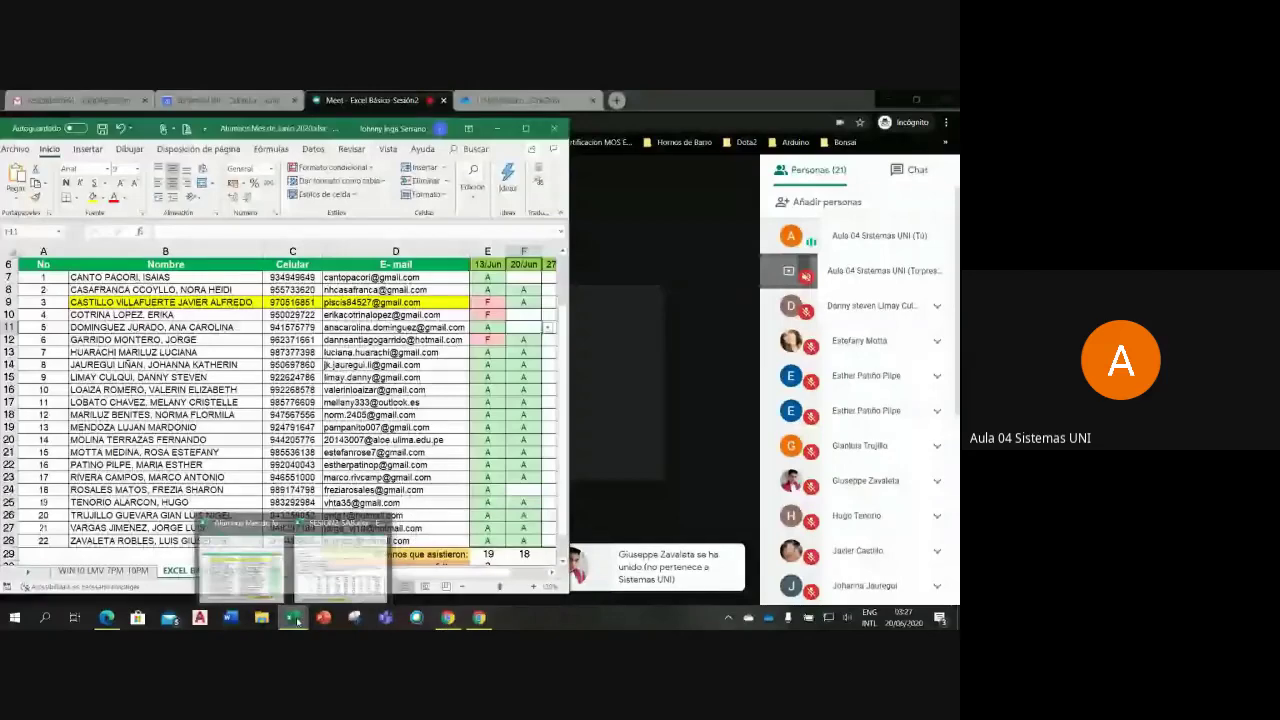
pyautogui.click(340, 568)
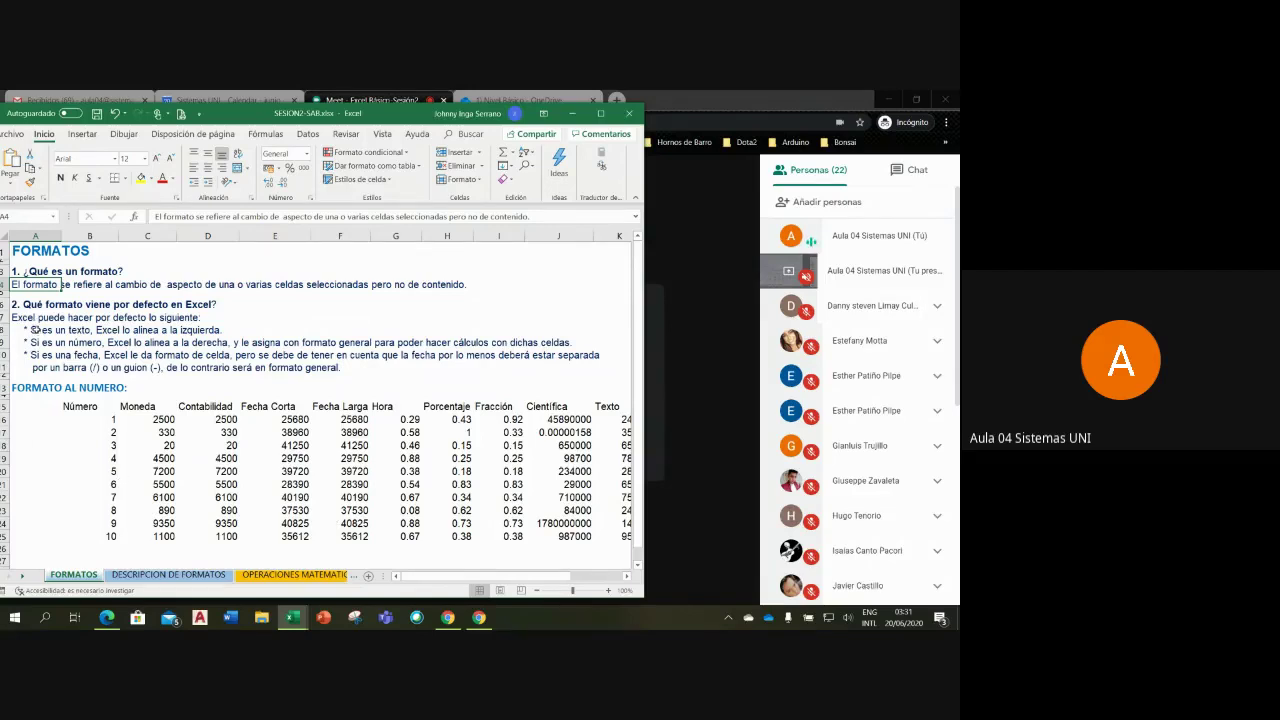
pyautogui.moveTo(35, 329)
pyautogui.mouseDown()
pyautogui.moveTo(110, 365)
pyautogui.moveTo(352, 368)
pyautogui.mouseUp()
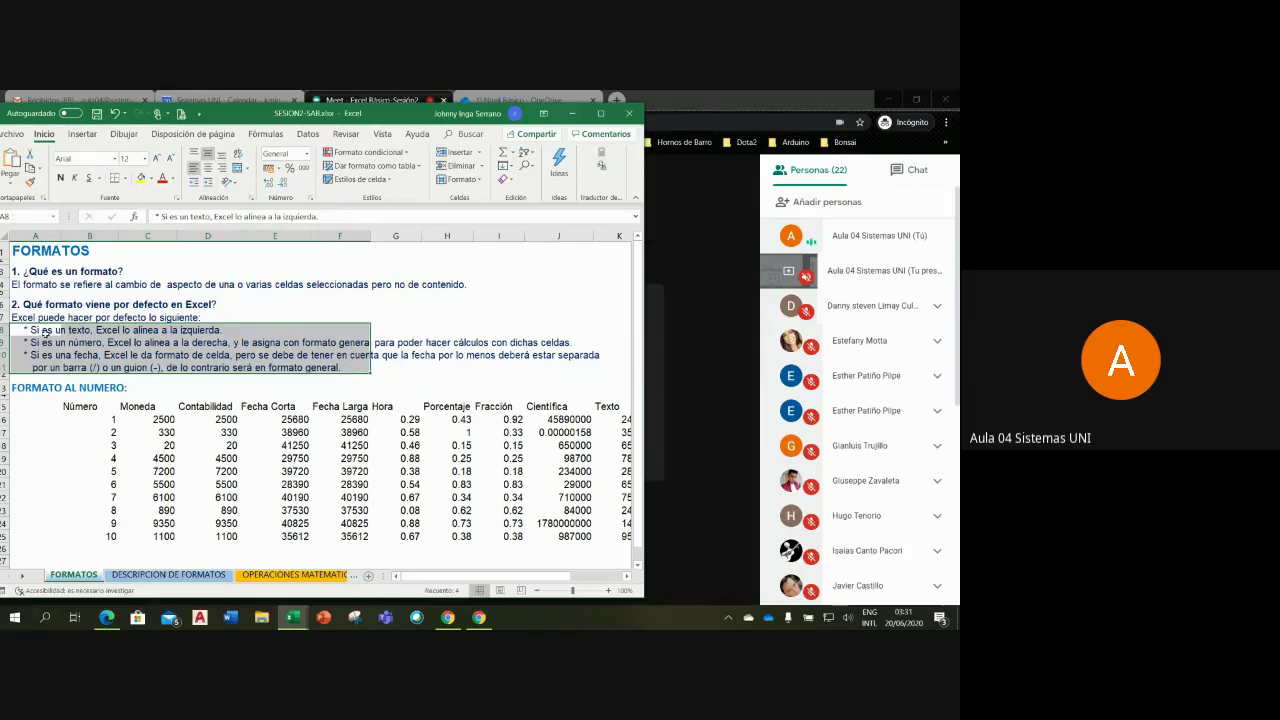
pyautogui.click(45, 331)
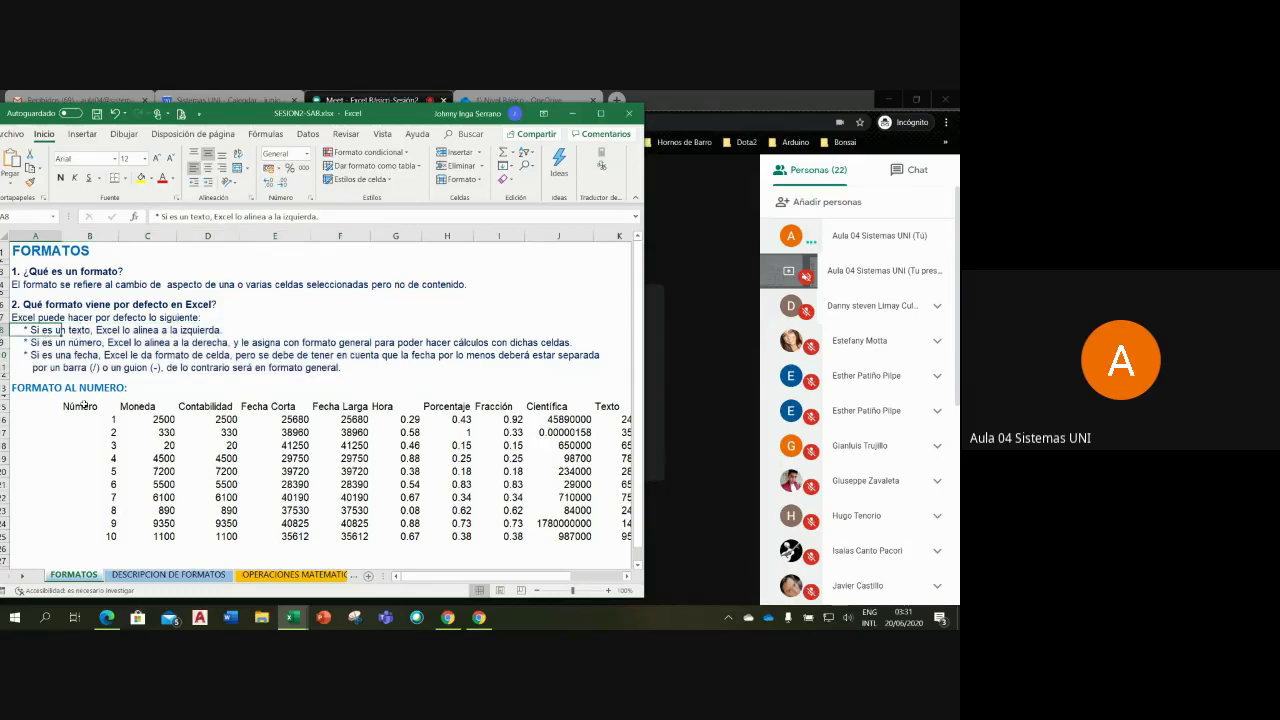
pyautogui.click(84, 406)
pyautogui.click(143, 406)
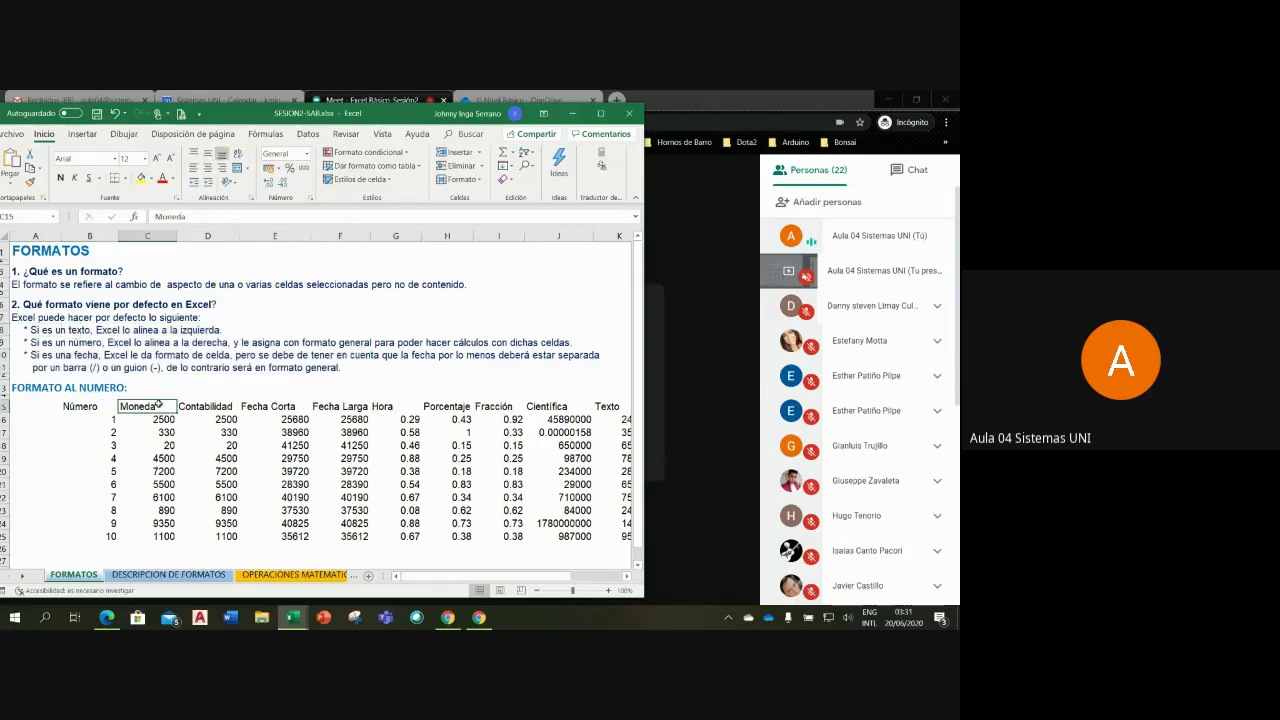
pyautogui.click(82, 408)
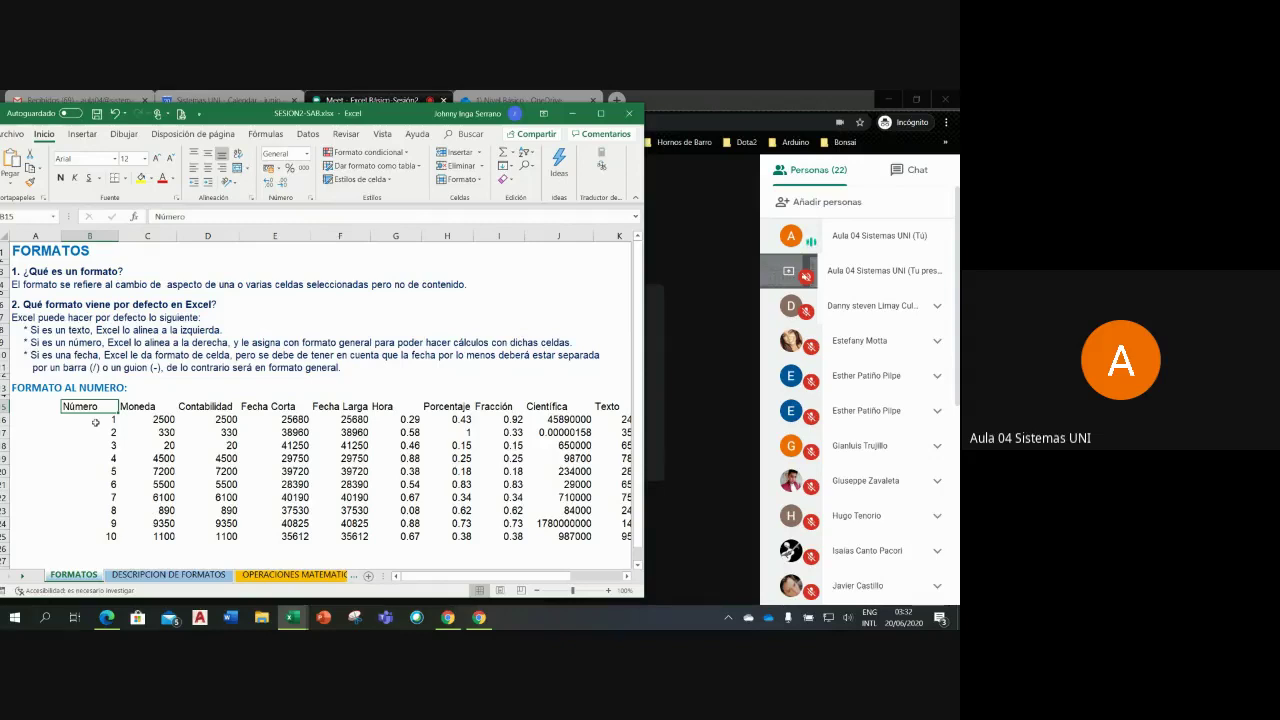
pyautogui.click(95, 421)
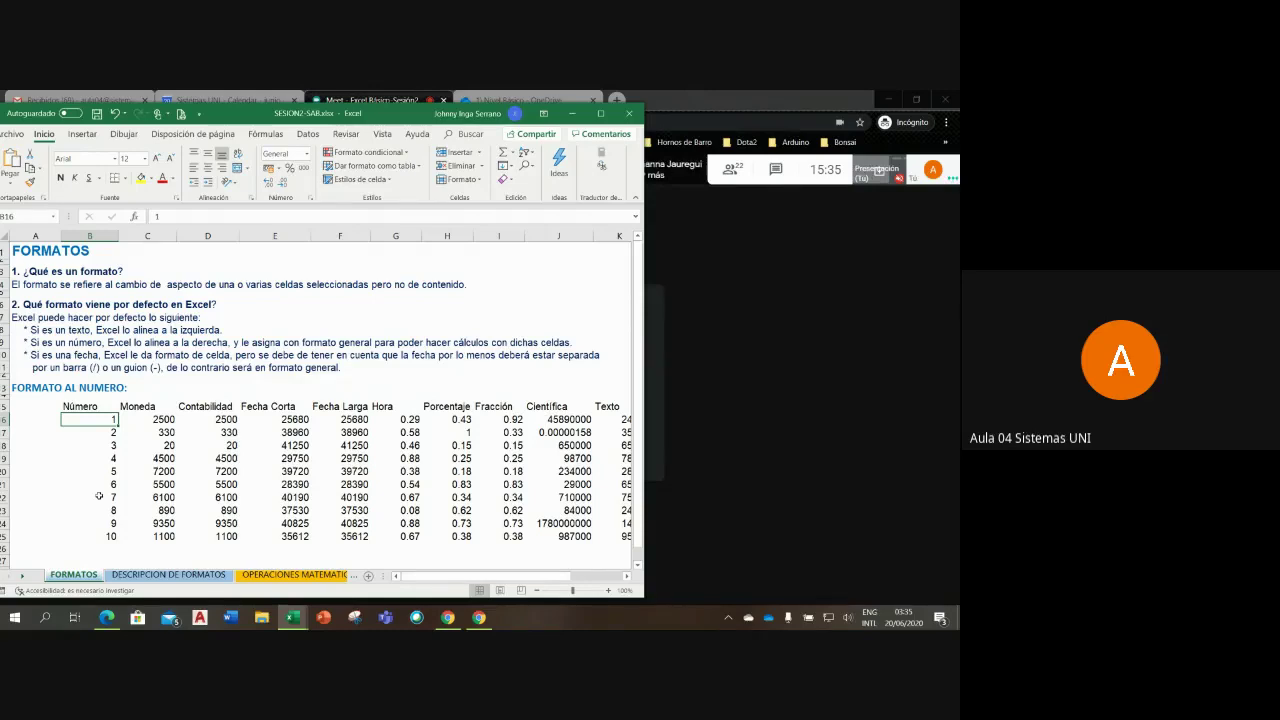
# Step: Highlight the number-alignment note, step through the Número values, and open the number format list
pyautogui.click(44, 343)
pyautogui.moveTo(44, 343); pyautogui.dragTo(256, 346)
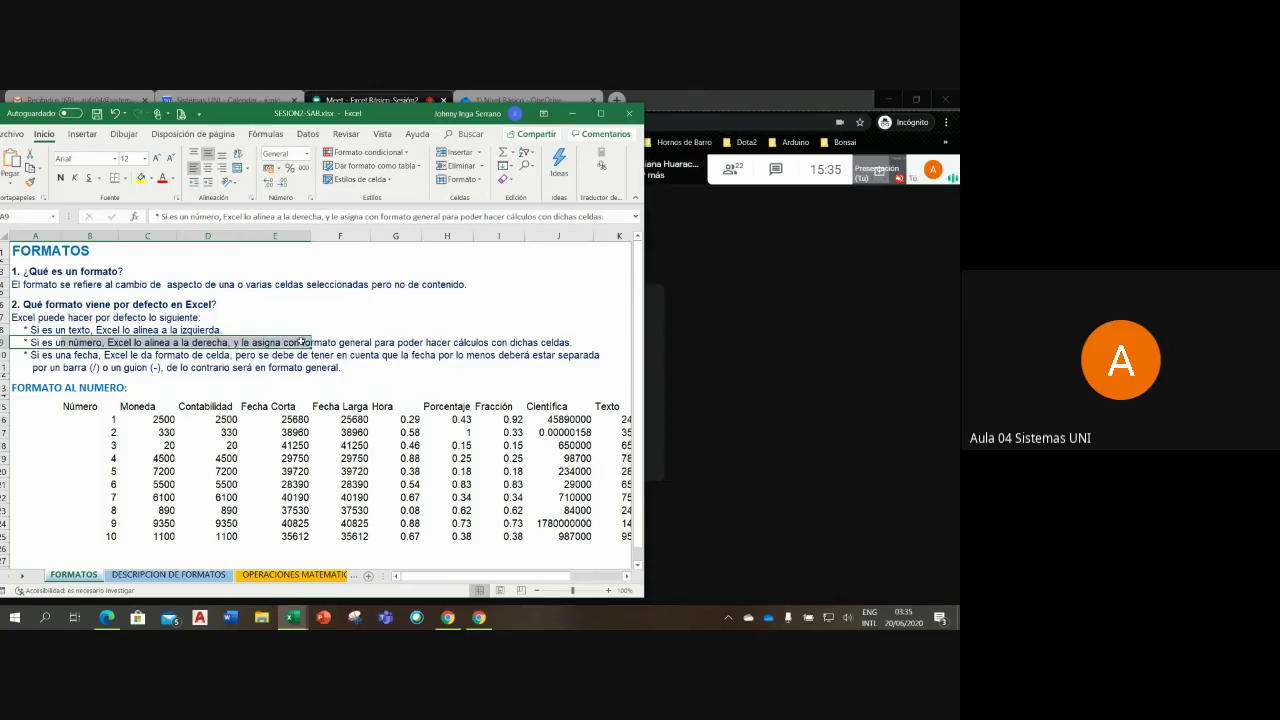
pyautogui.click(103, 431)
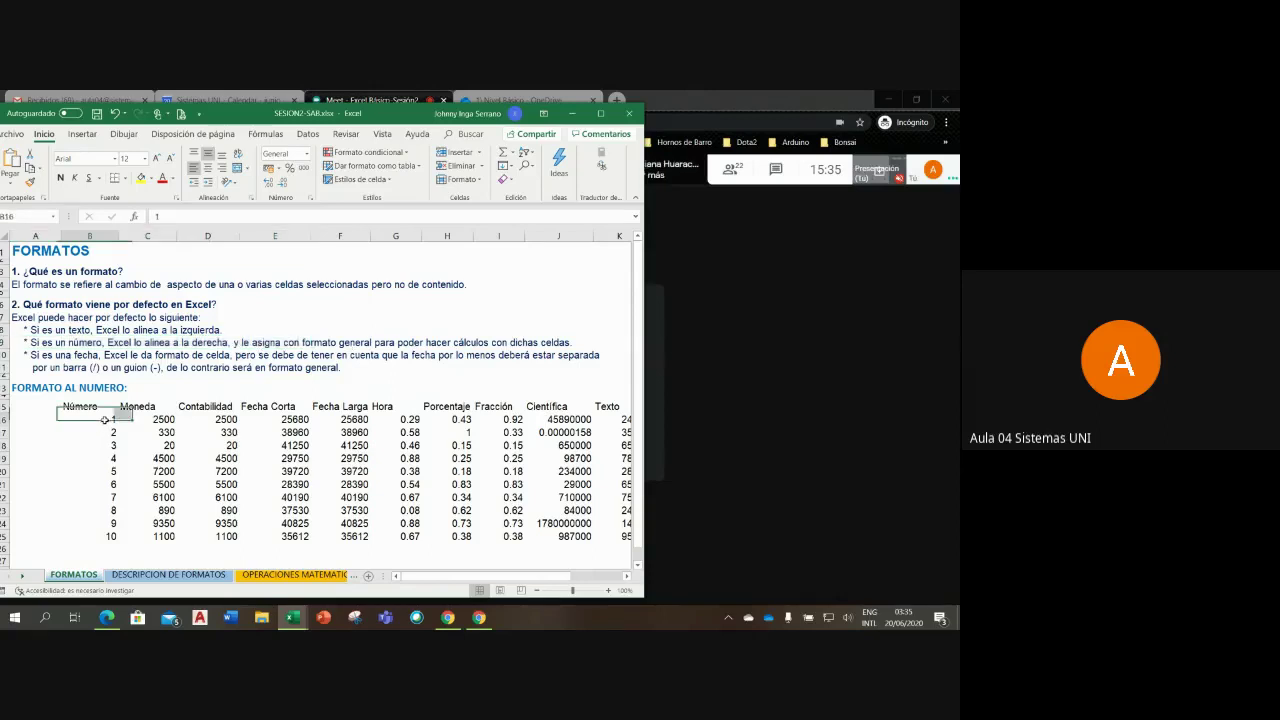
pyautogui.click(100, 458)
pyautogui.click(100, 484)
pyautogui.click(100, 498)
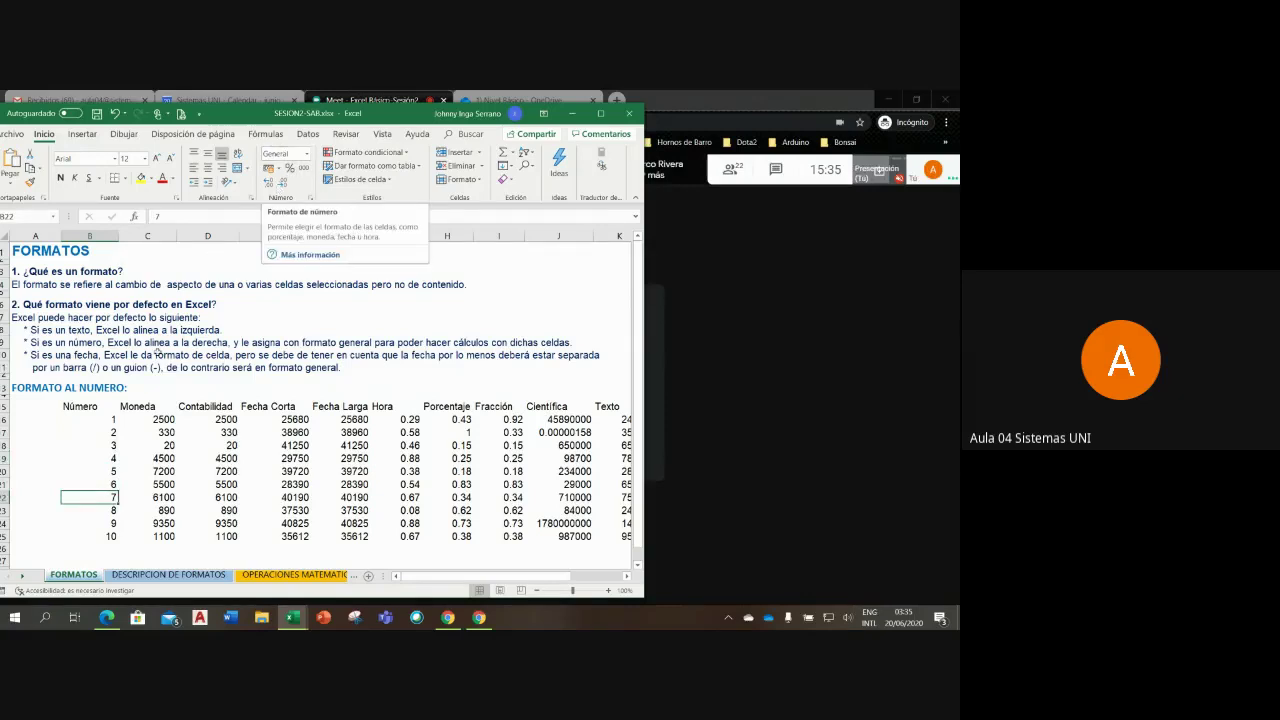
pyautogui.hotkey('ctrl', 'Up')
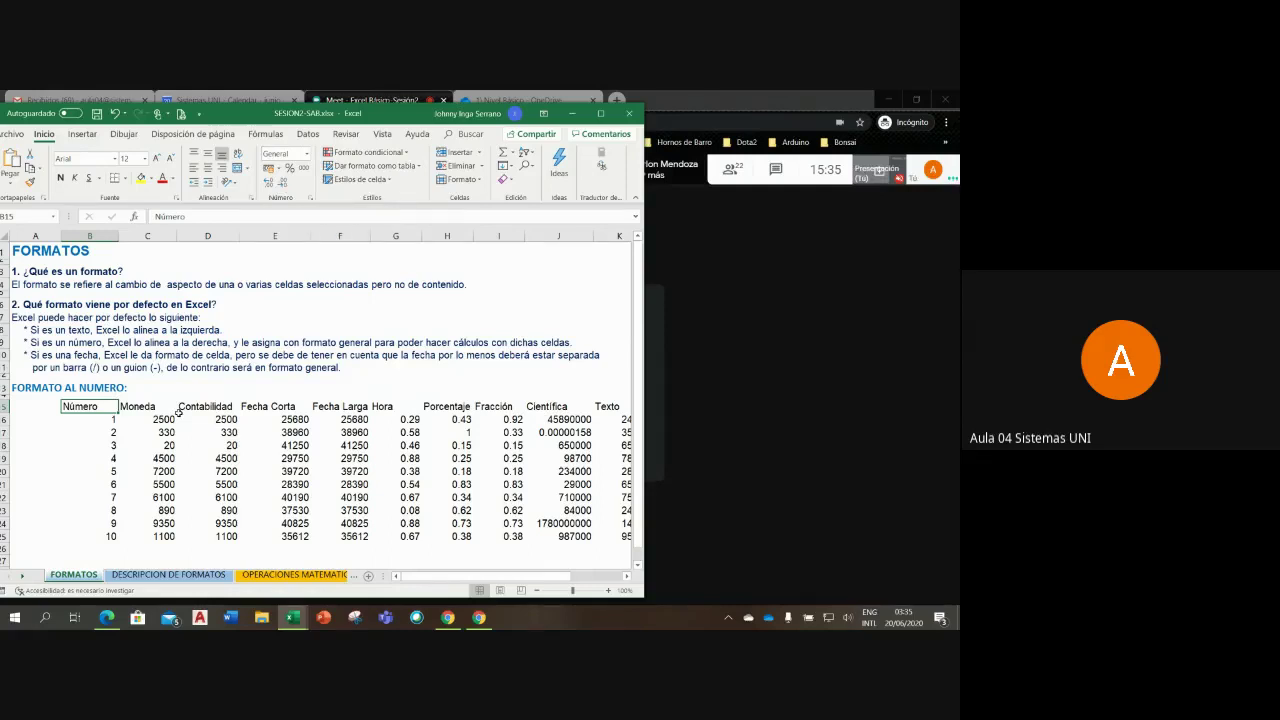
pyautogui.click(307, 153)
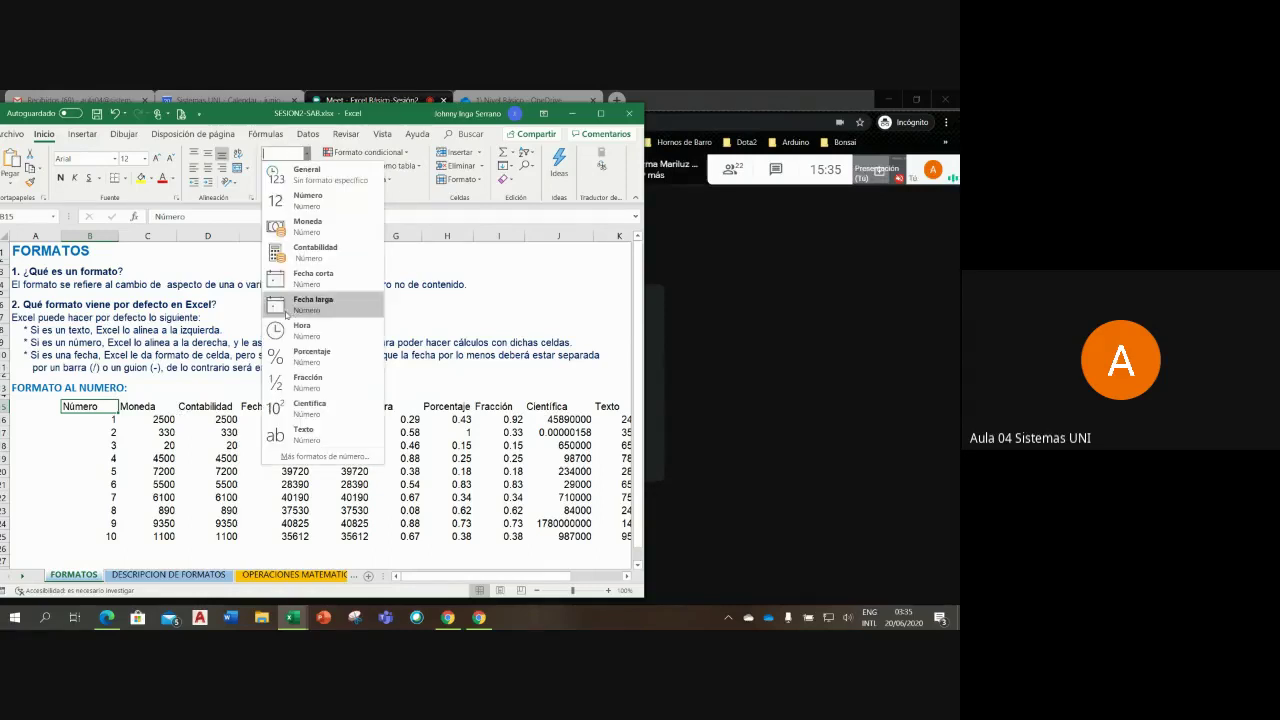
# Step: Dismiss the format list and select the ten Número values in B16:B25
pyautogui.click(148, 411)
pyautogui.moveTo(104, 418); pyautogui.dragTo(110, 528)
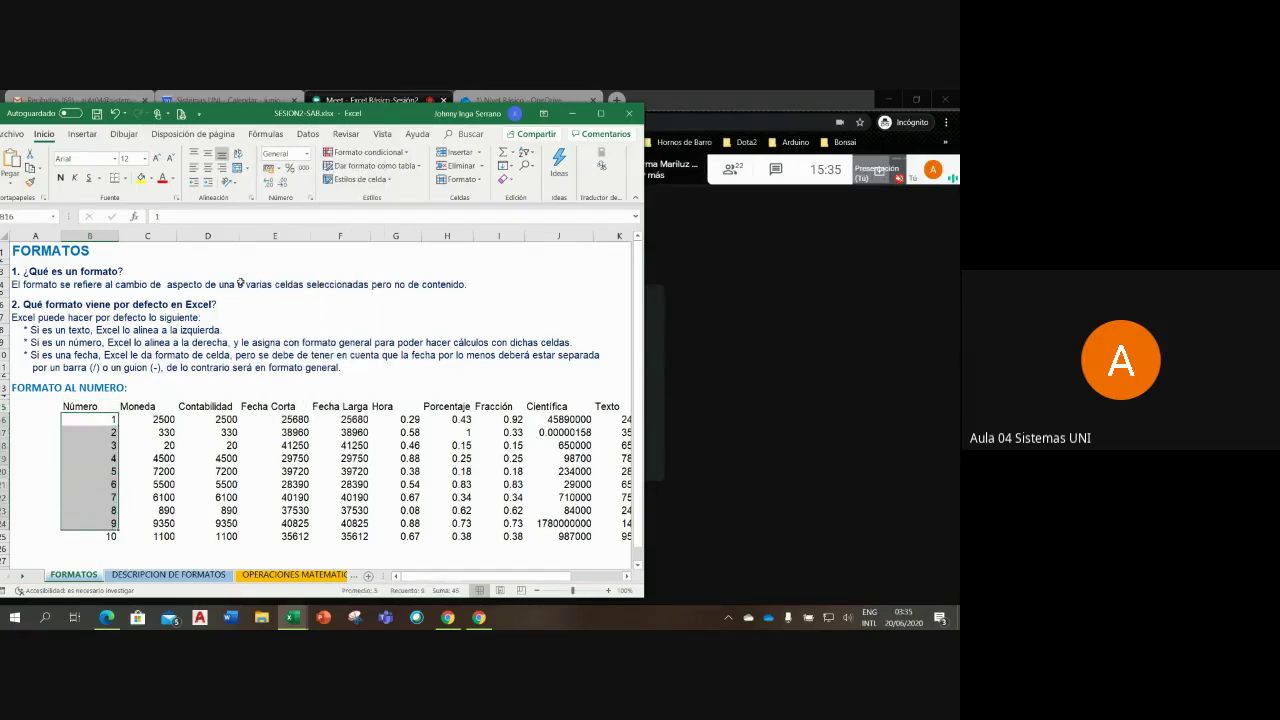
pyautogui.click(136, 355)
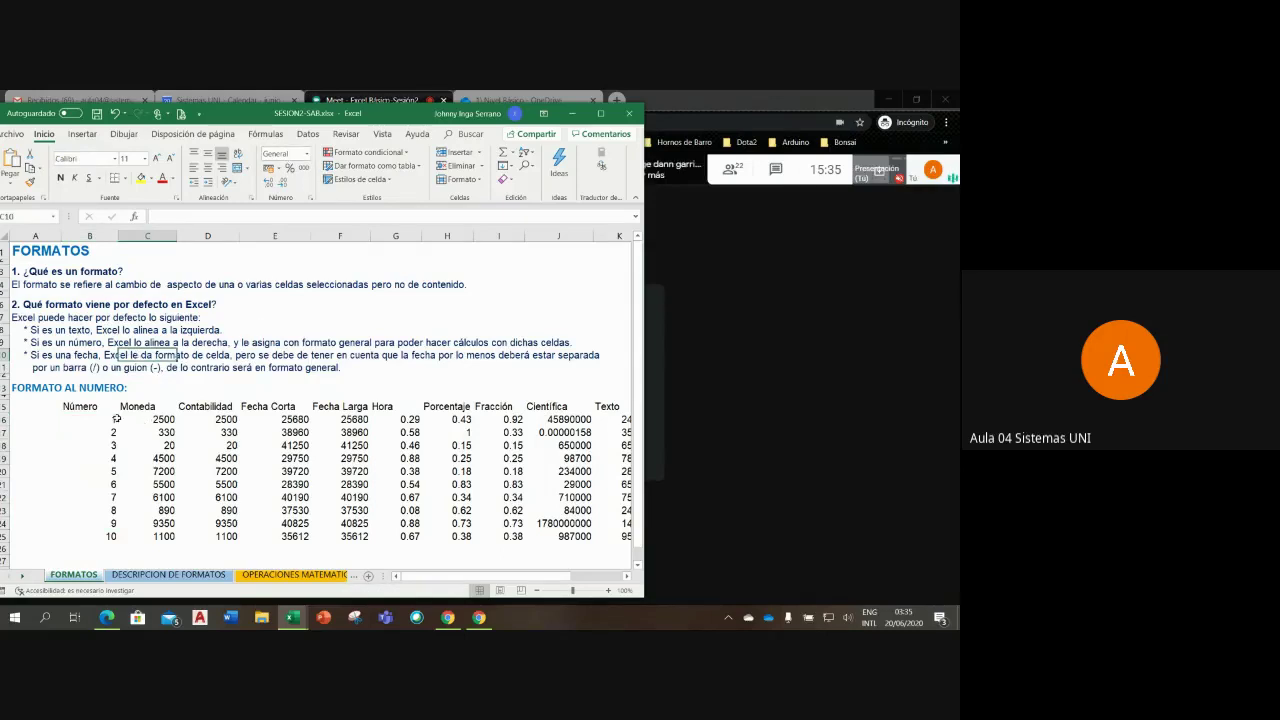
pyautogui.moveTo(97, 421); pyautogui.dragTo(107, 534)
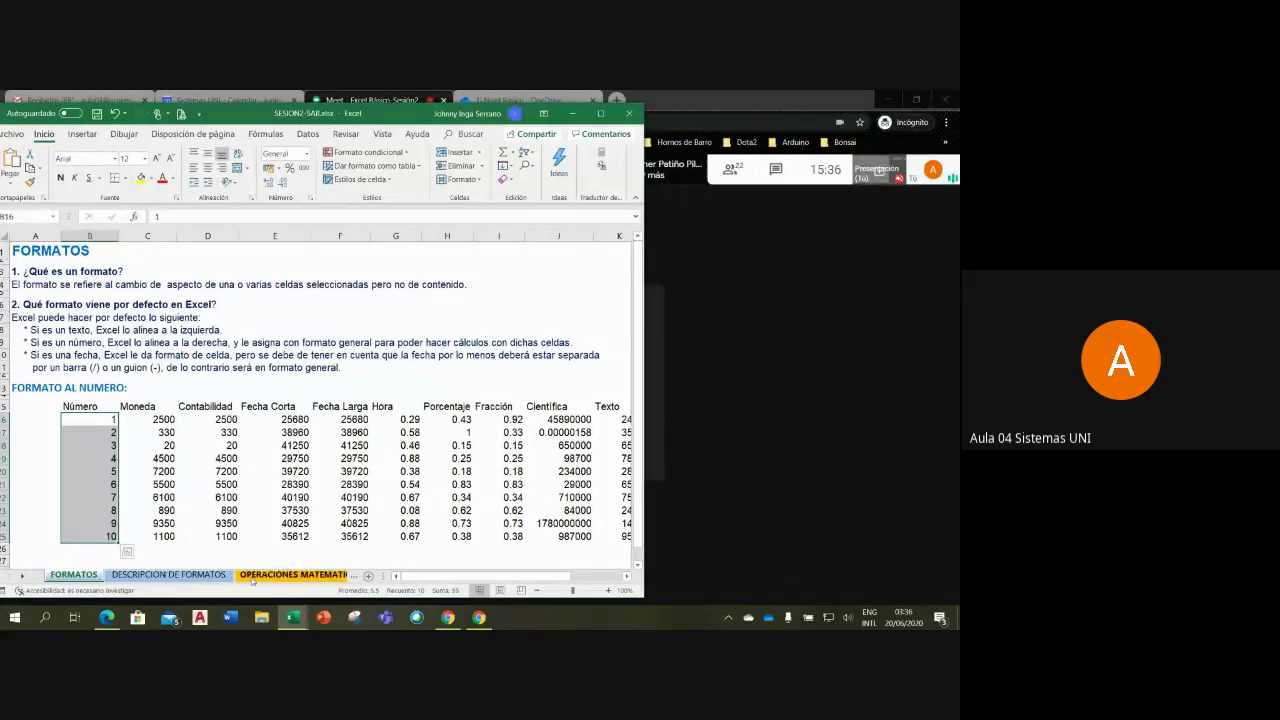
# Step: Glance at the Alumnos Mes de Junio workbook, then return to the Google Meet presenting screen
pyautogui.click(292, 617)
pyautogui.click(240, 560)
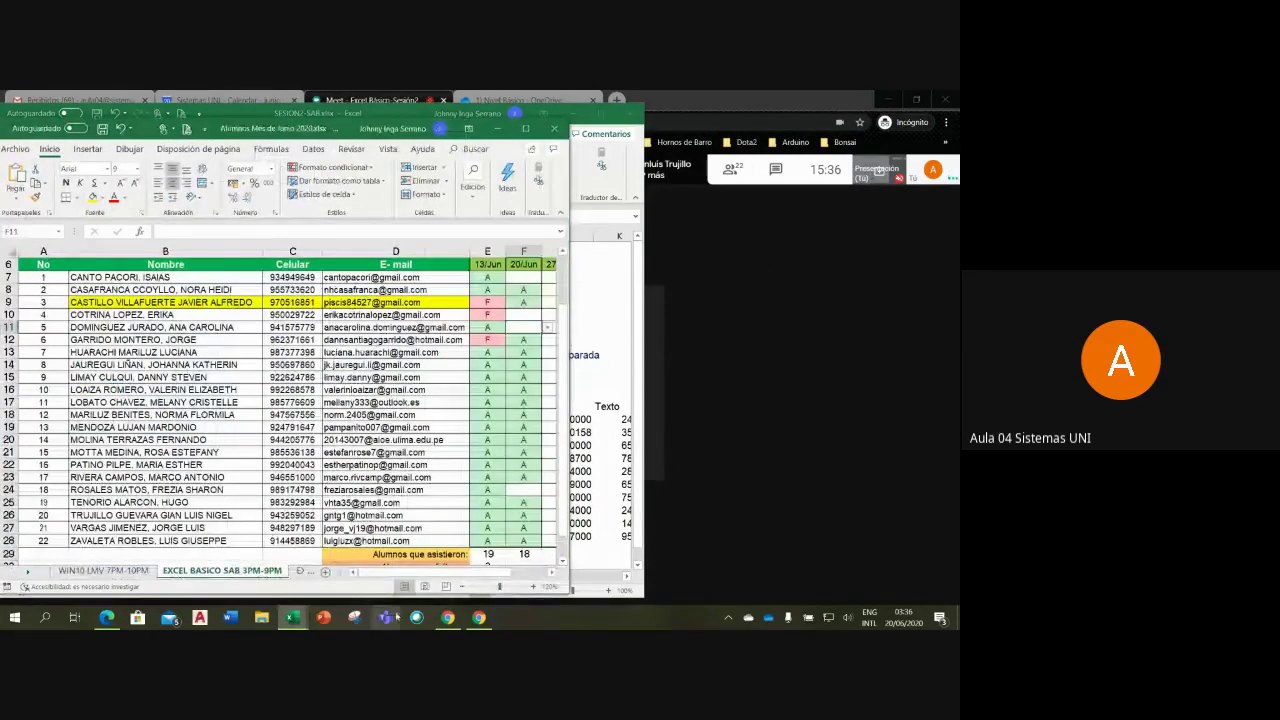
pyautogui.click(479, 617)
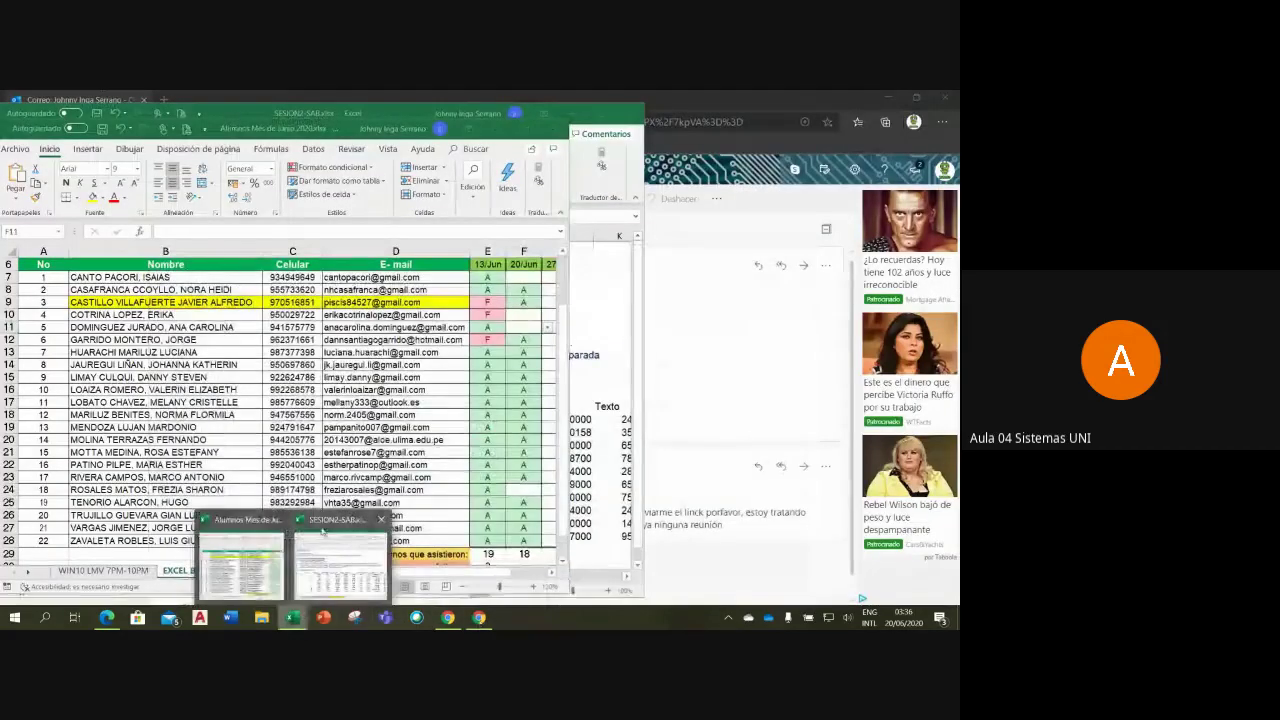
# Step: Bring the SESION2-SAB workbook back to the front on the FORMATOS sheet
pyautogui.moveTo(291, 617)
pyautogui.click(323, 524)
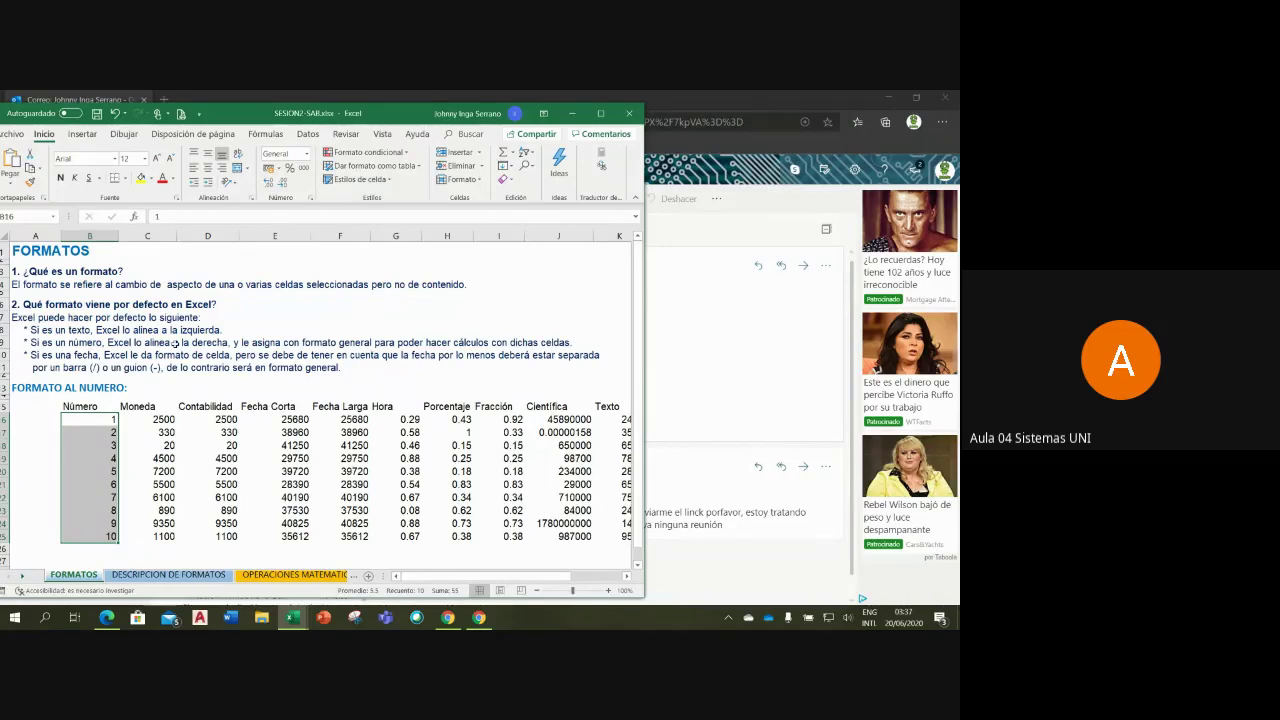
# Step: Highlight the two-line note about date formatting, then switch to the Outlook inbox
pyautogui.click(98, 343)
pyautogui.click(52, 356)
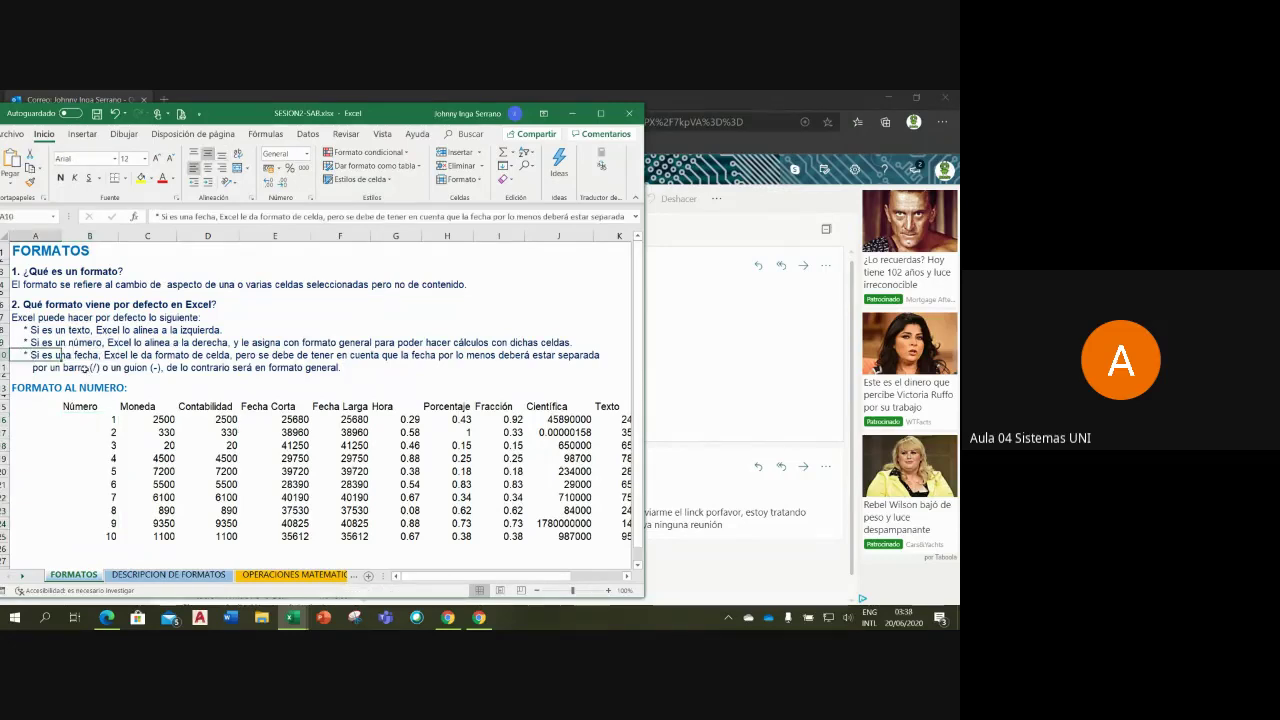
pyautogui.moveTo(52, 357); pyautogui.dragTo(259, 371)
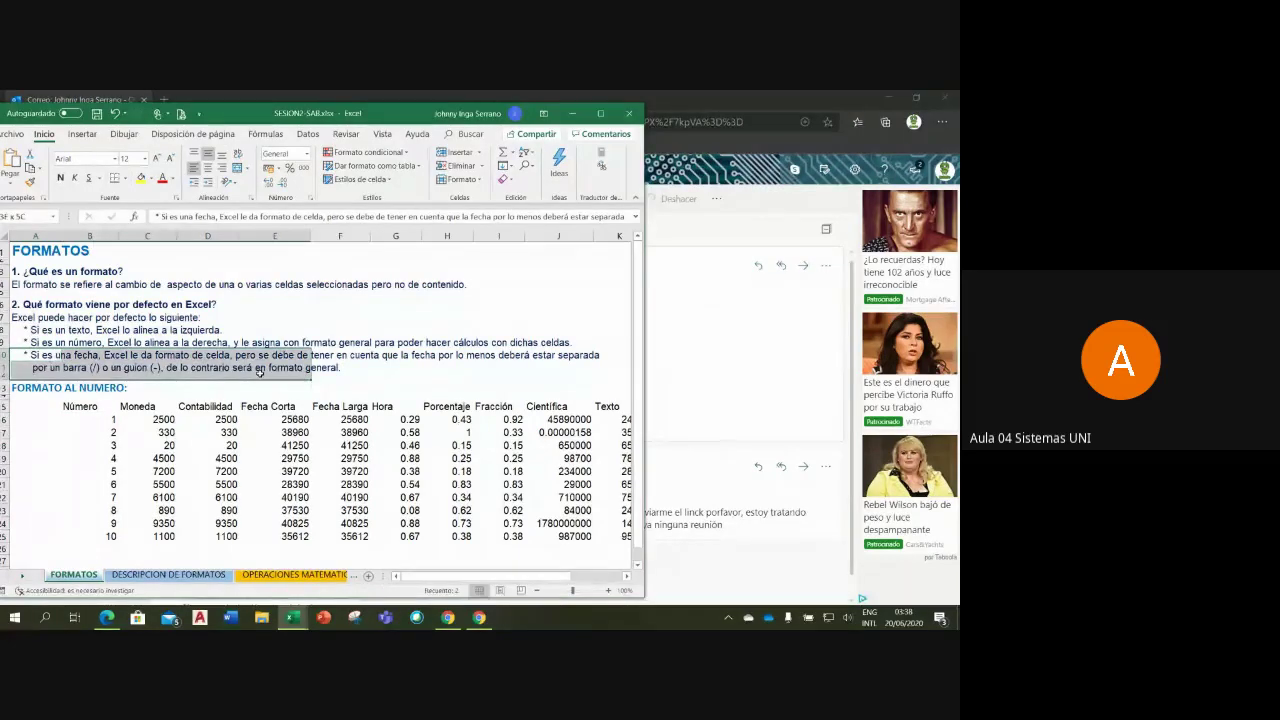
pyautogui.click(171, 389)
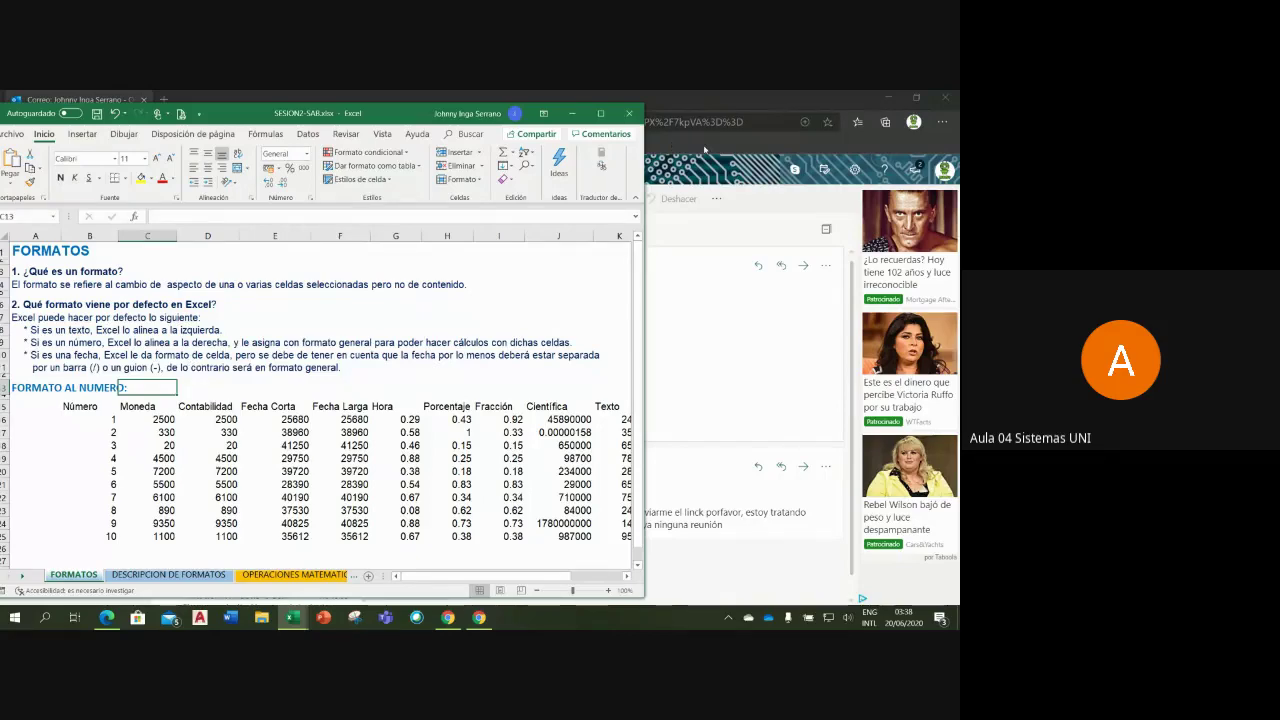
pyautogui.click(652, 152)
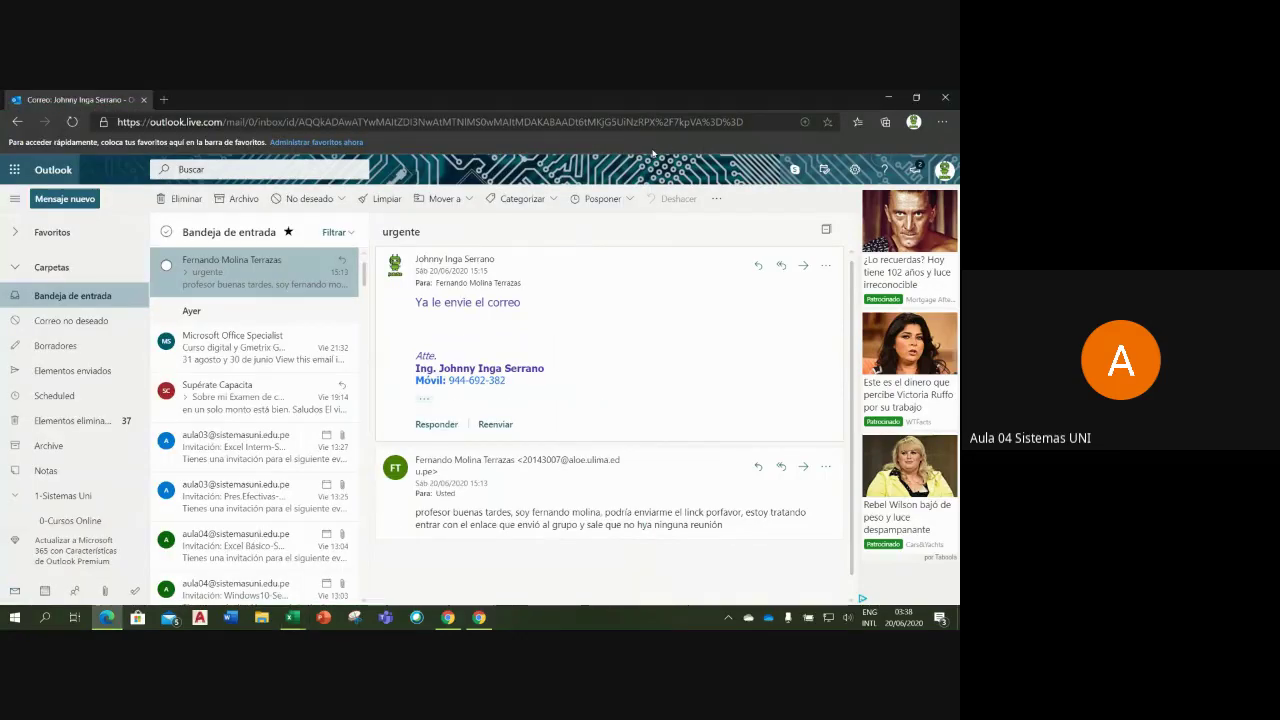
# Step: Open the Google Meet chat panel, then bring SESION2-SAB.xlsx back to the front
pyautogui.hotkey('alt', 'Tab')
pyautogui.click(786, 176)
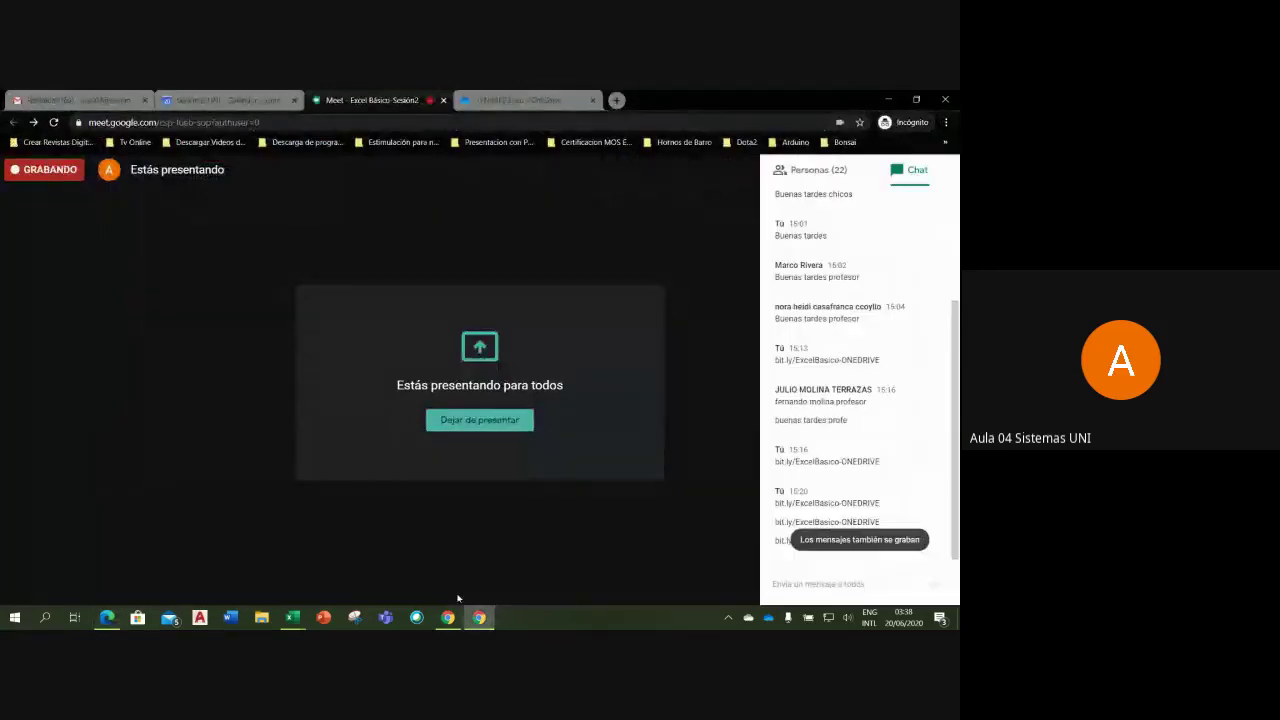
pyautogui.click(292, 617)
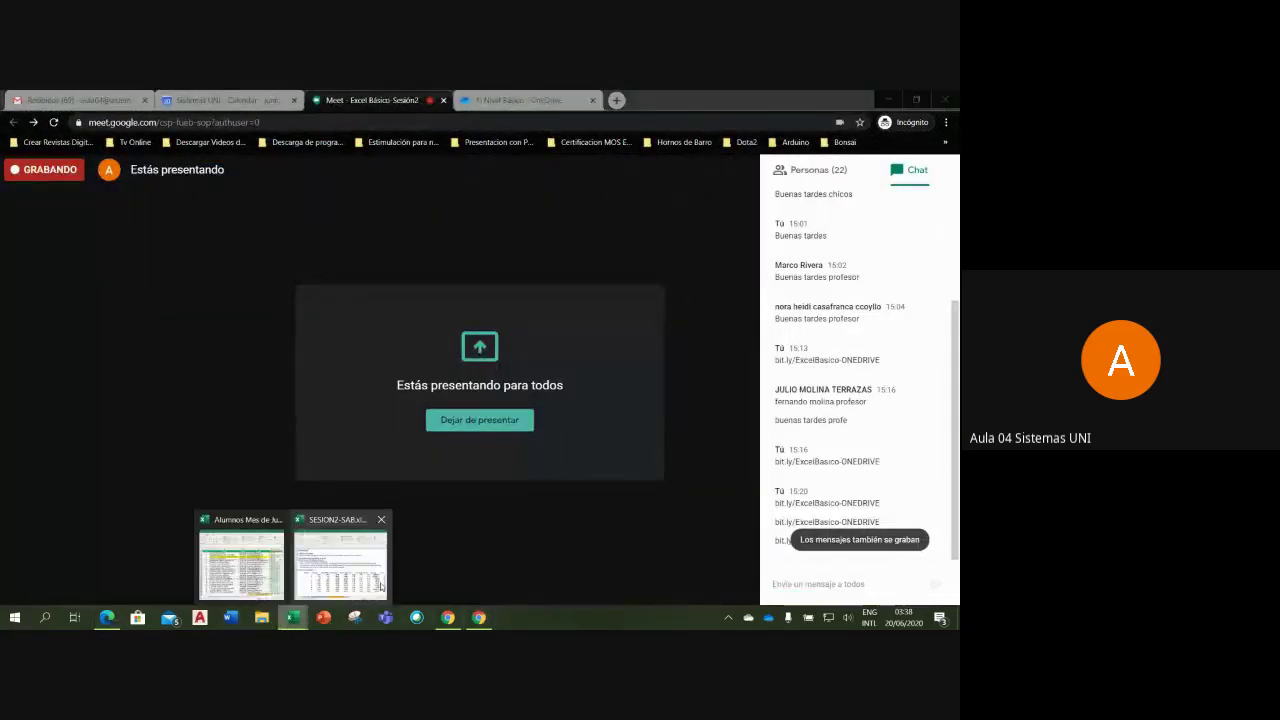
pyautogui.click(328, 519)
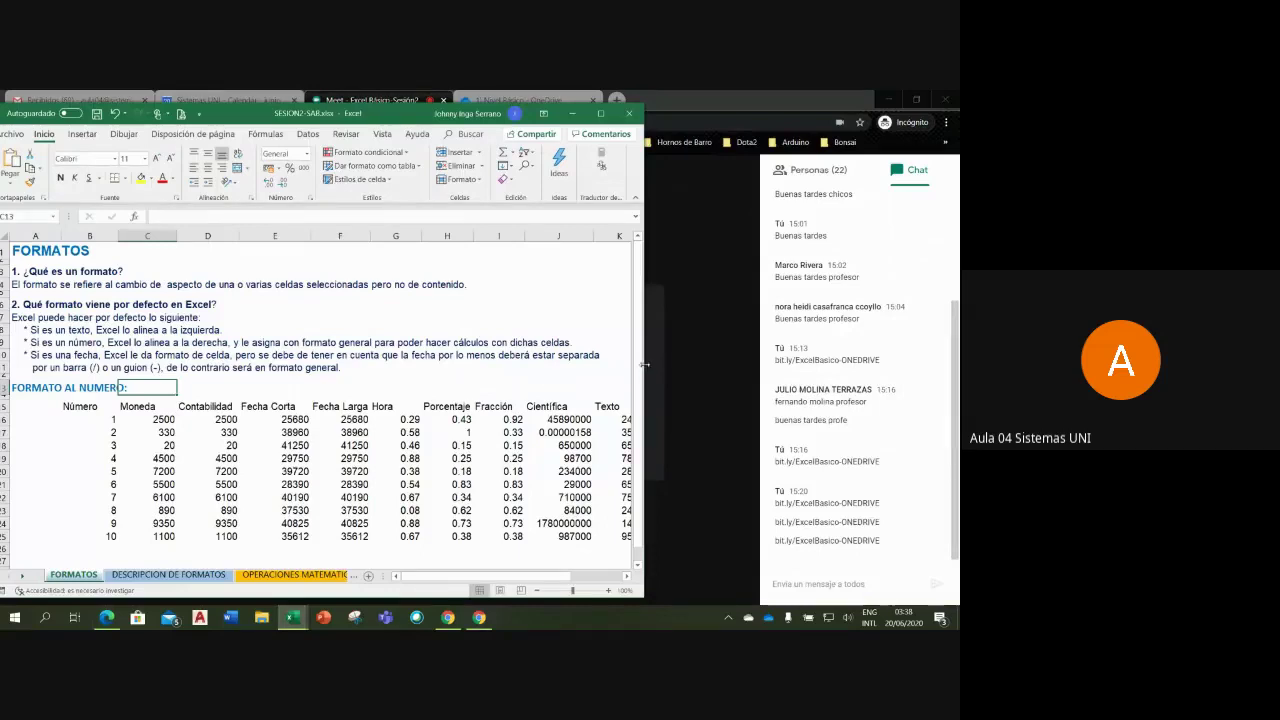
# Step: Widen the workbook window to reveal column L and zoom in on the FORMATOS sheet
pyautogui.moveTo(644, 369); pyautogui.dragTo(722, 364)
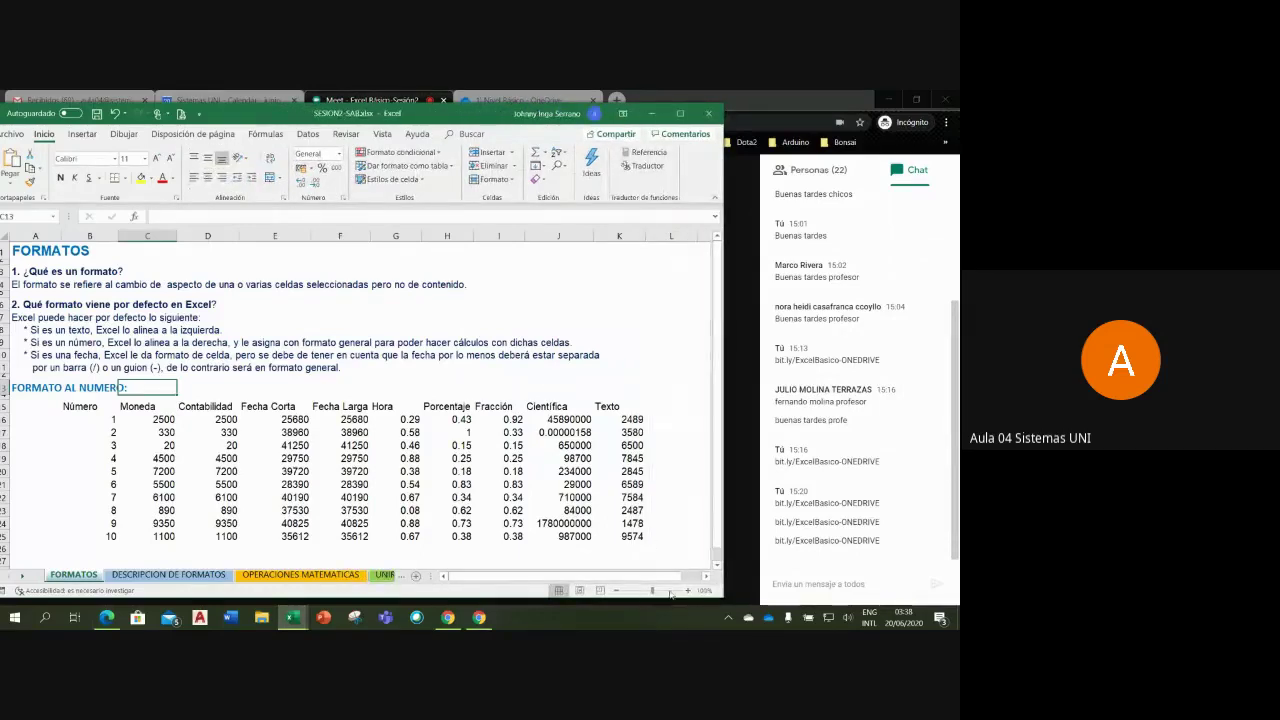
pyautogui.click(688, 590)
pyautogui.click(688, 590)
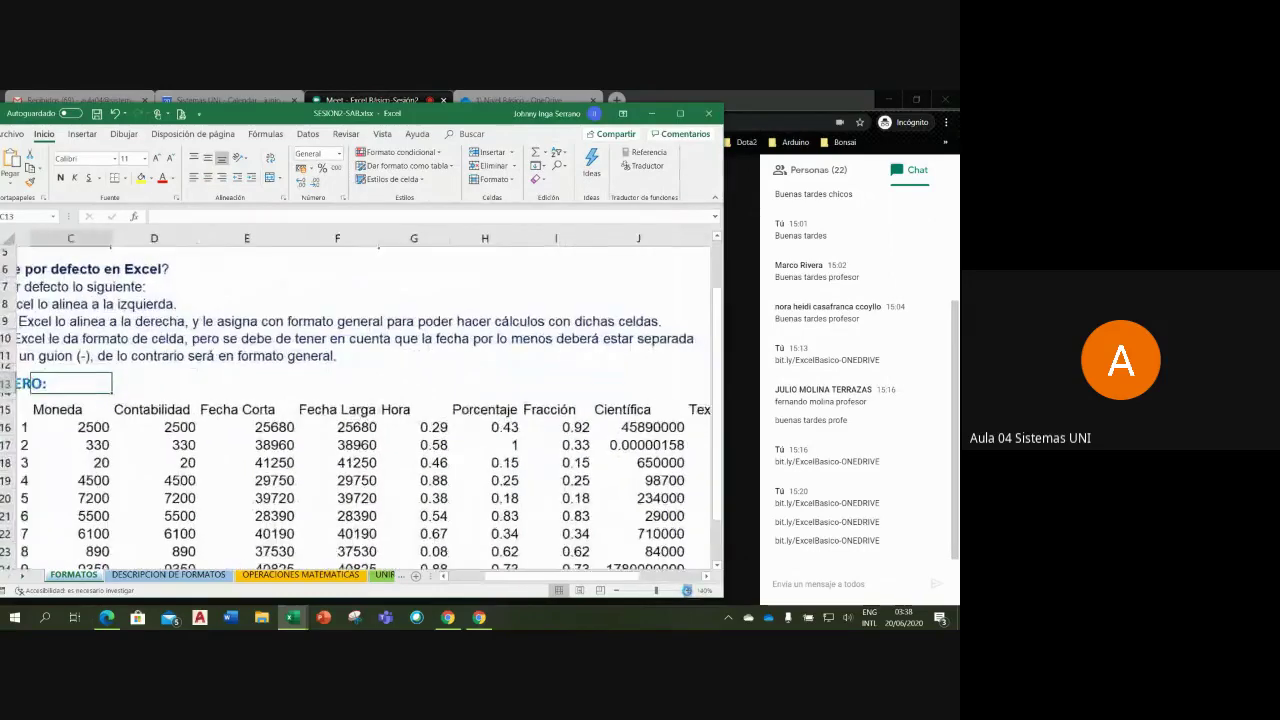
pyautogui.click(143, 384)
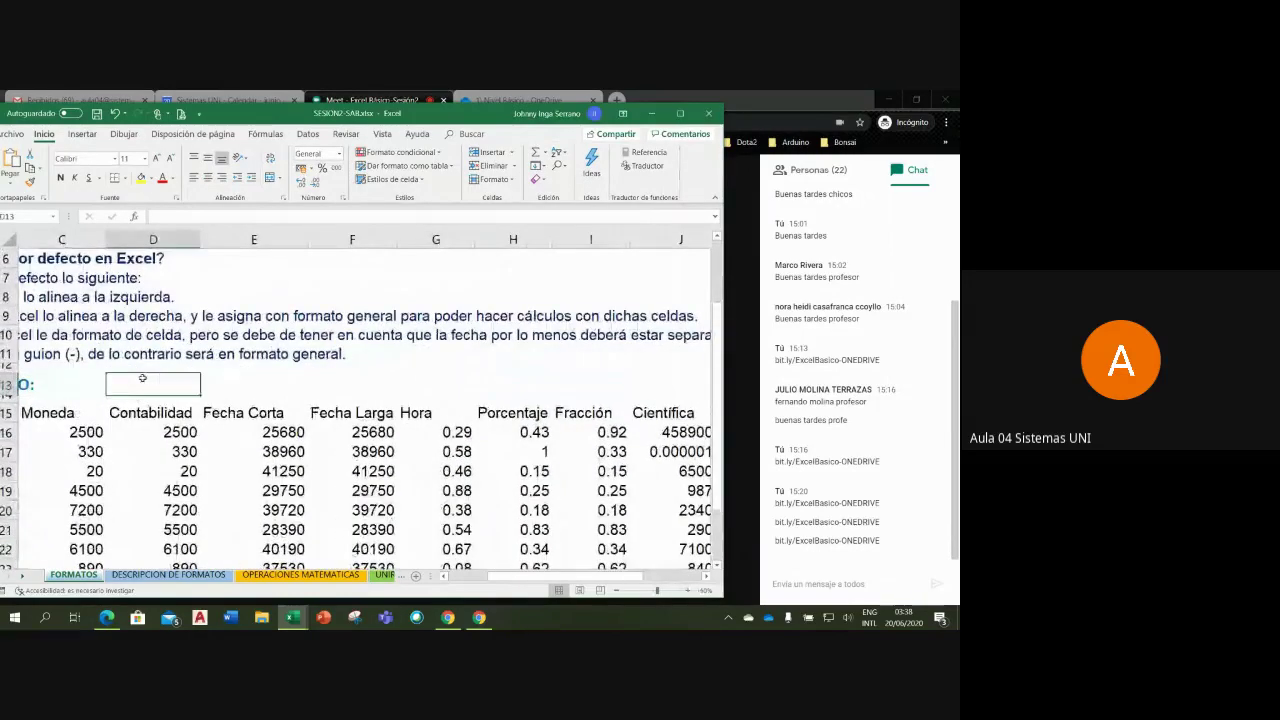
pyautogui.click(445, 580)
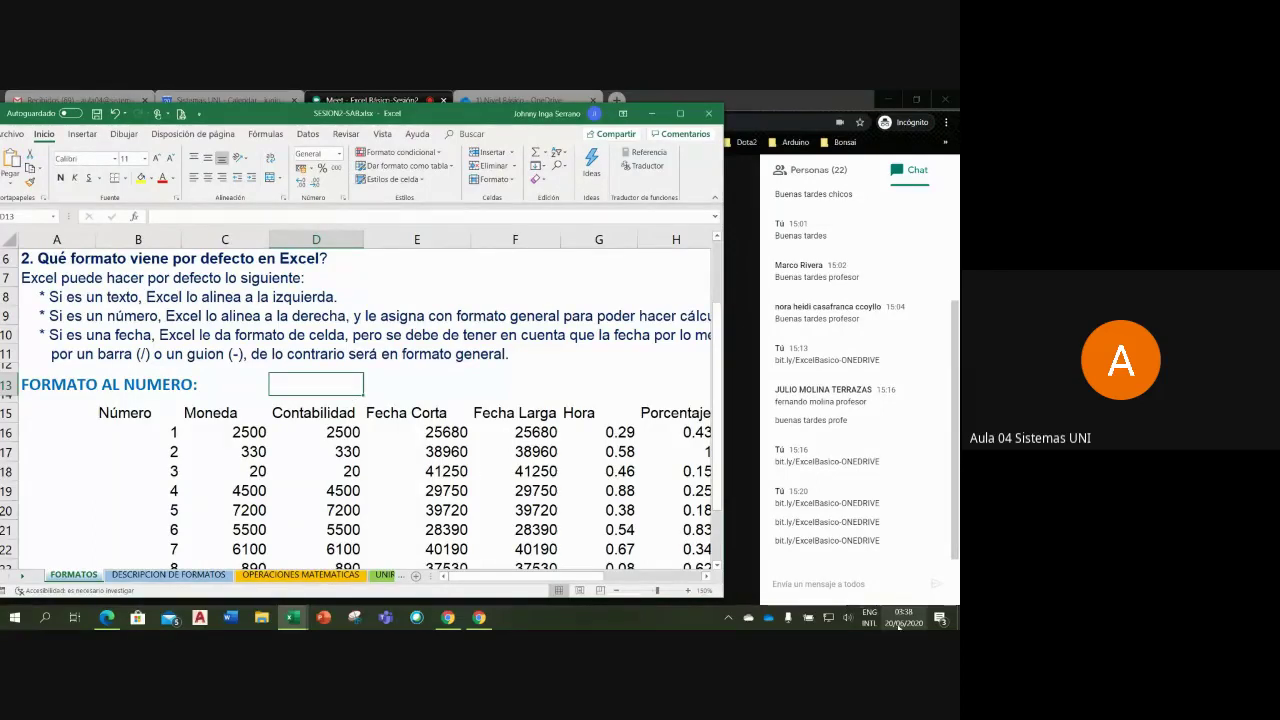
# Step: Enter 20062020 in D13, 20/06/2020 in E13 and 20-06-2020 in F13
pyautogui.write('2')
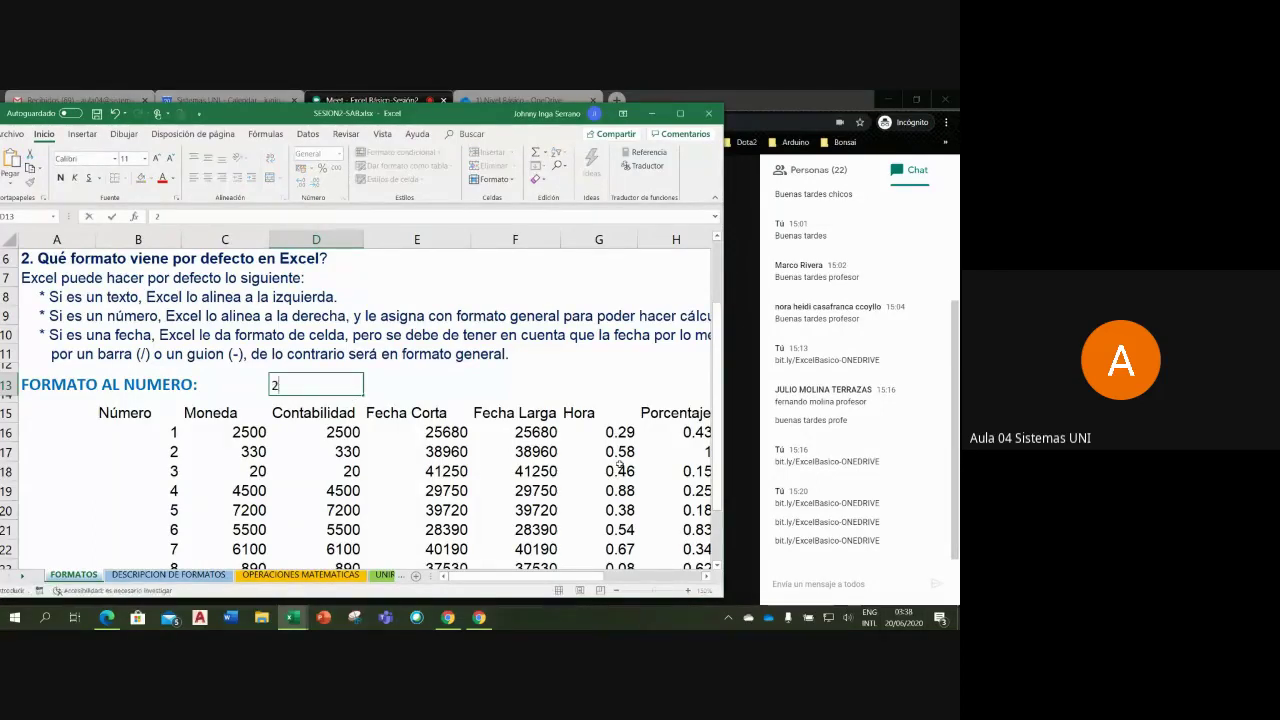
pyautogui.write('006')
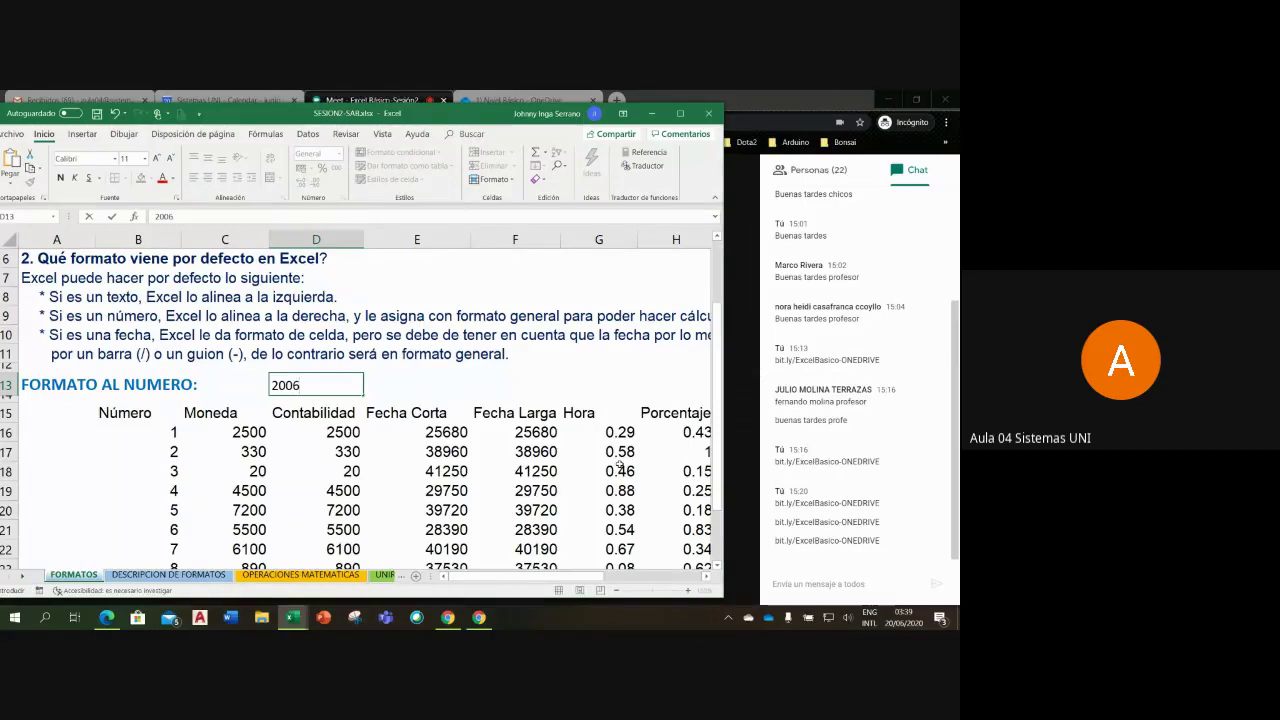
pyautogui.write('2020')
pyautogui.press('Return')
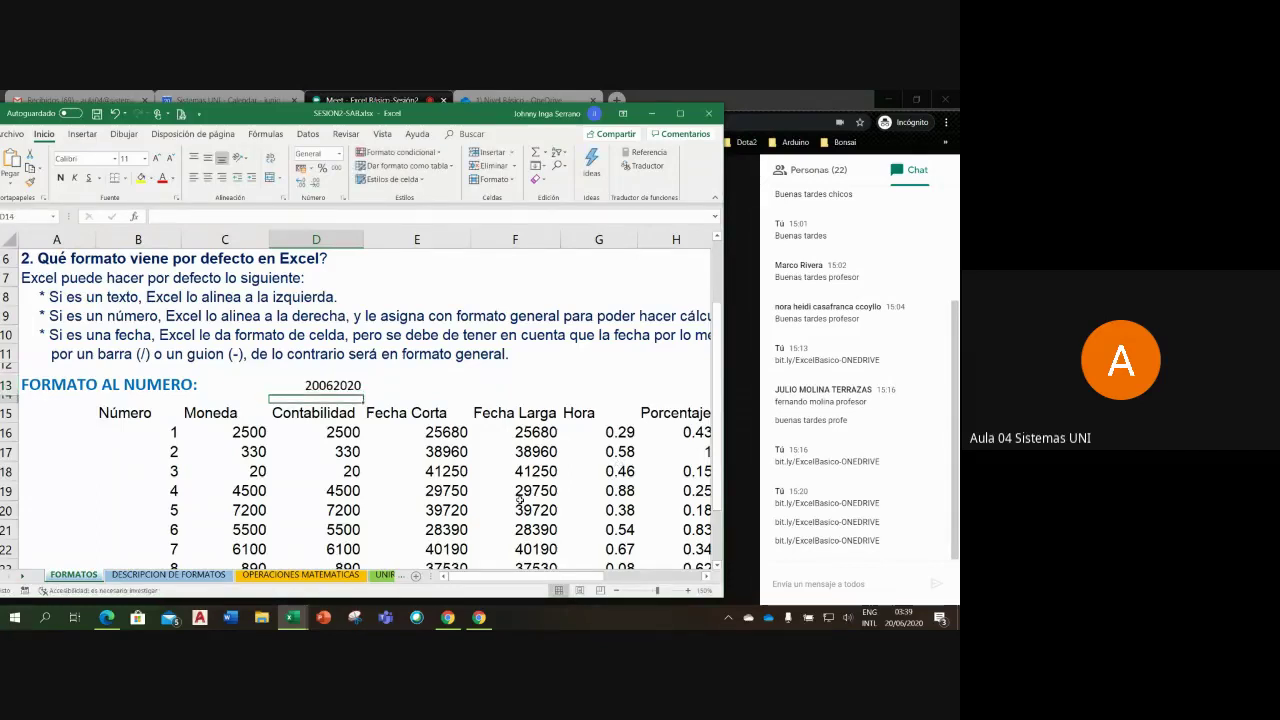
pyautogui.press('Up')
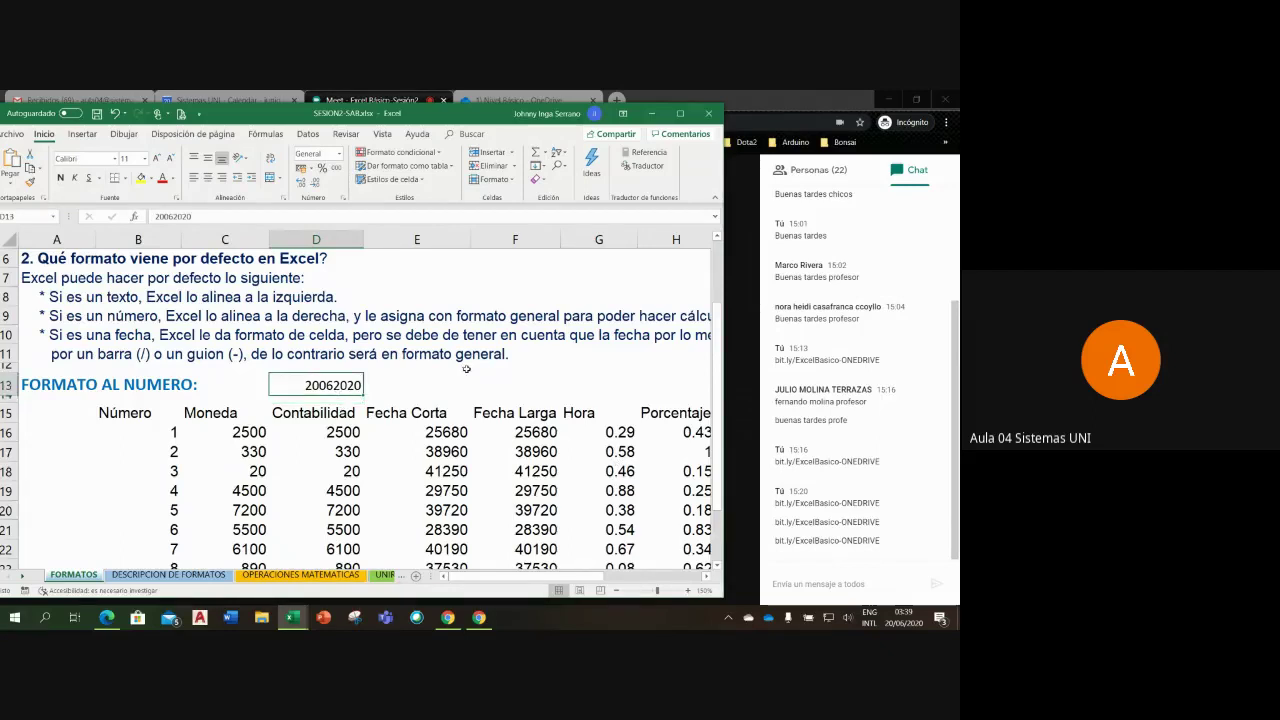
pyautogui.click(397, 386)
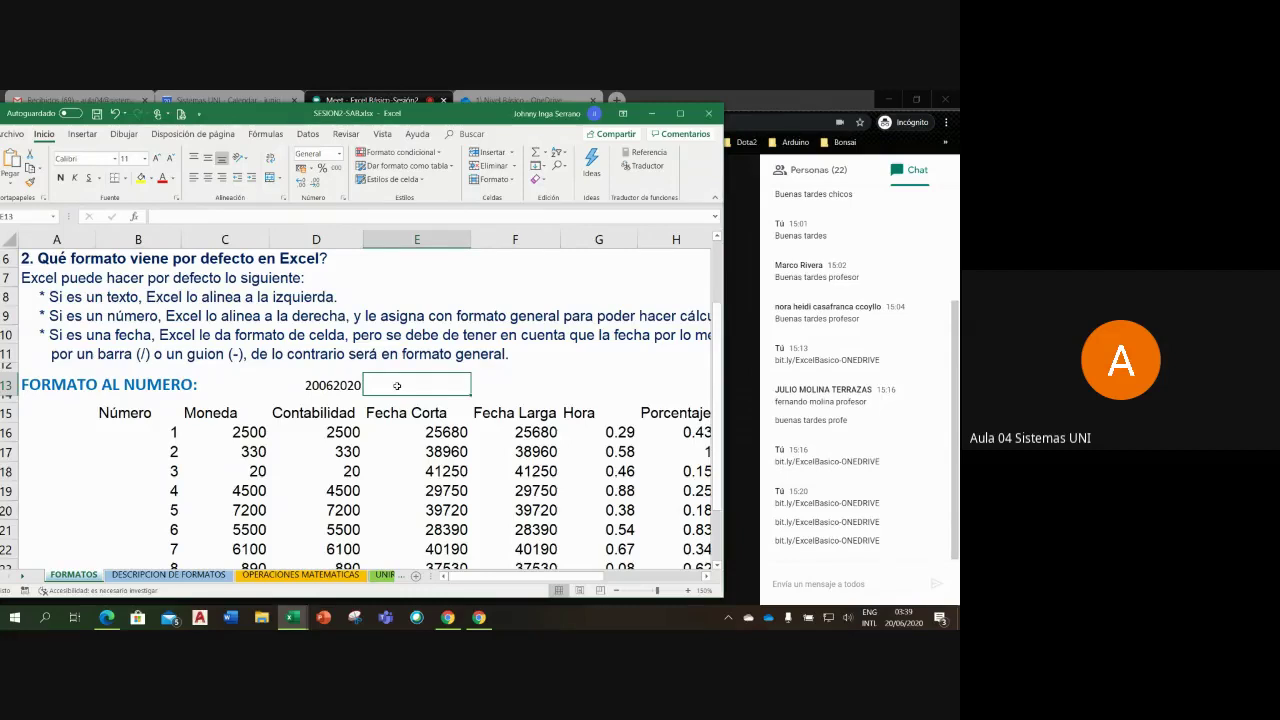
pyautogui.write('20/')
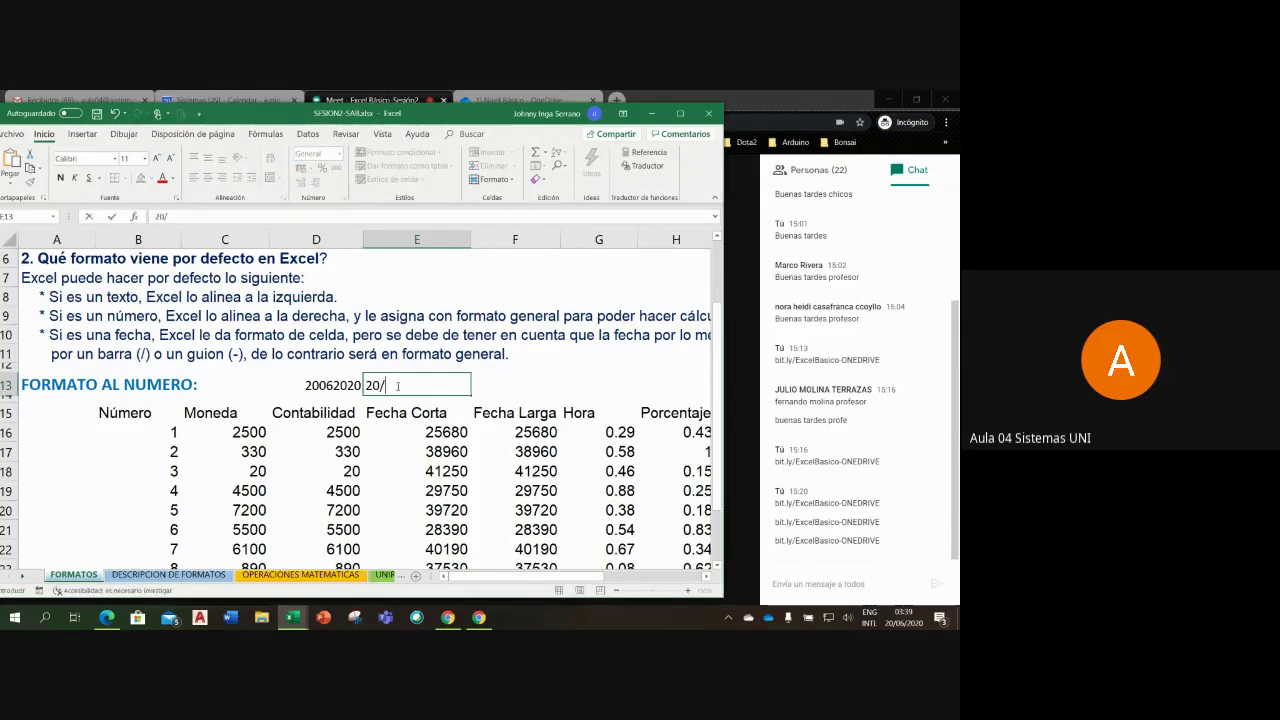
pyautogui.write('06/')
pyautogui.write('2020')
pyautogui.press('Return')
pyautogui.click(396, 385)
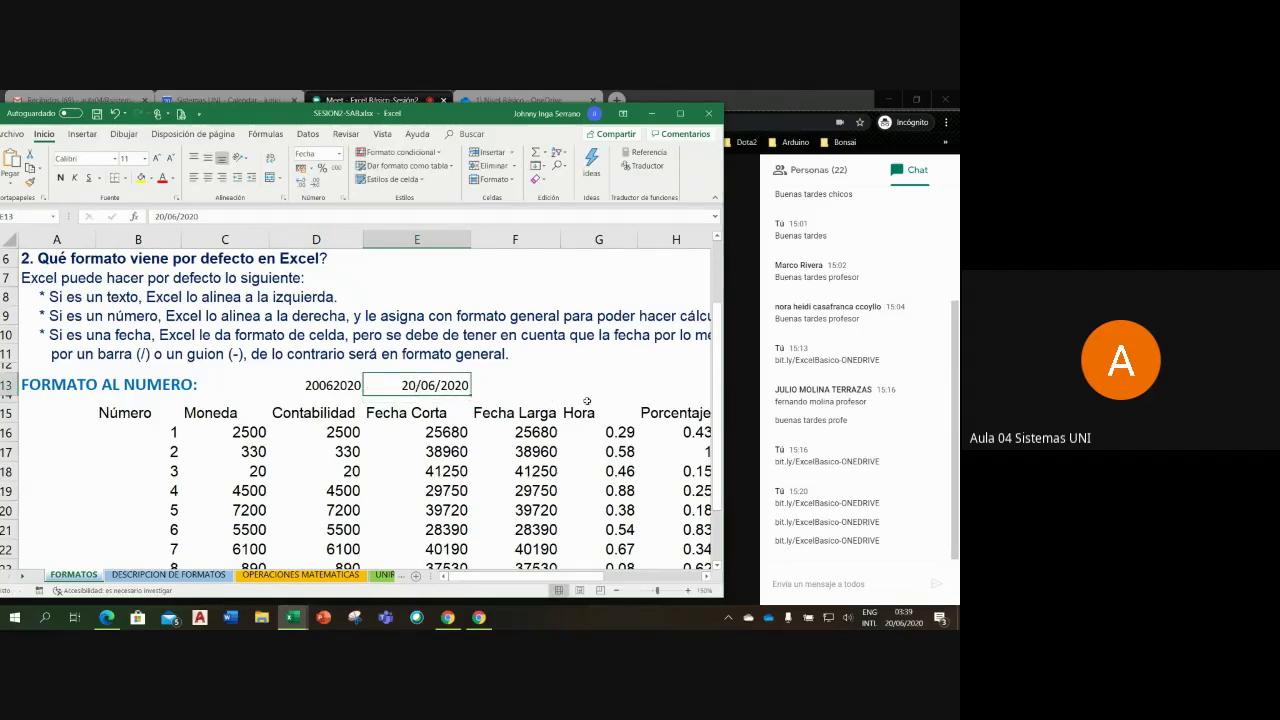
pyautogui.click(517, 388)
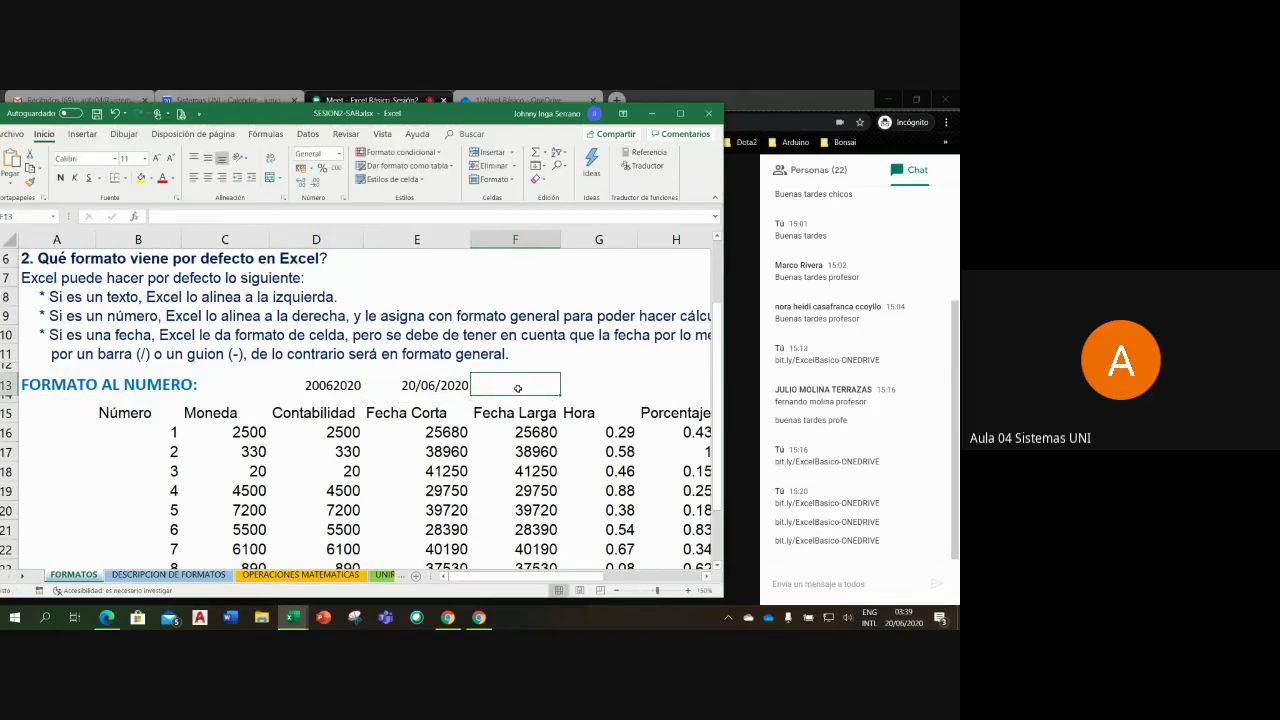
pyautogui.write('20-')
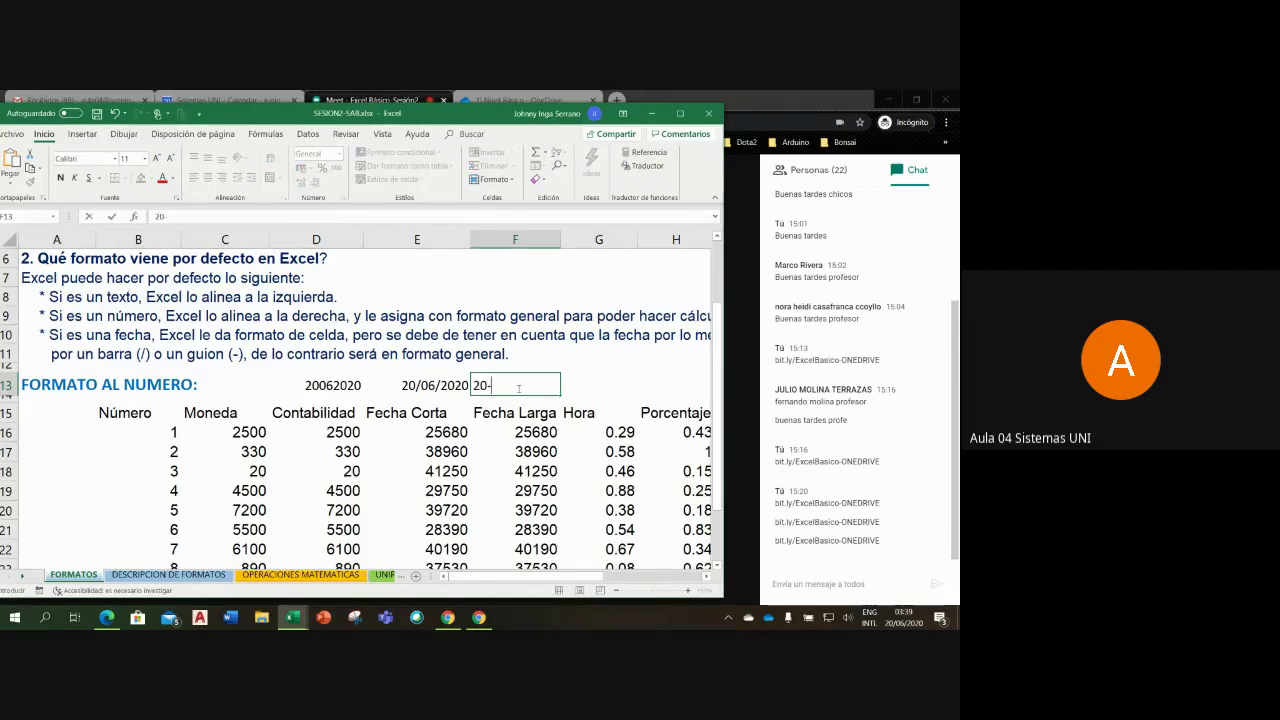
pyautogui.write('06-')
pyautogui.write('2020')
pyautogui.press('Return')
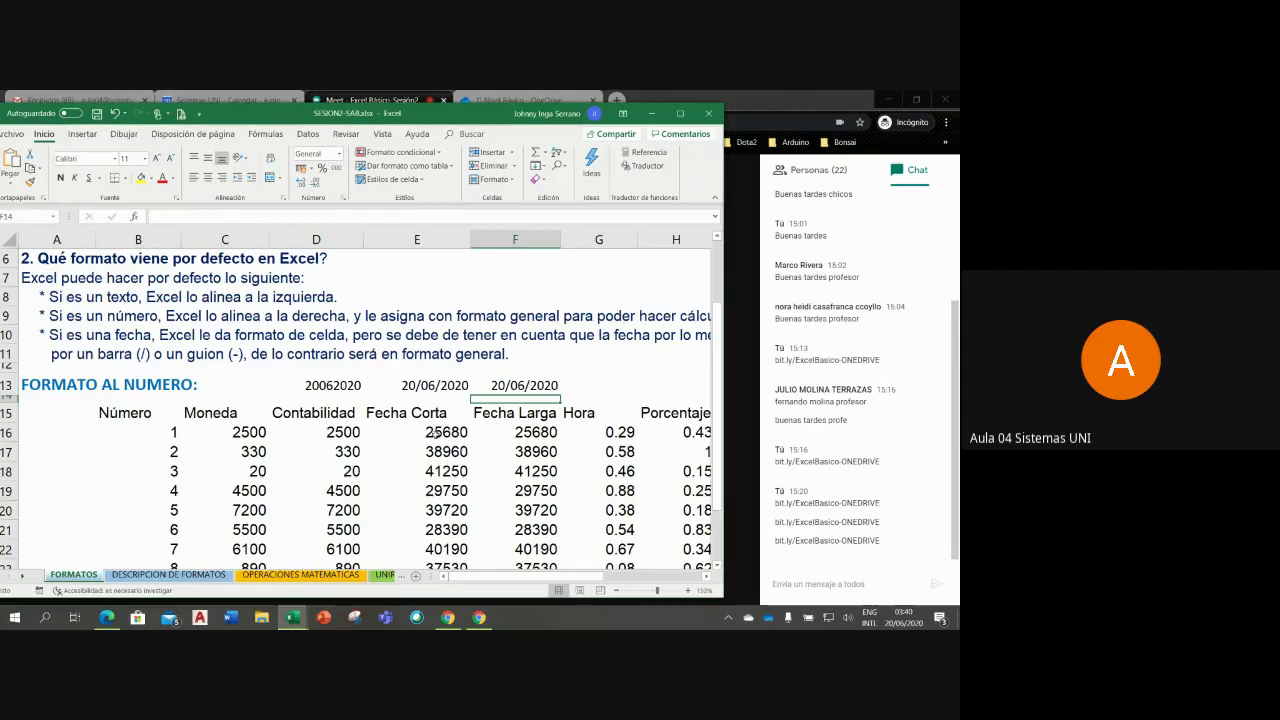
pyautogui.moveTo(431, 433)
pyautogui.mouseDown()
pyautogui.moveTo(519, 432)
pyautogui.moveTo(521, 512)
pyautogui.mouseUp()
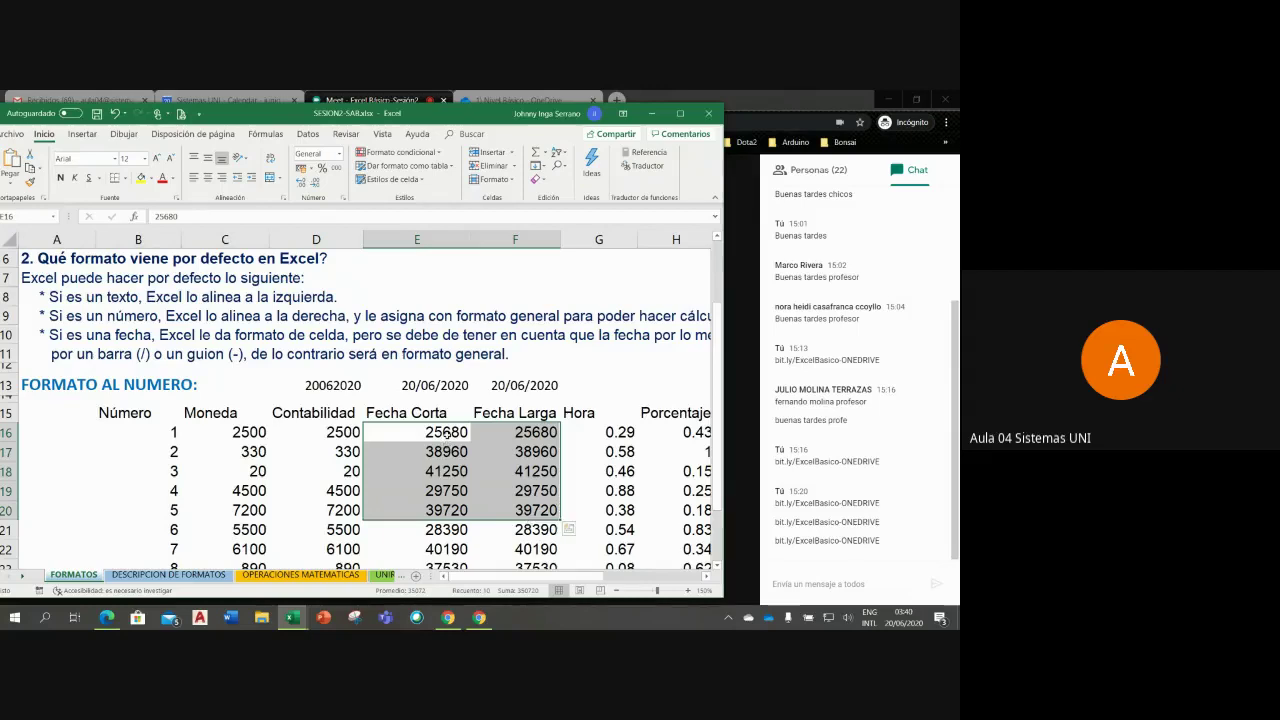
pyautogui.click(446, 434)
pyautogui.click(530, 433)
pyautogui.click(537, 453)
pyautogui.click(446, 471)
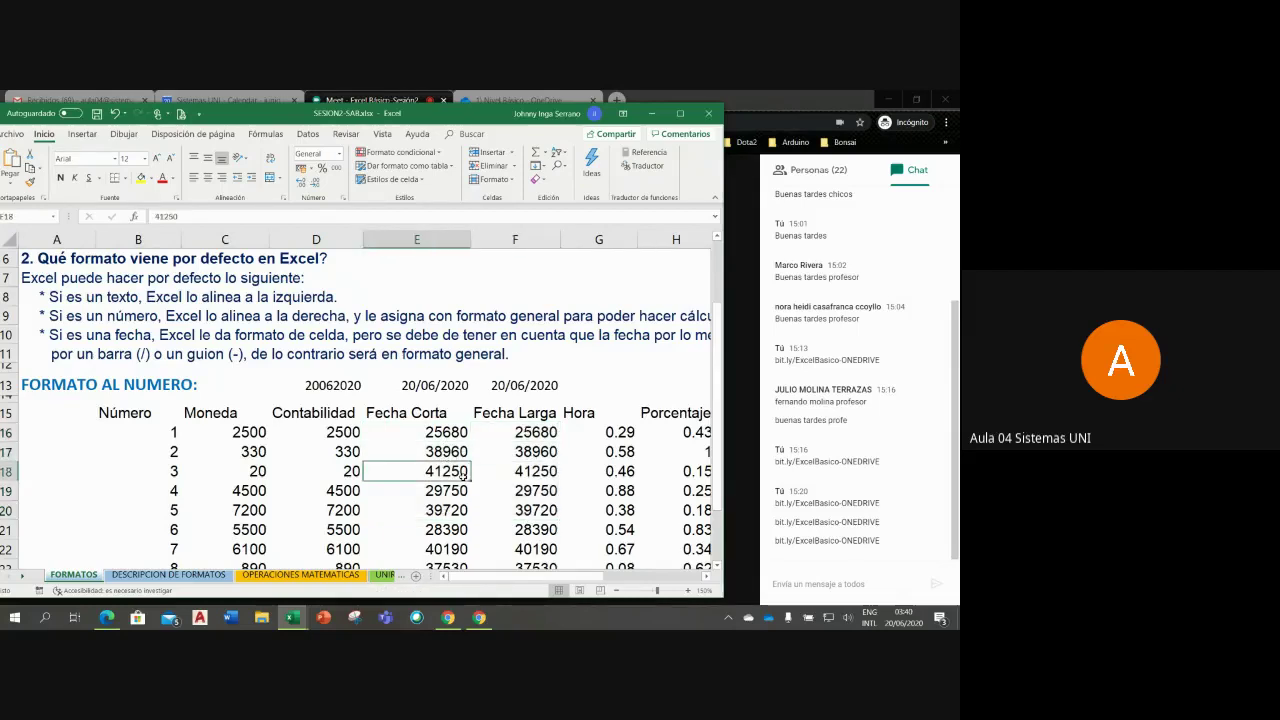
pyautogui.click(535, 471)
pyautogui.click(450, 433)
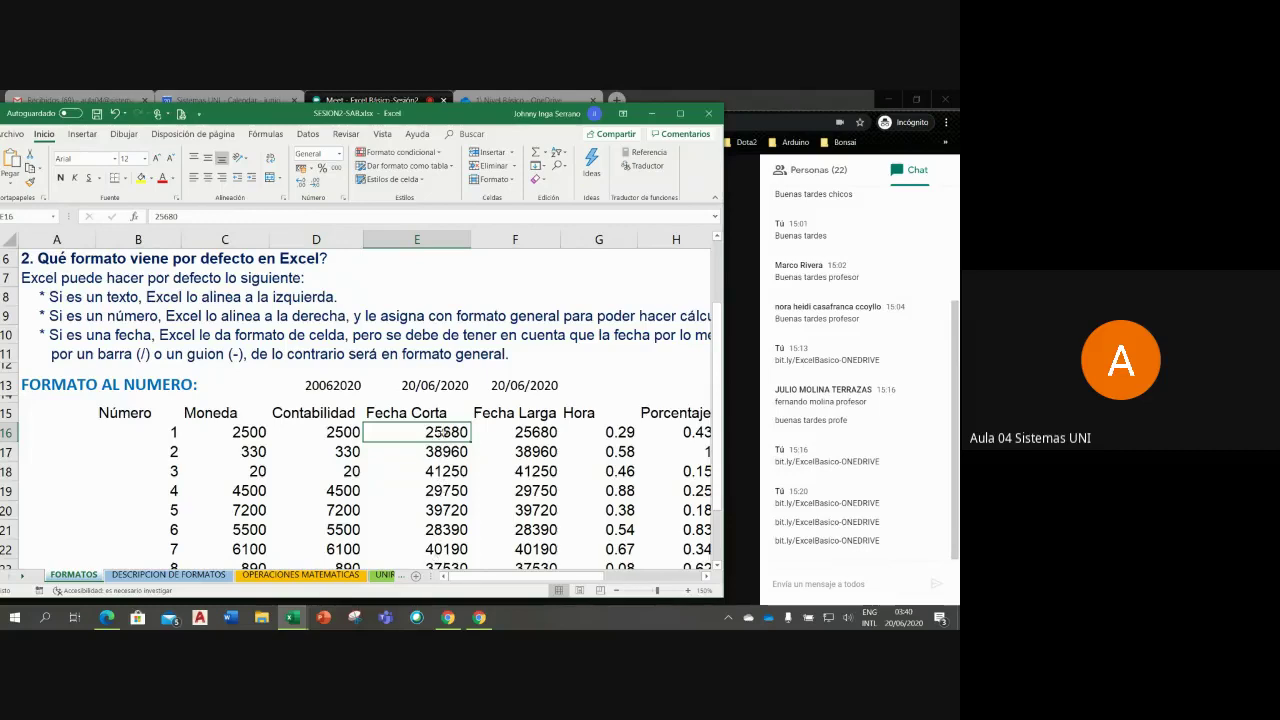
pyautogui.press('F2')
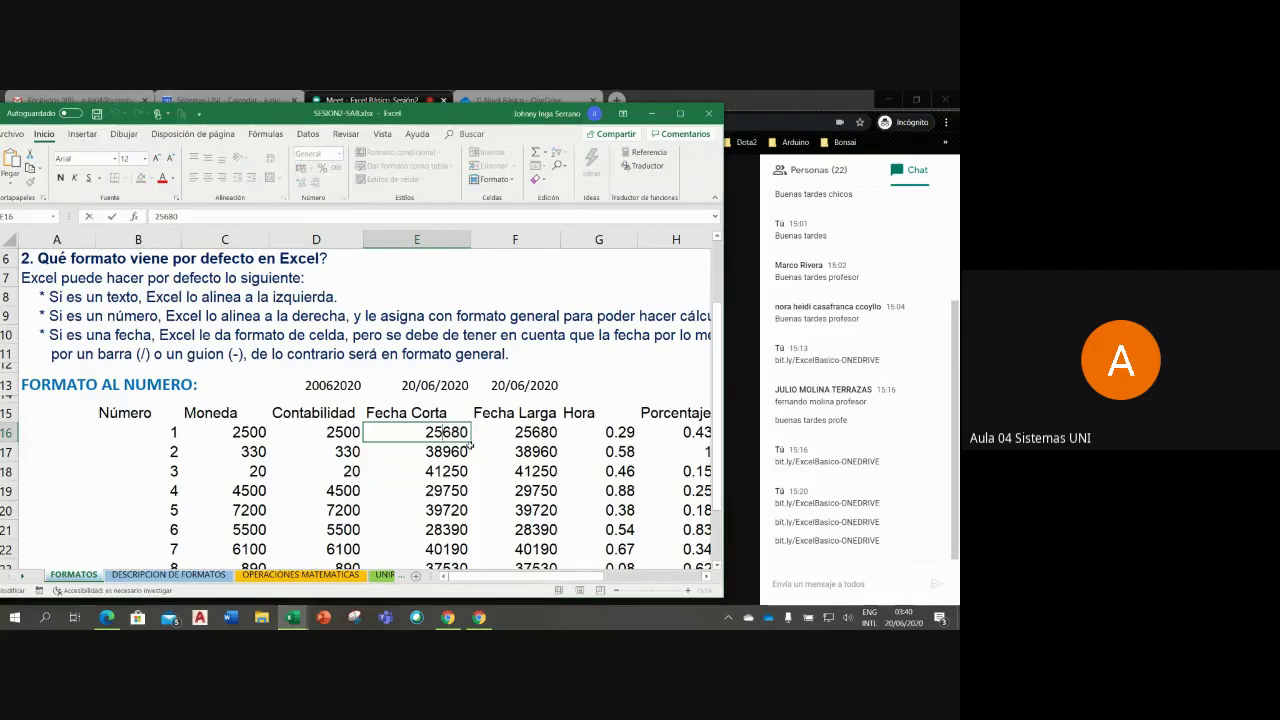
pyautogui.write('/')
pyautogui.click(449, 432)
pyautogui.write('/')
pyautogui.press('BackSpace')
pyautogui.press('Left')
pyautogui.press('BackSpace')
pyautogui.press('Return')
pyautogui.click(309, 384)
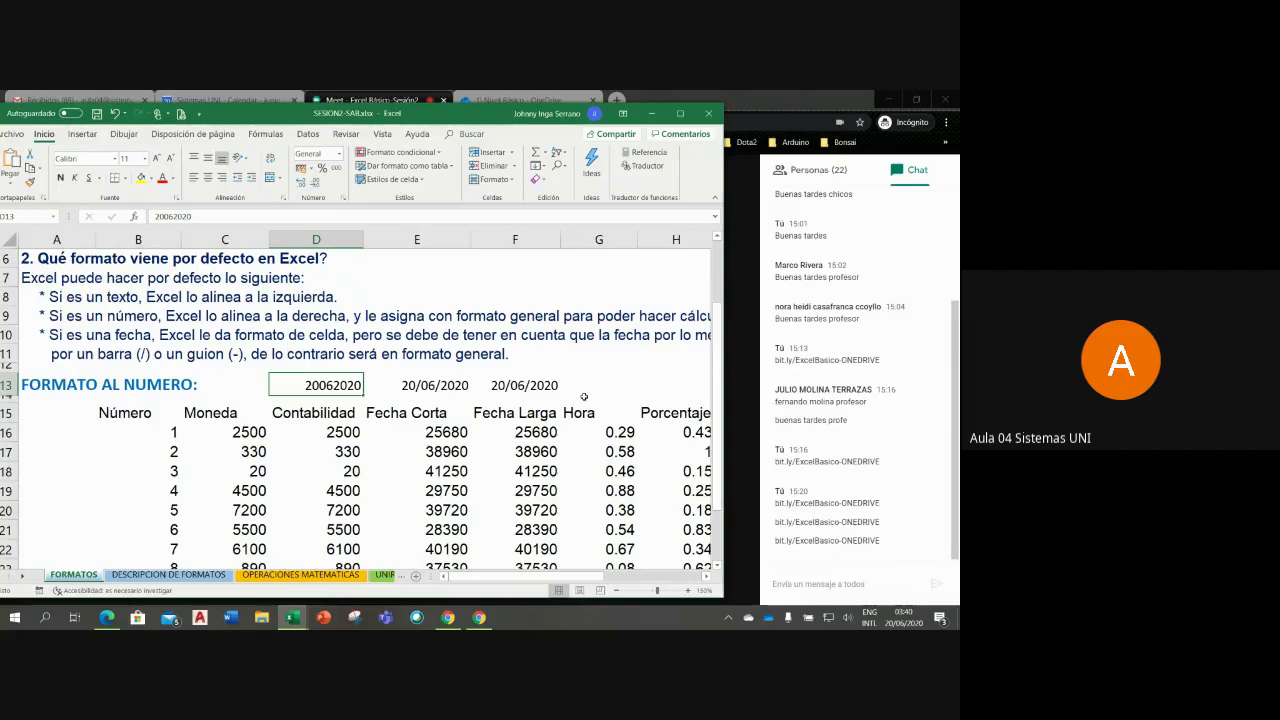
# Step: Format B16:B25 as Número so the values read 1.00 through 10.00
pyautogui.click(141, 432)
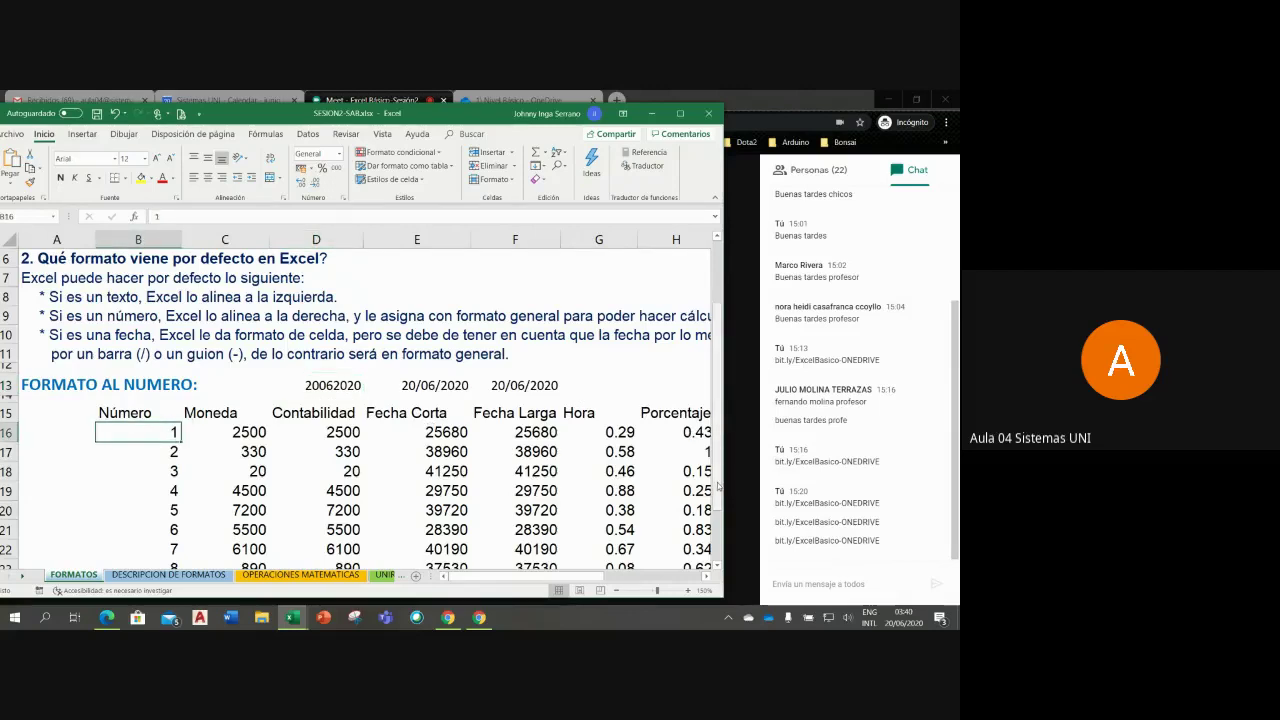
pyautogui.moveTo(717, 486); pyautogui.dragTo(714, 556)
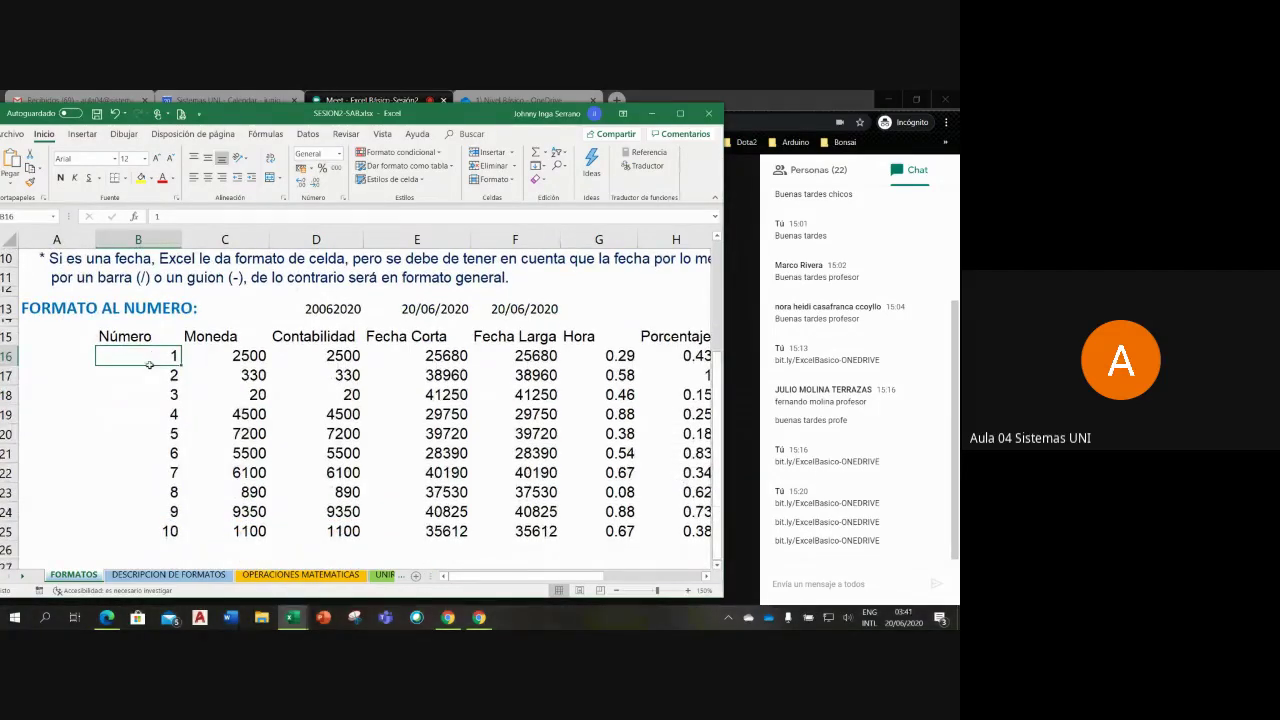
pyautogui.moveTo(150, 360); pyautogui.dragTo(170, 523)
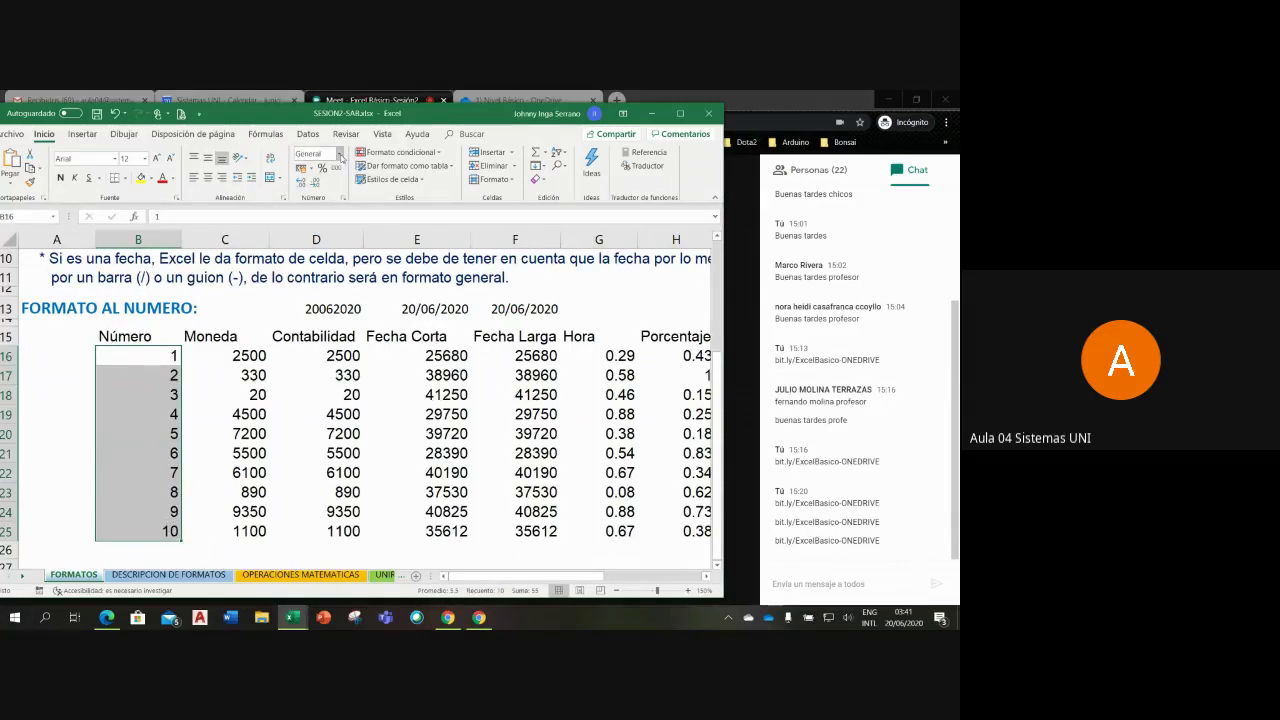
pyautogui.click(339, 153)
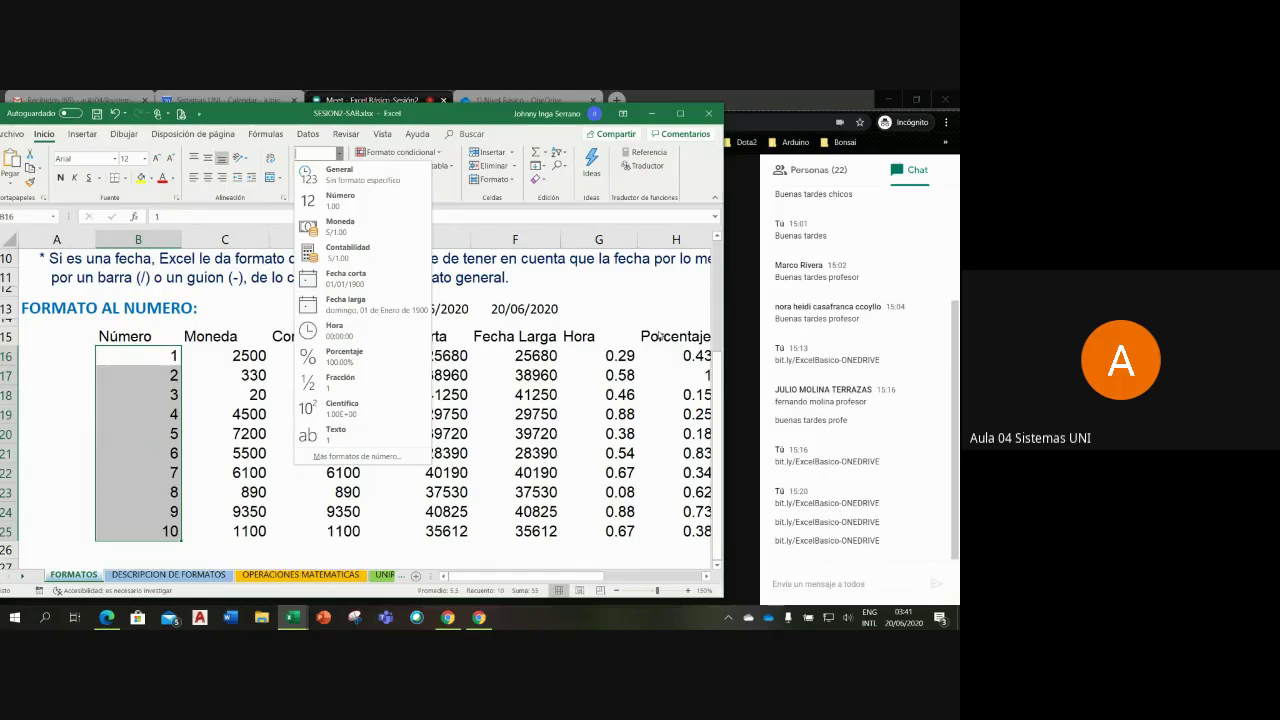
pyautogui.click(369, 210)
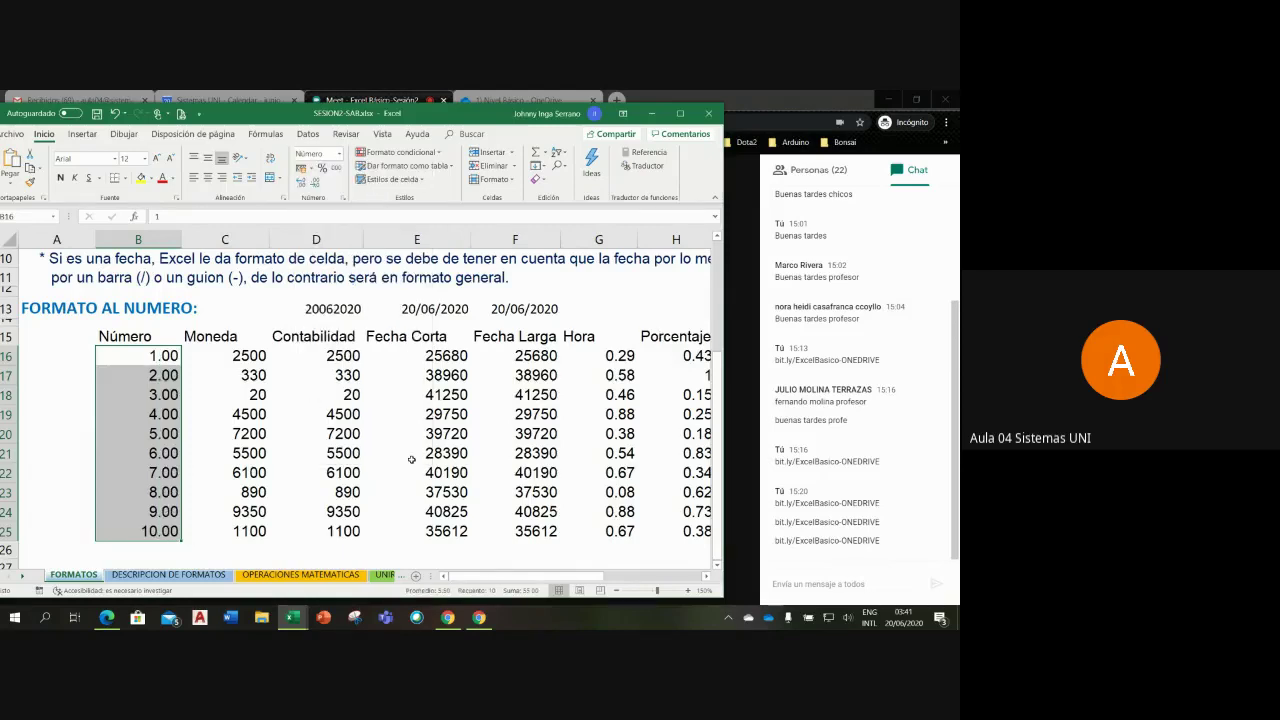
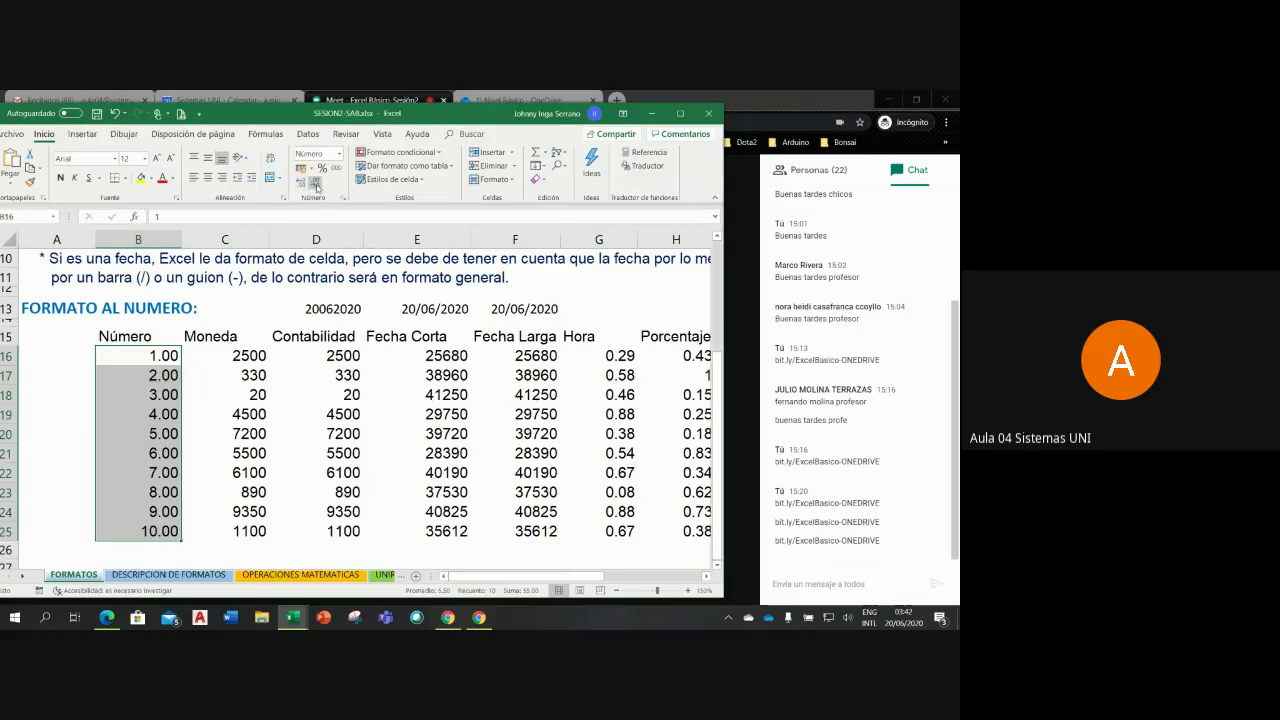
# Step: Step the Número values' decimals down, up and back down, ending at one decimal place
pyautogui.click(315, 186)
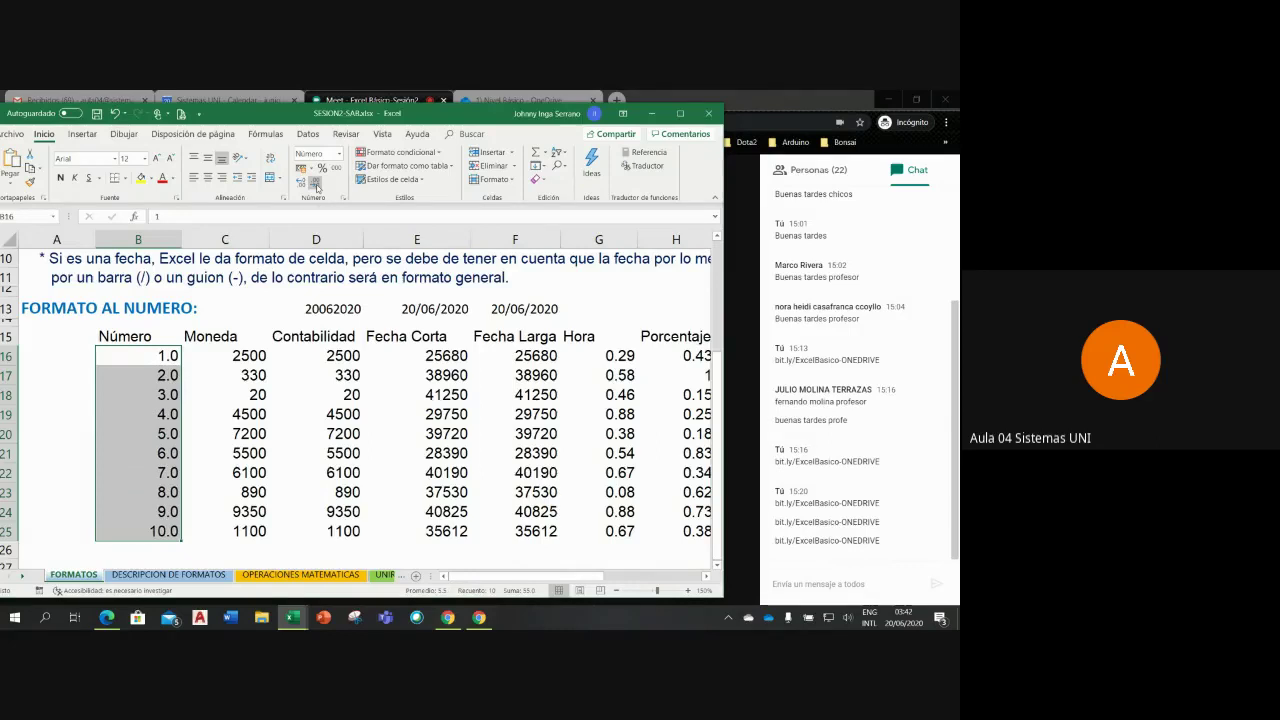
pyautogui.click(315, 186)
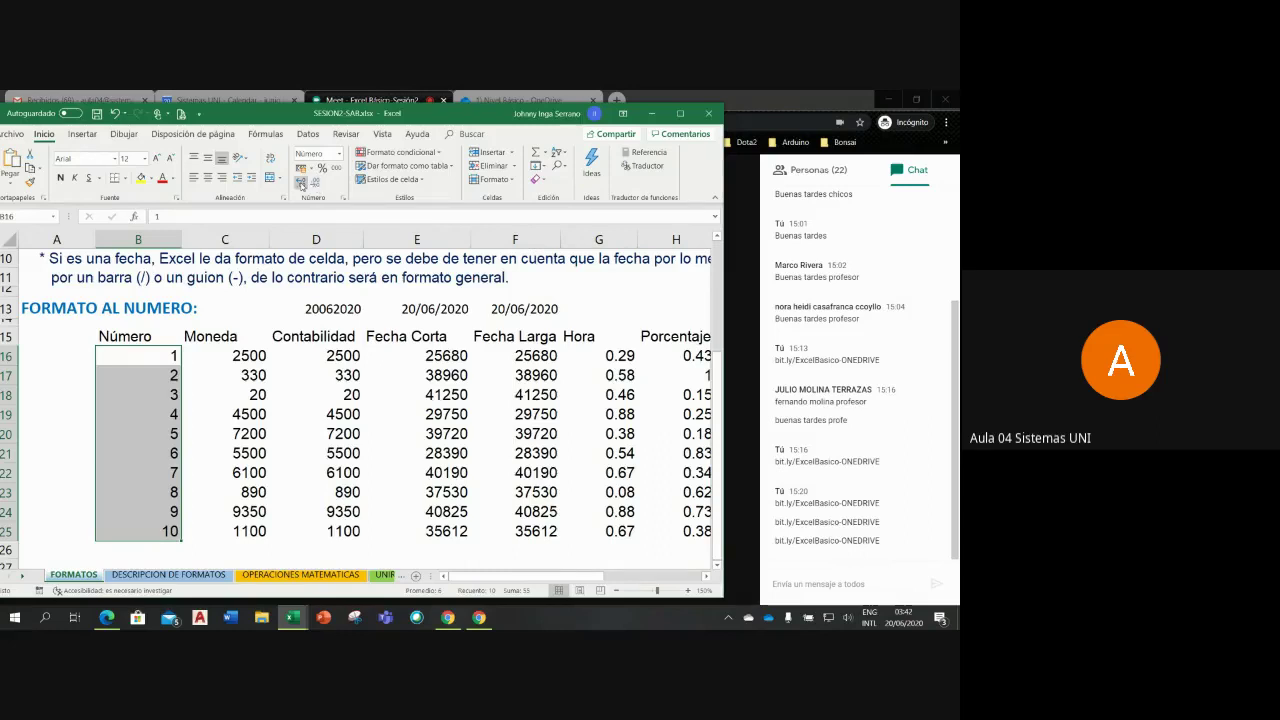
pyautogui.click(301, 185)
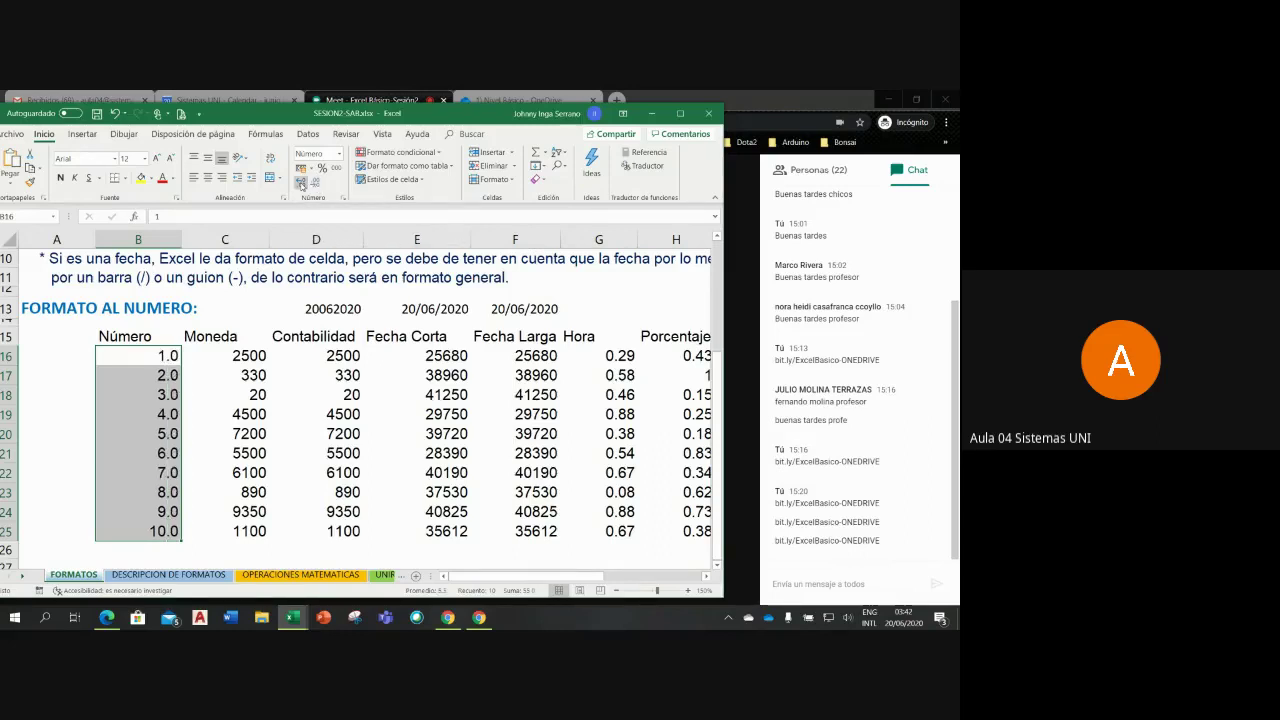
pyautogui.click(301, 185)
pyautogui.click(301, 185)
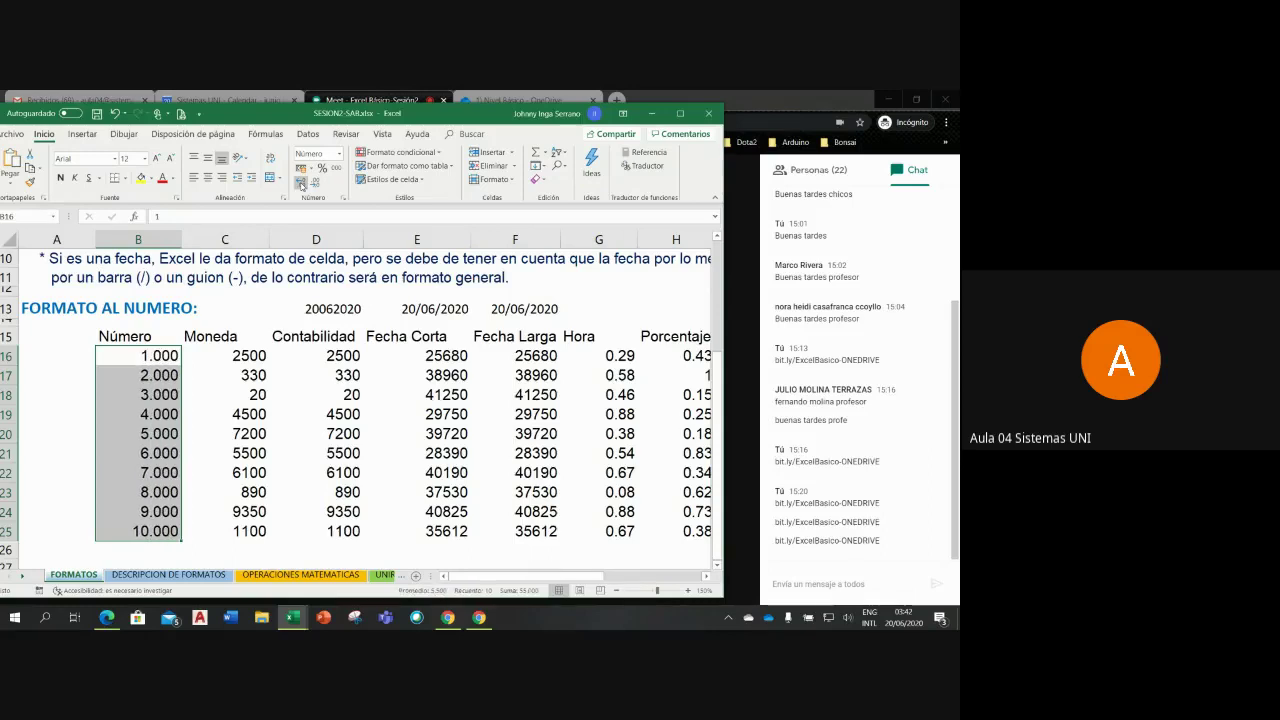
pyautogui.click(301, 185)
pyautogui.click(301, 185)
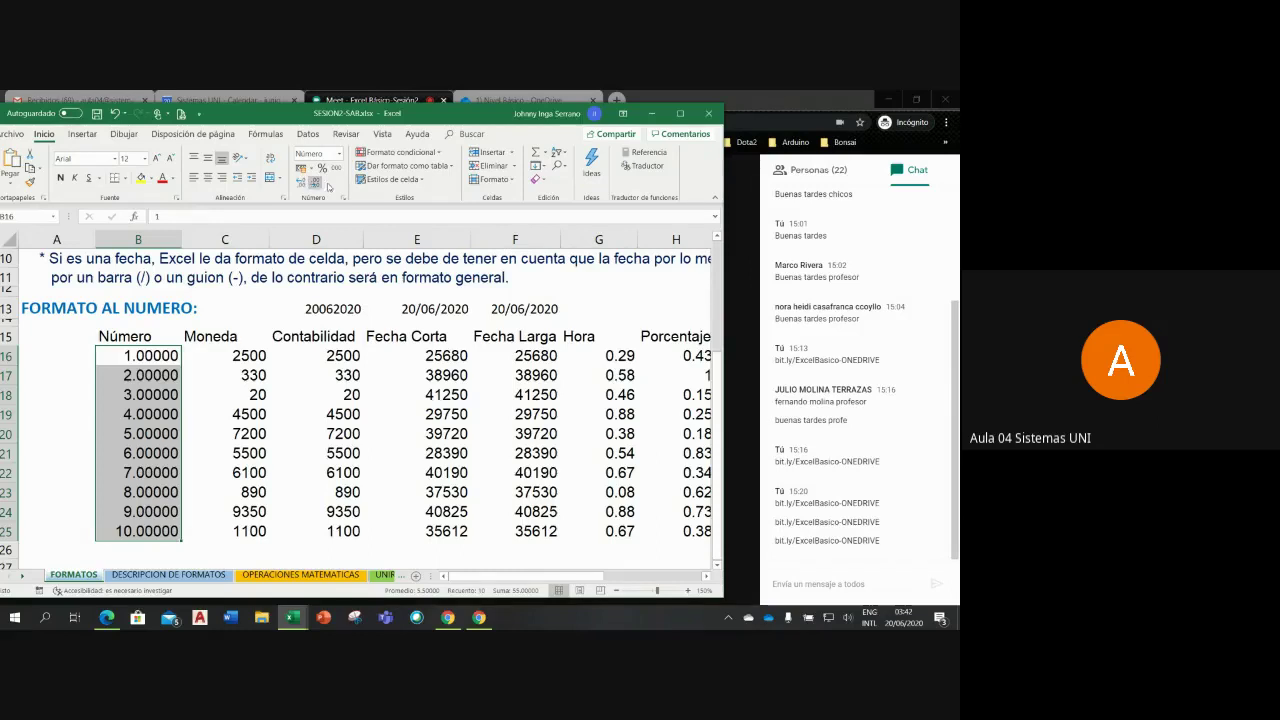
pyautogui.click(318, 187)
pyautogui.click(318, 187)
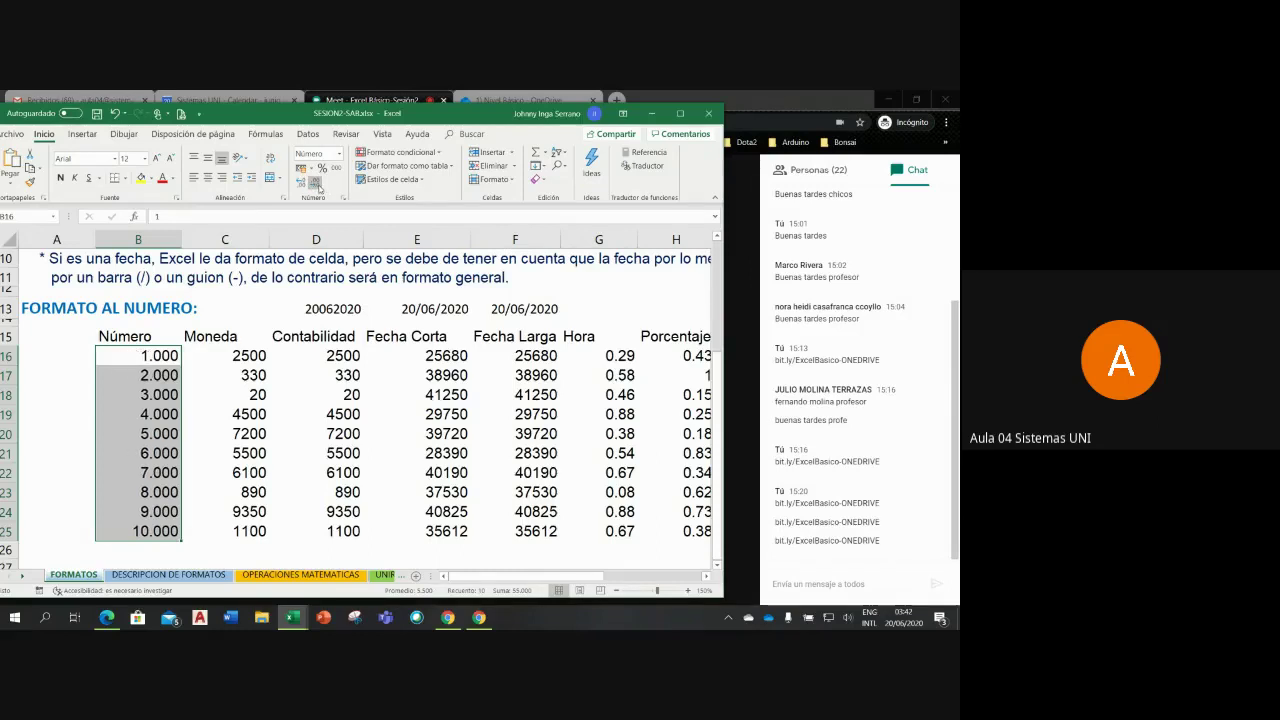
pyautogui.click(318, 187)
pyautogui.click(318, 187)
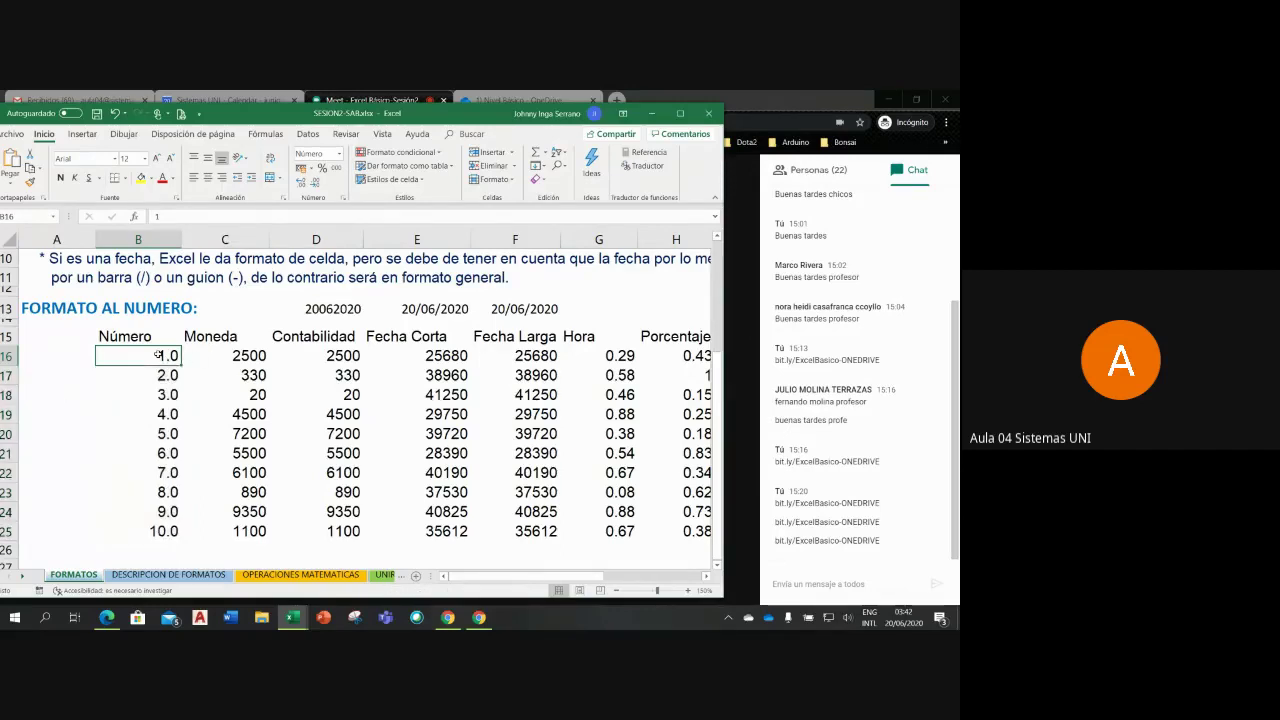
# Step: Show the Número values with two decimals and enter 1.49 in B16
pyautogui.moveTo(158, 355); pyautogui.dragTo(165, 530)
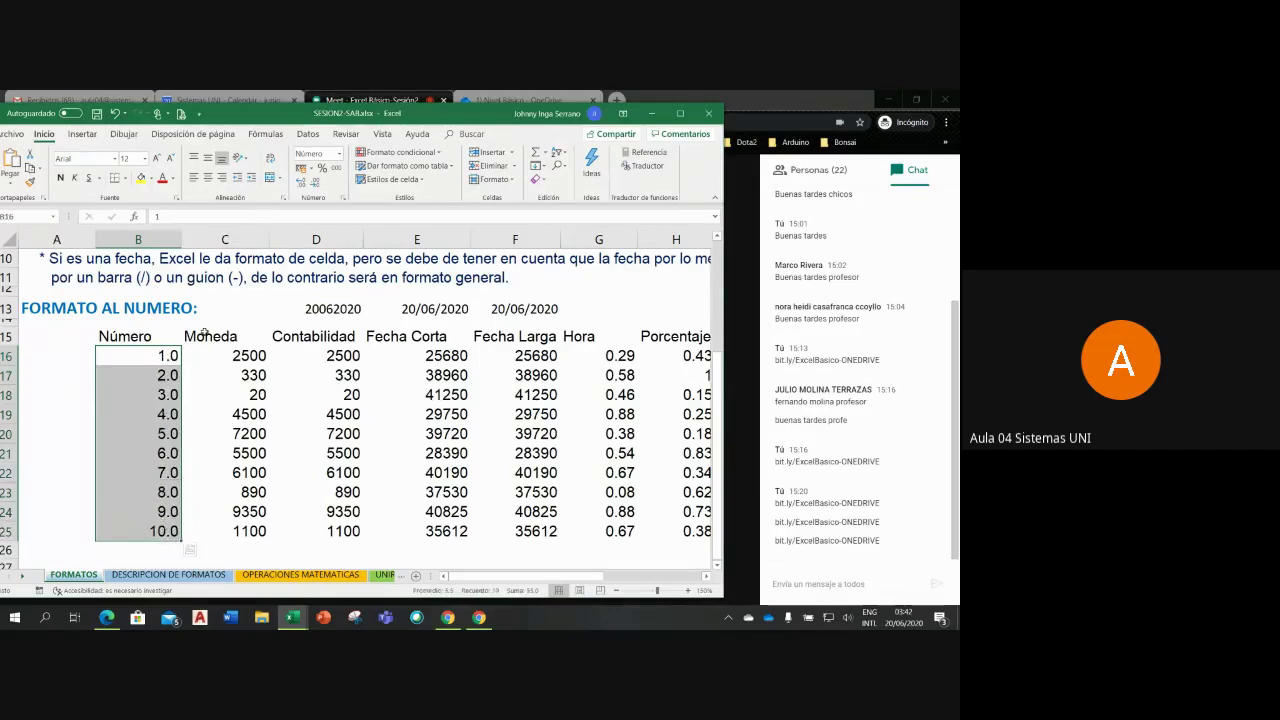
pyautogui.click(308, 184)
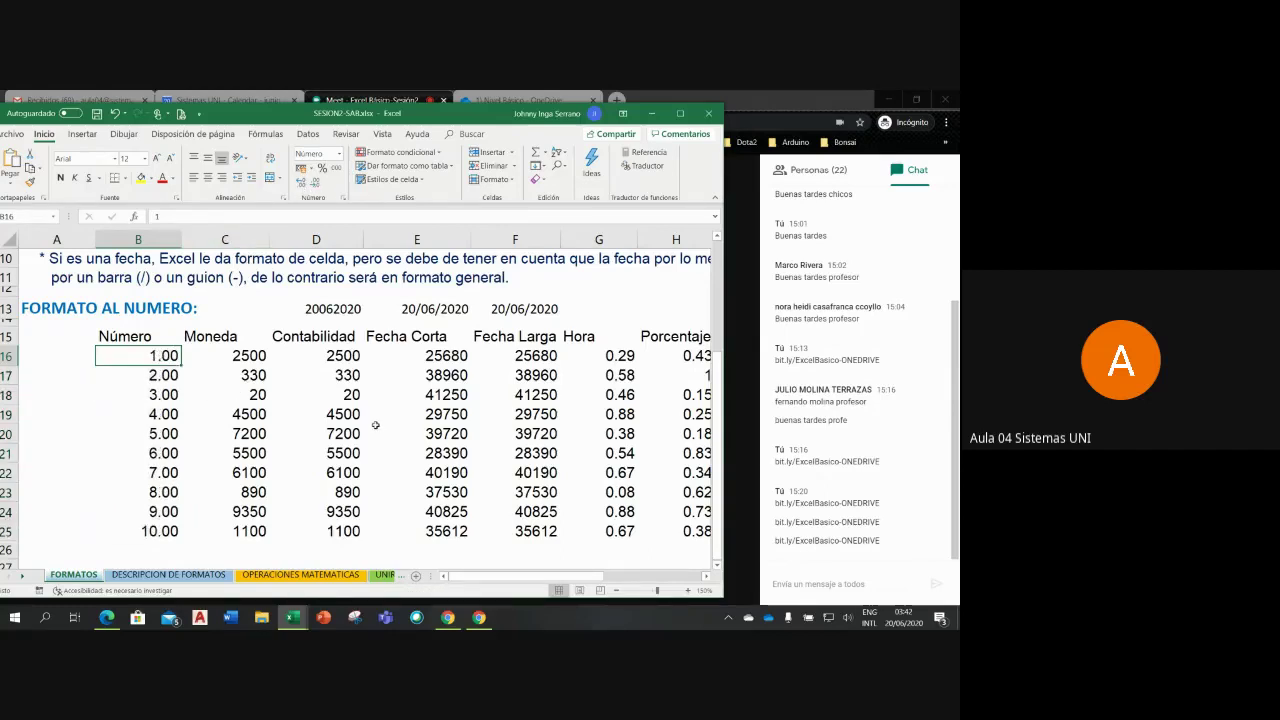
pyautogui.write('1.')
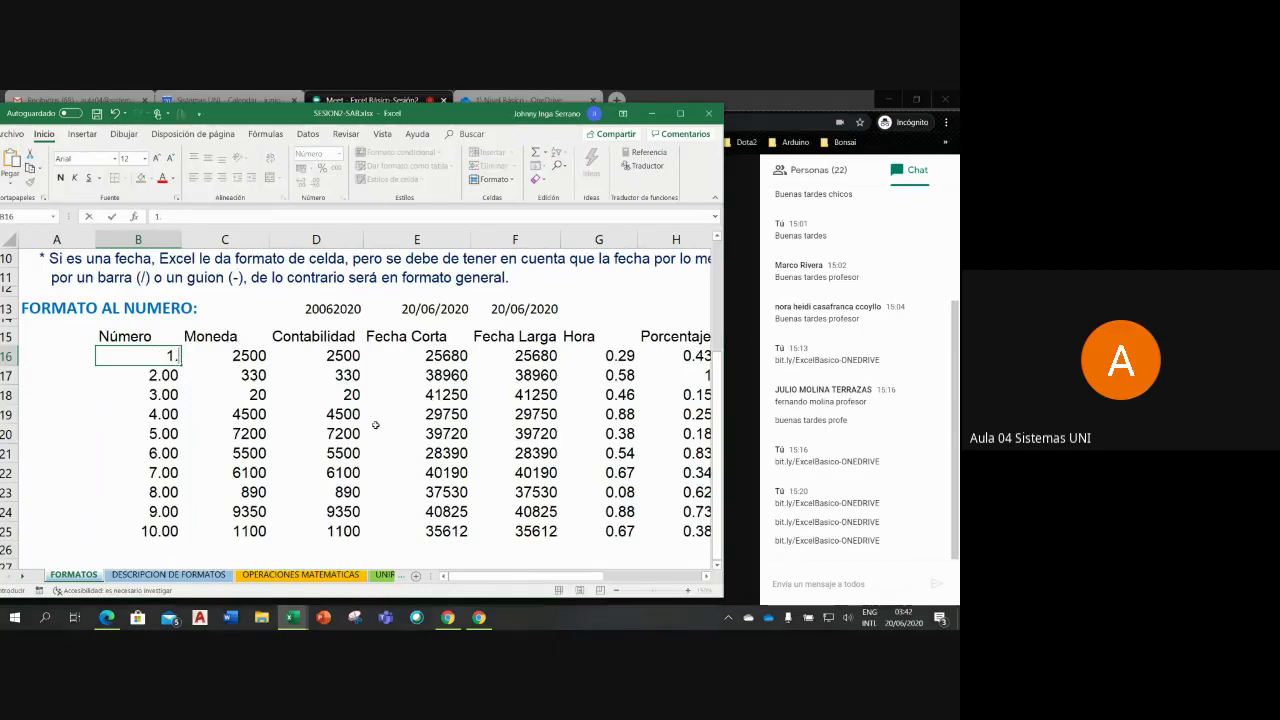
pyautogui.write('49')
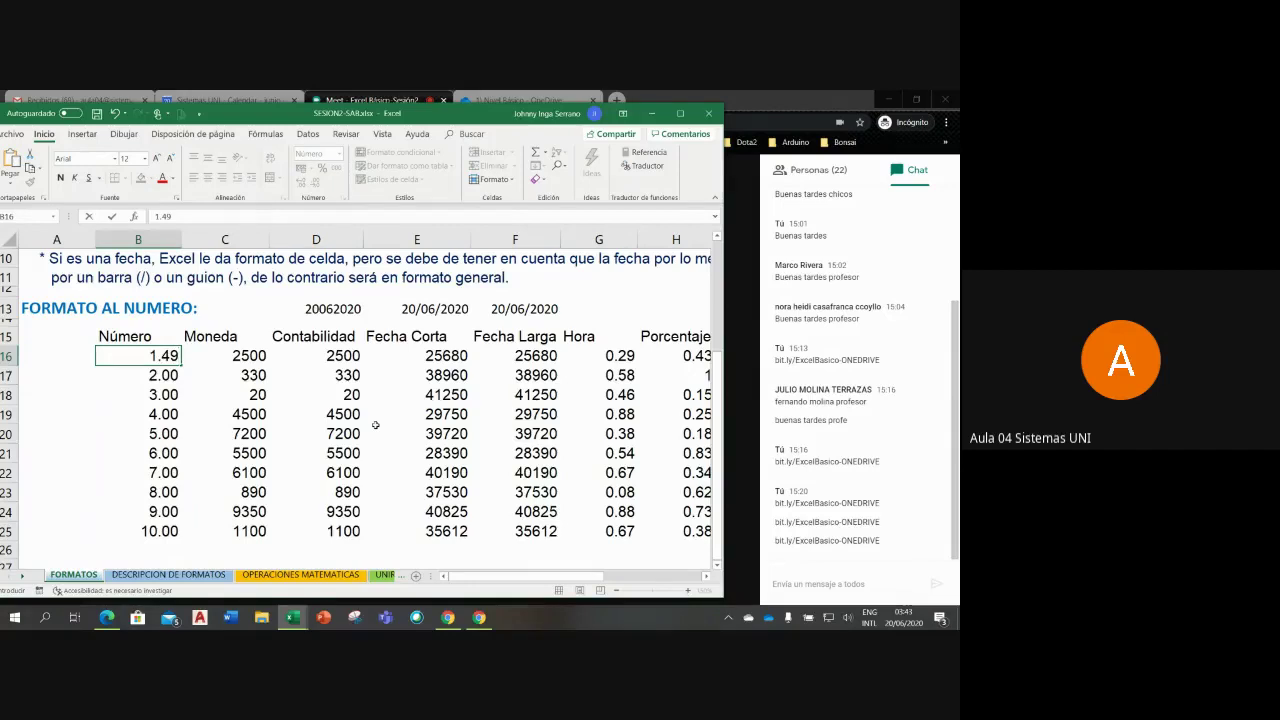
pyautogui.press('Return')
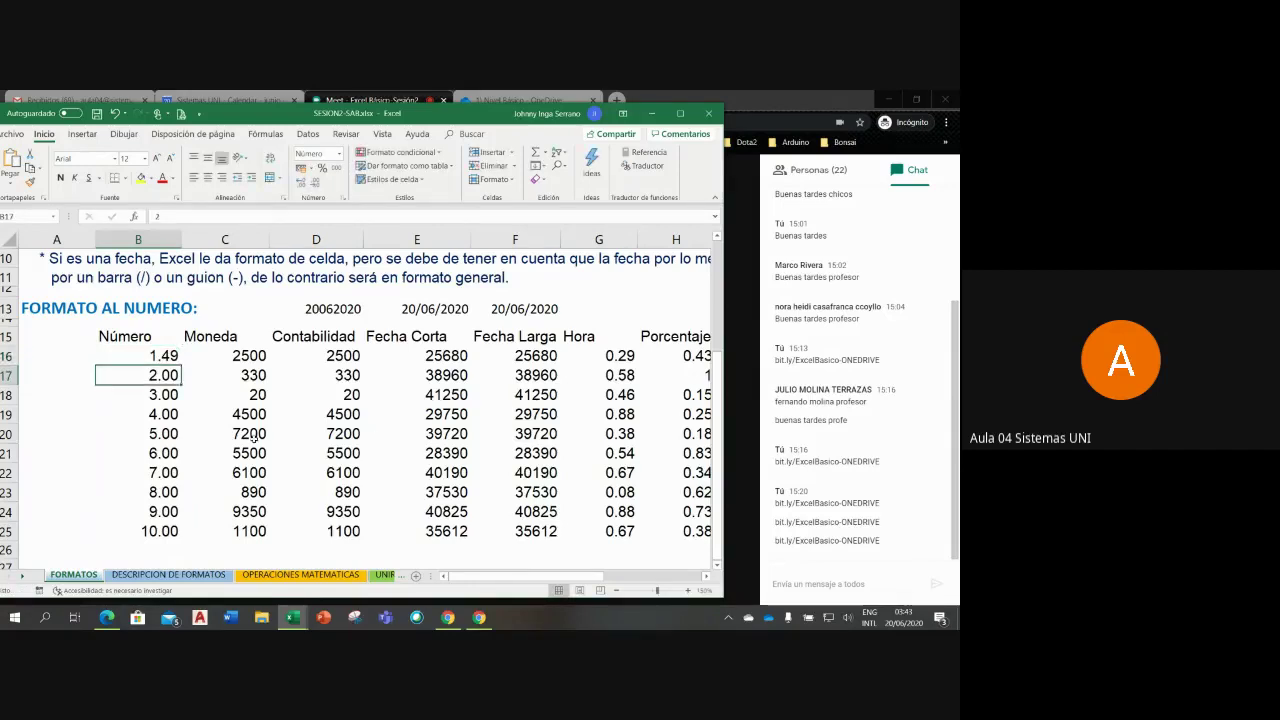
pyautogui.click(155, 355)
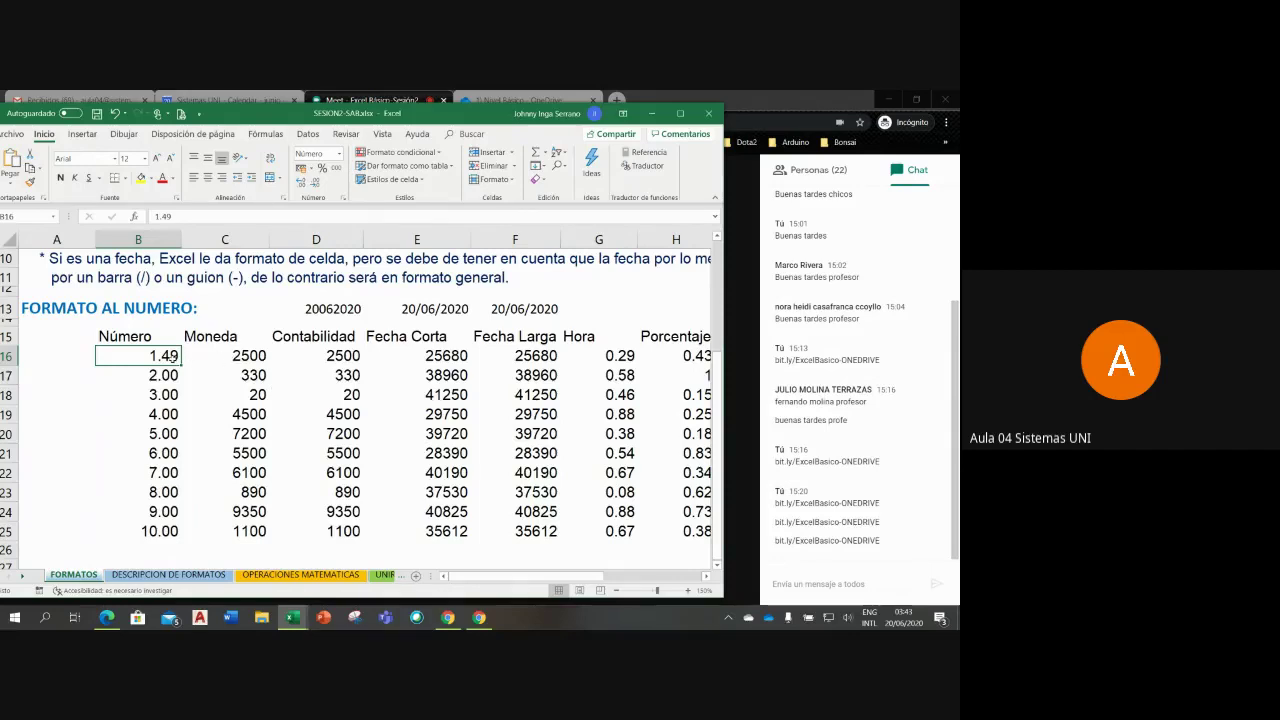
# Step: Reduce B16:B25 to whole numbers, then restore two decimal places
pyautogui.moveTo(148, 355); pyautogui.dragTo(158, 528)
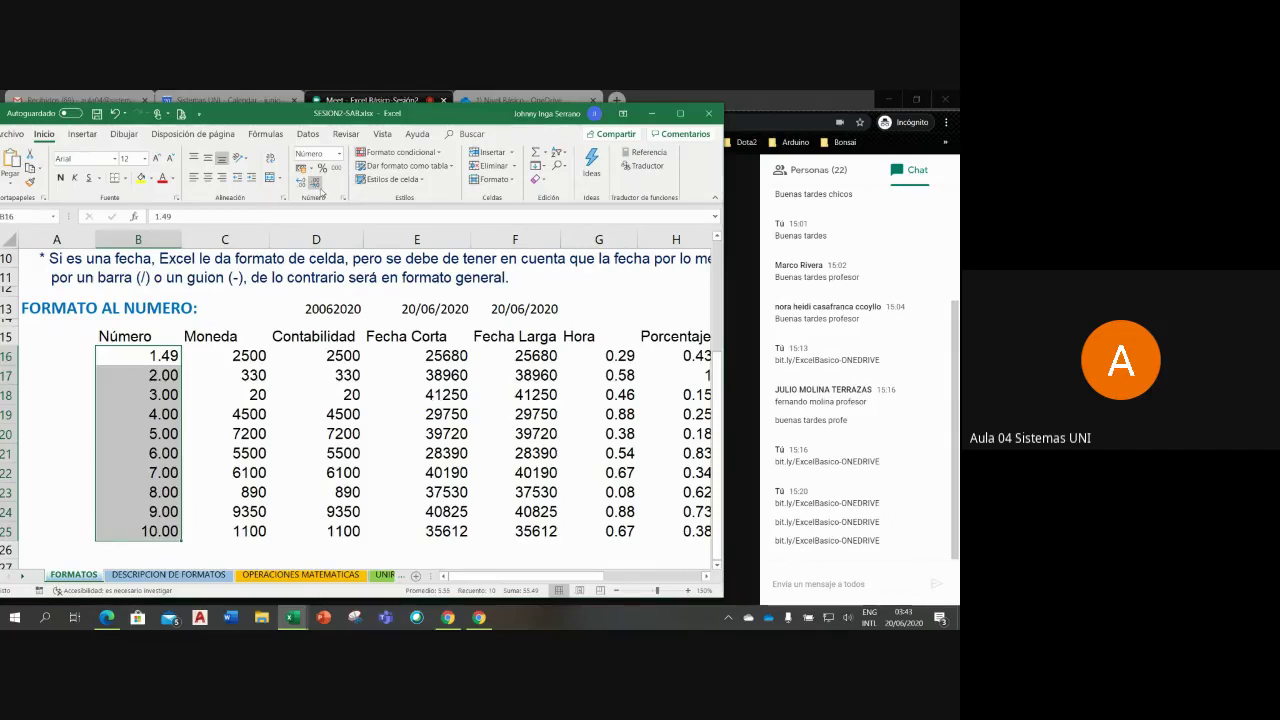
pyautogui.click(319, 187)
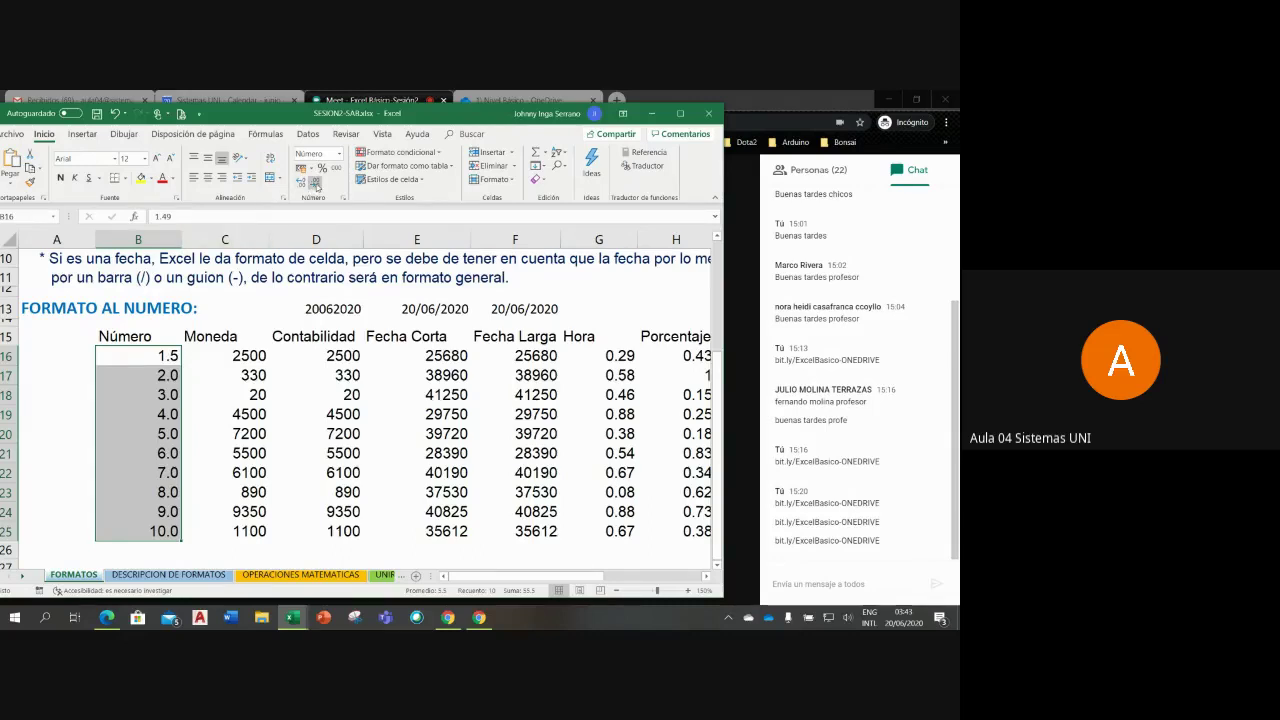
pyautogui.click(314, 184)
pyautogui.click(162, 356)
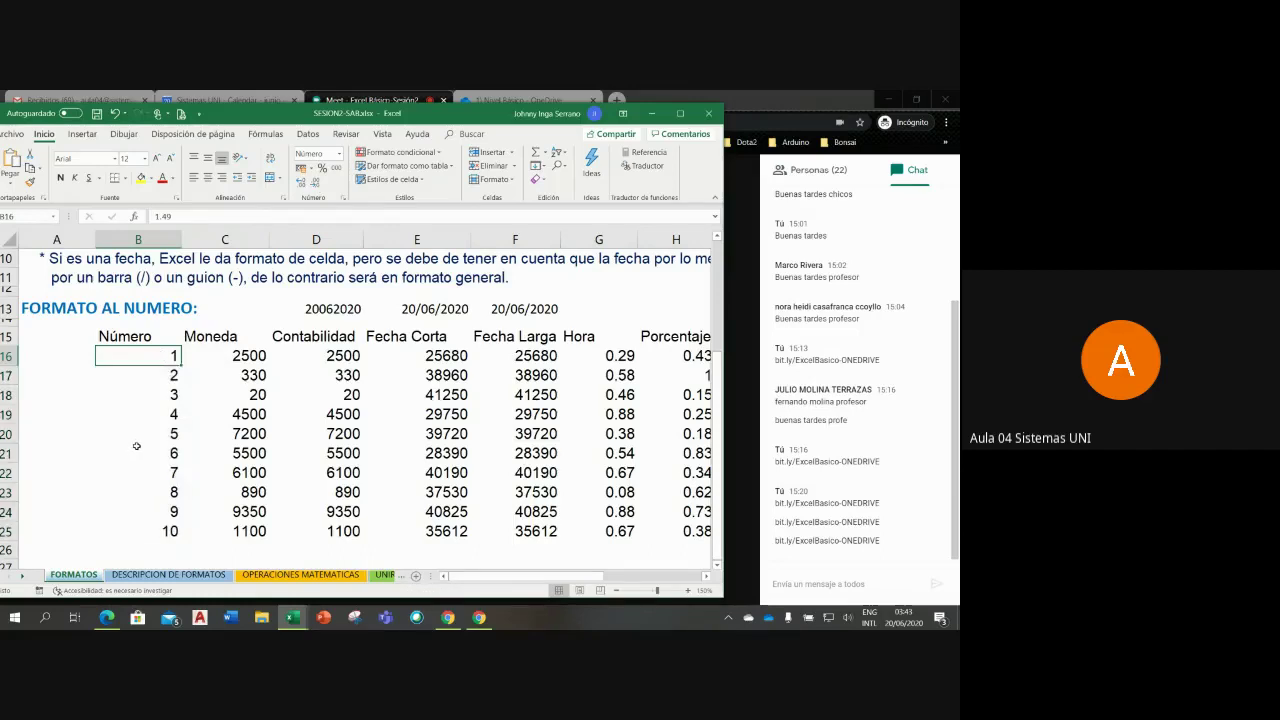
pyautogui.moveTo(151, 368); pyautogui.dragTo(162, 530)
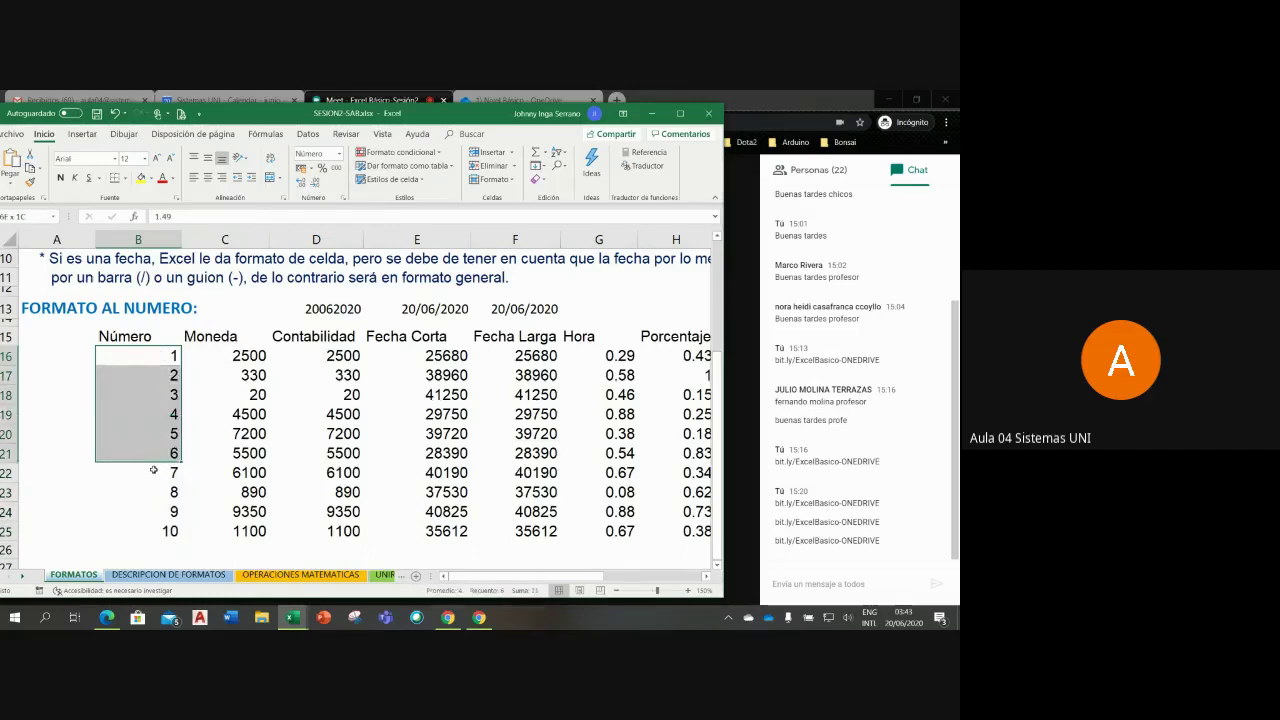
pyautogui.click(298, 183)
pyautogui.click(298, 183)
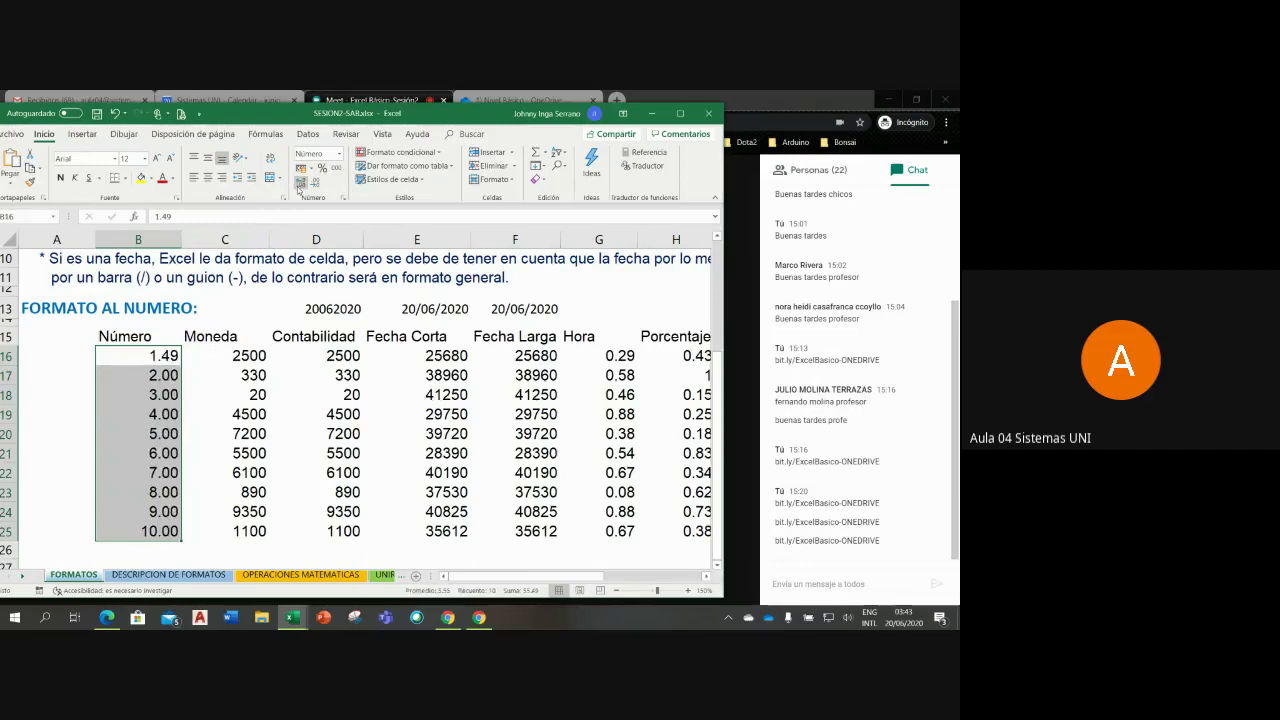
pyautogui.click(174, 362)
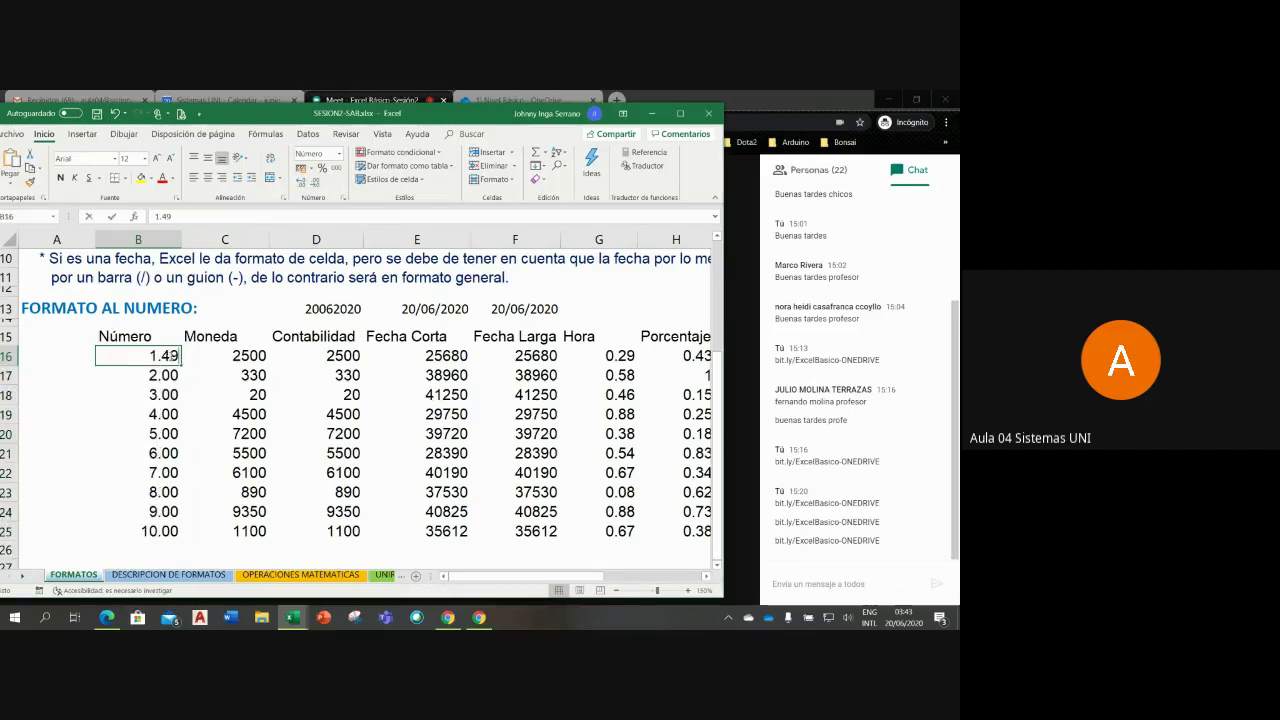
# Step: Change B16 to 1.59, then cycle B16:B25 to whole numbers and back to two decimals
pyautogui.doubleClick(169, 356)
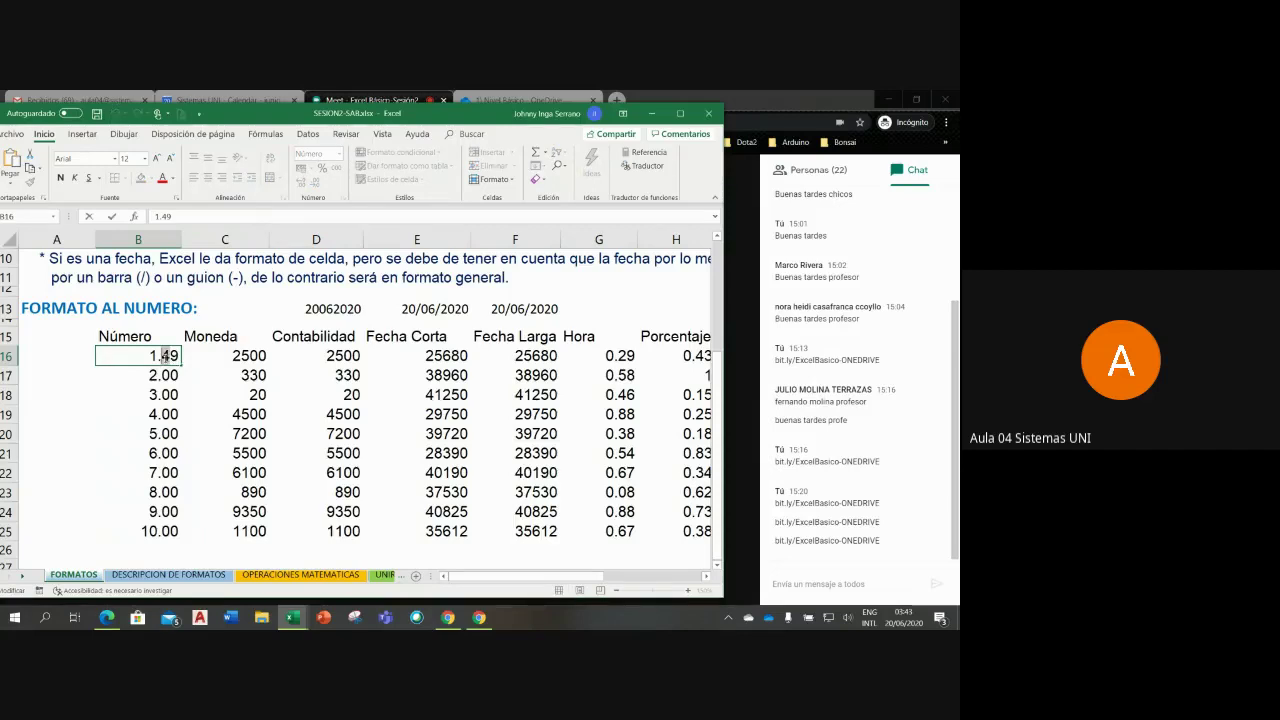
pyautogui.press('Return')
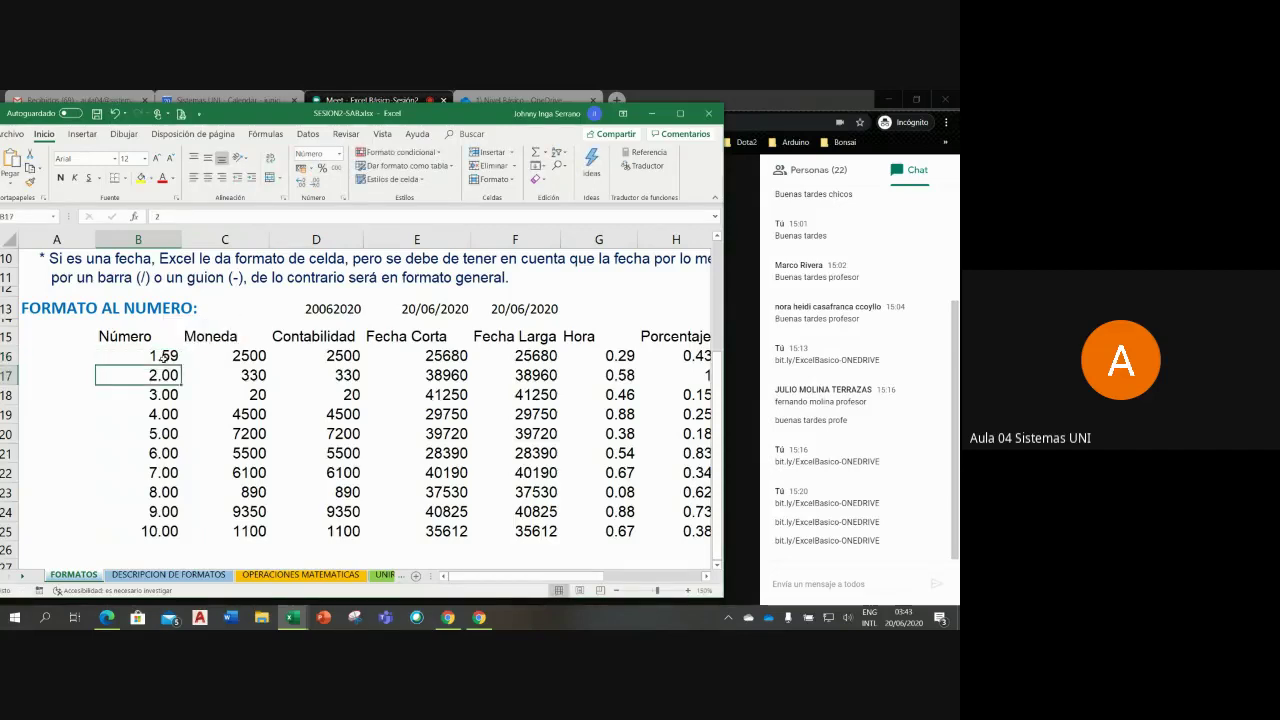
pyautogui.moveTo(163, 357); pyautogui.dragTo(150, 532)
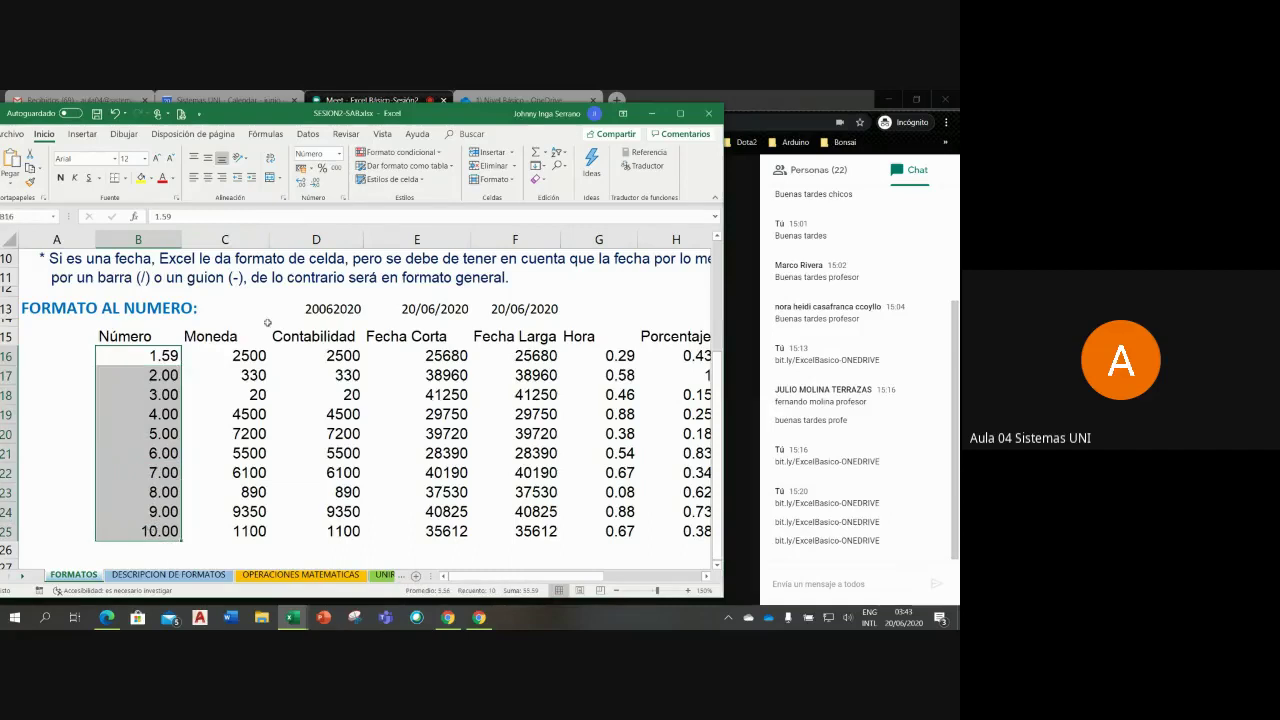
pyautogui.click(315, 185)
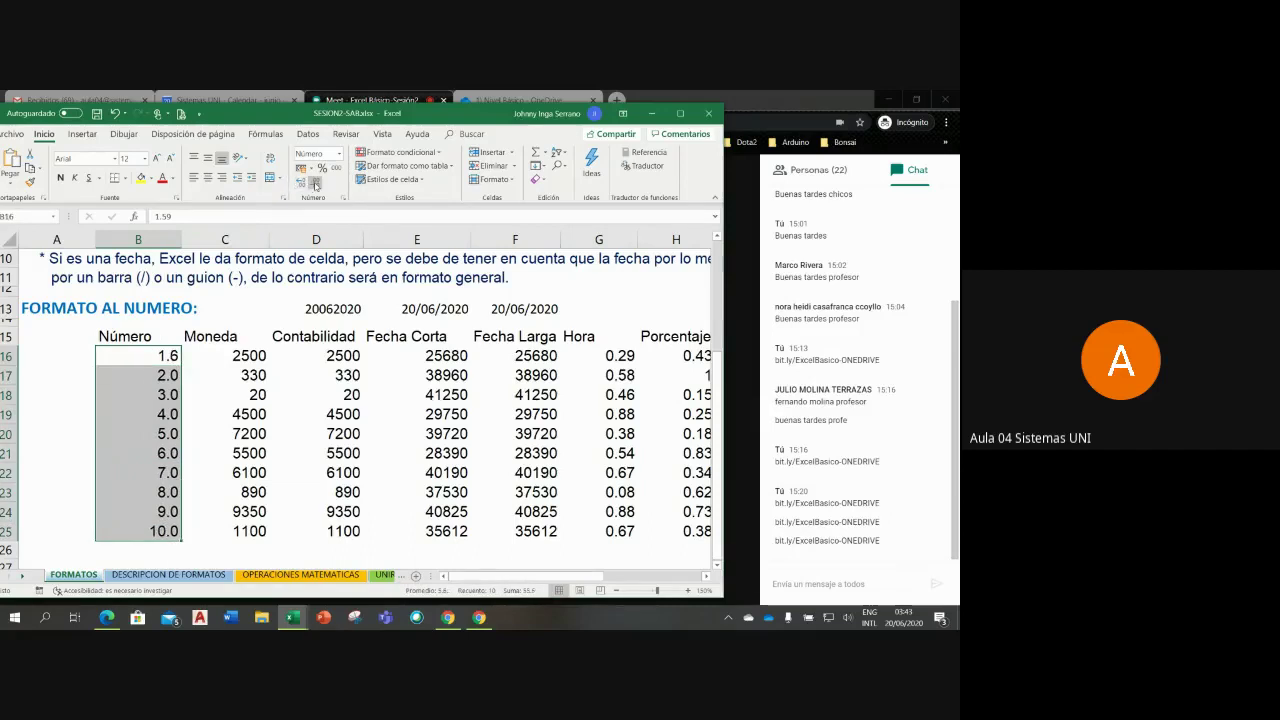
pyautogui.click(315, 185)
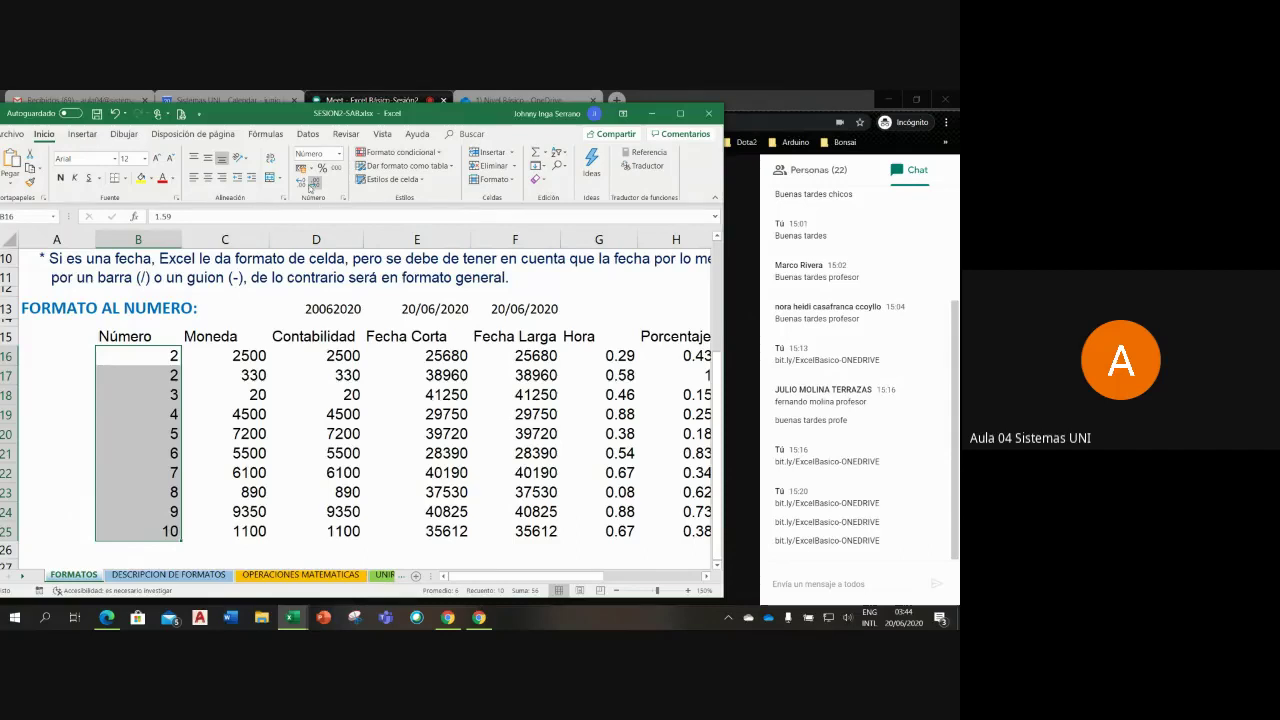
pyautogui.click(312, 186)
pyautogui.click(312, 186)
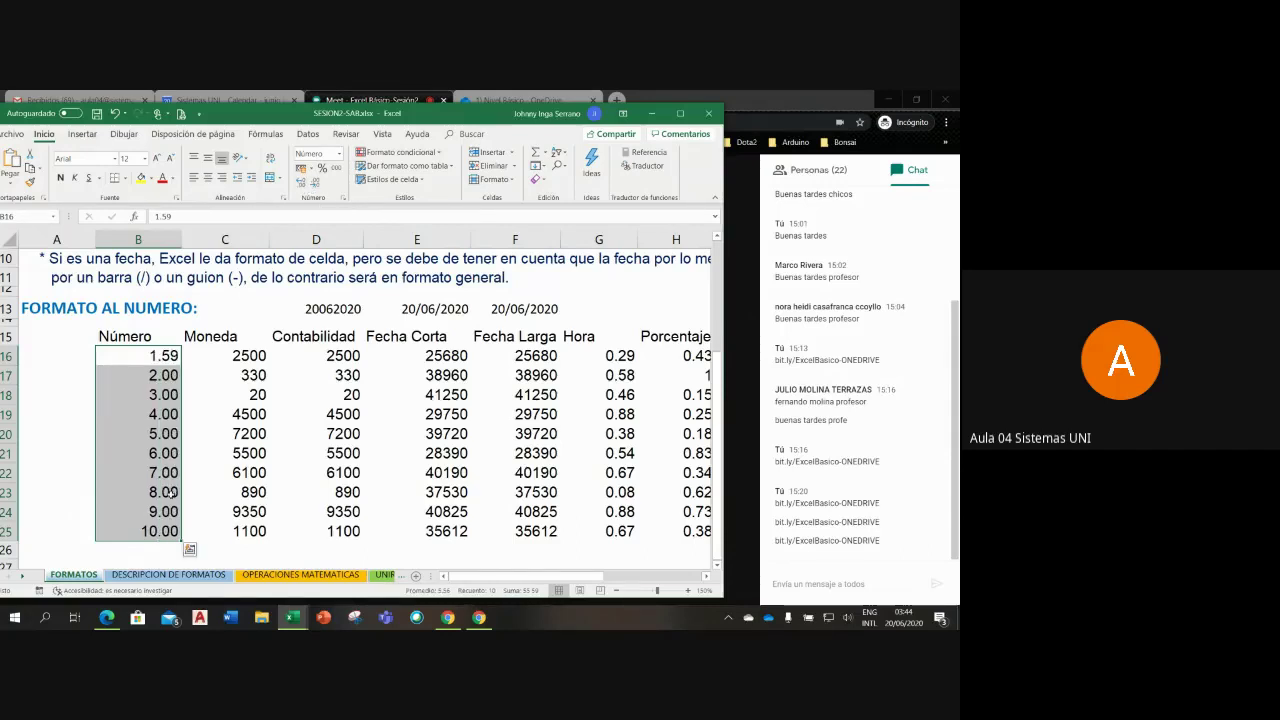
# Step: Remove decimals from B16 alone so 1.59 displays as 2
pyautogui.click(134, 358)
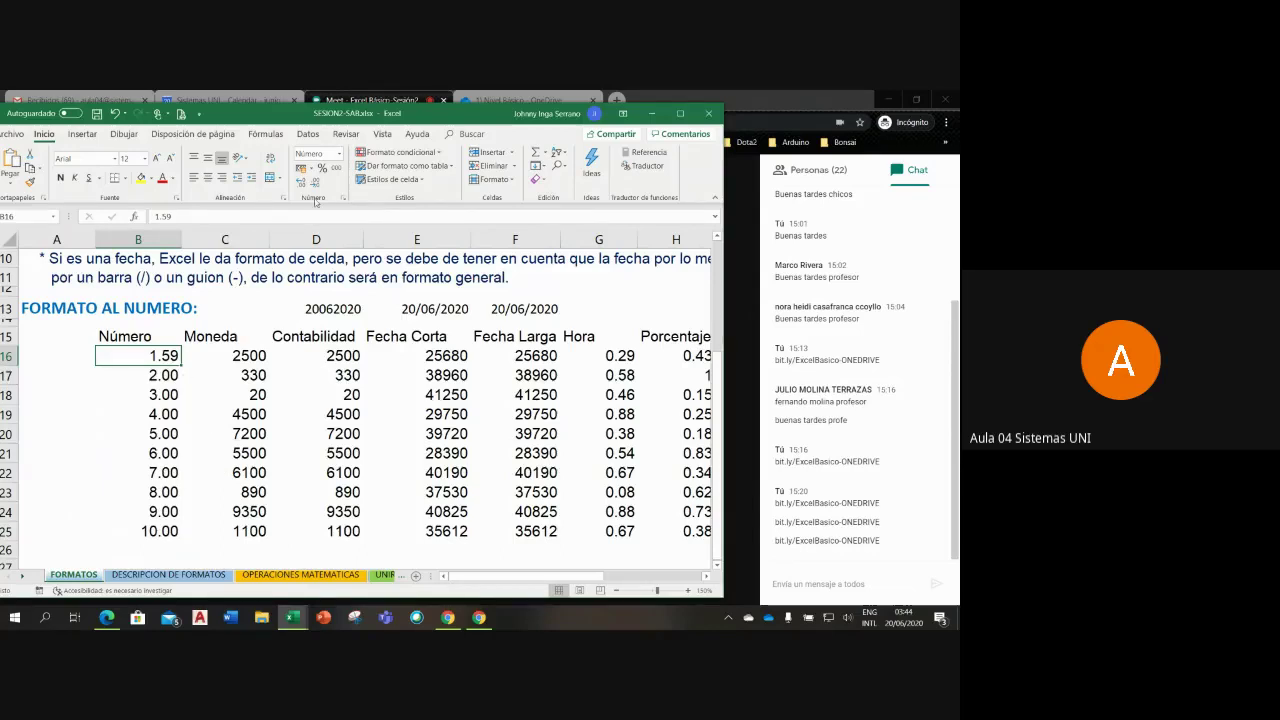
pyautogui.click(322, 186)
pyautogui.click(322, 186)
pyautogui.click(300, 184)
pyautogui.click(300, 184)
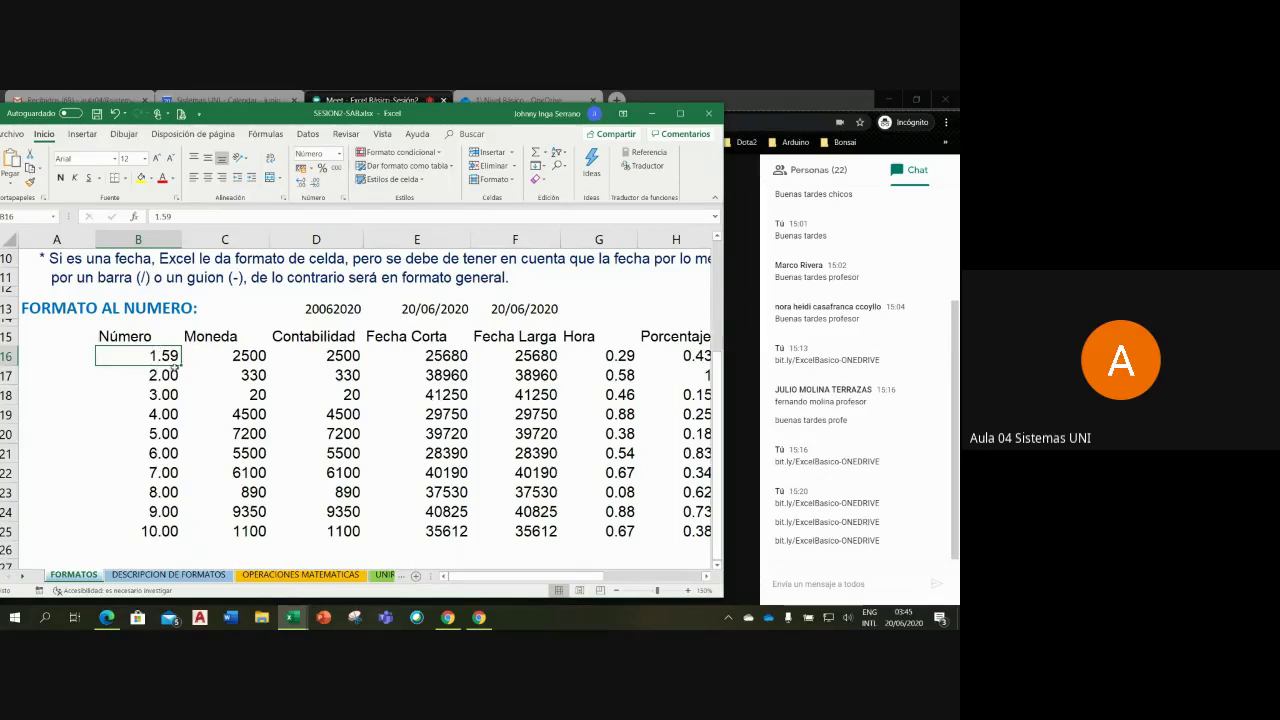
pyautogui.click(316, 181)
pyautogui.click(316, 181)
# Step: Enter the formula =B16*2 in A16, which returns 3.18
pyautogui.click(72, 362)
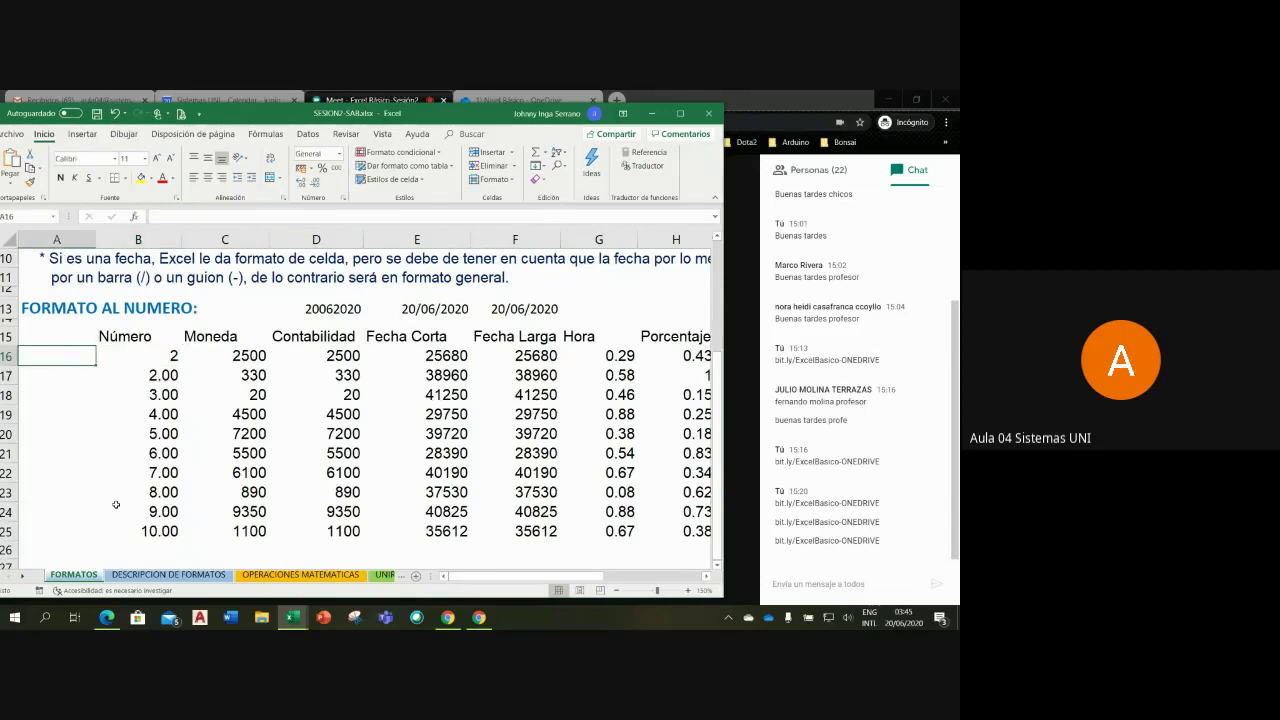
pyautogui.write('=')
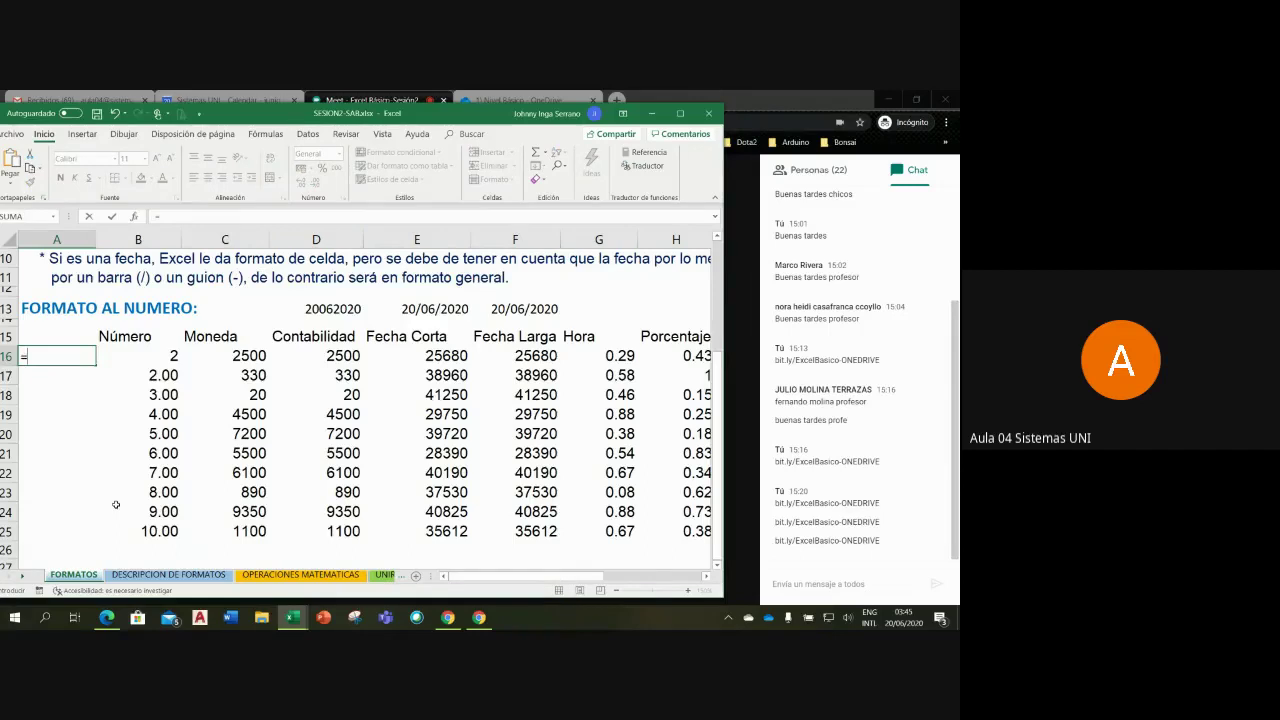
pyautogui.click(160, 358)
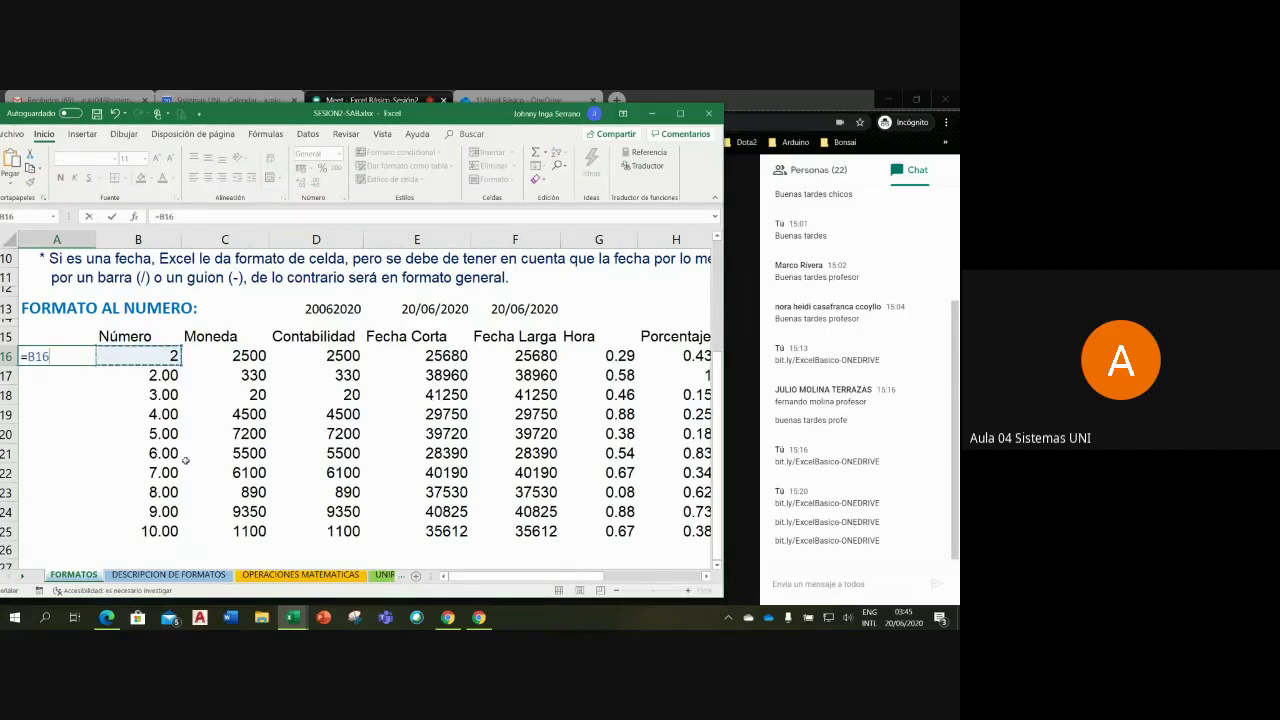
pyautogui.write('*2')
pyautogui.click(28, 357)
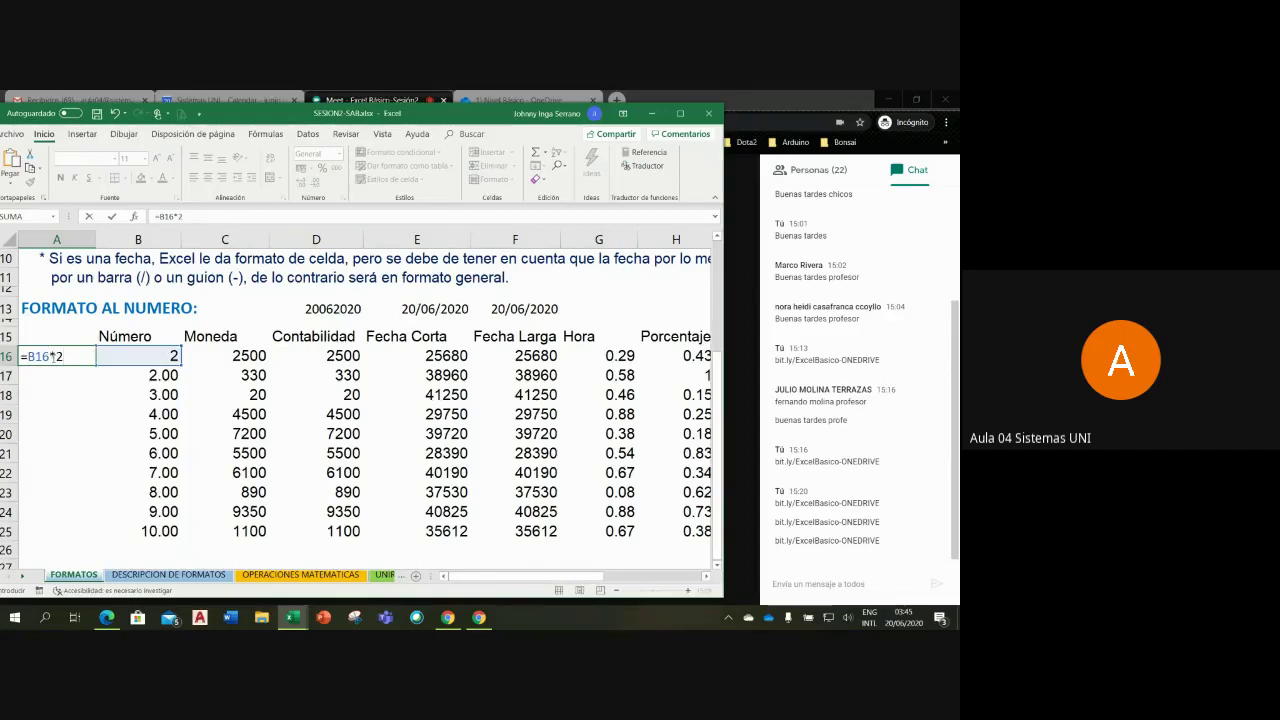
pyautogui.hotkey('ctrl', 'Return')
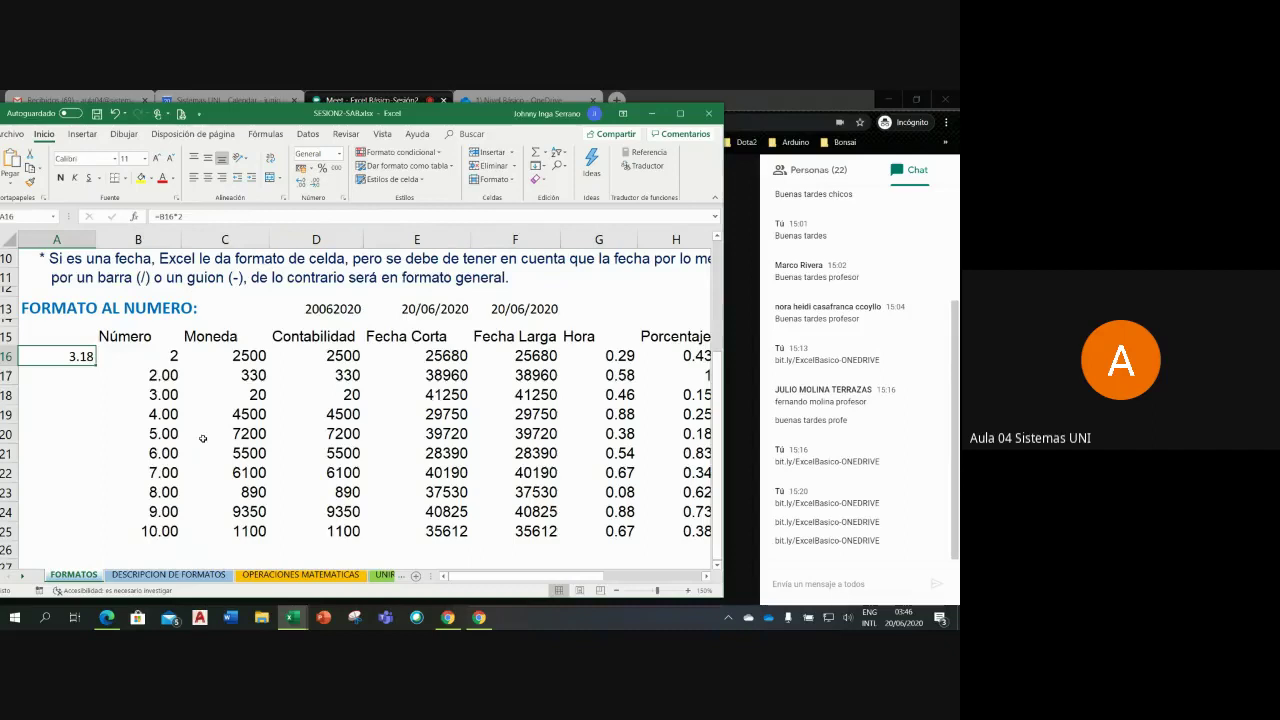
pyautogui.click(163, 352)
pyautogui.click(133, 359)
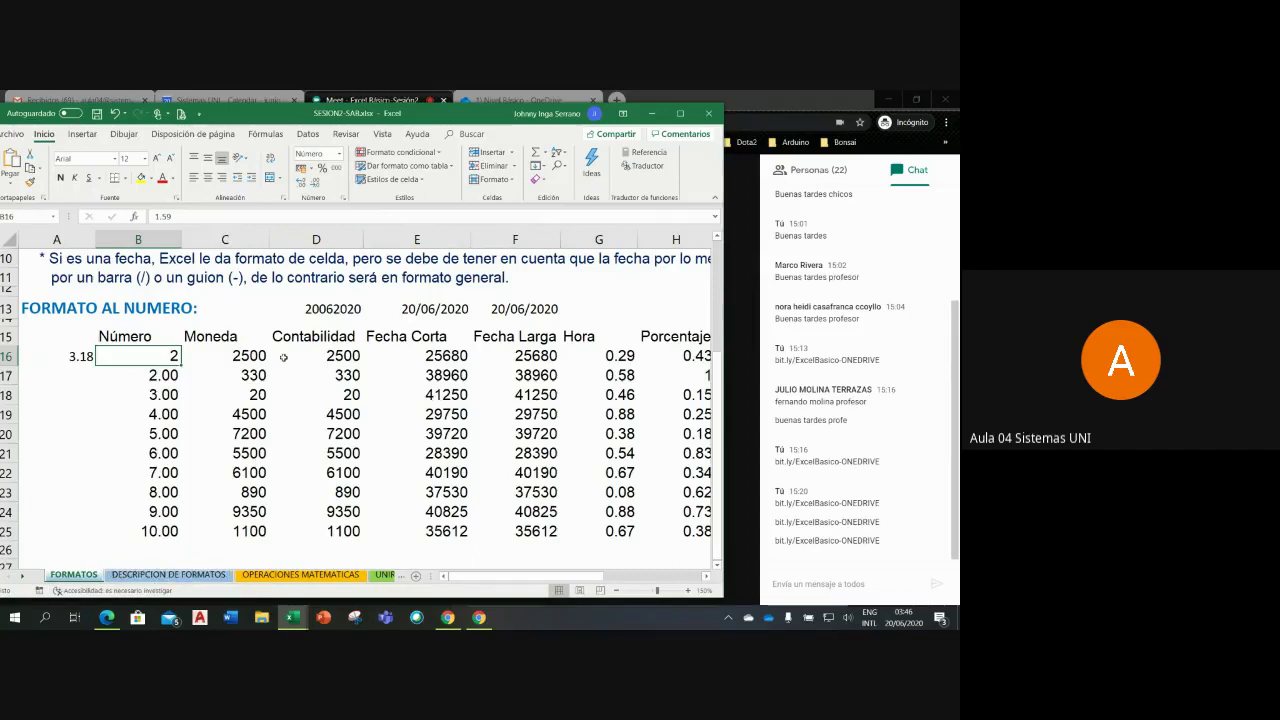
pyautogui.click(300, 183)
pyautogui.click(300, 183)
pyautogui.click(315, 185)
pyautogui.click(315, 185)
pyautogui.doubleClick(180, 356)
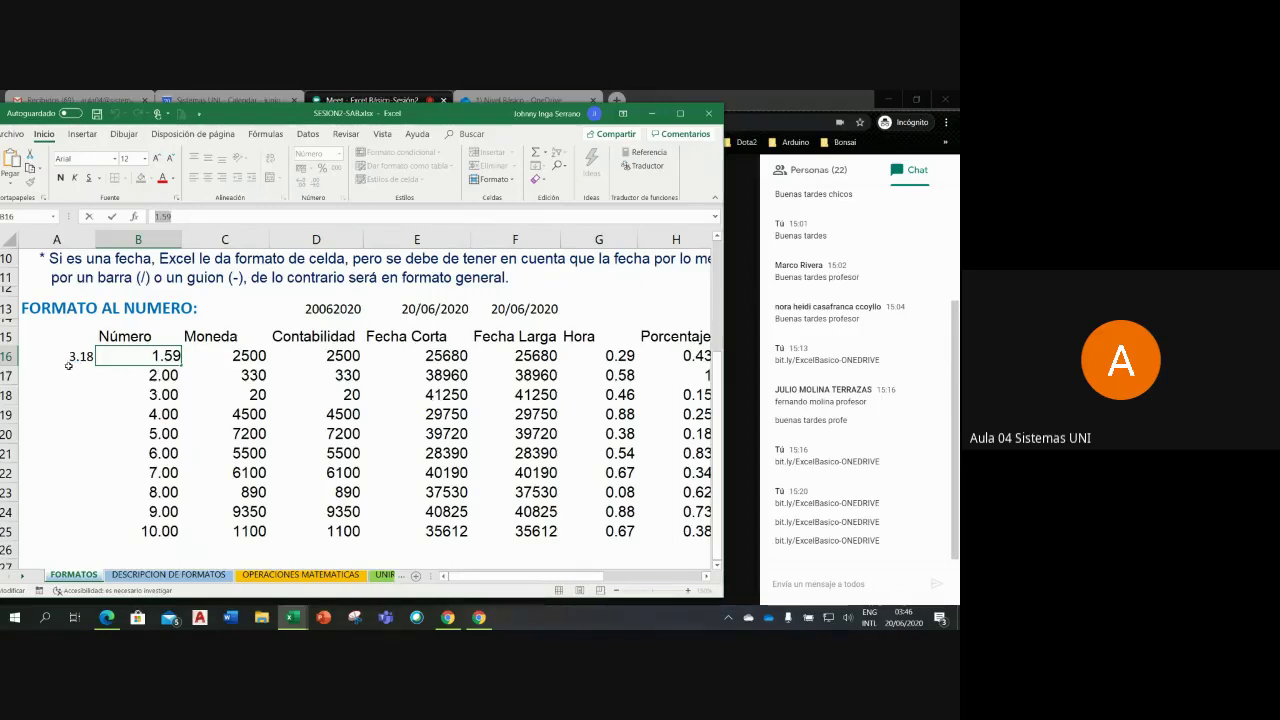
pyautogui.click(70, 356)
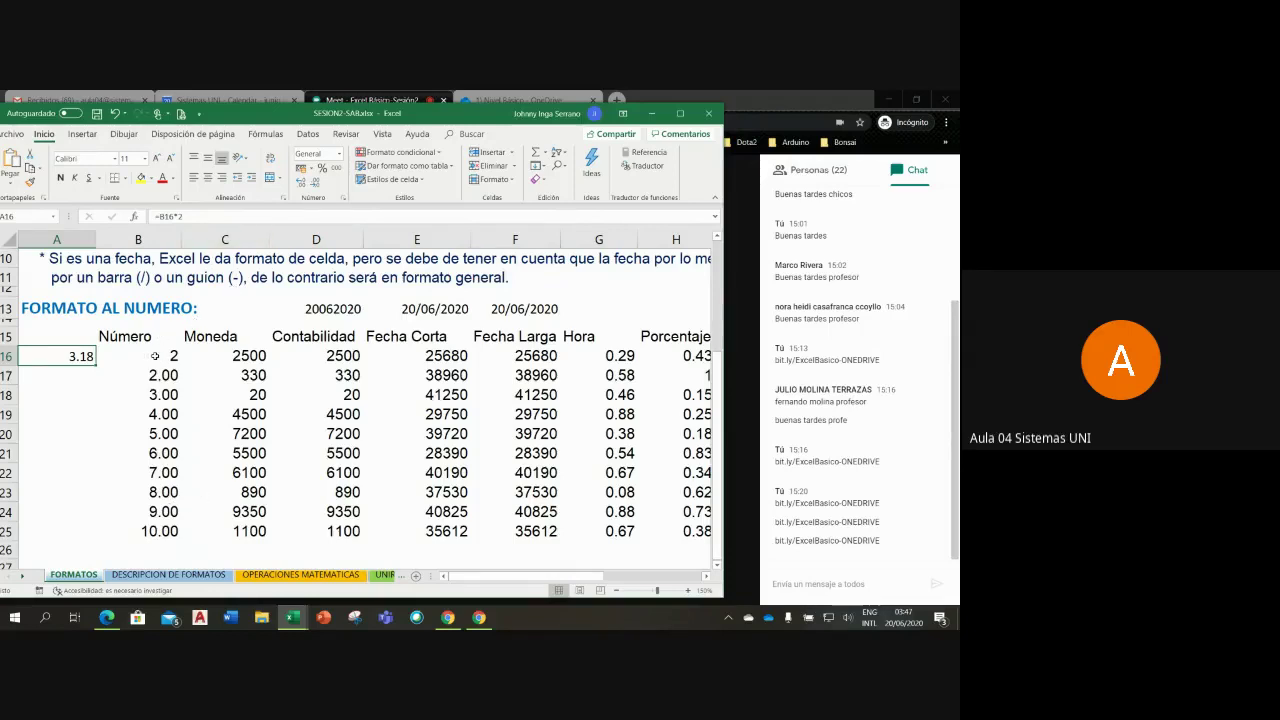
# Step: Show B16 as 1.59 again and clear the 3.18 result from A16
pyautogui.click(165, 356)
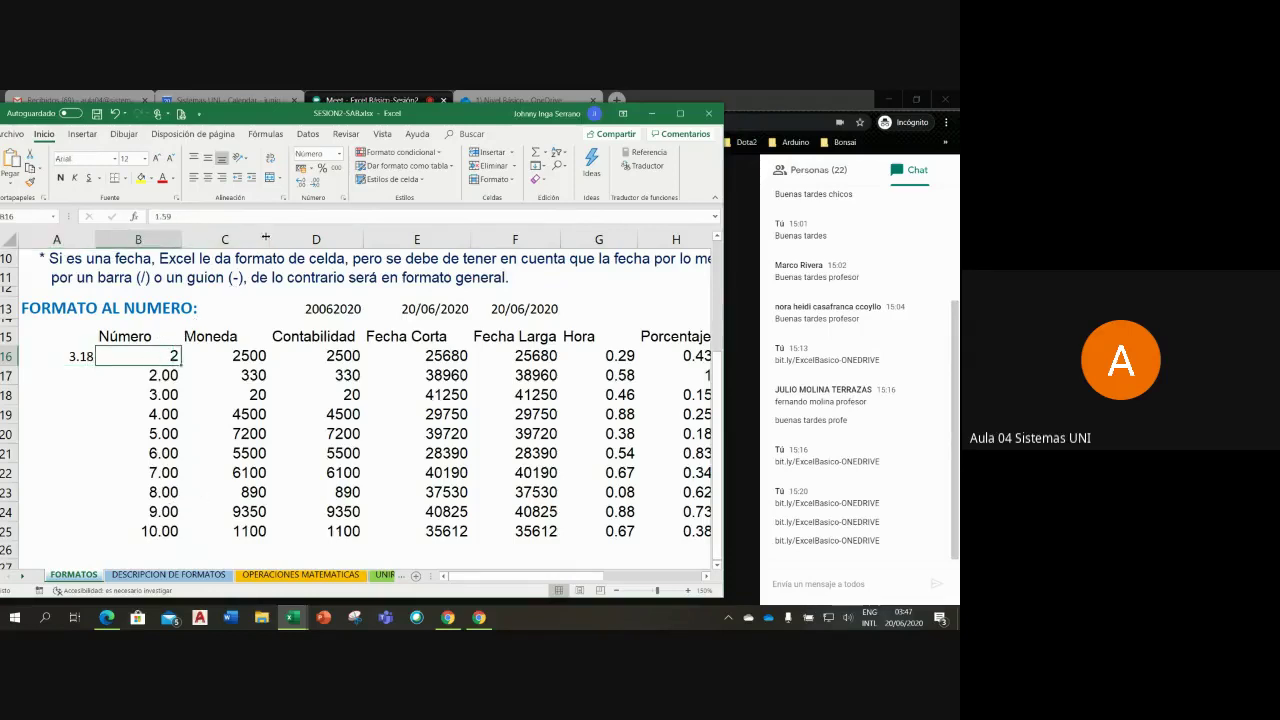
pyautogui.click(299, 183)
pyautogui.click(299, 183)
pyautogui.click(83, 355)
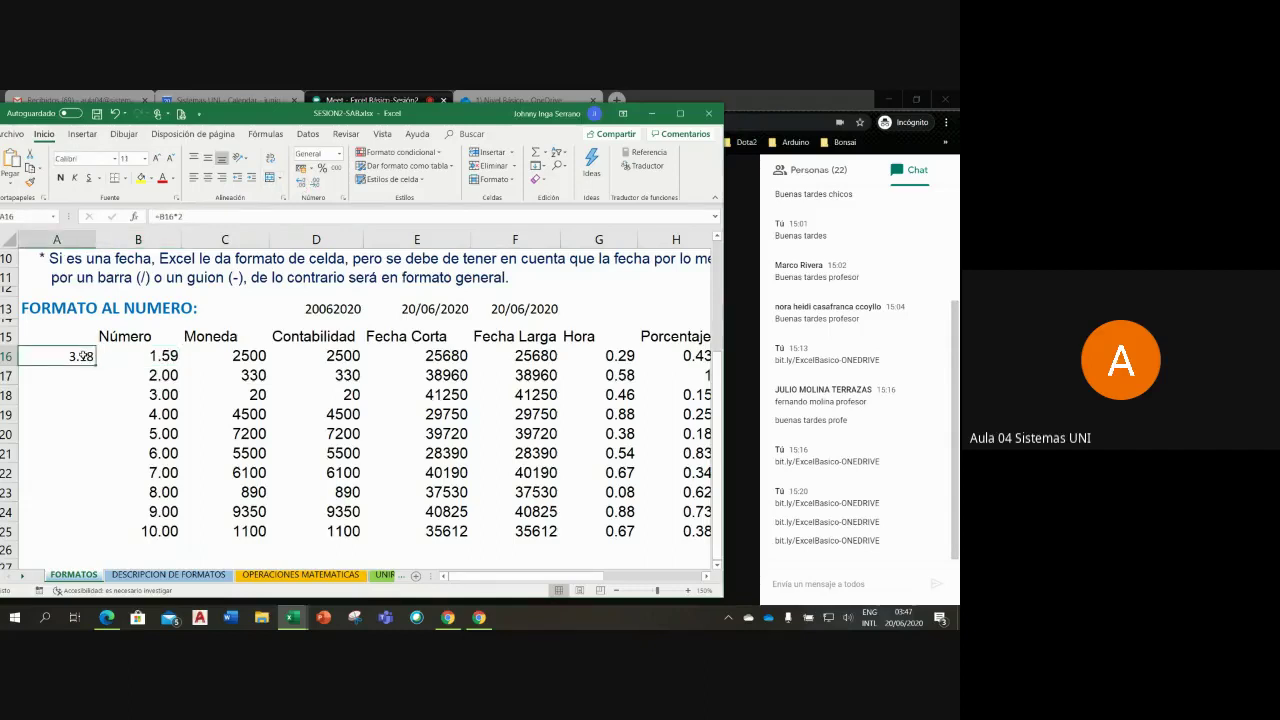
pyautogui.press('Delete')
# Step: Enter 1 in B16, show B16:B25 without decimals, then bring the Alumnos workbook forward
pyautogui.moveTo(132, 352); pyautogui.dragTo(140, 530)
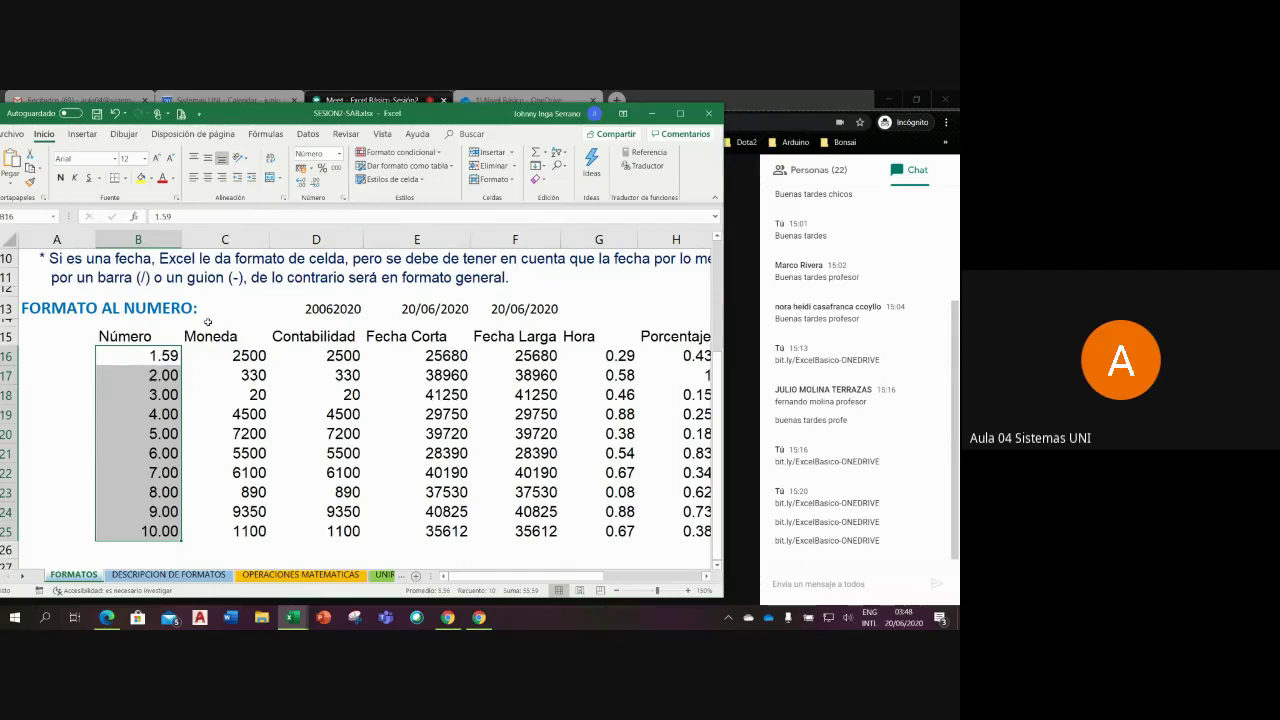
pyautogui.click(168, 358)
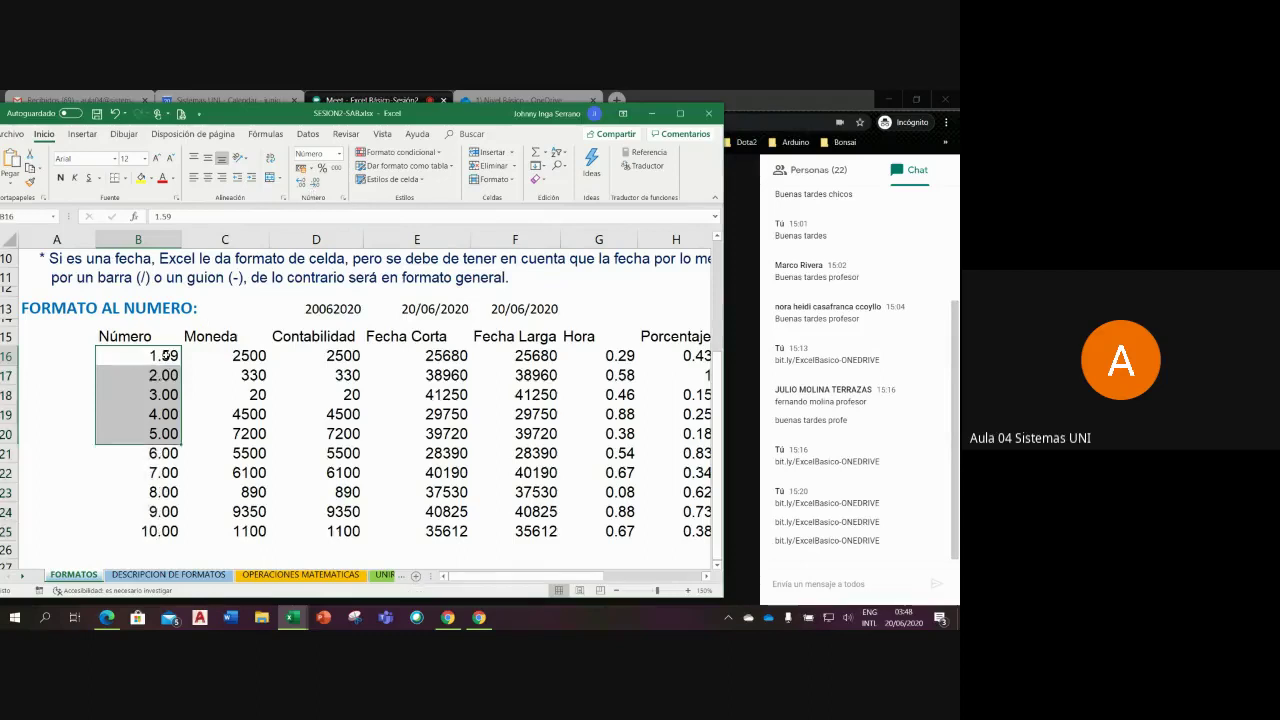
pyautogui.write('1')
pyautogui.press('Return')
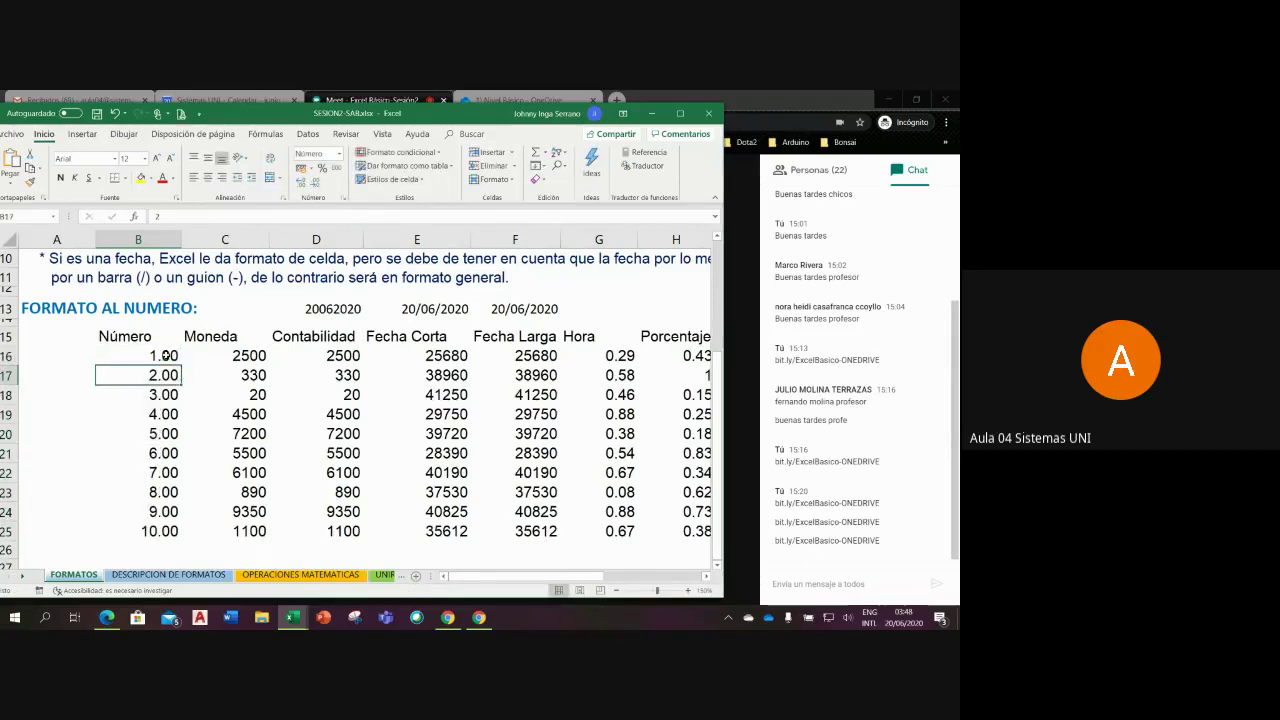
pyautogui.moveTo(165, 356); pyautogui.dragTo(165, 524)
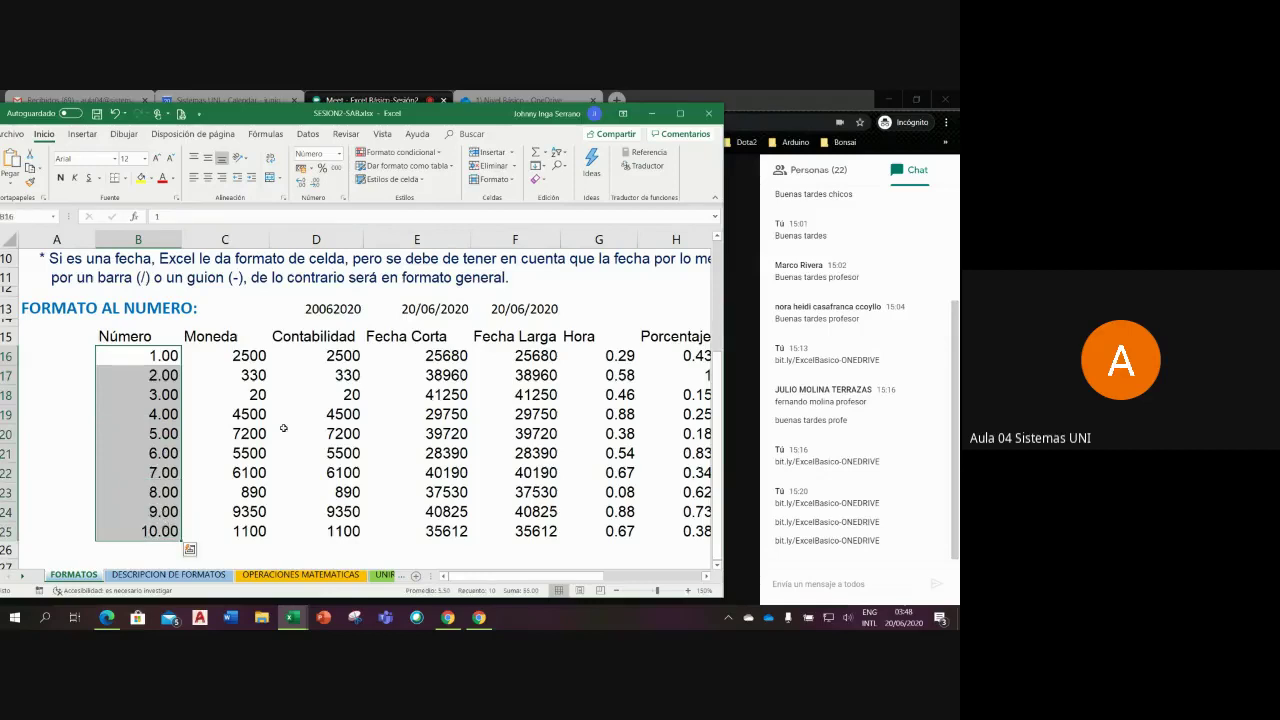
pyautogui.click(315, 186)
pyautogui.click(315, 186)
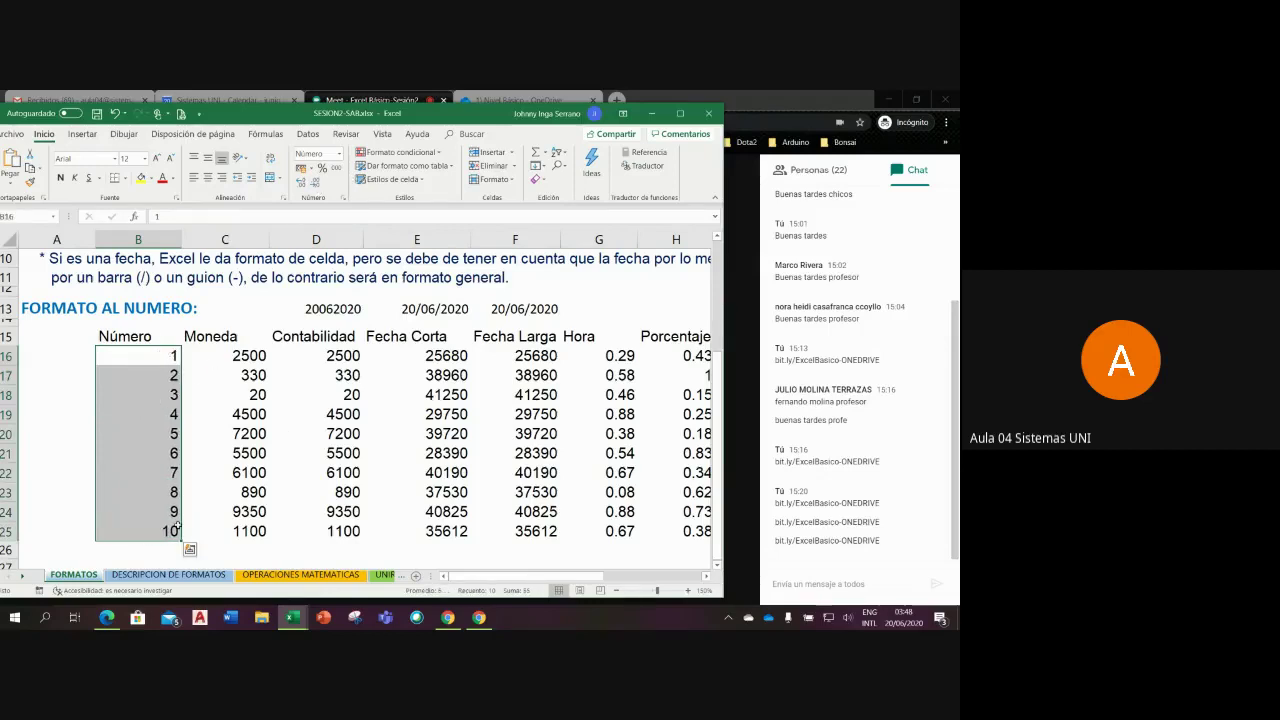
pyautogui.moveTo(149, 352); pyautogui.dragTo(152, 522)
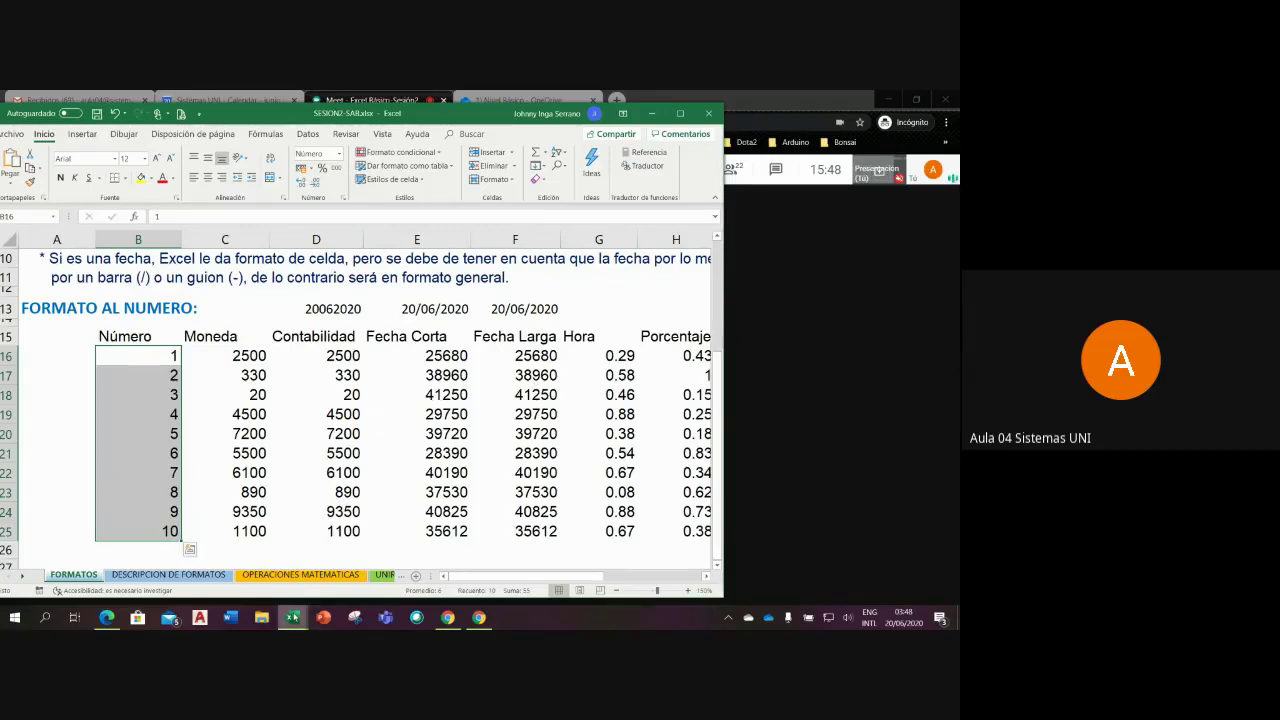
pyautogui.moveTo(292, 617)
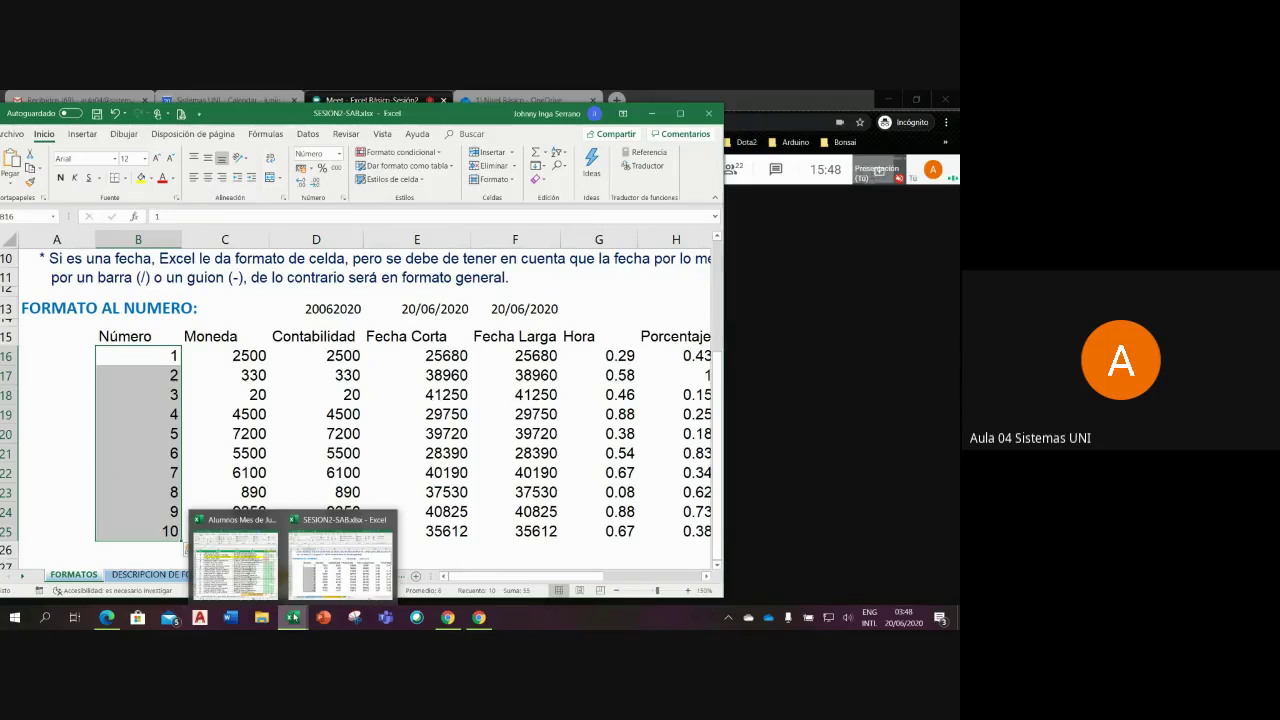
pyautogui.moveTo(234, 562)
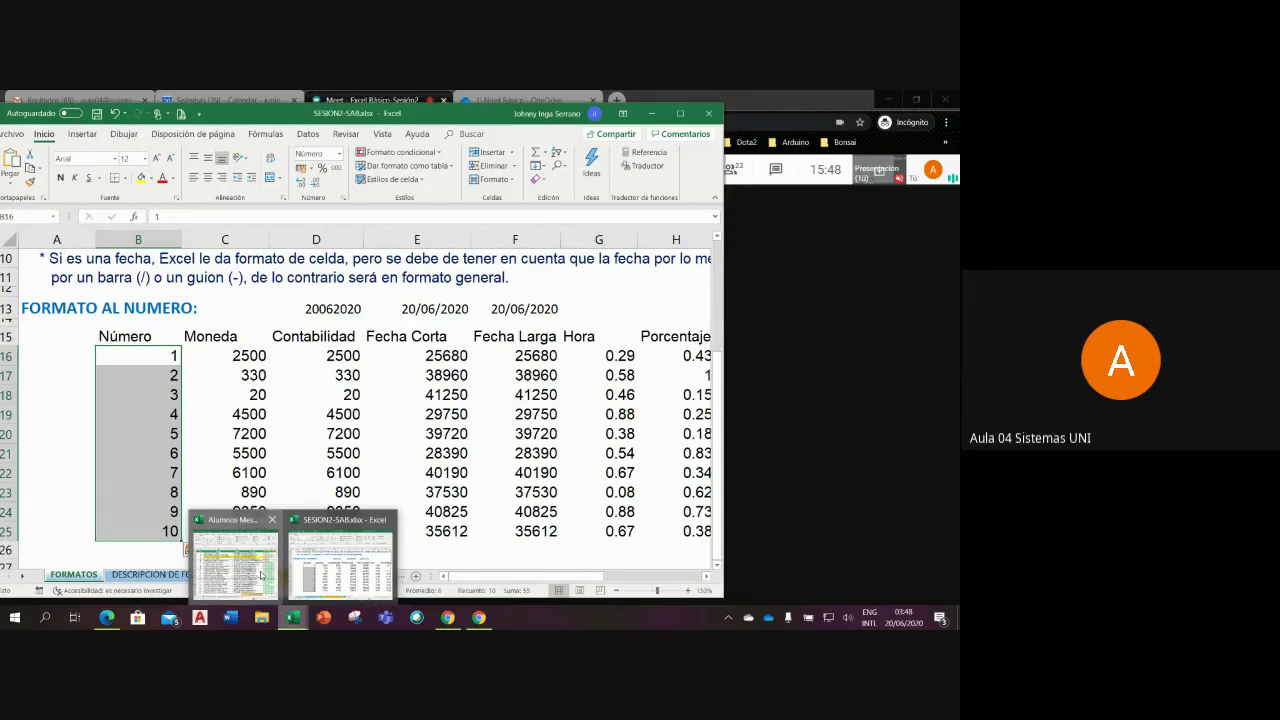
pyautogui.click(260, 574)
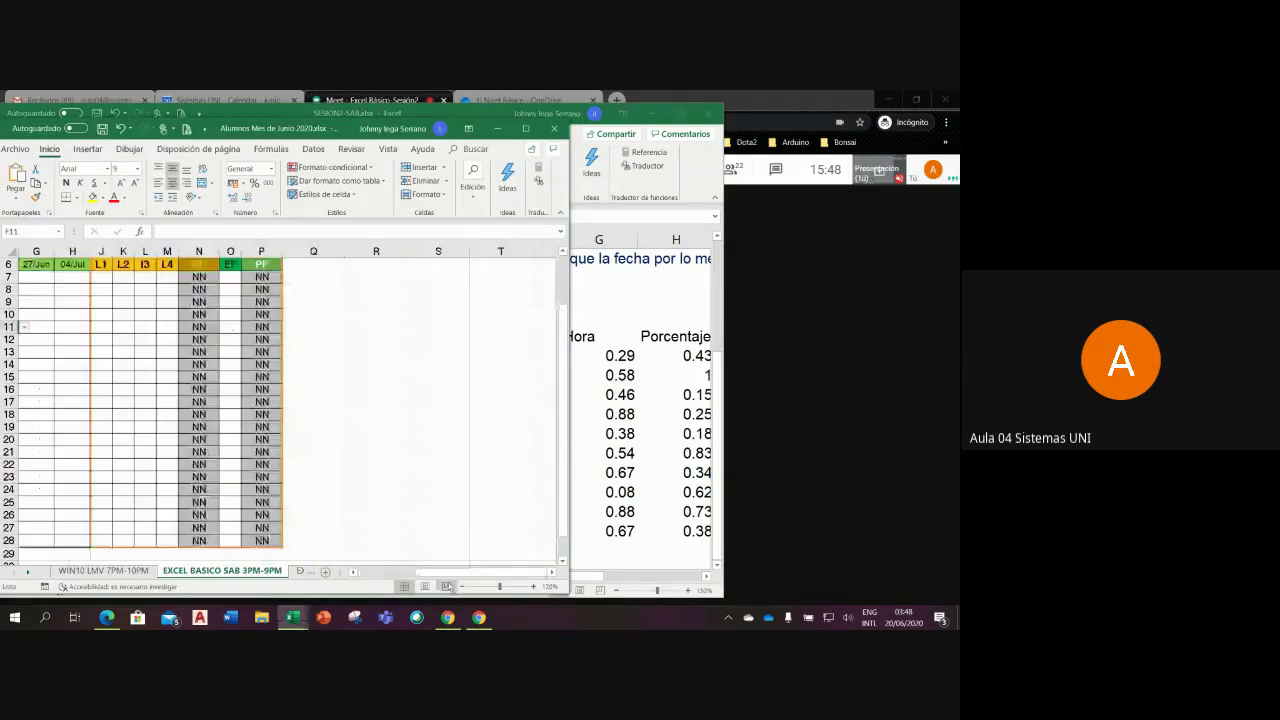
# Step: Enter 8 as the first L1 grade in J7 of the attendance sheet
pyautogui.click(353, 572)
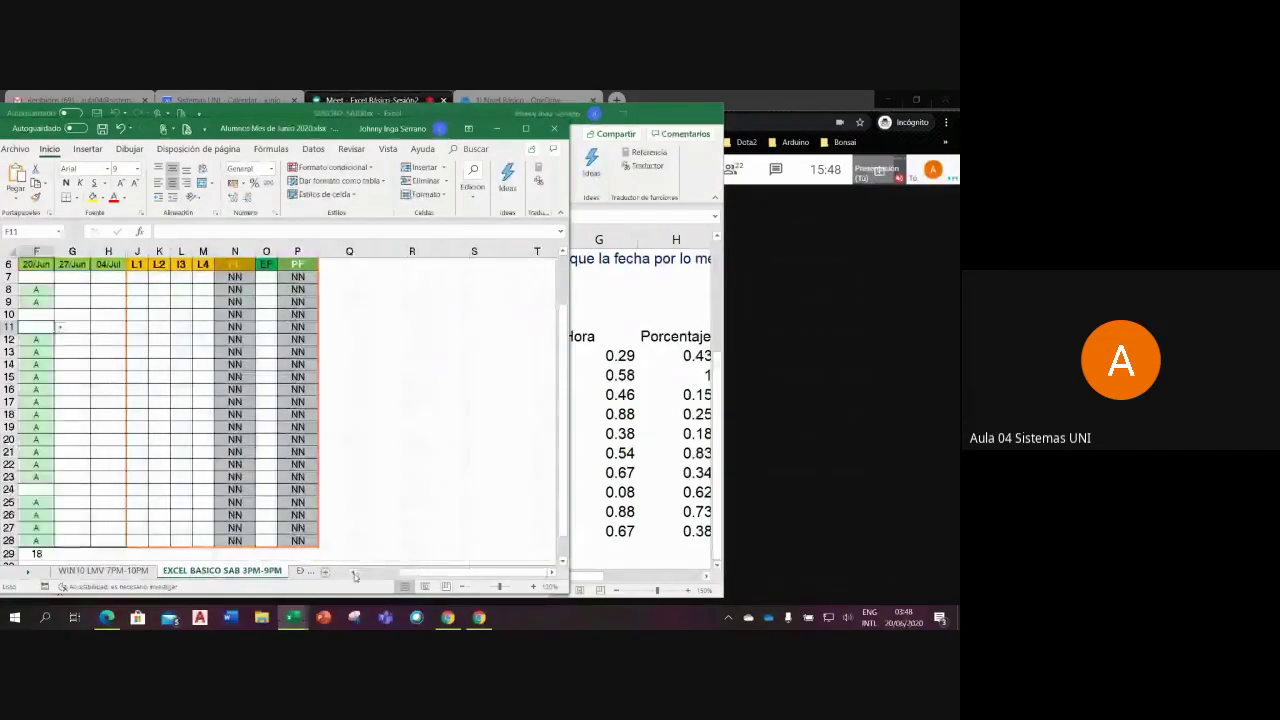
pyautogui.click(353, 574)
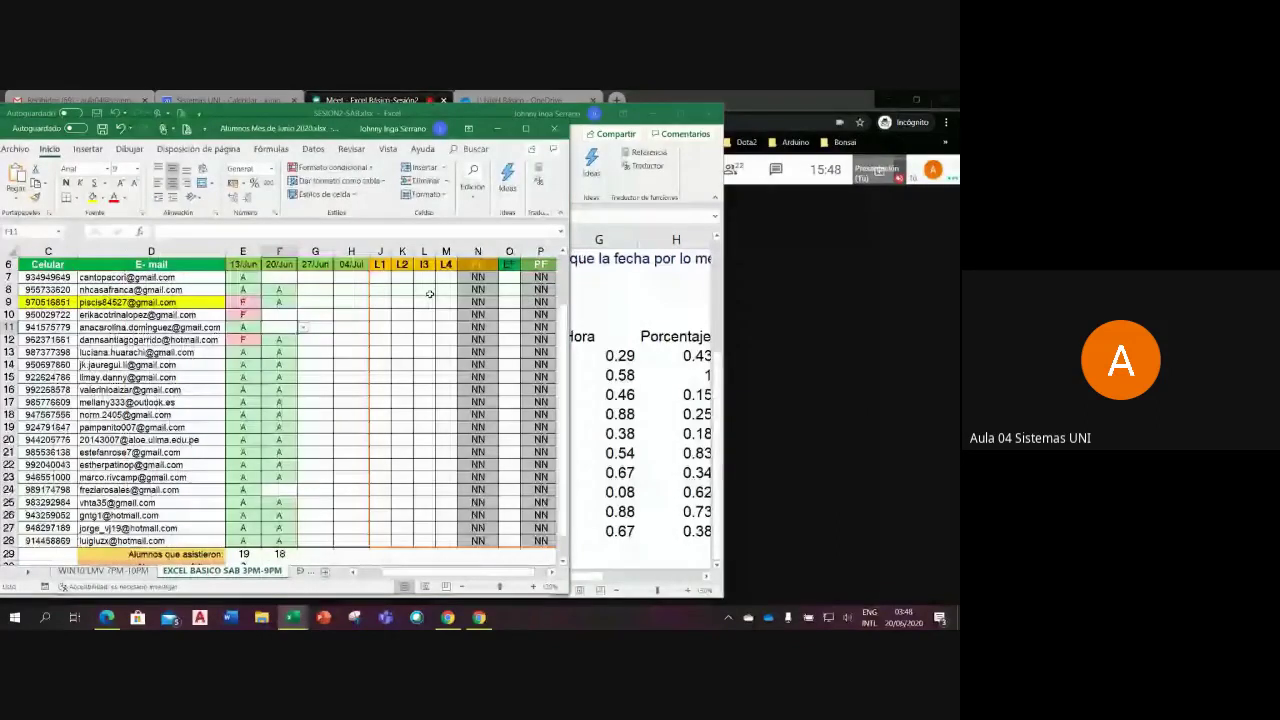
pyautogui.click(509, 278)
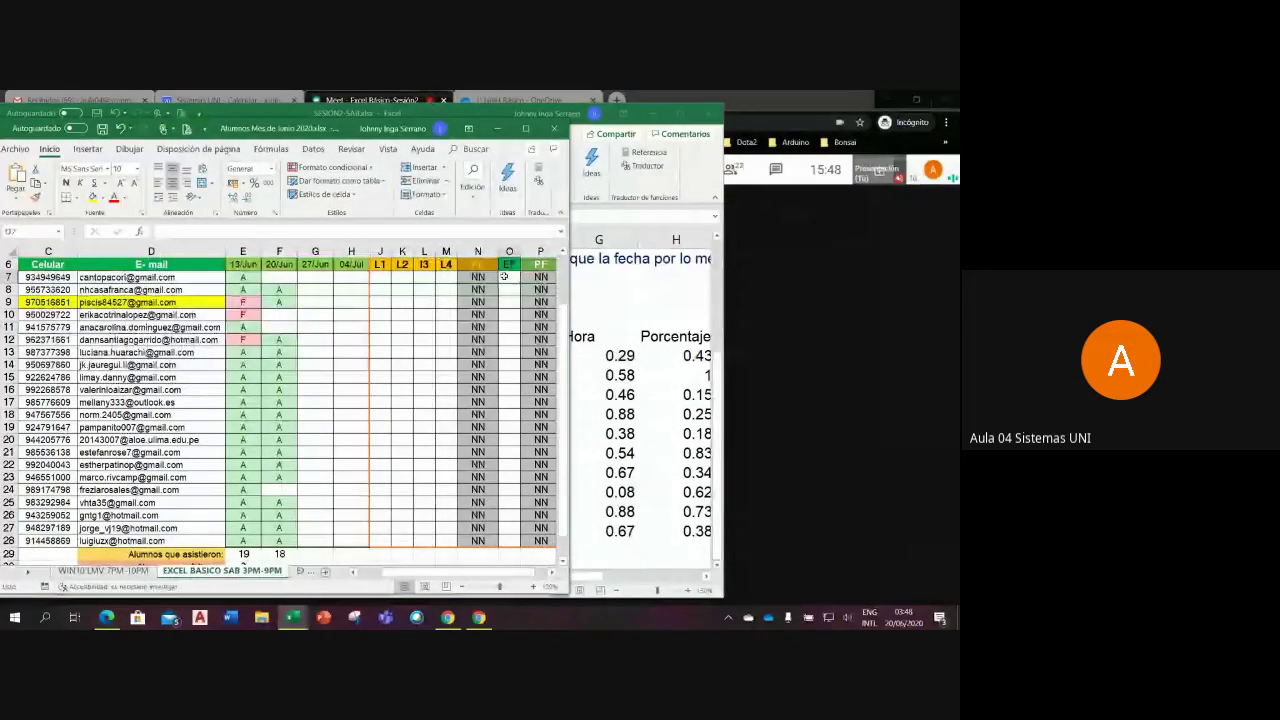
pyautogui.moveTo(380, 277)
pyautogui.mouseDown()
pyautogui.moveTo(435, 317)
pyautogui.moveTo(438, 538)
pyautogui.mouseUp()
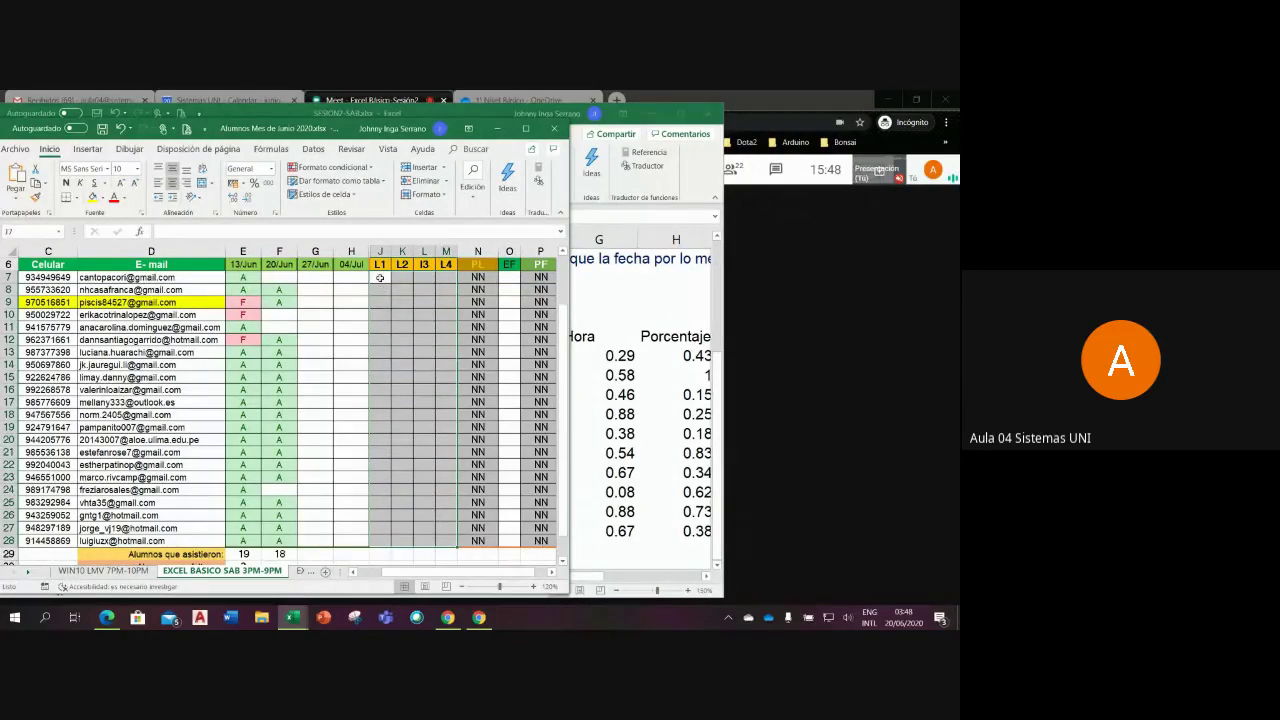
pyautogui.click(380, 278)
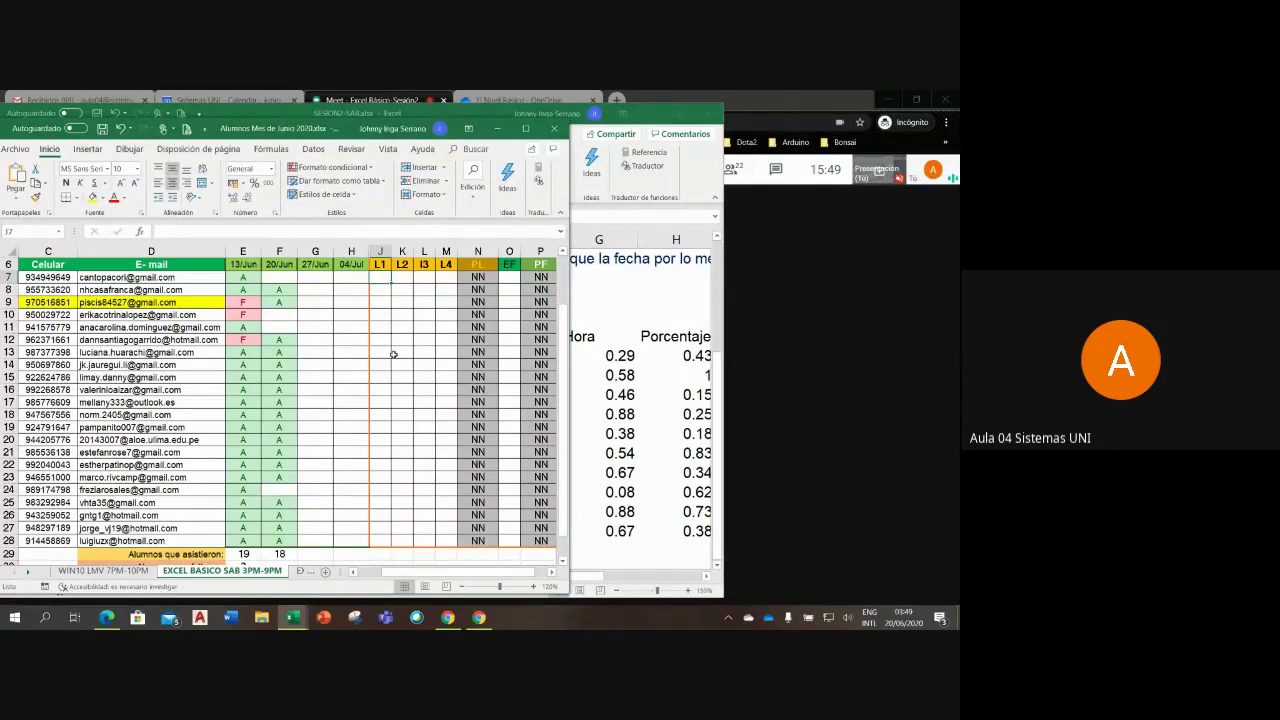
pyautogui.write('8')
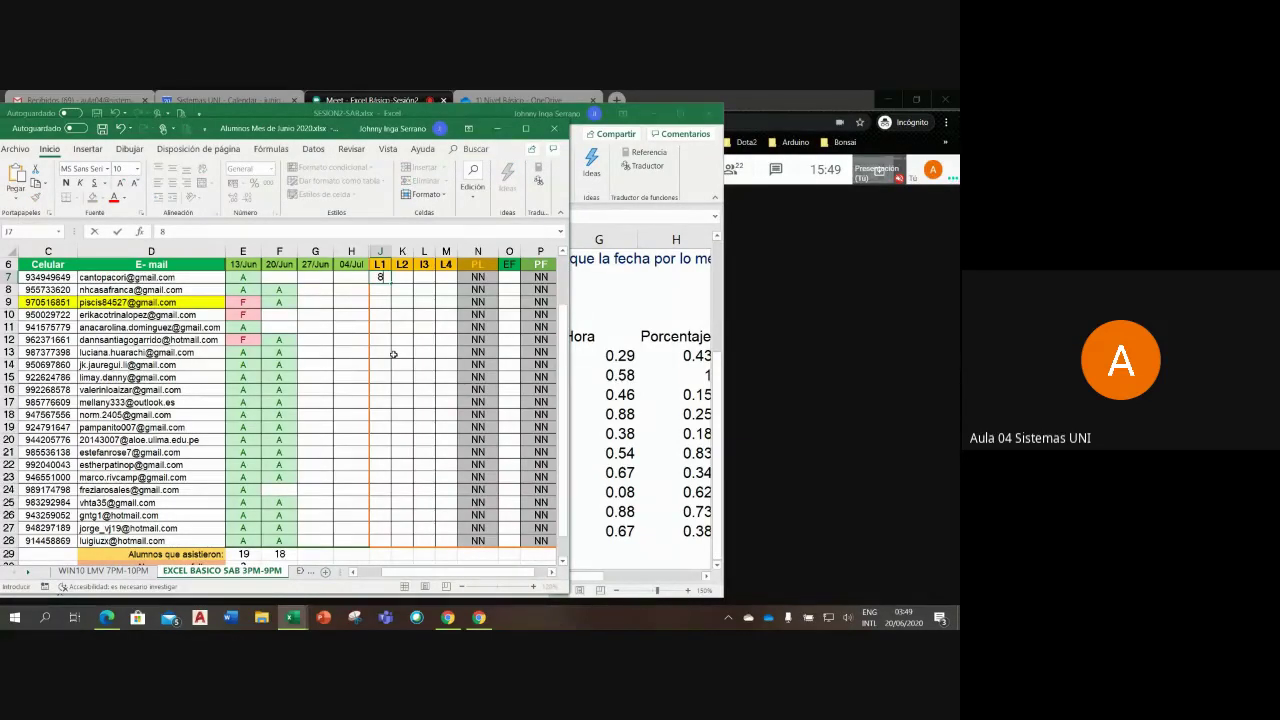
pyautogui.press('Return')
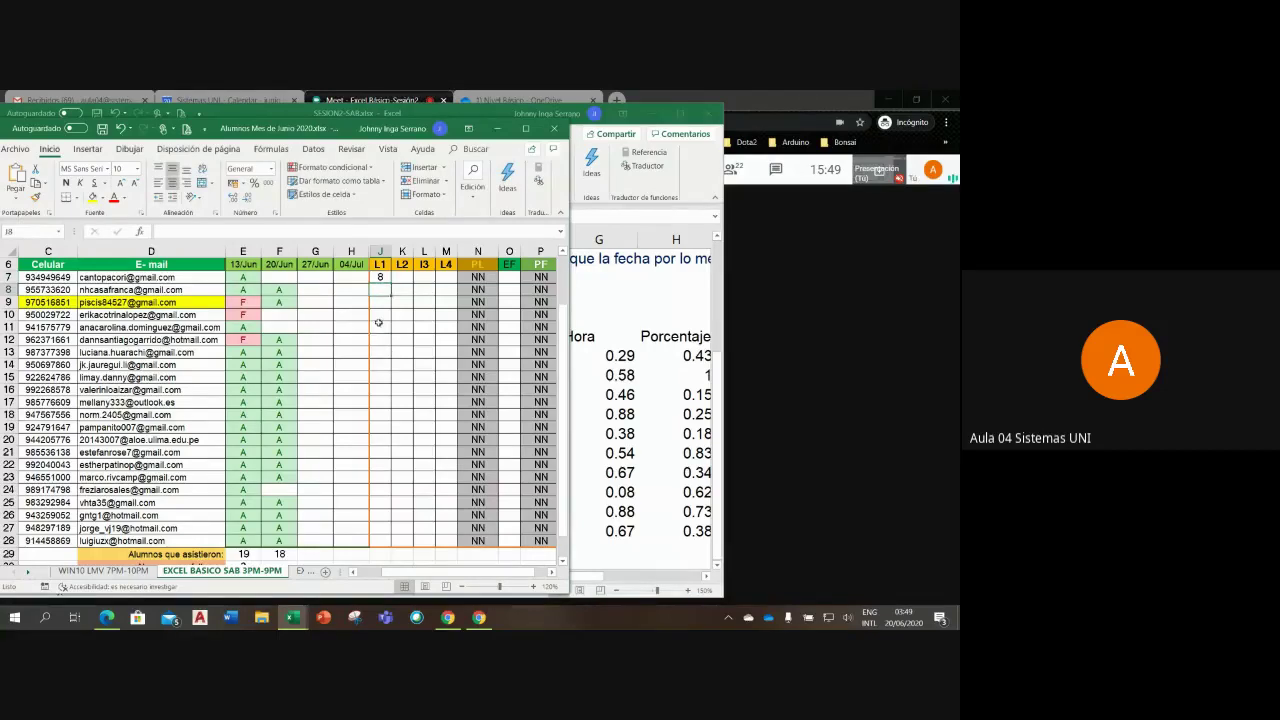
# Step: Select the L1–L4 and EF grade ranges, then return to SESION2 and select B16:B25
pyautogui.click(381, 277)
pyautogui.moveTo(380, 277)
pyautogui.mouseDown()
pyautogui.moveTo(447, 404)
pyautogui.moveTo(448, 538)
pyautogui.mouseUp()
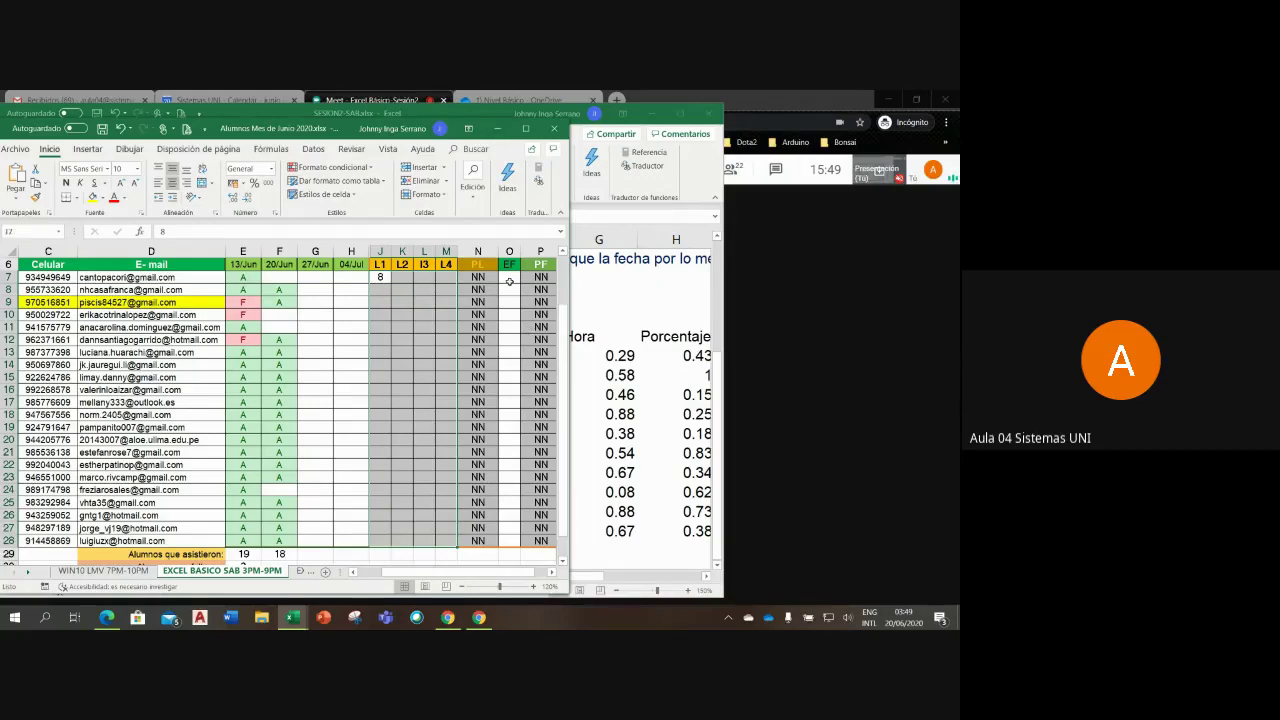
pyautogui.moveTo(509, 282); pyautogui.dragTo(508, 531)
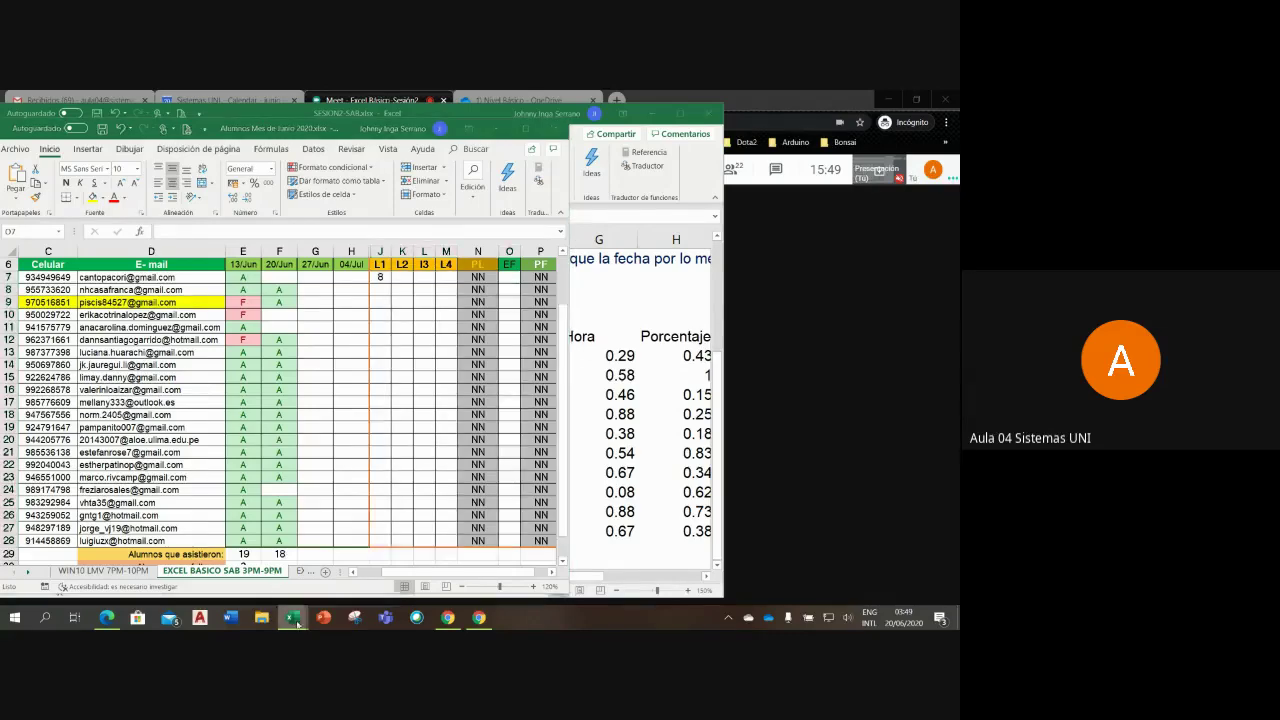
pyautogui.moveTo(291, 617)
pyautogui.click(313, 569)
pyautogui.moveTo(147, 355); pyautogui.dragTo(150, 531)
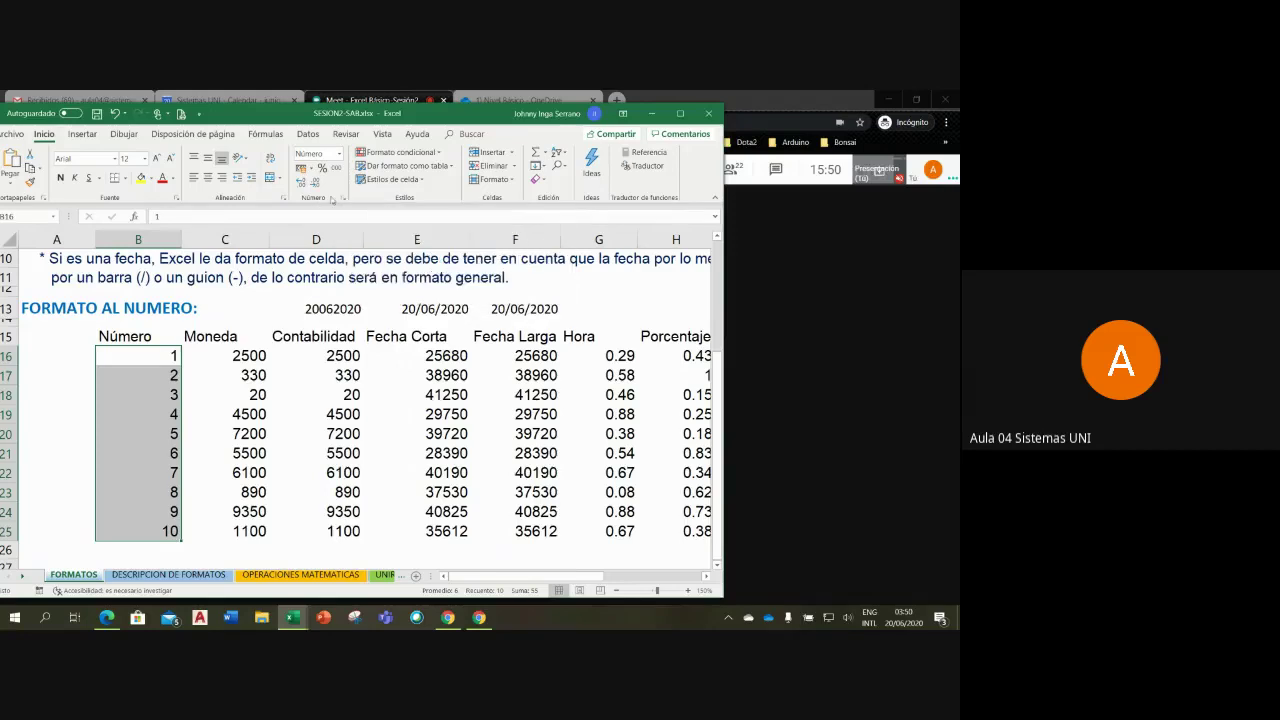
# Step: Open Formato de celdas on the Personalizada category for the Número values and magnify the screen
pyautogui.click(345, 199)
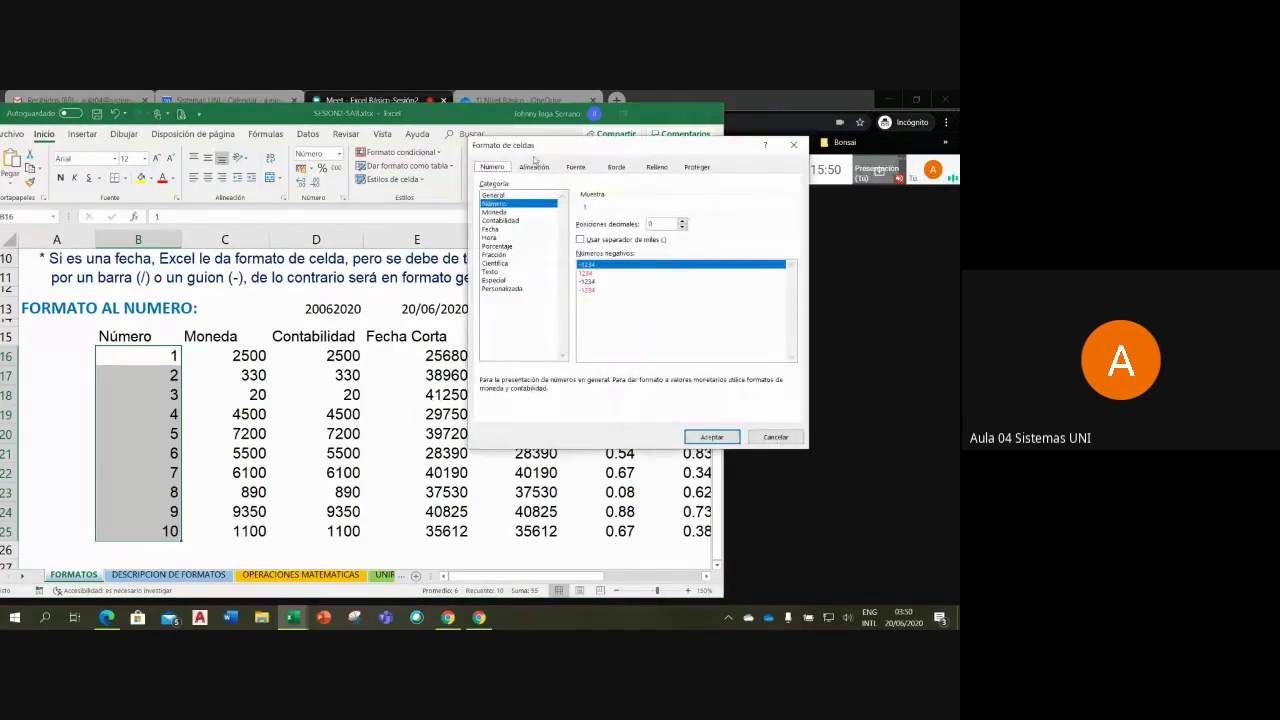
pyautogui.moveTo(539, 149); pyautogui.dragTo(342, 236)
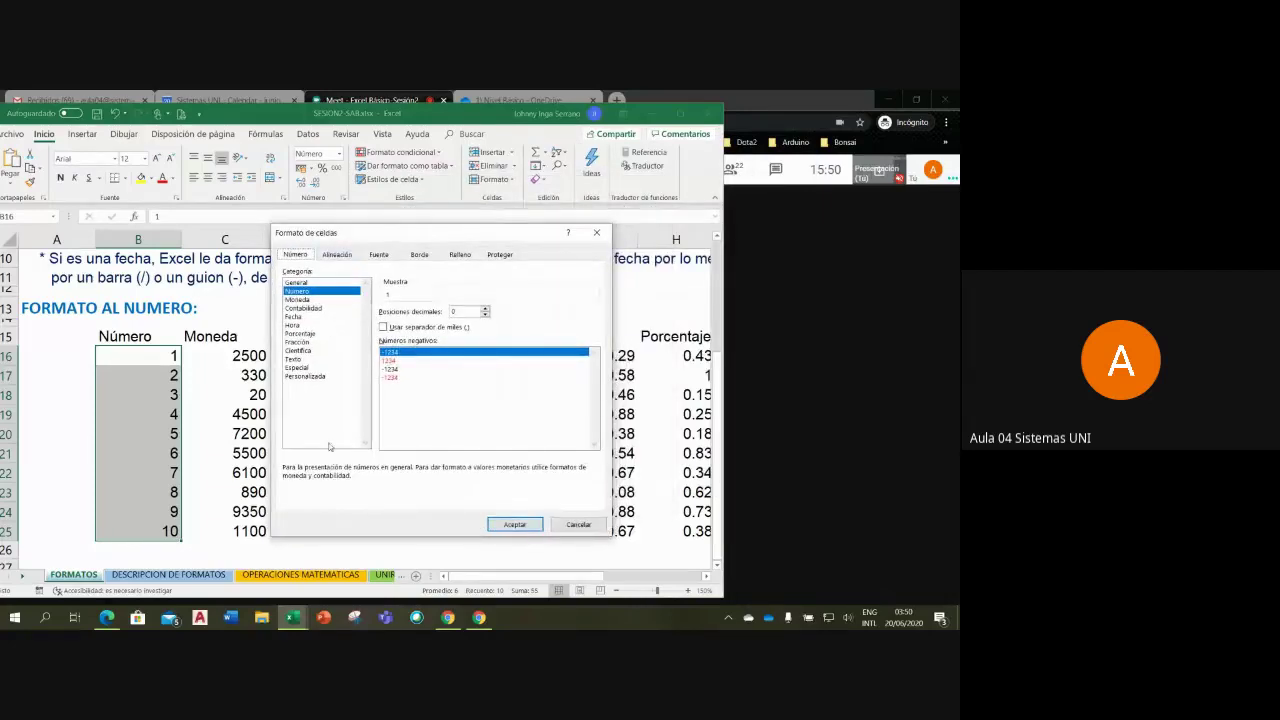
pyautogui.click(304, 376)
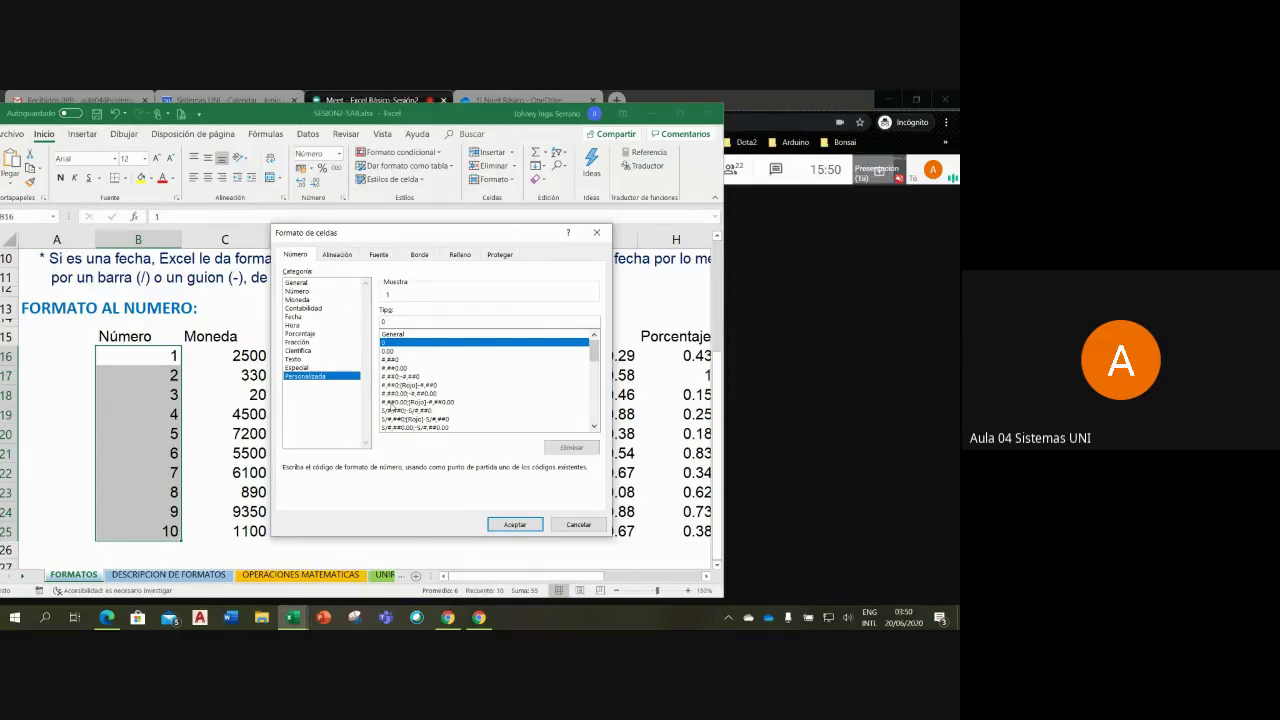
pyautogui.press('super+plus')
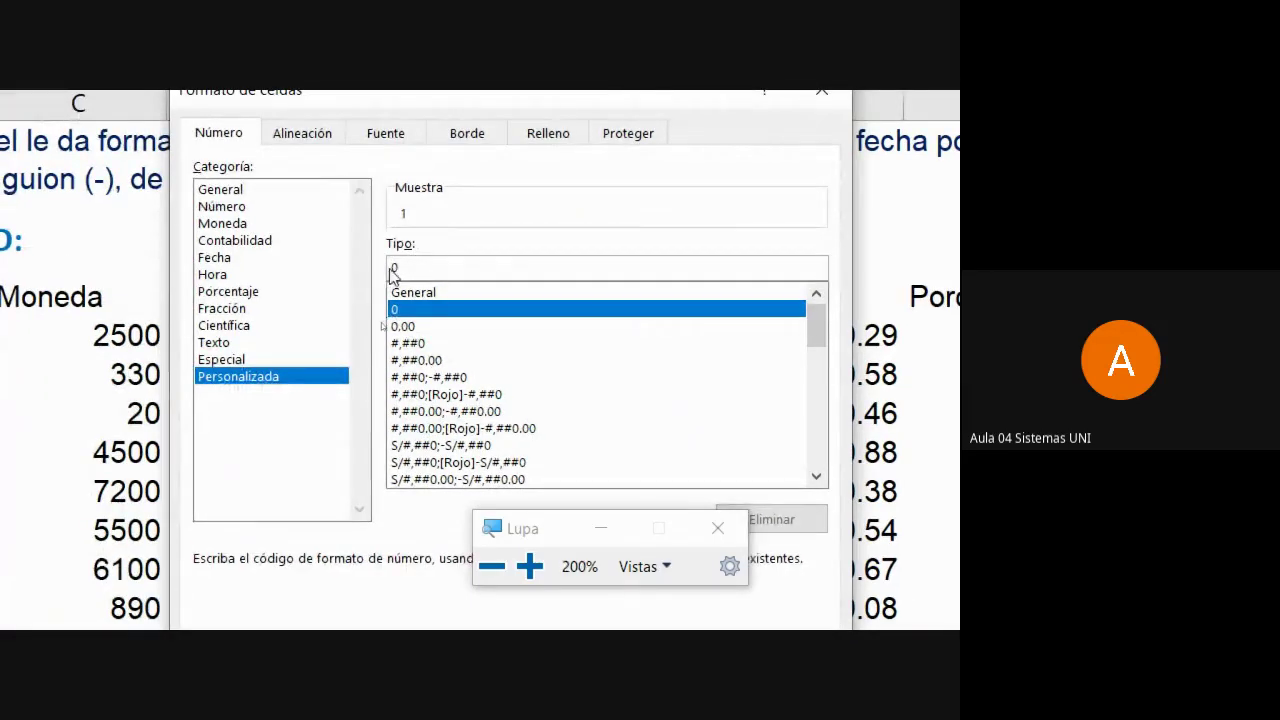
# Step: Apply custom format code 00.000 so the Número values show 01.000 to 10.000
pyautogui.click(394, 268)
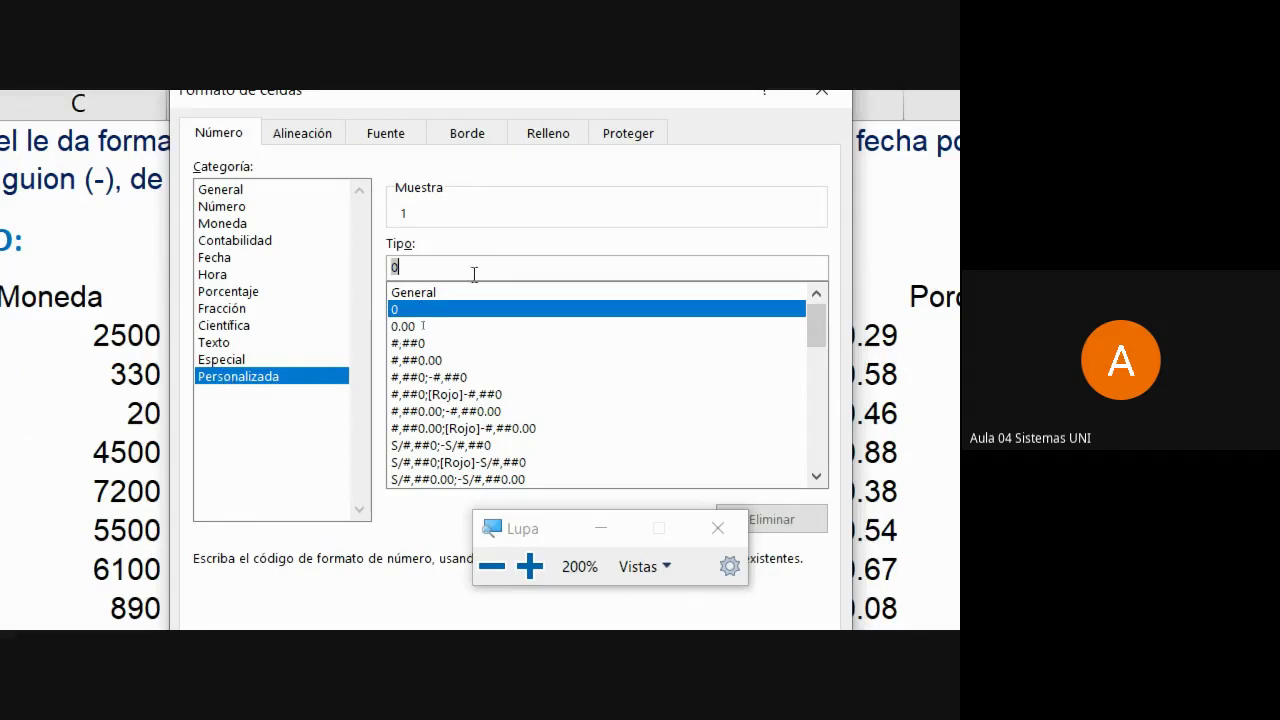
pyautogui.click(448, 266)
pyautogui.write('0')
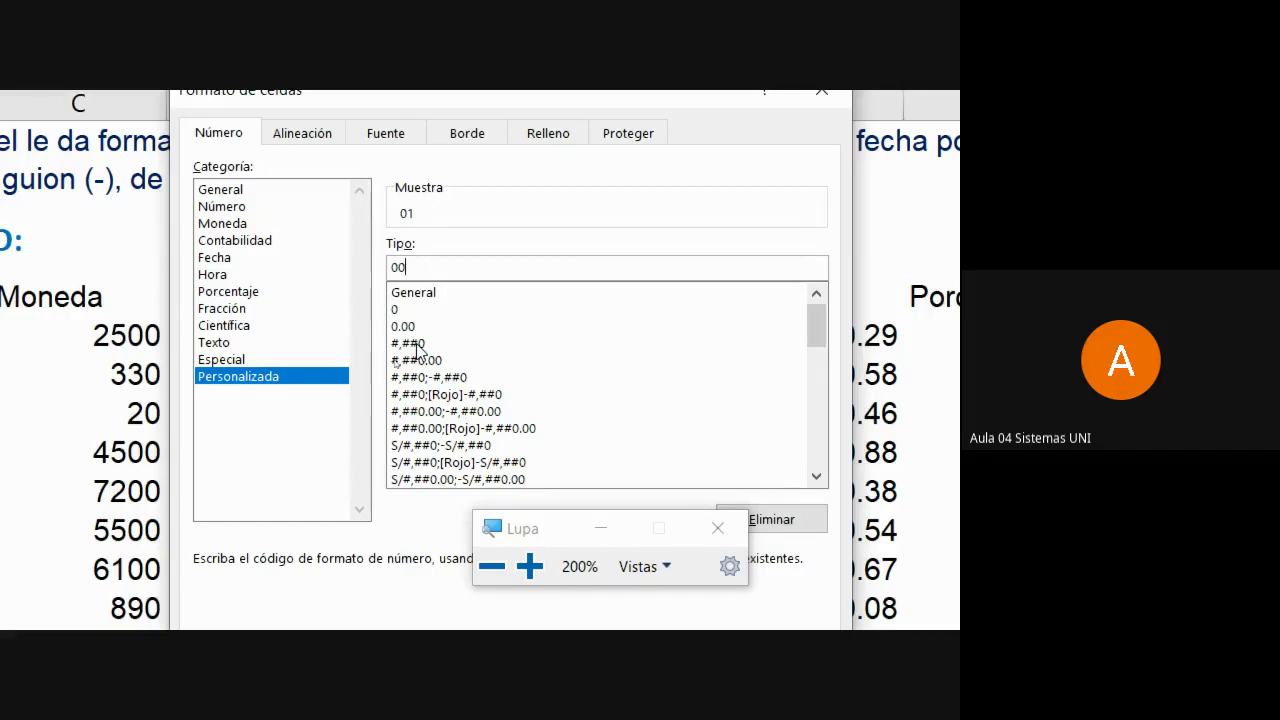
pyautogui.write('.')
pyautogui.write('000')
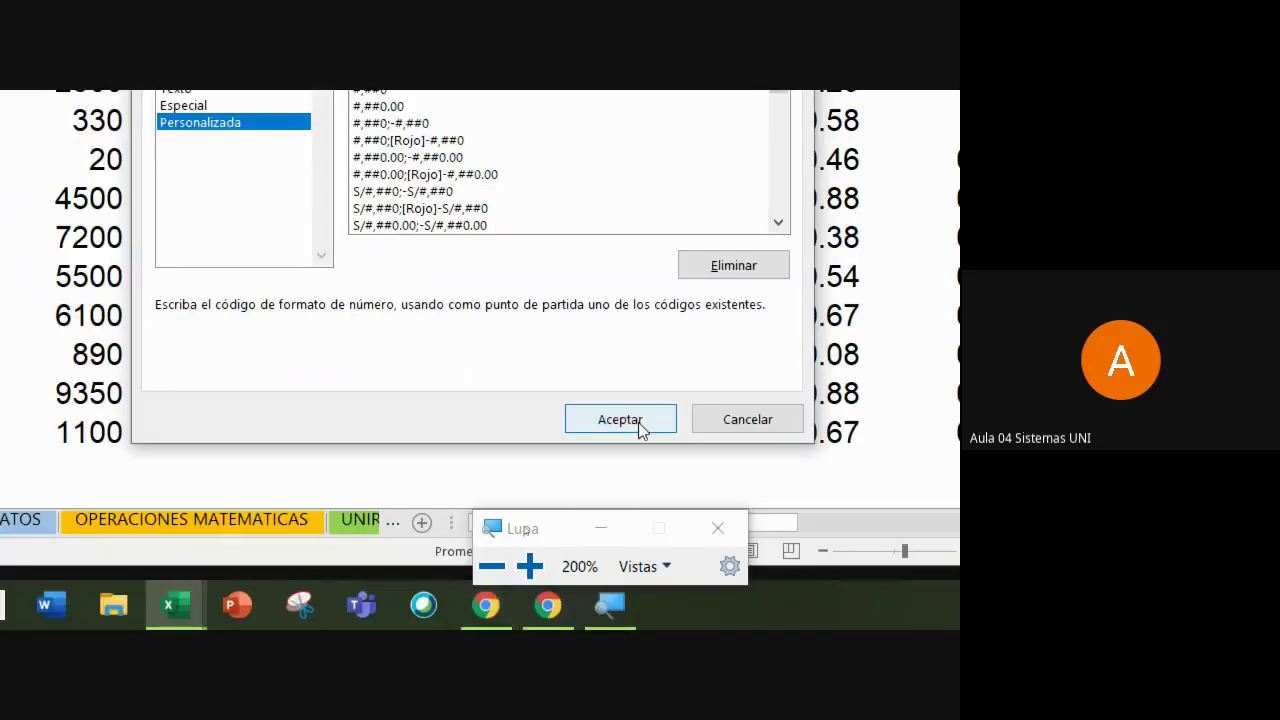
pyautogui.click(640, 422)
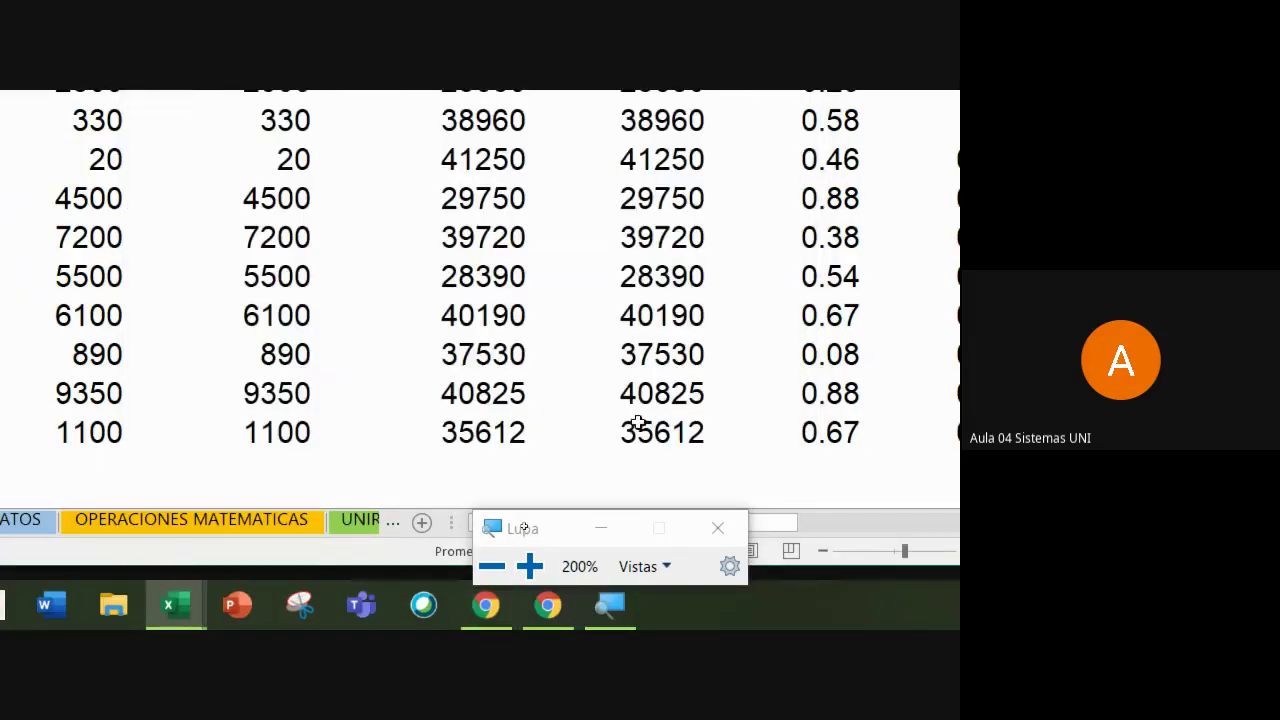
# Step: Shorten the Número column's custom format to 00, showing 01 through 10
pyautogui.click(730, 543)
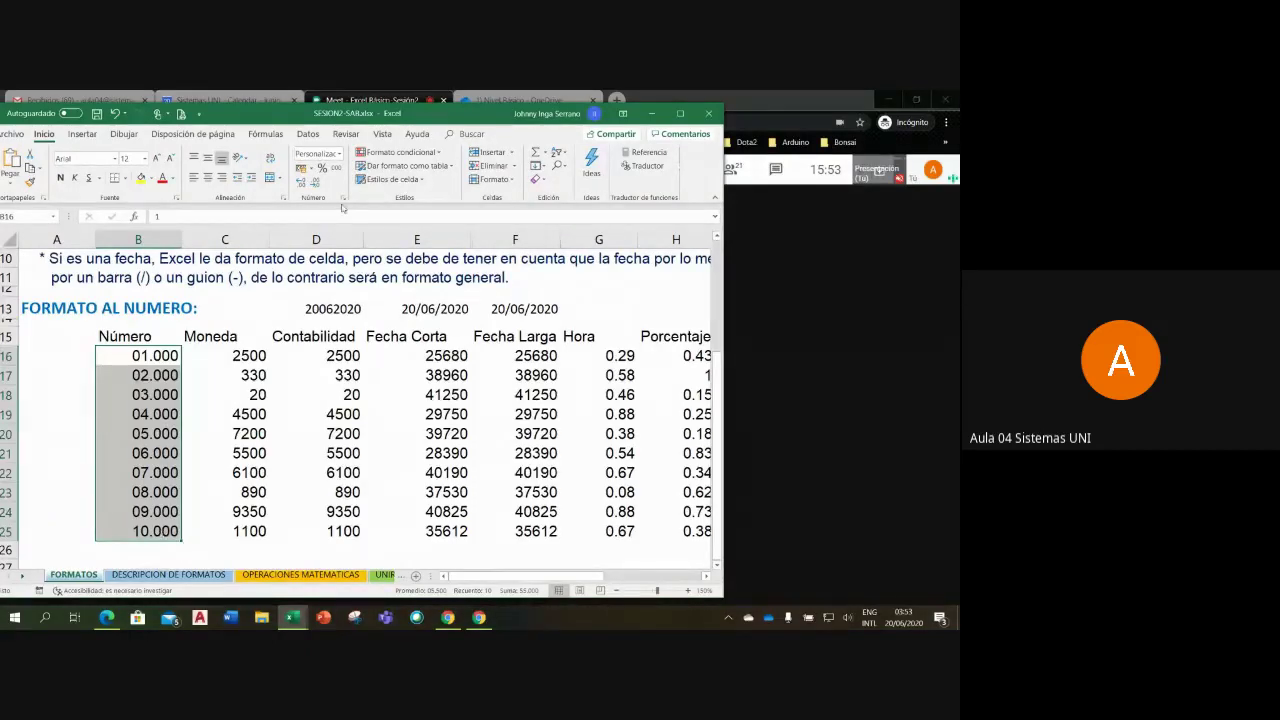
pyautogui.click(343, 199)
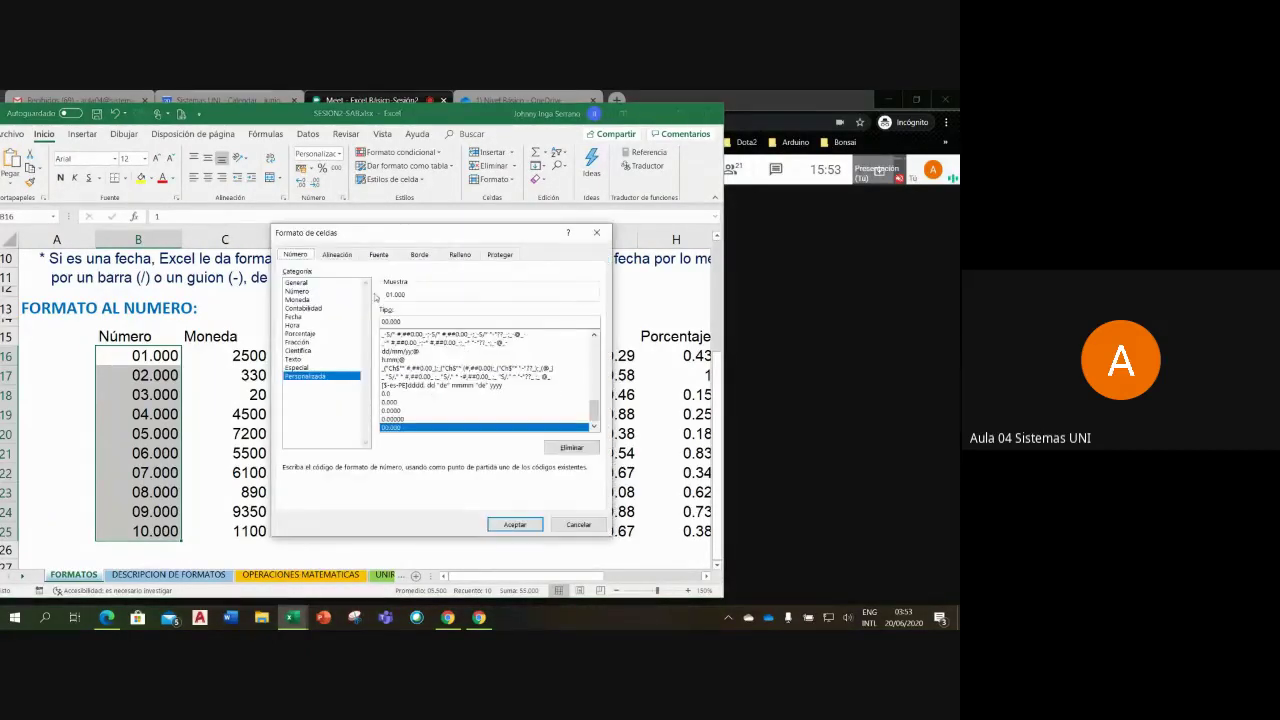
pyautogui.click(406, 321)
pyautogui.press('BackSpace')
pyautogui.press('BackSpace')
pyautogui.press('BackSpace')
pyautogui.press('BackSpace')
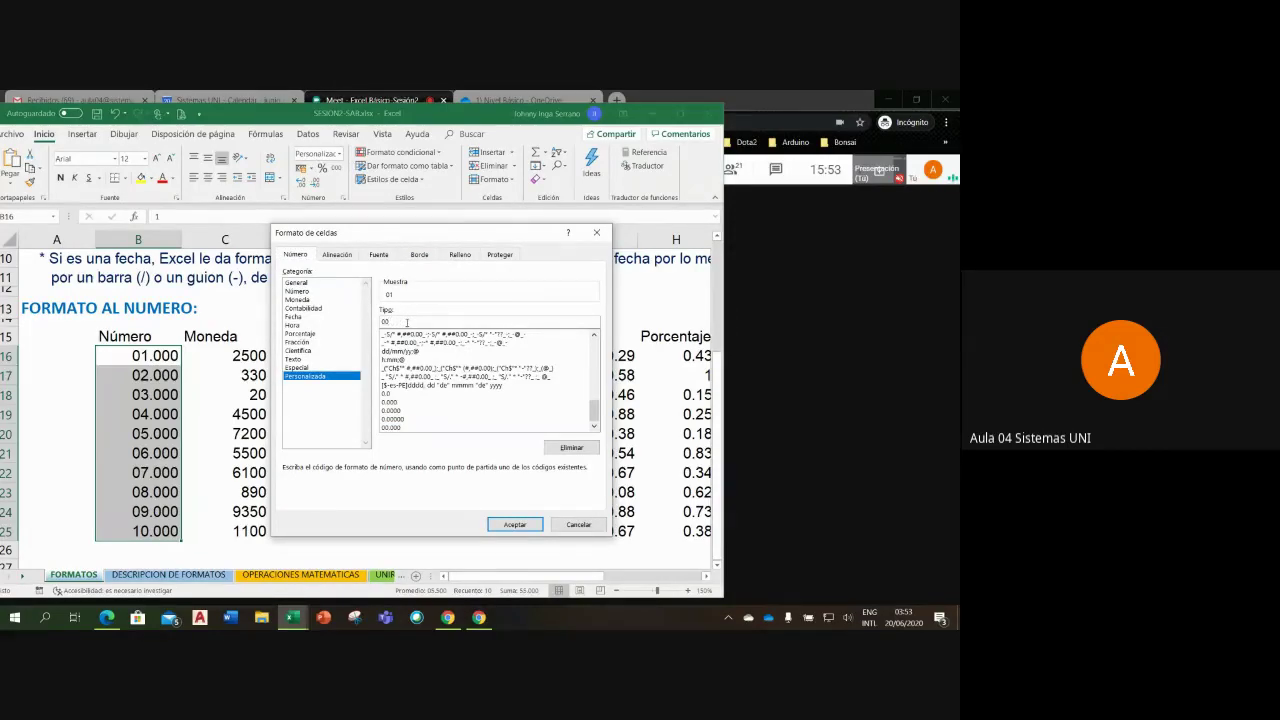
pyautogui.click(517, 525)
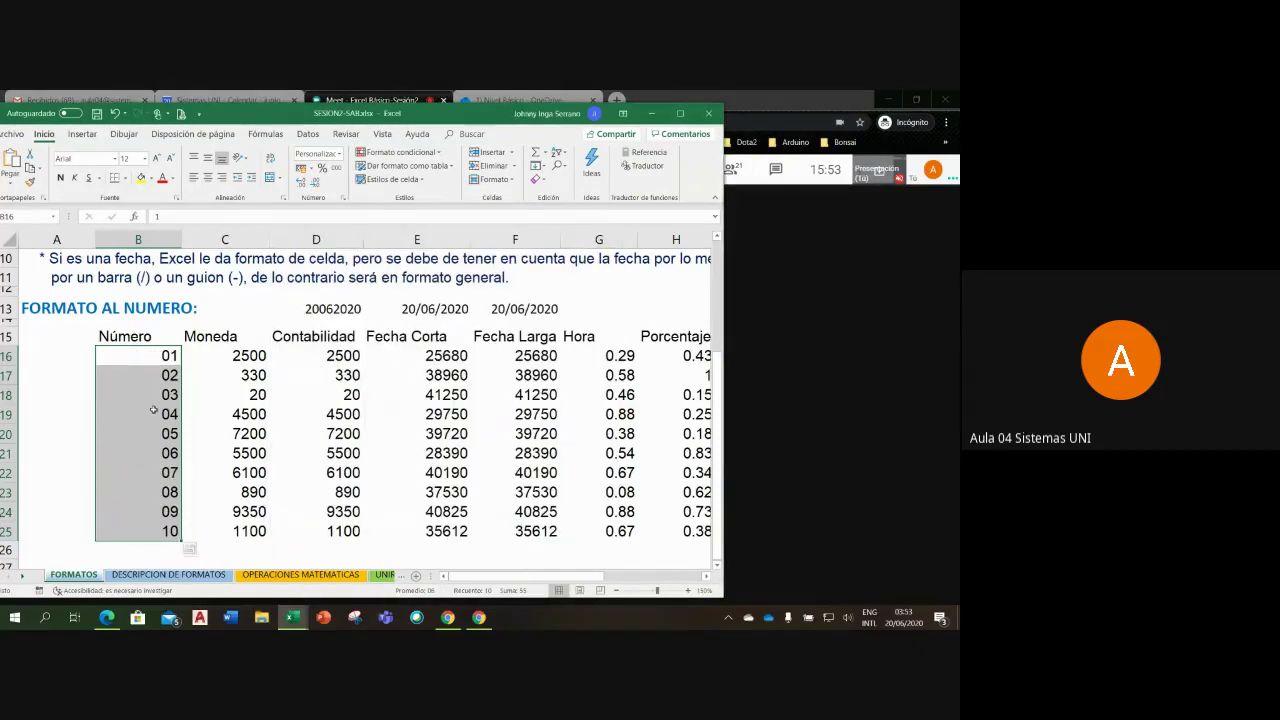
pyautogui.click(170, 415)
pyautogui.click(237, 430)
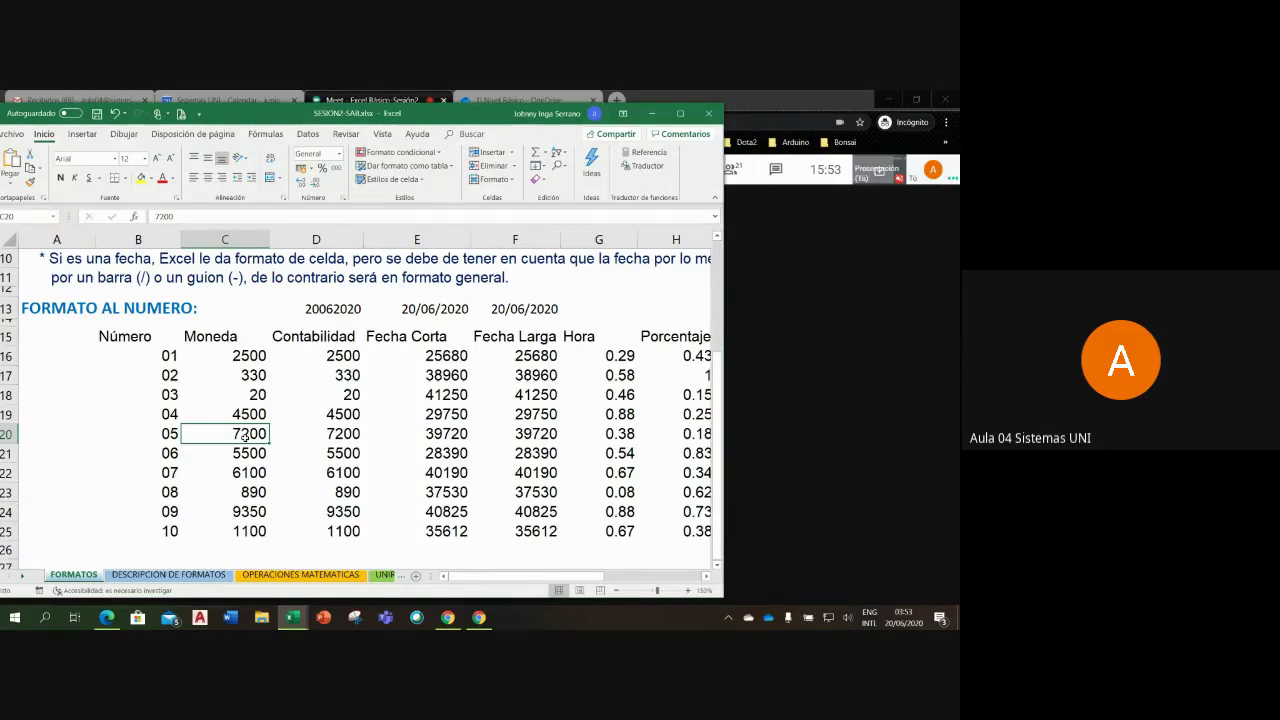
# Step: Enter 01 in A16 and compare its stored value with the Número cells
pyautogui.click(62, 358)
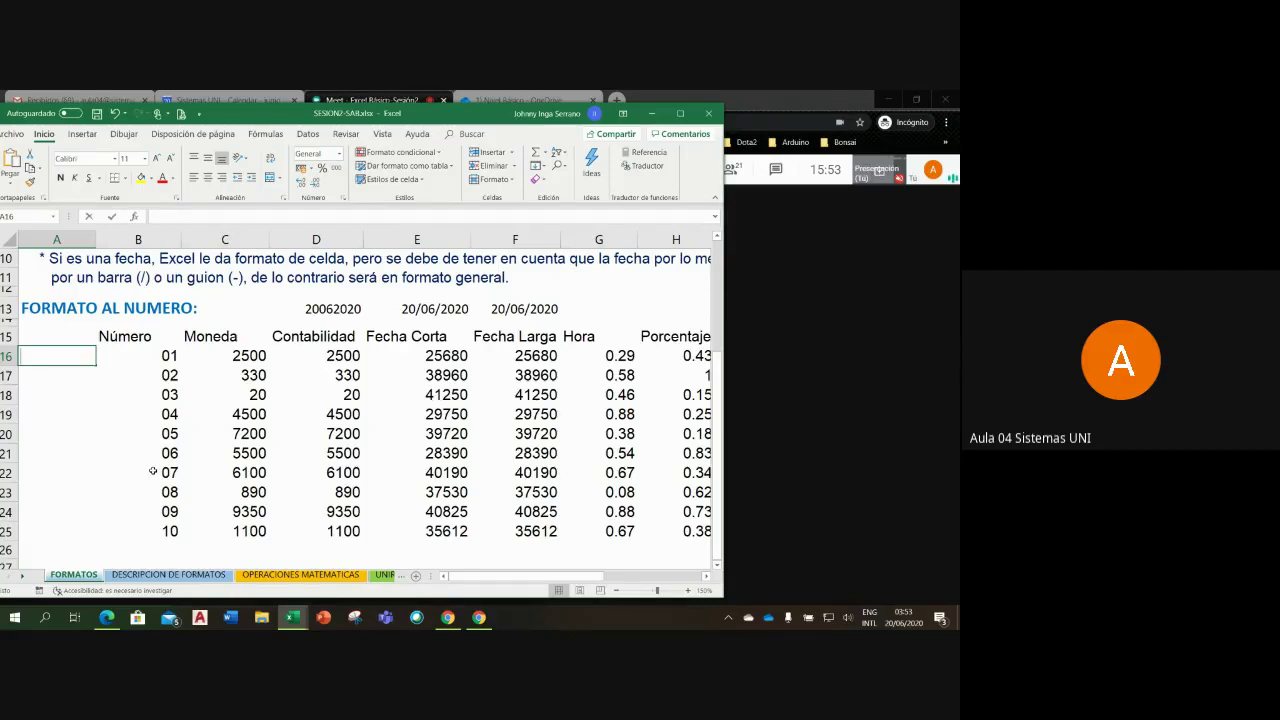
pyautogui.write('01')
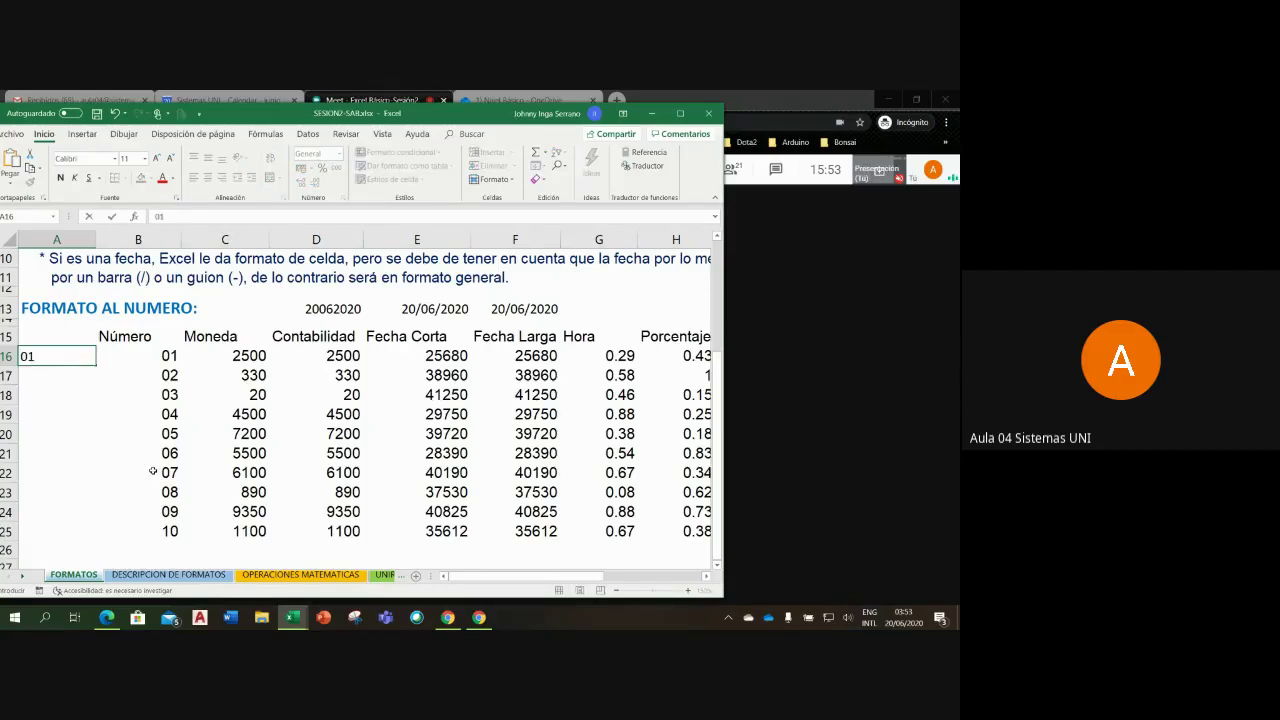
pyautogui.press('Return')
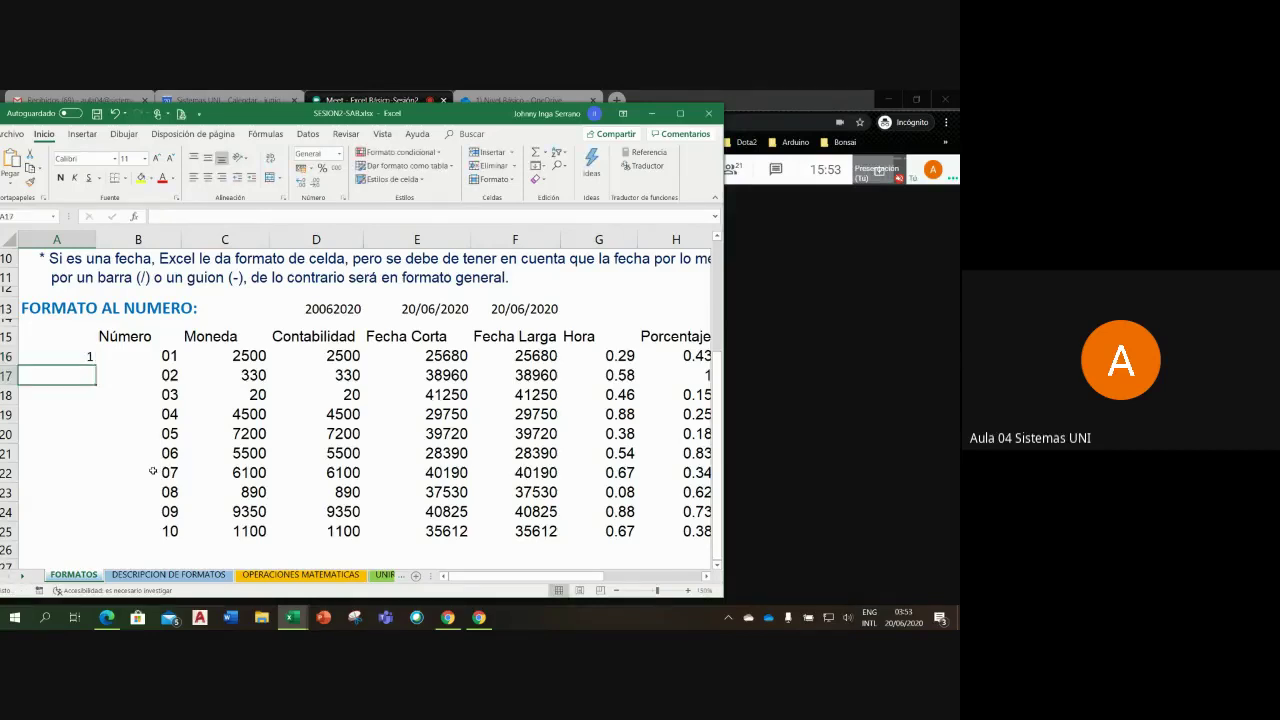
pyautogui.click(66, 362)
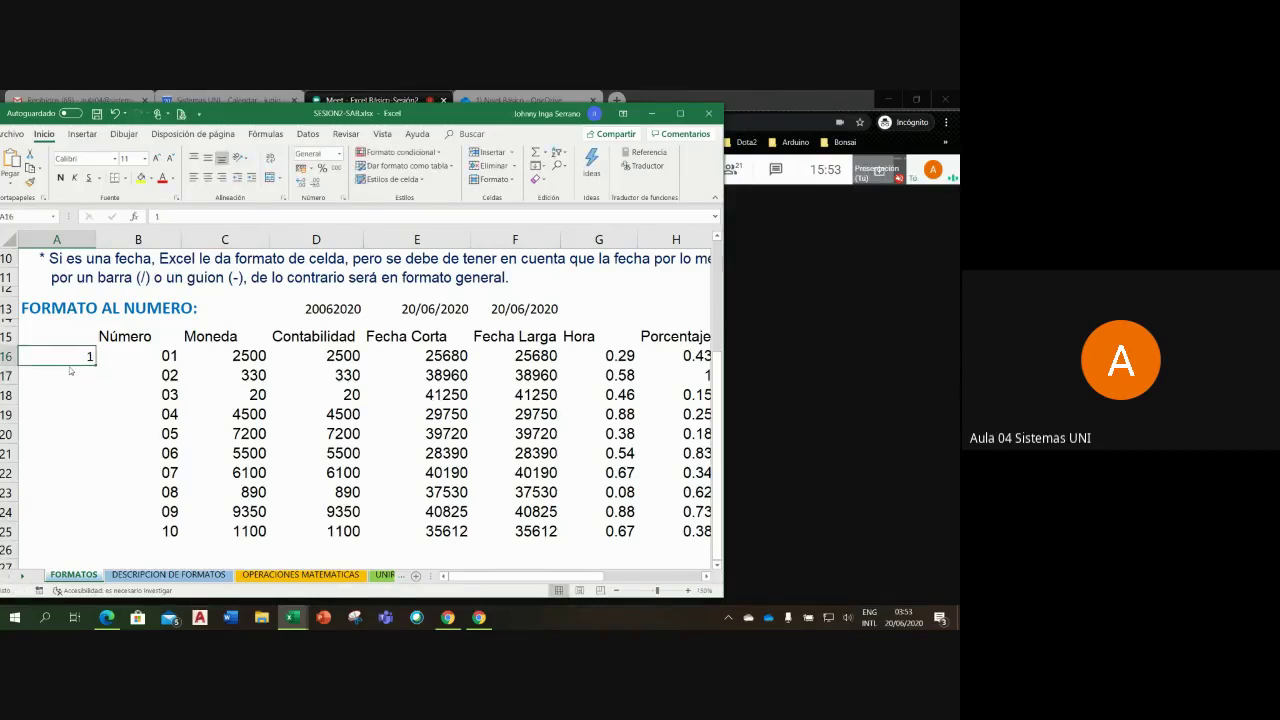
pyautogui.click(162, 360)
pyautogui.click(158, 398)
pyautogui.click(157, 412)
pyautogui.click(120, 358)
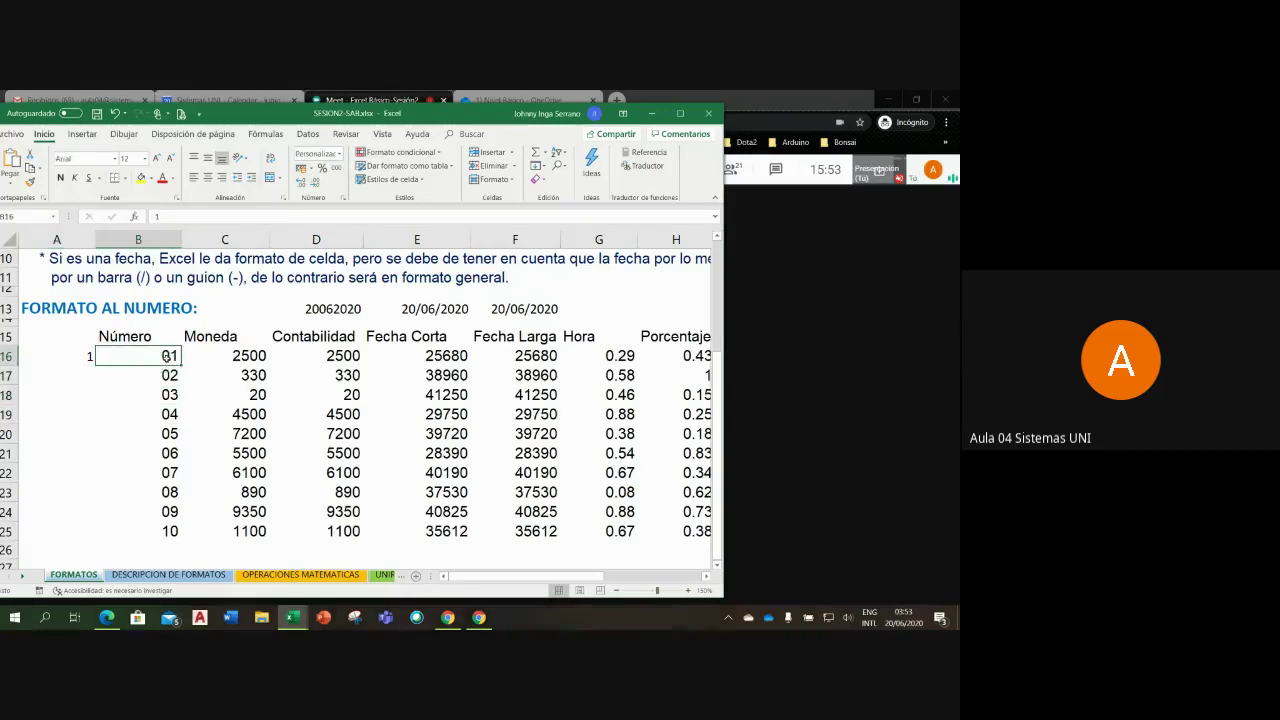
# Step: Re-enter A16 as 000000001, which still stores as 1, and select B16:B25
pyautogui.click(75, 354)
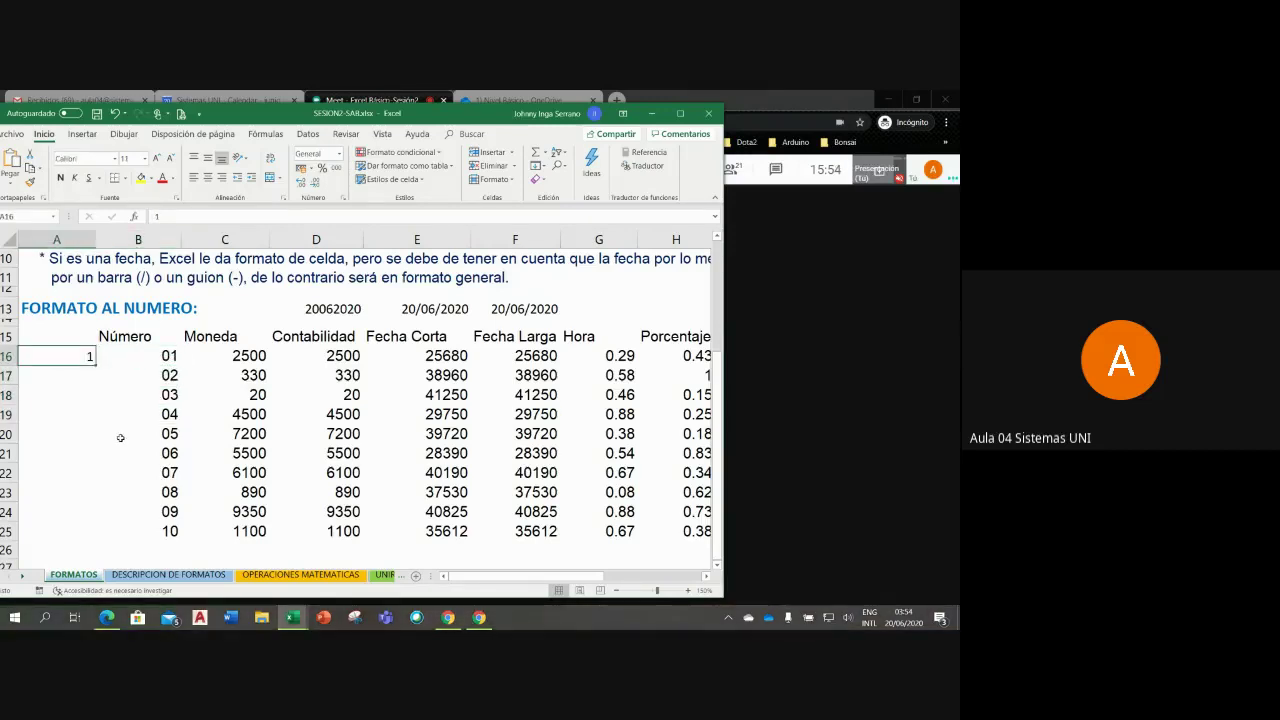
pyautogui.write('00')
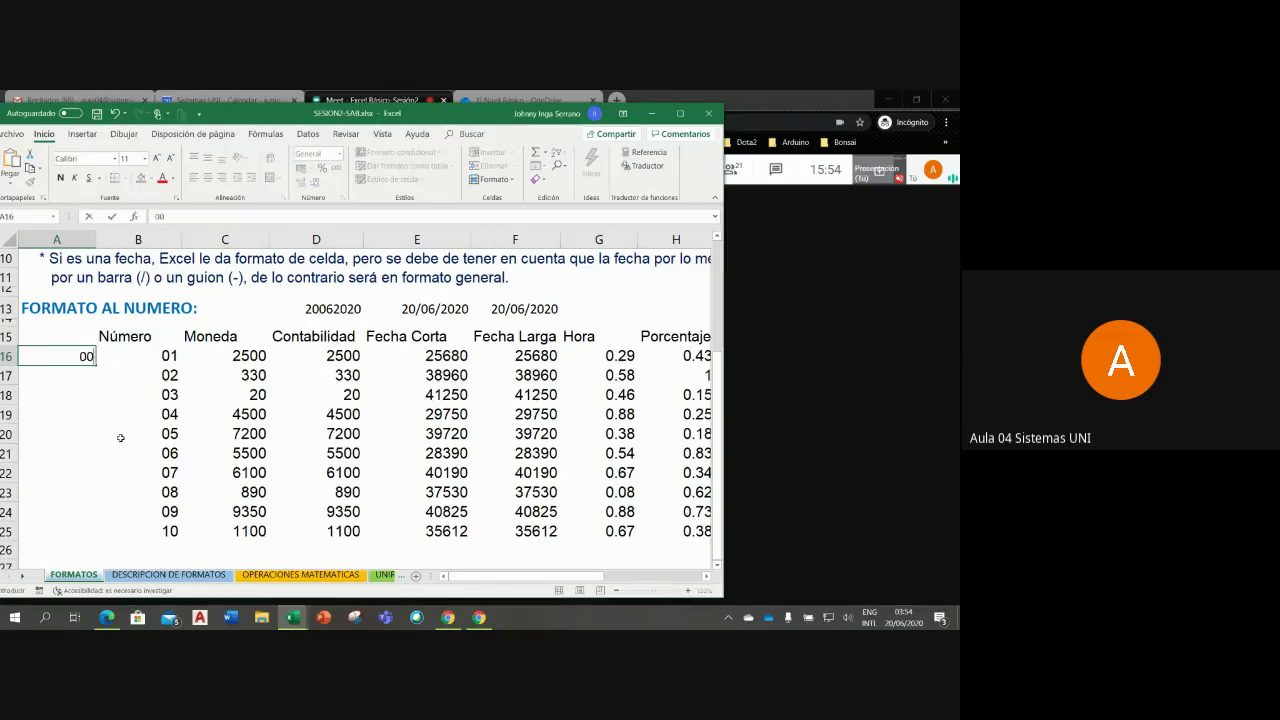
pyautogui.write('0000001')
pyautogui.press('Return')
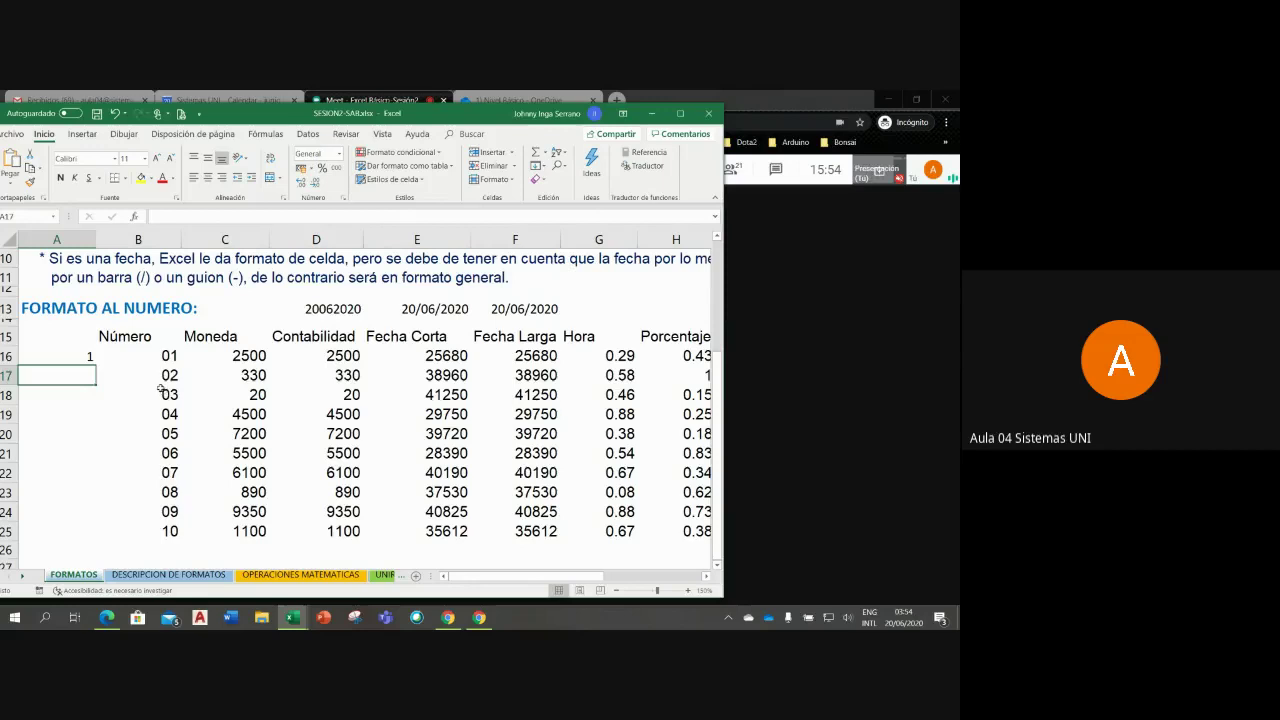
pyautogui.moveTo(167, 355); pyautogui.dragTo(157, 528)
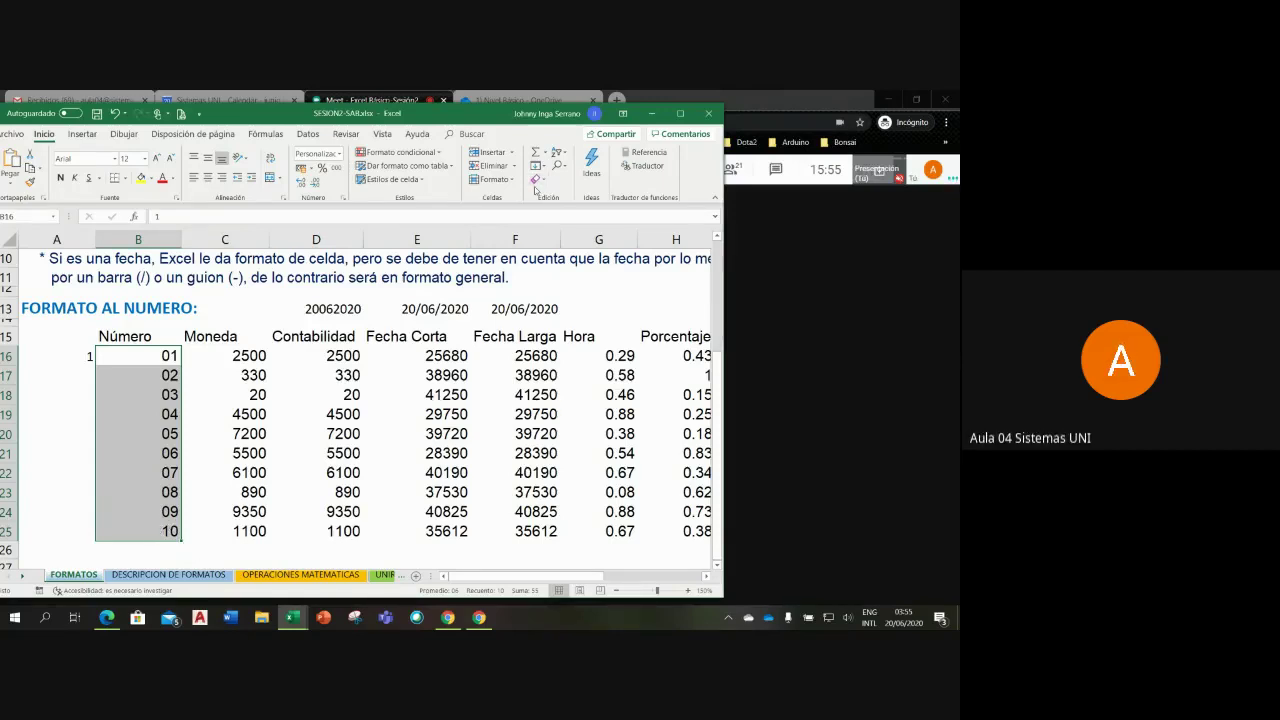
pyautogui.press('XF86AudioRaiseVolume')
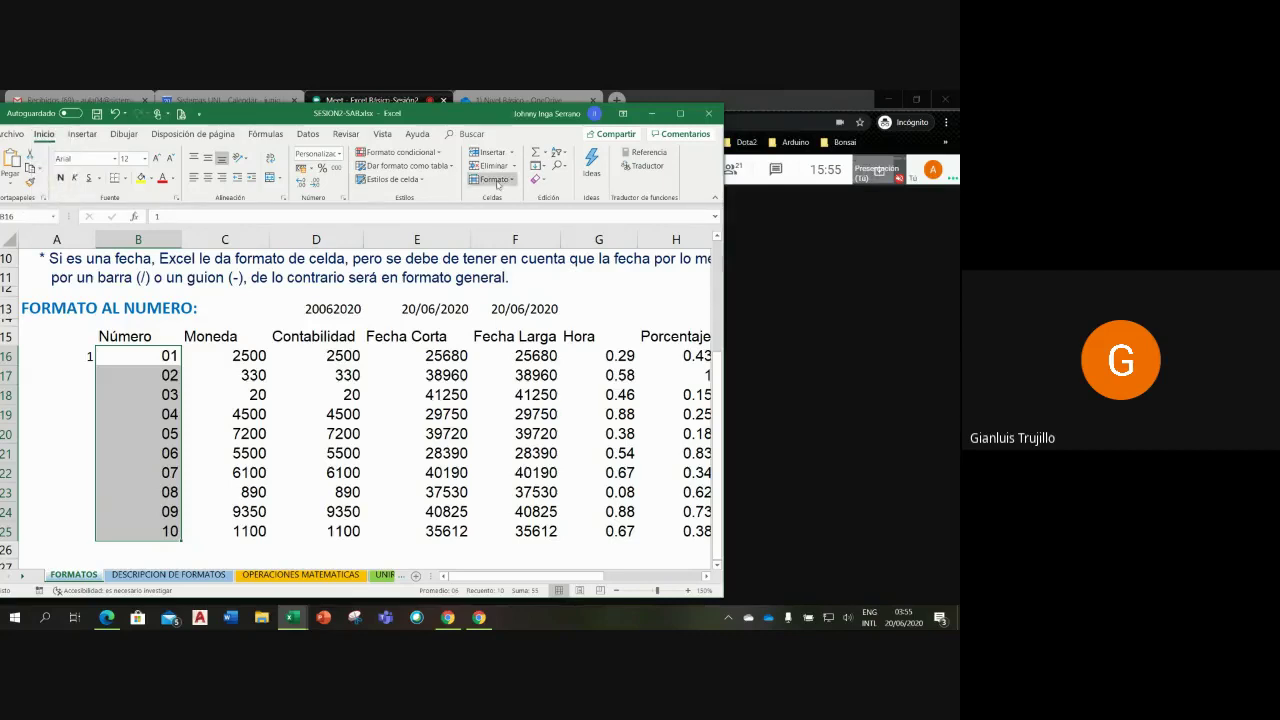
pyautogui.click(74, 357)
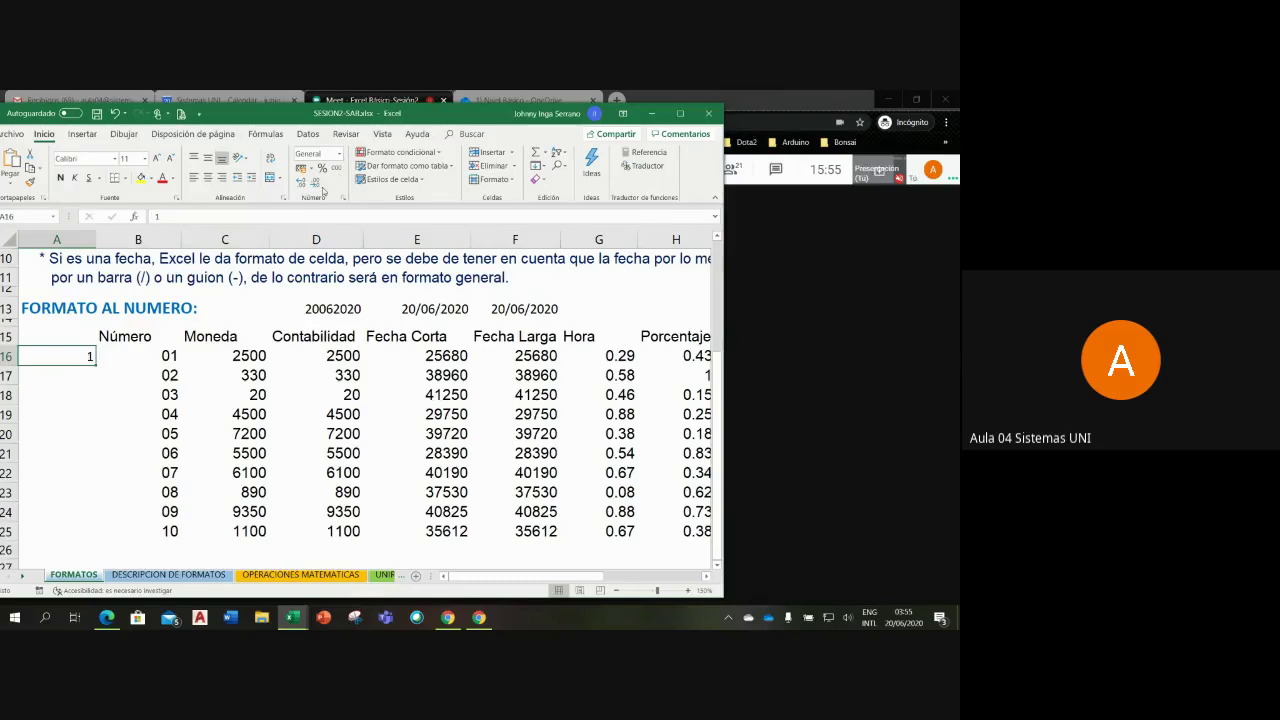
# Step: Format A16 as Texto and enter 01, keeping the leading zero
pyautogui.click(339, 153)
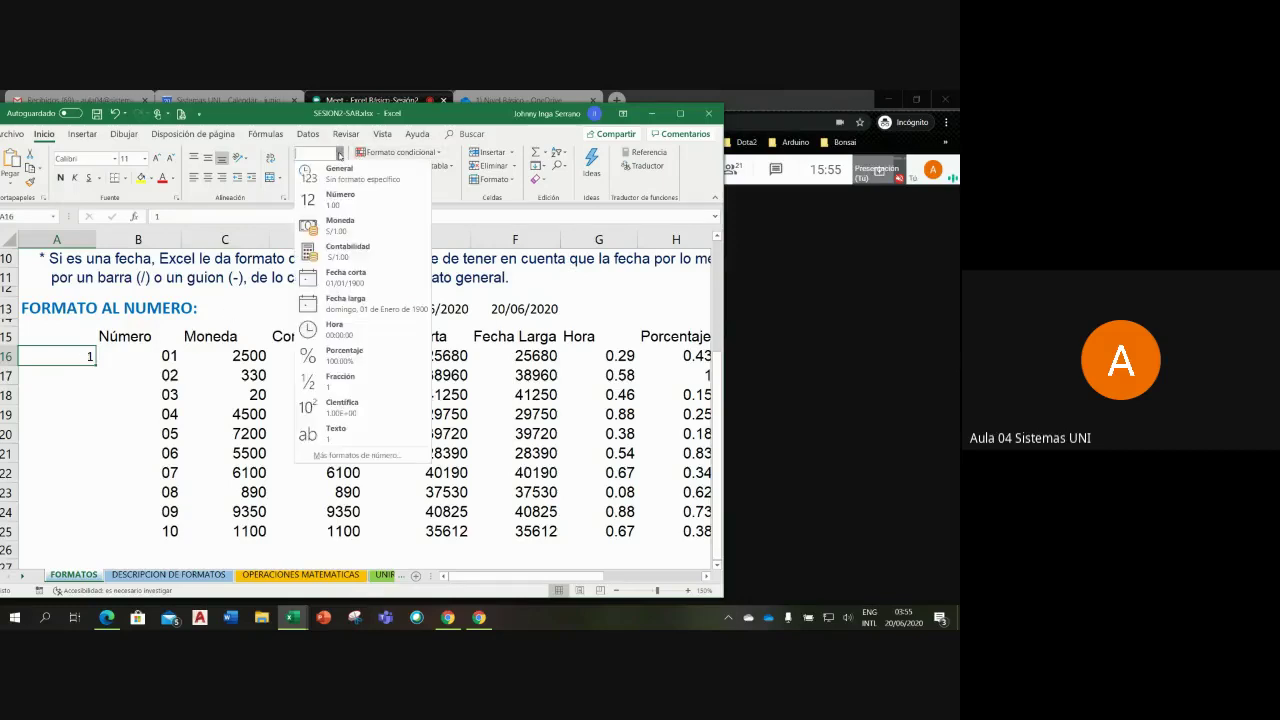
pyautogui.click(363, 438)
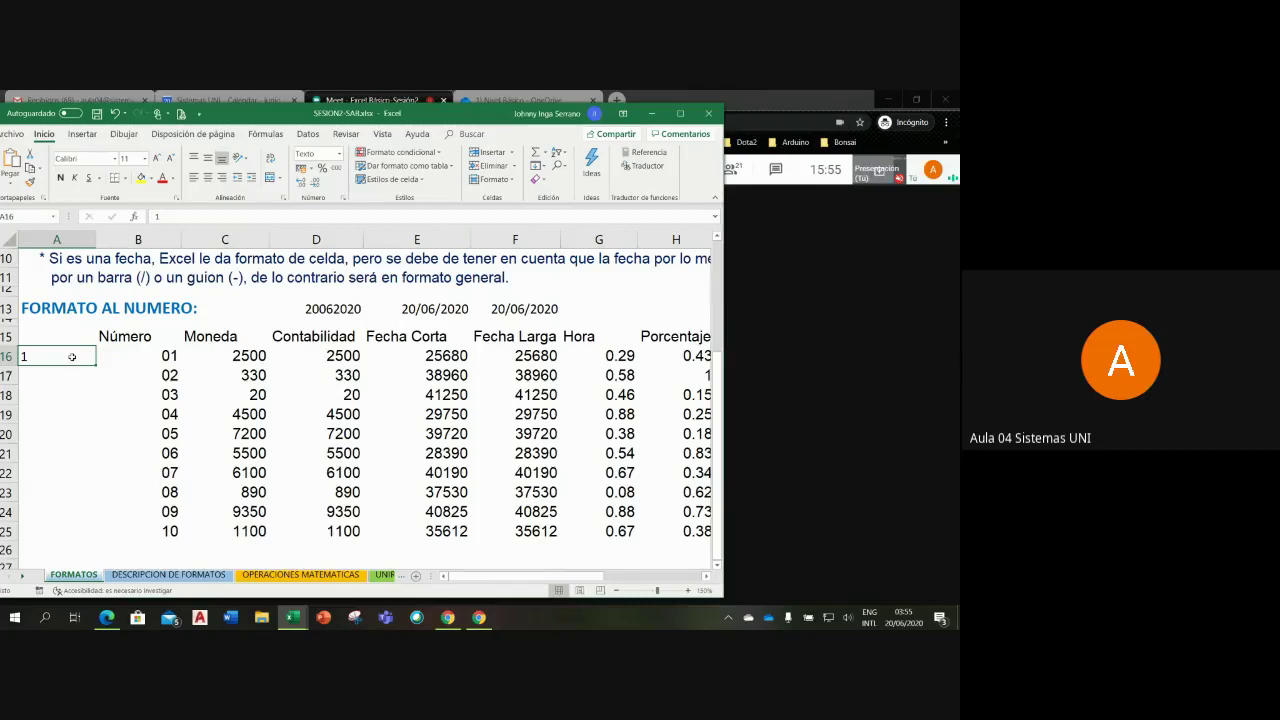
pyautogui.write('01')
pyautogui.press('Return')
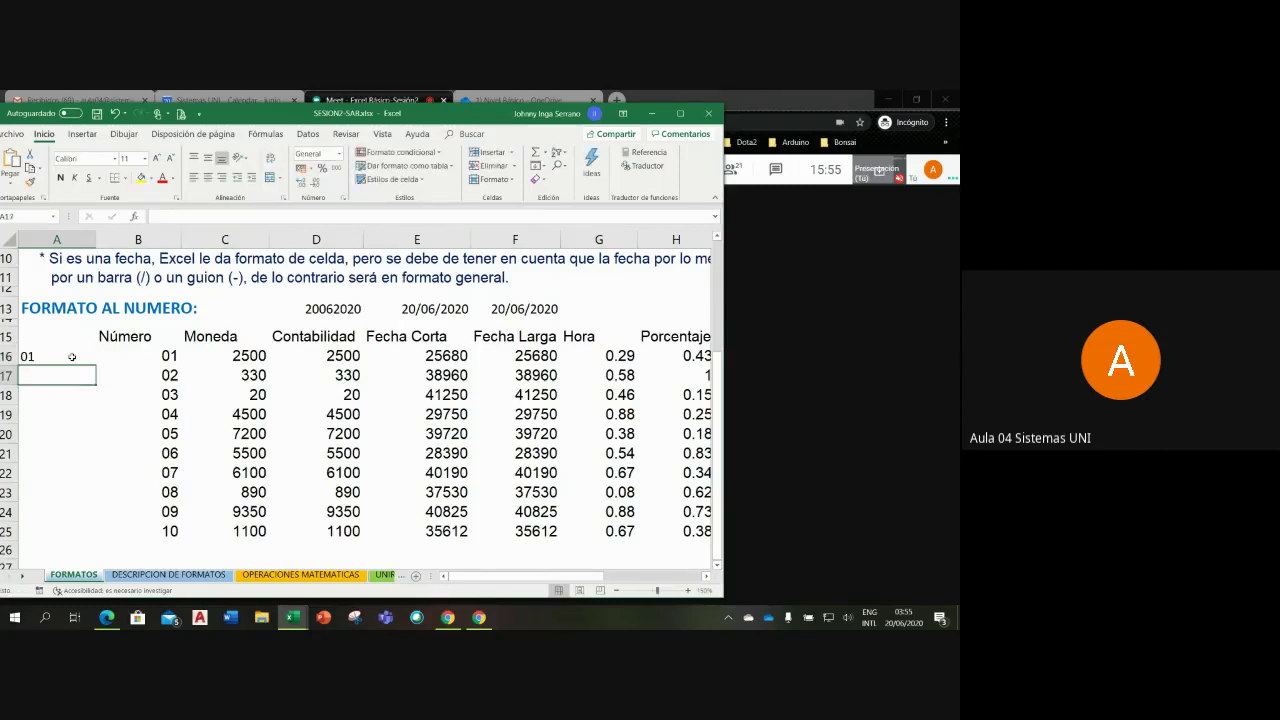
pyautogui.click(72, 357)
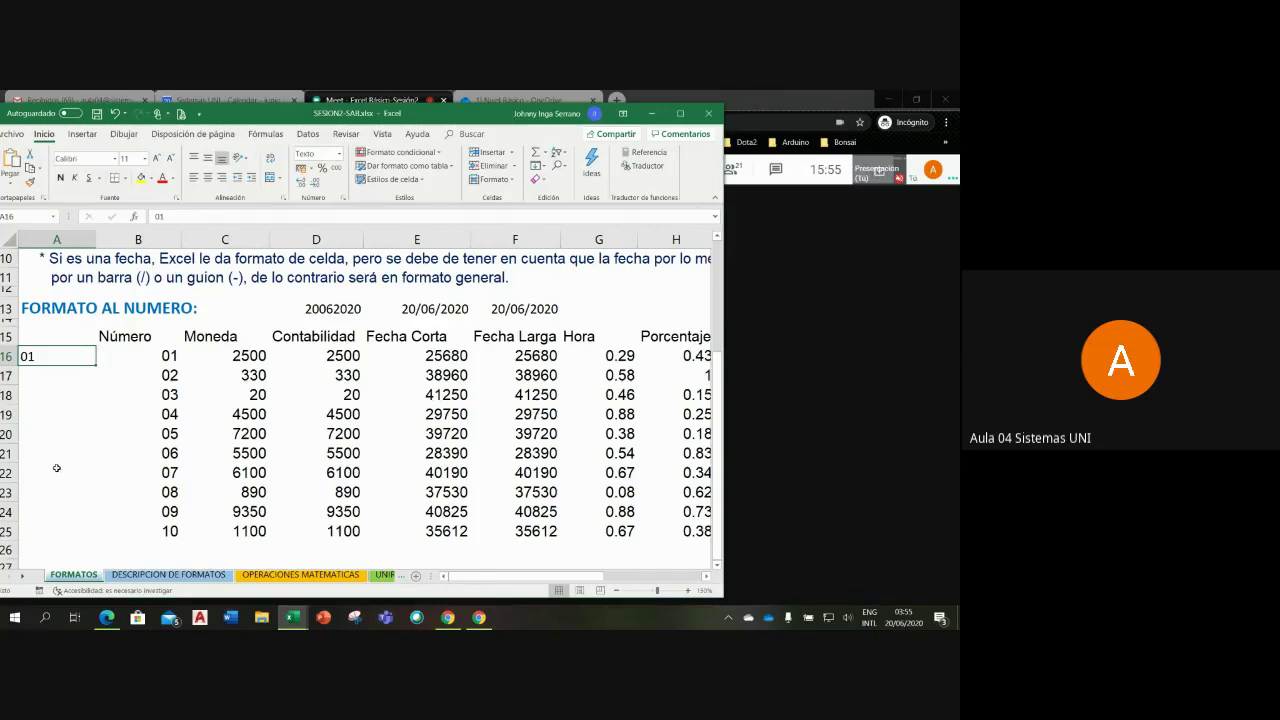
pyautogui.moveTo(140, 356); pyautogui.dragTo(127, 465)
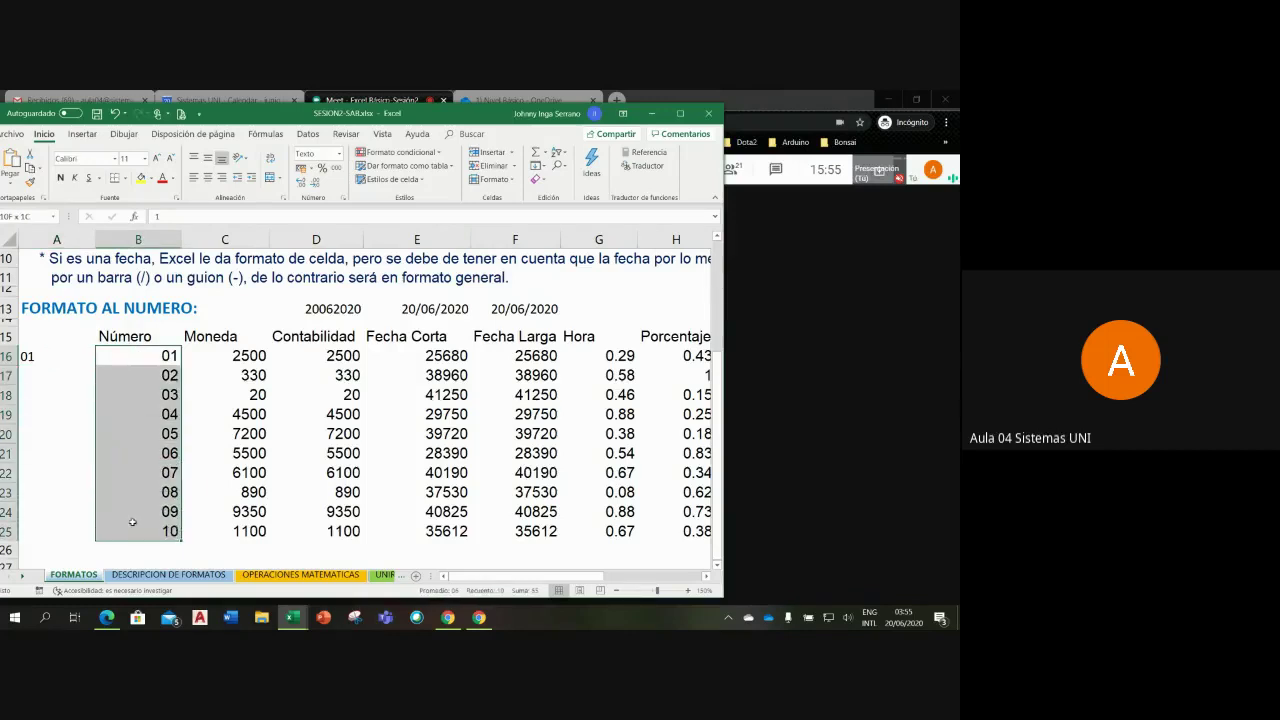
pyautogui.moveTo(127, 465); pyautogui.dragTo(128, 530)
pyautogui.click(79, 432)
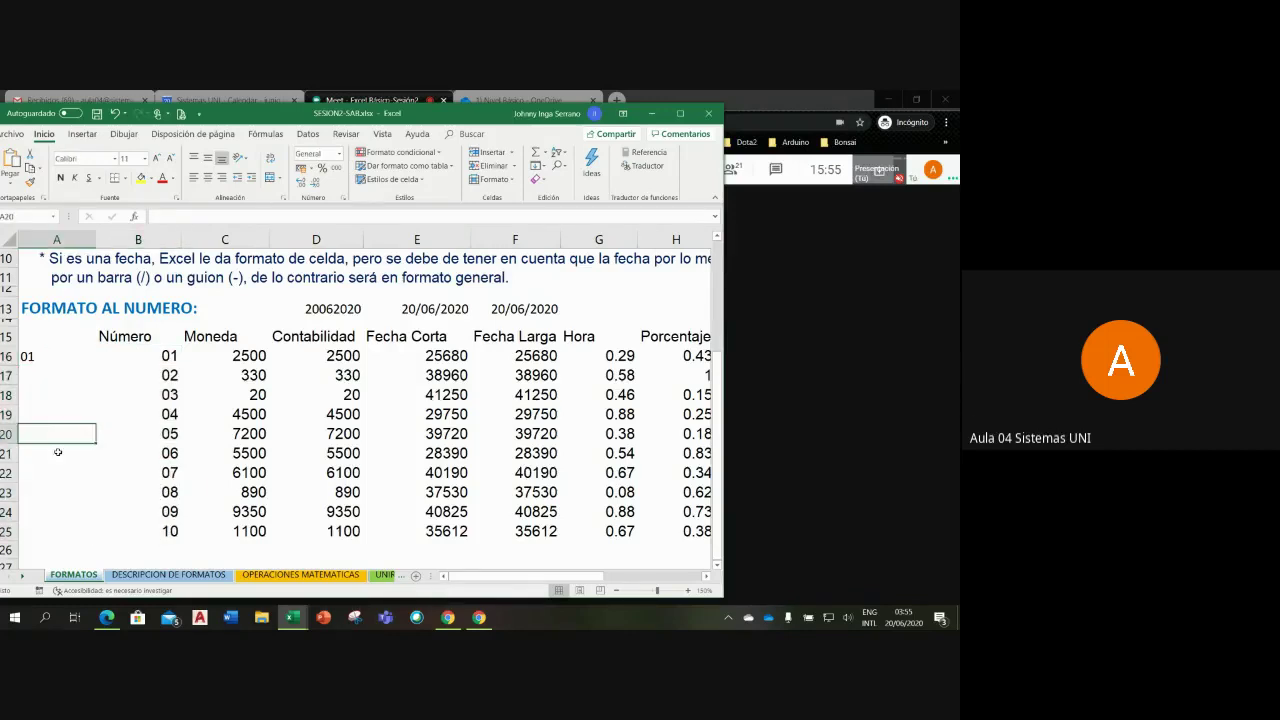
pyautogui.click(40, 355)
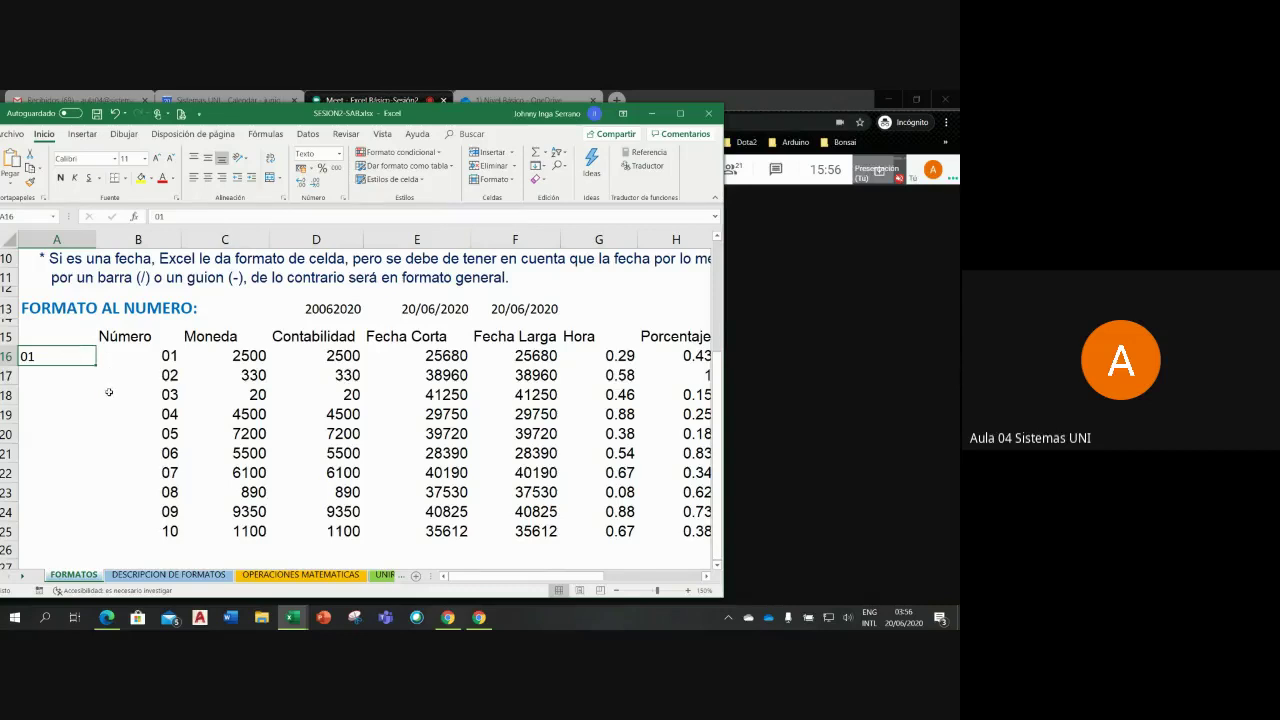
pyautogui.click(121, 360)
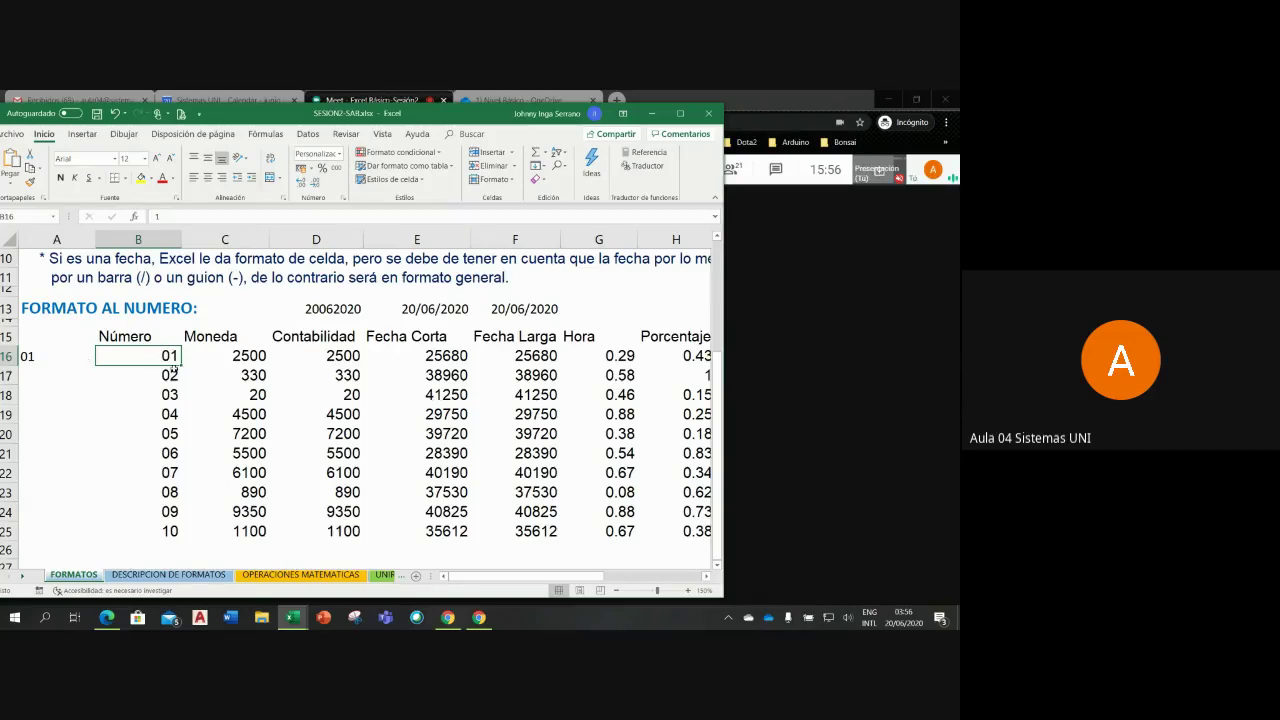
pyautogui.click(40, 356)
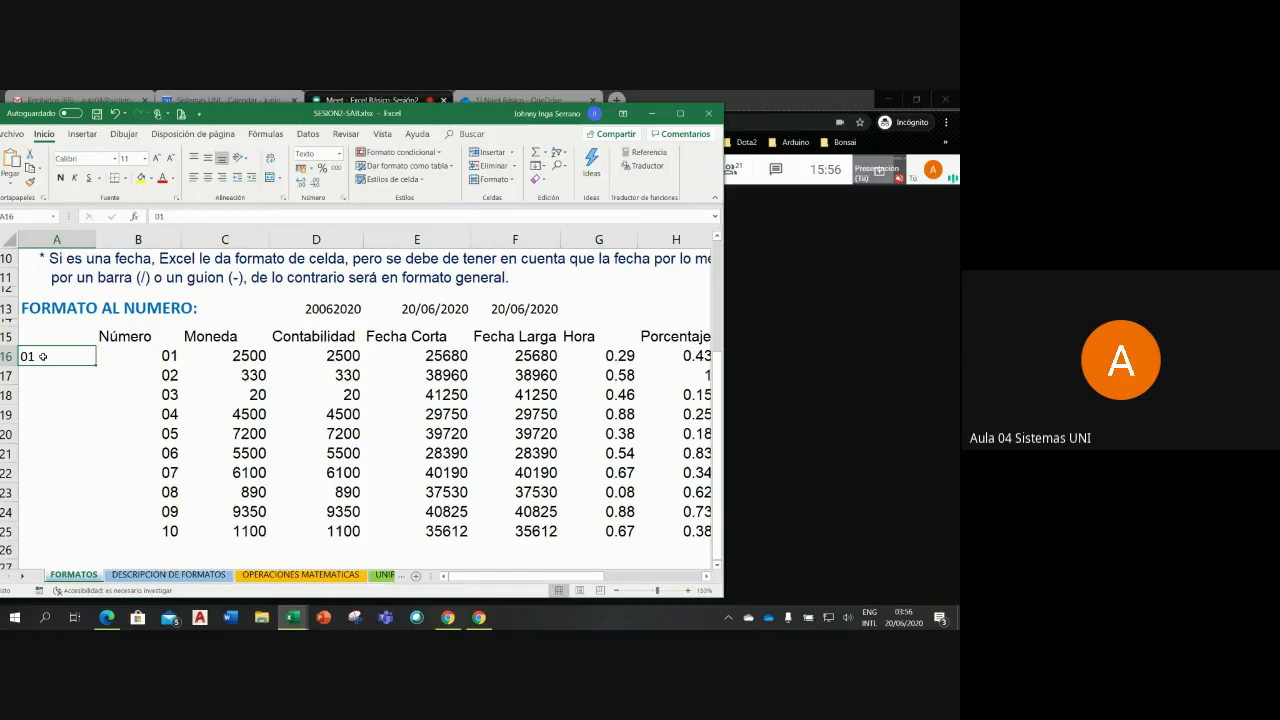
pyautogui.press('Return')
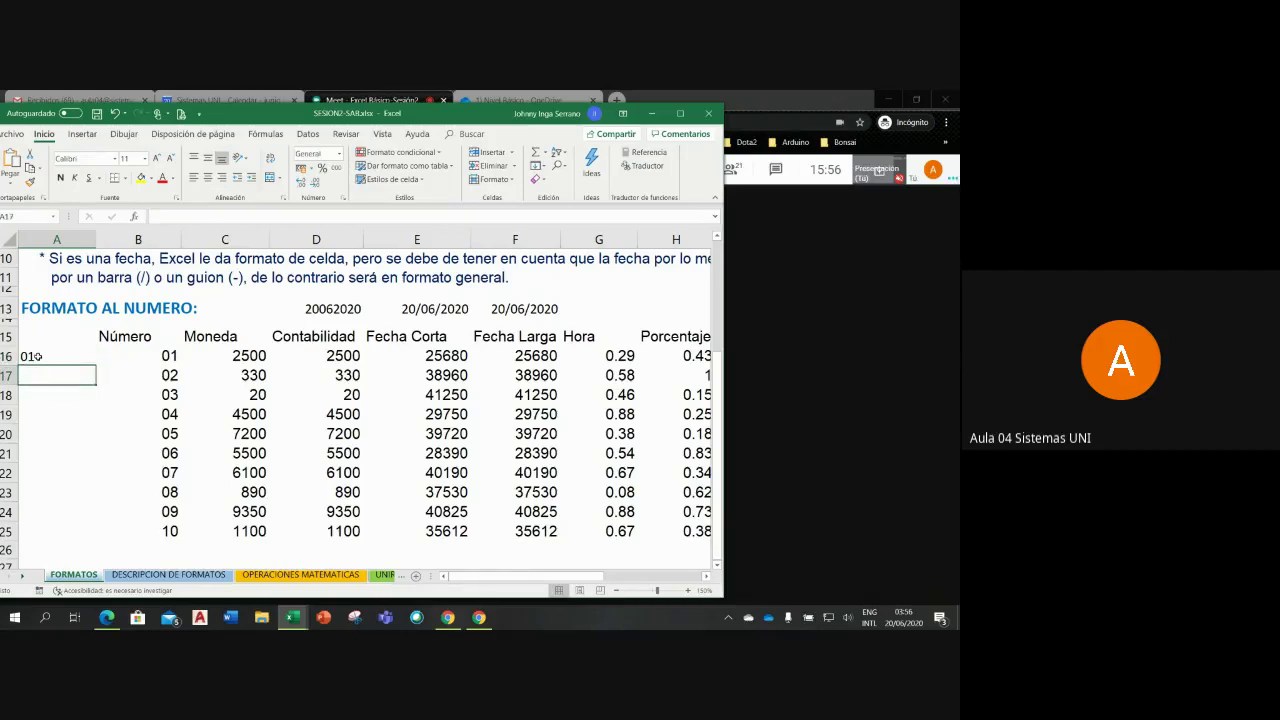
pyautogui.moveTo(37, 356); pyautogui.dragTo(45, 388)
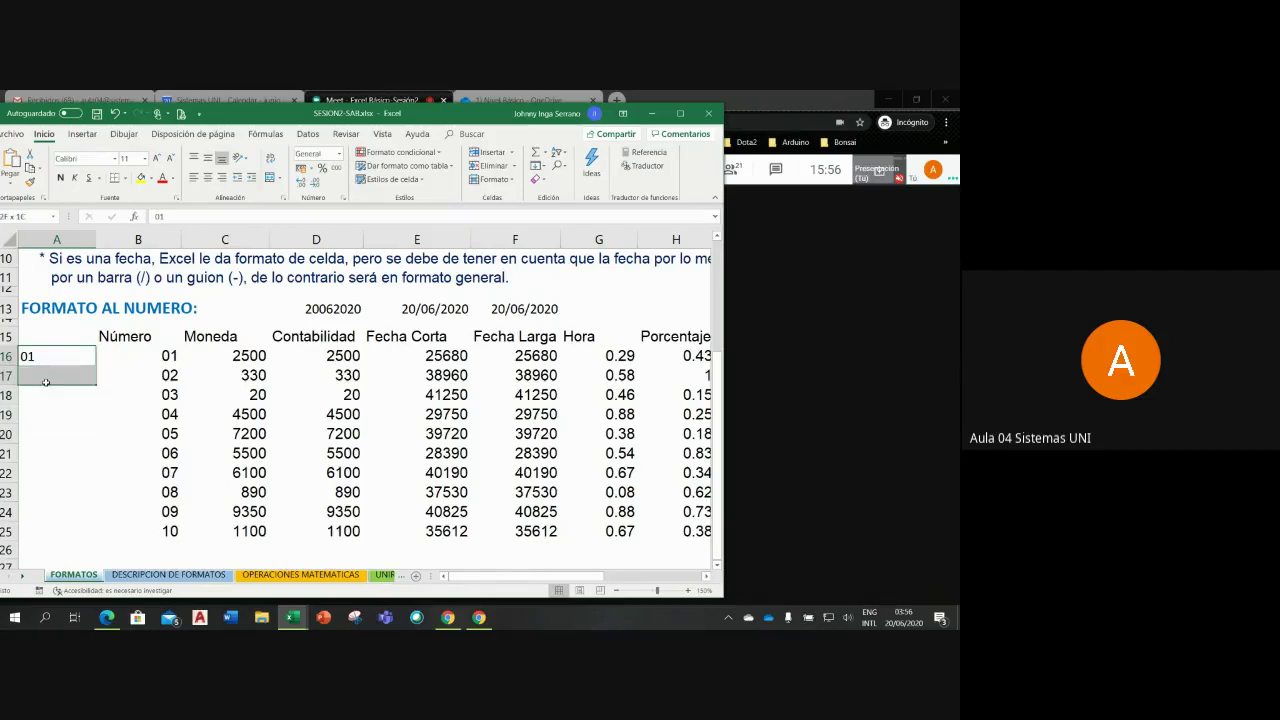
# Step: Format A16:A18 as Texto and enter 02 and 03 in A17 and A18
pyautogui.click(342, 156)
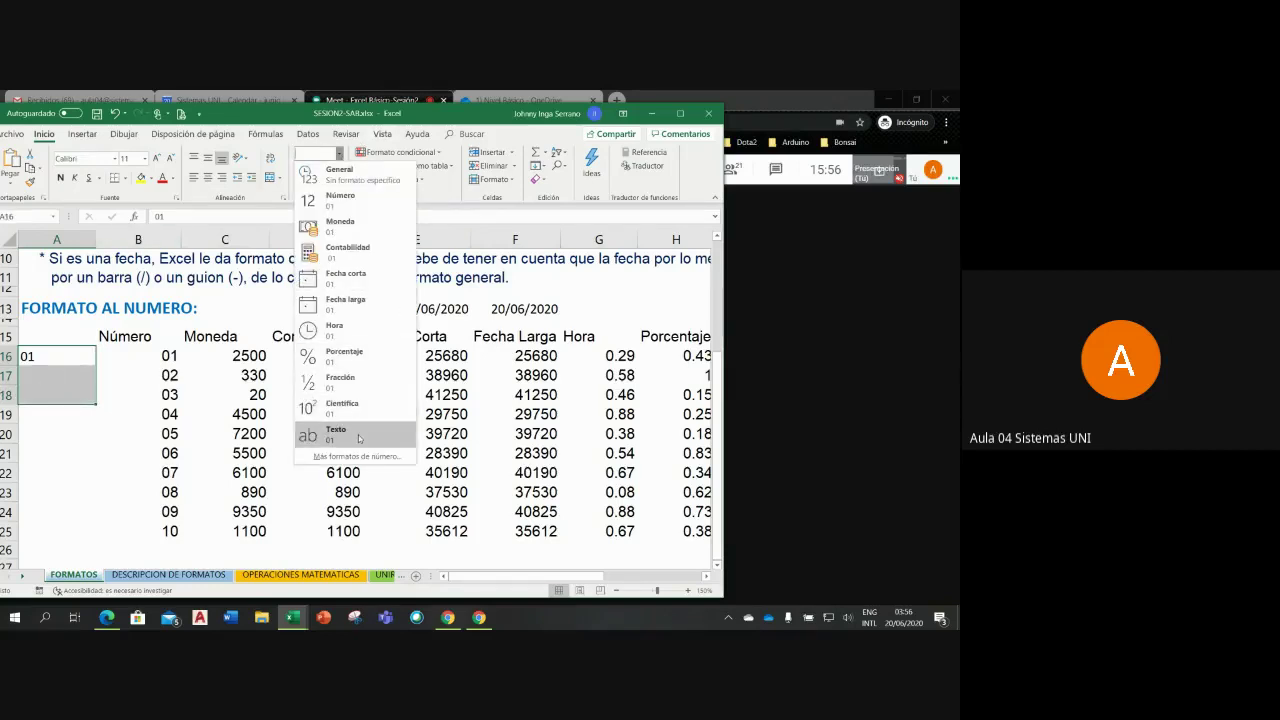
pyautogui.click(298, 432)
pyautogui.click(53, 375)
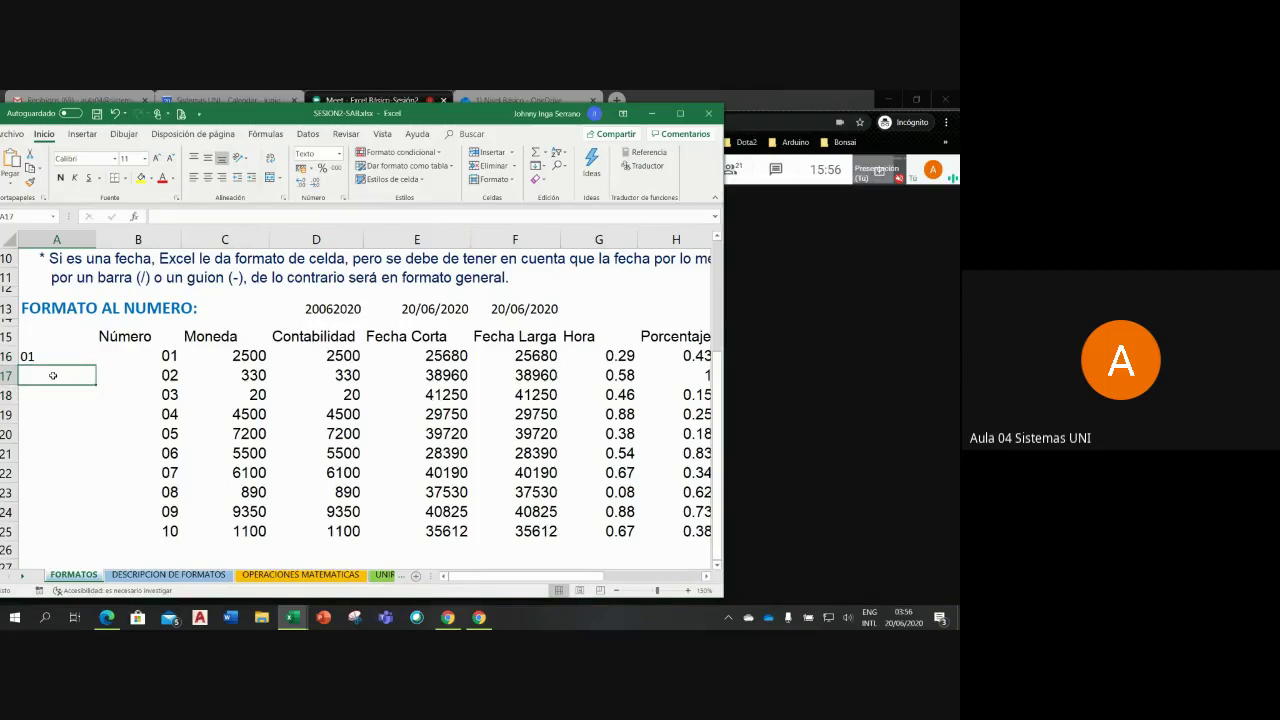
pyautogui.write('02')
pyautogui.press('Return')
pyautogui.write('03')
pyautogui.press('Return')
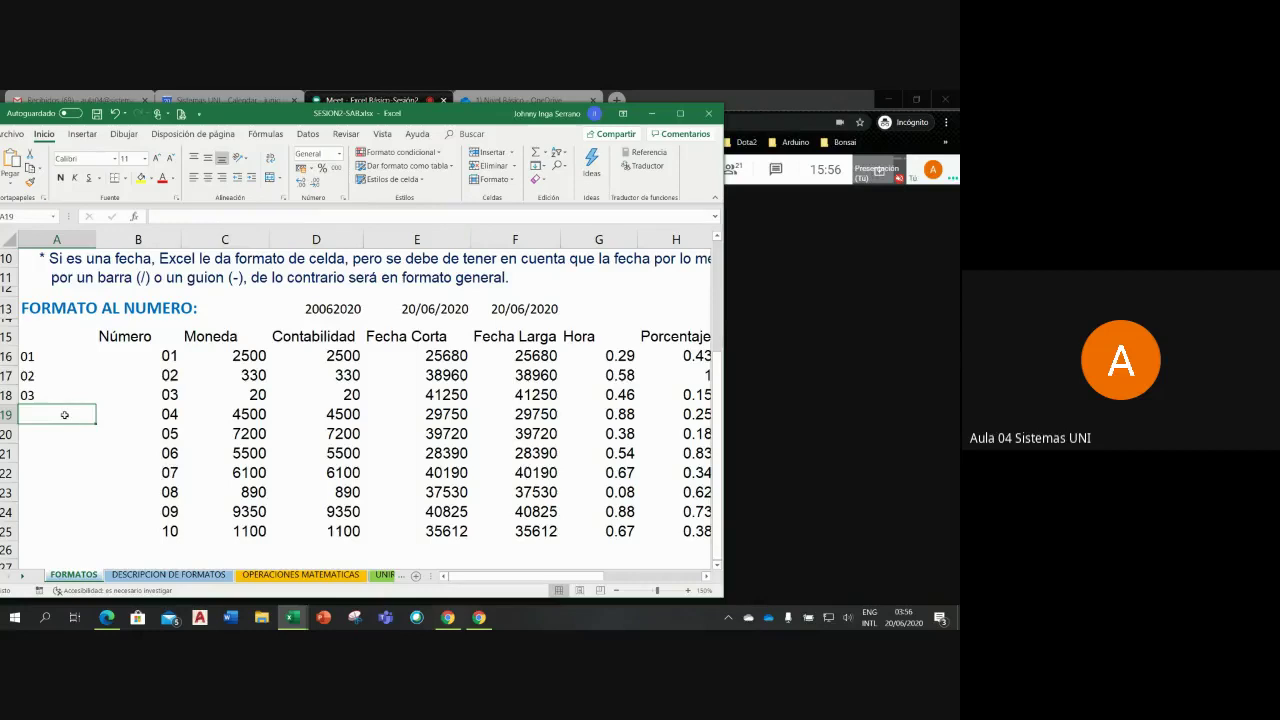
# Step: Enter =SUMA(A16:A18) in A19
pyautogui.write('=')
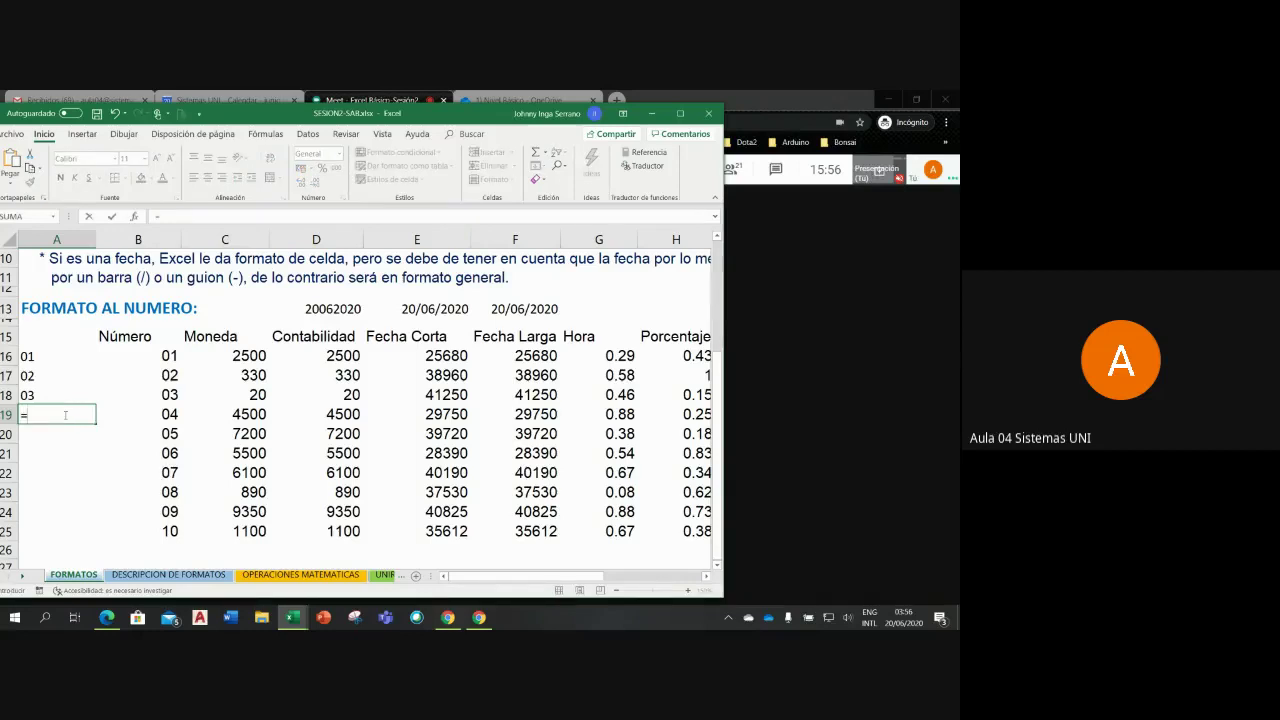
pyautogui.write('suma(')
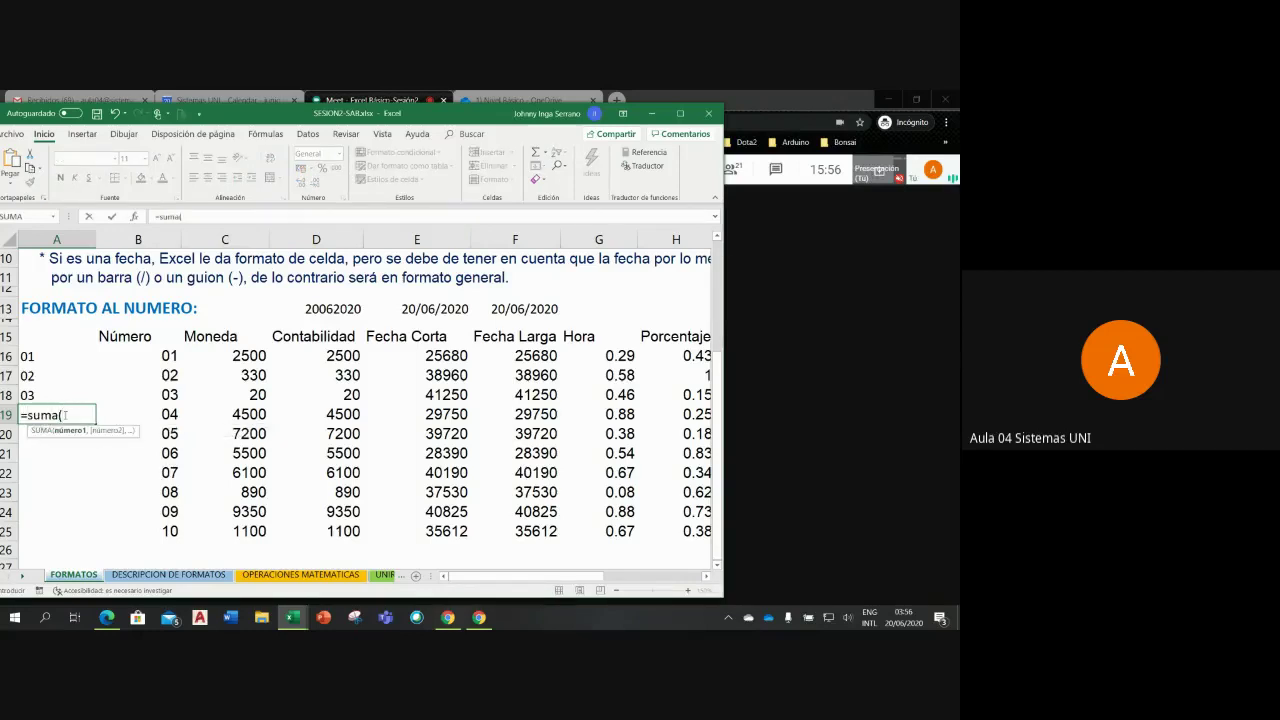
pyautogui.moveTo(27, 356); pyautogui.dragTo(33, 394)
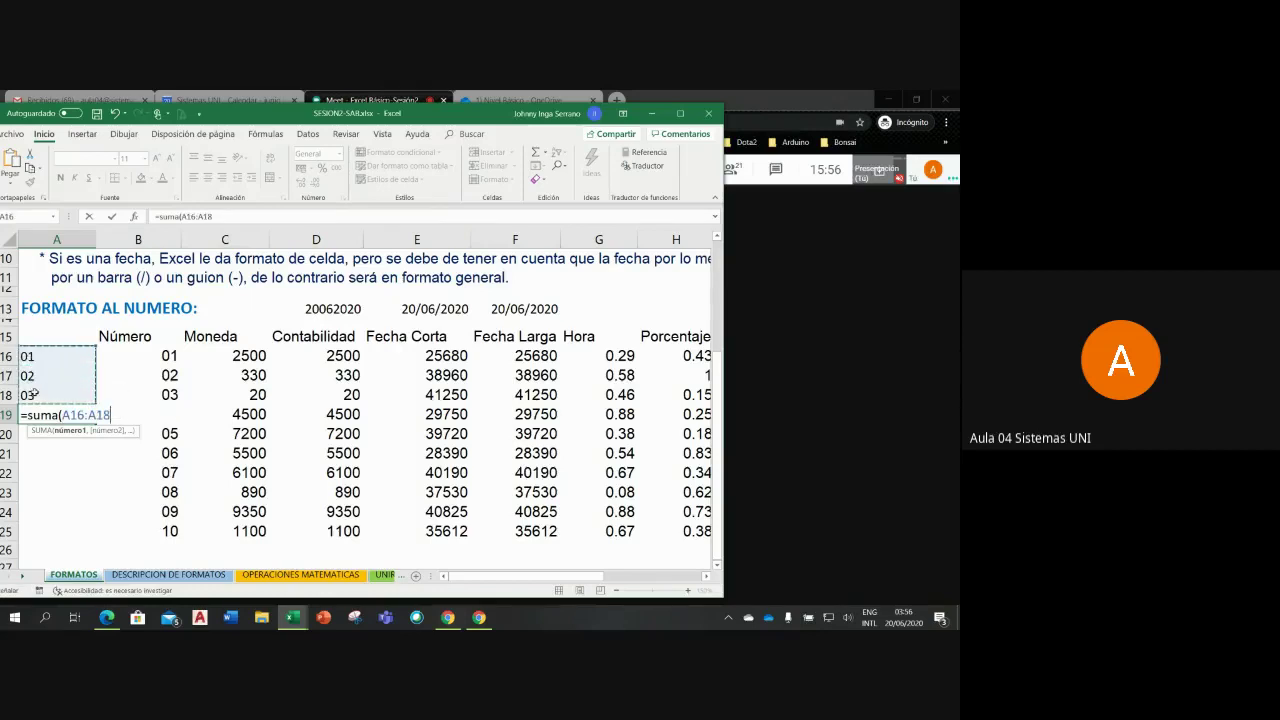
pyautogui.write(')')
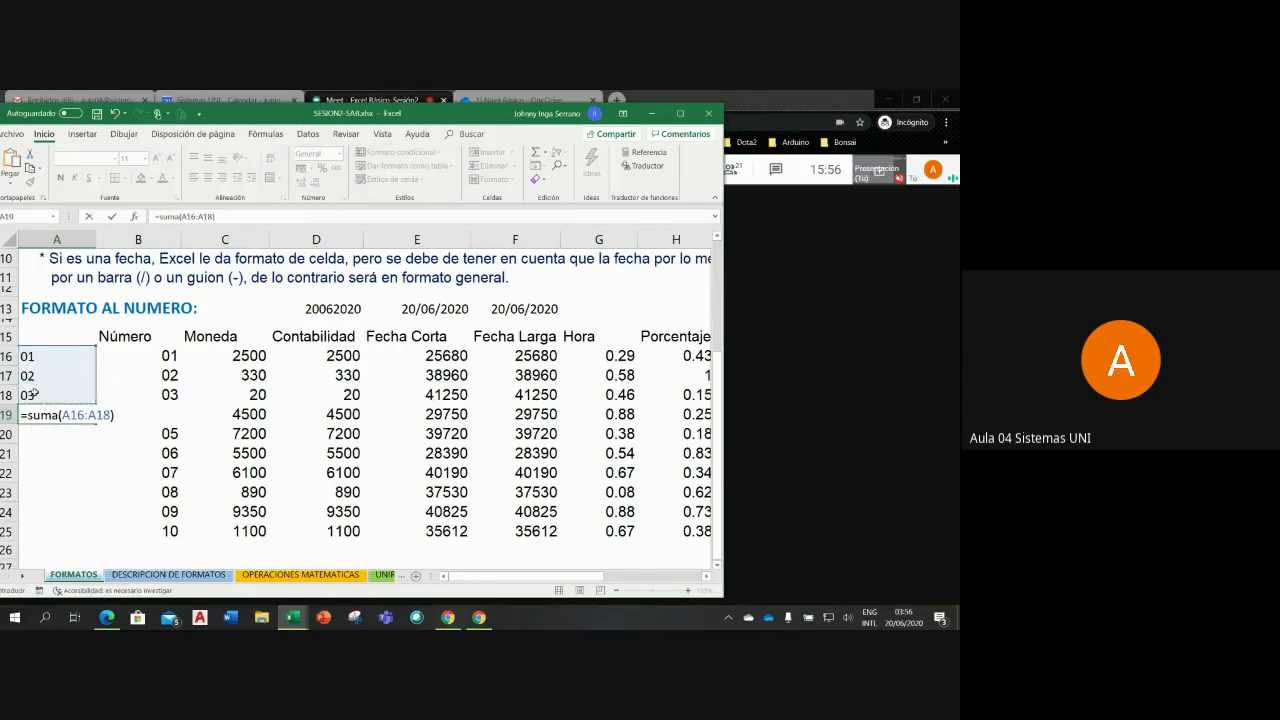
pyautogui.press('Return')
# Step: Re-edit and recommit A19's sum formula, which still shows as text
pyautogui.click(44, 420)
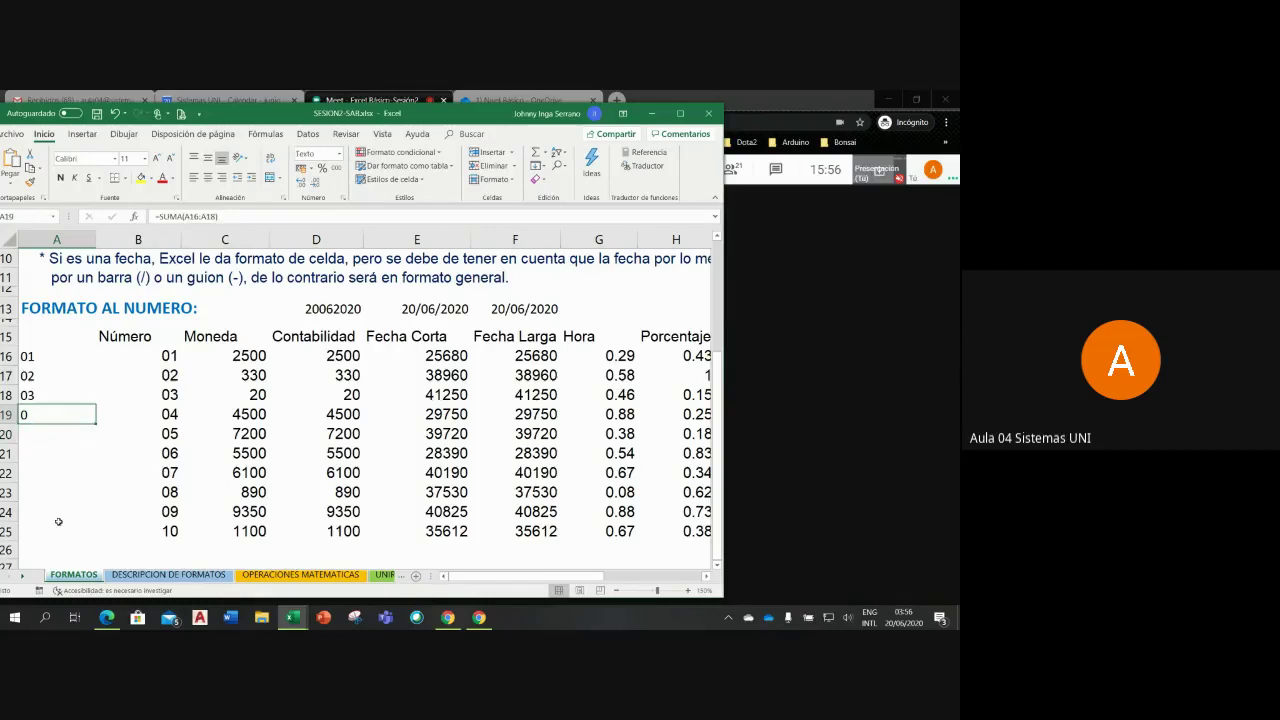
pyautogui.doubleClick(75, 418)
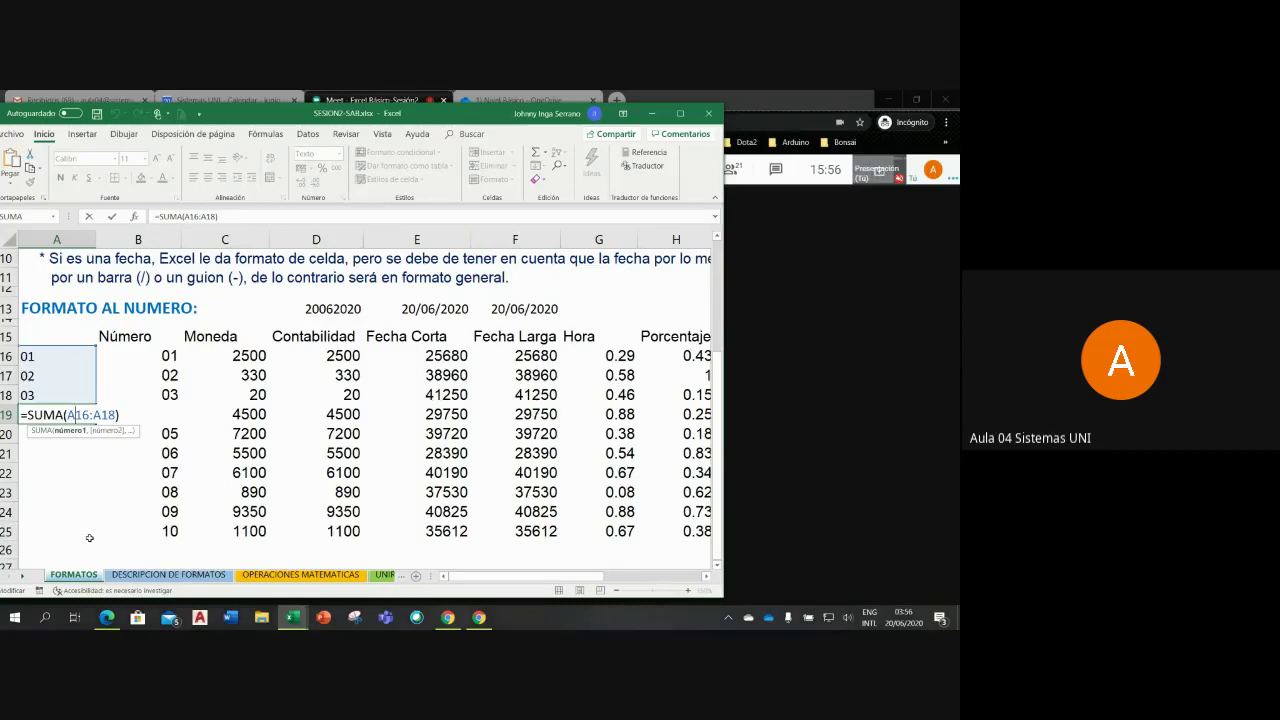
pyautogui.press('Return')
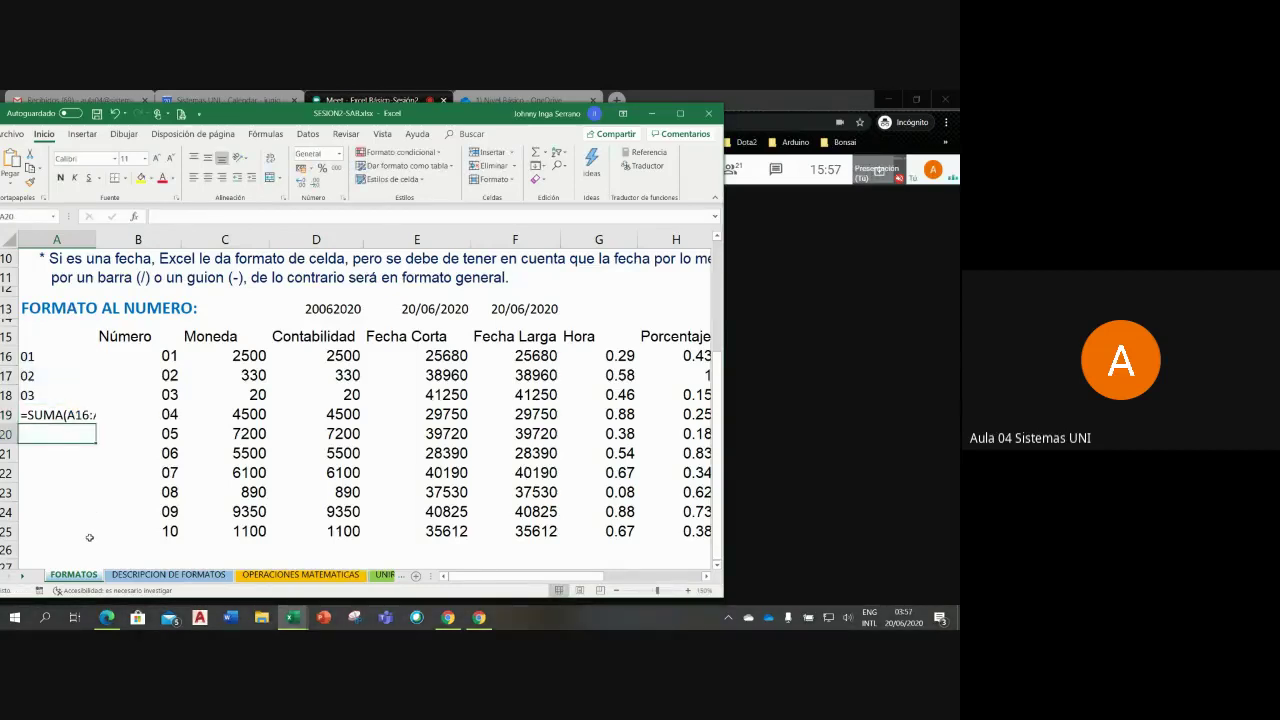
pyautogui.doubleClick(76, 416)
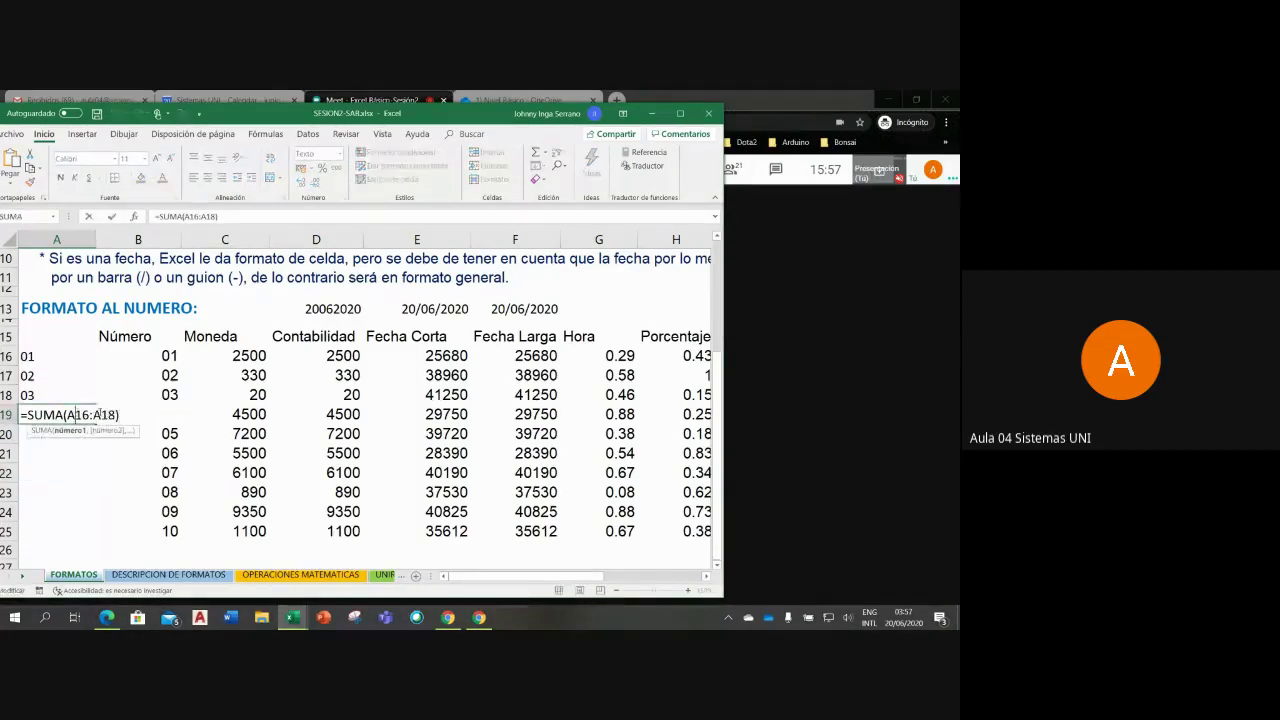
pyautogui.click(119, 414)
pyautogui.press('Return')
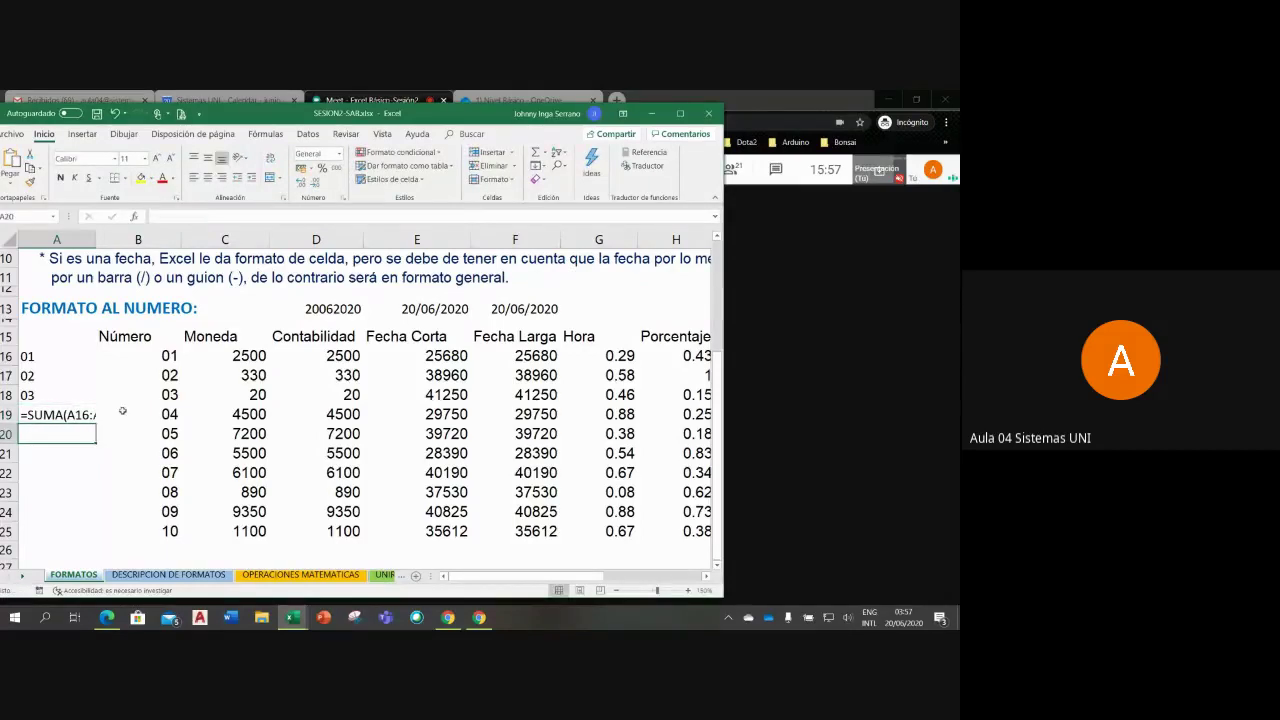
pyautogui.click(67, 414)
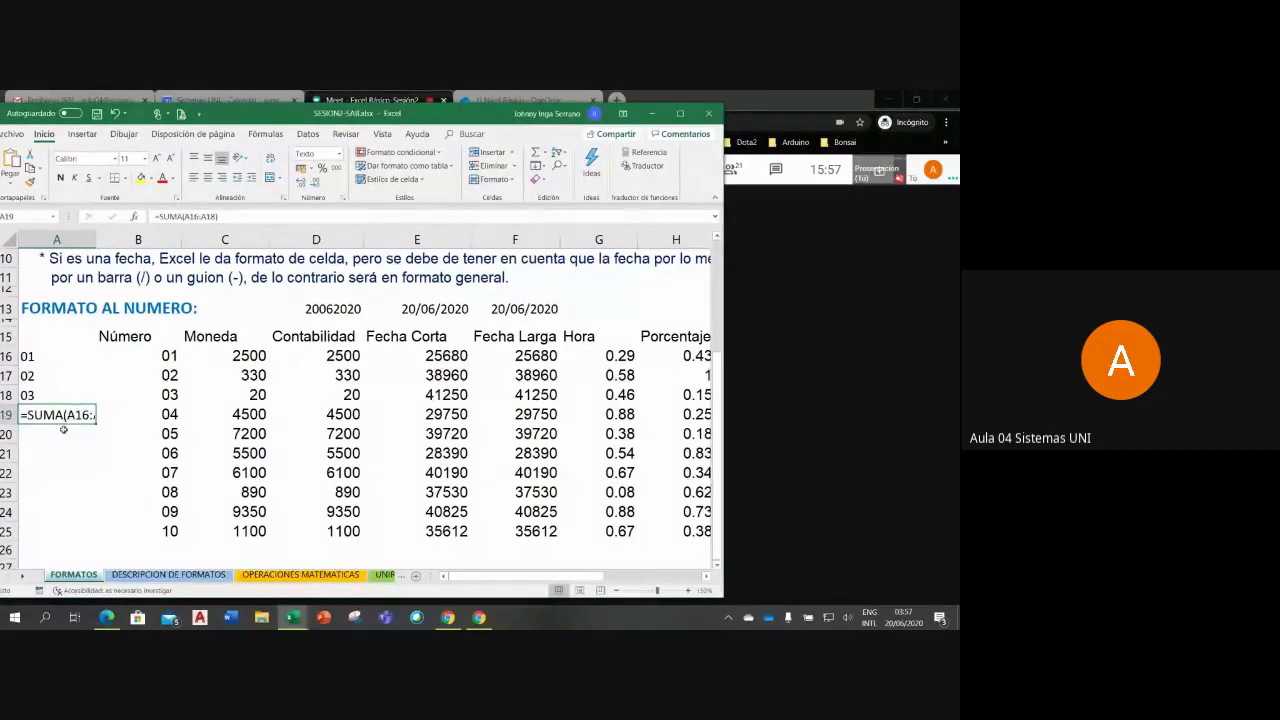
pyautogui.click(63, 450)
pyautogui.click(48, 418)
# Step: Enter =PROMEDIO(A16:A18) in A20, which returns #¡DIV/0!
pyautogui.click(64, 431)
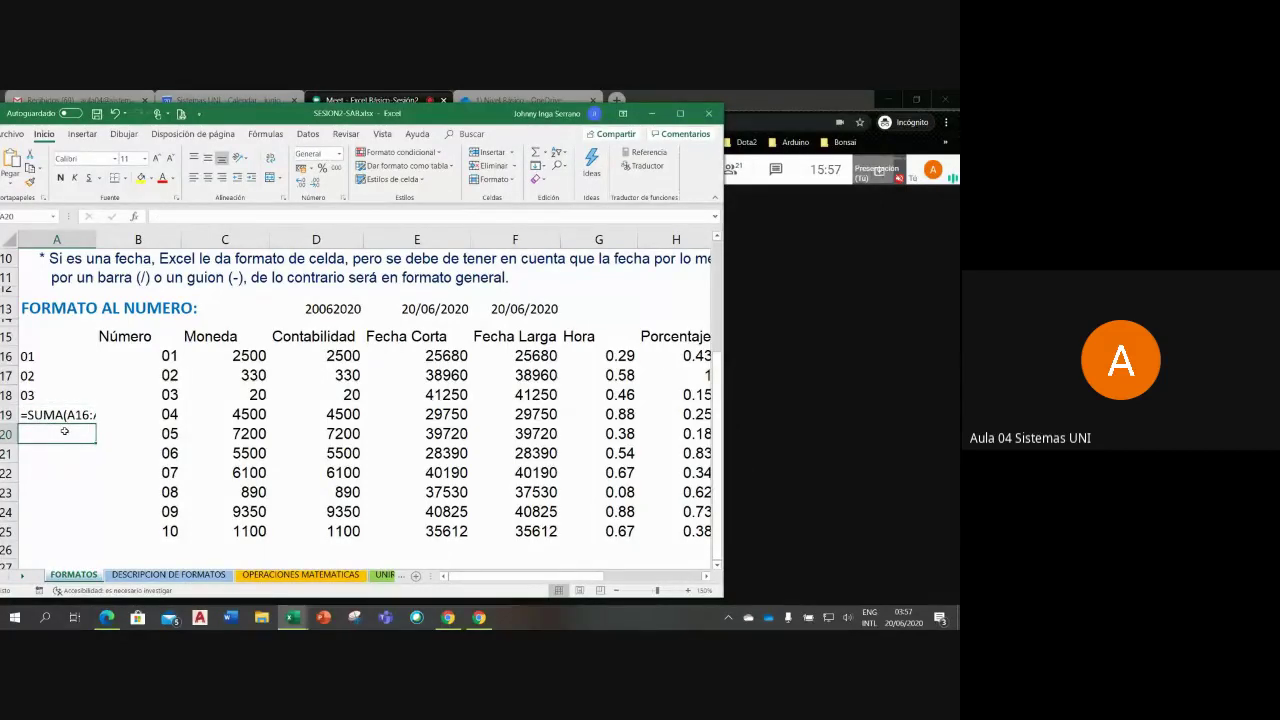
pyautogui.write('=p')
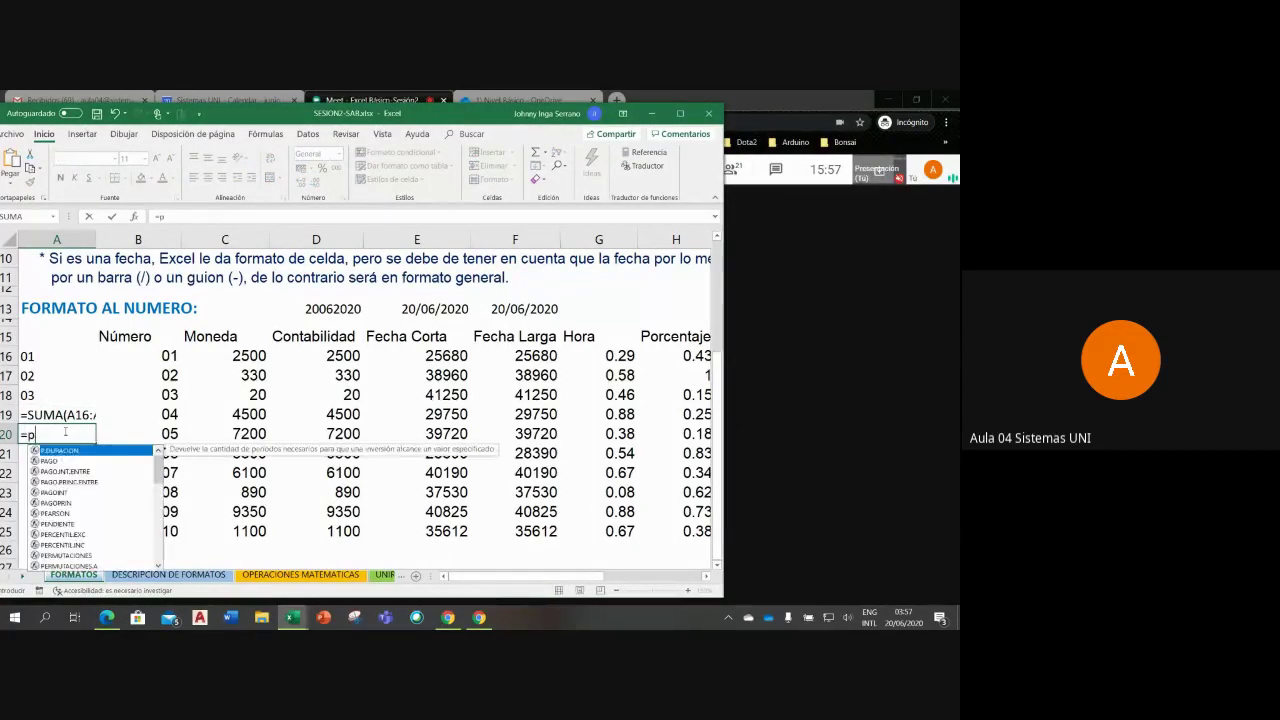
pyautogui.write('rome')
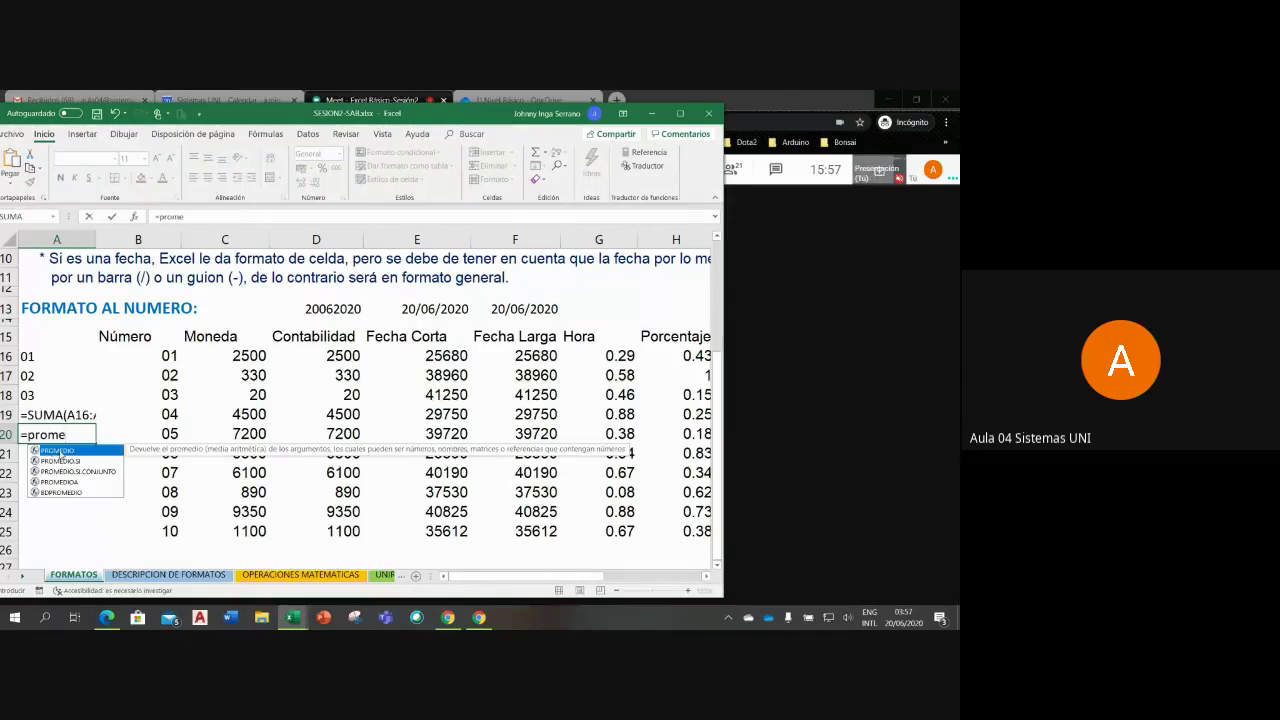
pyautogui.doubleClick(60, 451)
pyautogui.moveTo(40, 360); pyautogui.dragTo(33, 393)
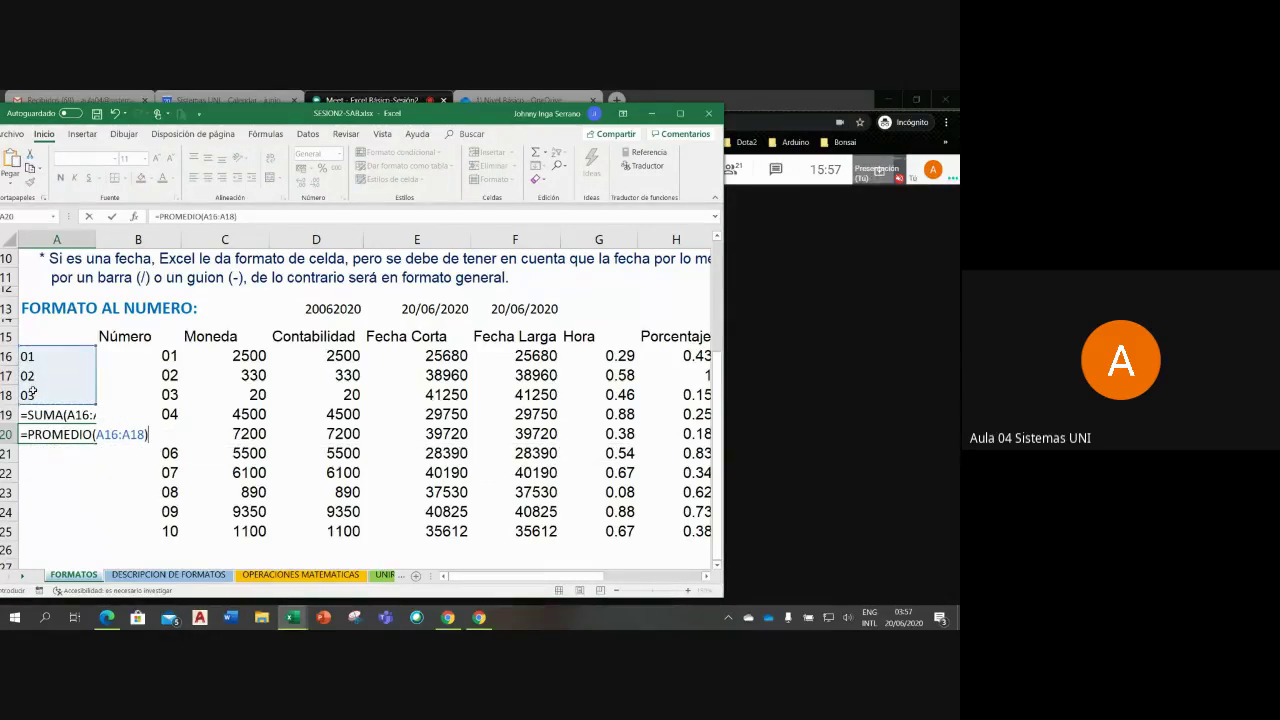
pyautogui.press('Return')
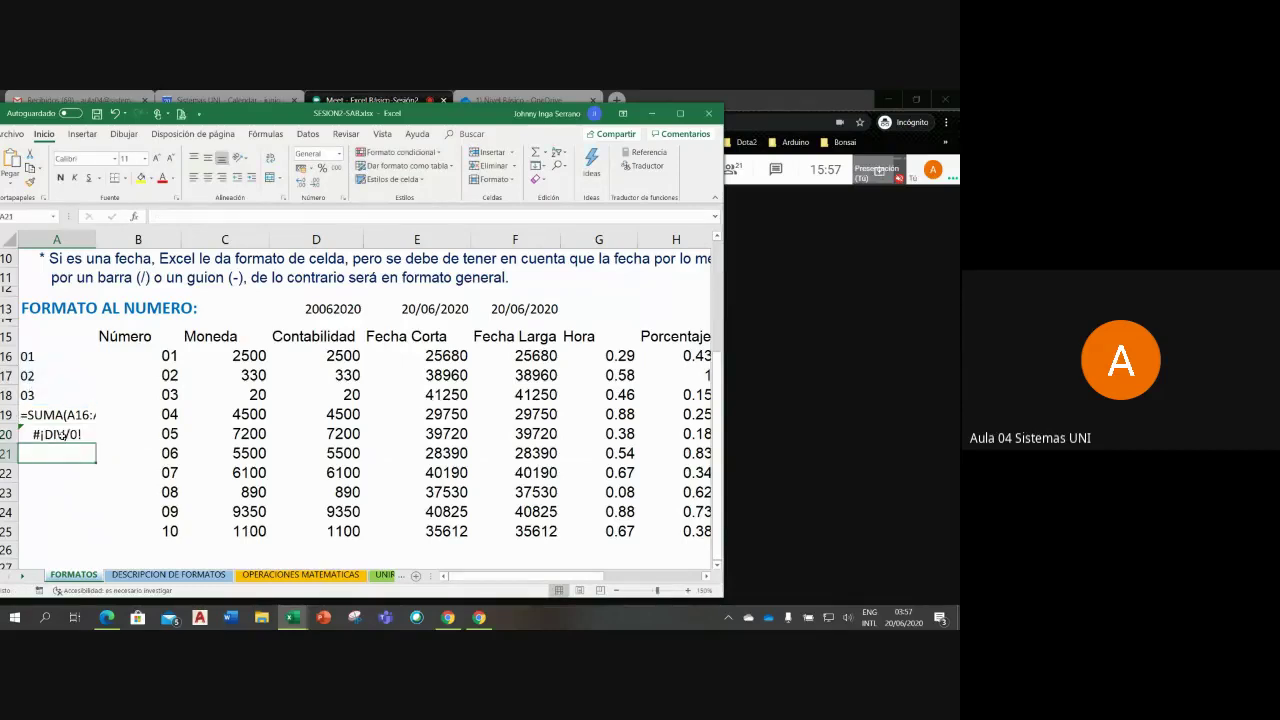
pyautogui.click(63, 436)
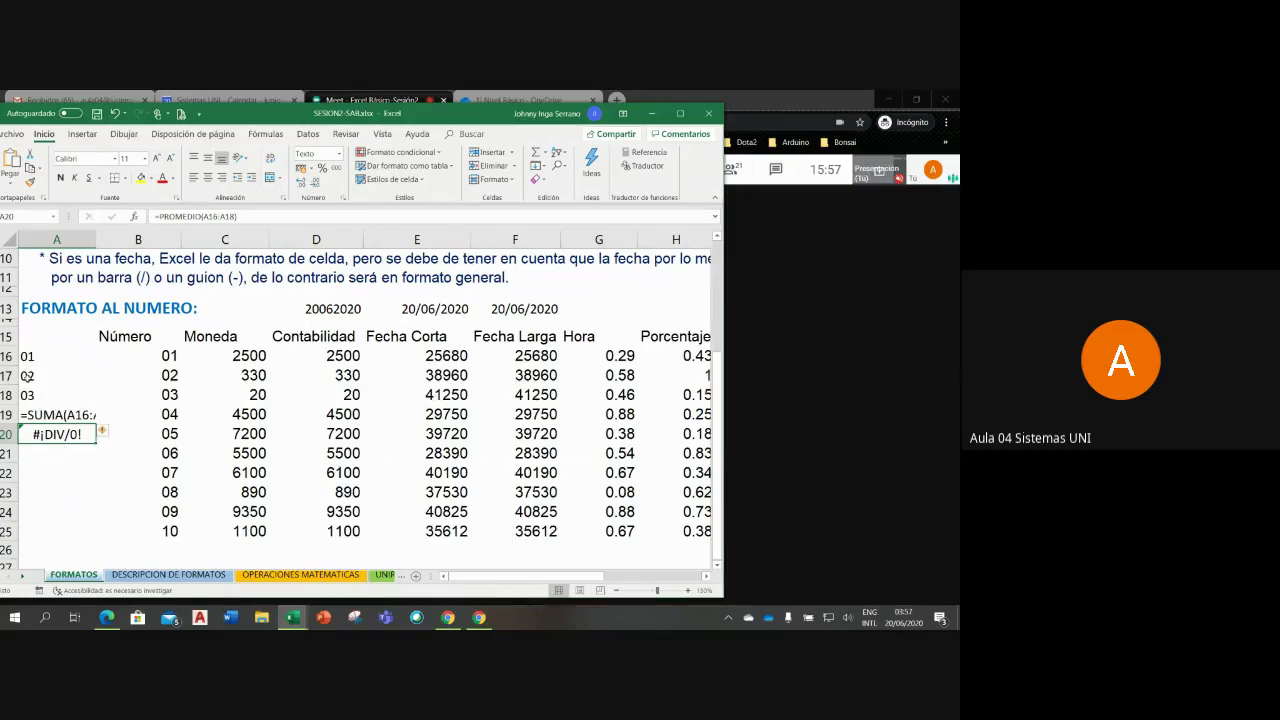
# Step: Clear the sum and average formulas from A19:A20
pyautogui.click(57, 452)
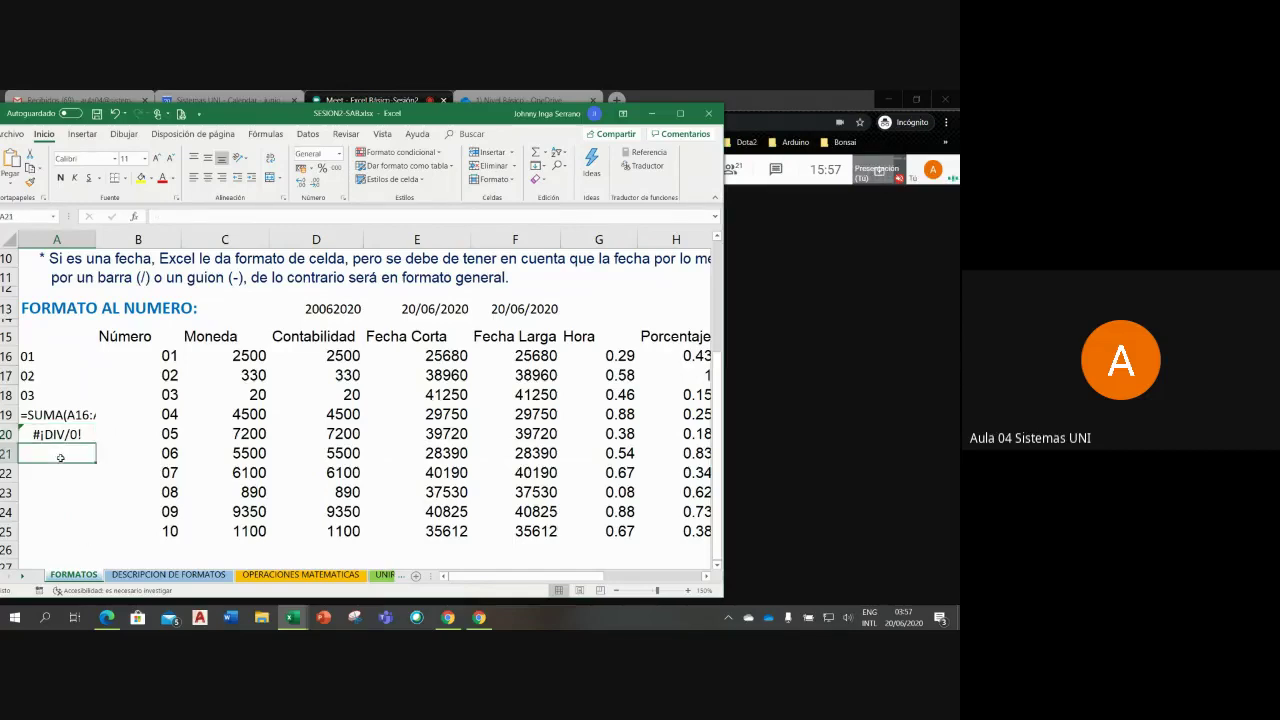
pyautogui.moveTo(57, 414); pyautogui.dragTo(62, 434)
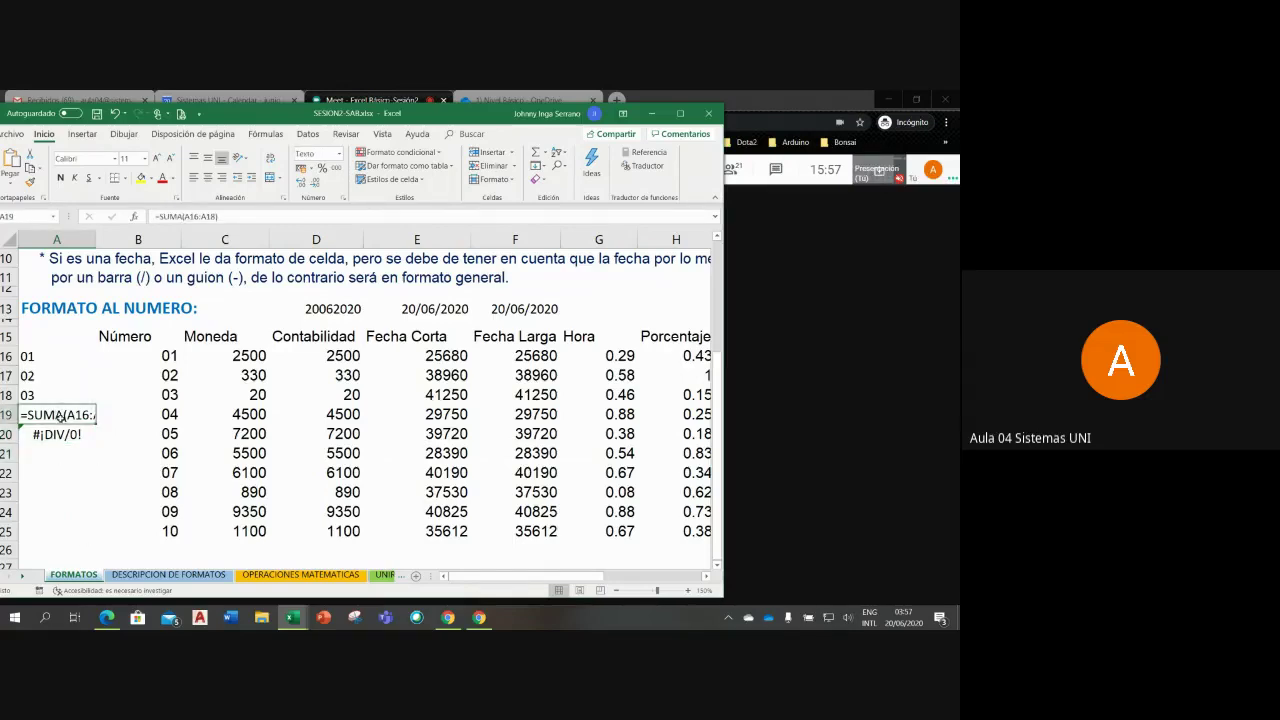
pyautogui.press('Delete')
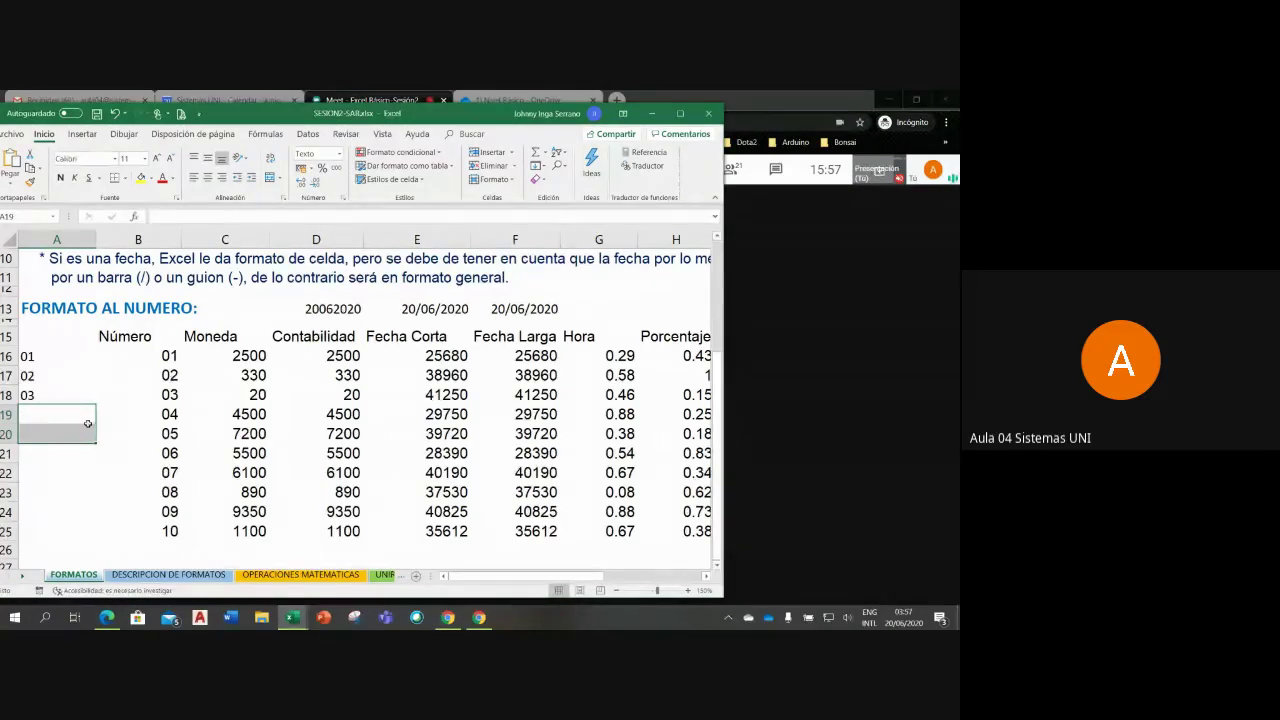
# Step: Enter =SUMA(B16:B18) in A19
pyautogui.click(93, 421)
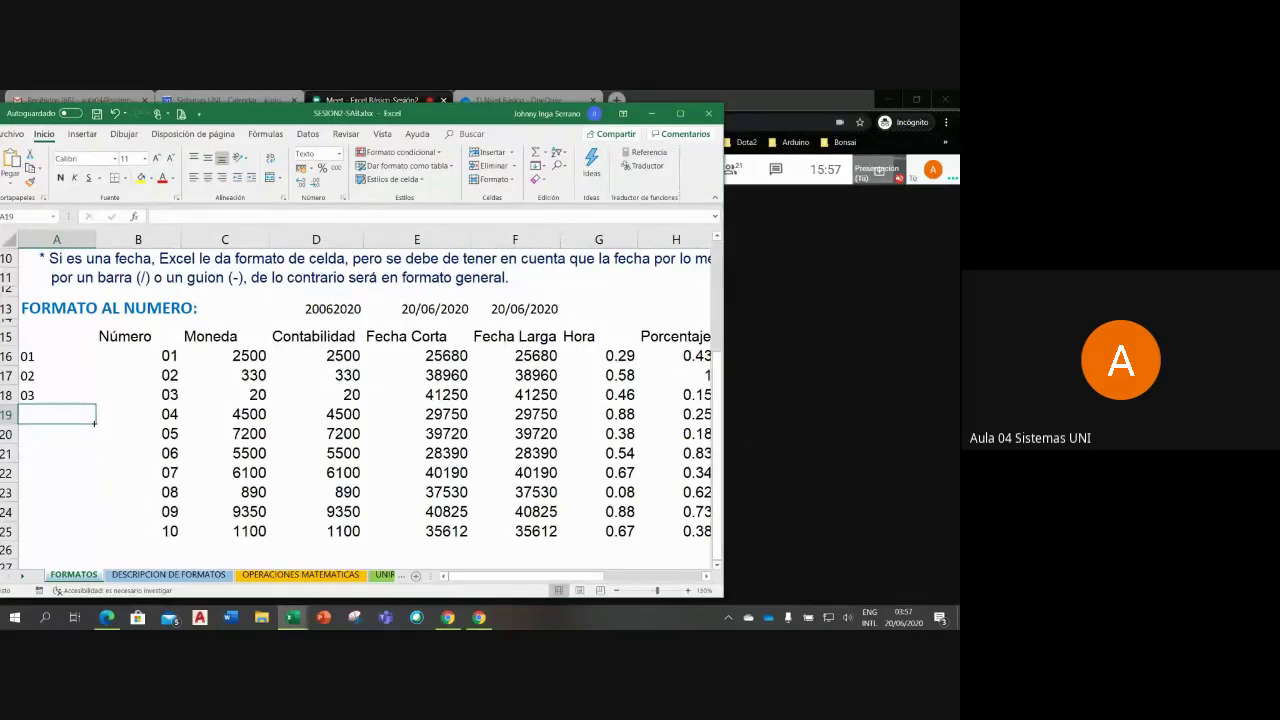
pyautogui.write('=sum')
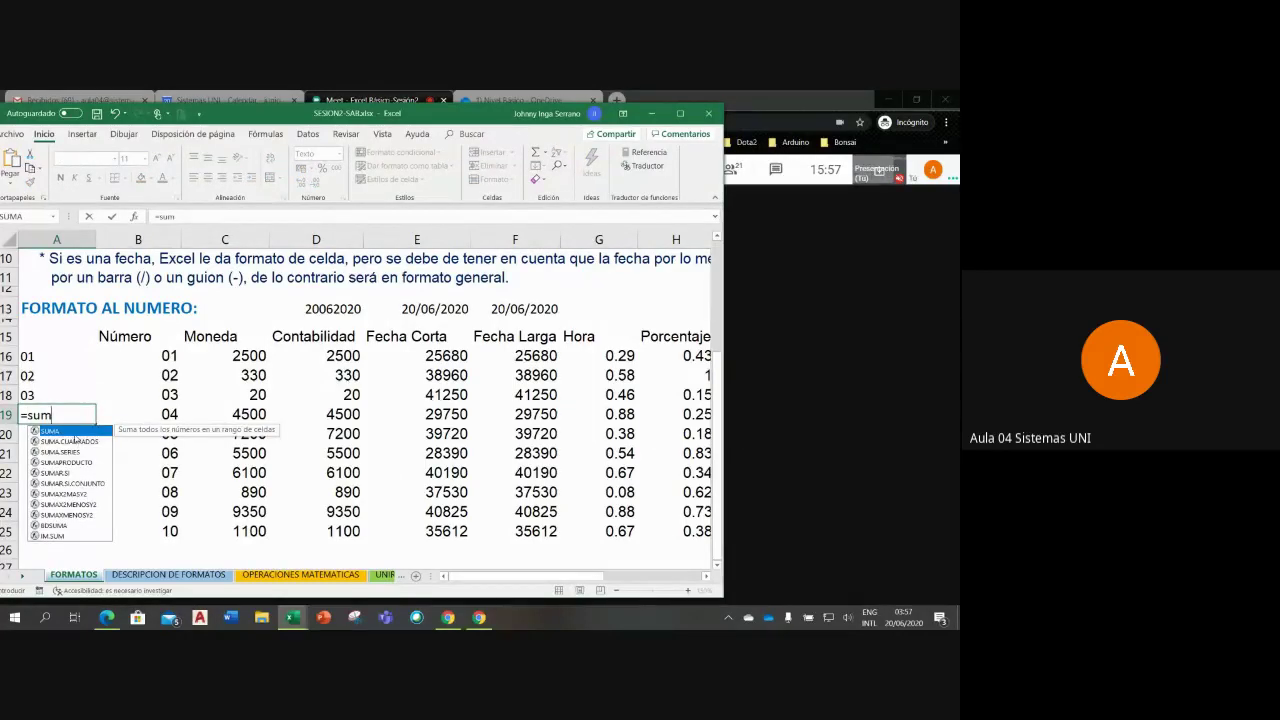
pyautogui.doubleClick(72, 432)
pyautogui.moveTo(160, 358); pyautogui.dragTo(165, 392)
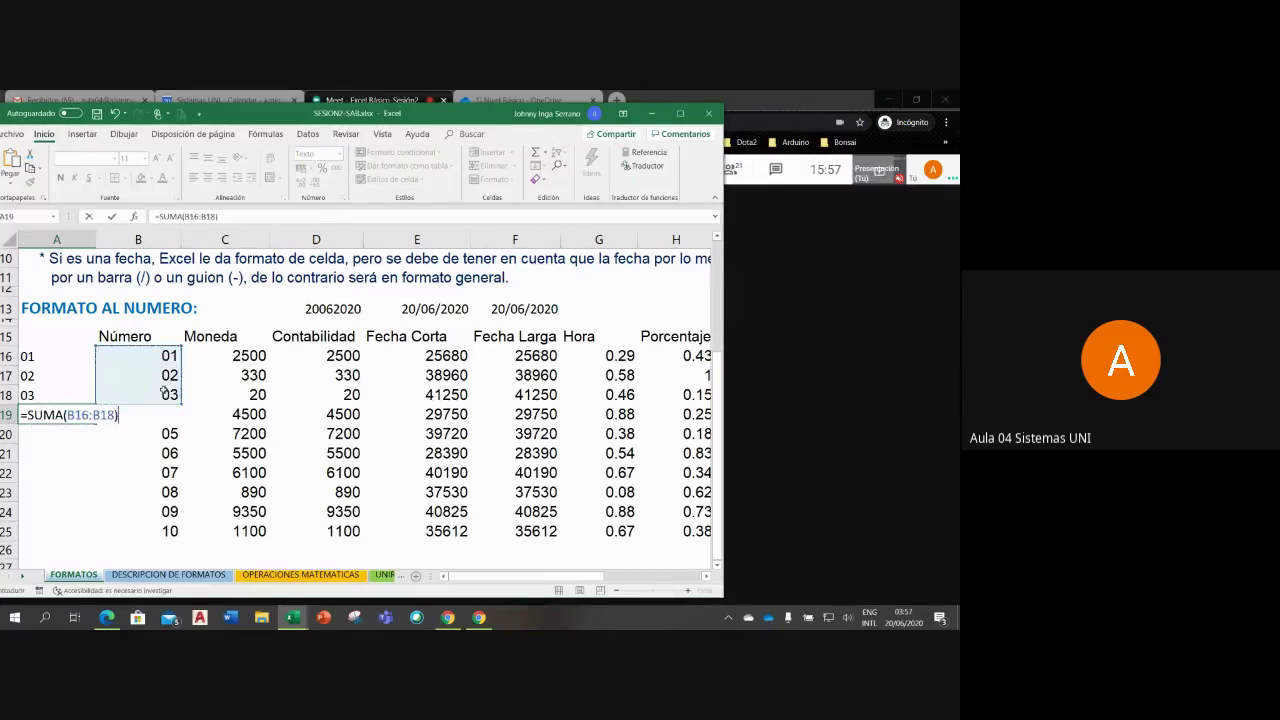
pyautogui.press('Return')
pyautogui.click(55, 415)
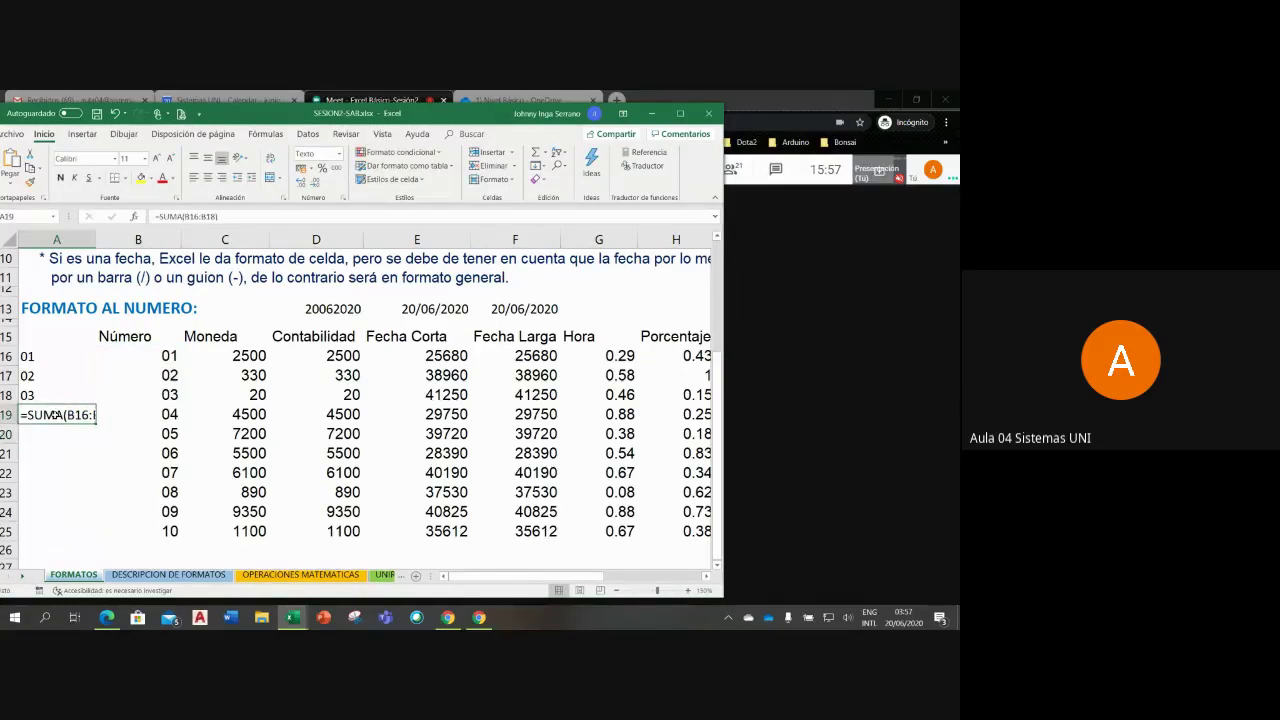
pyautogui.click(114, 419)
pyautogui.click(60, 418)
pyautogui.click(18, 136)
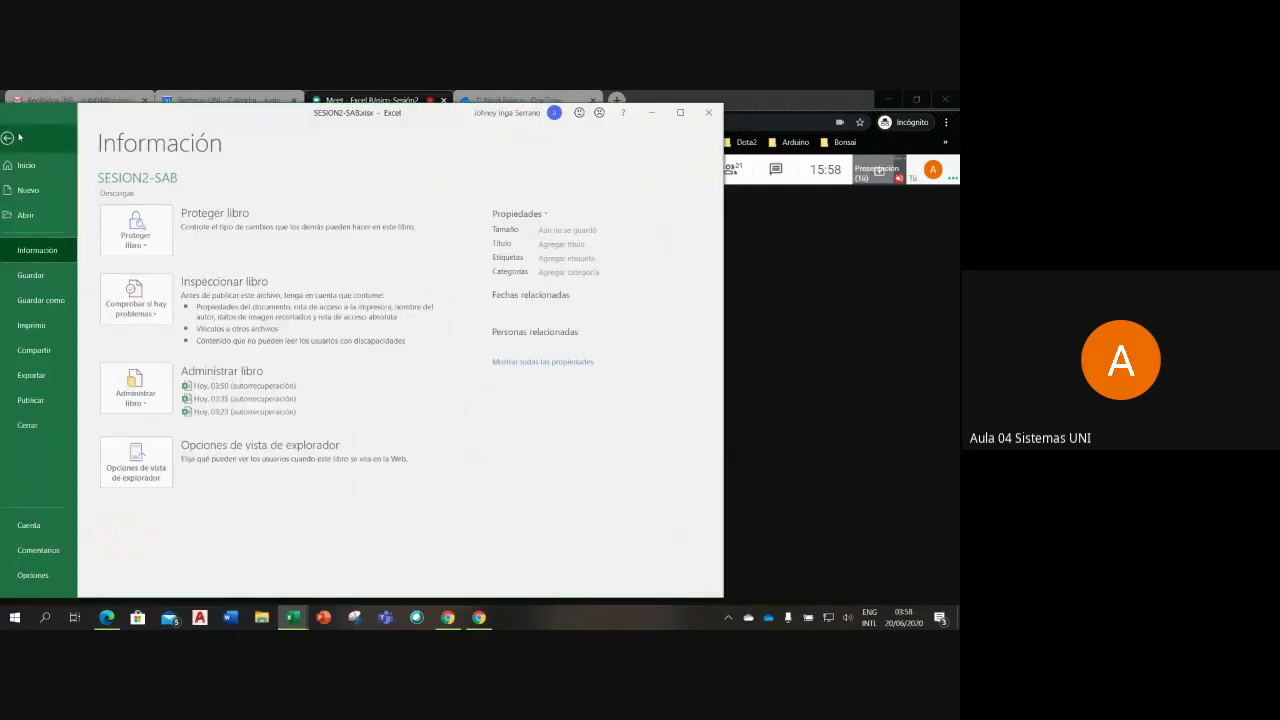
pyautogui.click(50, 578)
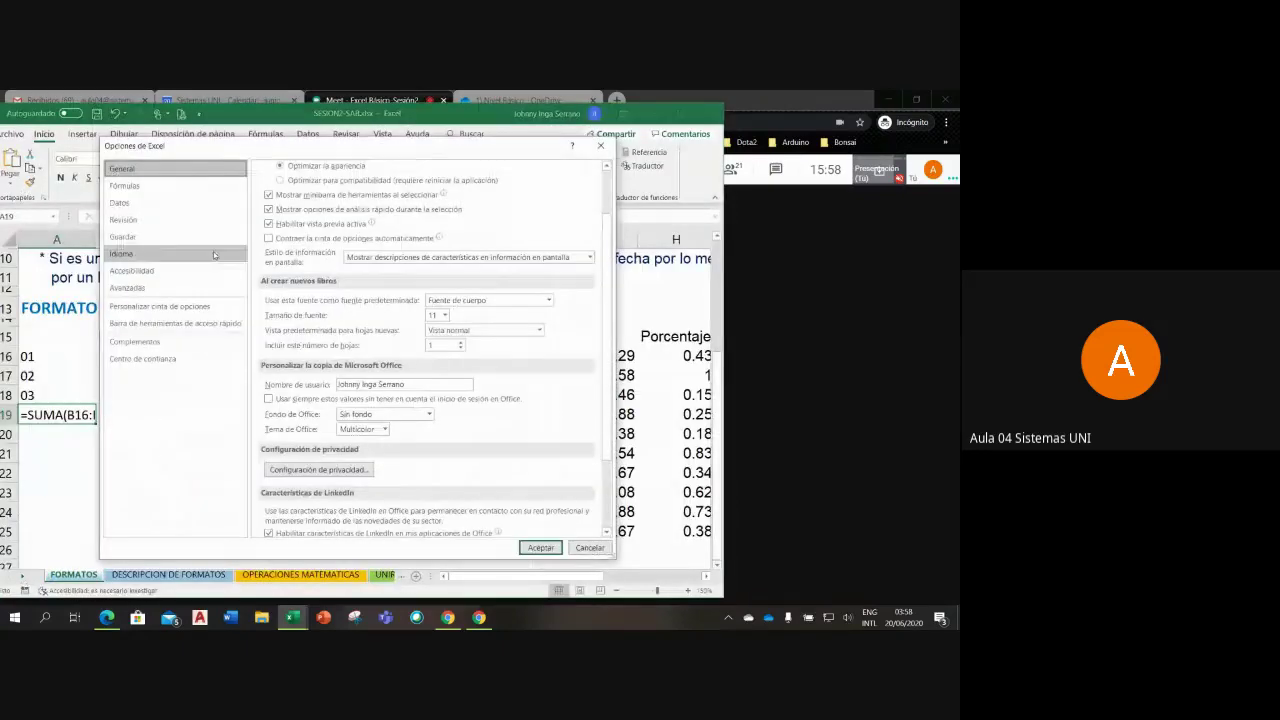
pyautogui.click(131, 189)
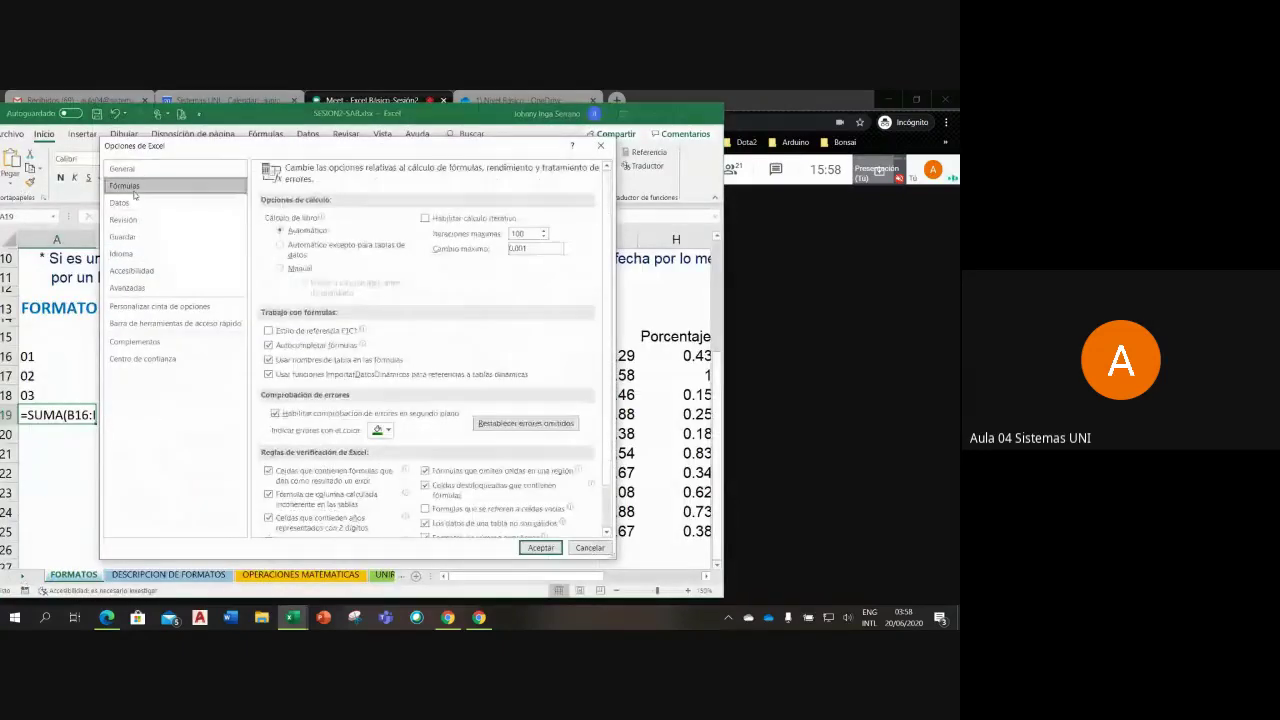
pyautogui.click(298, 231)
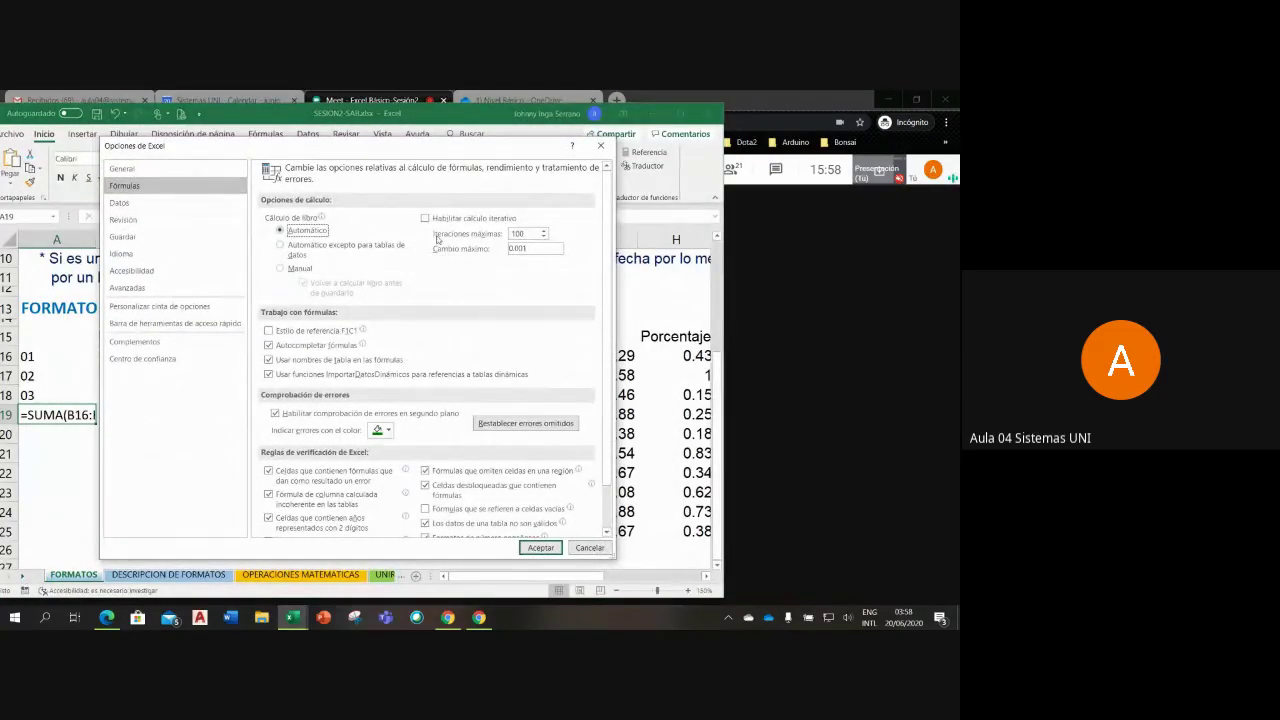
pyautogui.click(541, 548)
pyautogui.click(63, 434)
pyautogui.click(70, 414)
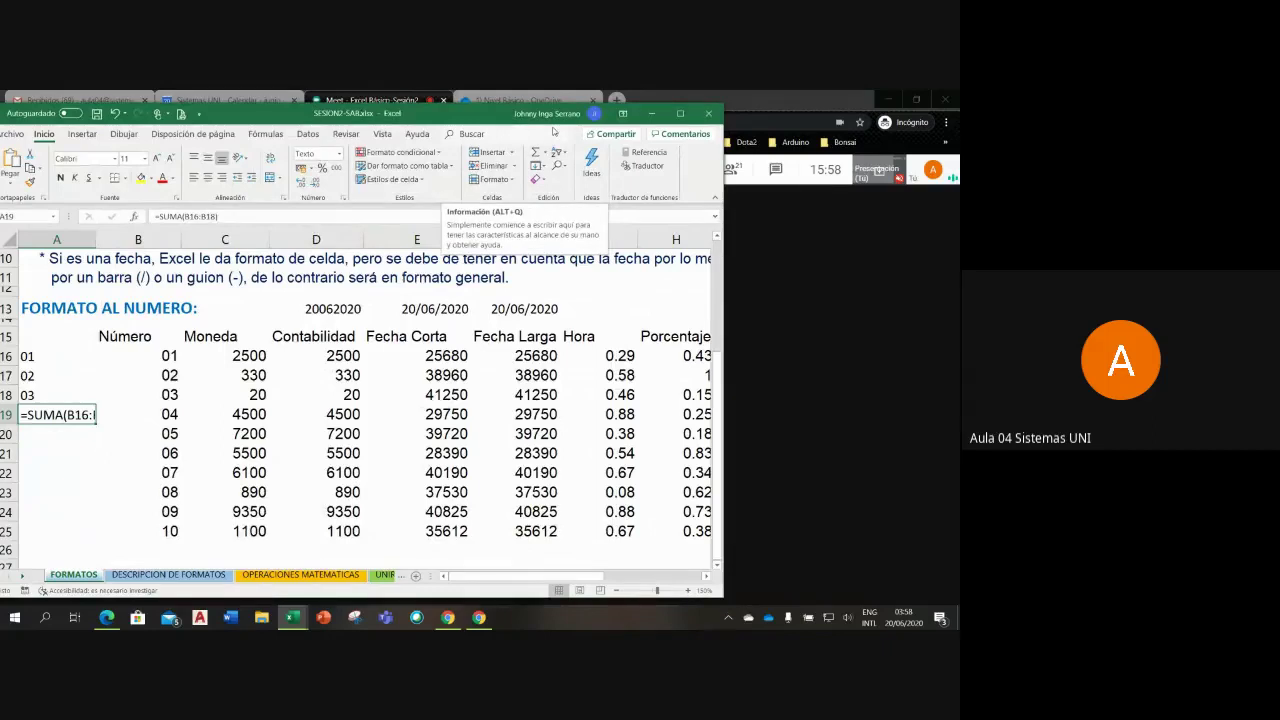
pyautogui.click(307, 134)
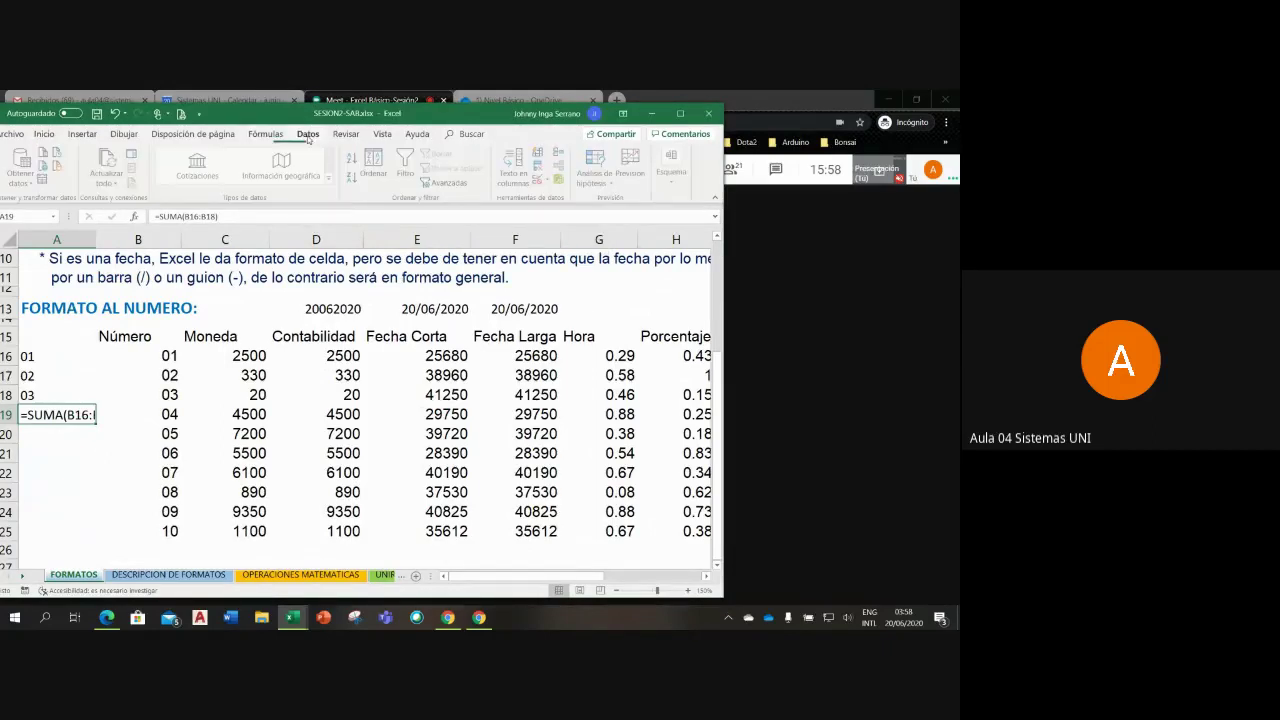
pyautogui.click(266, 134)
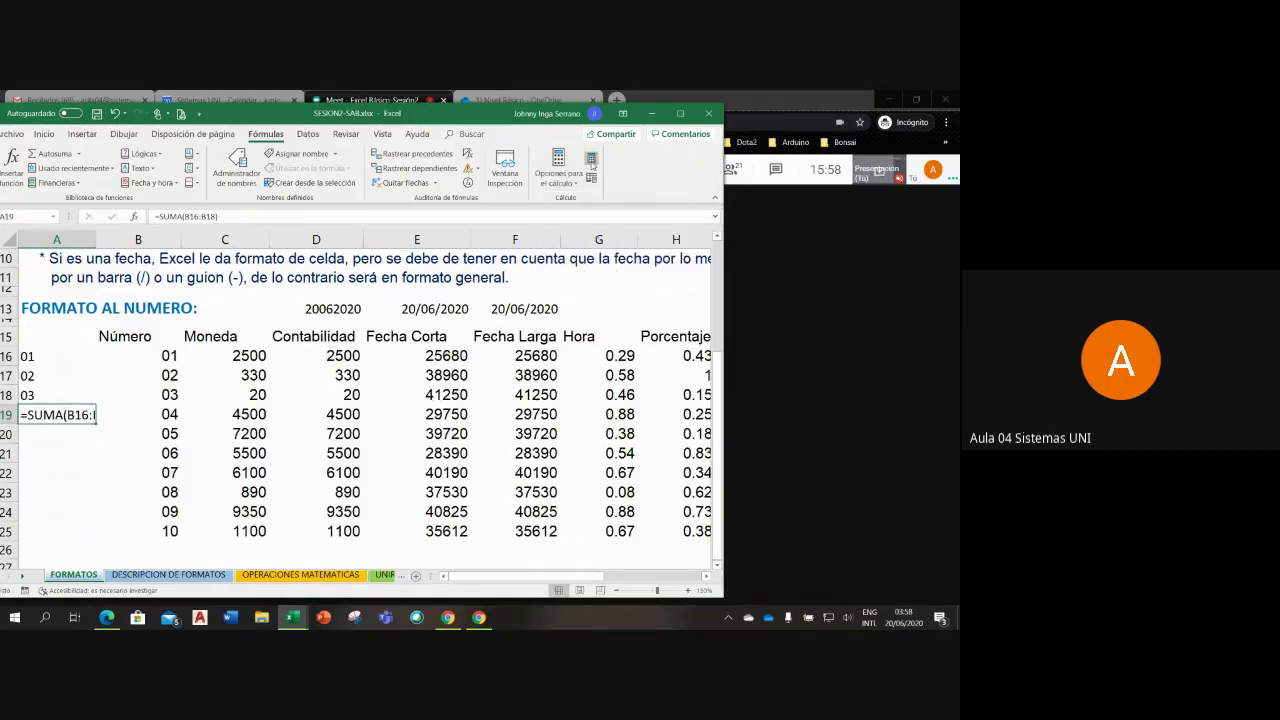
pyautogui.click(558, 170)
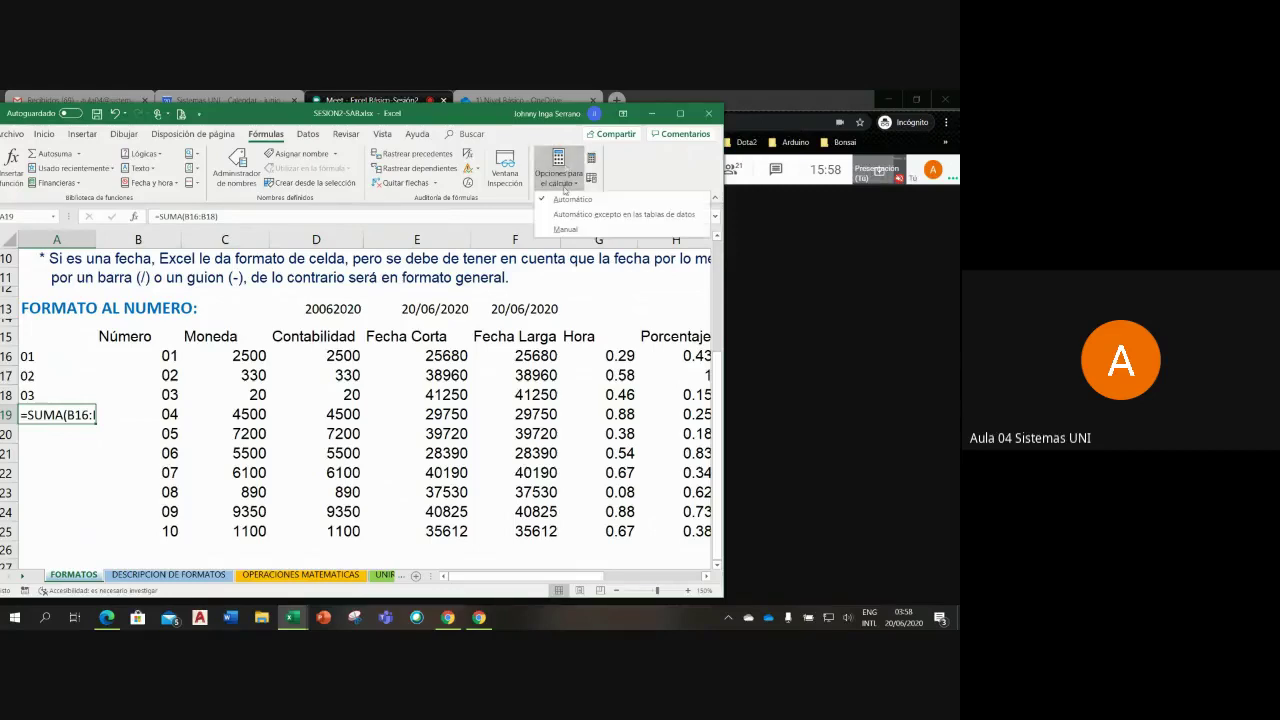
pyautogui.click(567, 199)
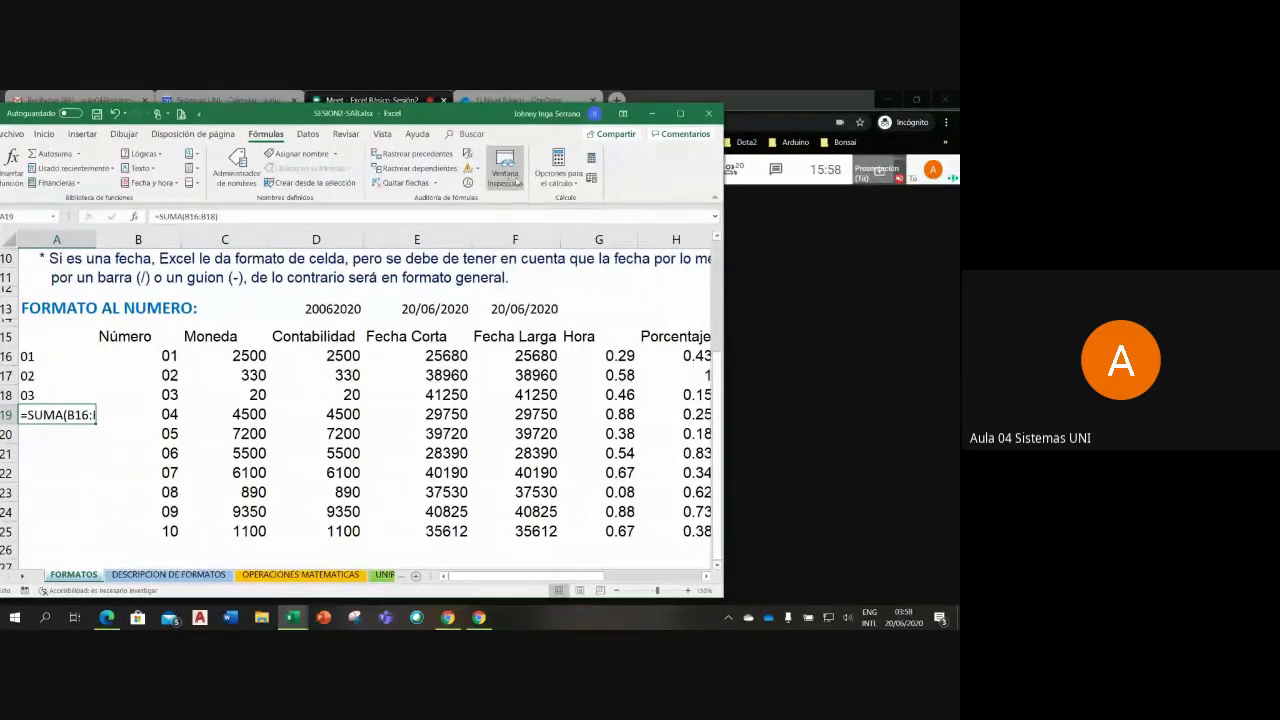
pyautogui.click(308, 136)
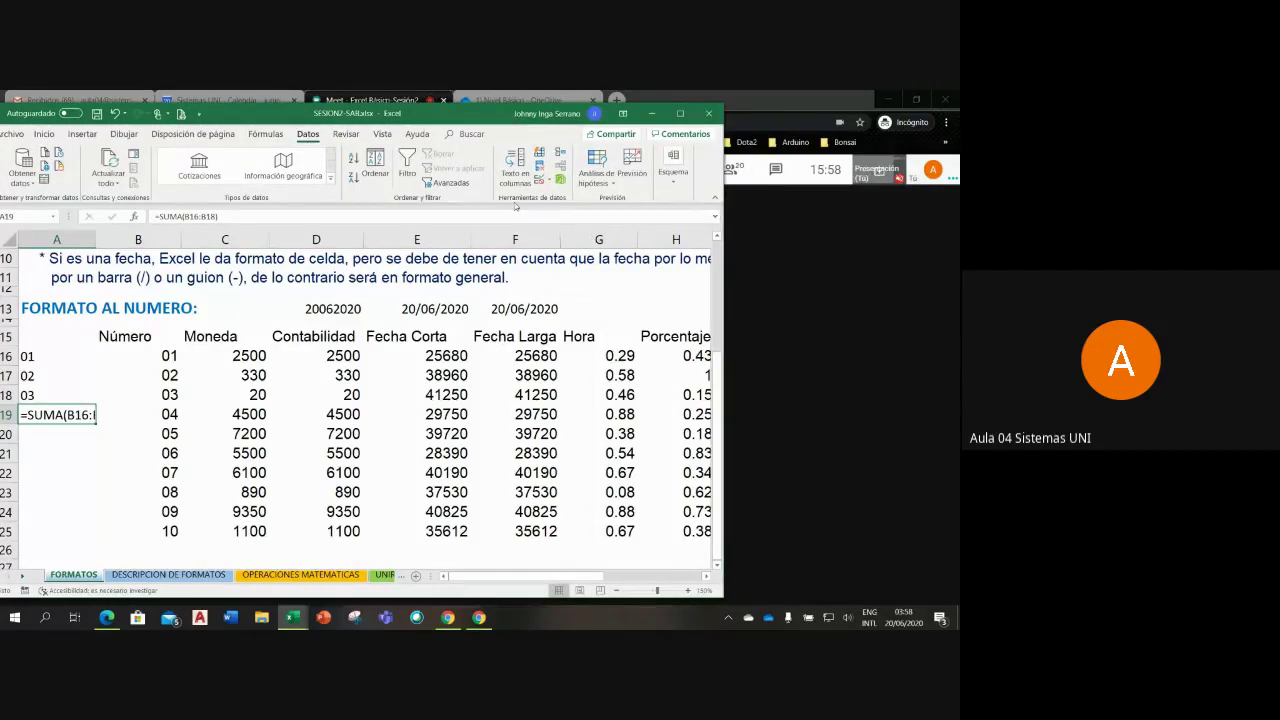
pyautogui.click(266, 134)
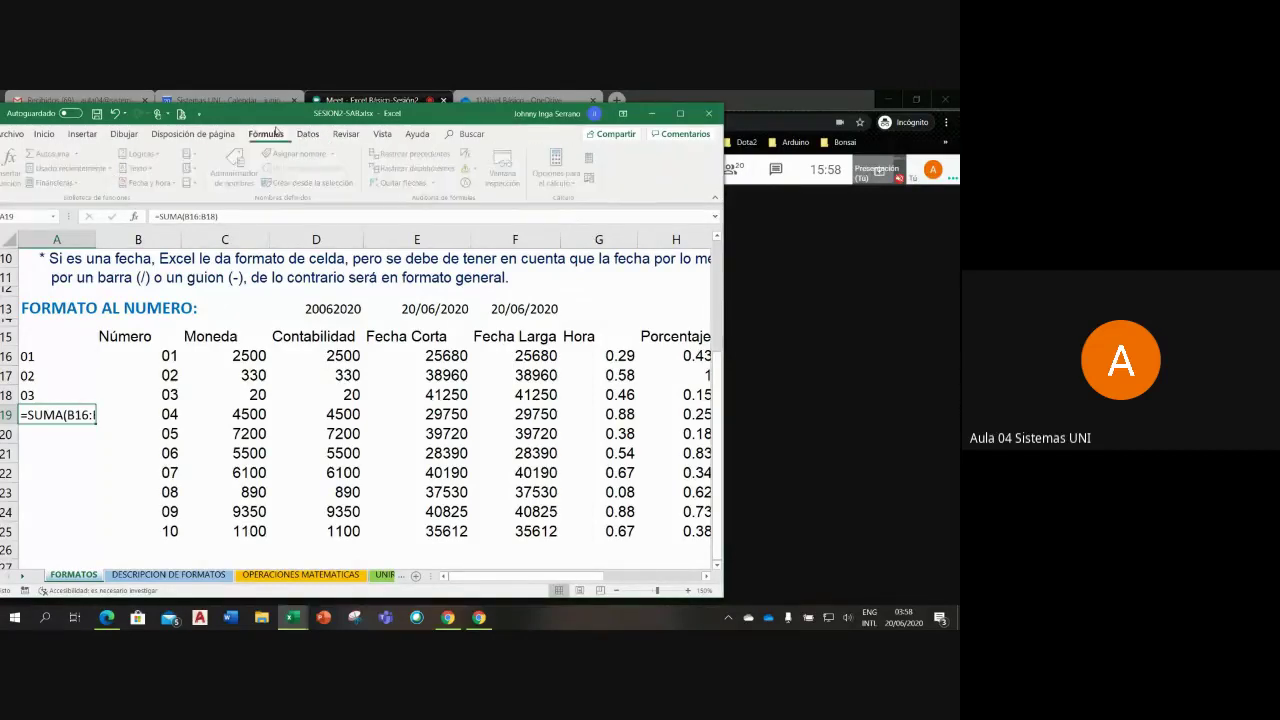
pyautogui.click(512, 182)
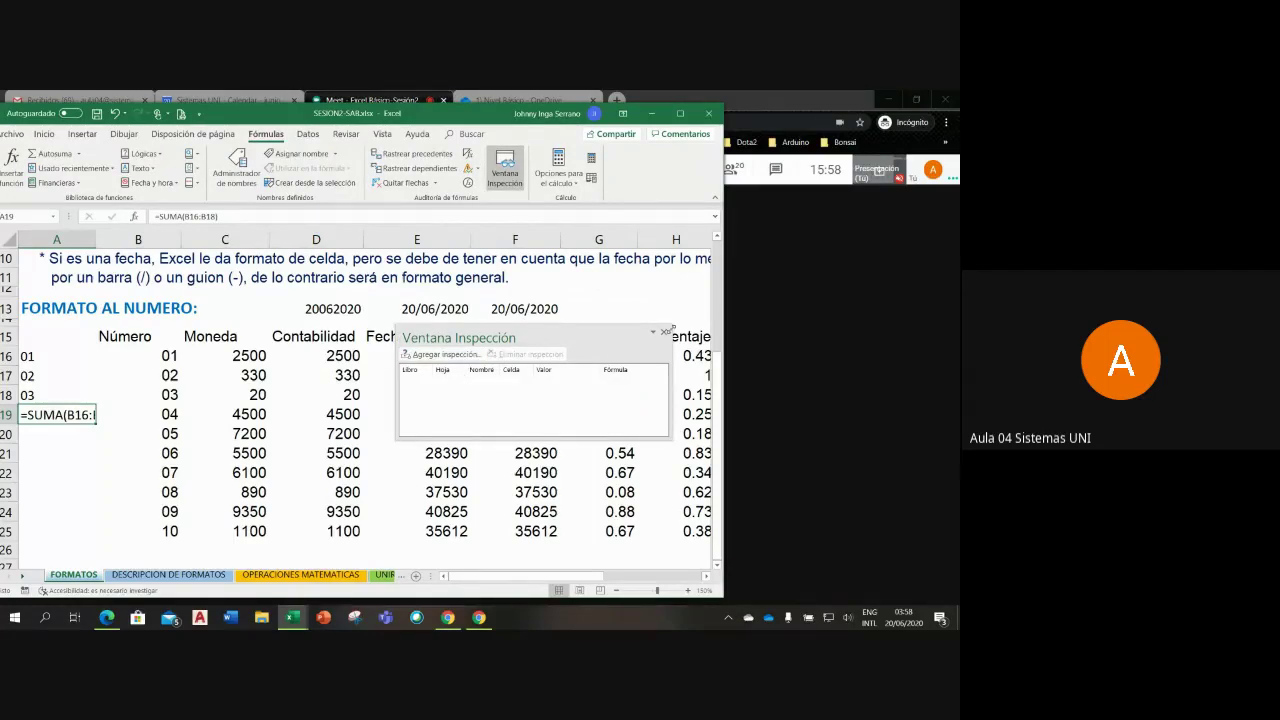
pyautogui.click(665, 331)
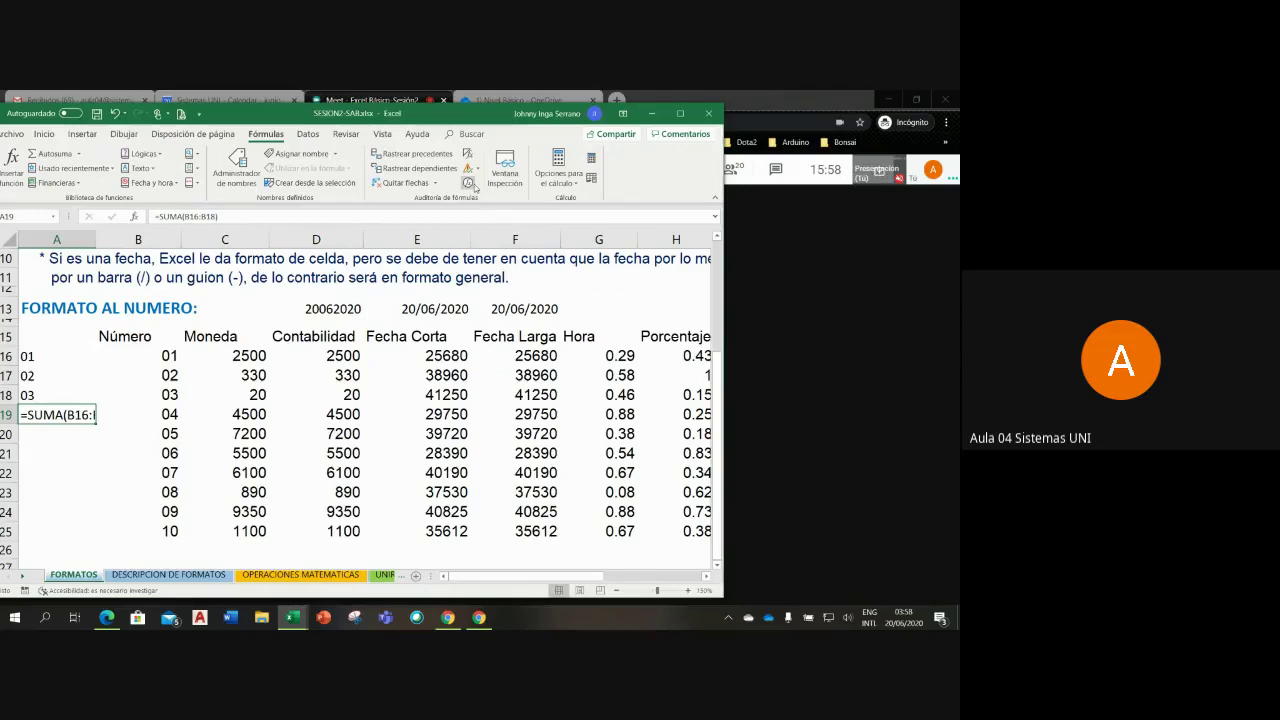
# Step: Inspect A19 with Evaluar fórmula, then toggle Mostrar fórmulas so formulas display
pyautogui.click(474, 188)
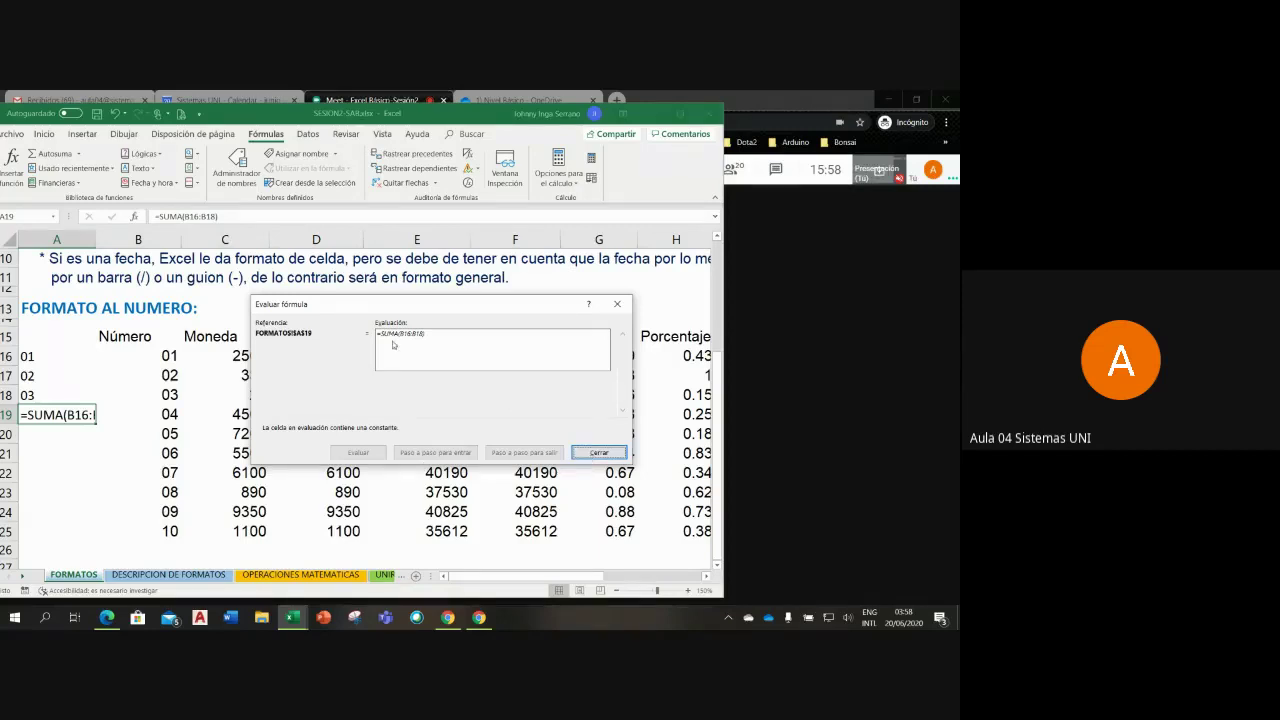
pyautogui.click(599, 452)
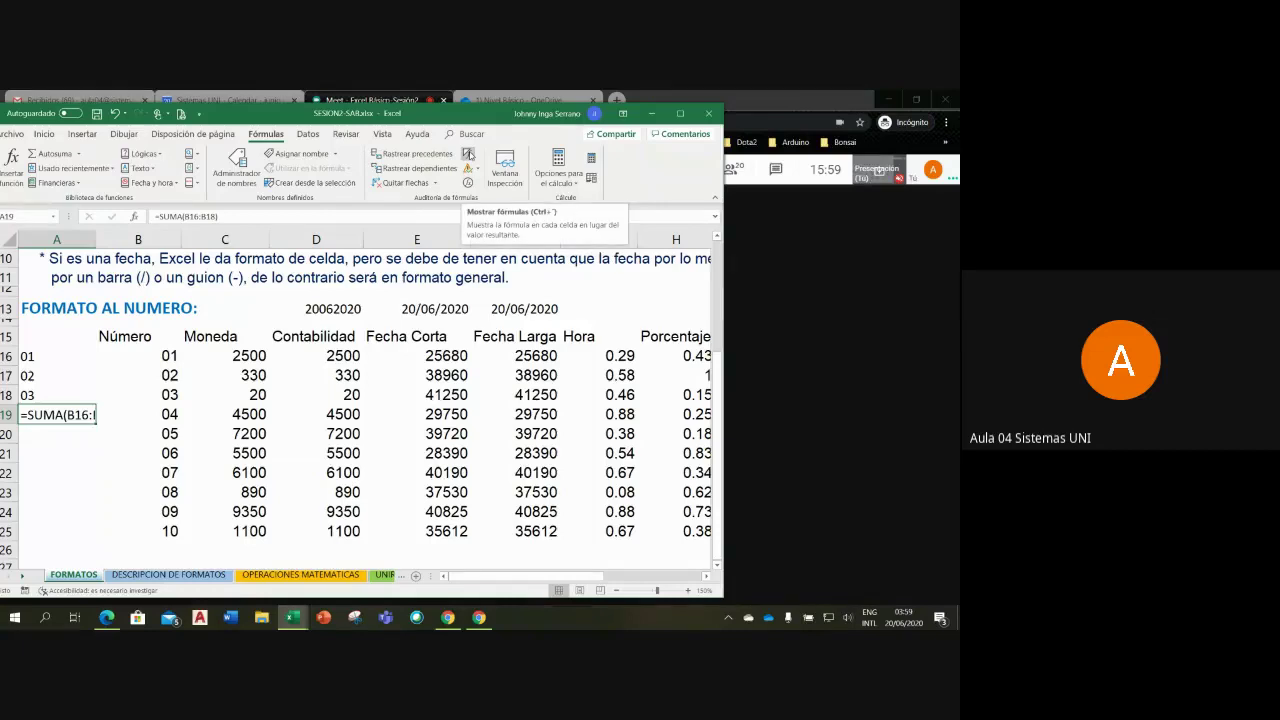
pyautogui.click(468, 154)
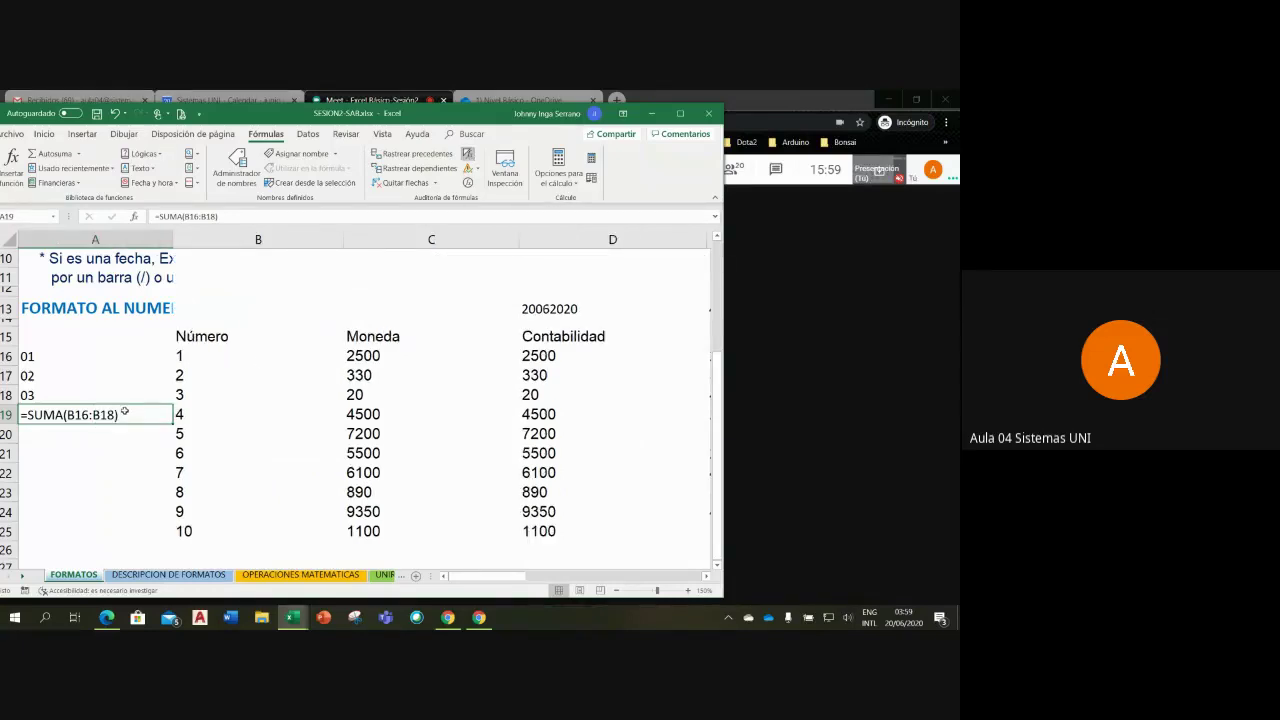
pyautogui.click(468, 154)
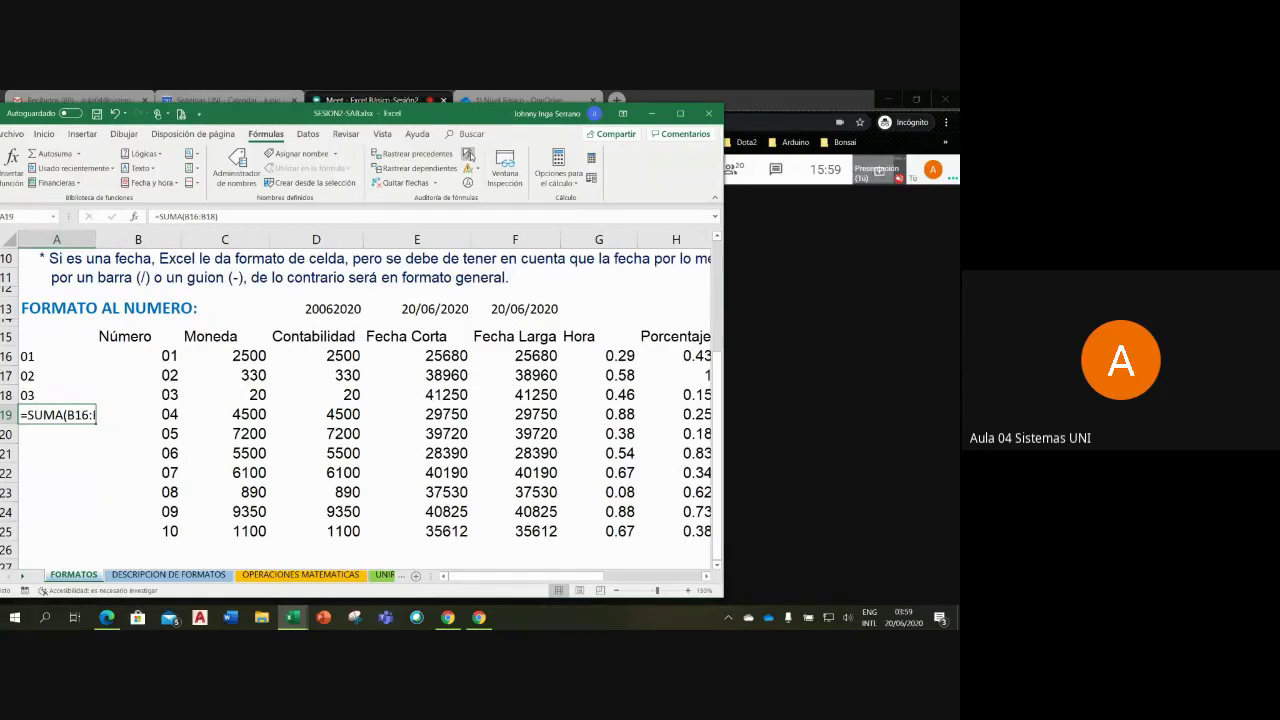
pyautogui.click(468, 154)
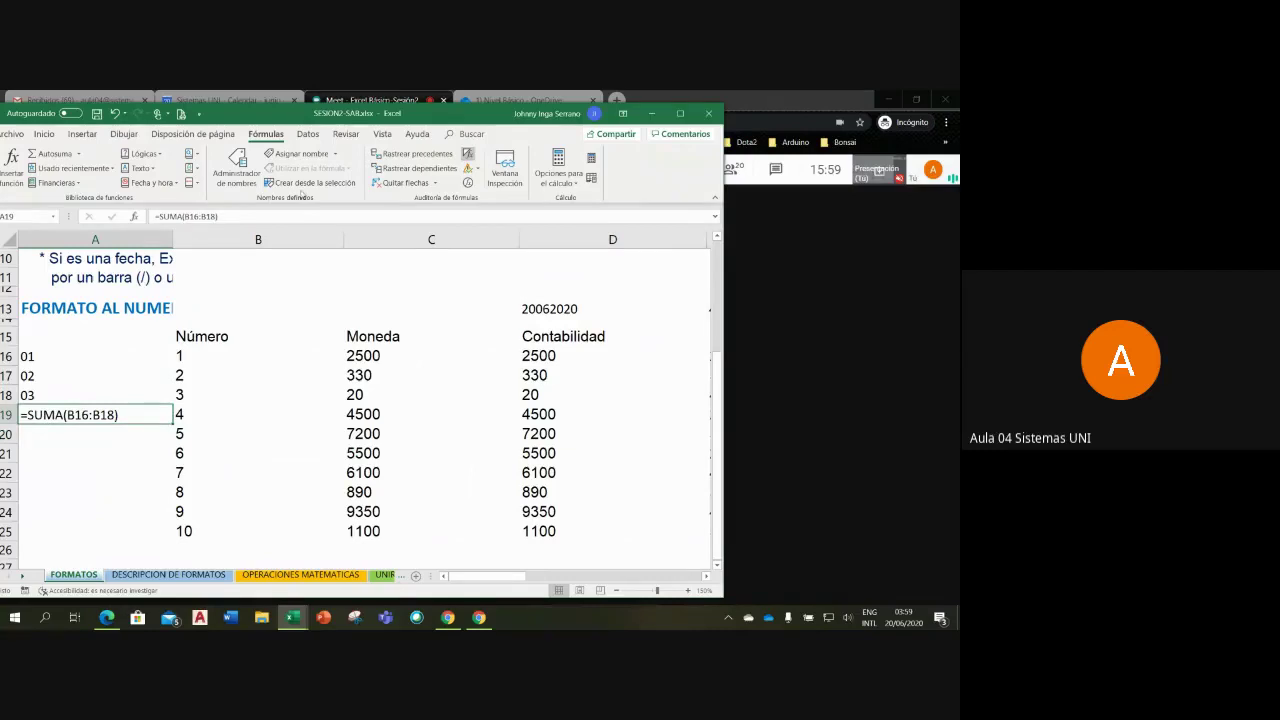
# Step: Apply the General number format and re-enter A19's =SUMA(B16:B18) formula
pyautogui.click(44, 134)
pyautogui.click(338, 153)
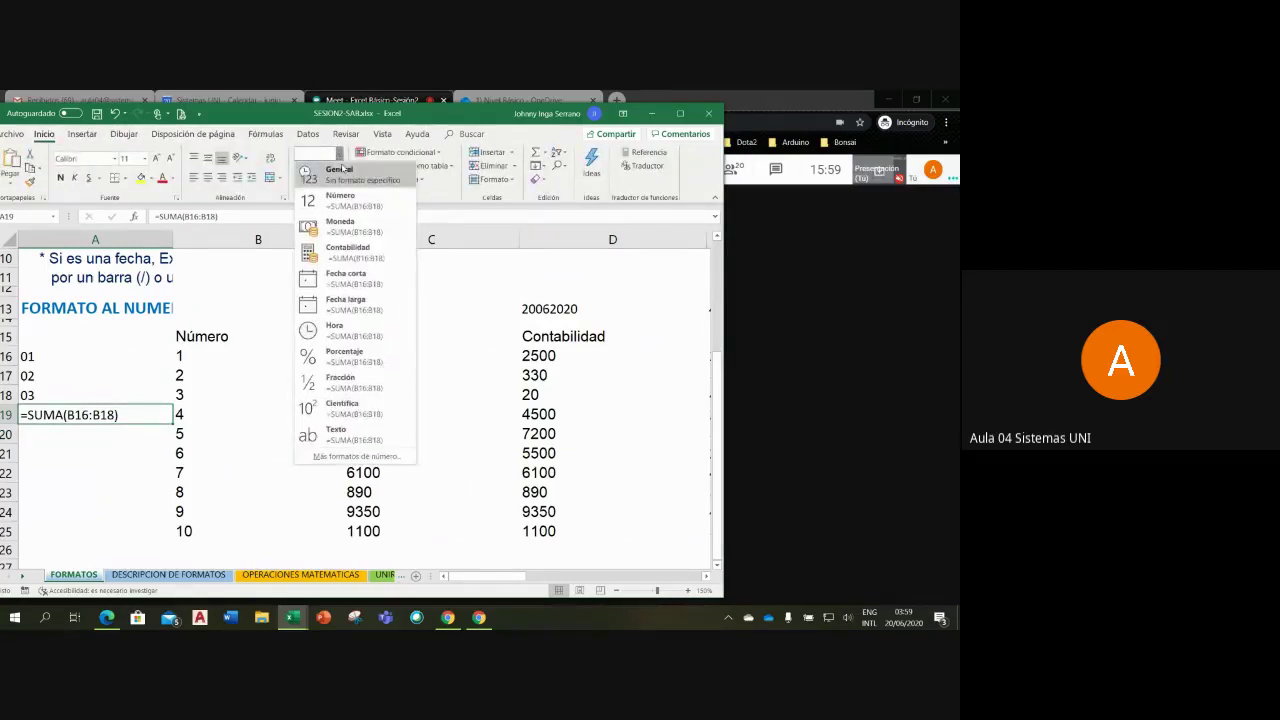
pyautogui.click(338, 153)
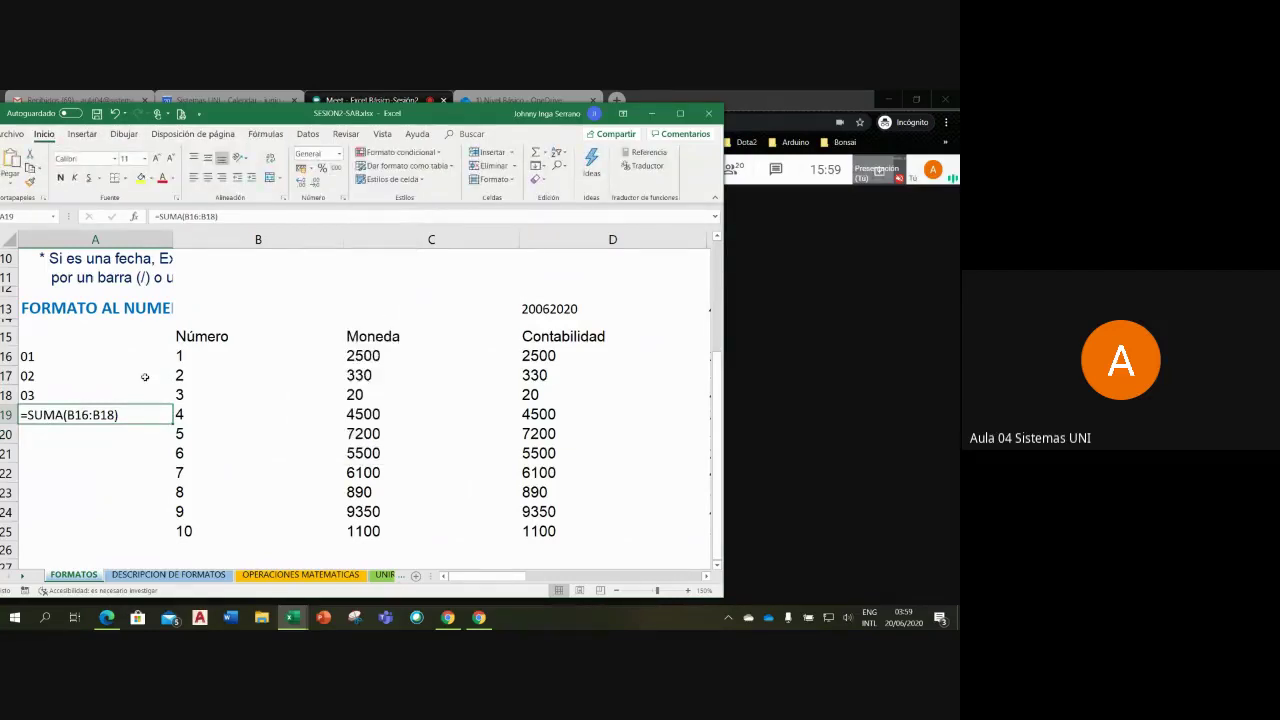
pyautogui.click(97, 449)
pyautogui.click(105, 424)
pyautogui.doubleClick(124, 414)
pyautogui.press('Return')
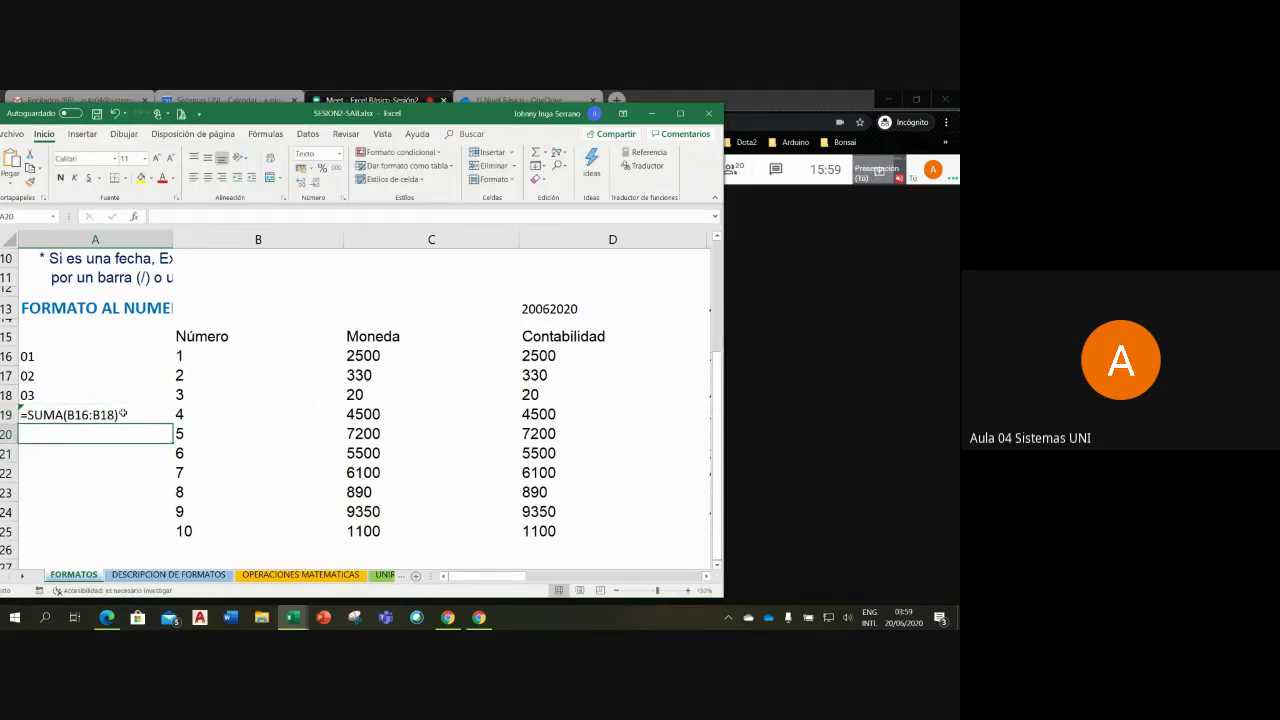
pyautogui.doubleClick(123, 414)
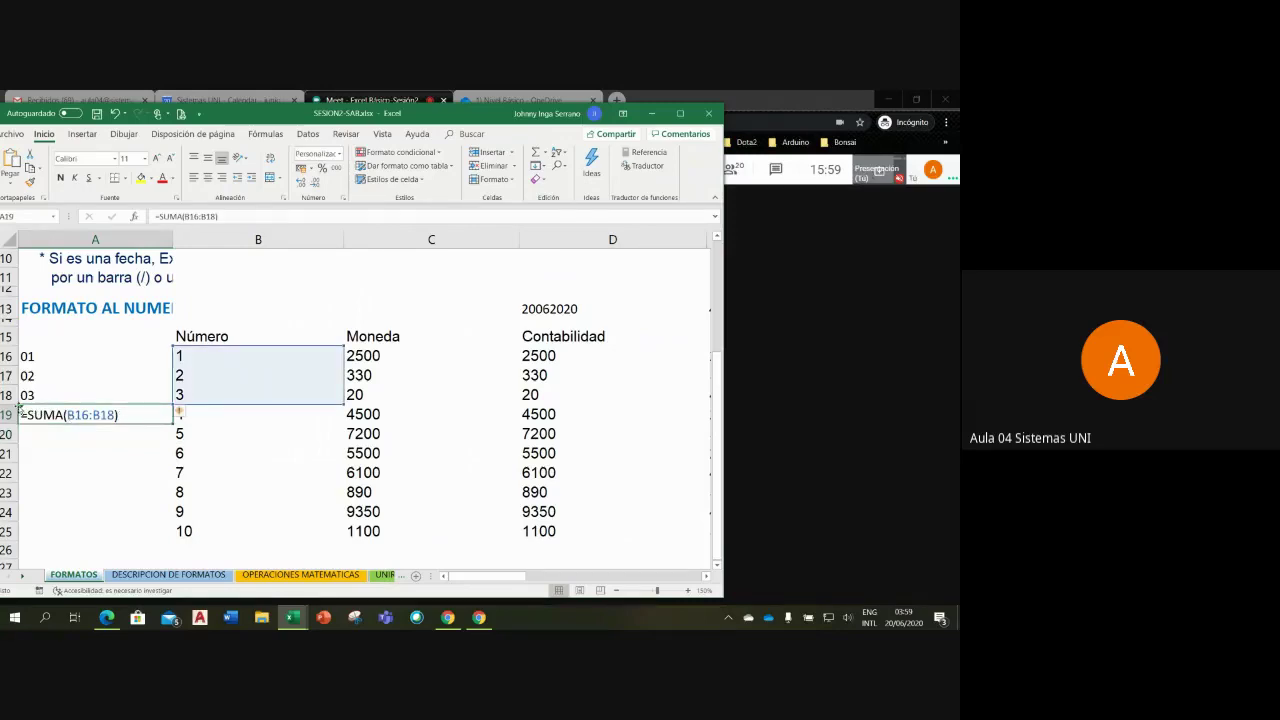
pyautogui.doubleClick(22, 411)
# Step: Enter =SUMA(B16:B18) in B26 and open its omitted-cells error options
pyautogui.press('Escape')
pyautogui.click(216, 558)
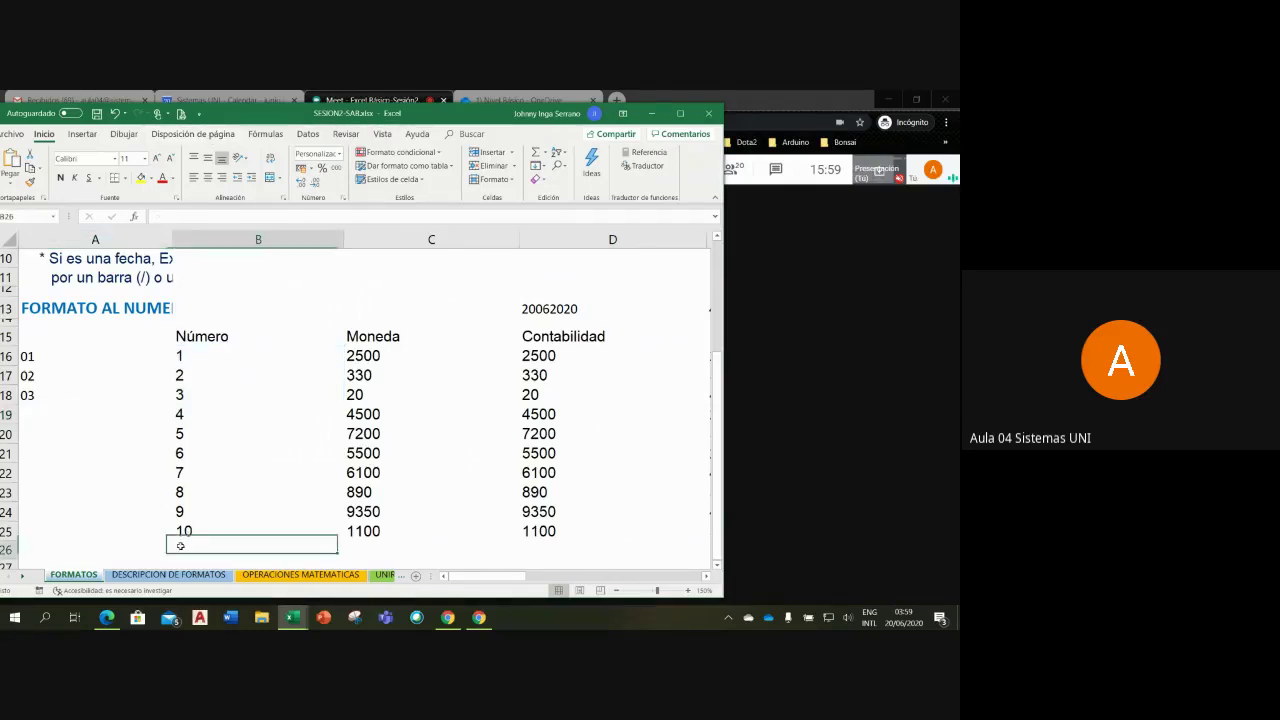
pyautogui.write('=su')
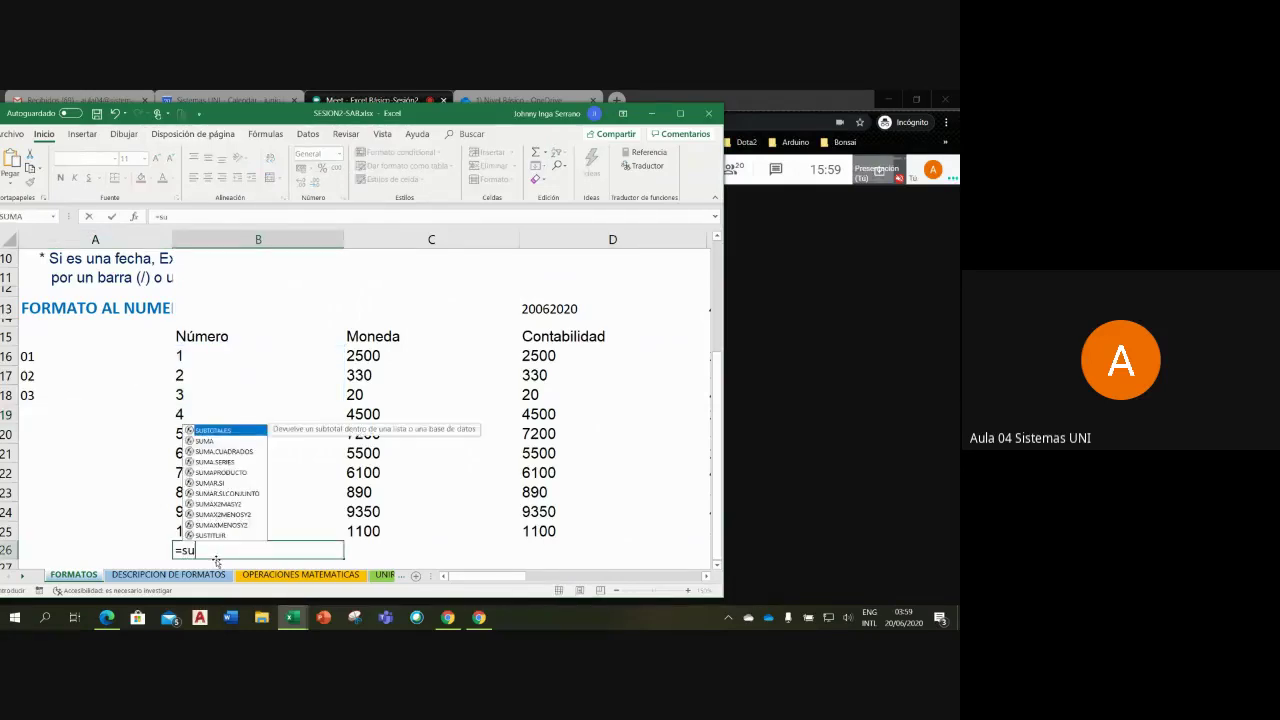
pyautogui.write('m')
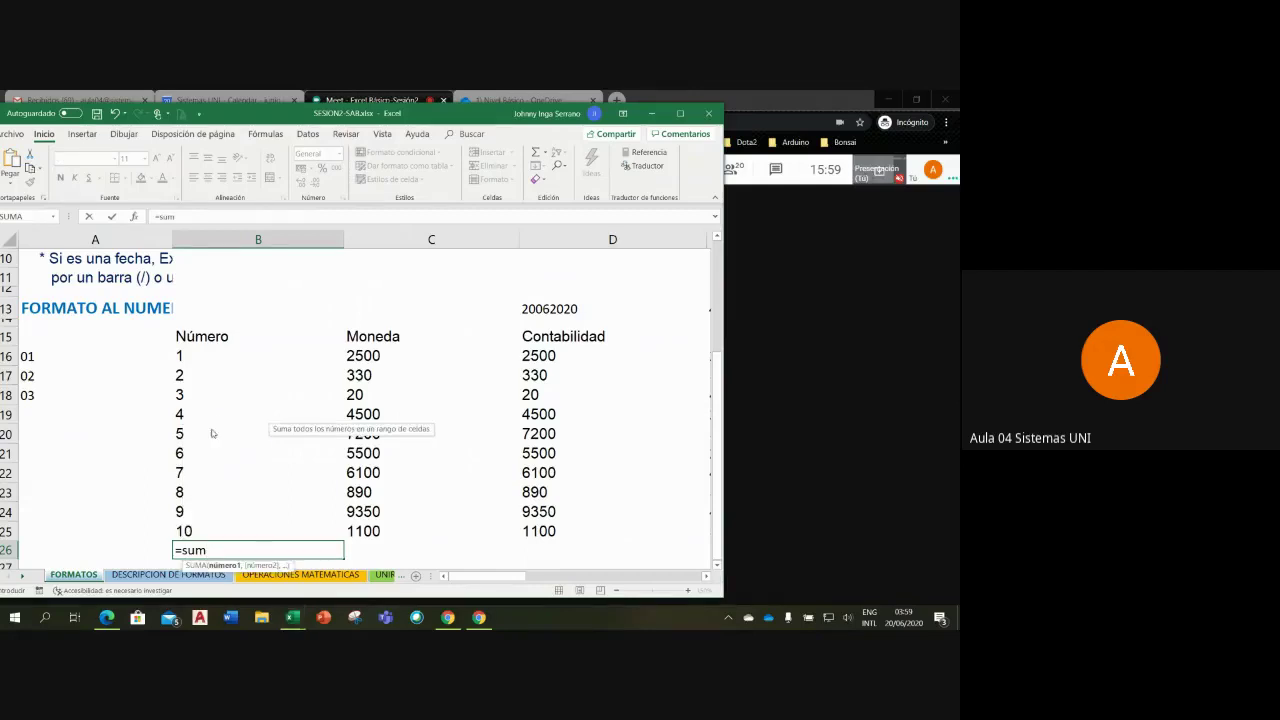
pyautogui.doubleClick(212, 430)
pyautogui.moveTo(186, 357); pyautogui.dragTo(190, 395)
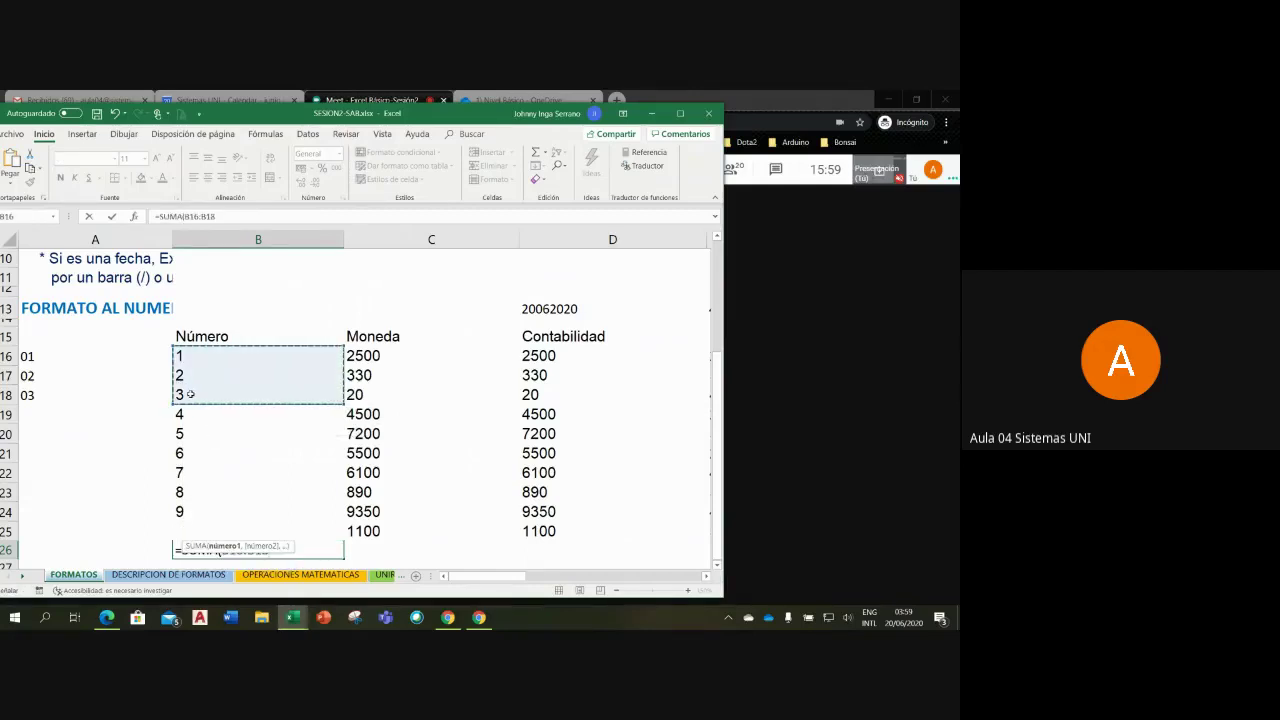
pyautogui.write(')')
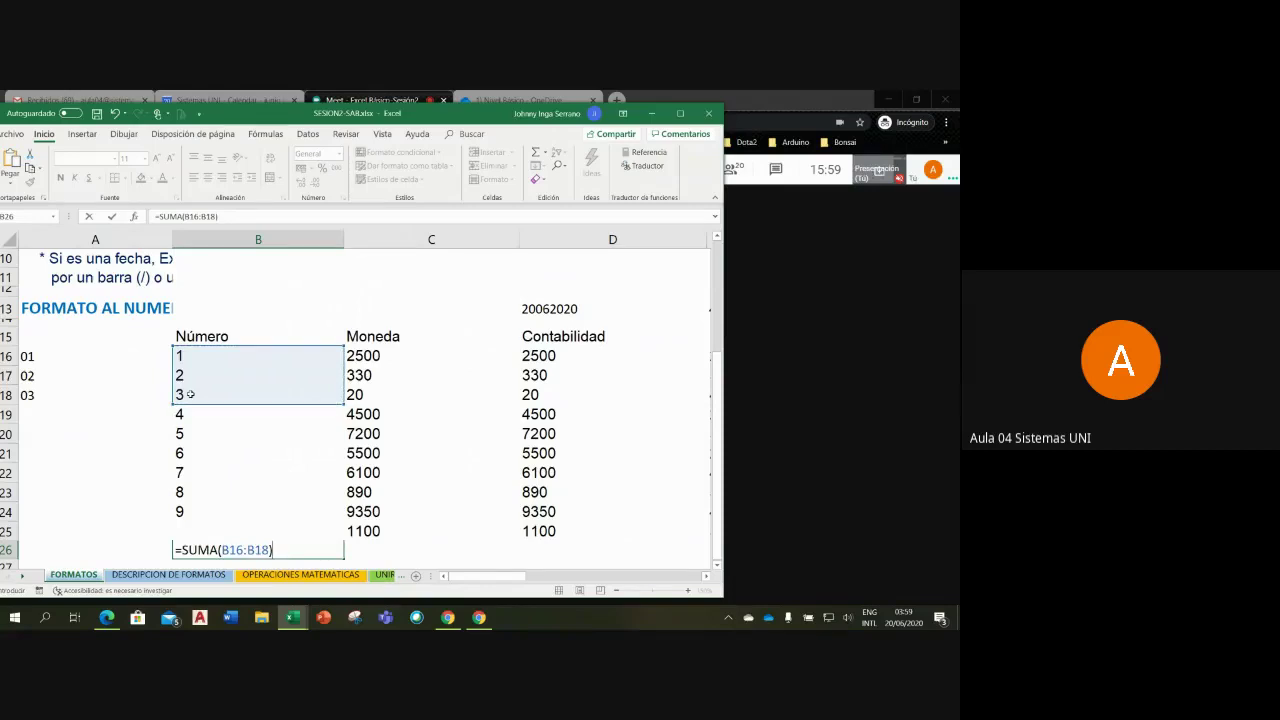
pyautogui.press('Return')
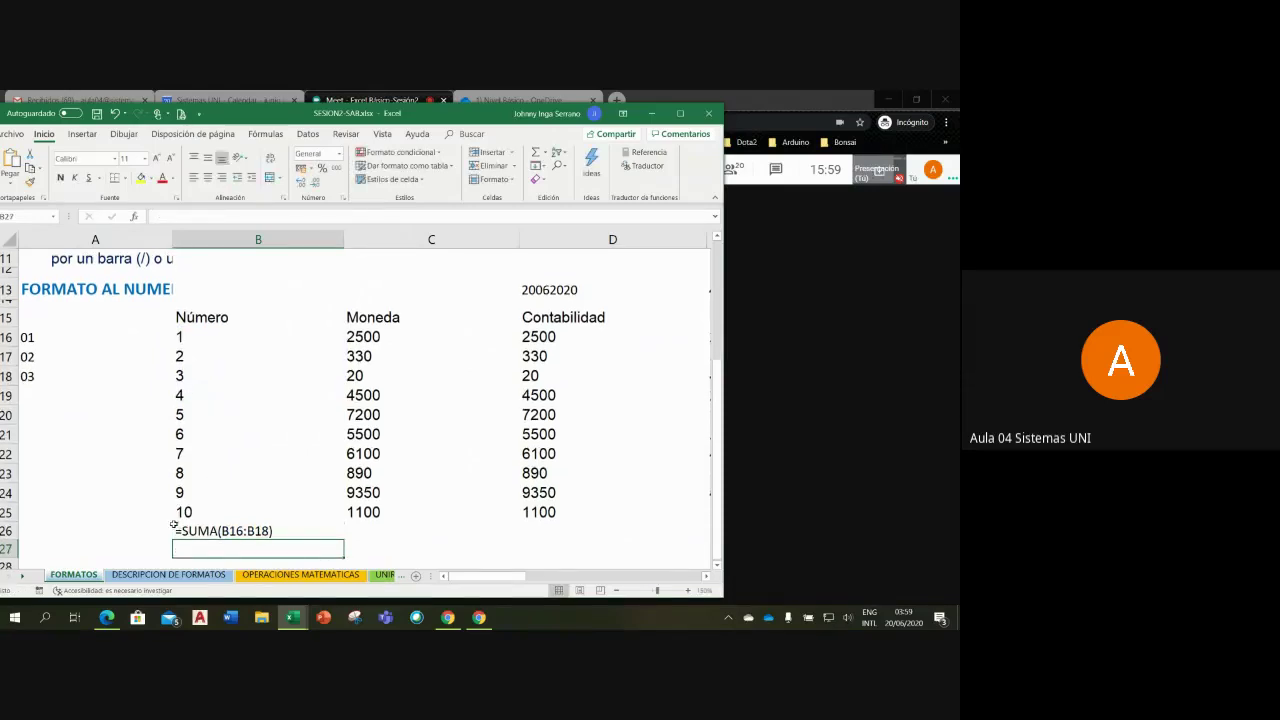
pyautogui.click(176, 530)
pyautogui.click(160, 528)
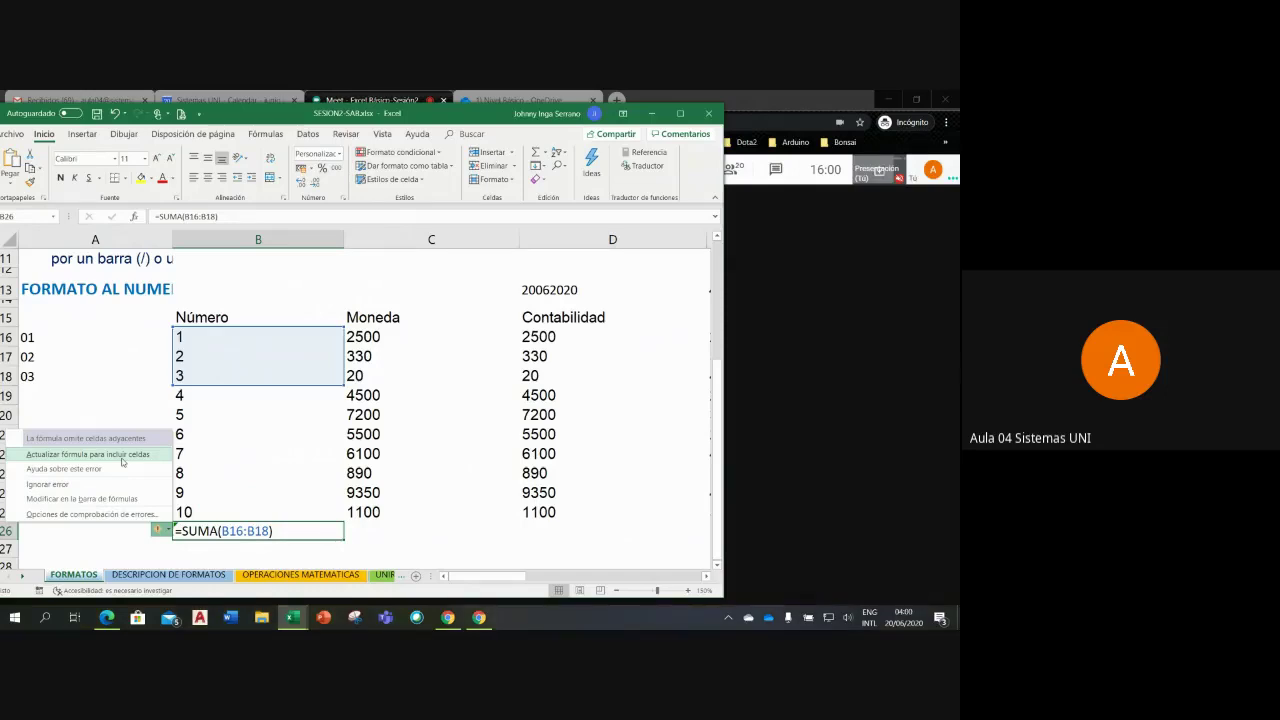
# Step: Expand B26's sum to adjacent cells, undo it, then ignore the omitted-cells warning
pyautogui.click(88, 454)
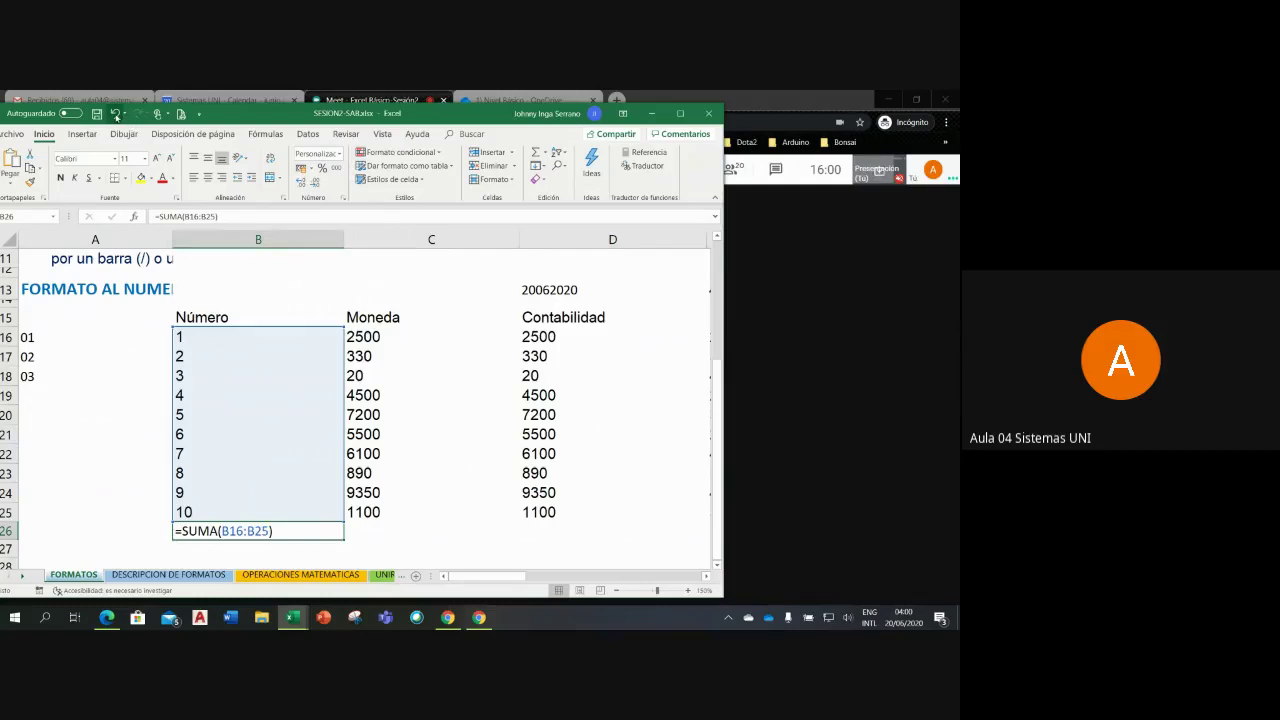
pyautogui.click(115, 113)
pyautogui.click(161, 530)
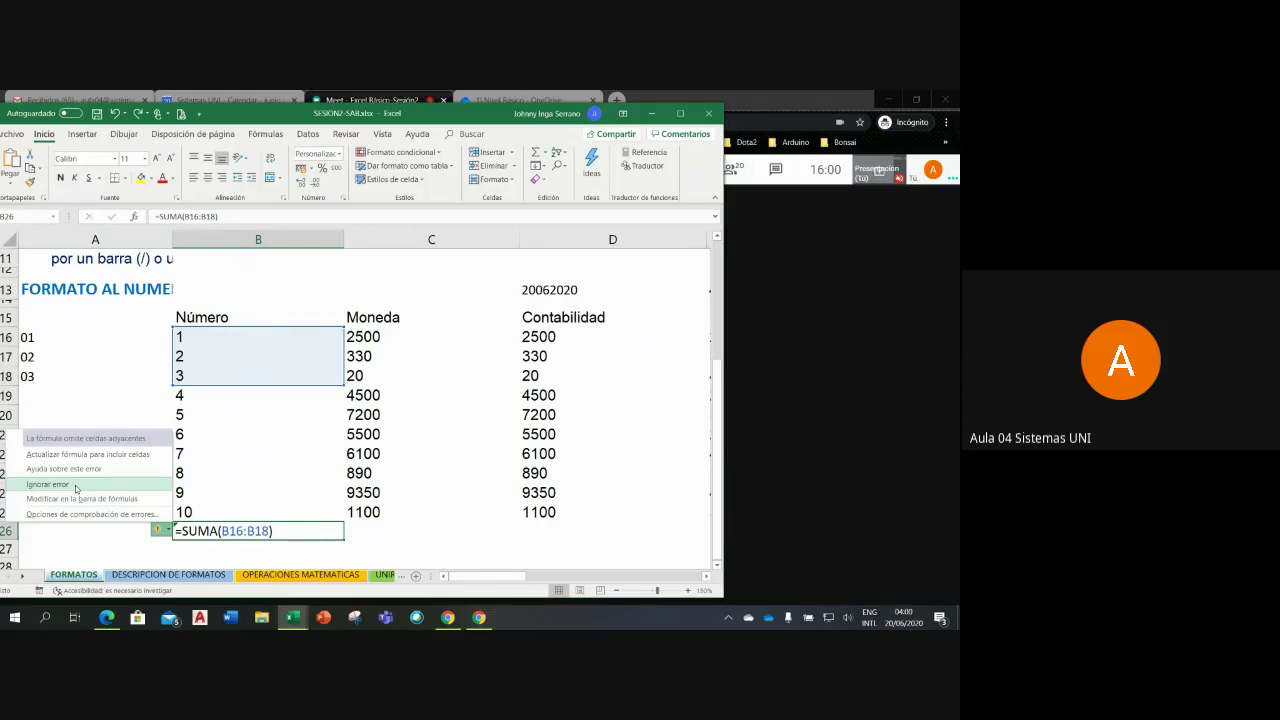
pyautogui.click(75, 486)
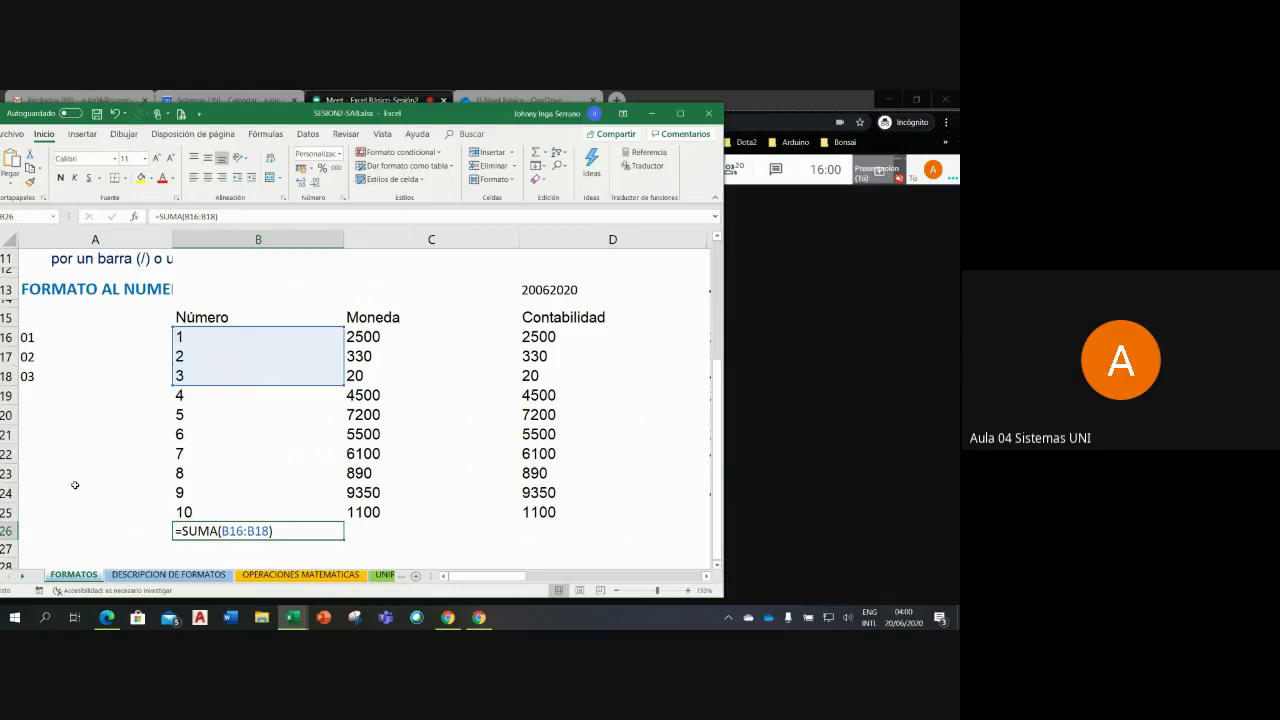
pyautogui.doubleClick(287, 531)
pyautogui.press('Escape')
pyautogui.click(304, 137)
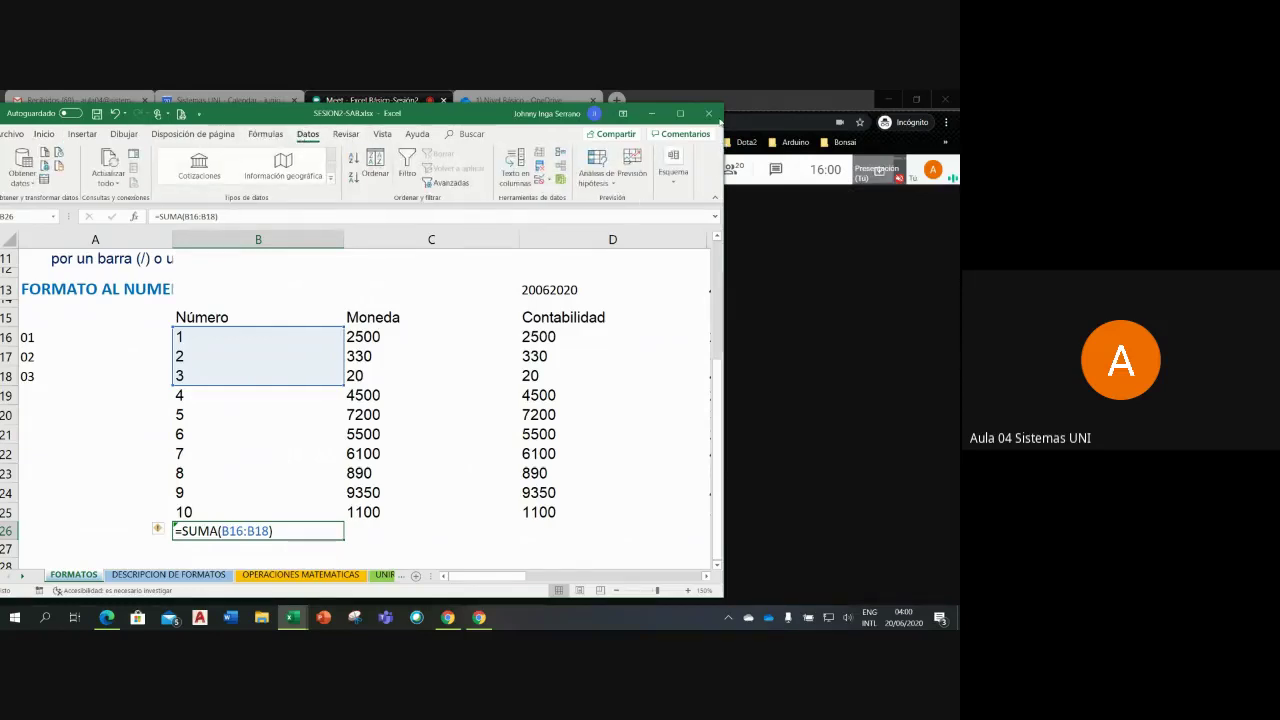
pyautogui.click(712, 115)
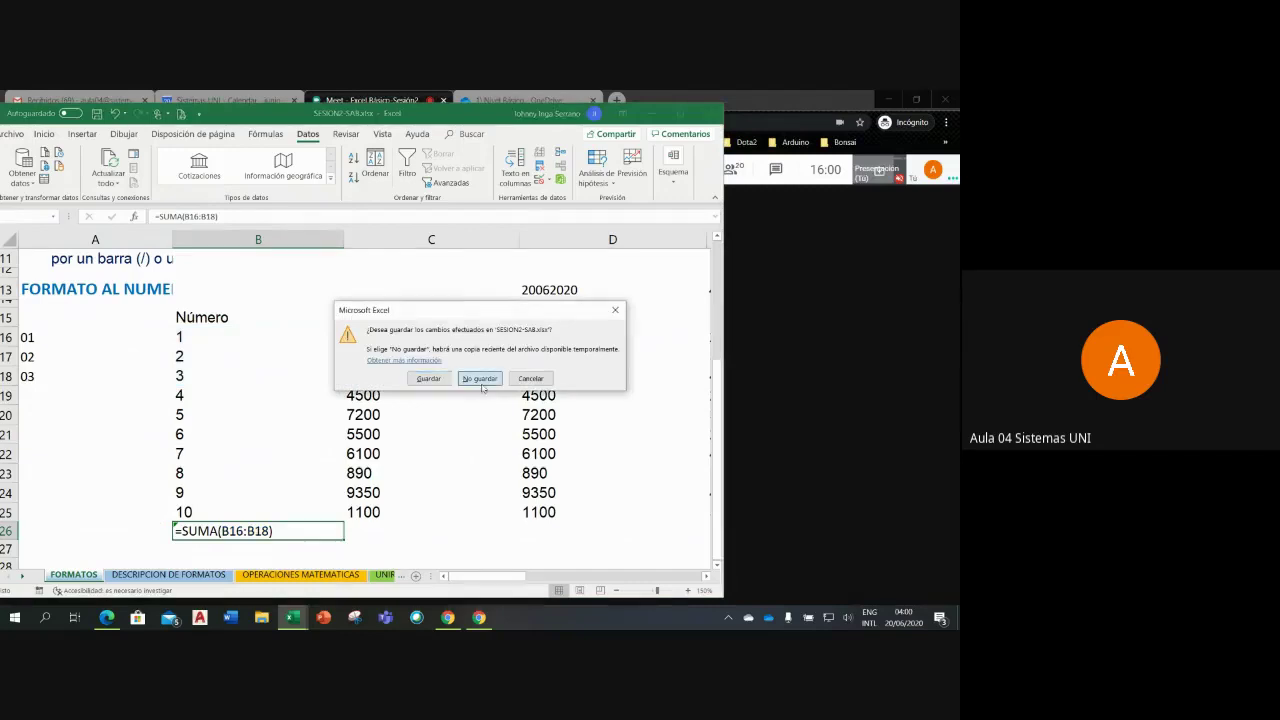
pyautogui.click(481, 384)
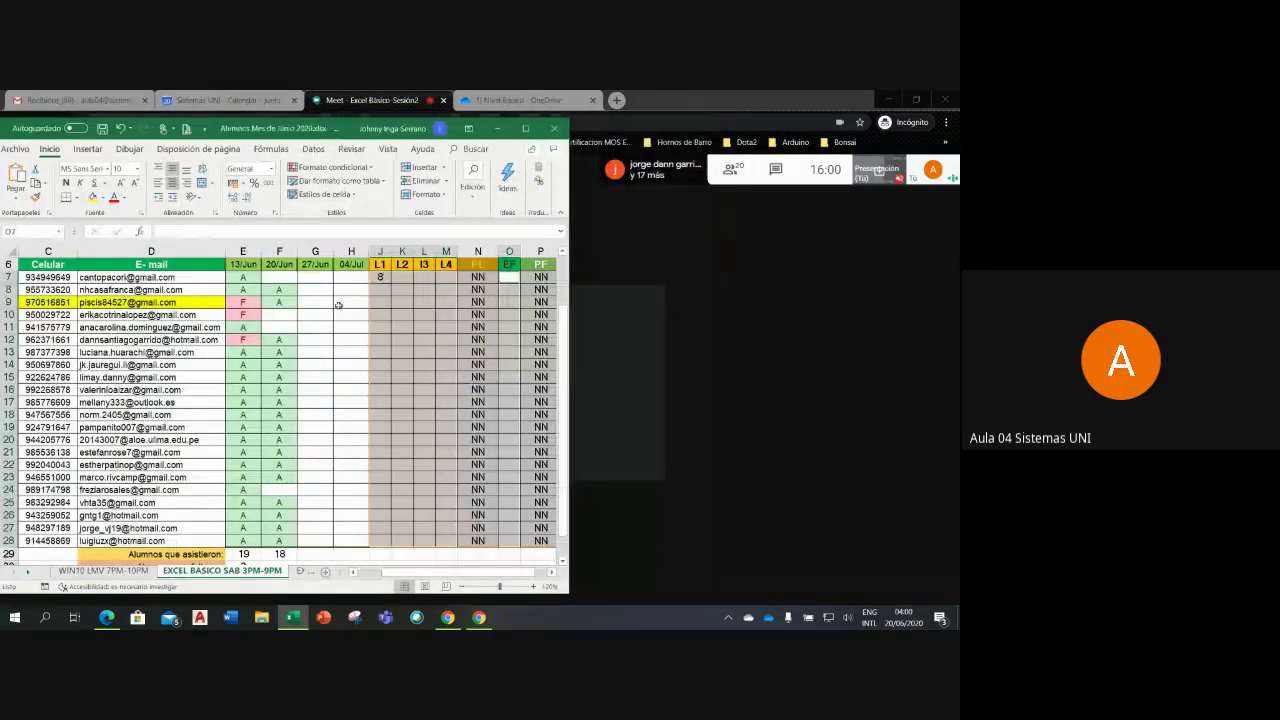
pyautogui.click(325, 300)
pyautogui.press('Up')
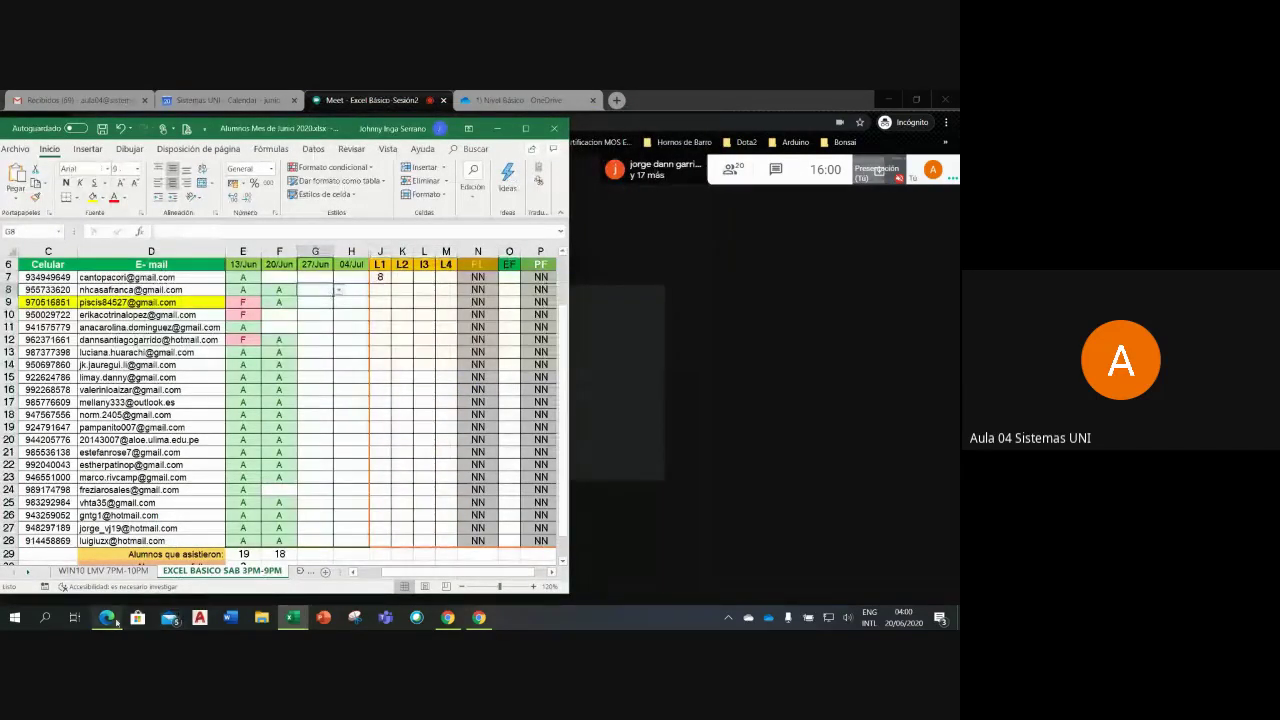
# Step: Reopen SESION2-SAB.xlsx from Descargas and show the FORMATOS sheet
pyautogui.click(261, 617)
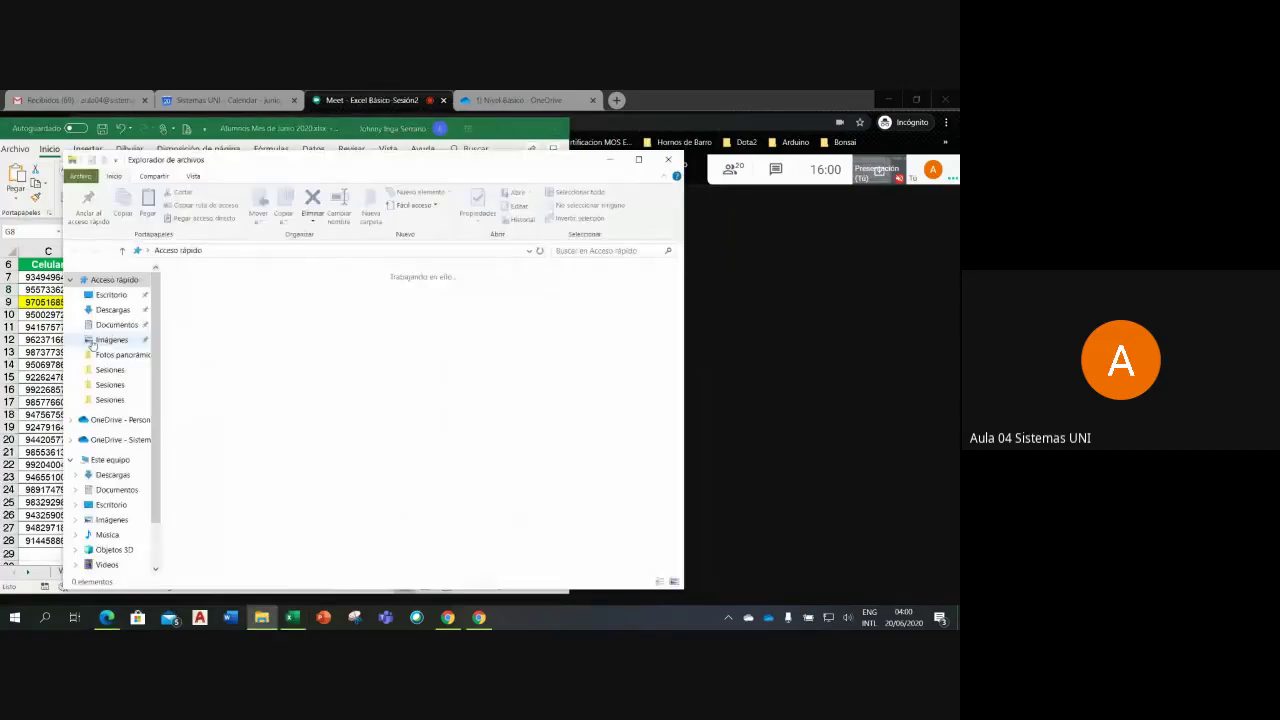
pyautogui.click(112, 310)
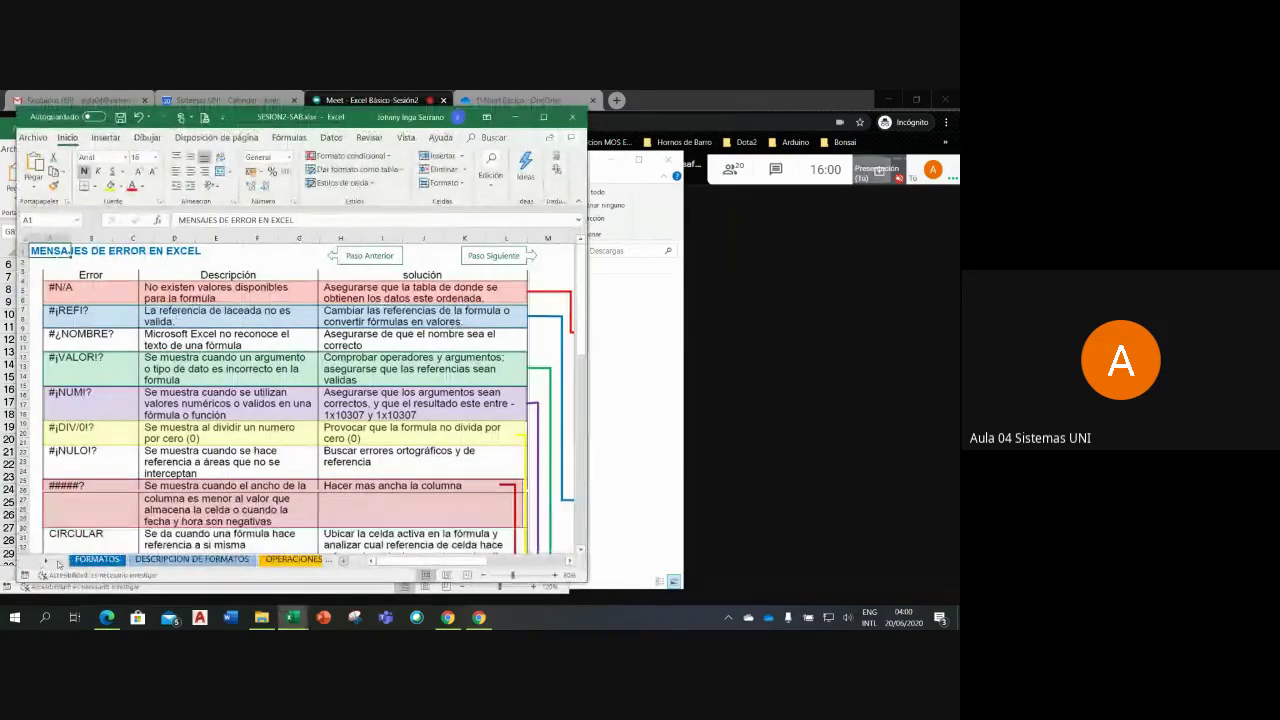
pyautogui.click(110, 557)
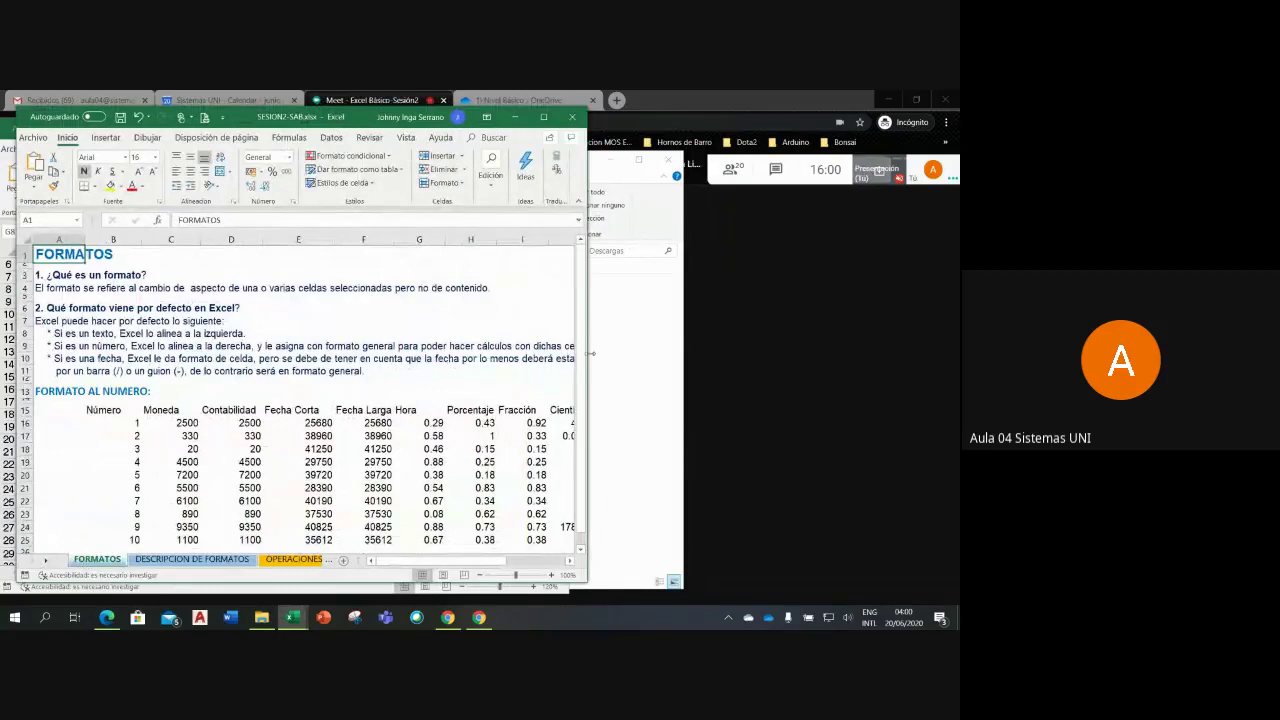
# Step: Enter =SUMA(B16:B18) in B27 so it returns 6
pyautogui.moveTo(579, 352); pyautogui.dragTo(581, 425)
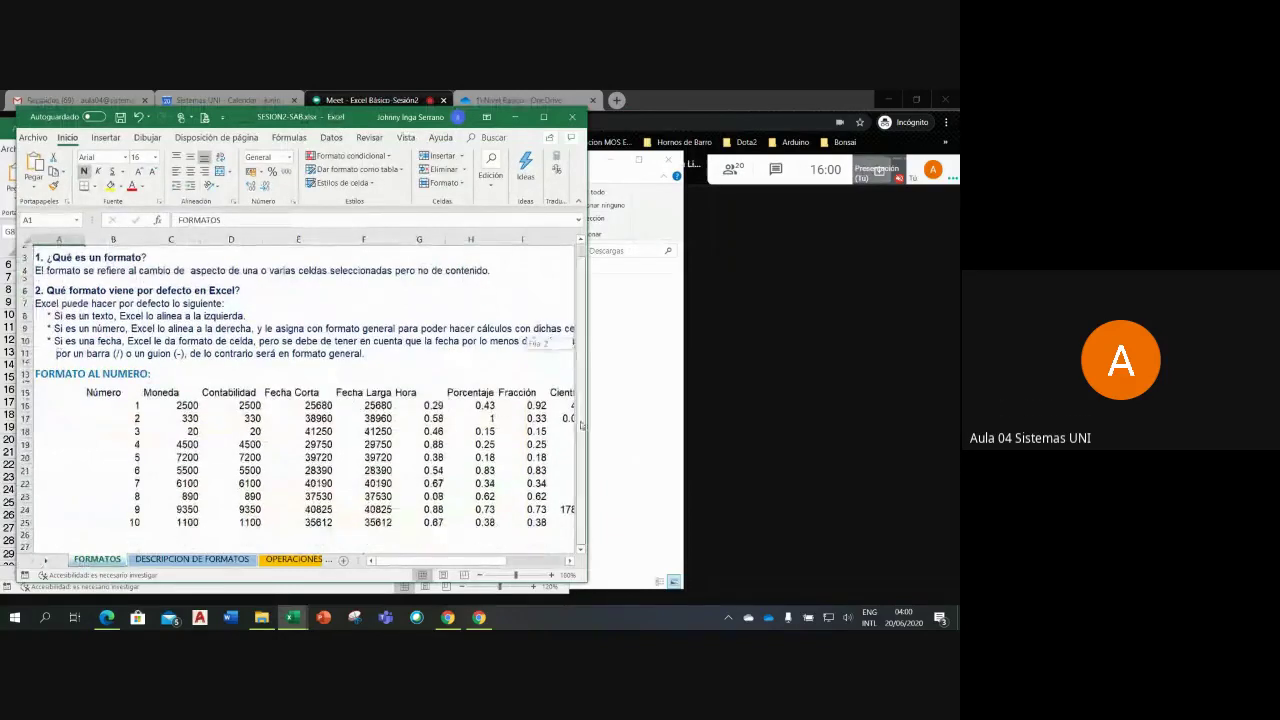
pyautogui.click(138, 544)
pyautogui.write('=')
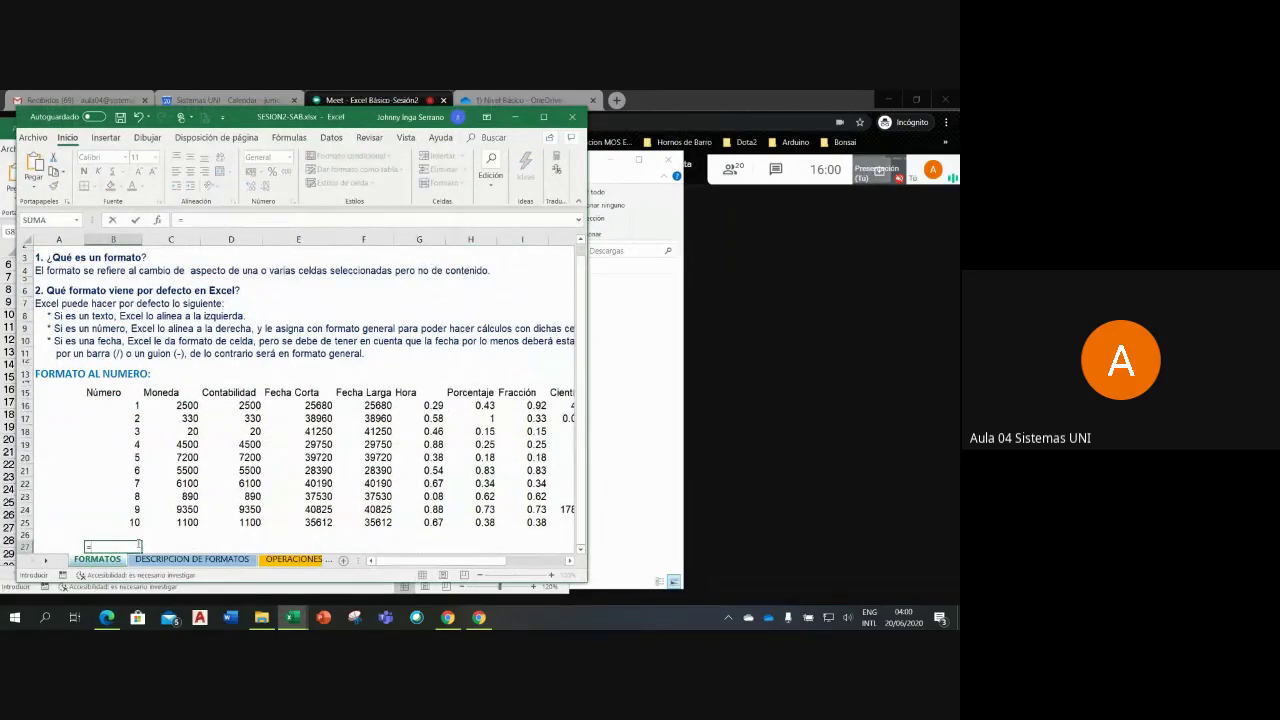
pyautogui.write('suma(')
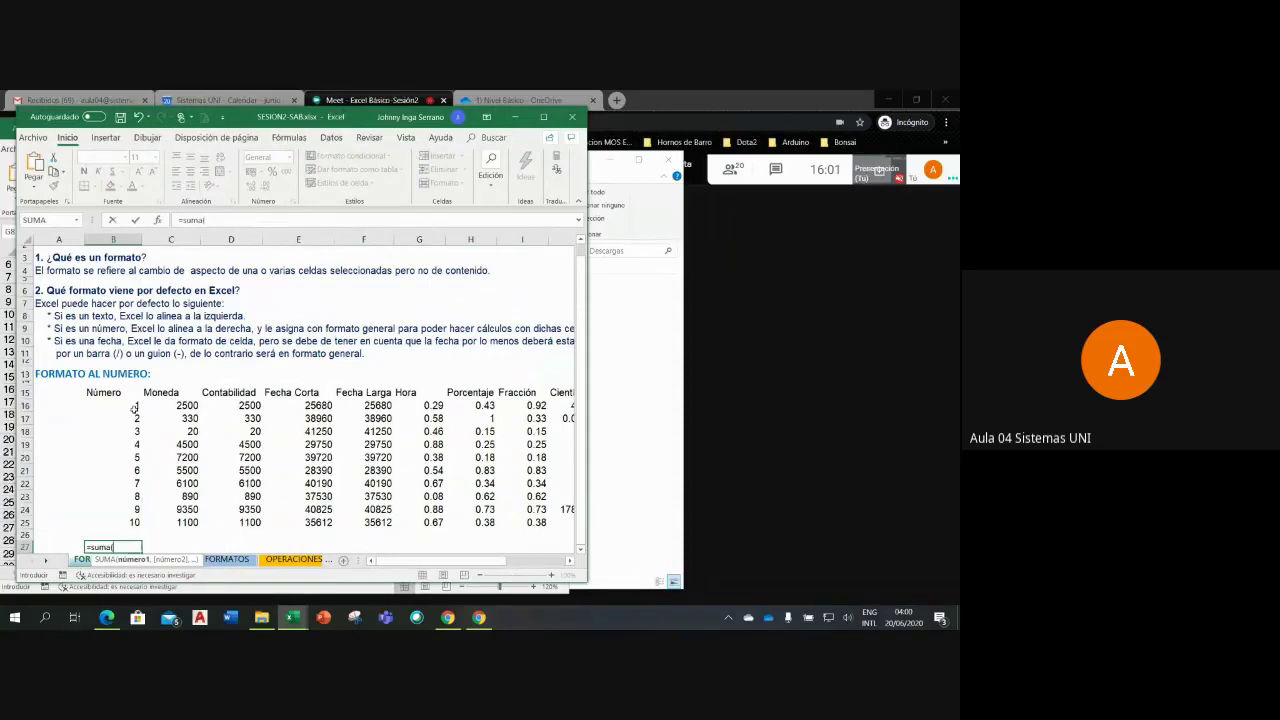
pyautogui.moveTo(130, 408); pyautogui.dragTo(129, 426)
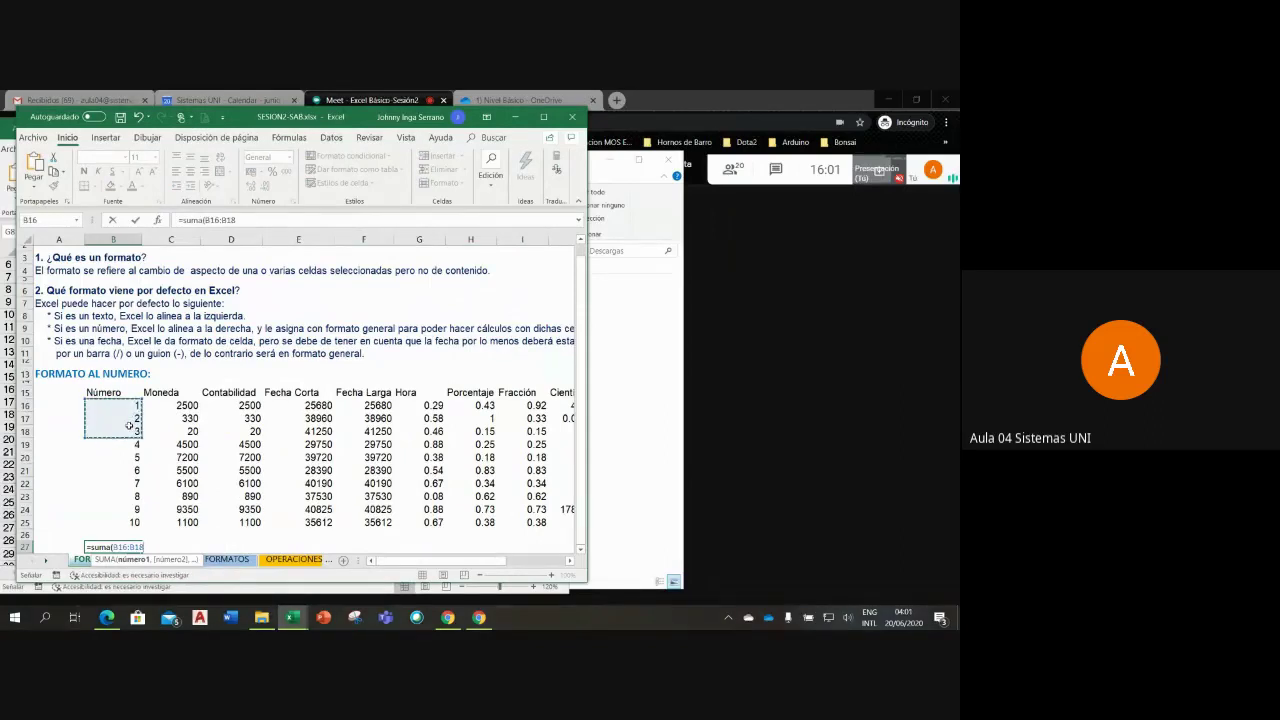
pyautogui.press('Return')
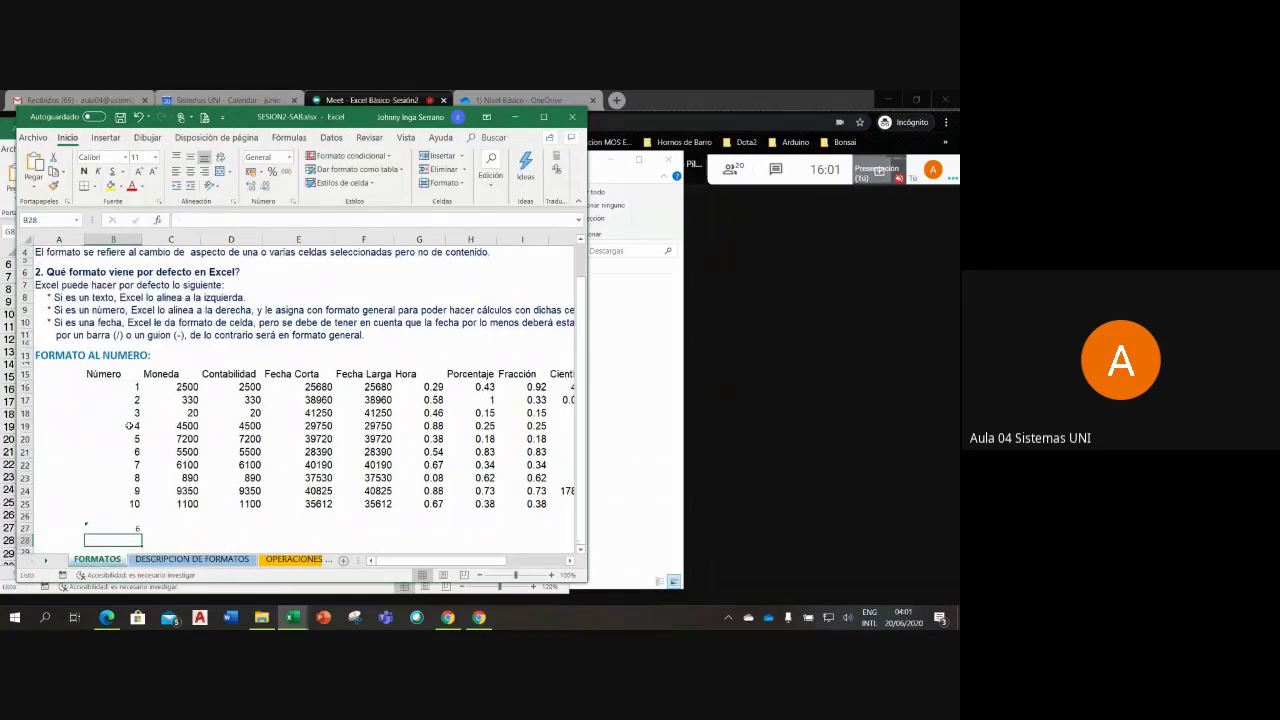
pyautogui.click(126, 527)
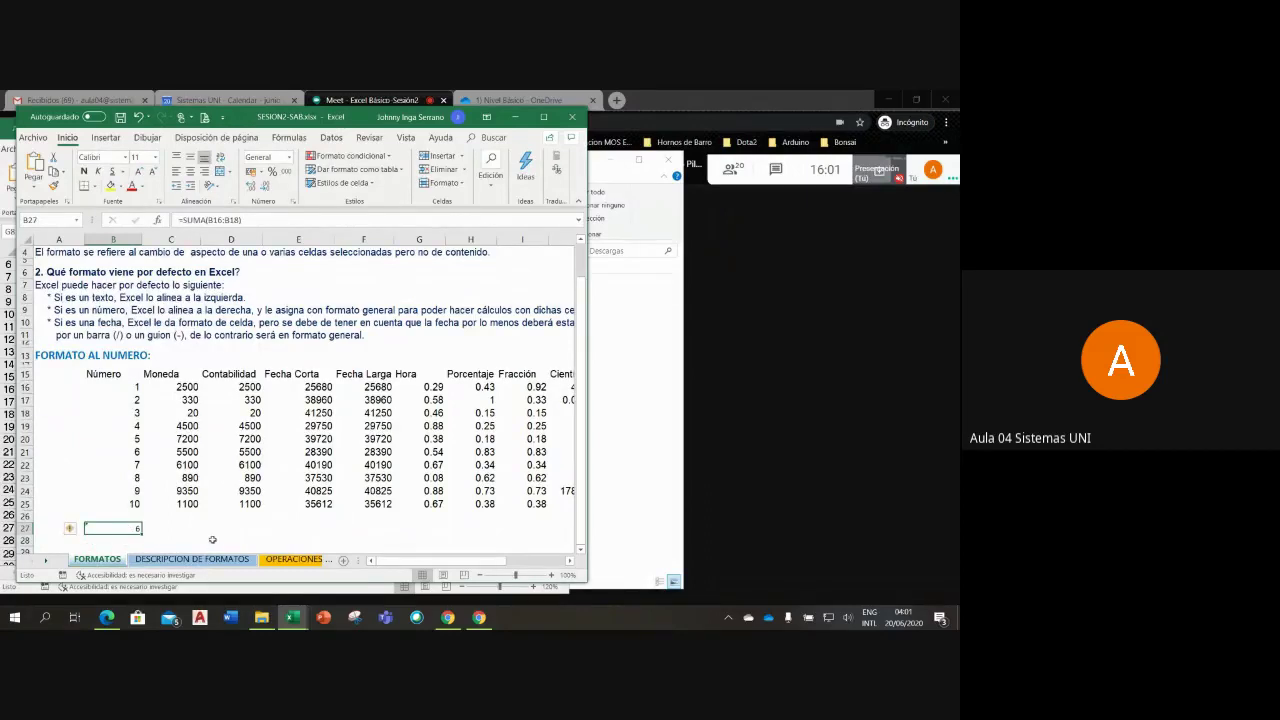
pyautogui.click(50, 396)
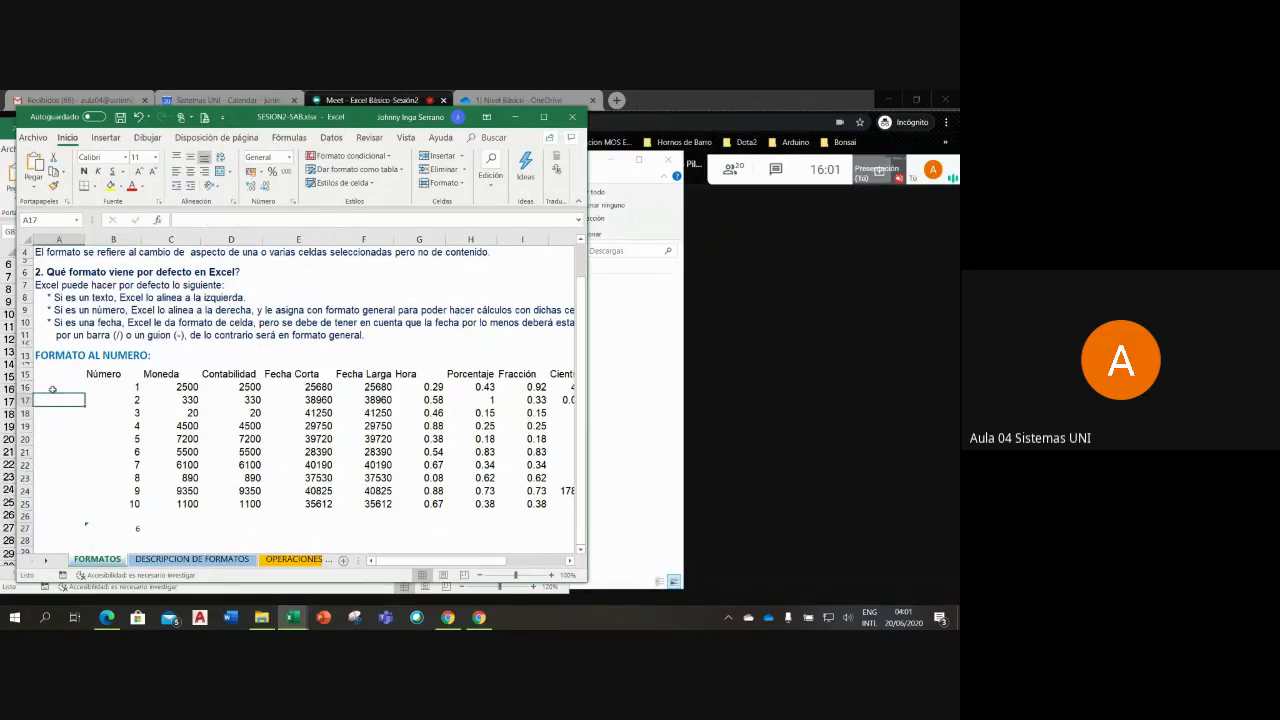
pyautogui.click(52, 389)
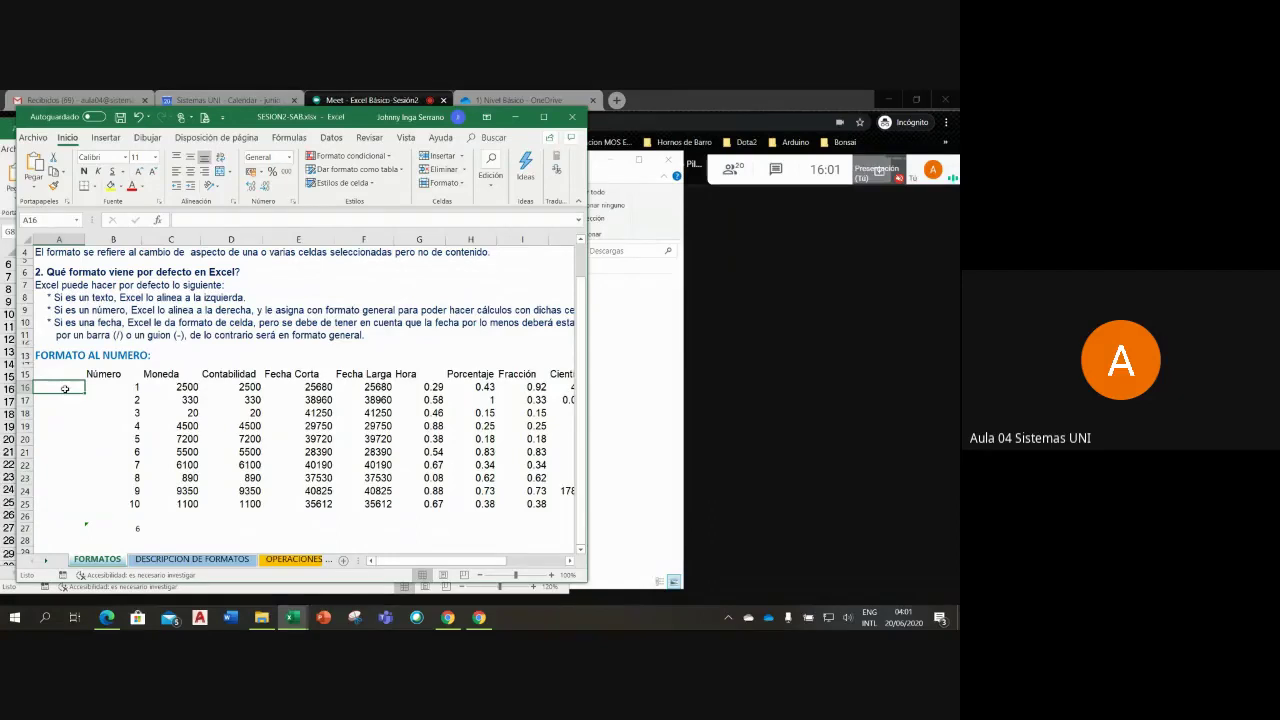
# Step: Format A16:A18 as Texto and enter 01, 02 and 03
pyautogui.moveTo(64, 392); pyautogui.dragTo(66, 412)
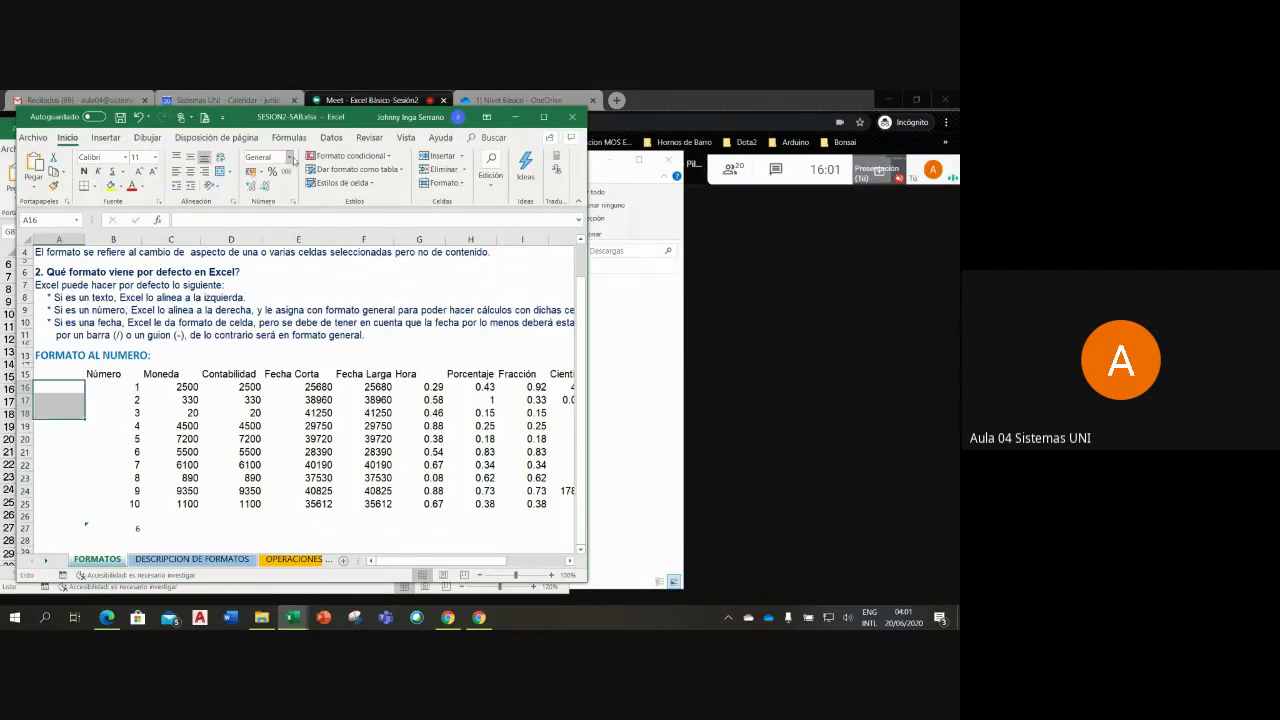
pyautogui.click(289, 157)
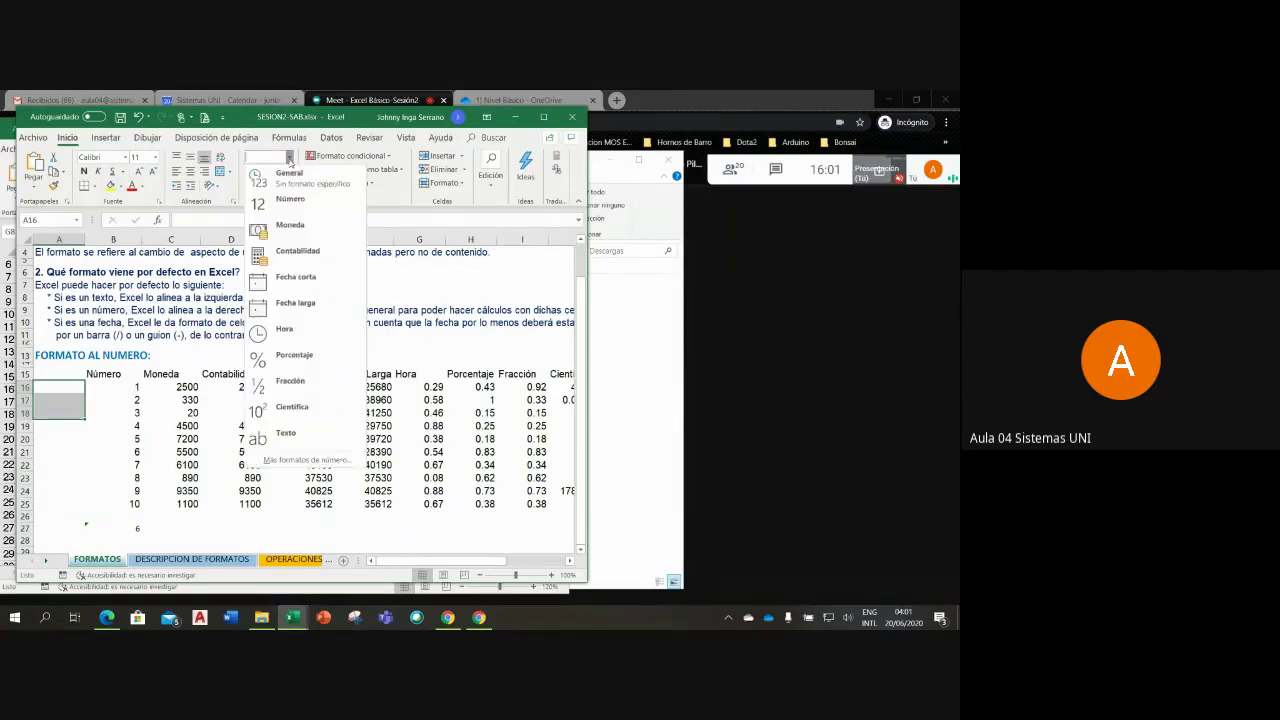
pyautogui.click(290, 433)
pyautogui.click(57, 386)
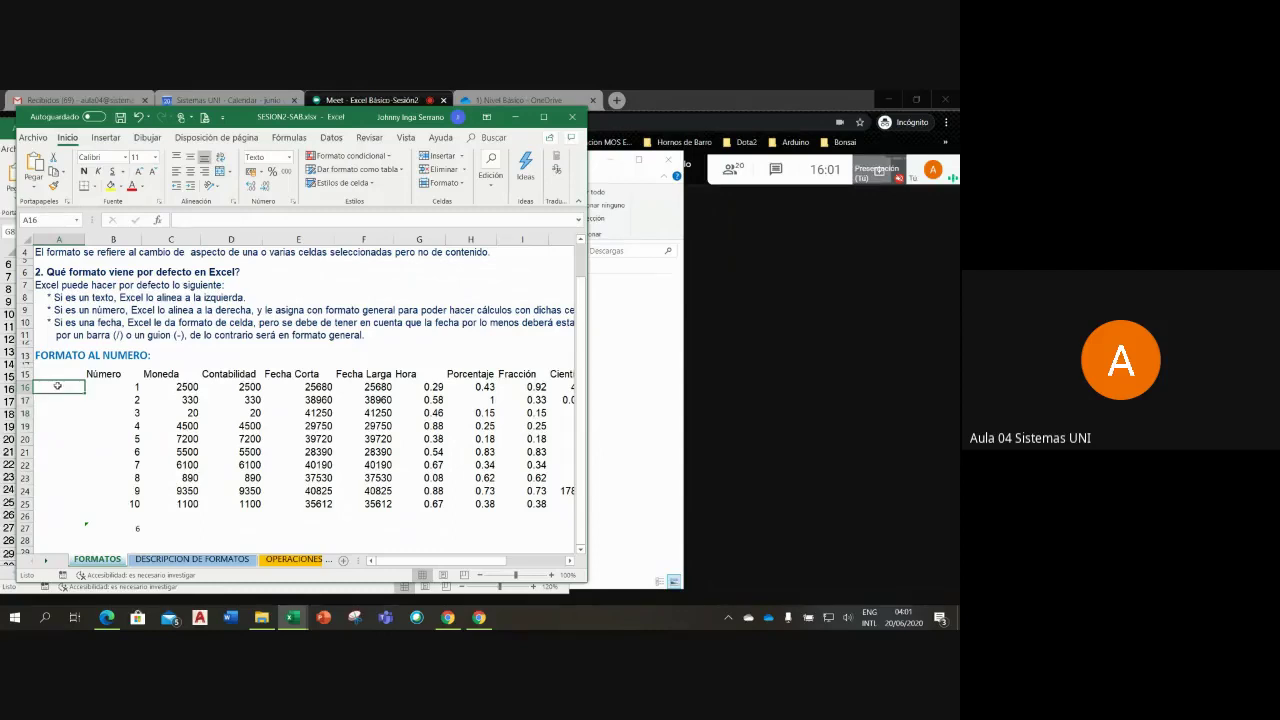
pyautogui.write('01')
pyautogui.press('Return')
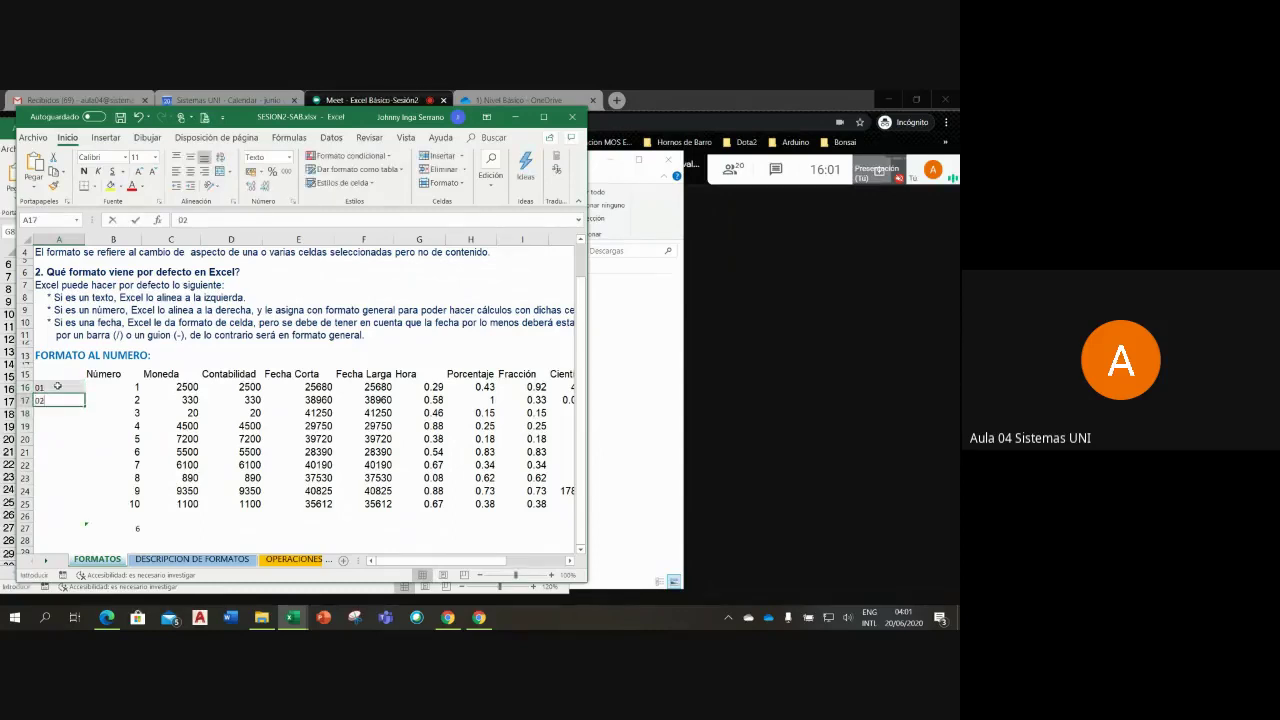
pyautogui.write('02')
pyautogui.press('Return')
pyautogui.write('03')
pyautogui.press('Return')
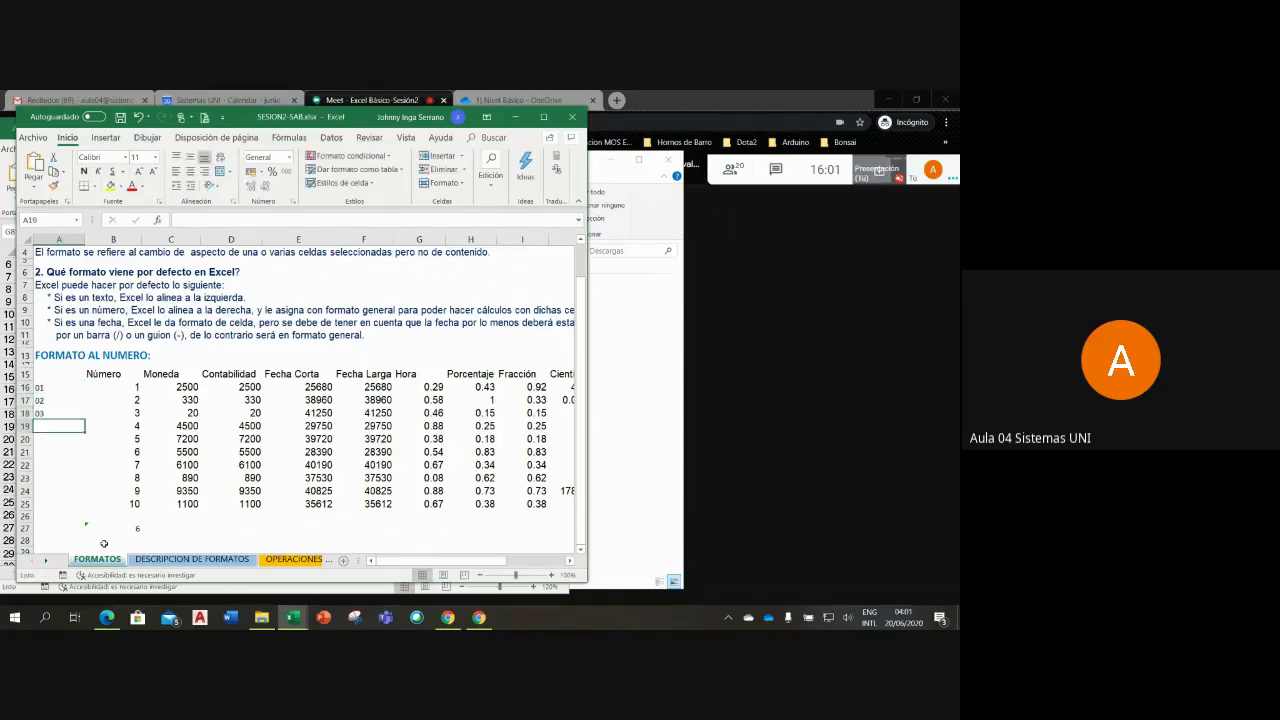
# Step: Enter =SUMA(A16:A18) in B28, which returns 0
pyautogui.click(112, 541)
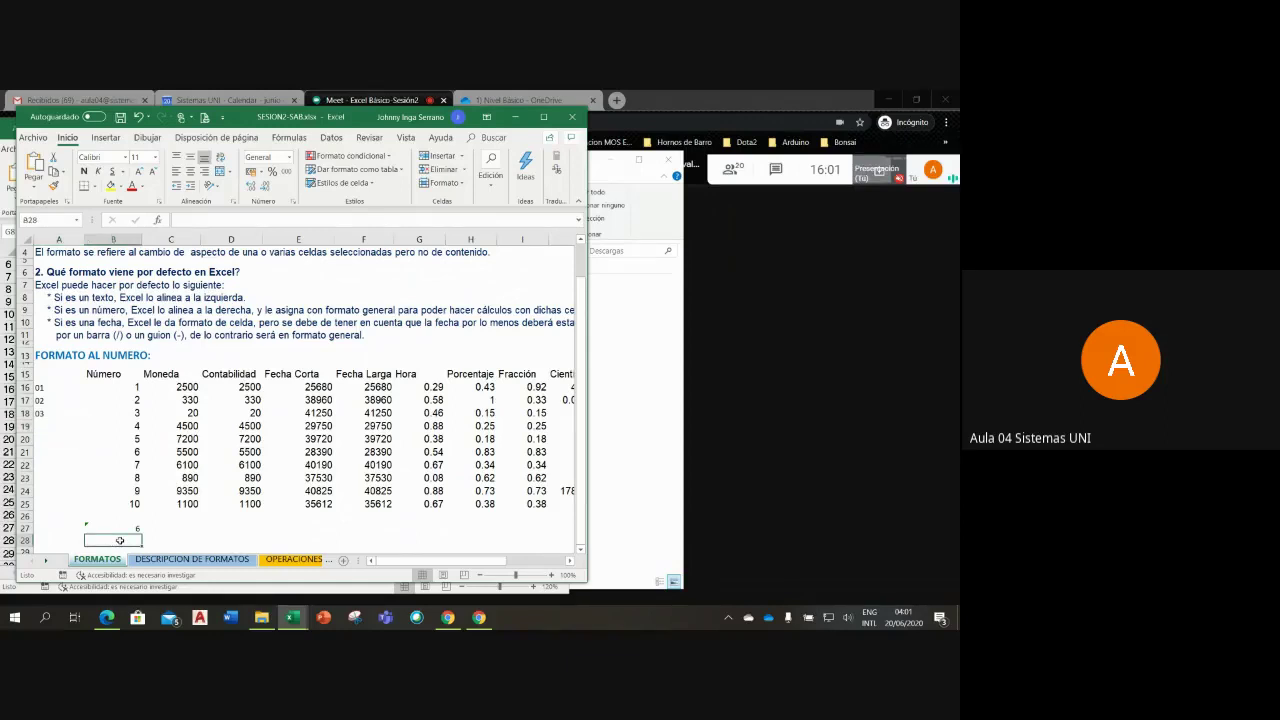
pyautogui.write('=sum')
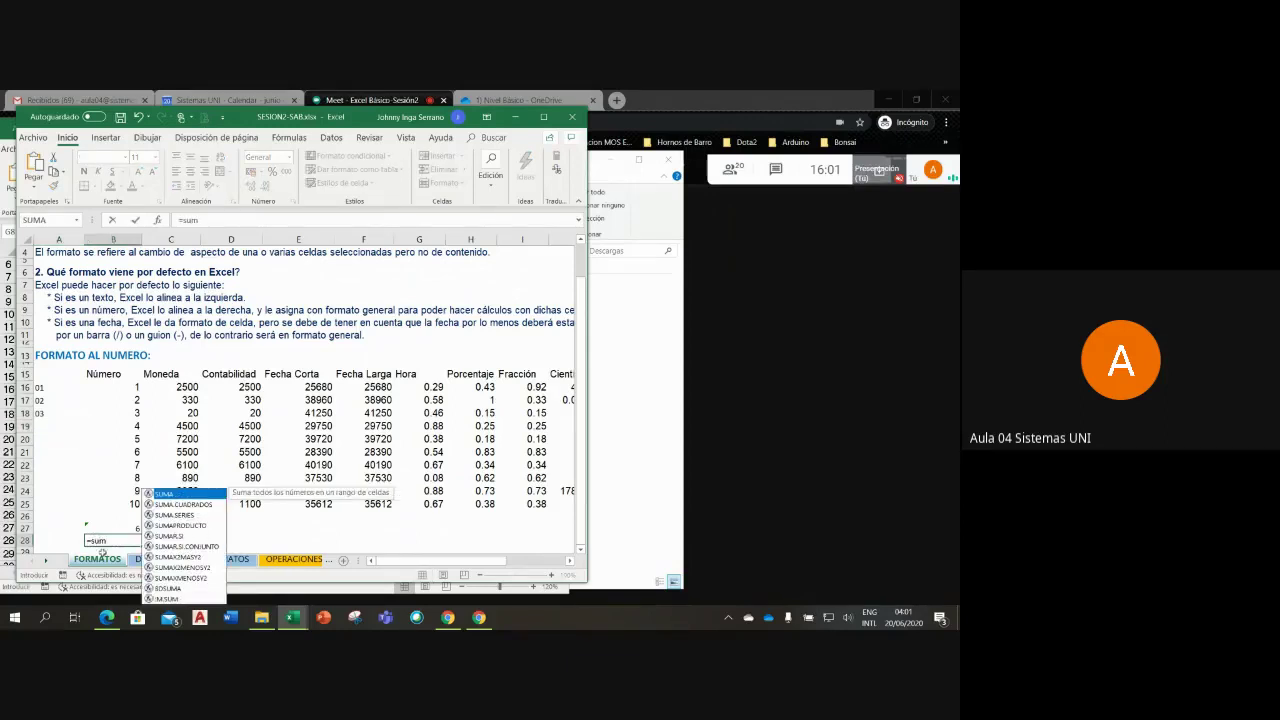
pyautogui.press('Tab')
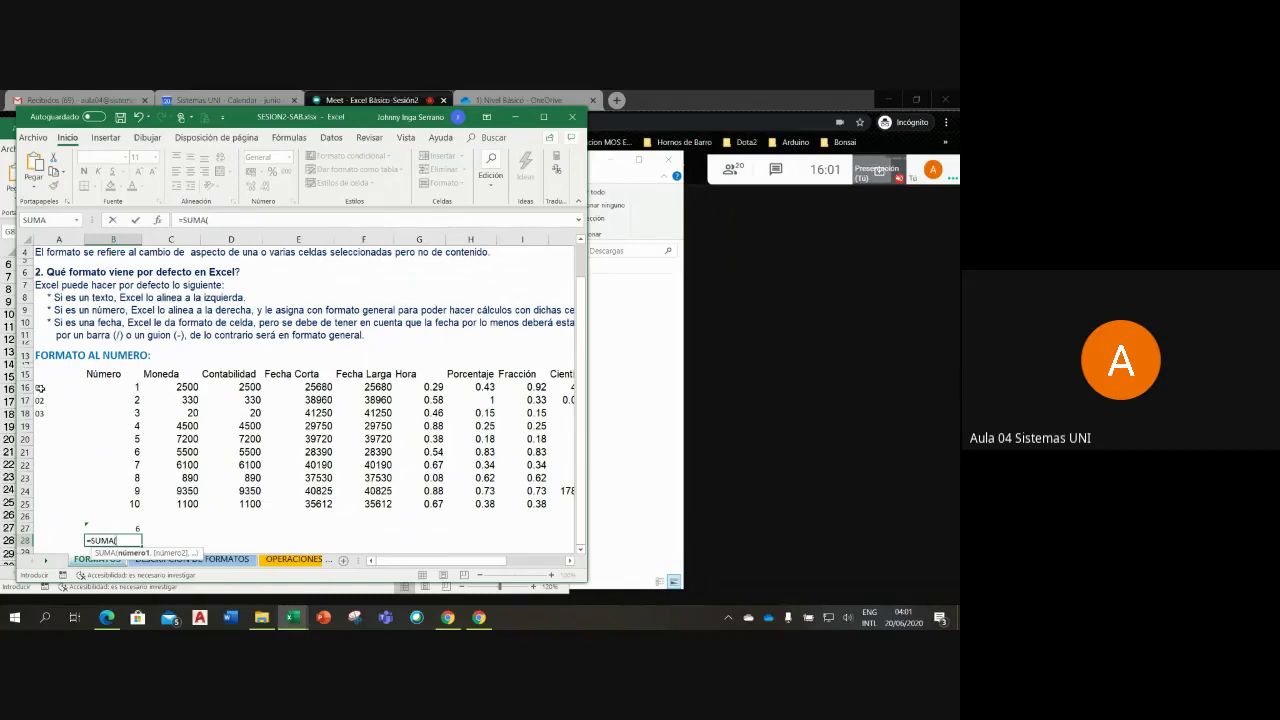
pyautogui.moveTo(40, 388); pyautogui.dragTo(42, 407)
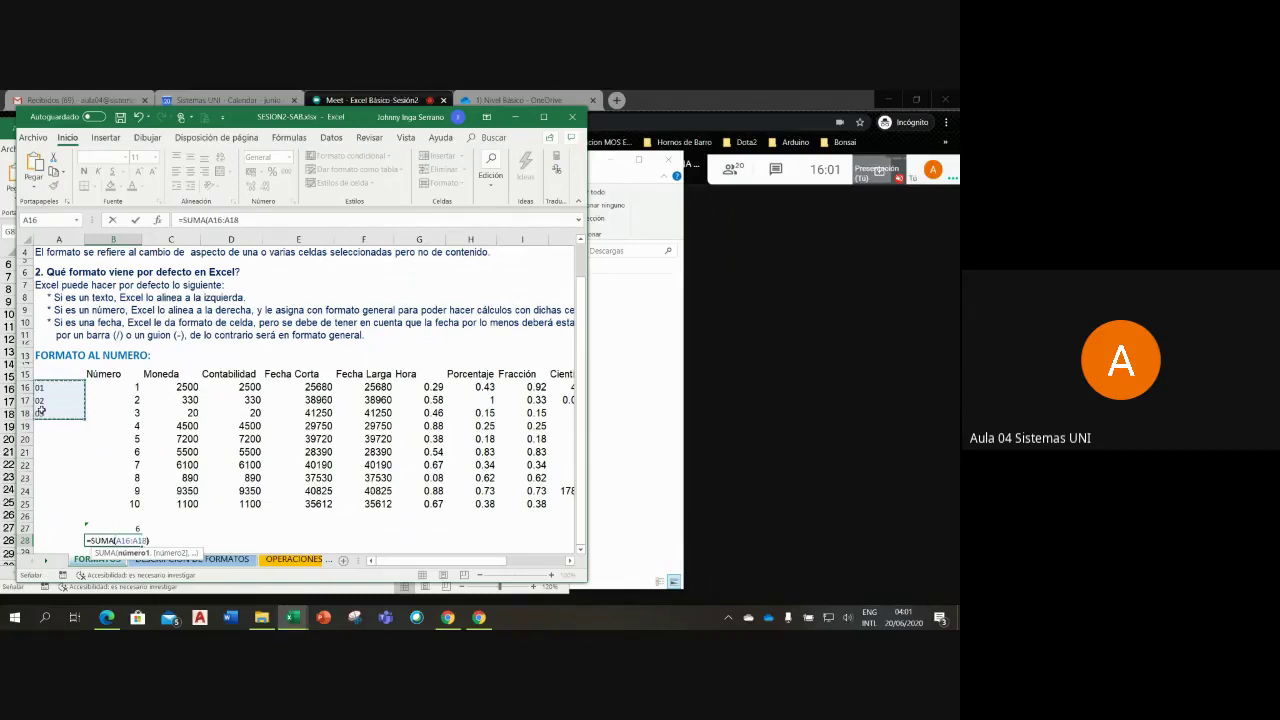
pyautogui.press('Return')
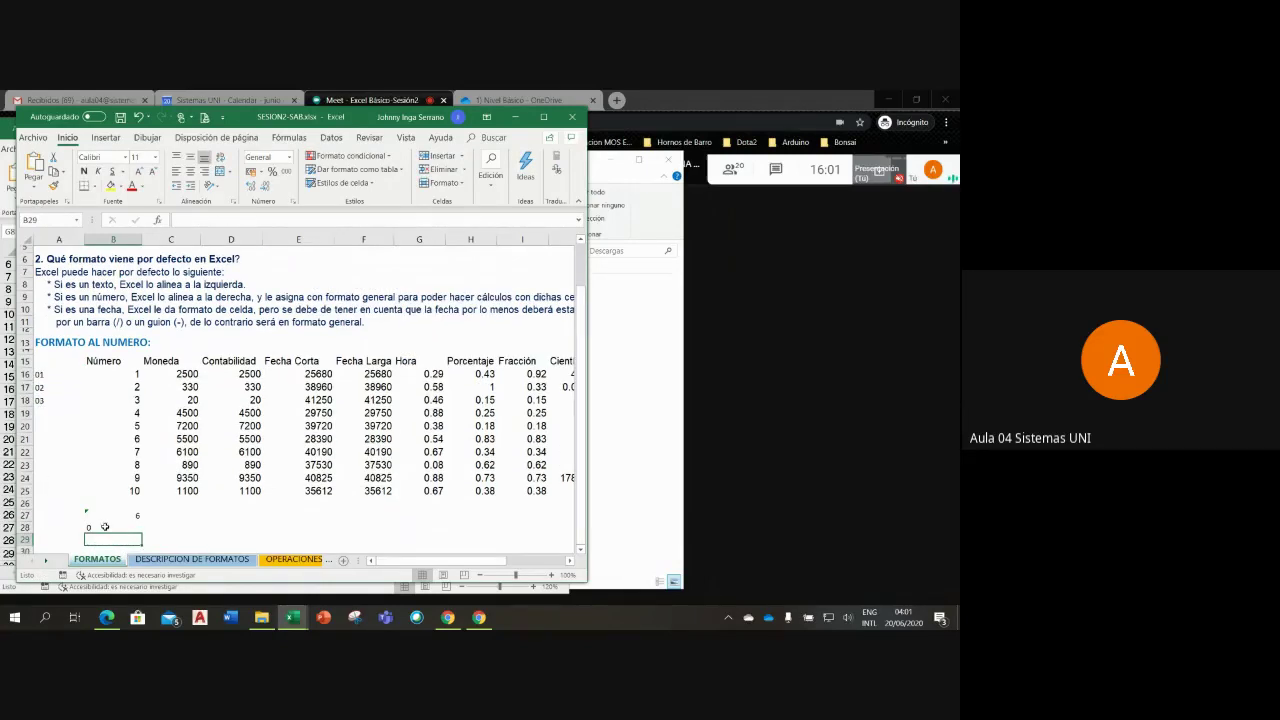
pyautogui.click(105, 527)
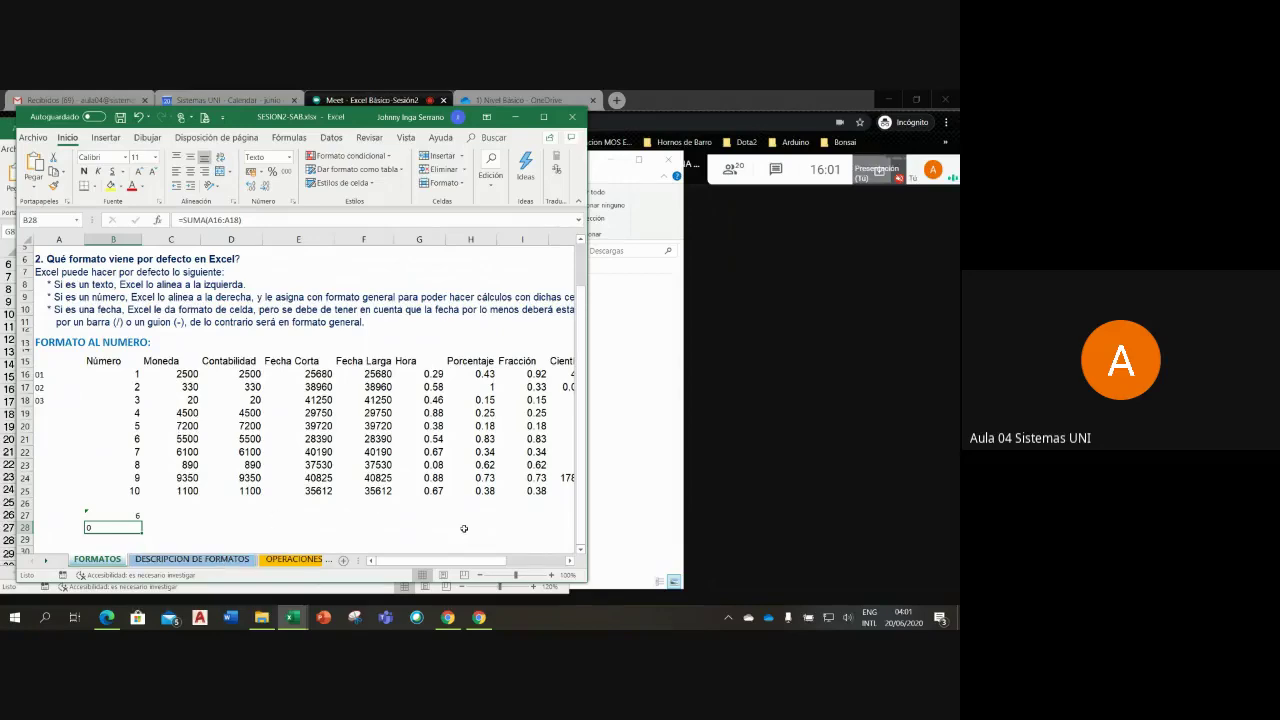
# Step: Zoom the sheet to 120% and select the Número values B16:B25
pyautogui.click(551, 575)
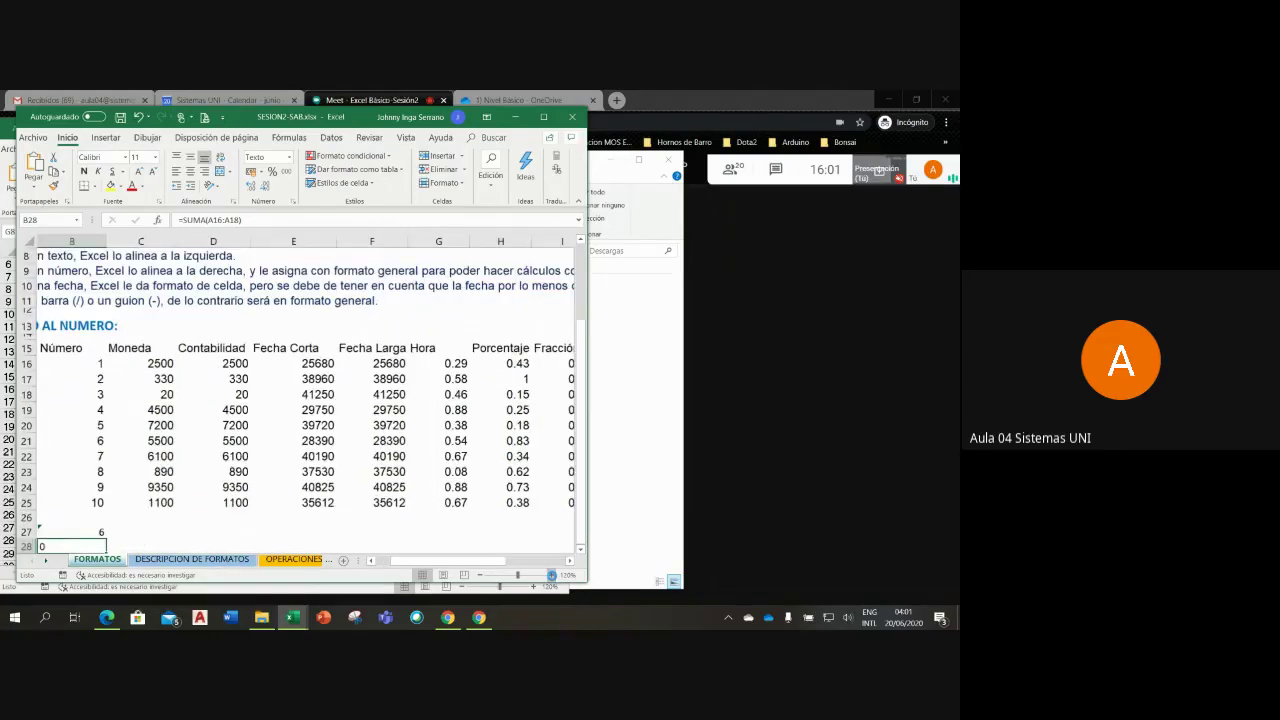
pyautogui.click(551, 575)
pyautogui.scroll(-2, 581, 549)
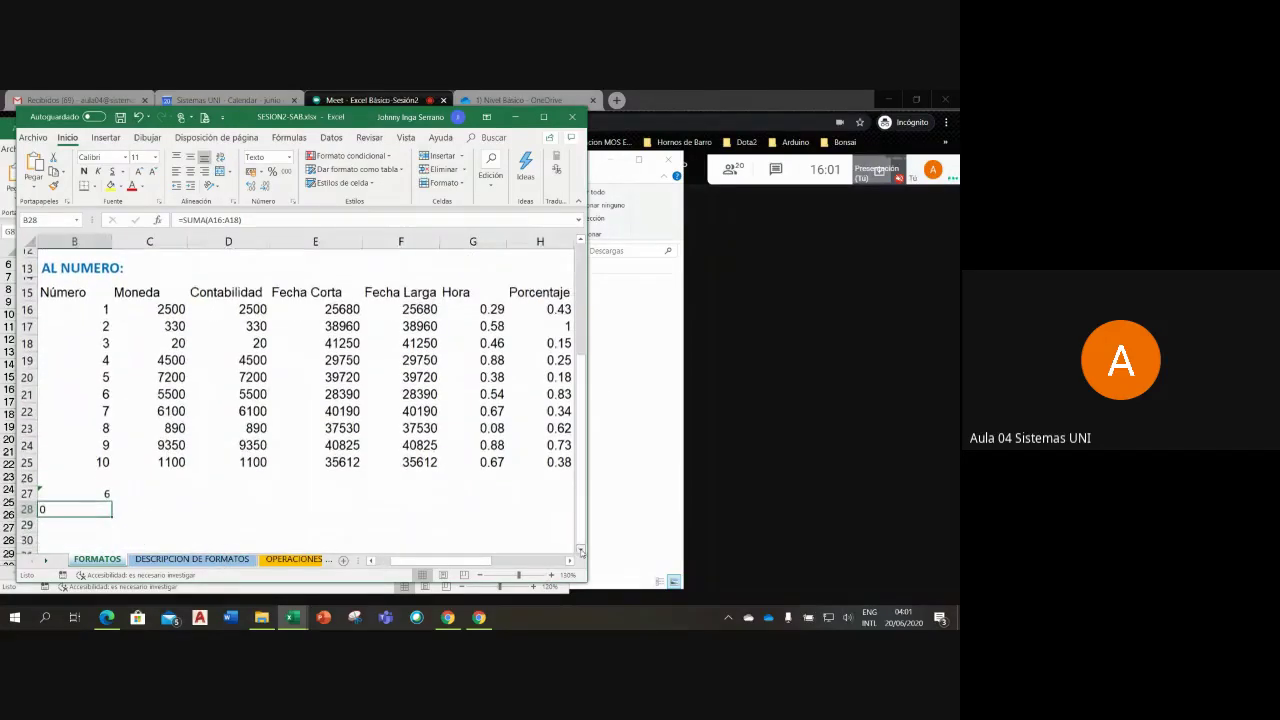
pyautogui.click(378, 564)
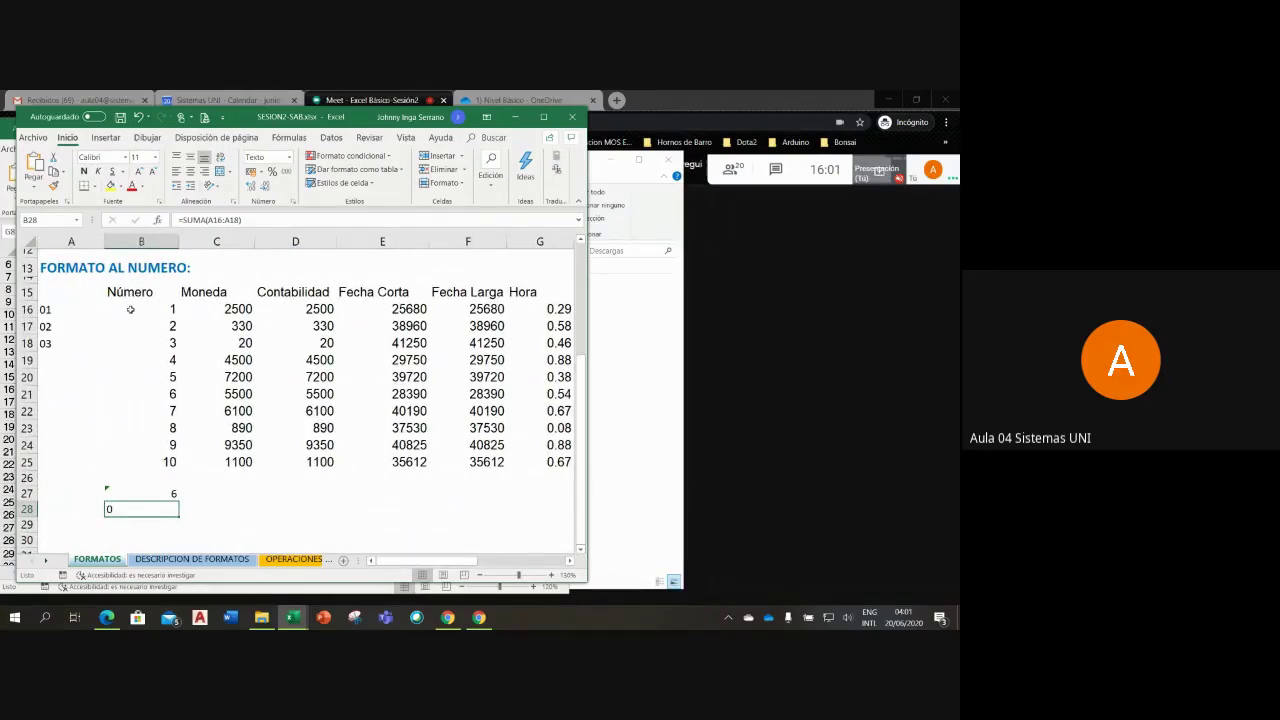
pyautogui.moveTo(131, 310); pyautogui.dragTo(141, 460)
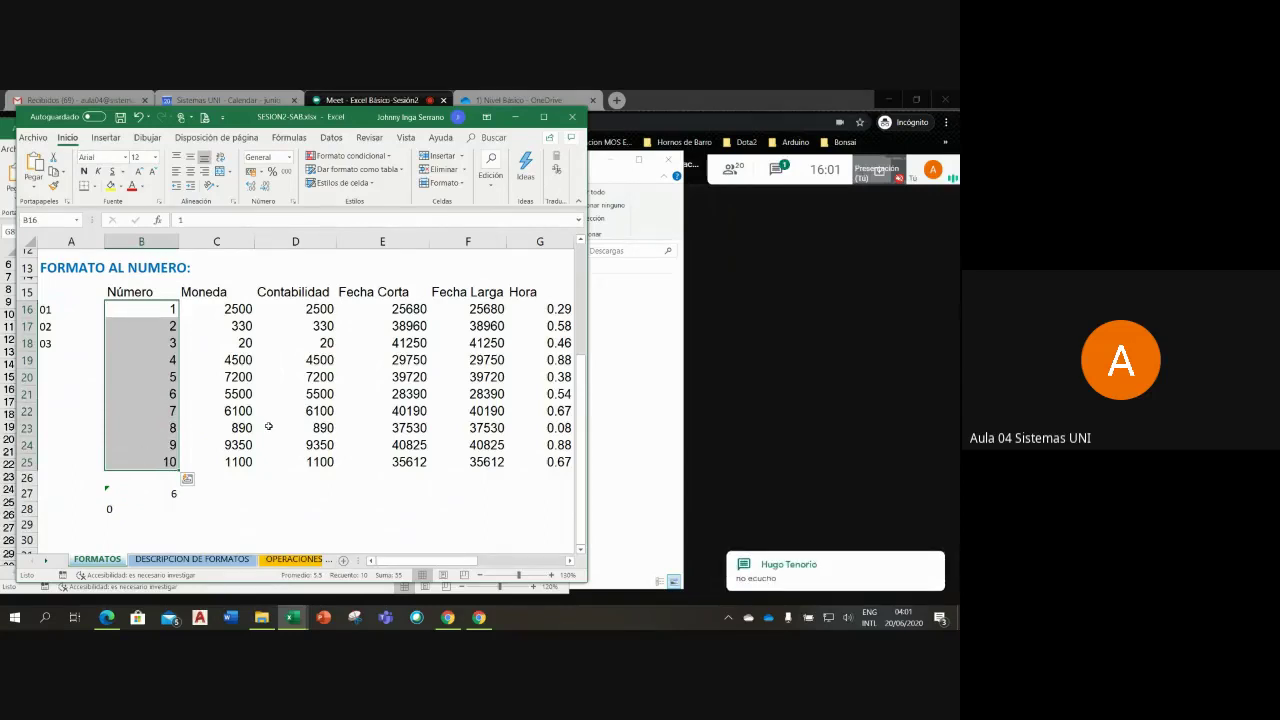
# Step: In the Meet window, mute and unmute the microphone and open the chat panel
pyautogui.click(583, 622)
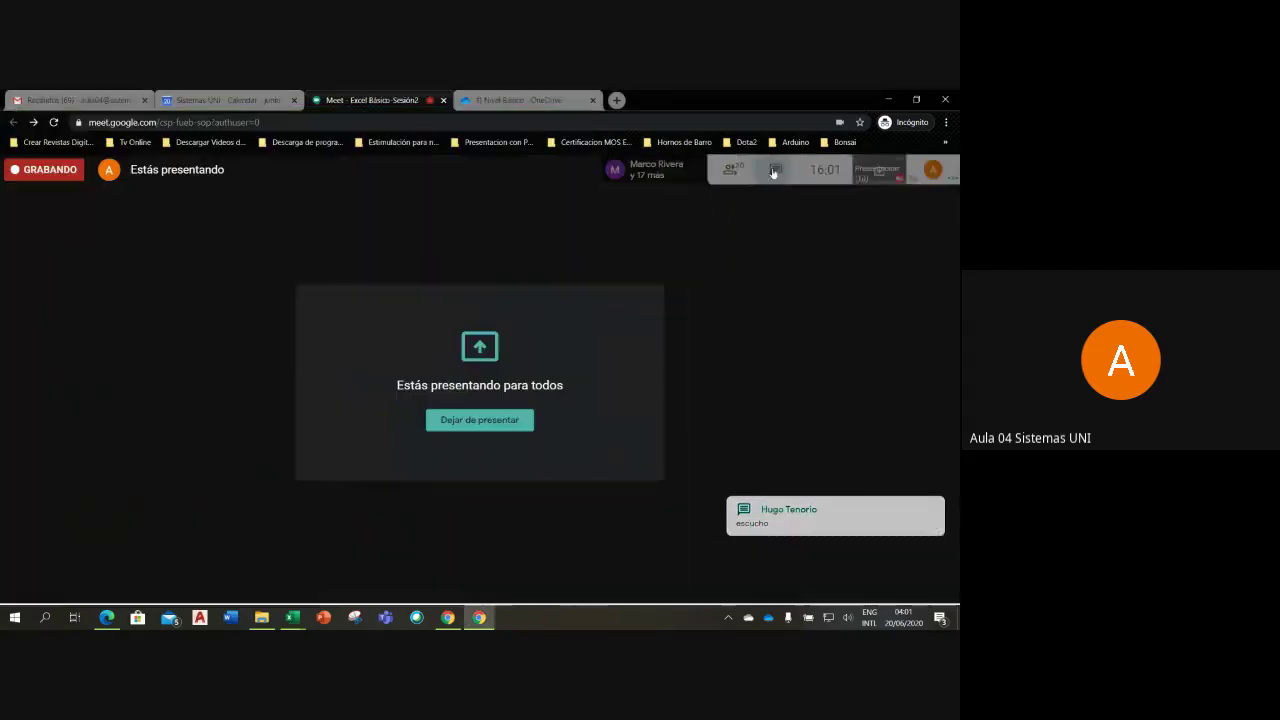
pyautogui.click(822, 522)
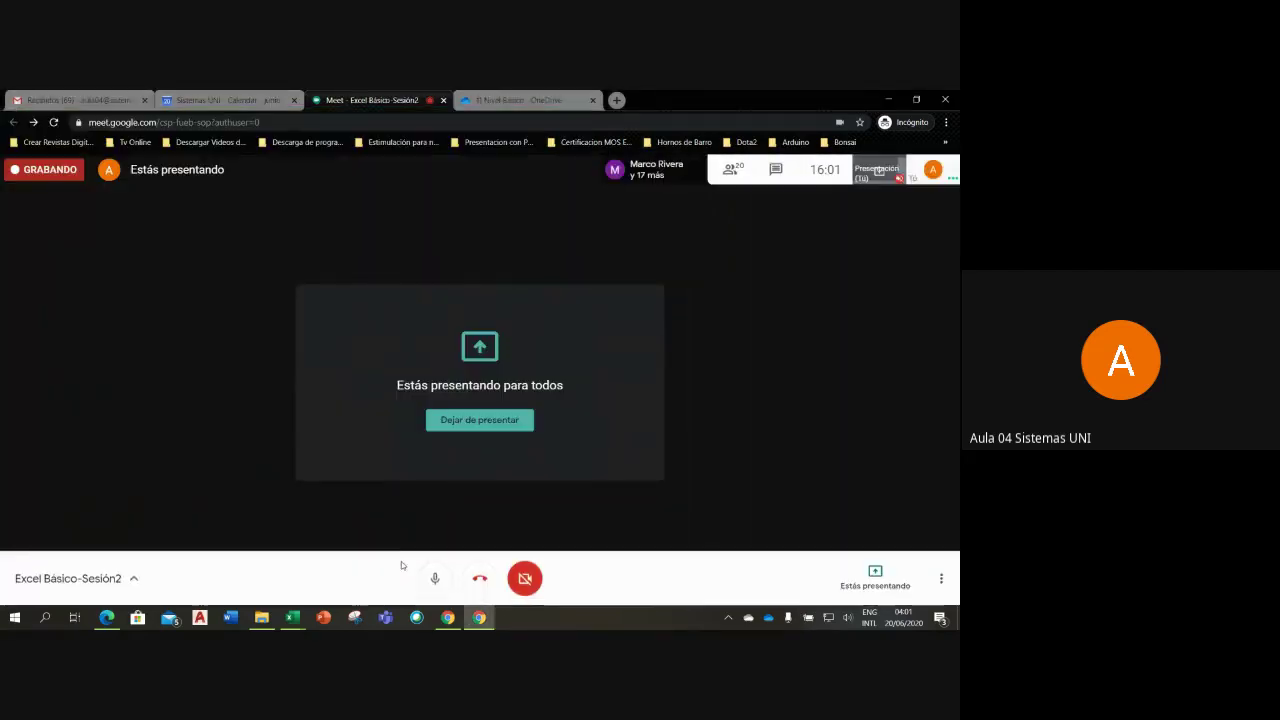
pyautogui.click(435, 579)
pyautogui.click(442, 587)
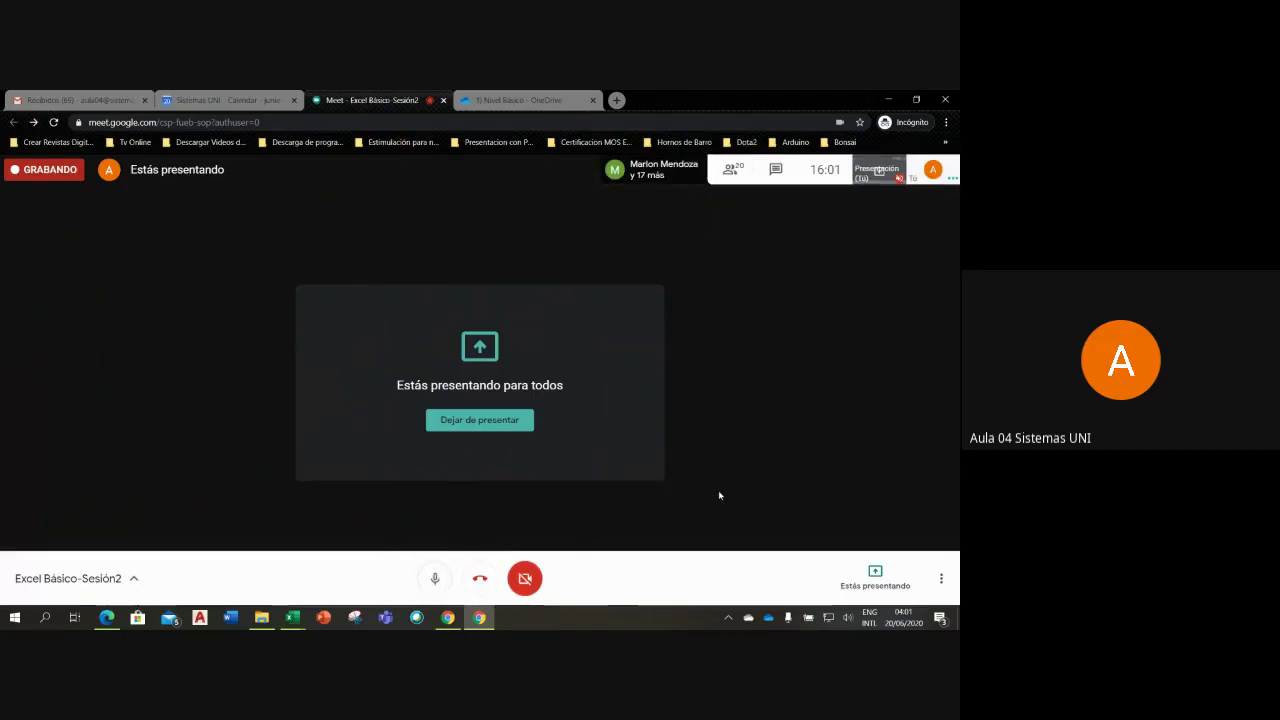
pyautogui.click(775, 172)
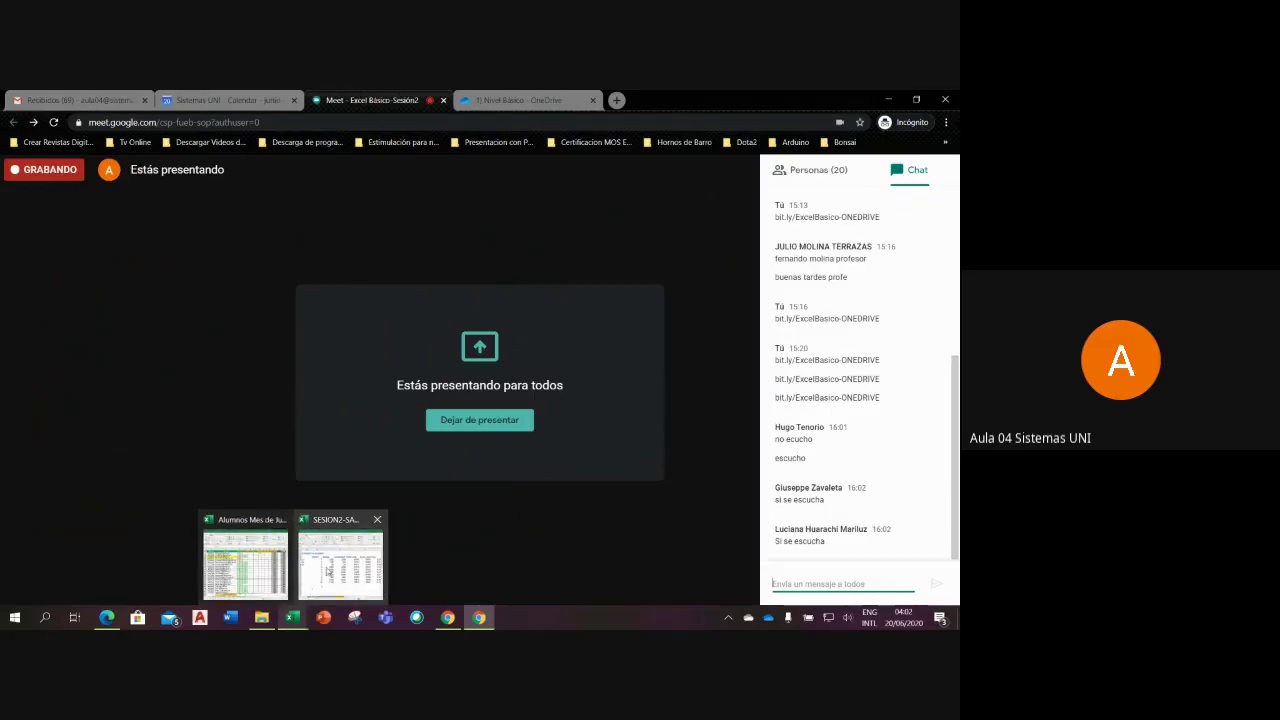
pyautogui.moveTo(340, 565)
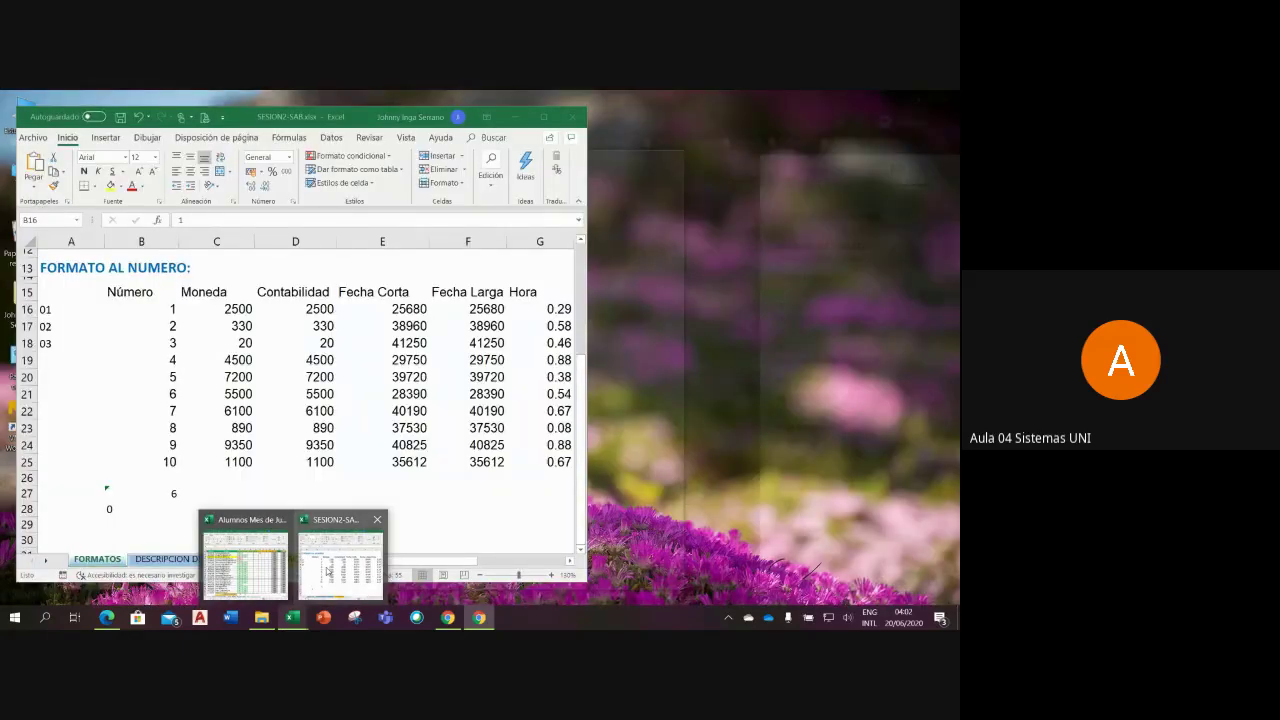
# Step: Return to the SESION2-SAB workbook and select B27 to view its =SUMA(B16:B18) formula returning 6
pyautogui.click(328, 569)
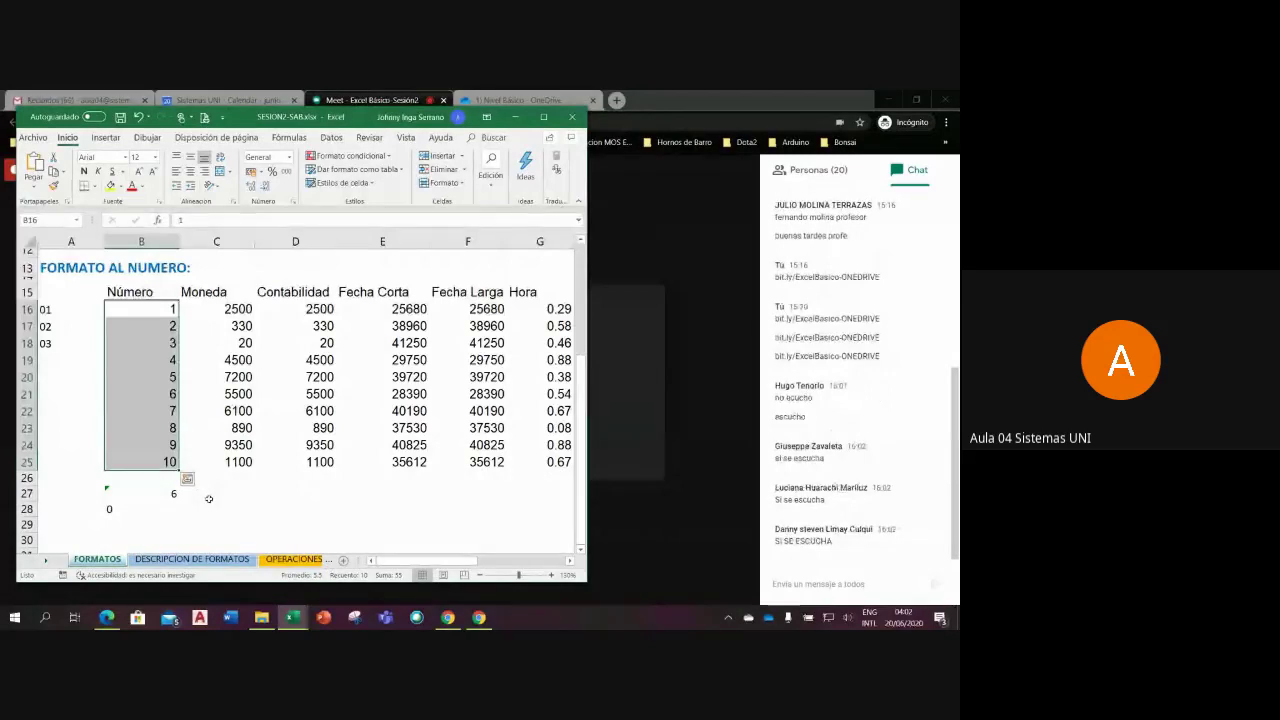
pyautogui.click(168, 493)
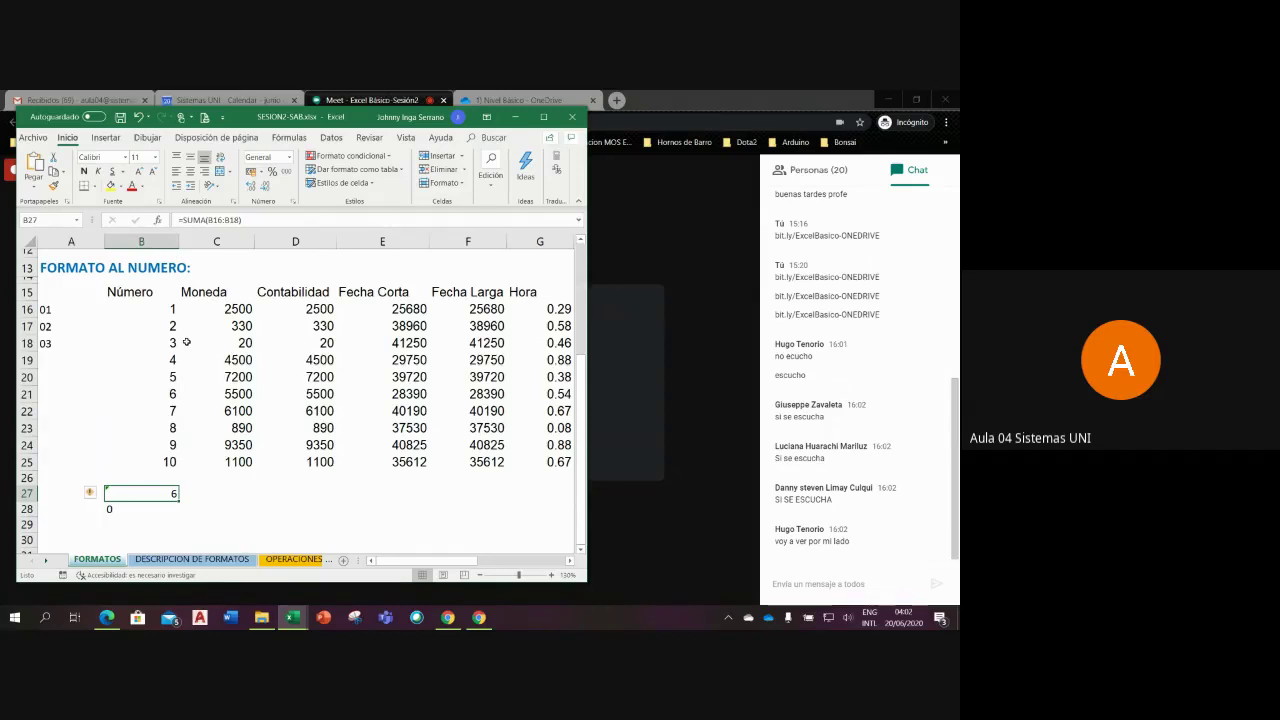
pyautogui.click(289, 158)
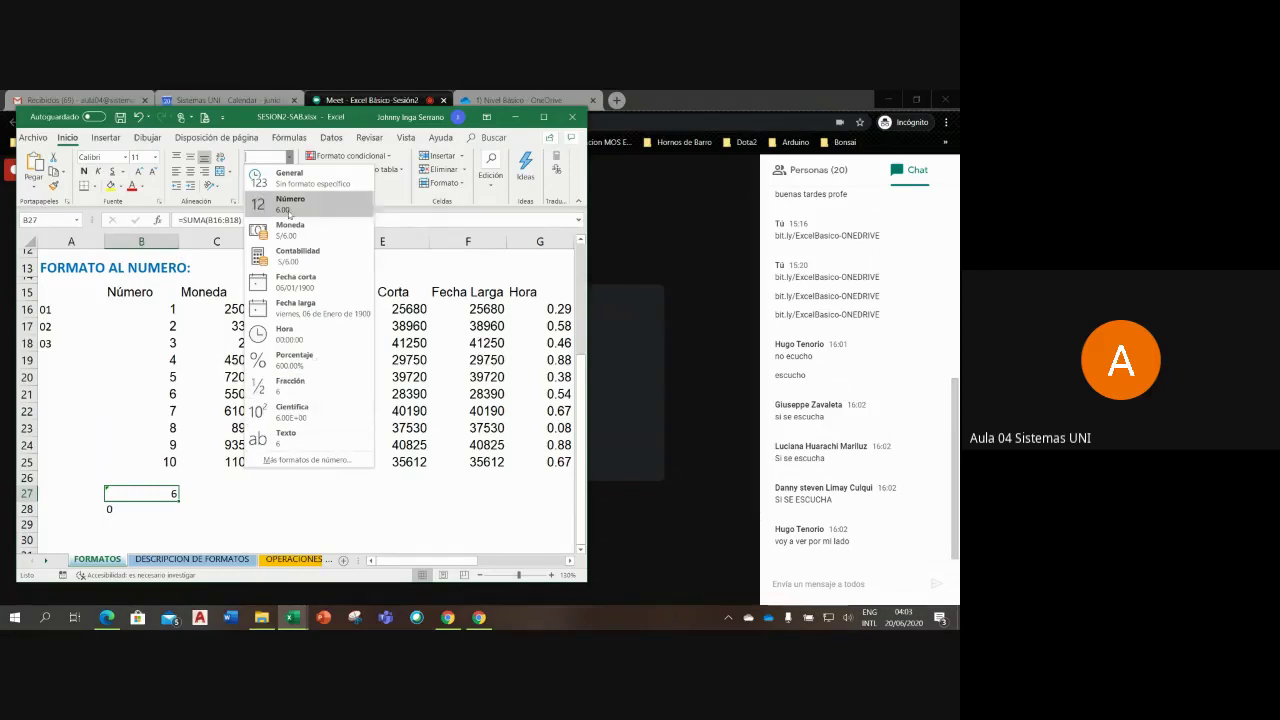
pyautogui.click(159, 497)
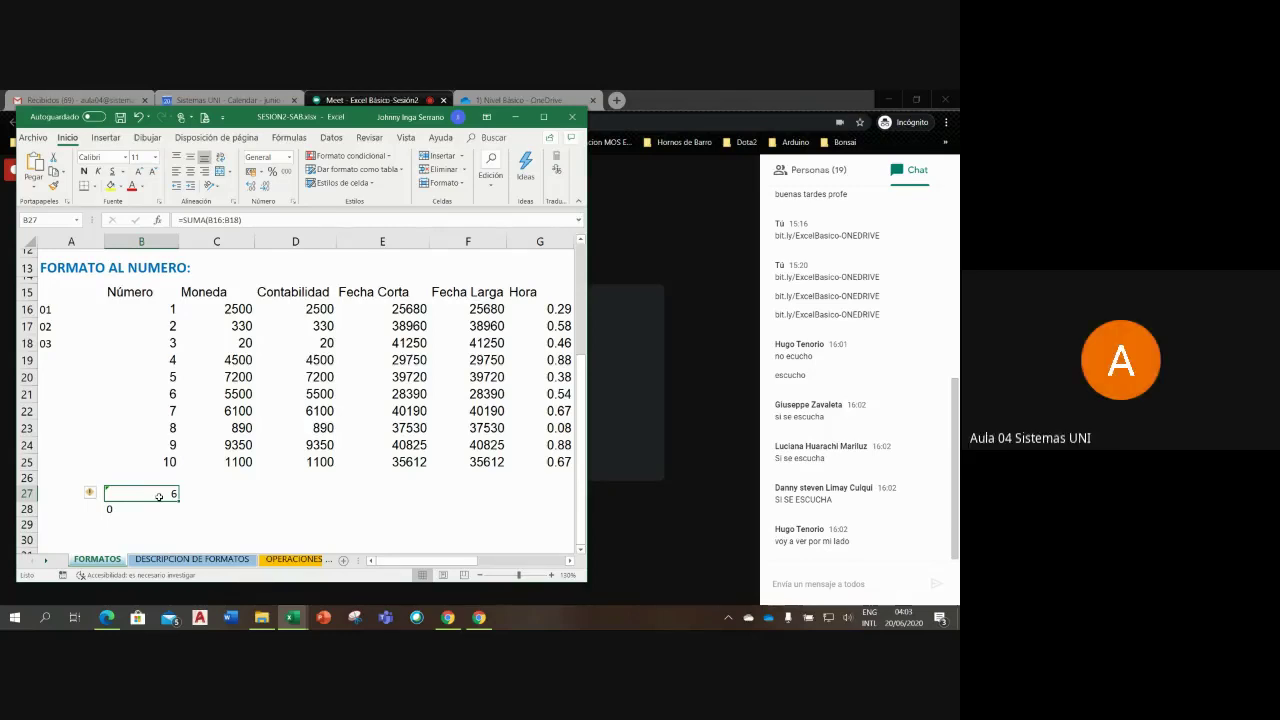
pyautogui.click(208, 498)
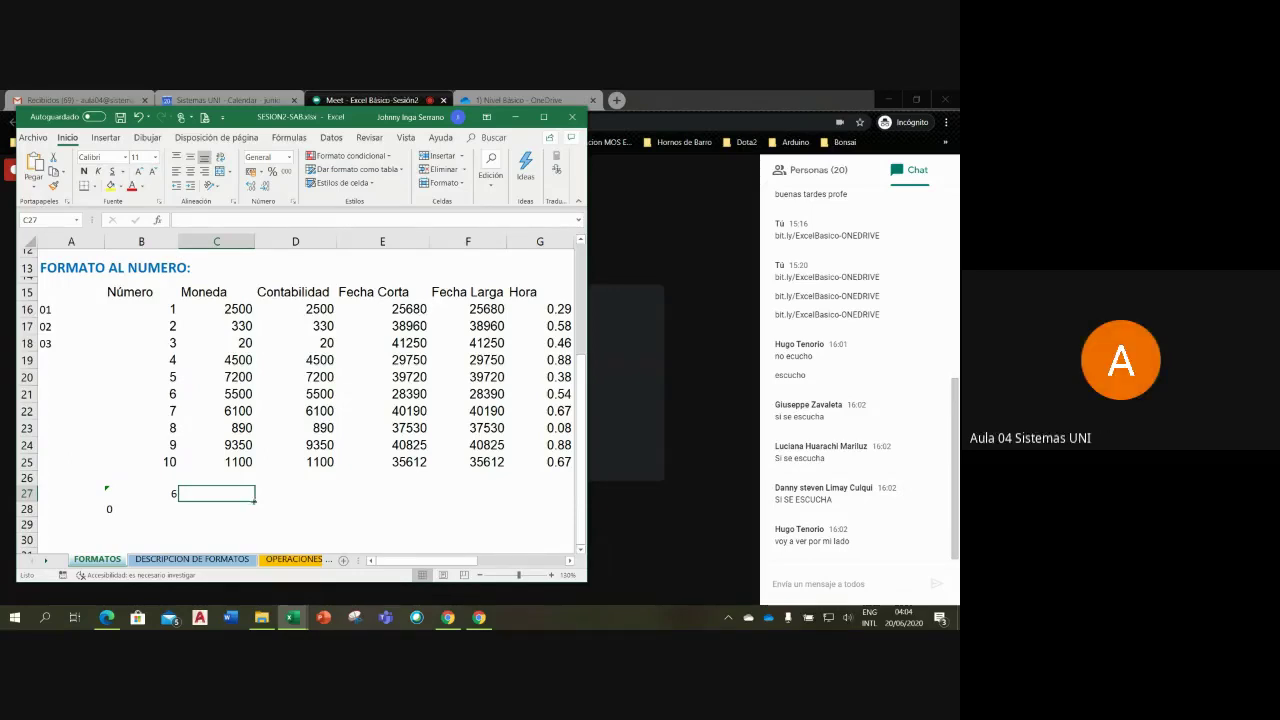
# Step: Enter 459.1298745655555 in C27 and widen column C to show more decimals
pyautogui.write('45')
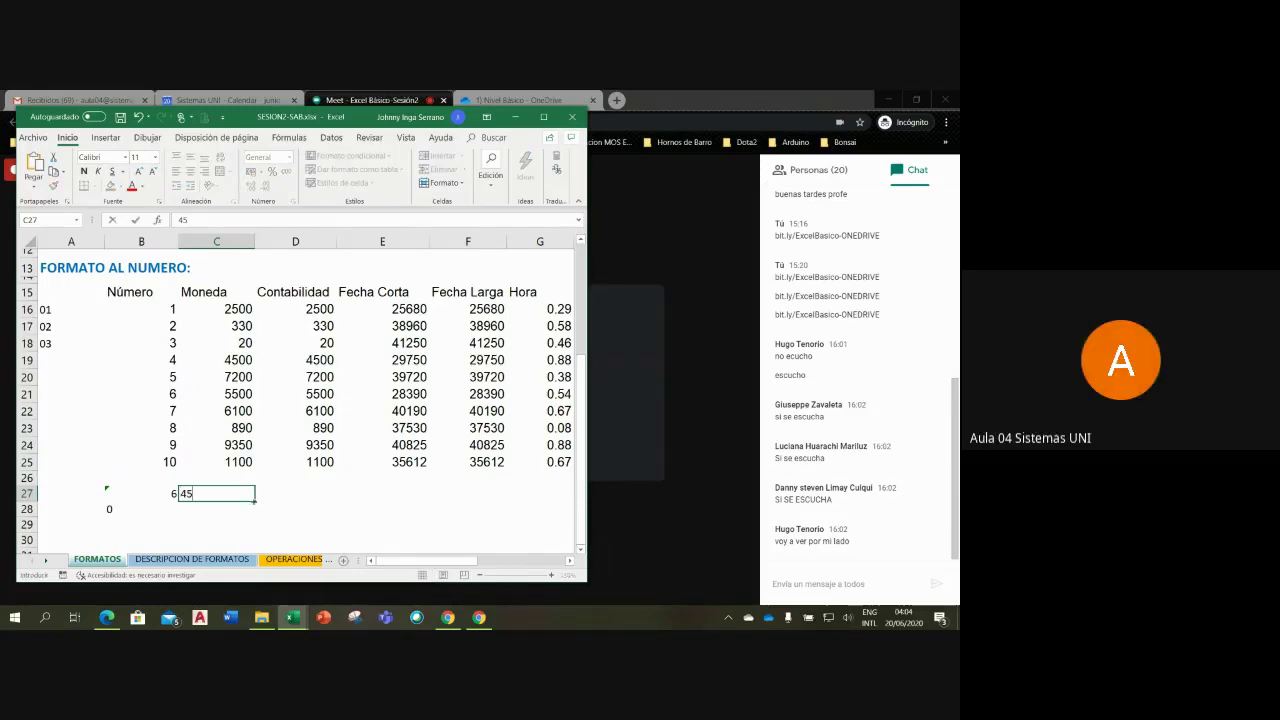
pyautogui.write('9.')
pyautogui.write('12')
pyautogui.write('9')
pyautogui.write('874565555')
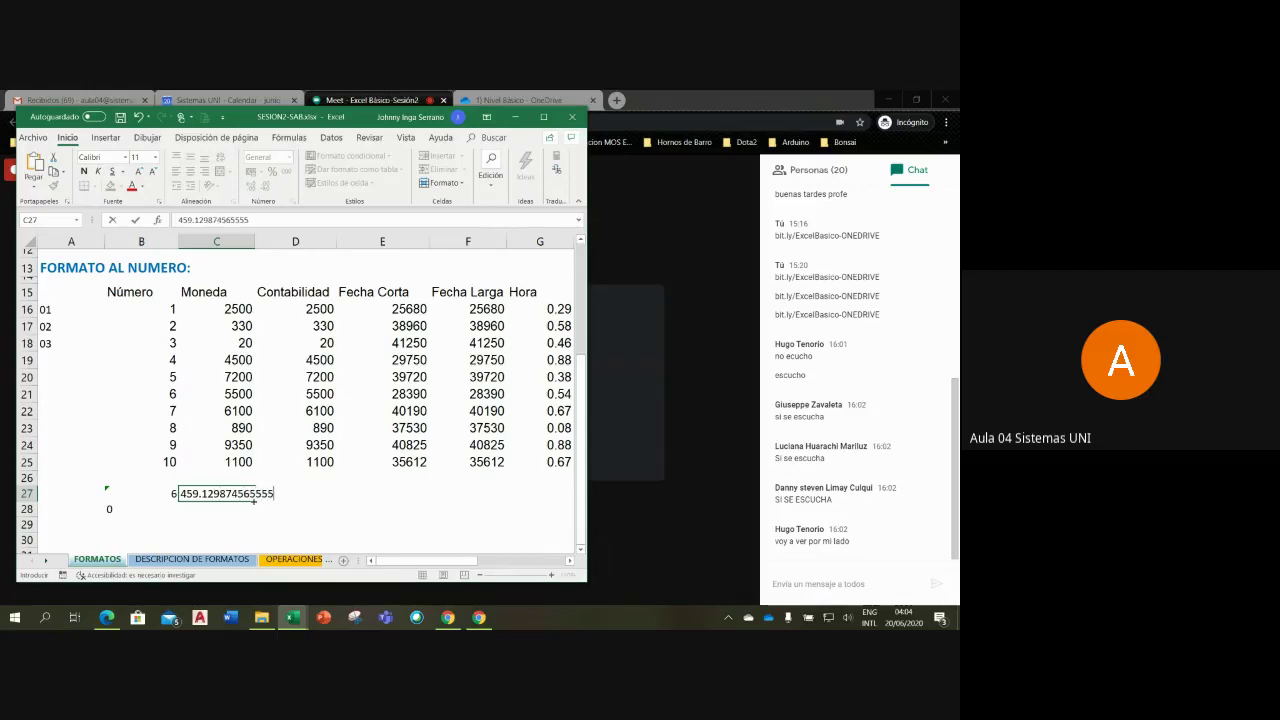
pyautogui.write('5')
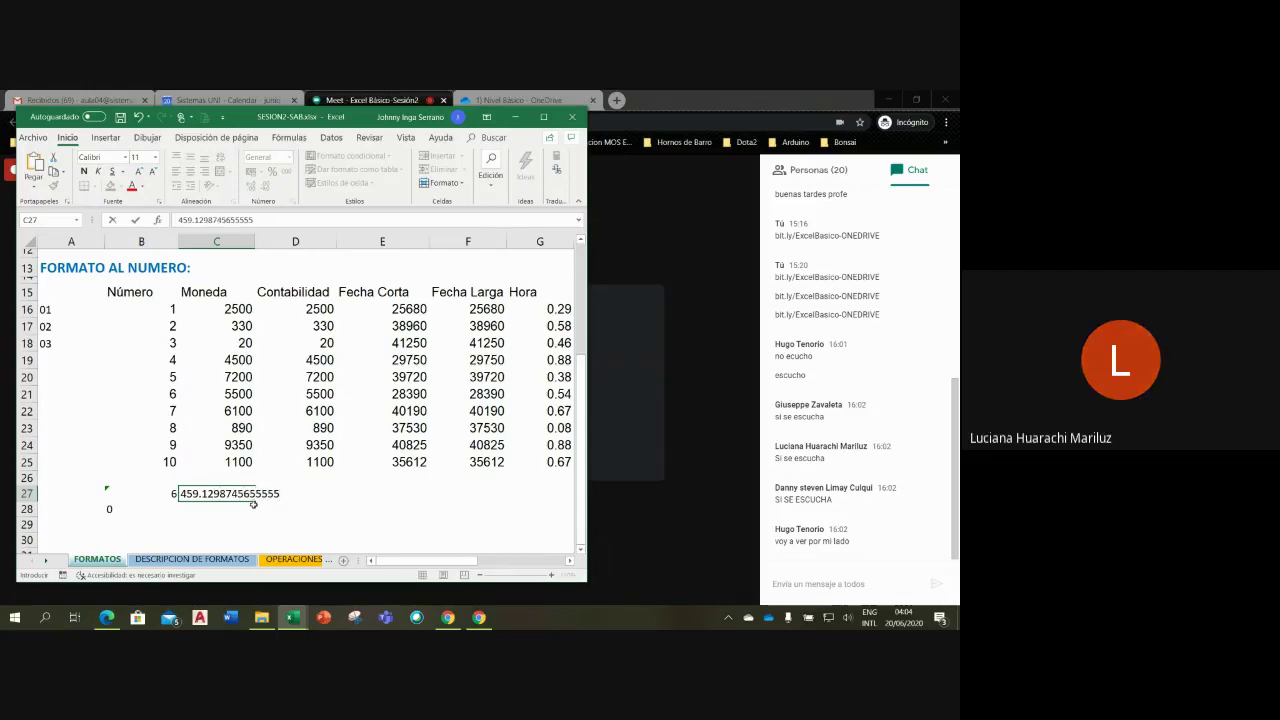
pyautogui.press('Return')
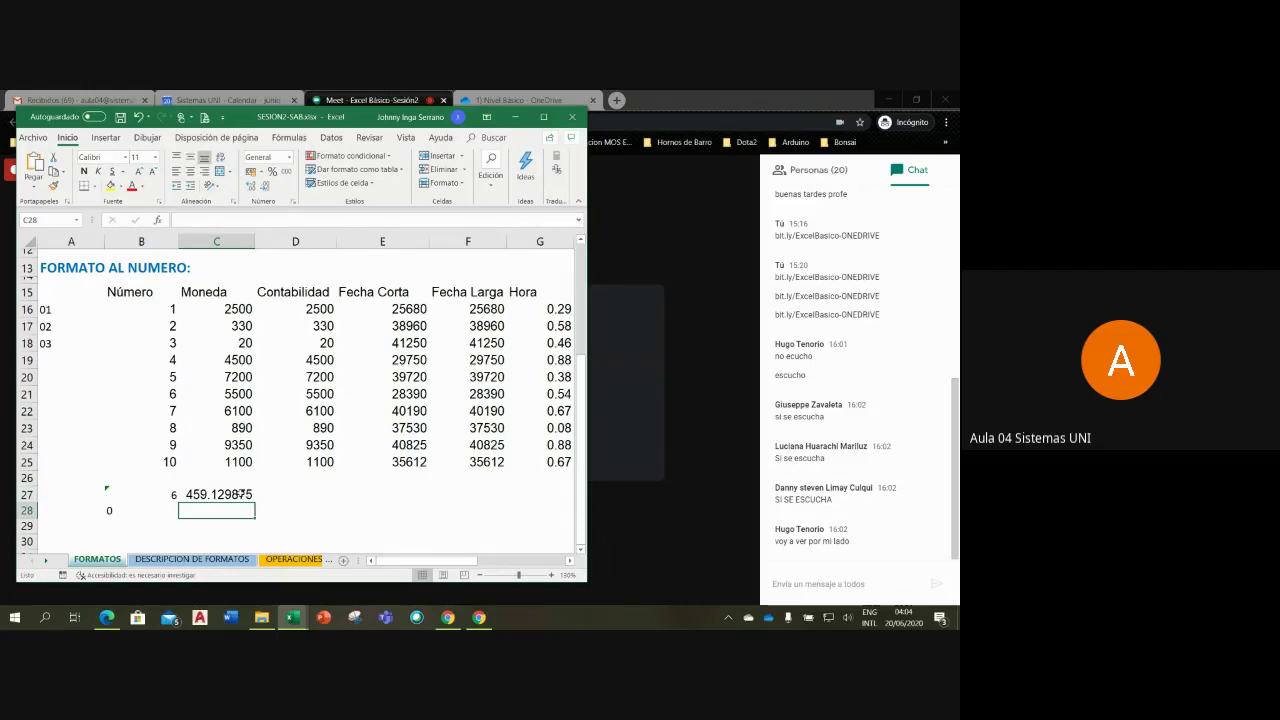
pyautogui.doubleClick(244, 494)
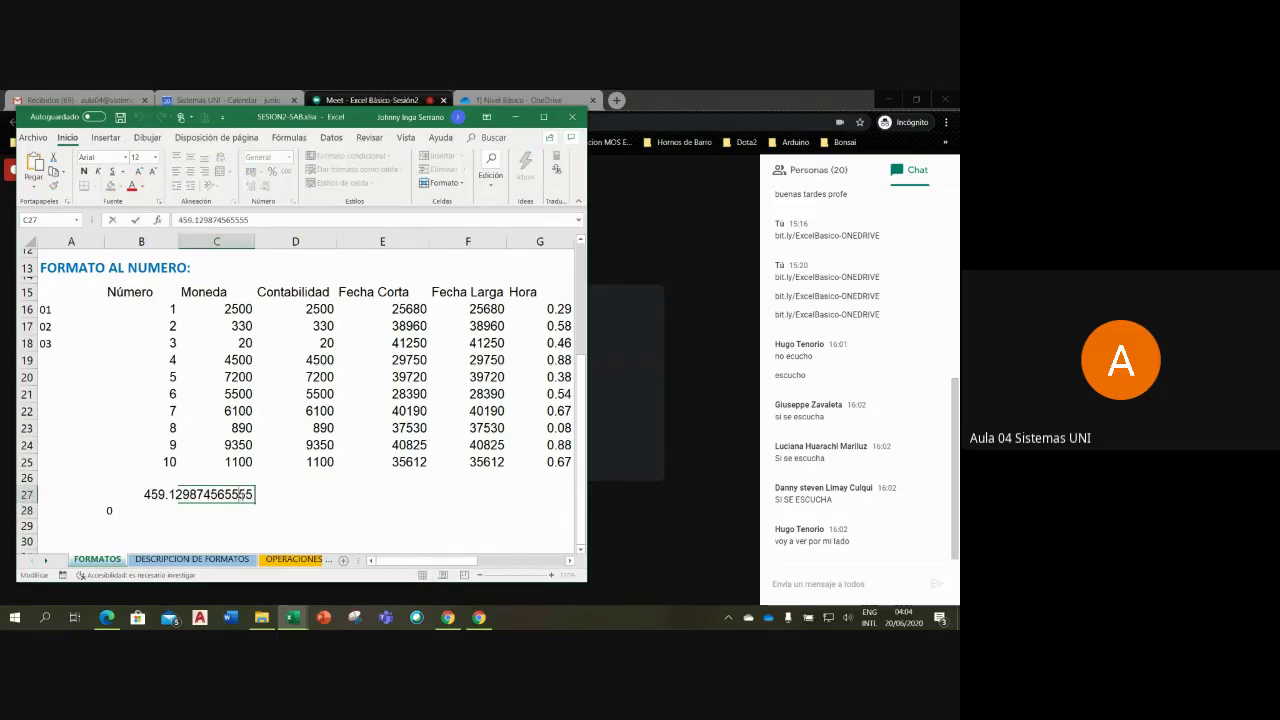
pyautogui.press('Return')
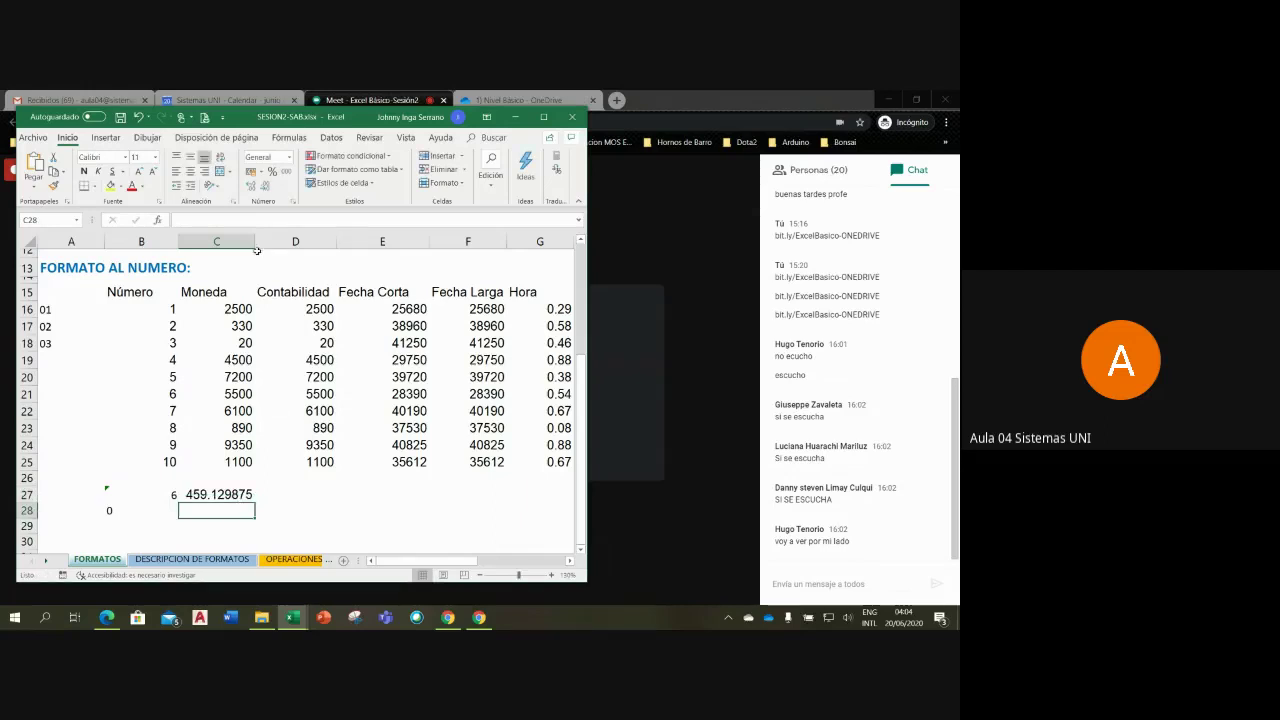
pyautogui.moveTo(255, 242); pyautogui.dragTo(304, 242)
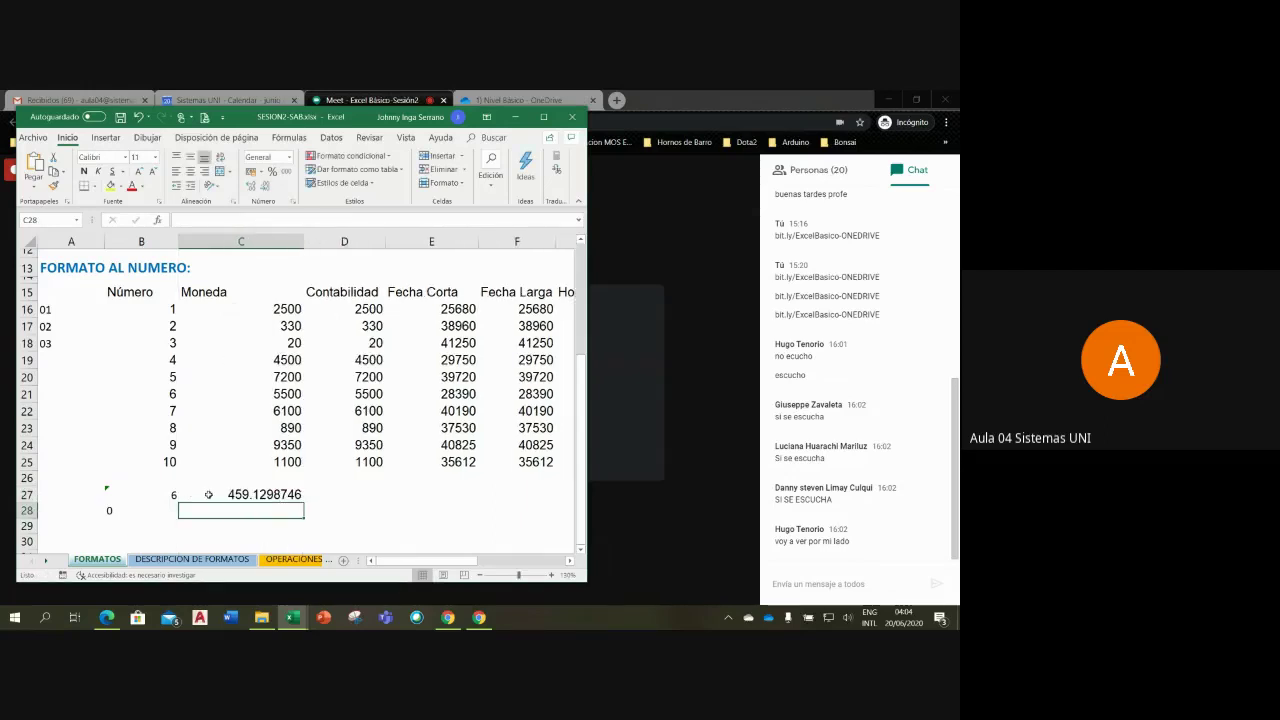
# Step: Inspect C27's full stored value in edit mode; it displays as 459.1298746
pyautogui.click(255, 497)
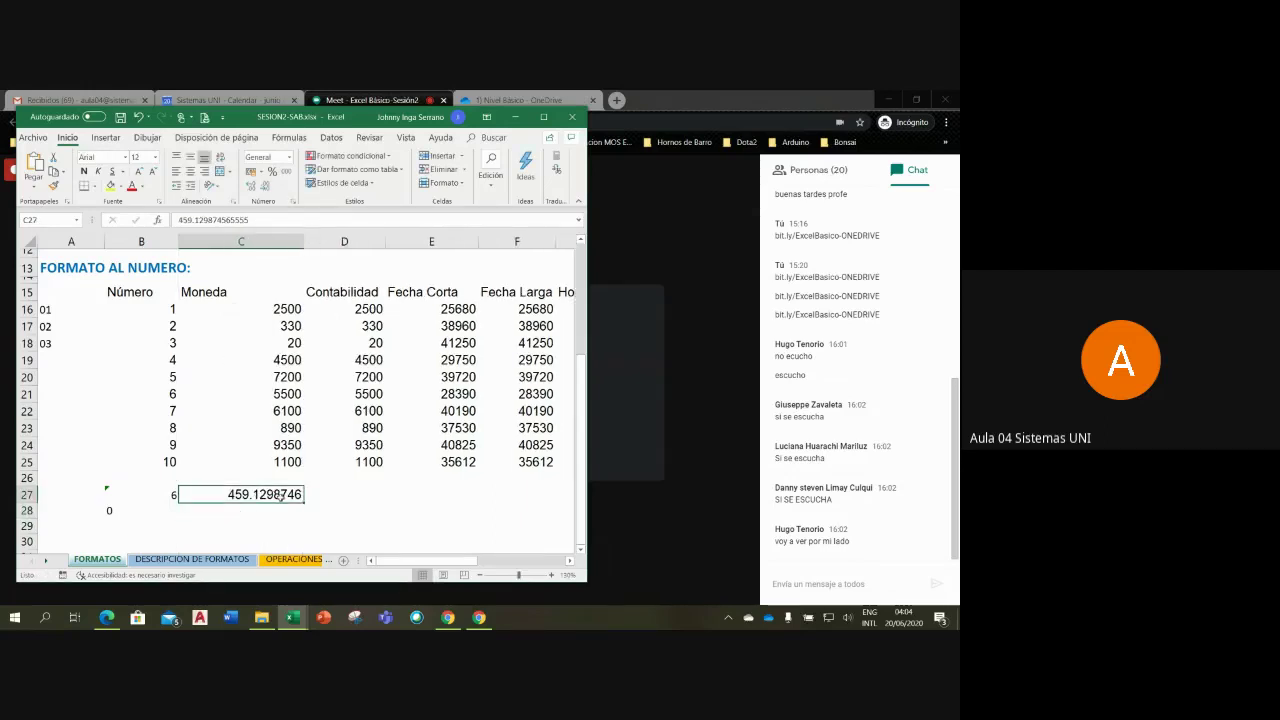
pyautogui.doubleClick(282, 497)
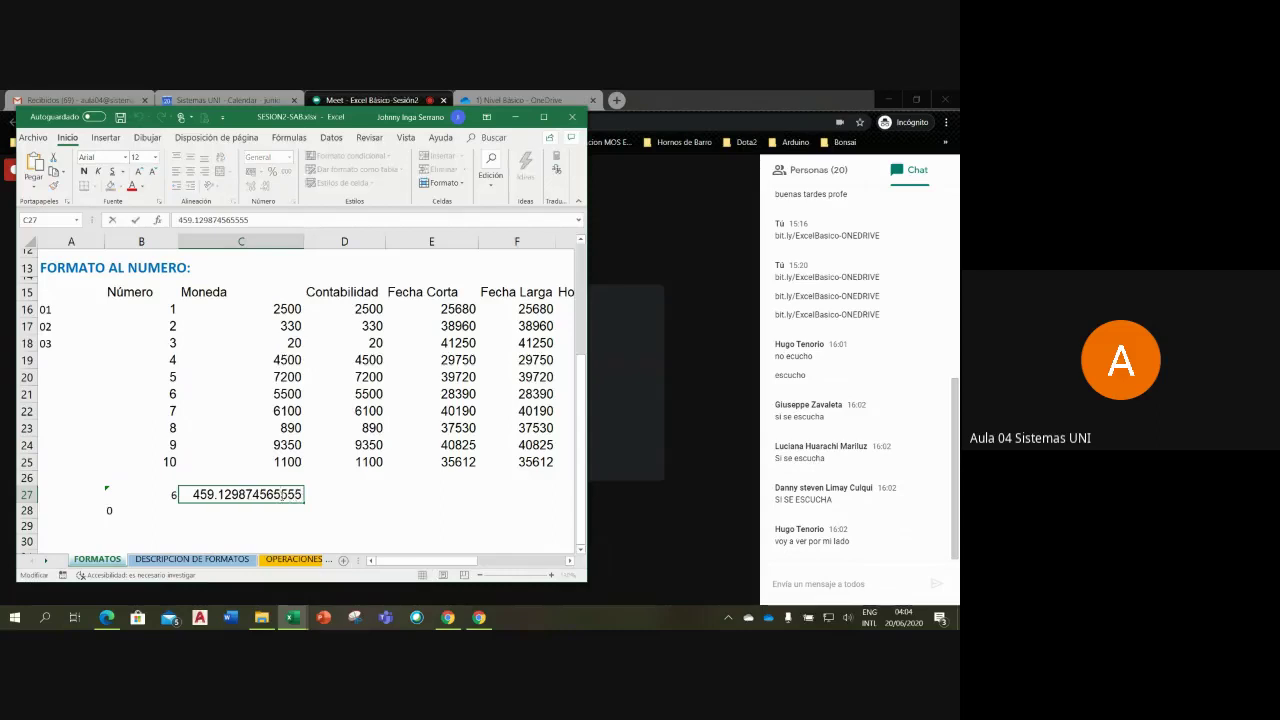
pyautogui.moveTo(232, 494); pyautogui.dragTo(246, 494)
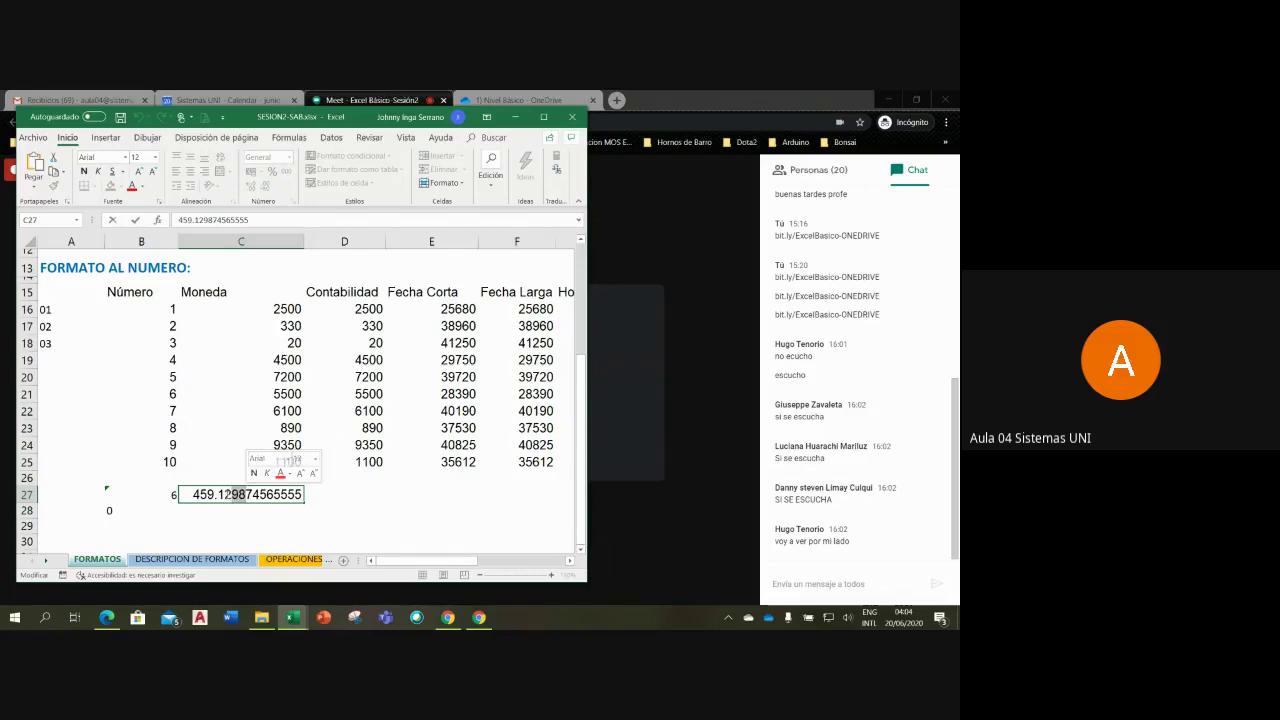
pyautogui.moveTo(232, 494); pyautogui.dragTo(193, 494)
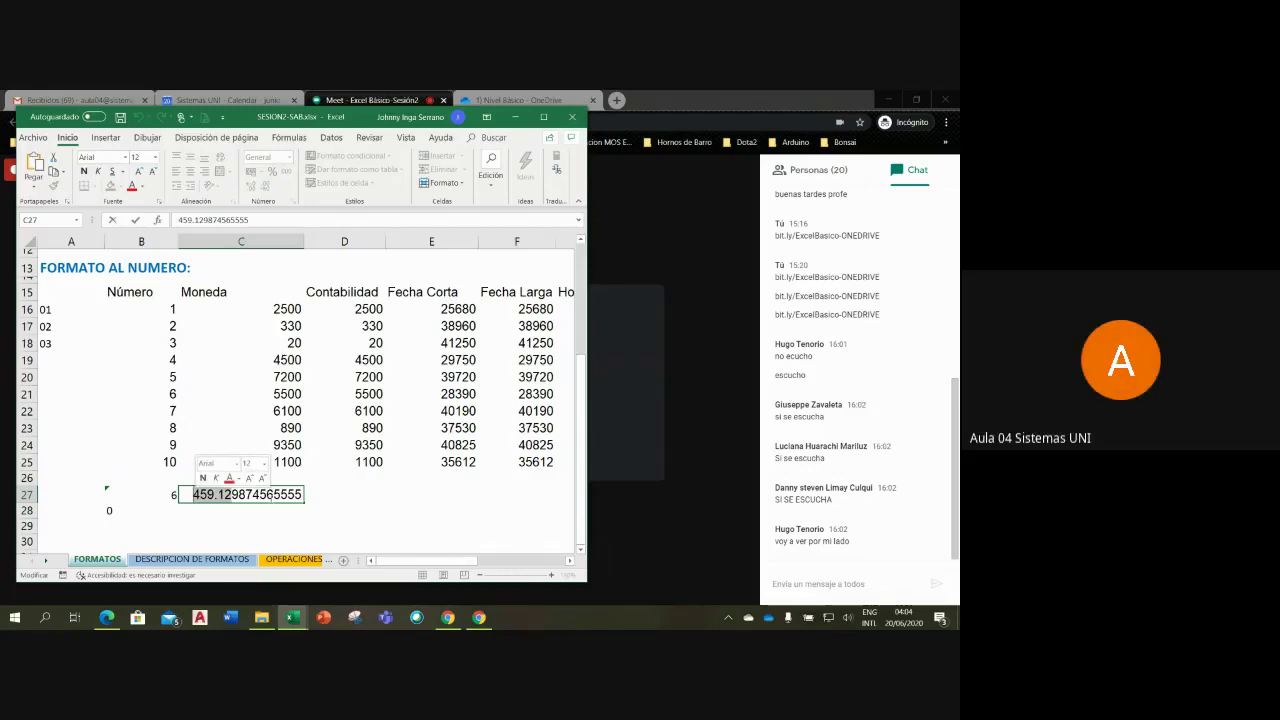
pyautogui.click(272, 494)
pyautogui.press('Delete')
pyautogui.press('Delete')
pyautogui.press('Delete')
pyautogui.press('Left')
pyautogui.press('BackSpace')
pyautogui.press('Return')
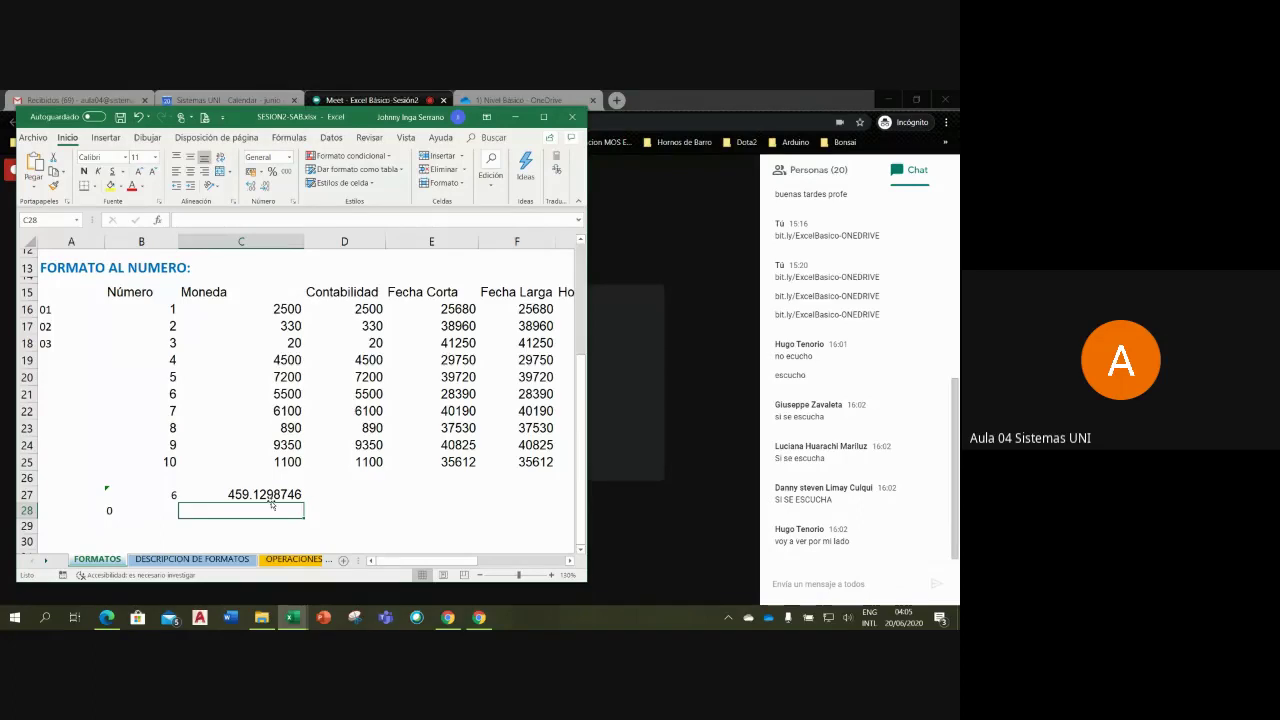
pyautogui.click(272, 495)
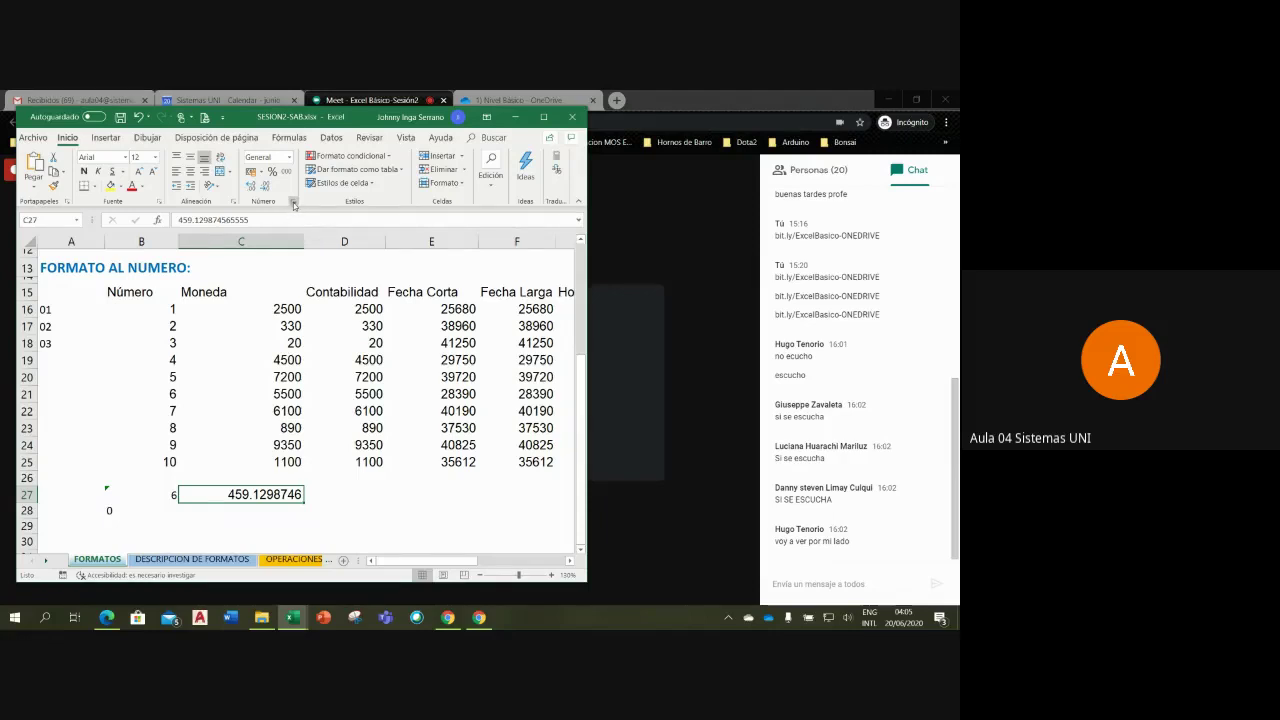
pyautogui.click(289, 157)
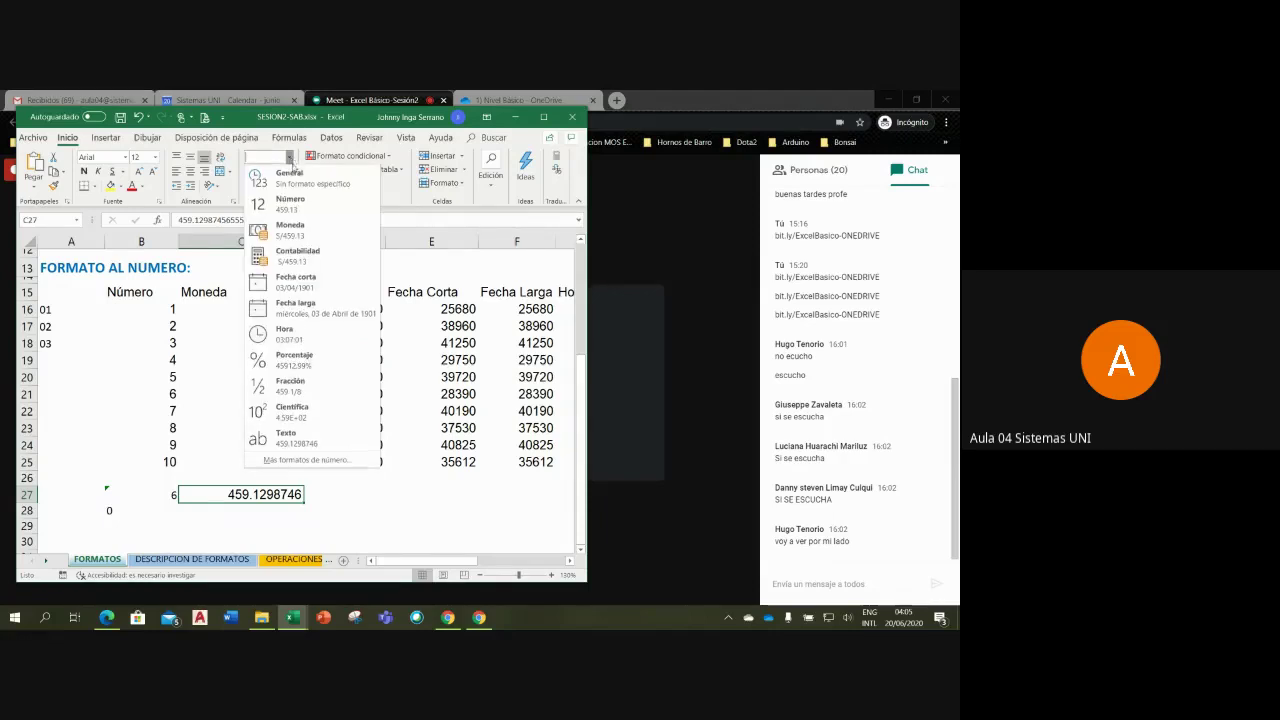
pyautogui.click(305, 203)
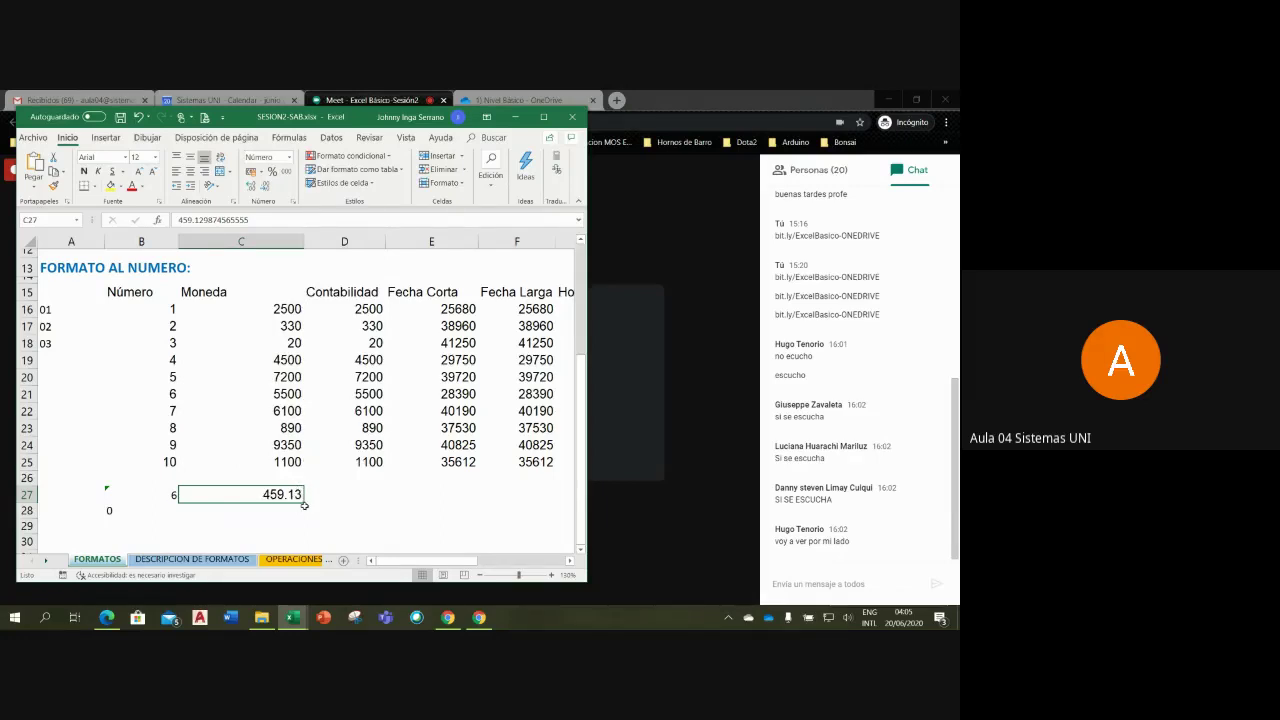
pyautogui.doubleClick(286, 494)
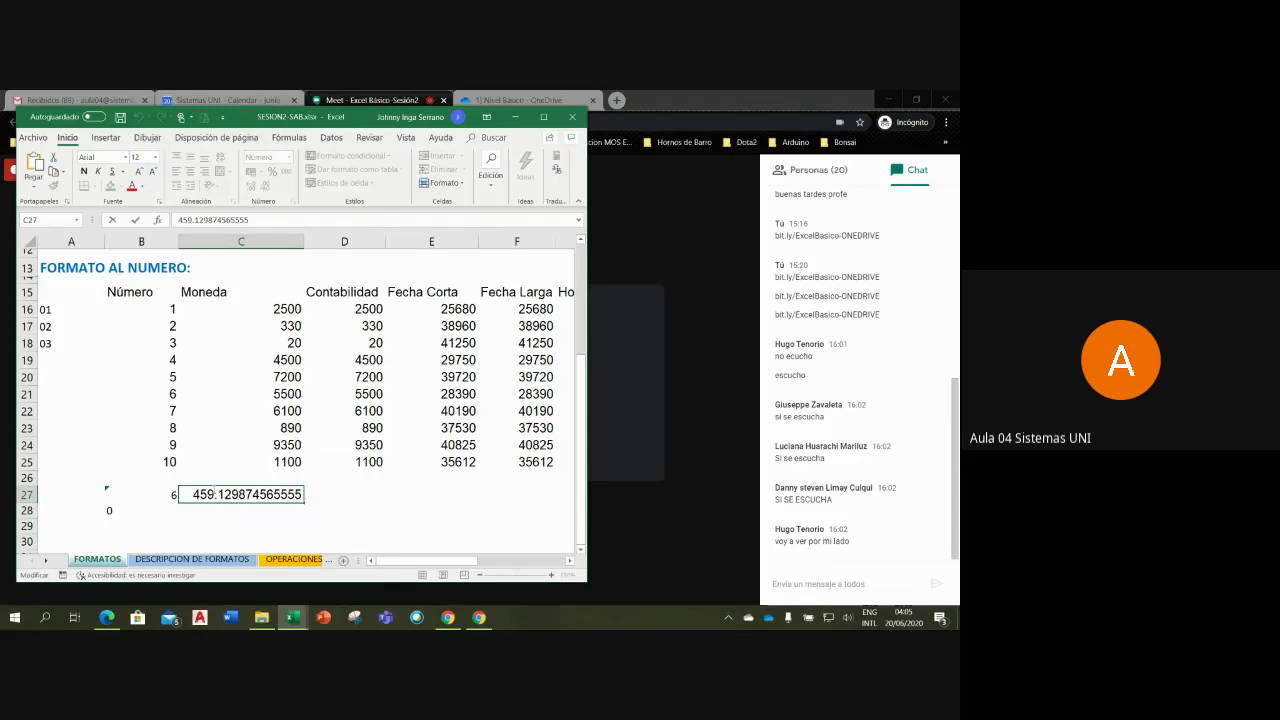
pyautogui.click(340, 495)
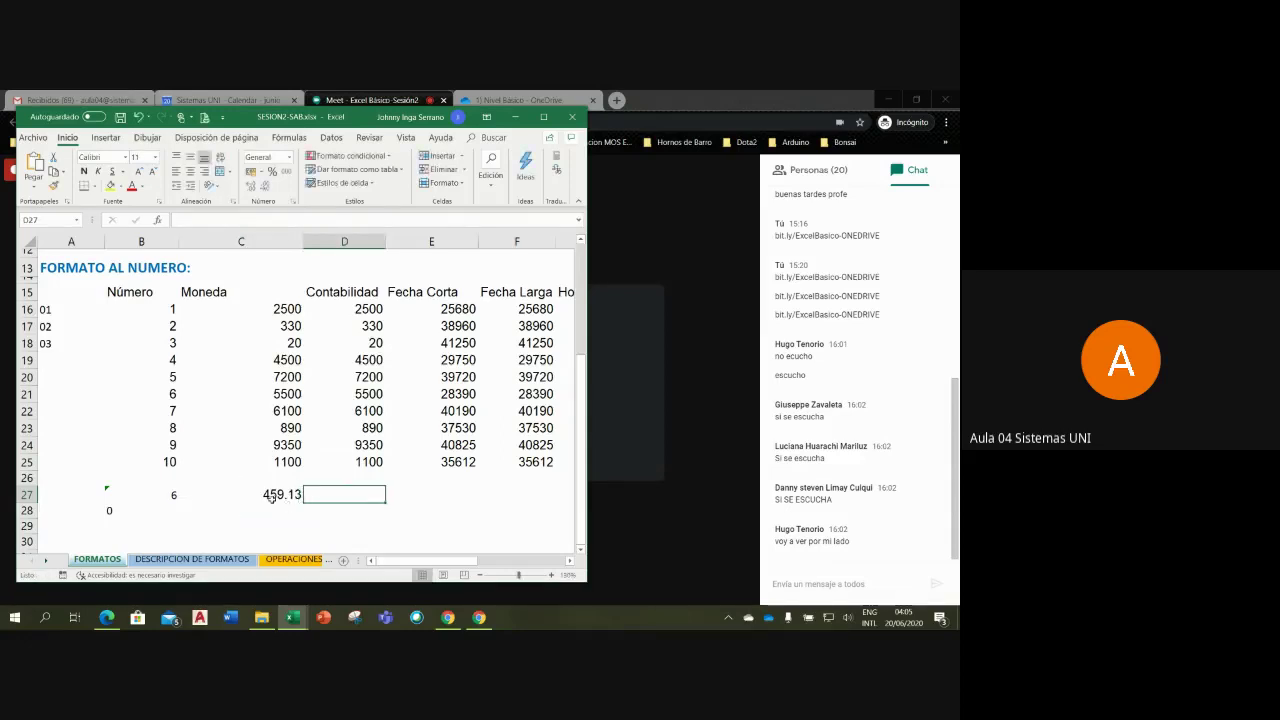
pyautogui.click(266, 494)
pyautogui.doubleClick(266, 494)
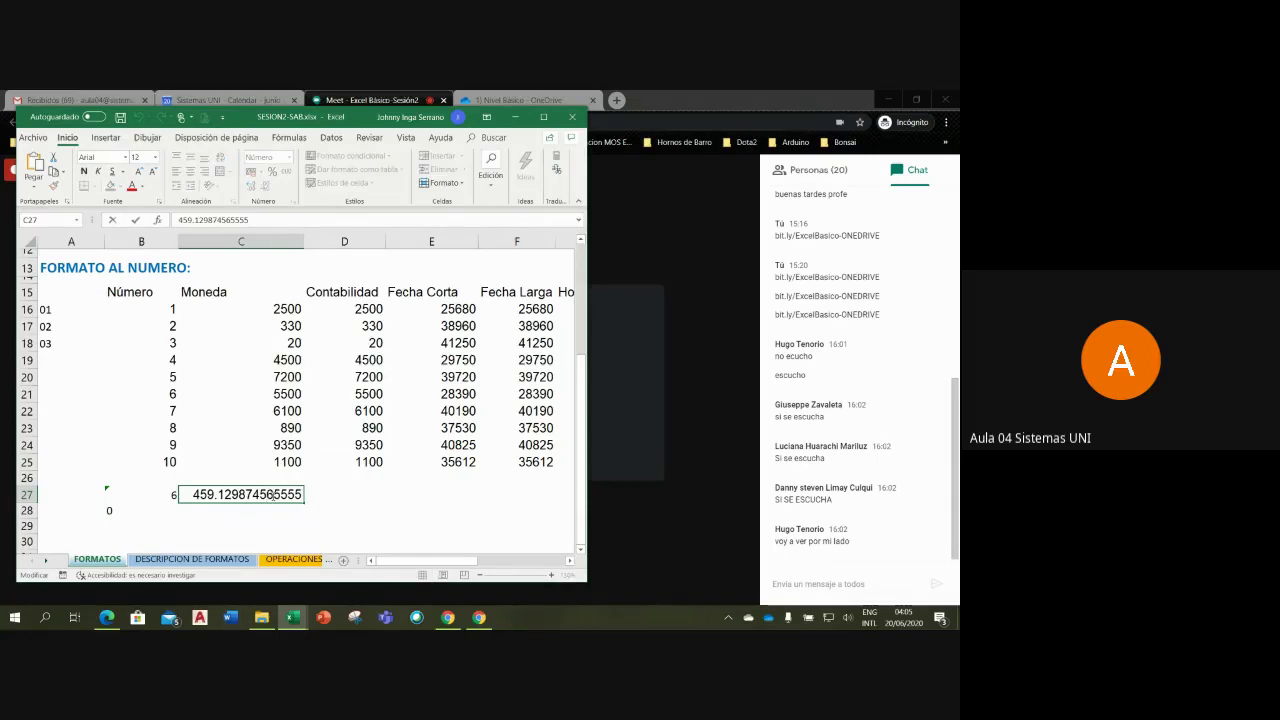
pyautogui.press('Return')
pyautogui.doubleClick(271, 494)
pyautogui.press('Escape')
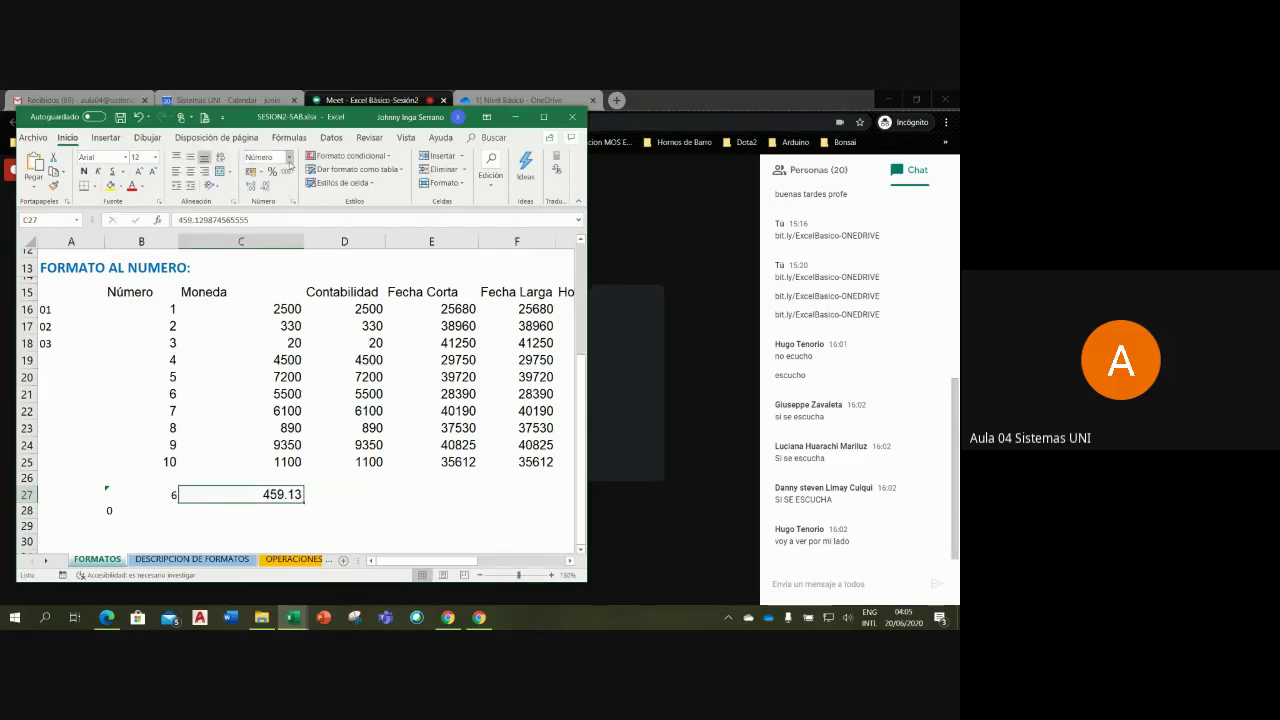
pyautogui.click(289, 157)
pyautogui.click(282, 178)
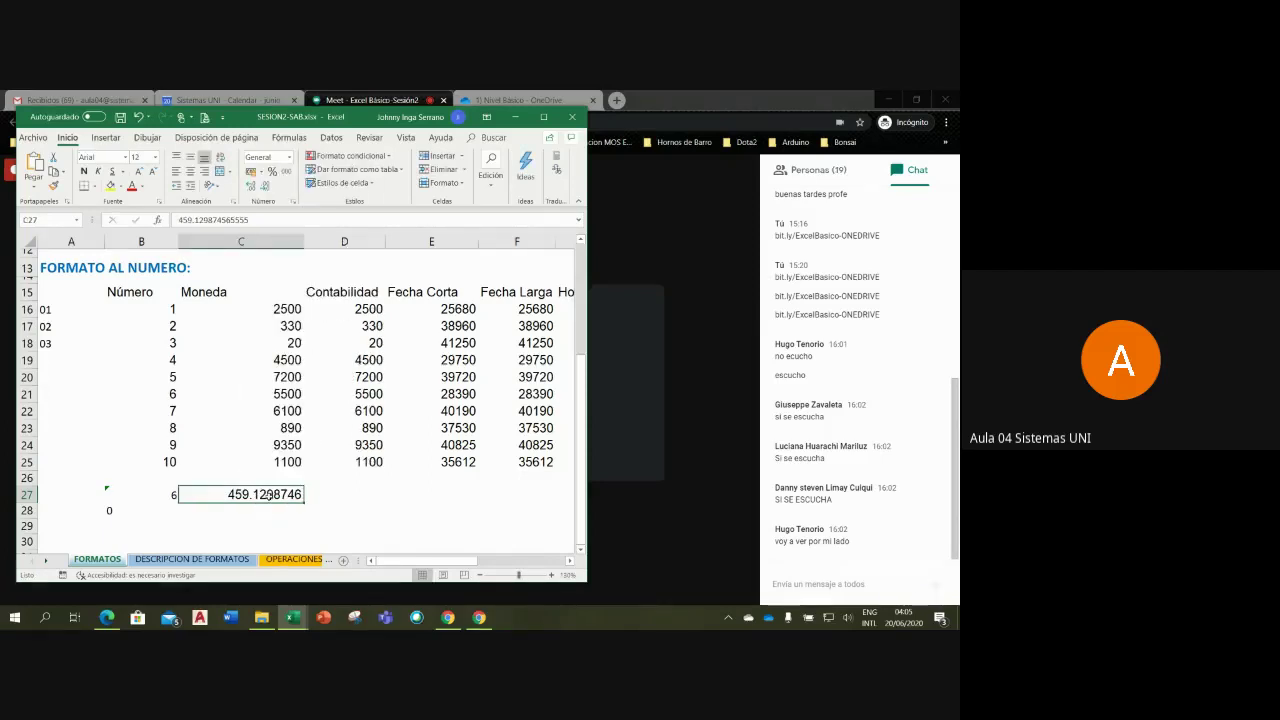
pyautogui.click(270, 218)
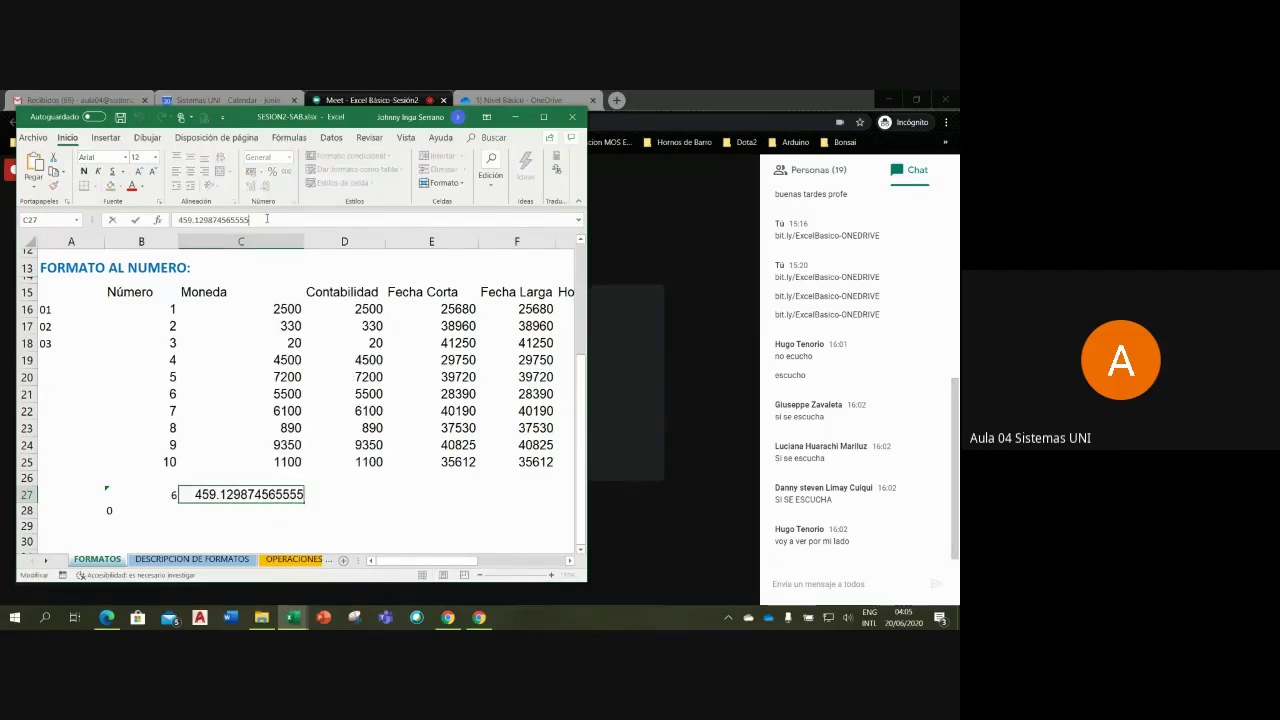
pyautogui.moveTo(268, 219); pyautogui.dragTo(177, 219)
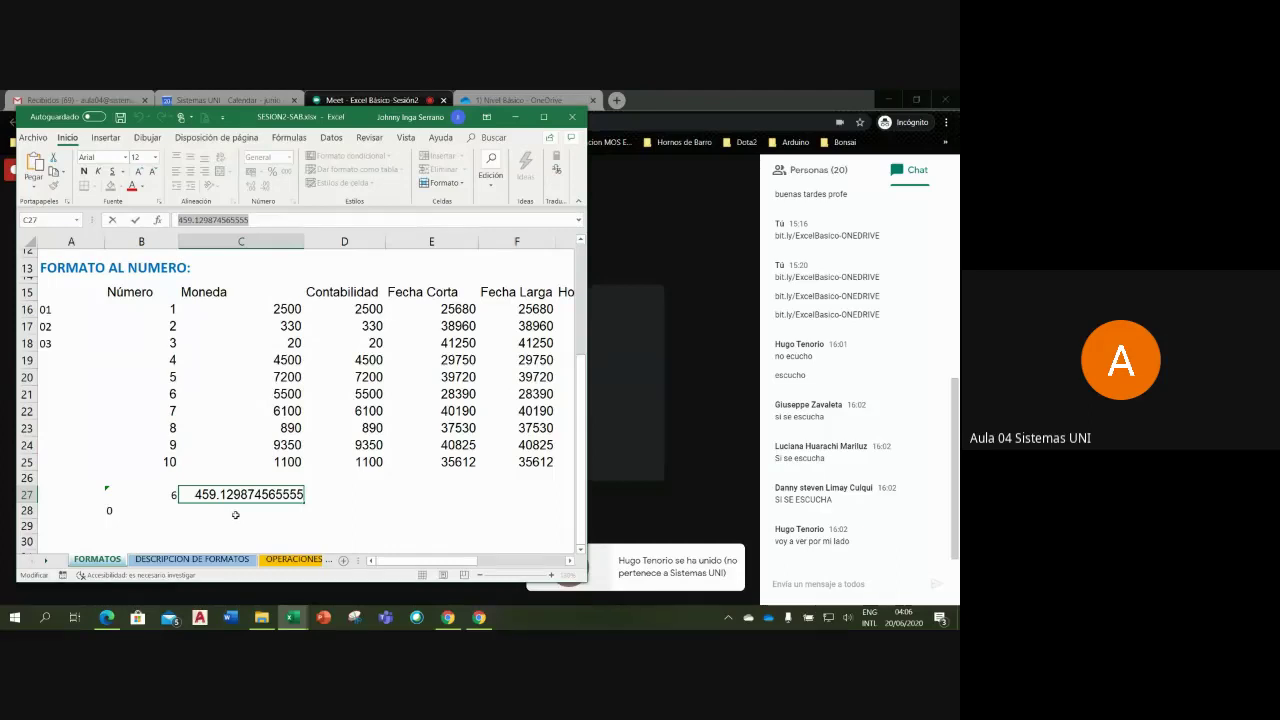
pyautogui.click(350, 497)
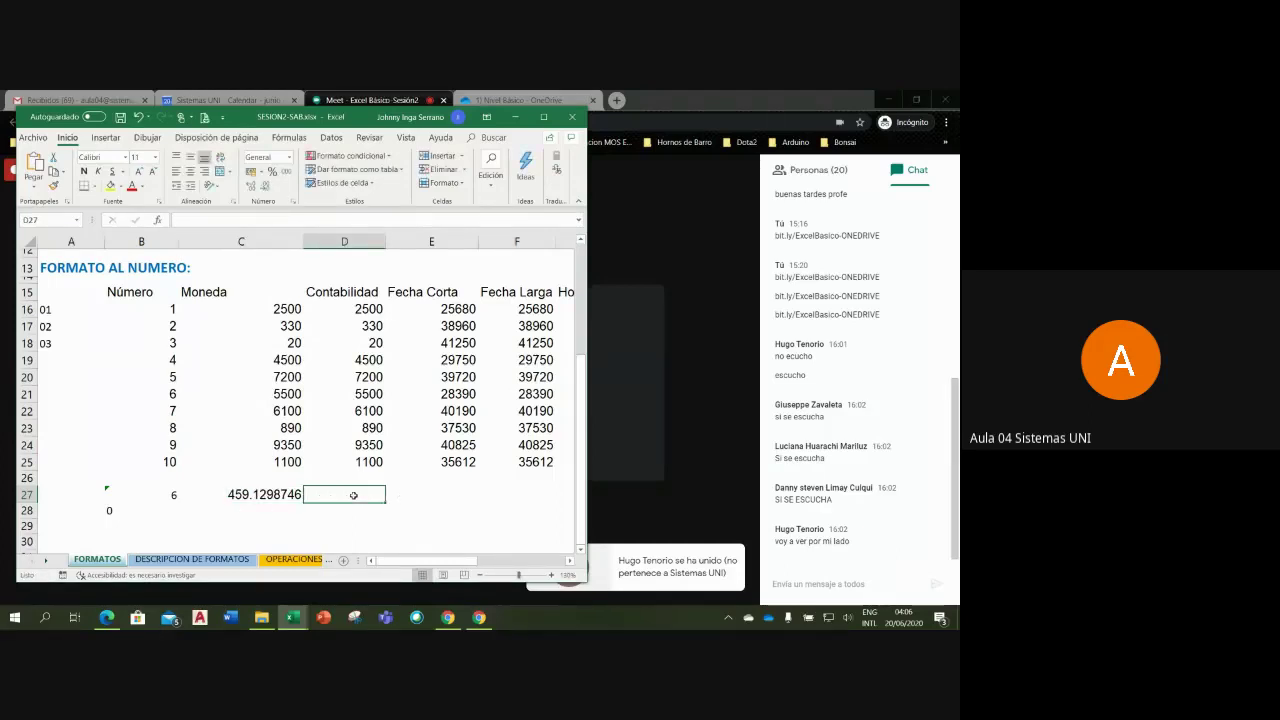
# Step: Enter =TRUNCAR(C27,2) in D27 to truncate C27's value to 459.12
pyautogui.write('=')
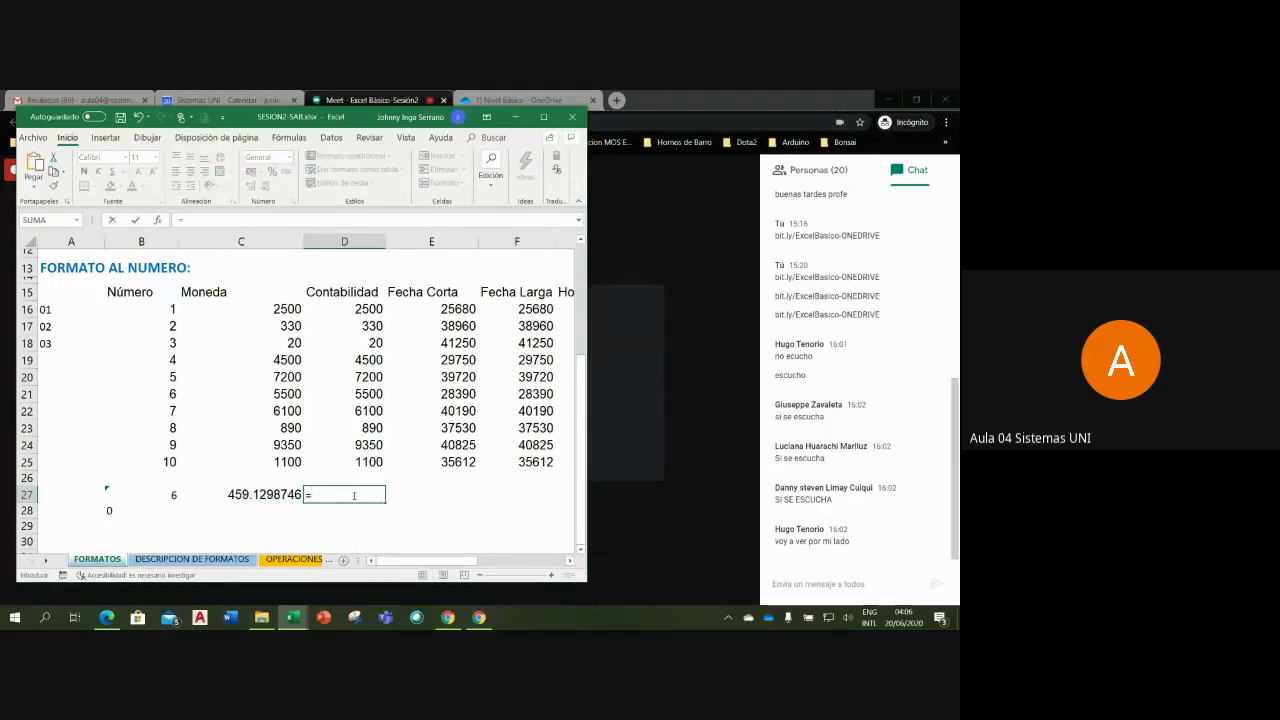
pyautogui.write('tru')
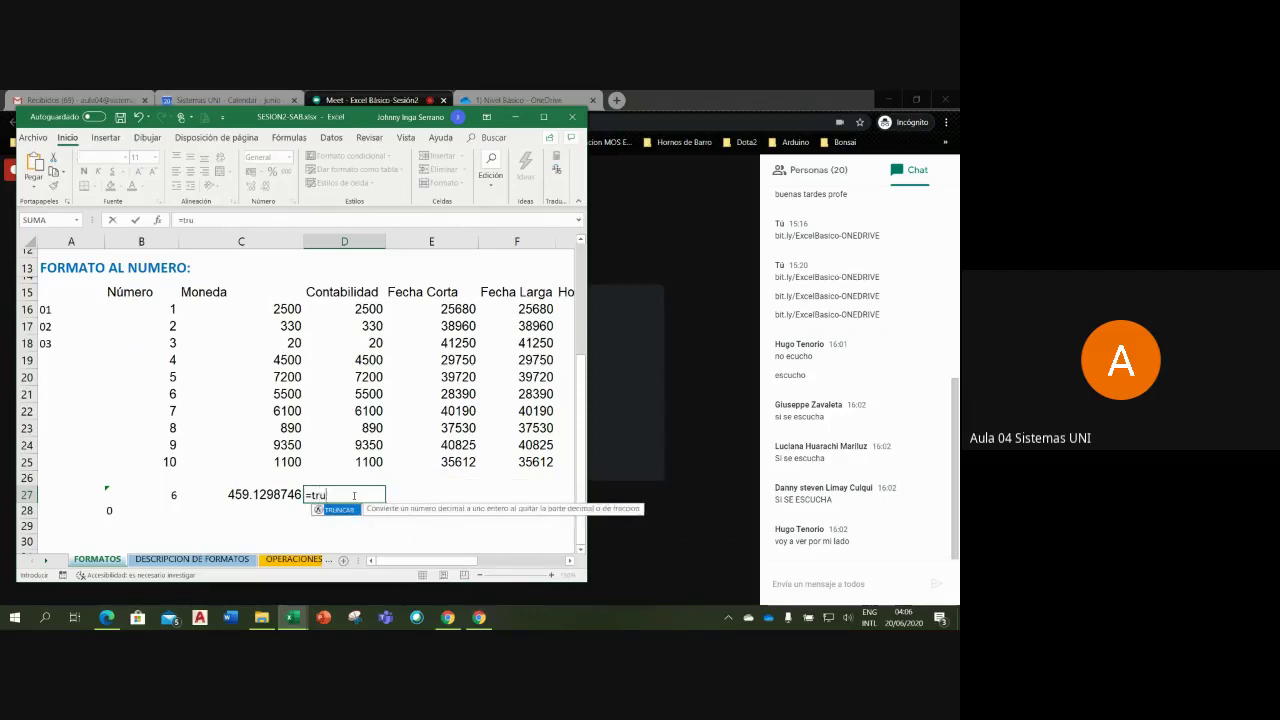
pyautogui.write('ncar')
pyautogui.write('(')
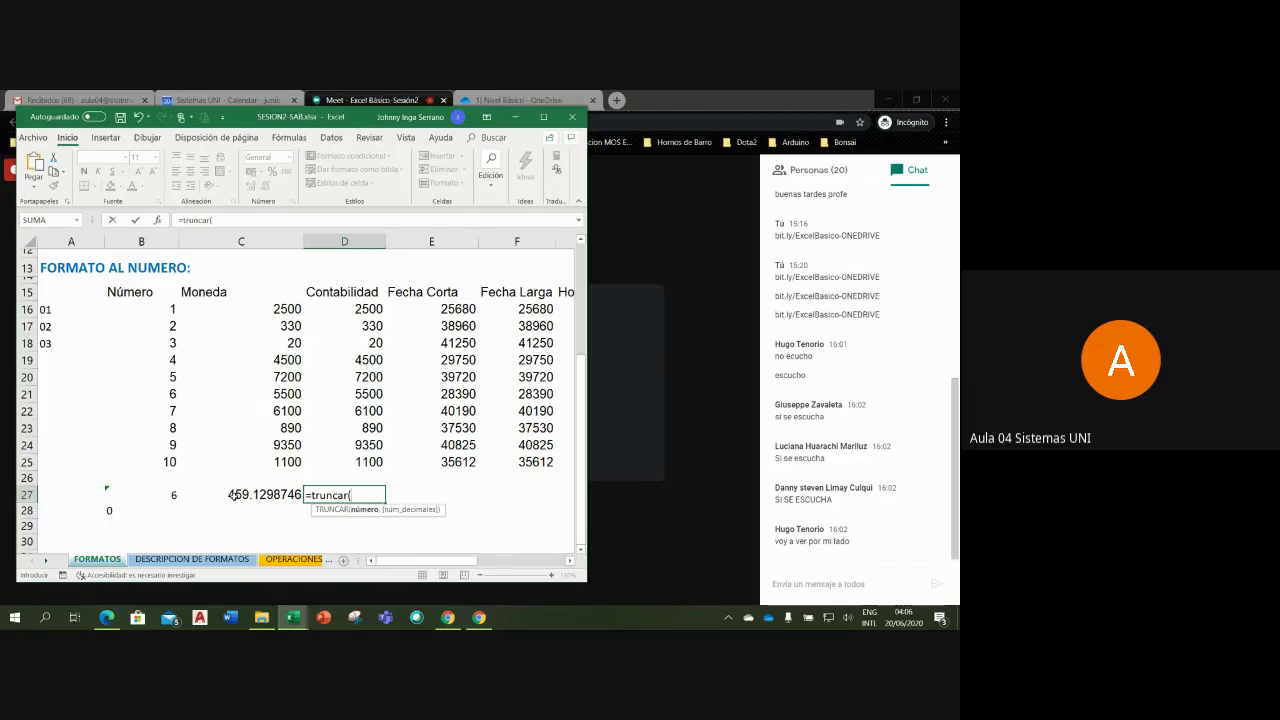
pyautogui.click(233, 495)
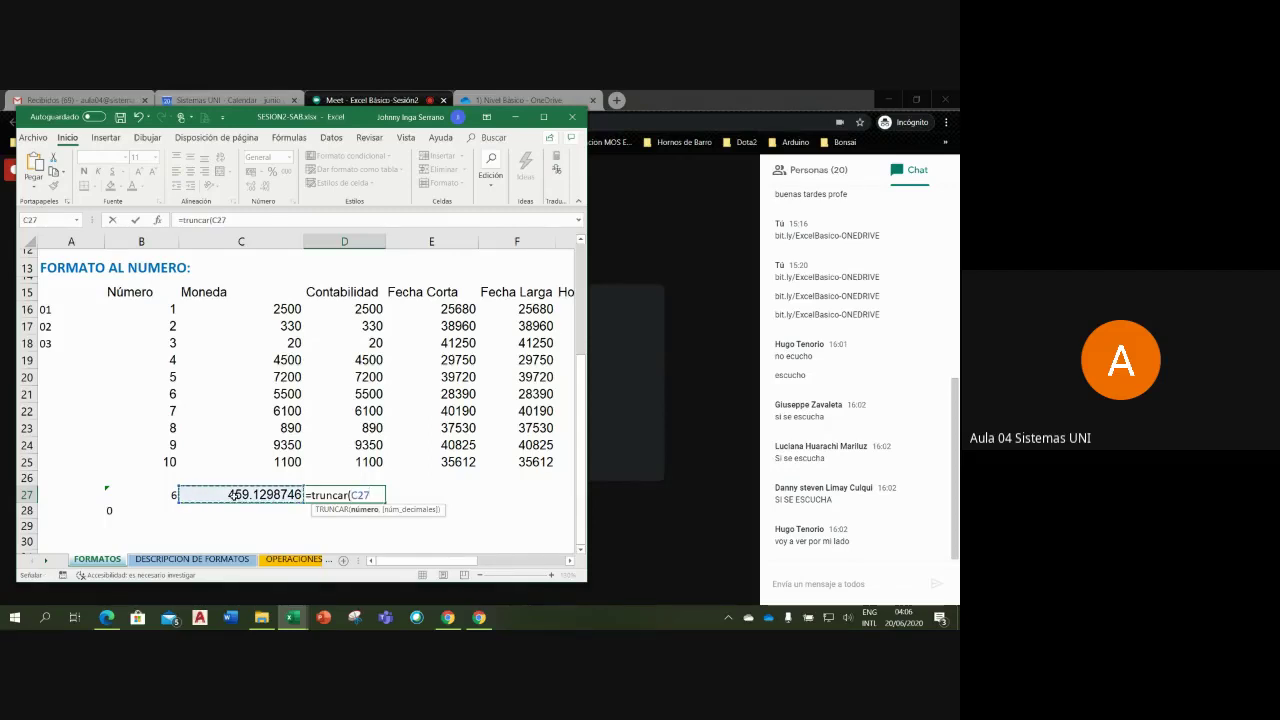
pyautogui.write(',2')
pyautogui.write(')')
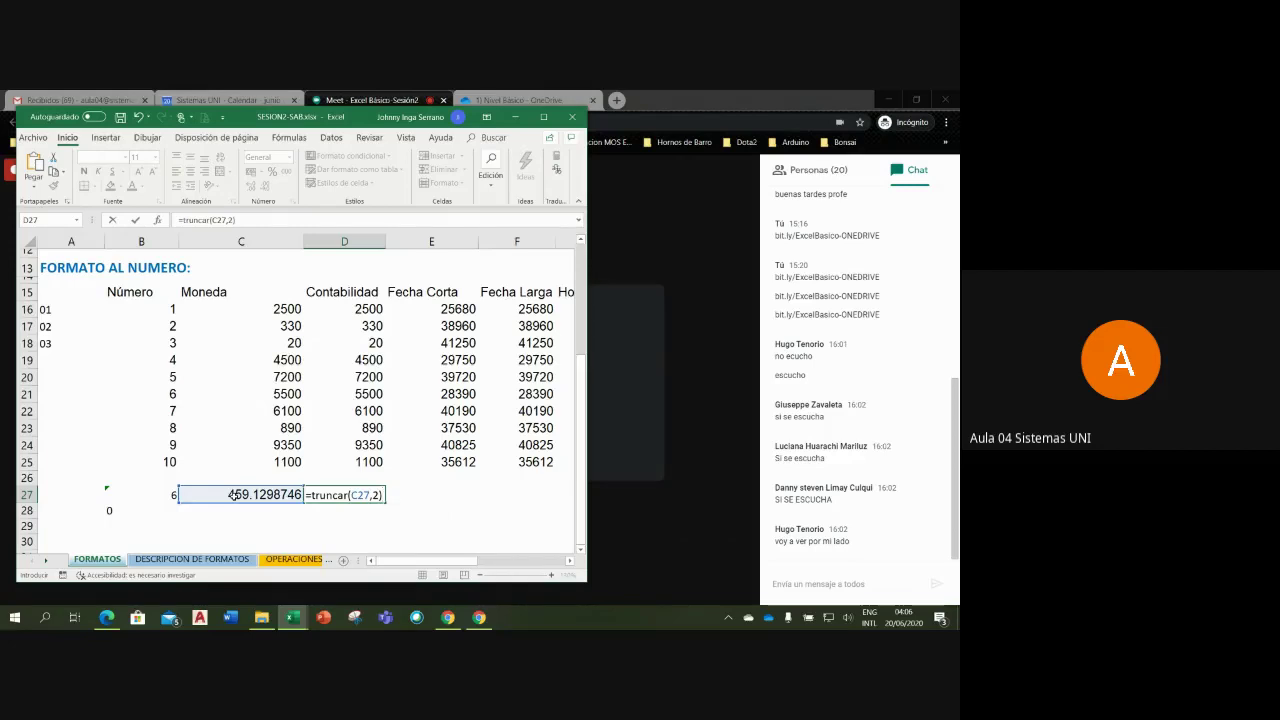
pyautogui.press('Return')
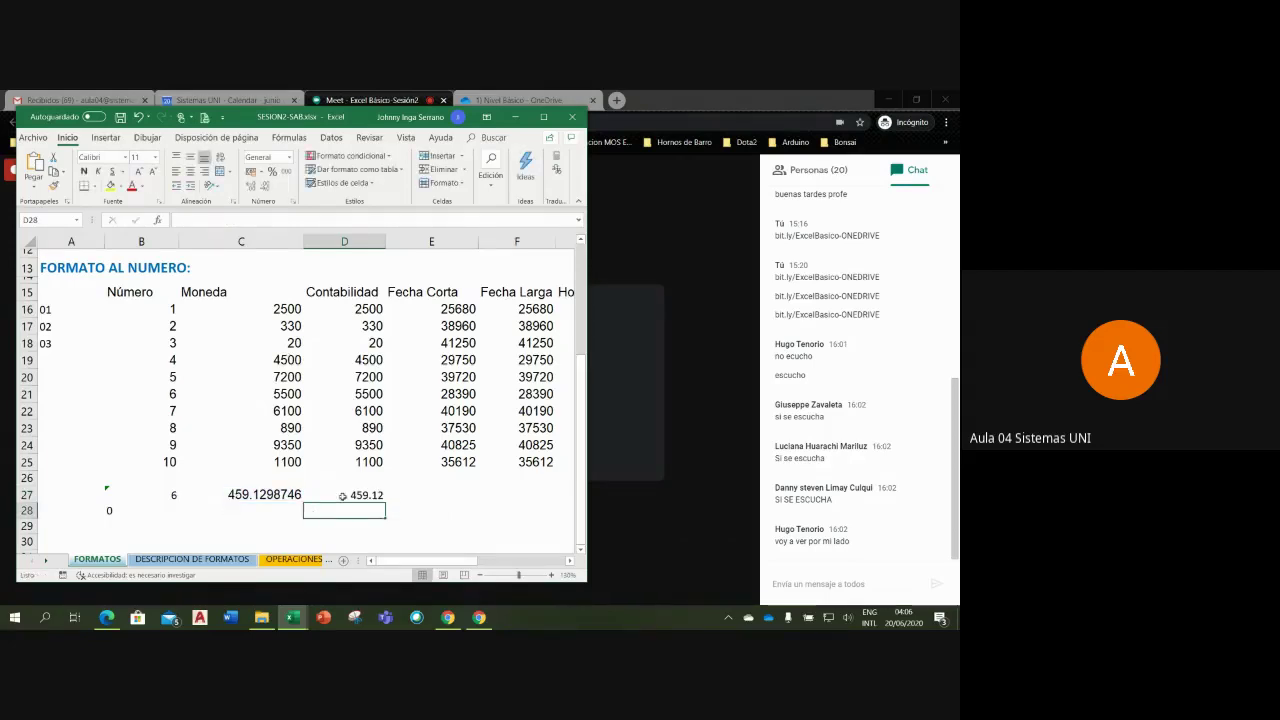
pyautogui.click(343, 497)
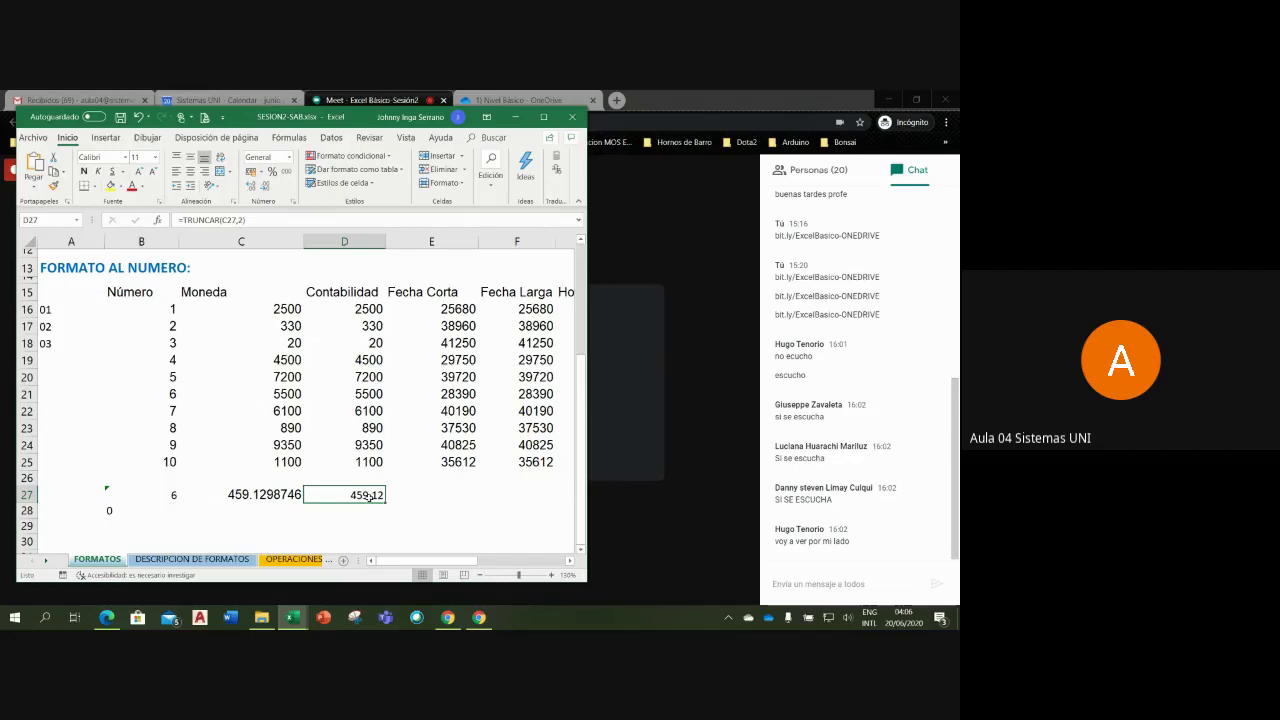
pyautogui.click(274, 497)
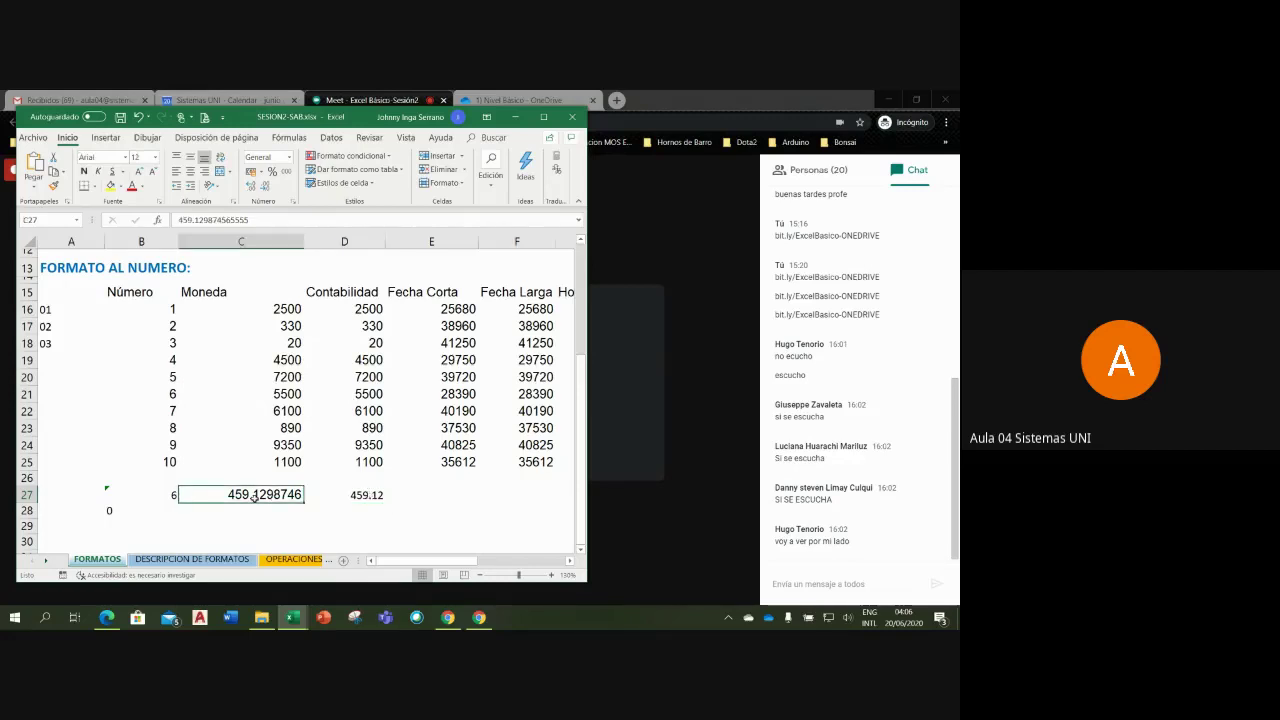
# Step: Reduce C27's displayed decimals, then review C27's stored value and D27's TRUNCAR formula, leaving both unchanged
pyautogui.click(266, 187)
pyautogui.click(266, 187)
pyautogui.click(266, 187)
pyautogui.click(266, 187)
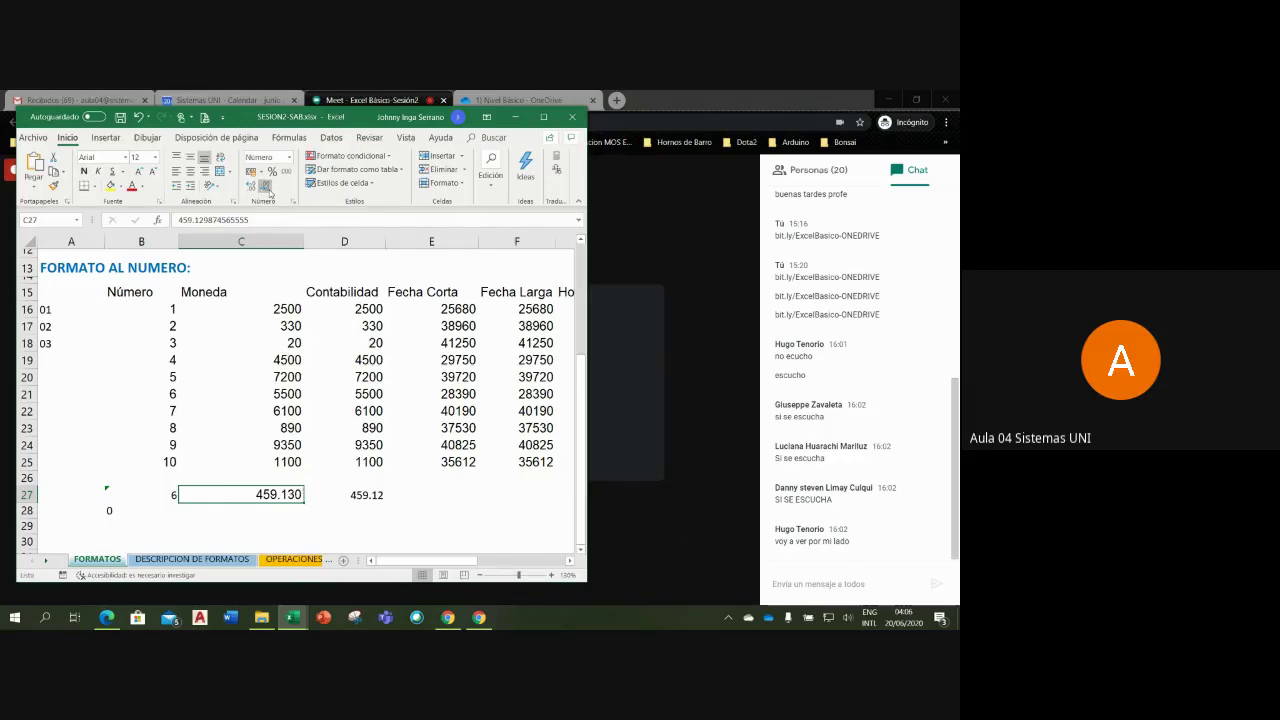
pyautogui.click(266, 187)
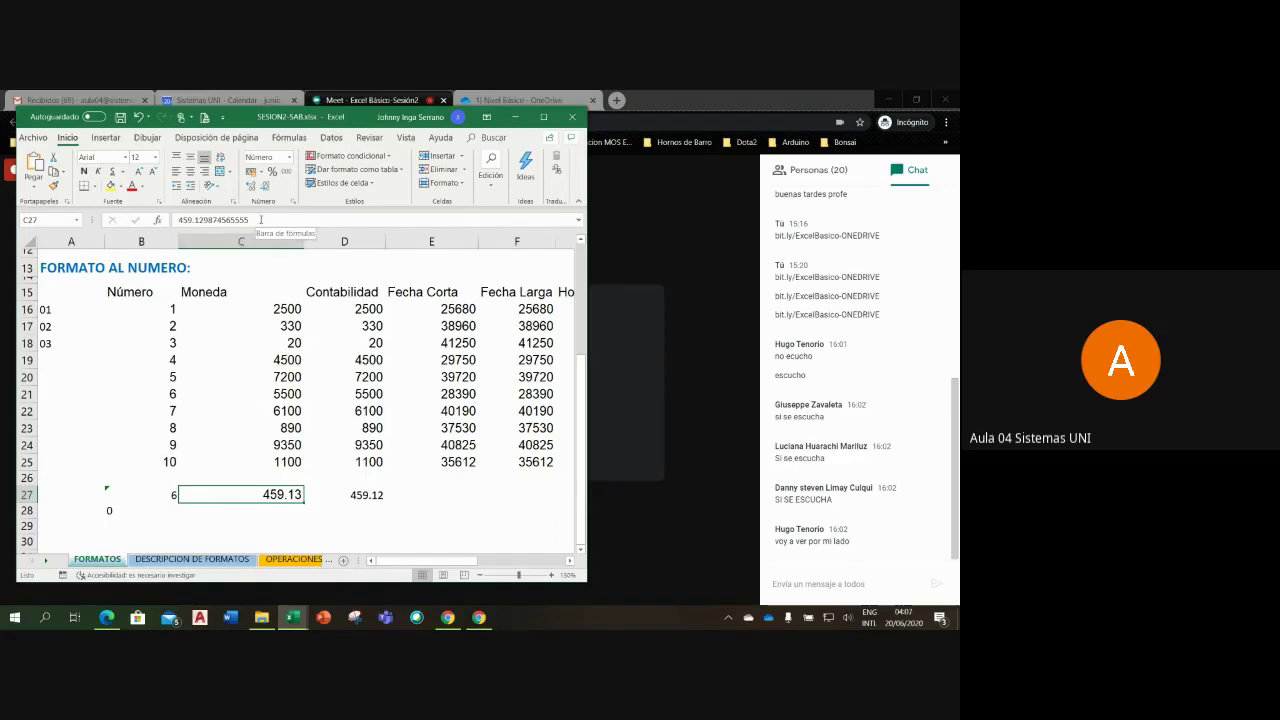
pyautogui.moveTo(260, 219); pyautogui.dragTo(177, 220)
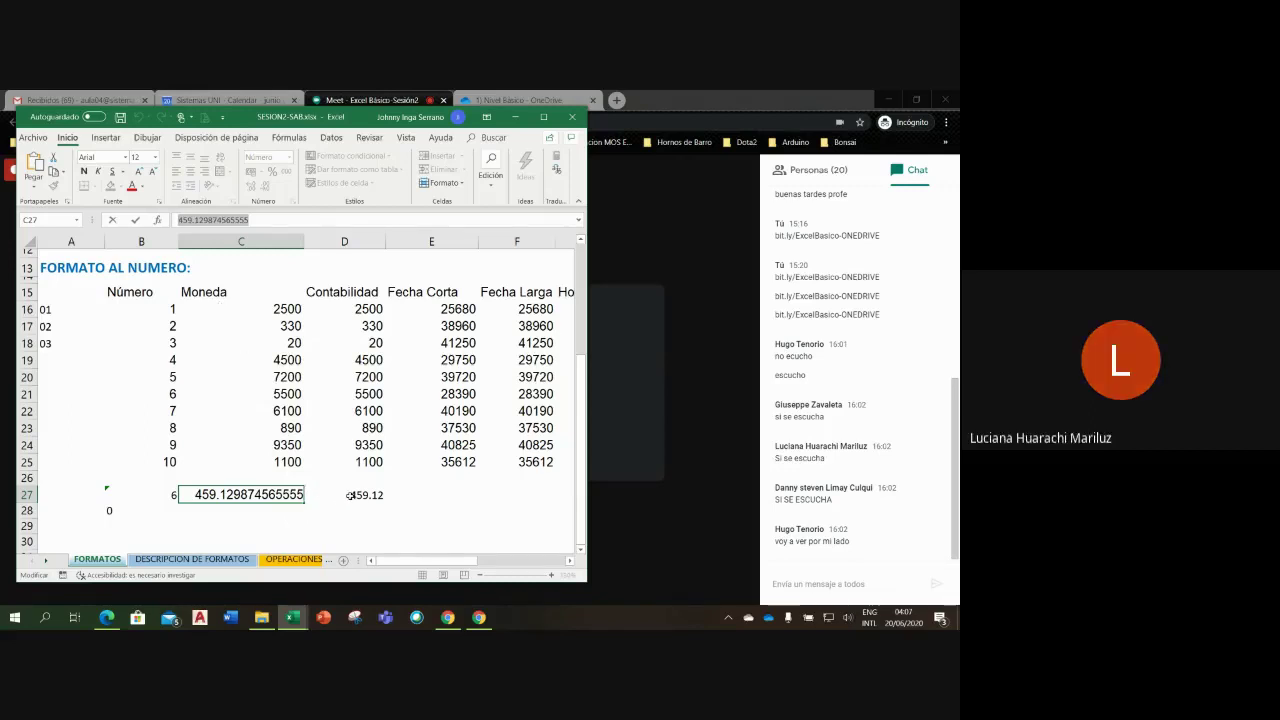
pyautogui.click(349, 495)
pyautogui.doubleClick(349, 495)
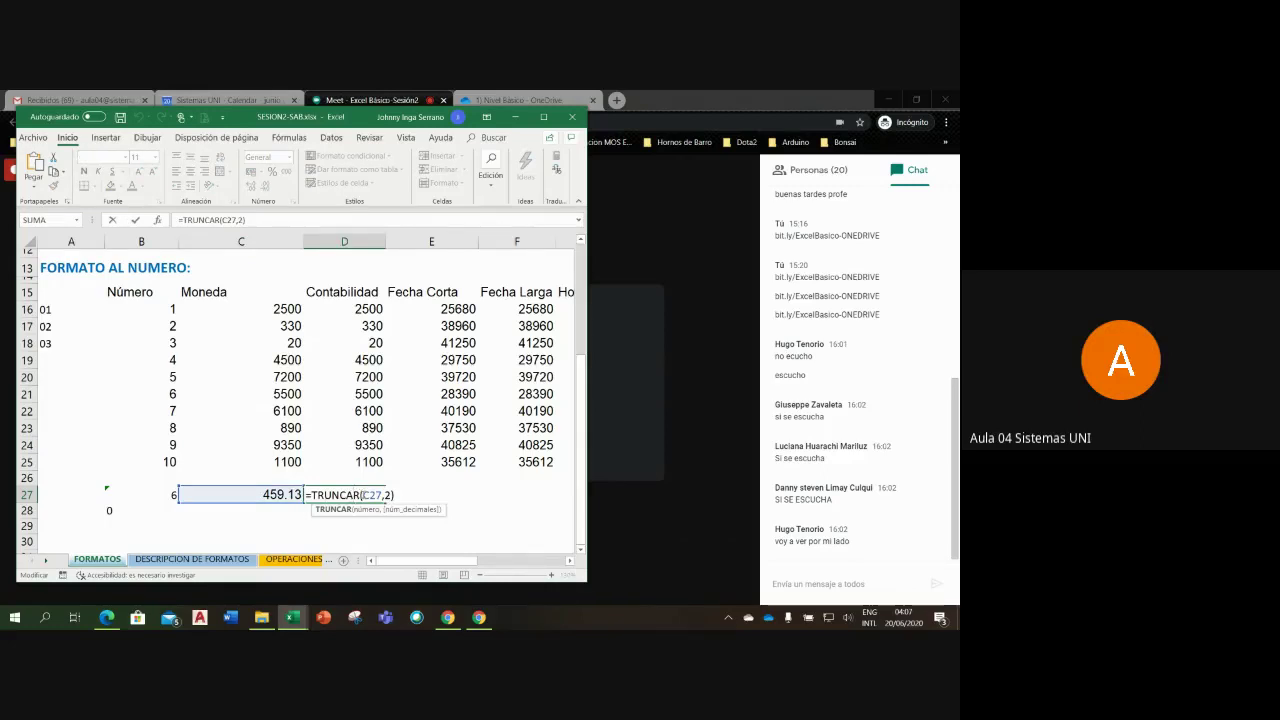
pyautogui.moveTo(362, 495); pyautogui.dragTo(392, 495)
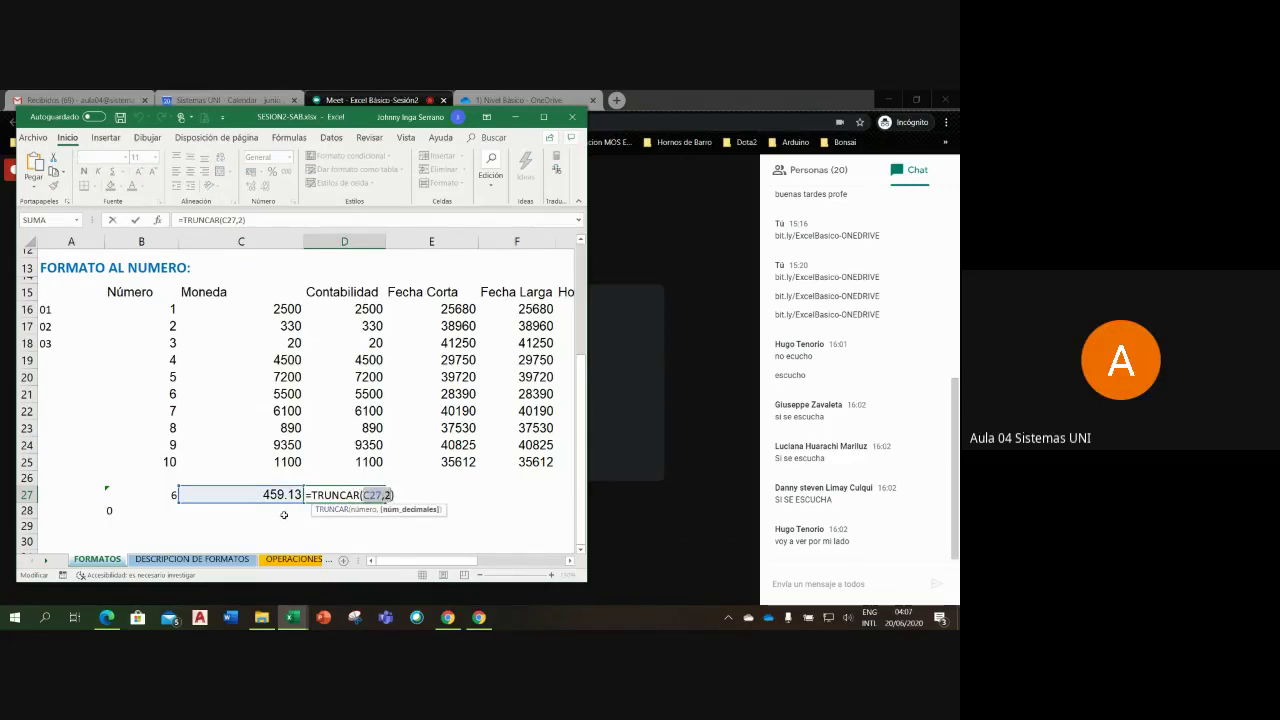
pyautogui.press('BackSpace')
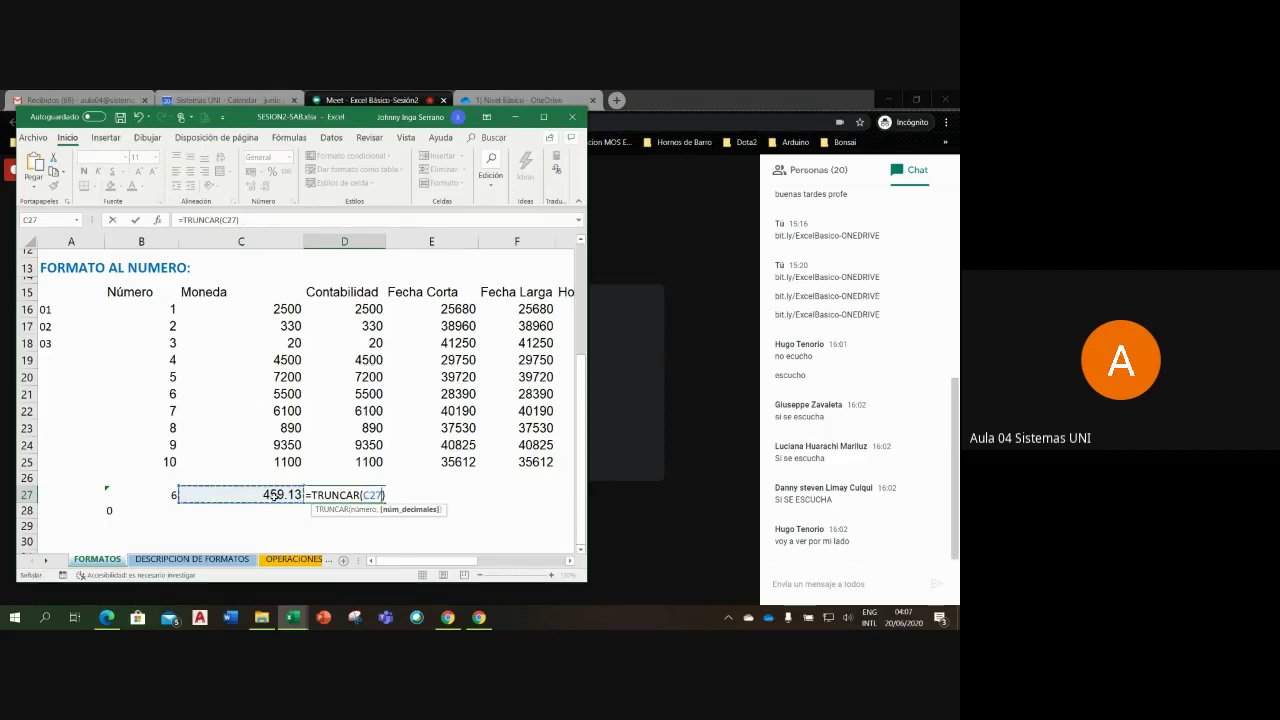
pyautogui.press('Return')
# Step: Increase C27's displayed decimals so it shows 459.12987457 in Número format
pyautogui.click(274, 495)
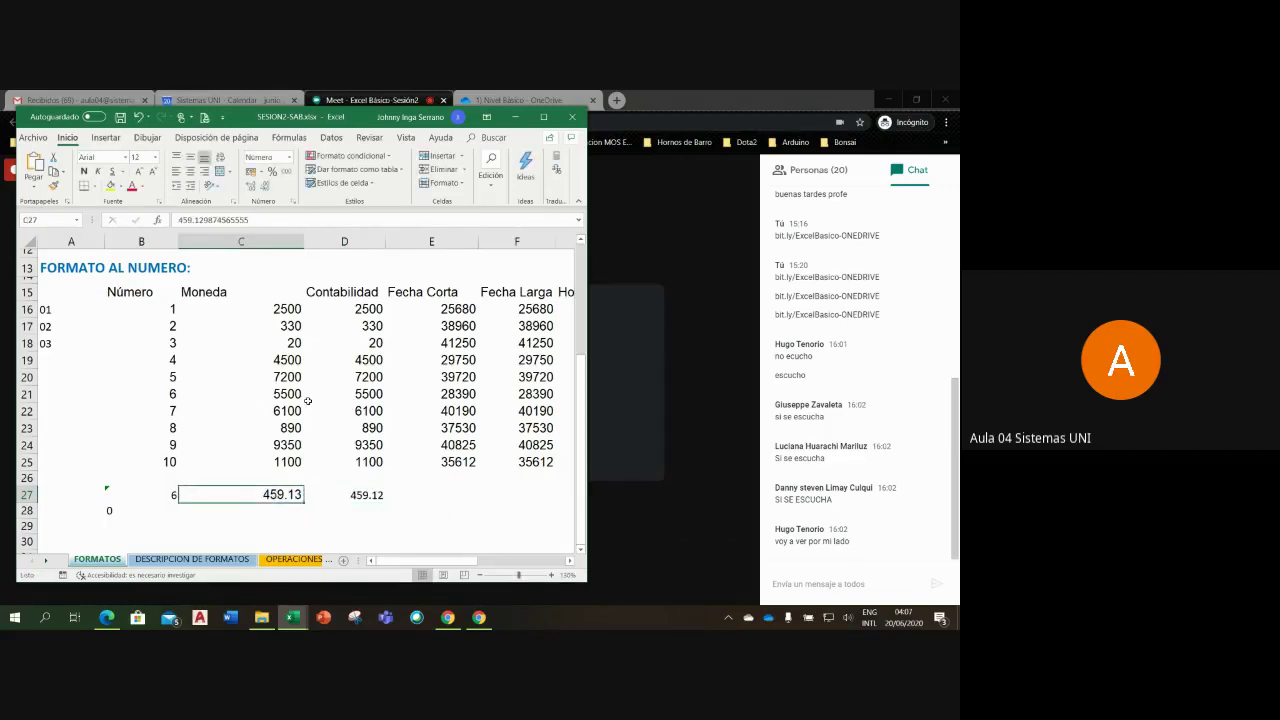
pyautogui.click(252, 188)
pyautogui.click(252, 188)
pyautogui.click(252, 188)
pyautogui.click(252, 188)
pyautogui.click(252, 188)
pyautogui.click(252, 188)
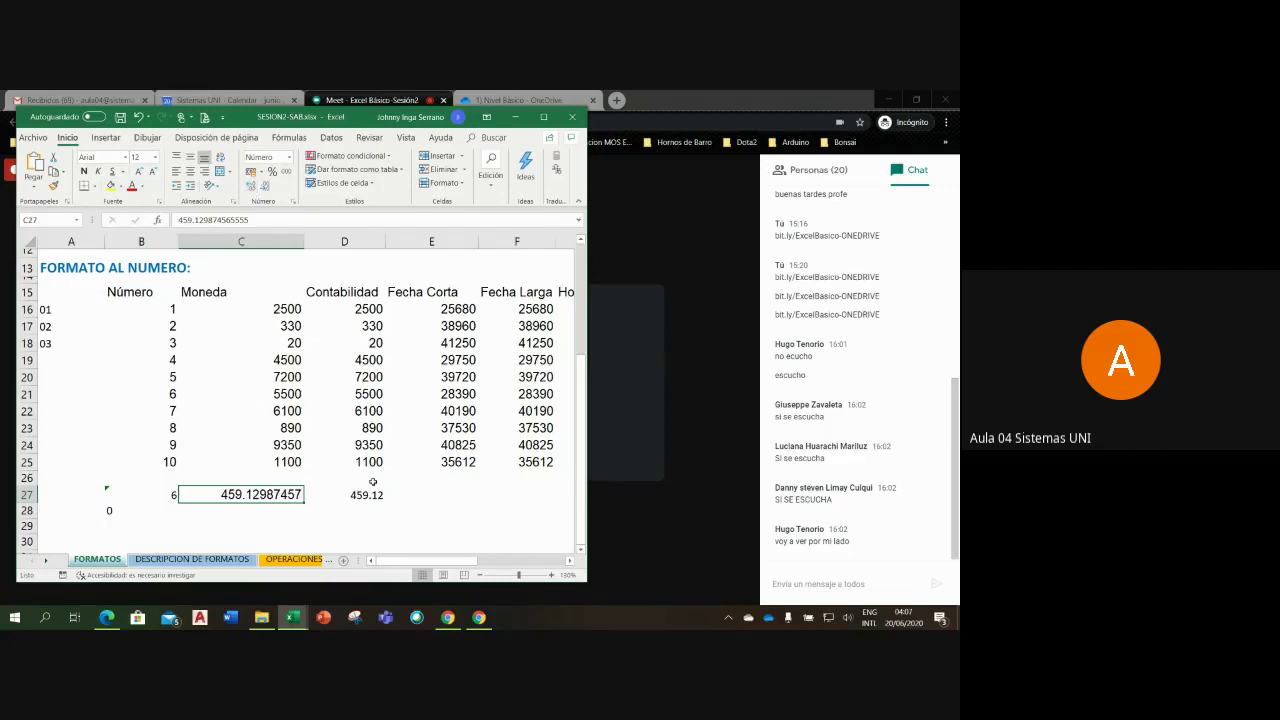
pyautogui.click(362, 514)
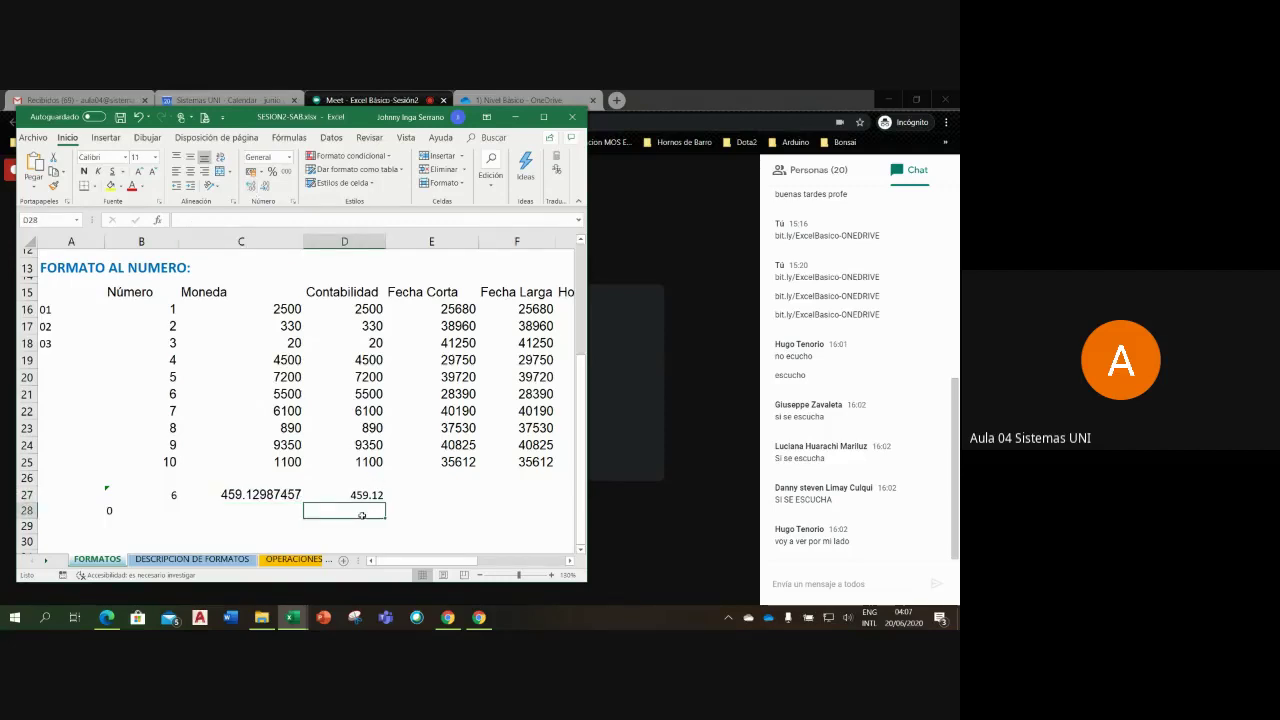
# Step: Enter =REDONDEAR(C27,2) in D28 to round C27's value to 459.13
pyautogui.write('=redo')
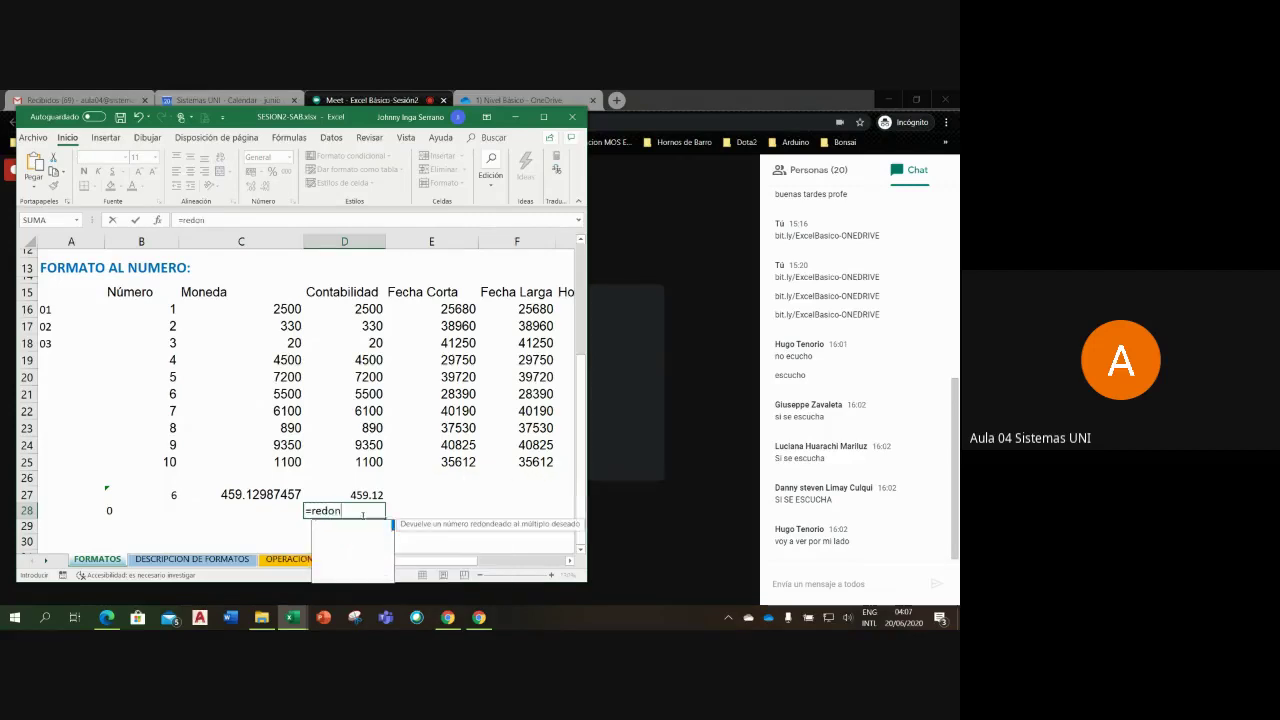
pyautogui.write('n')
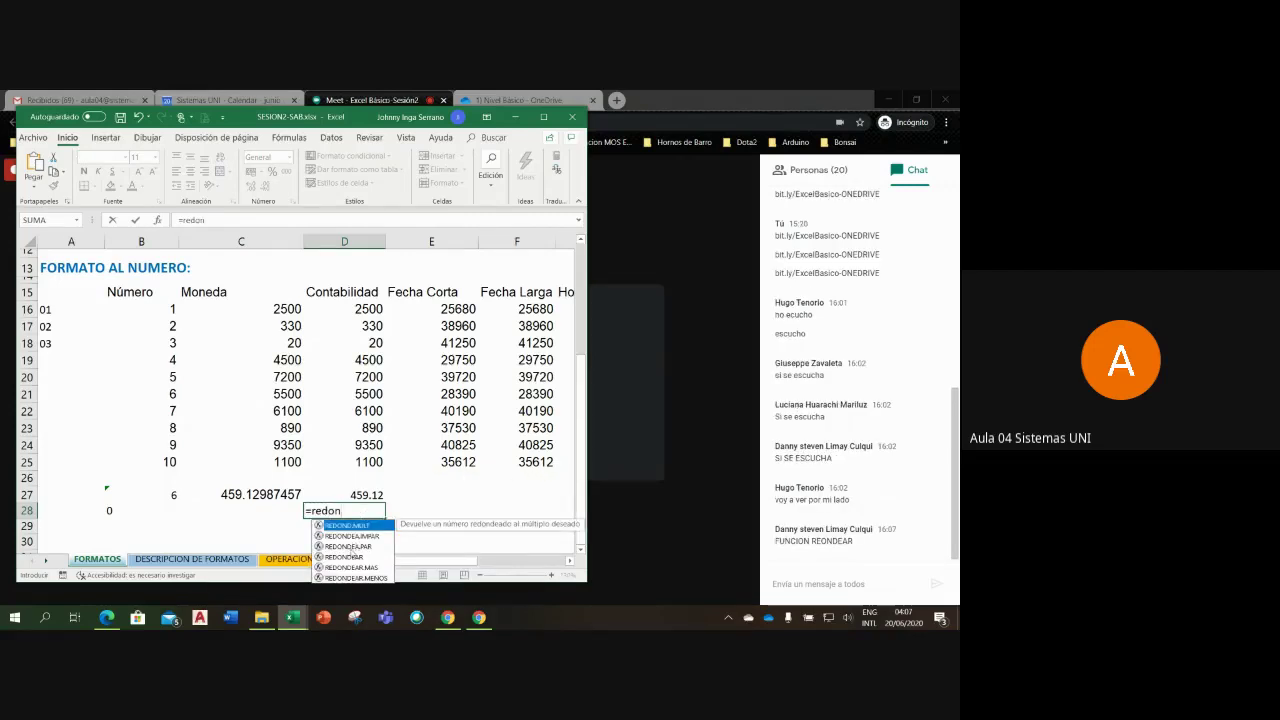
pyautogui.doubleClick(350, 557)
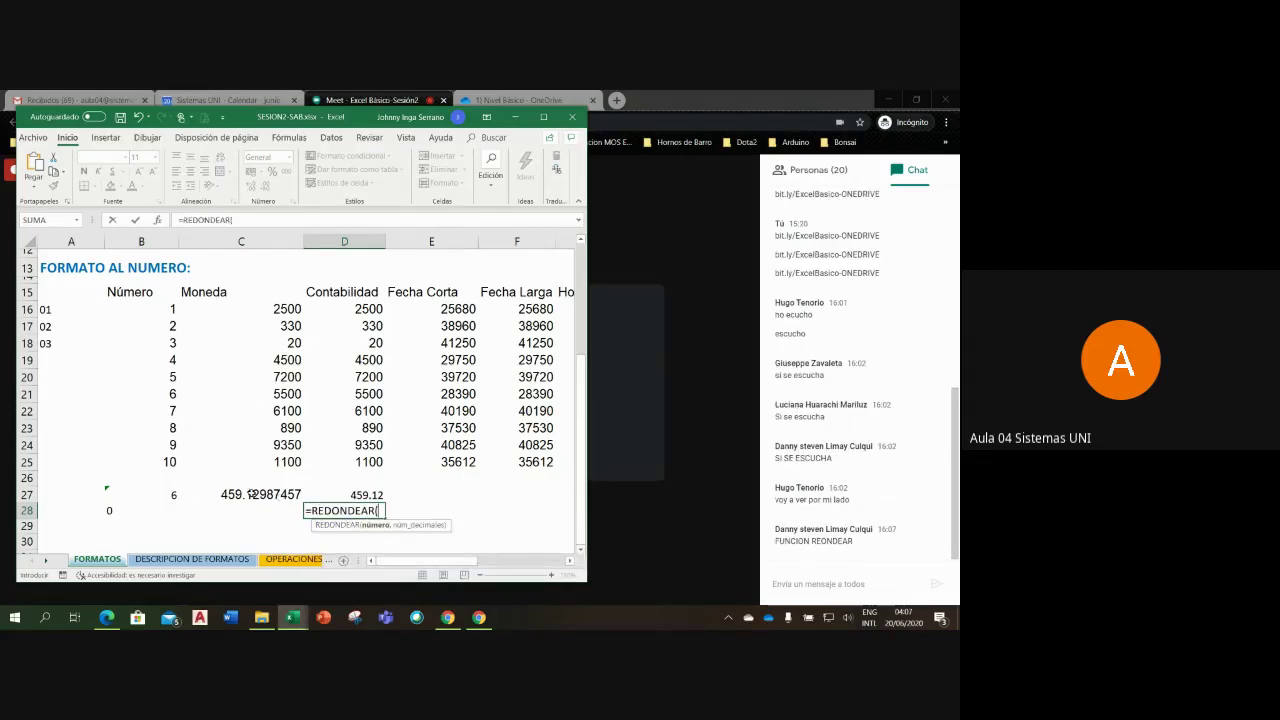
pyautogui.click(240, 495)
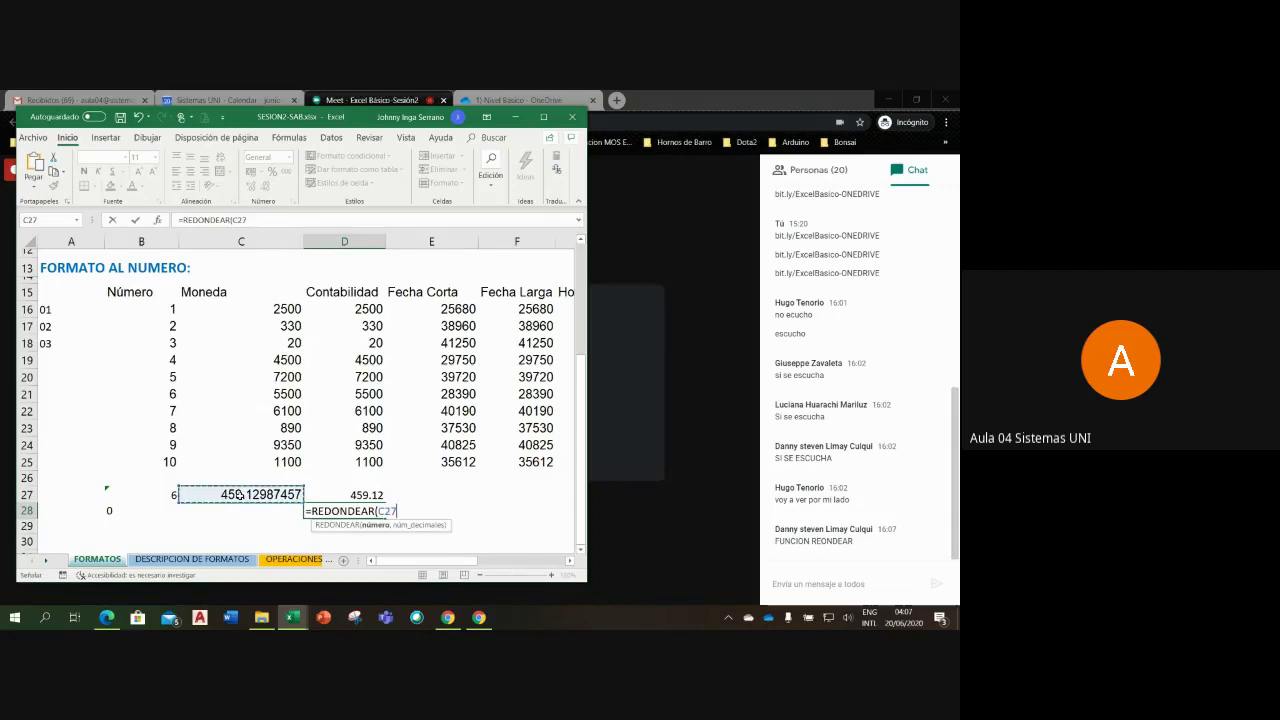
pyautogui.write(',')
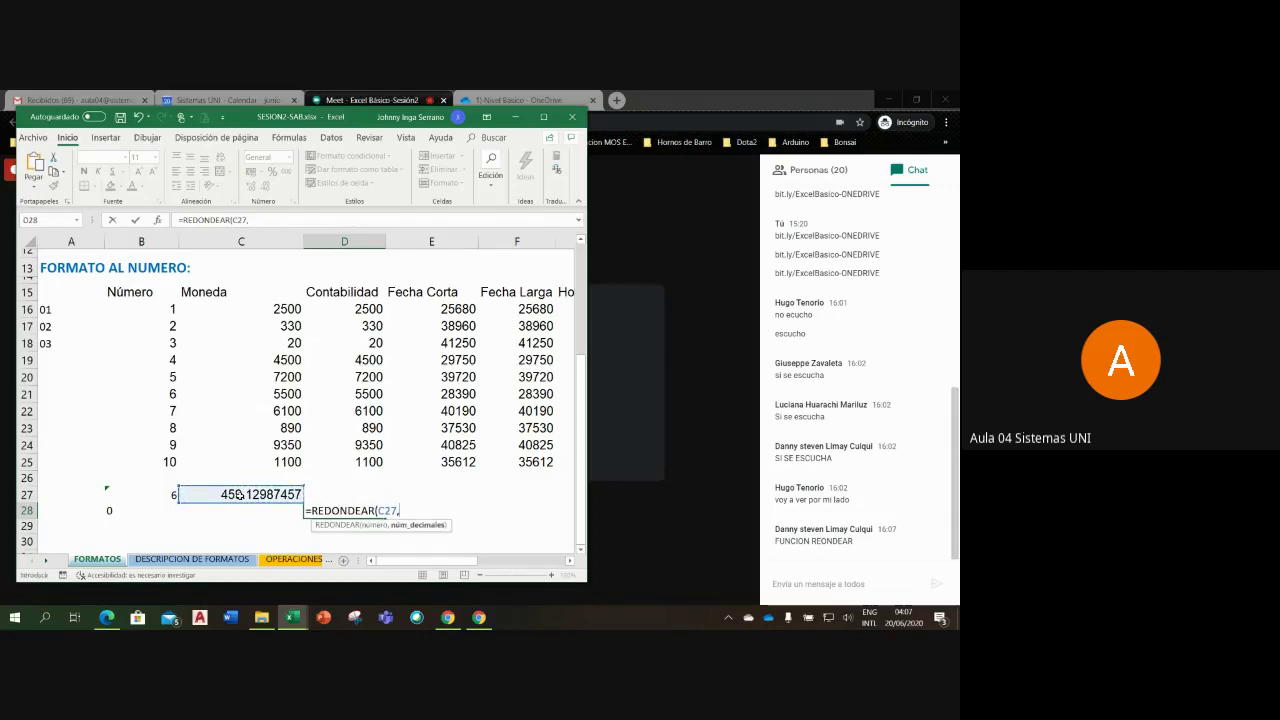
pyautogui.write('2)')
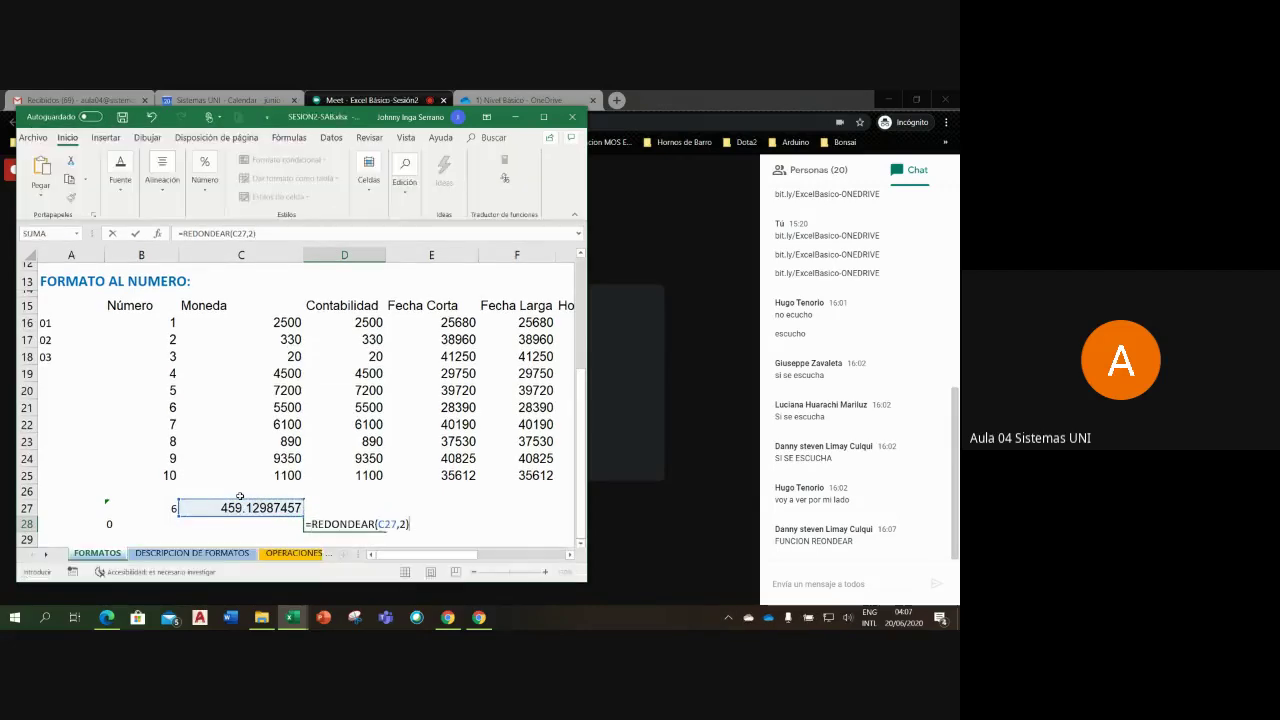
pyautogui.press('Return')
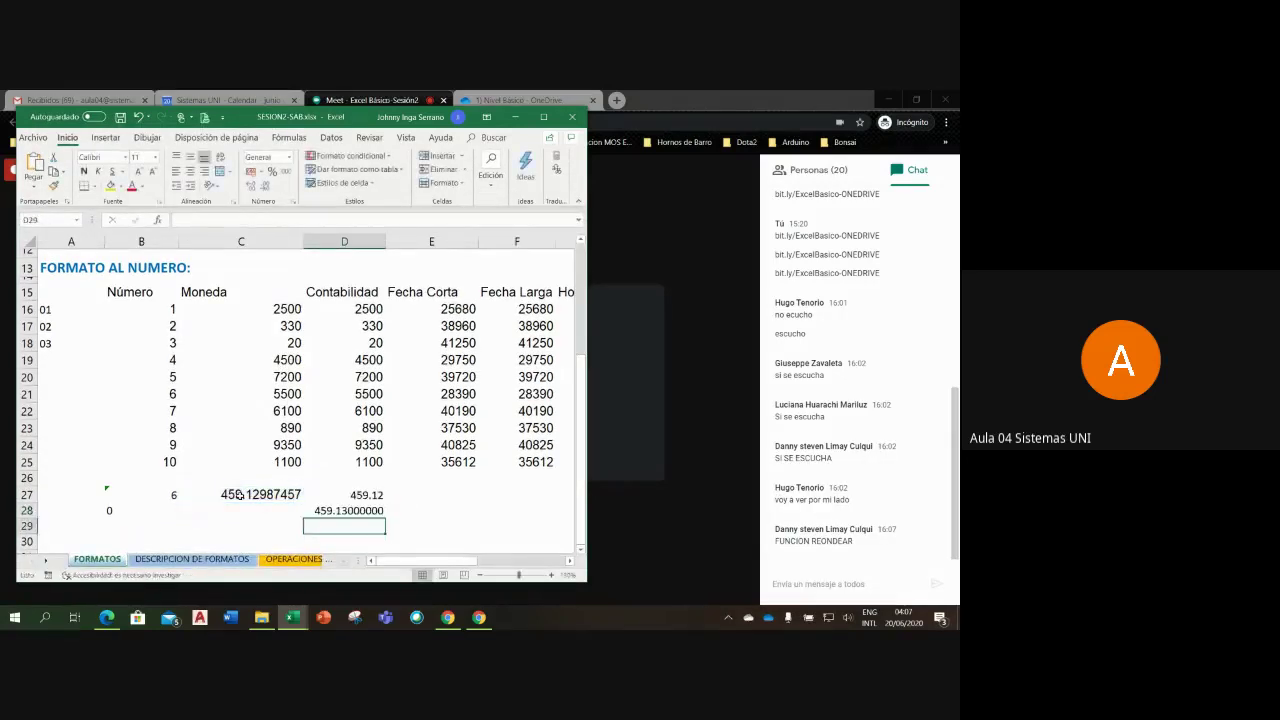
# Step: Apply the Número format to D28 and review the TRUNCAR and REDONDEAR formulas in D27 and D28
pyautogui.click(327, 511)
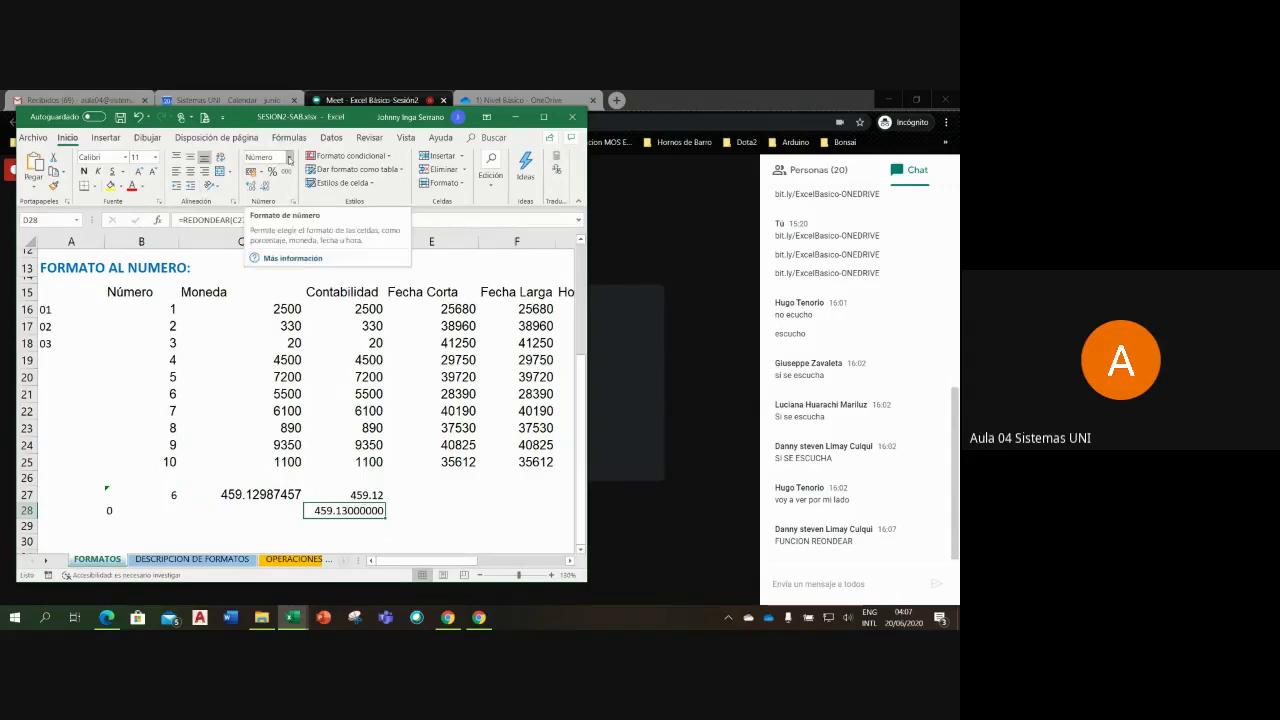
pyautogui.click(289, 158)
pyautogui.click(307, 203)
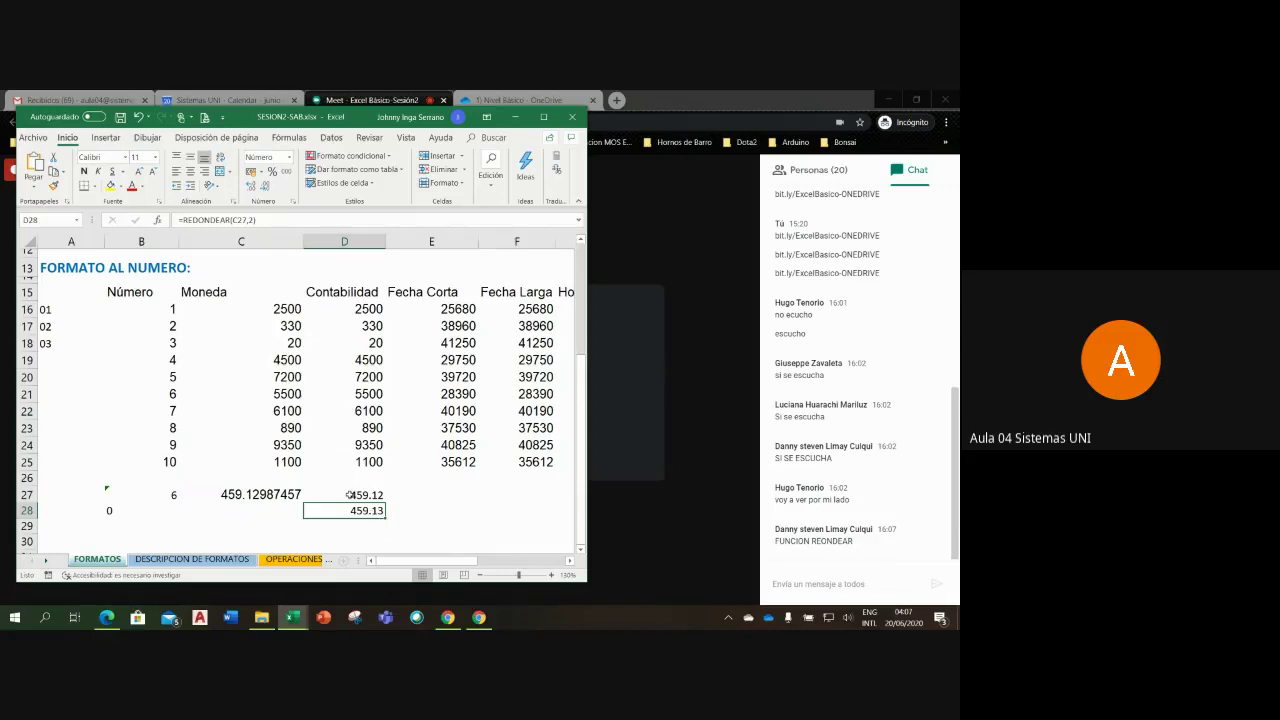
pyautogui.moveTo(291, 492); pyautogui.dragTo(374, 519)
pyautogui.click(374, 517)
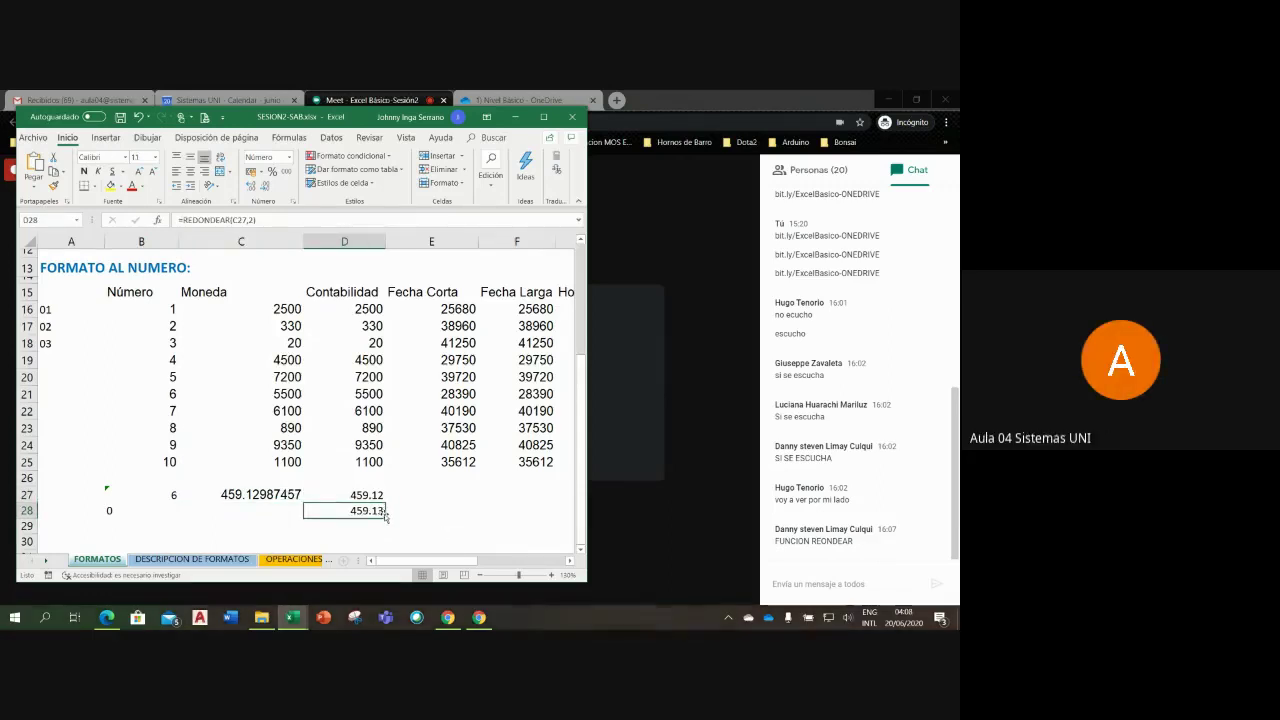
pyautogui.doubleClick(361, 495)
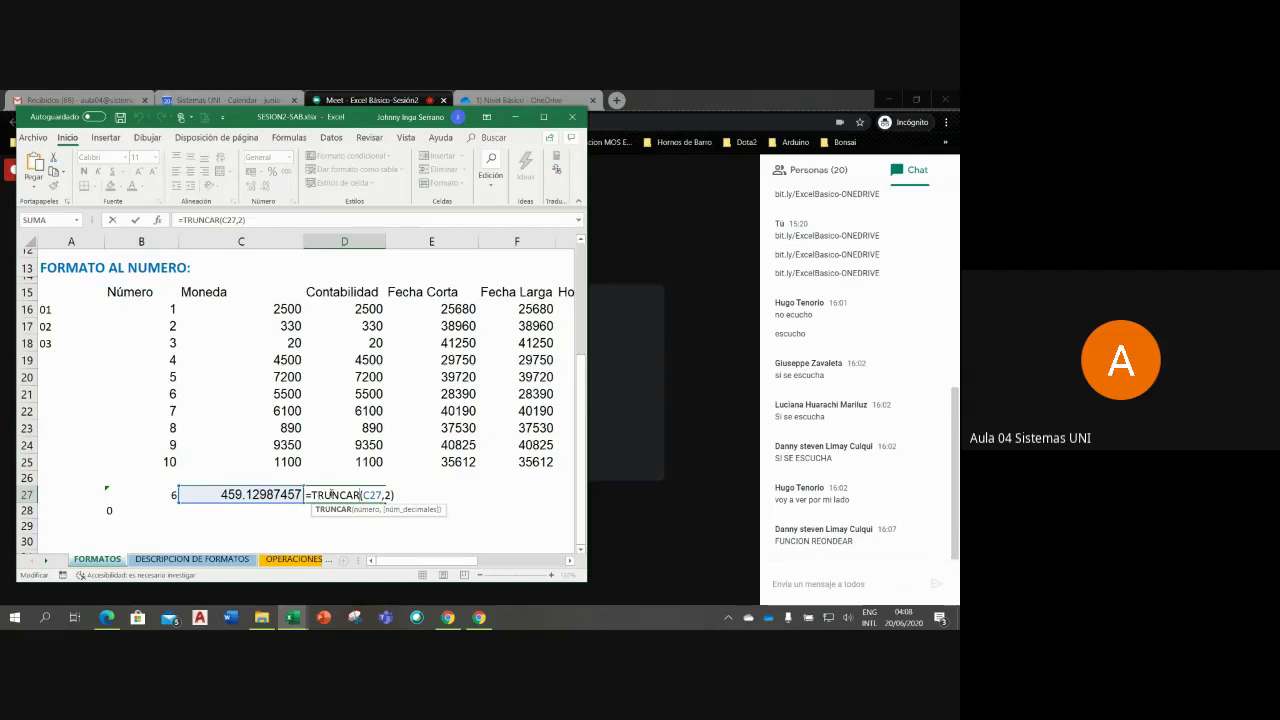
pyautogui.press('Return')
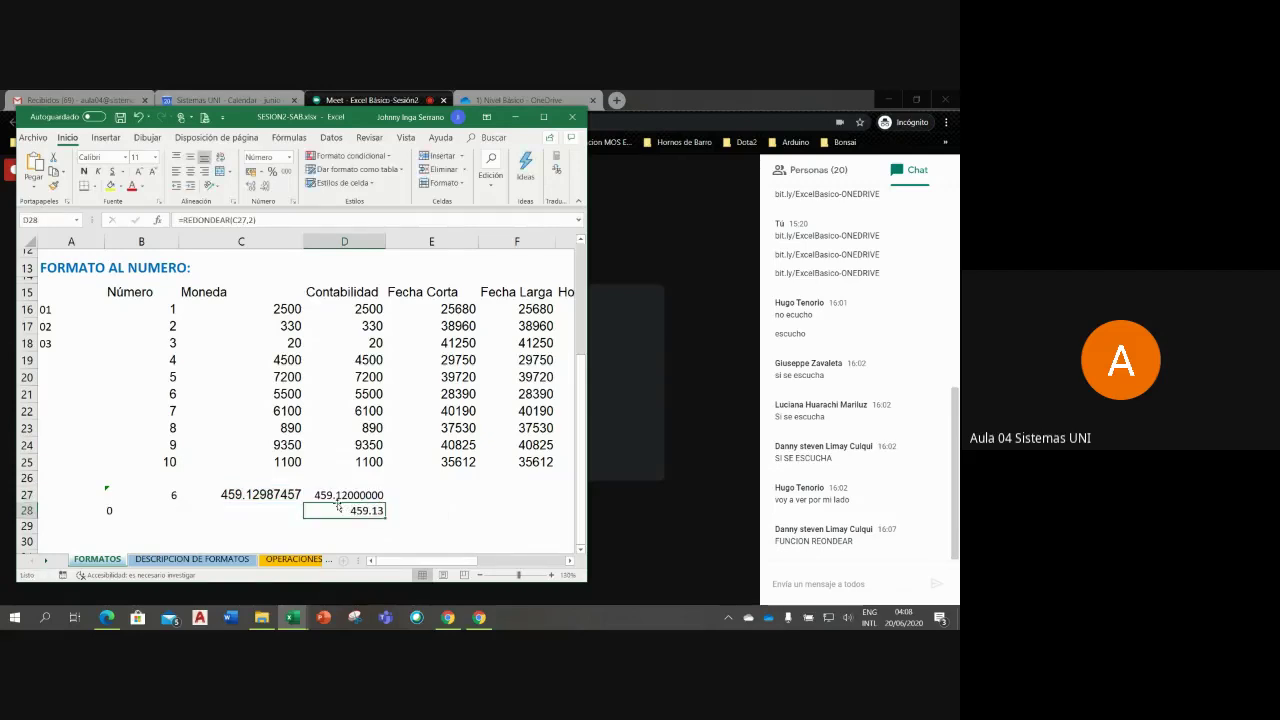
pyautogui.doubleClick(340, 509)
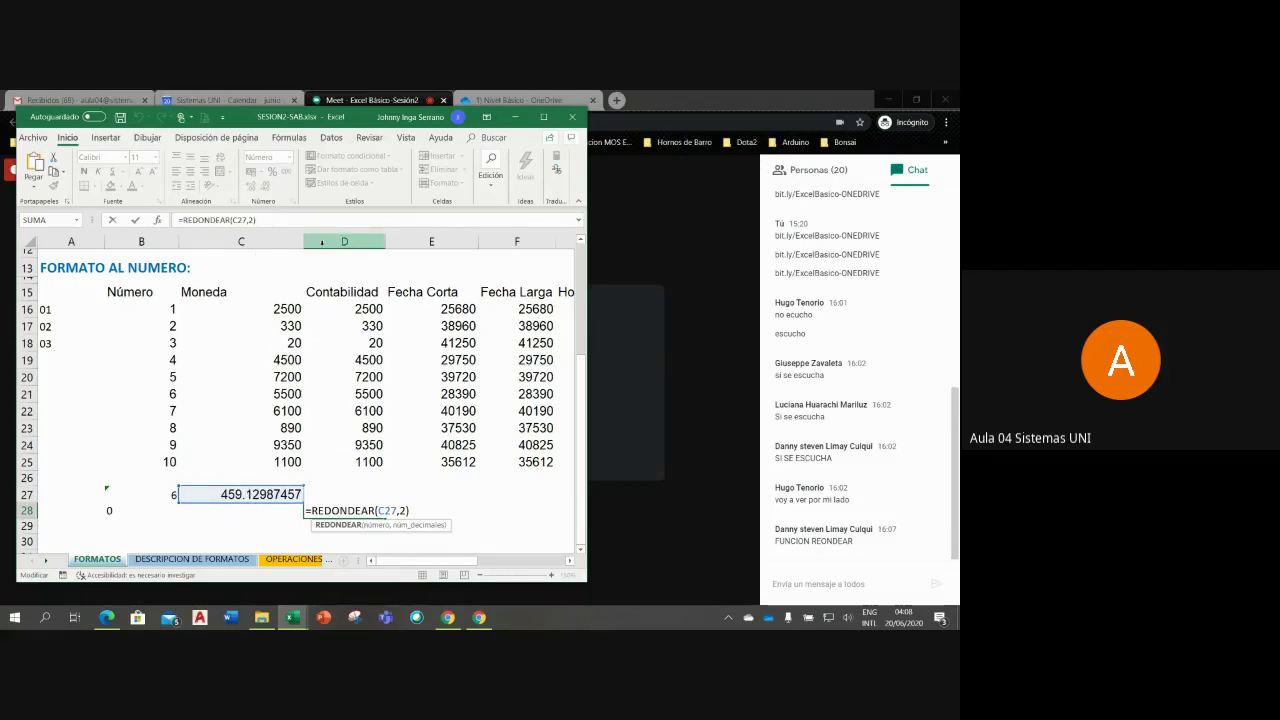
pyautogui.click(321, 241)
pyautogui.rightClick(322, 243)
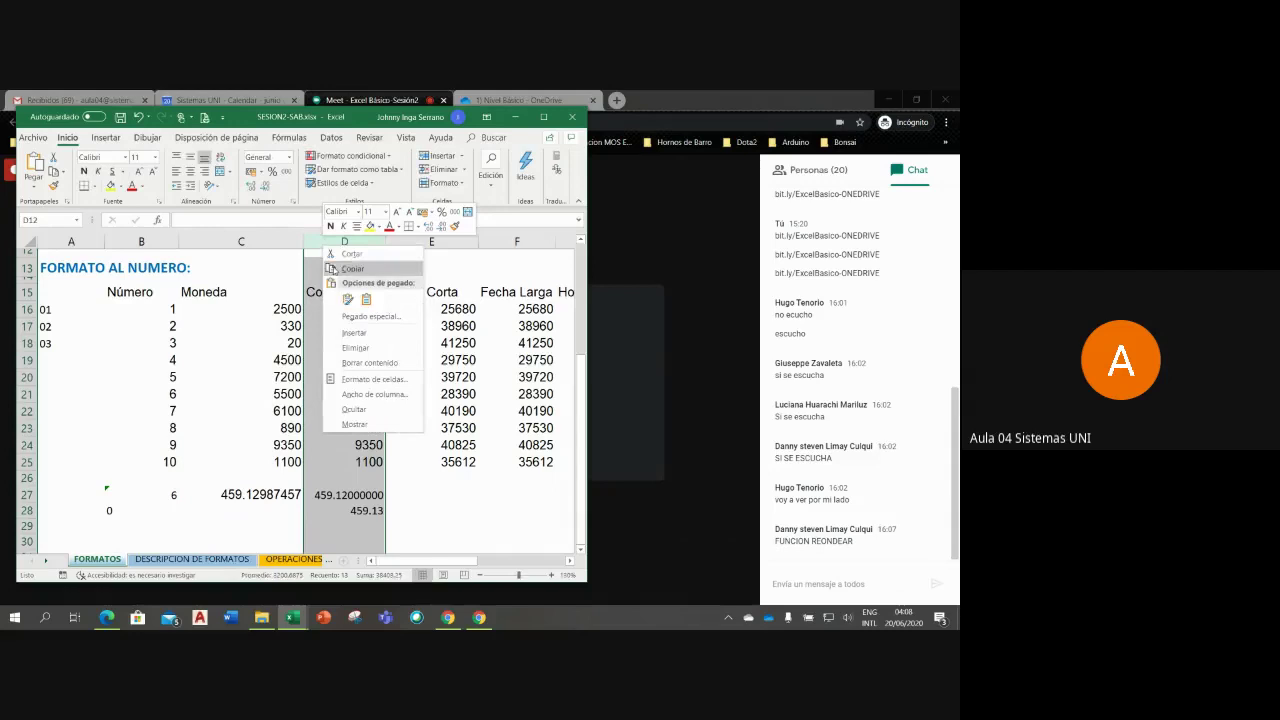
pyautogui.click(355, 333)
pyautogui.click(340, 291)
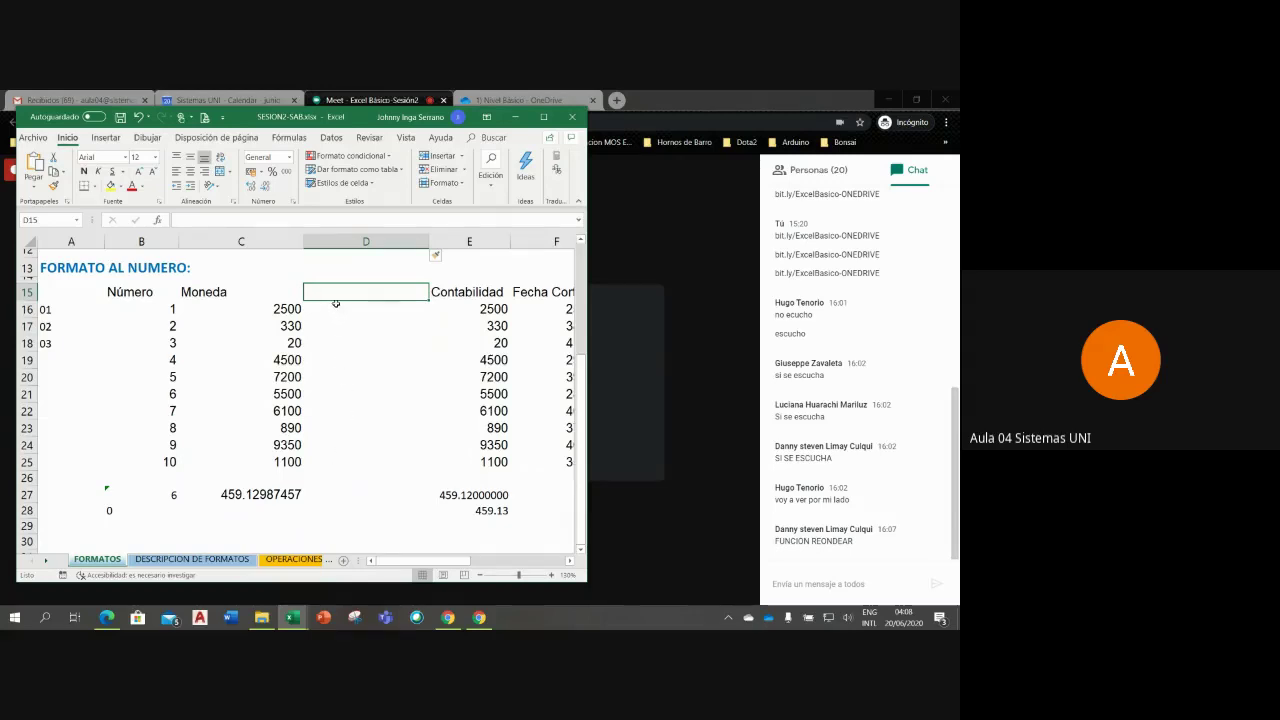
pyautogui.moveTo(340, 304); pyautogui.dragTo(350, 470)
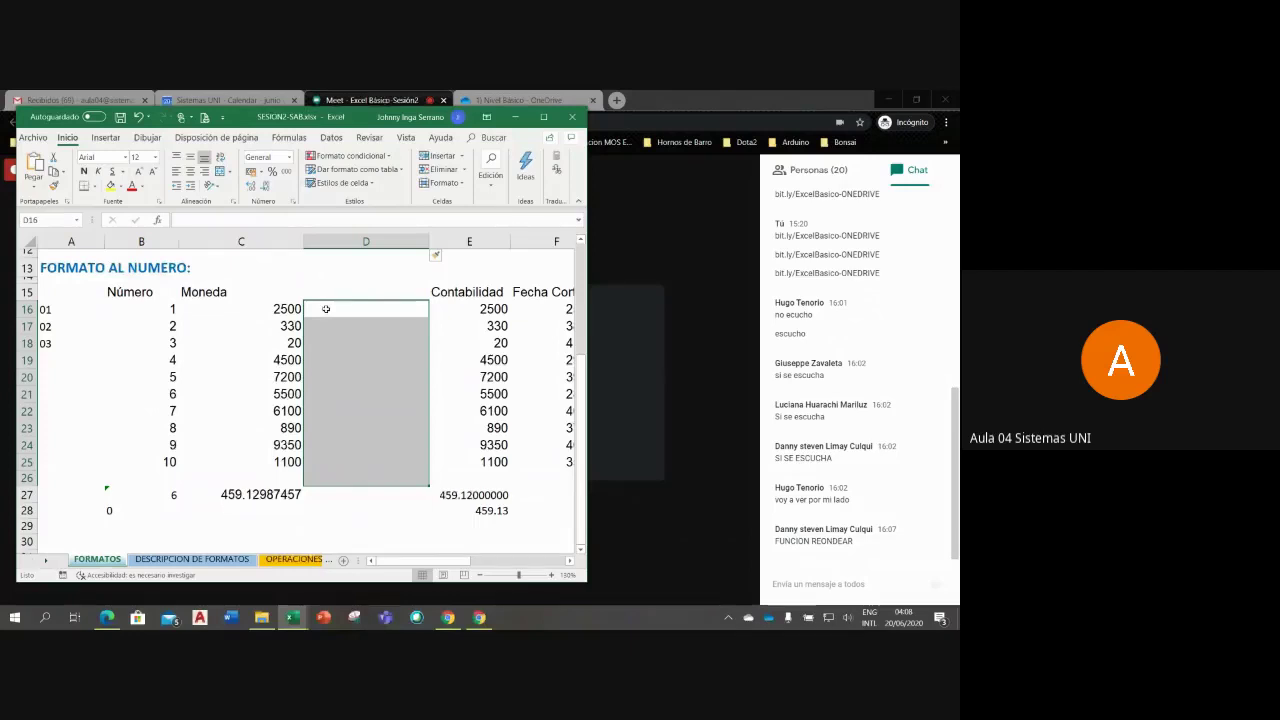
pyautogui.hotkey('shift', 'Up')
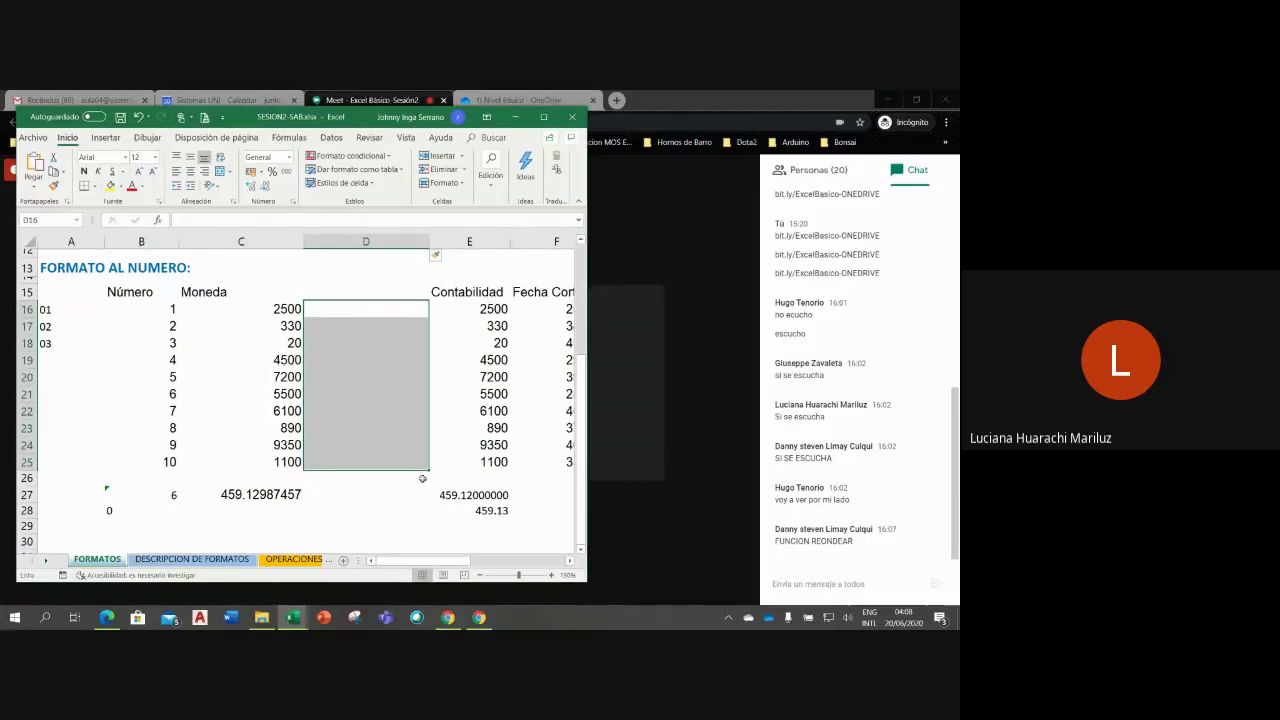
pyautogui.click(340, 313)
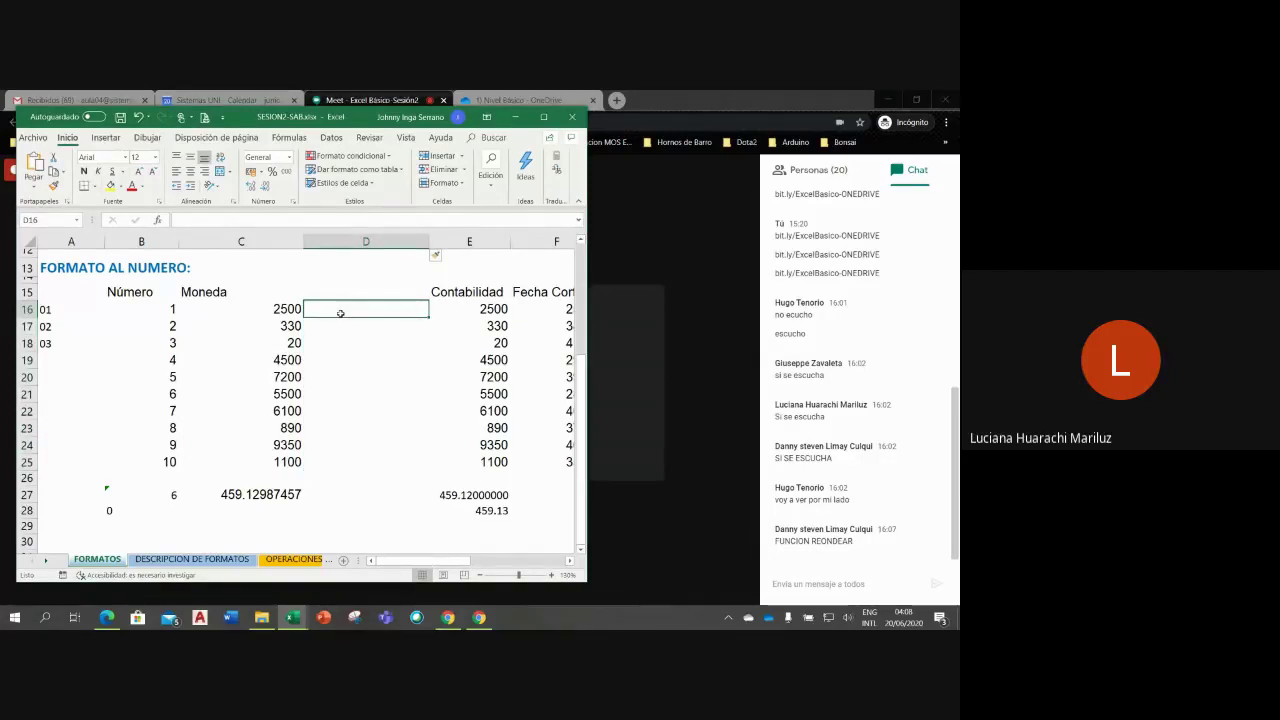
pyautogui.click(455, 495)
pyautogui.click(452, 511)
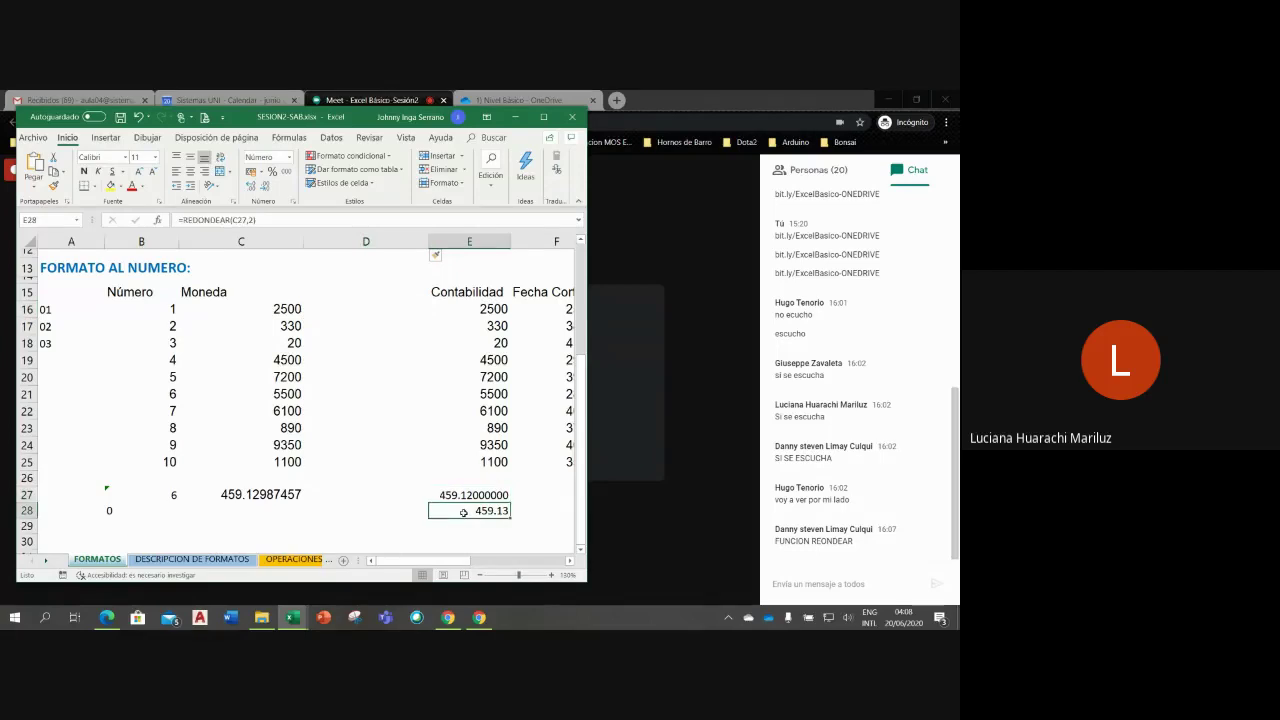
pyautogui.click(462, 495)
pyautogui.click(456, 510)
pyautogui.click(455, 492)
pyautogui.click(462, 510)
pyautogui.click(460, 496)
pyautogui.click(460, 510)
pyautogui.click(461, 497)
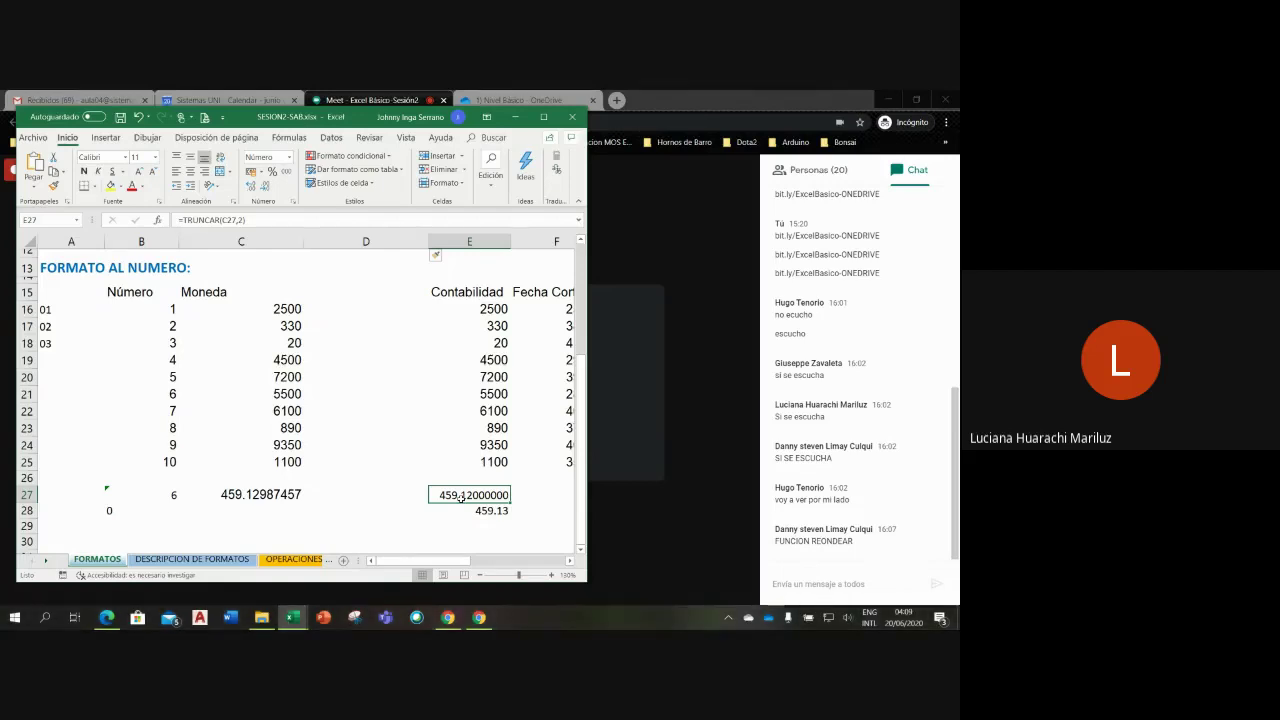
# Step: Review E27's =TRUNCAR(C27,2) formula, leaving it unchanged
pyautogui.doubleClick(461, 497)
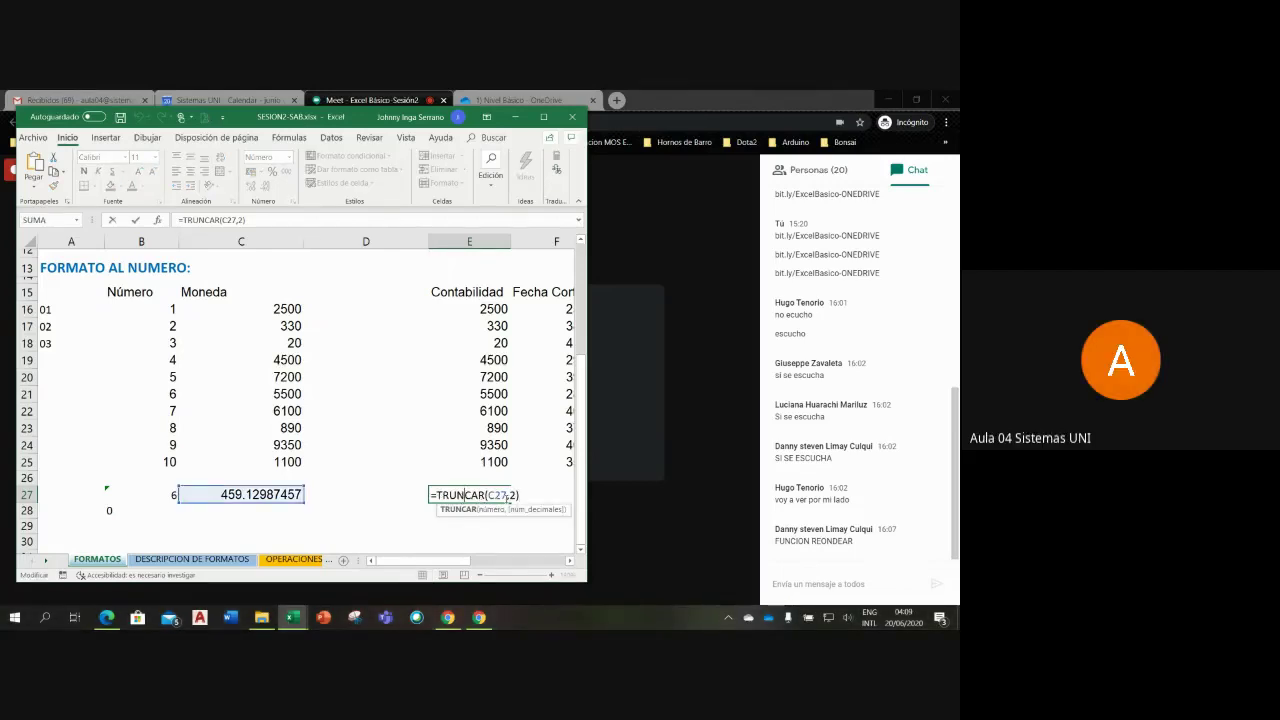
pyautogui.click(508, 496)
pyautogui.press('Return')
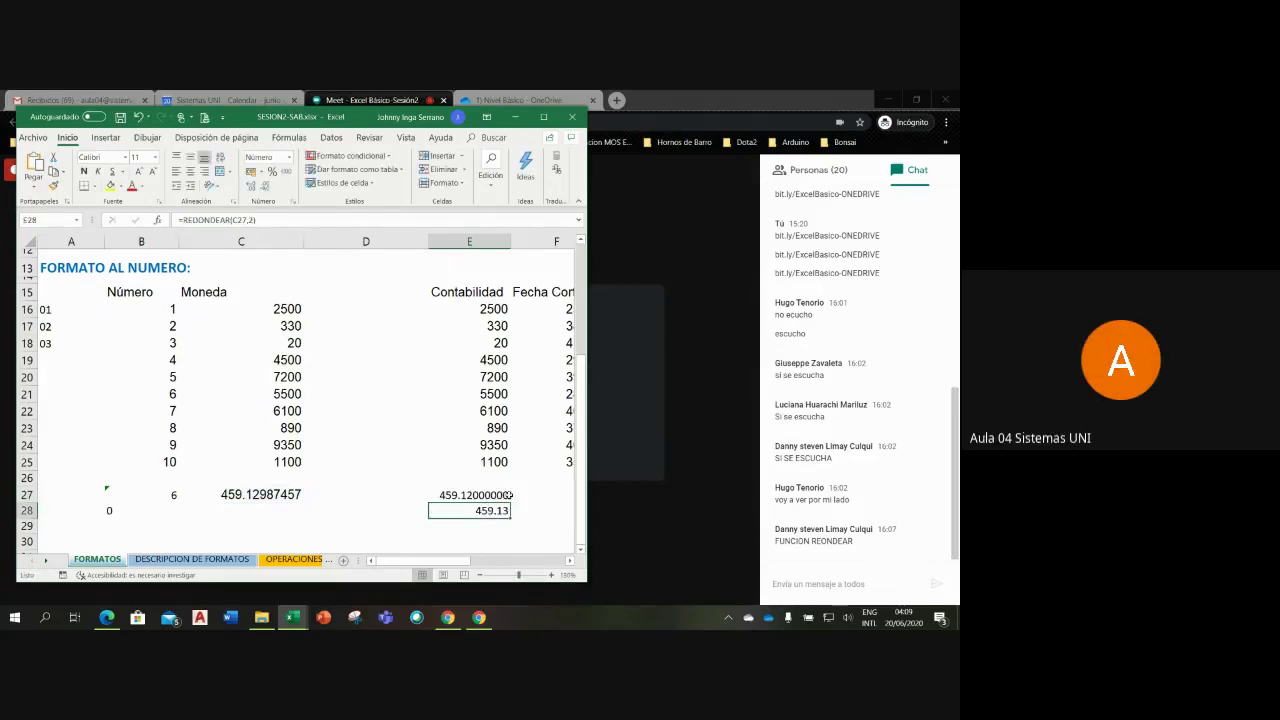
pyautogui.click(486, 495)
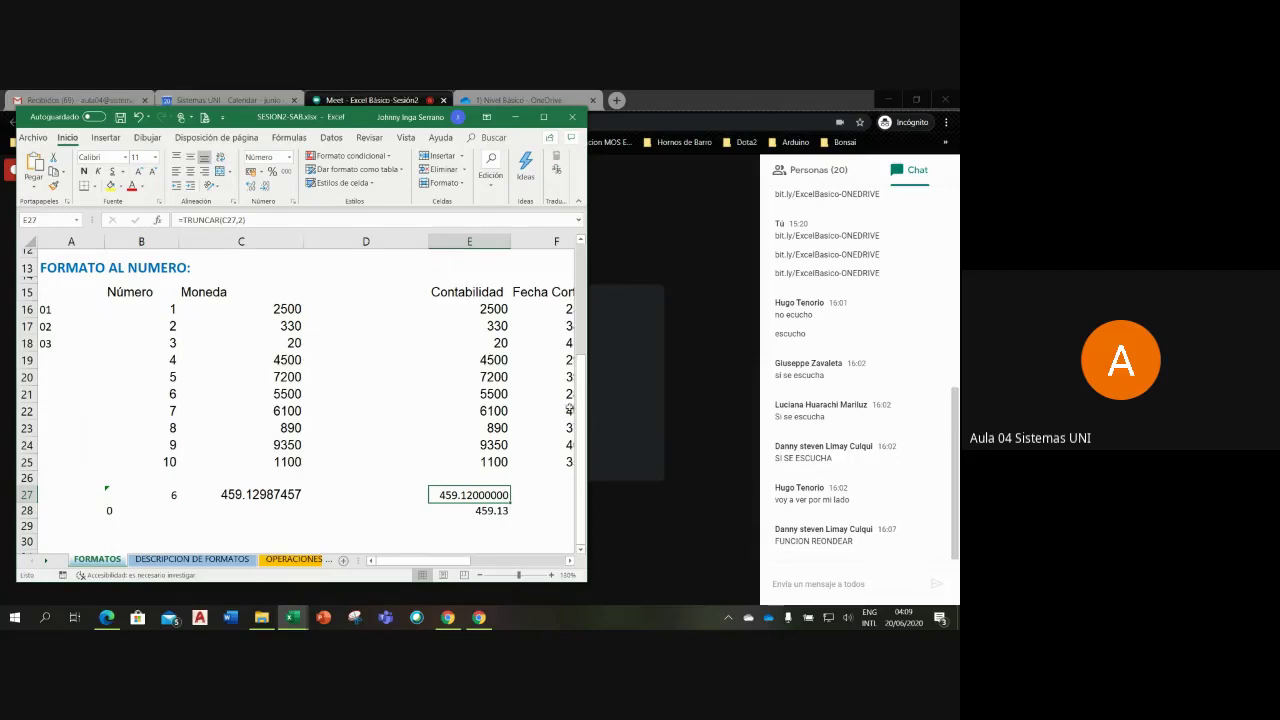
pyautogui.doubleClick(471, 495)
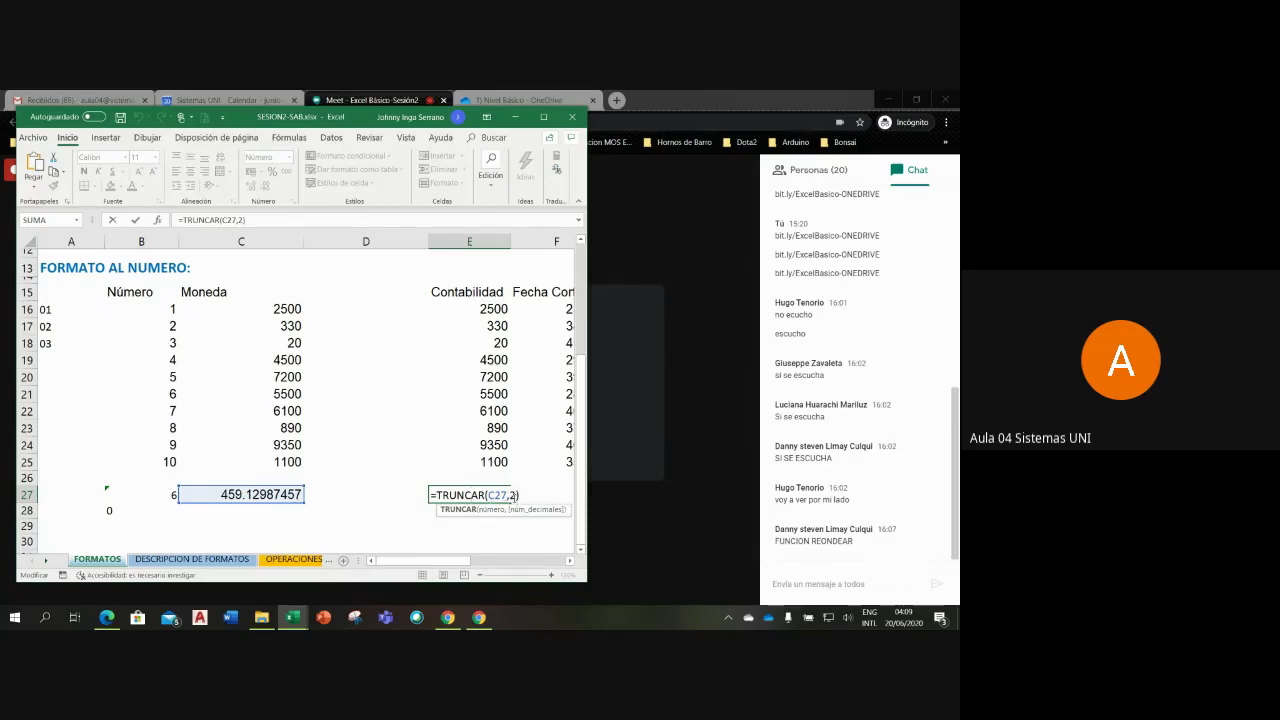
pyautogui.press('Return')
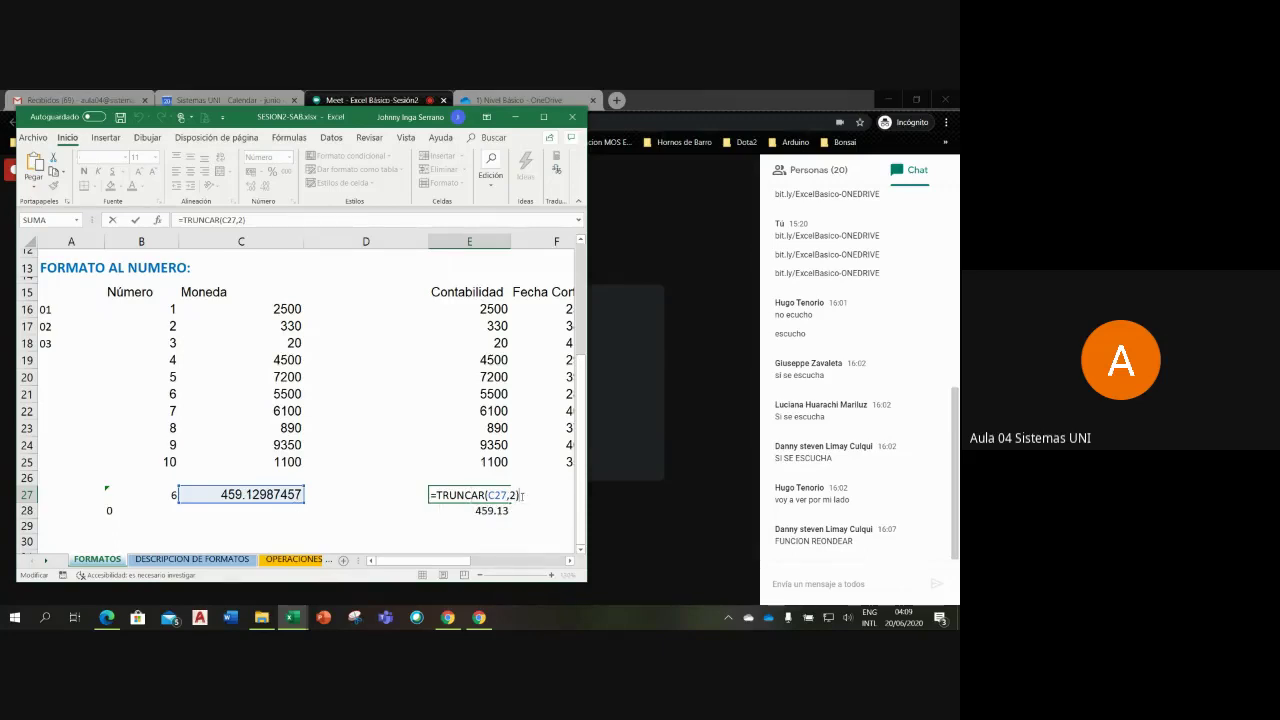
pyautogui.press('Return')
# Step: Apply the Número format to E27 so it shows 459.12 above E28's 459.13
pyautogui.click(457, 495)
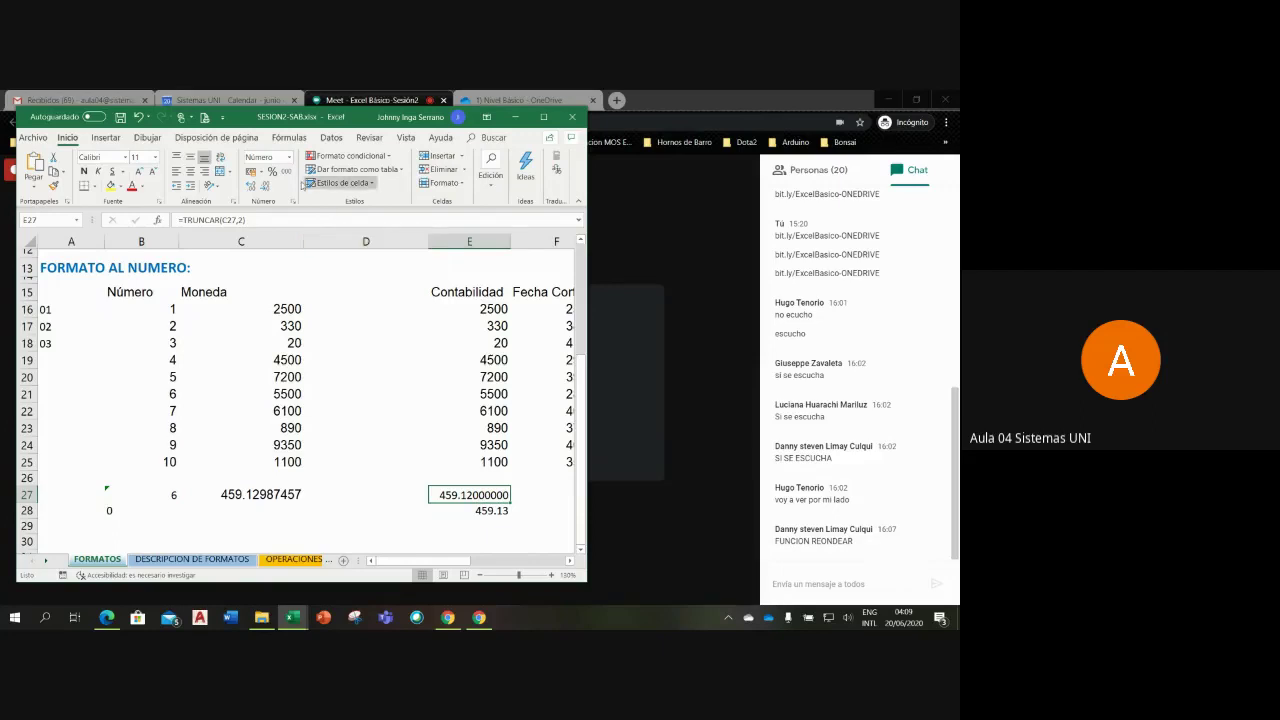
pyautogui.click(288, 162)
pyautogui.click(300, 203)
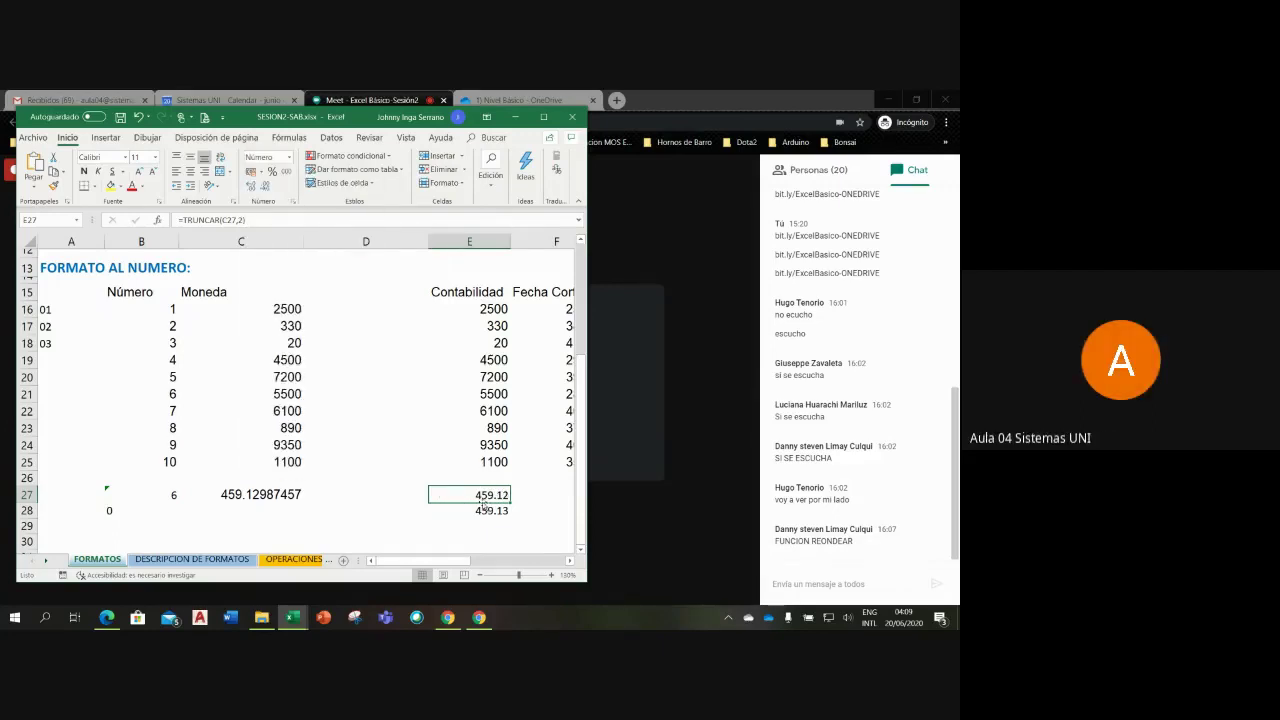
pyautogui.doubleClick(461, 494)
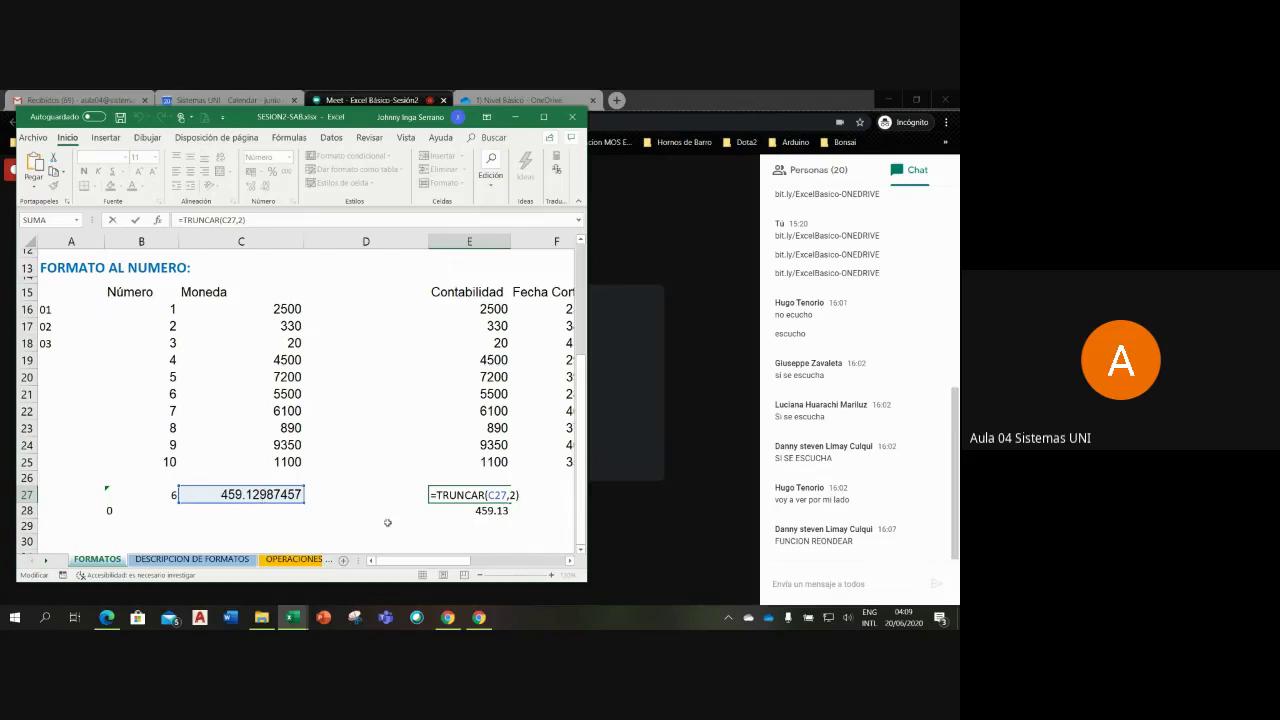
pyautogui.click(466, 510)
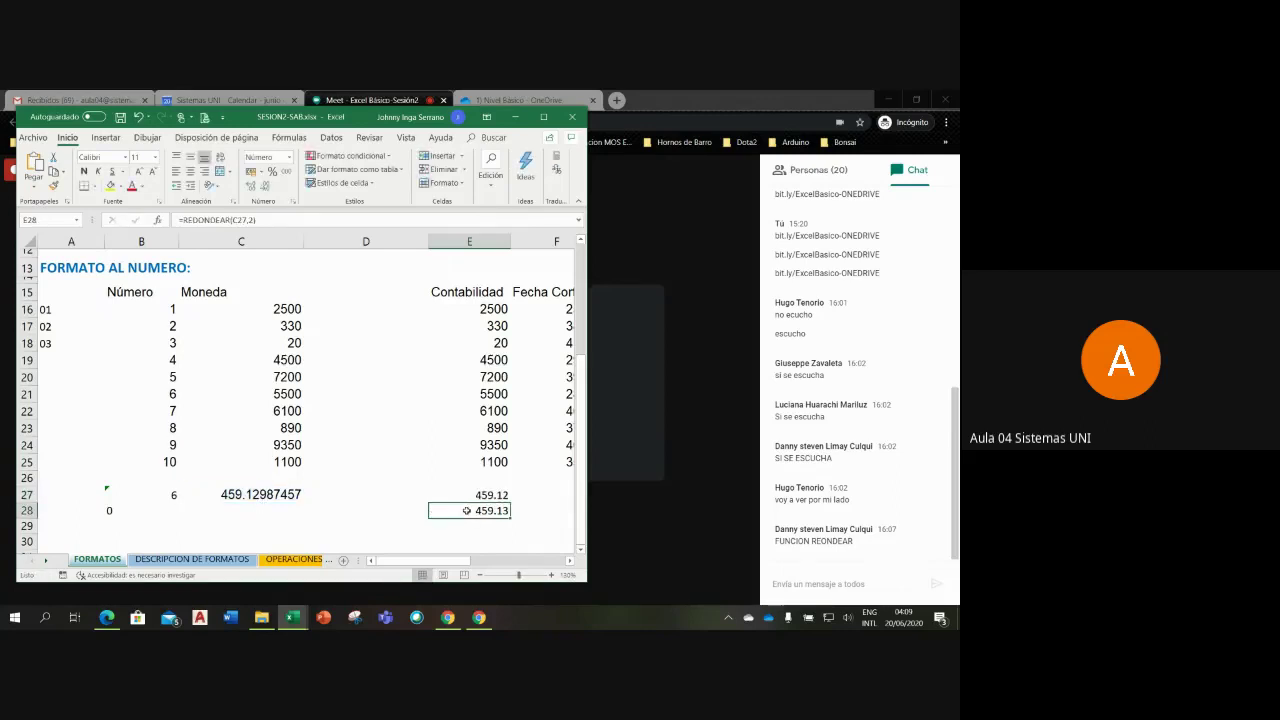
pyautogui.click(467, 497)
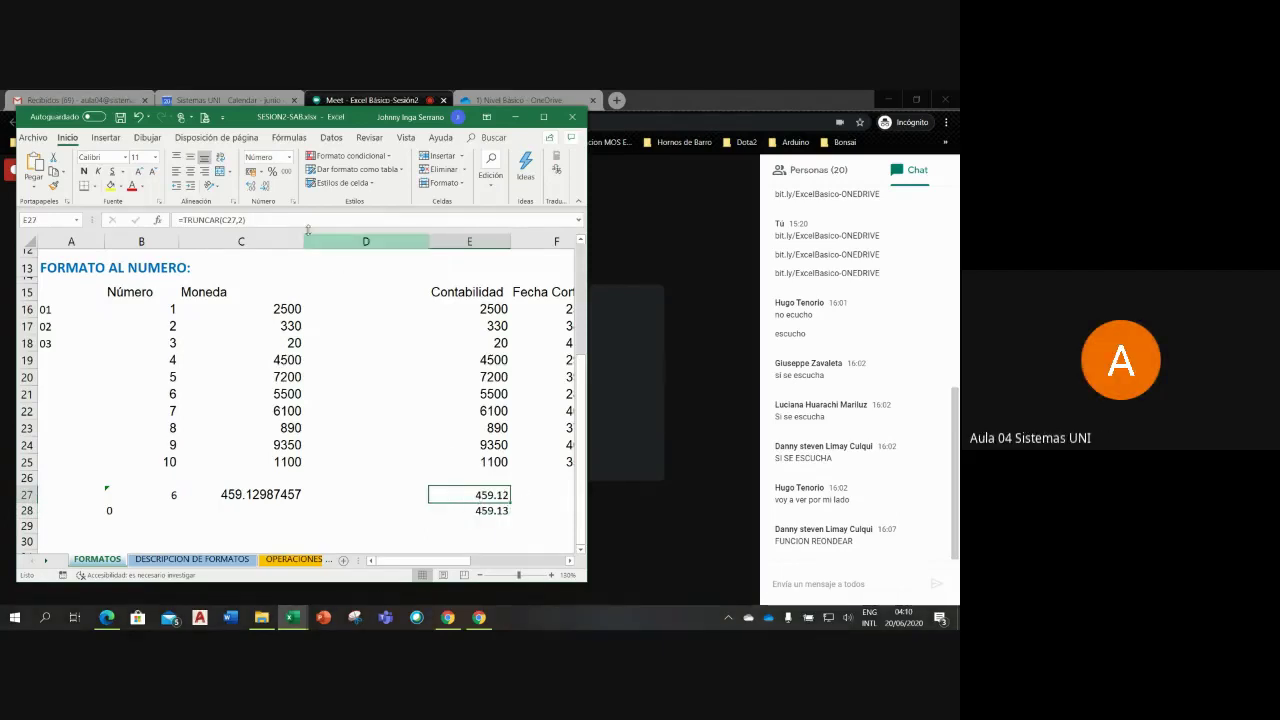
pyautogui.click(265, 188)
pyautogui.click(265, 188)
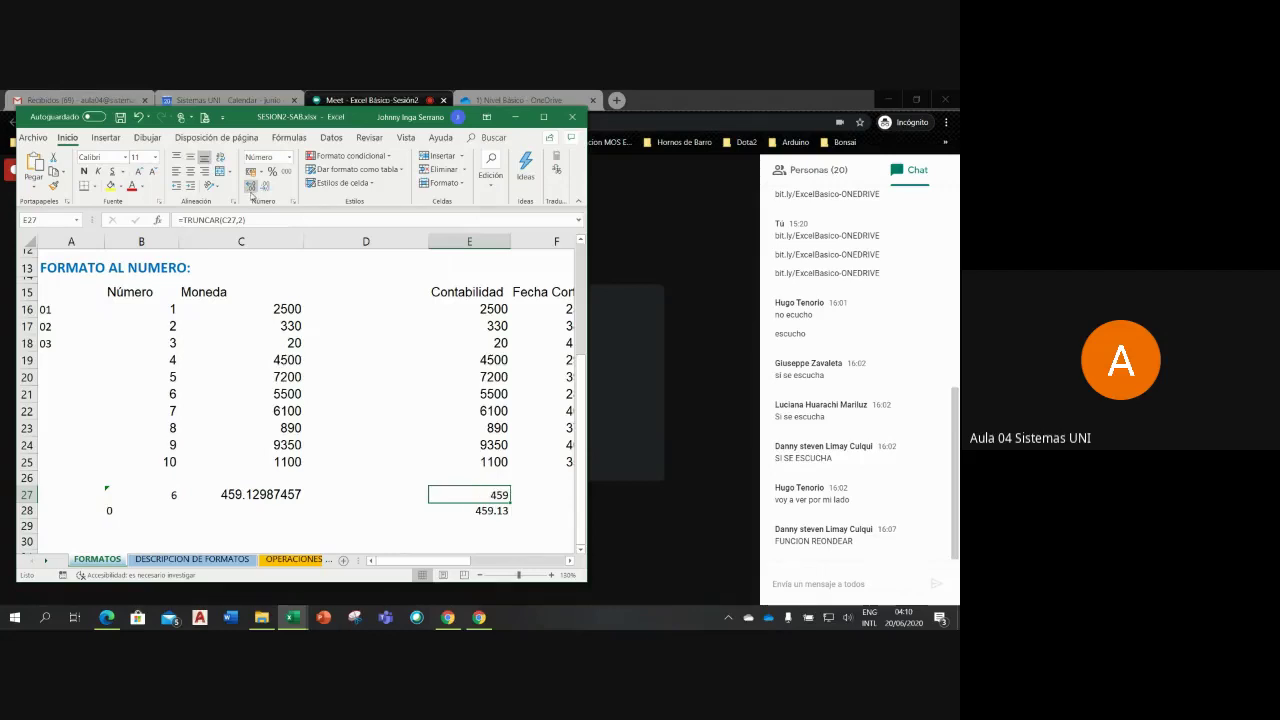
pyautogui.click(251, 187)
pyautogui.click(251, 187)
pyautogui.click(251, 187)
pyautogui.click(251, 187)
pyautogui.click(265, 187)
pyautogui.click(265, 187)
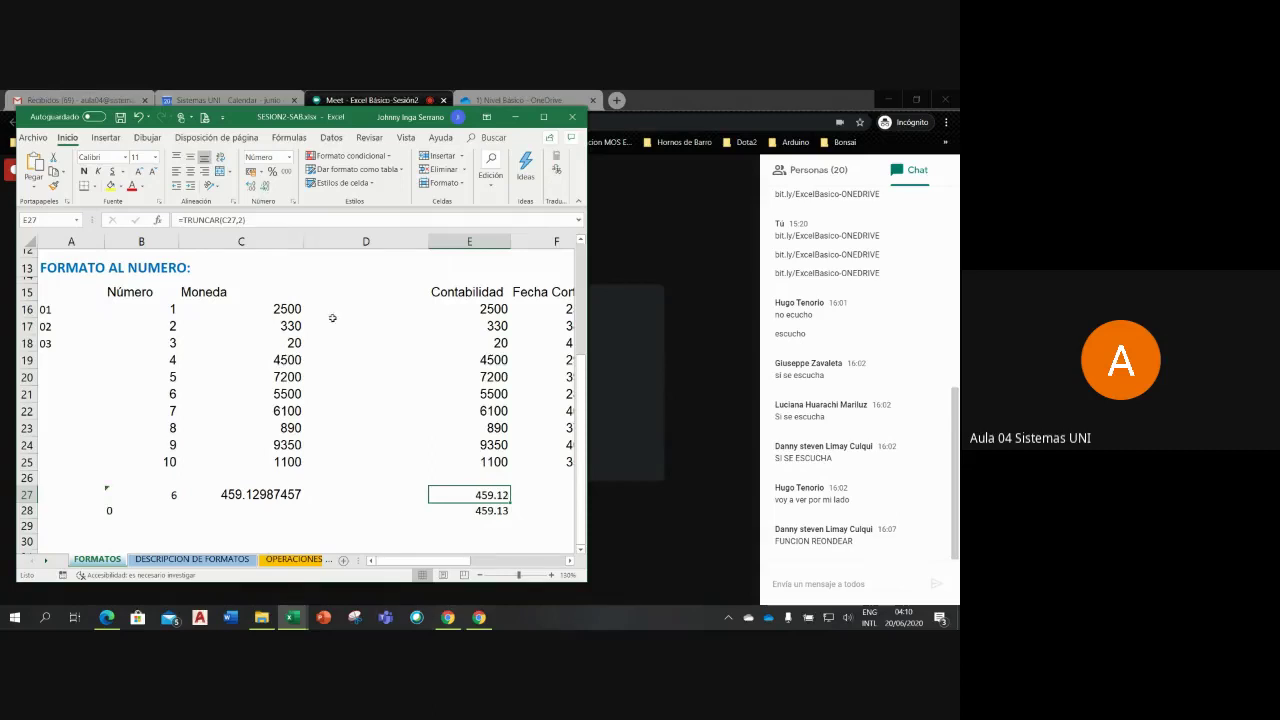
pyautogui.doubleClick(467, 494)
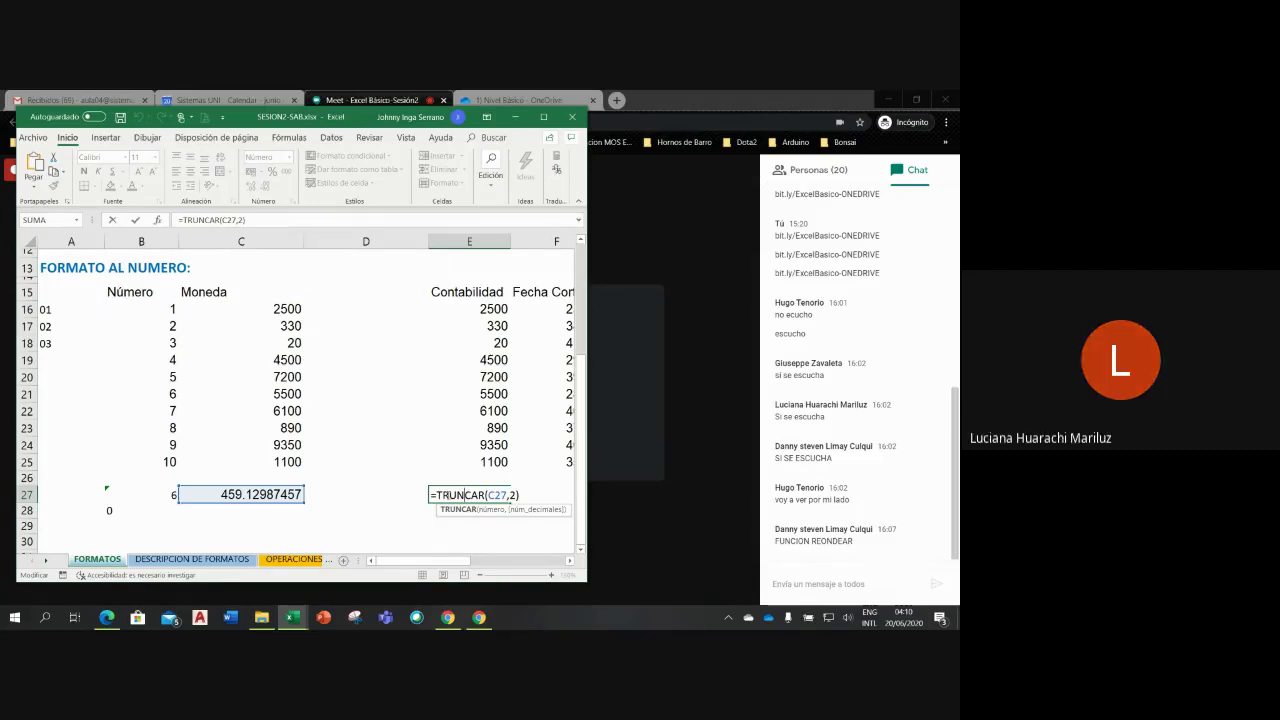
pyautogui.press('Return')
pyautogui.write('=REDONDEAR(C27,2)')
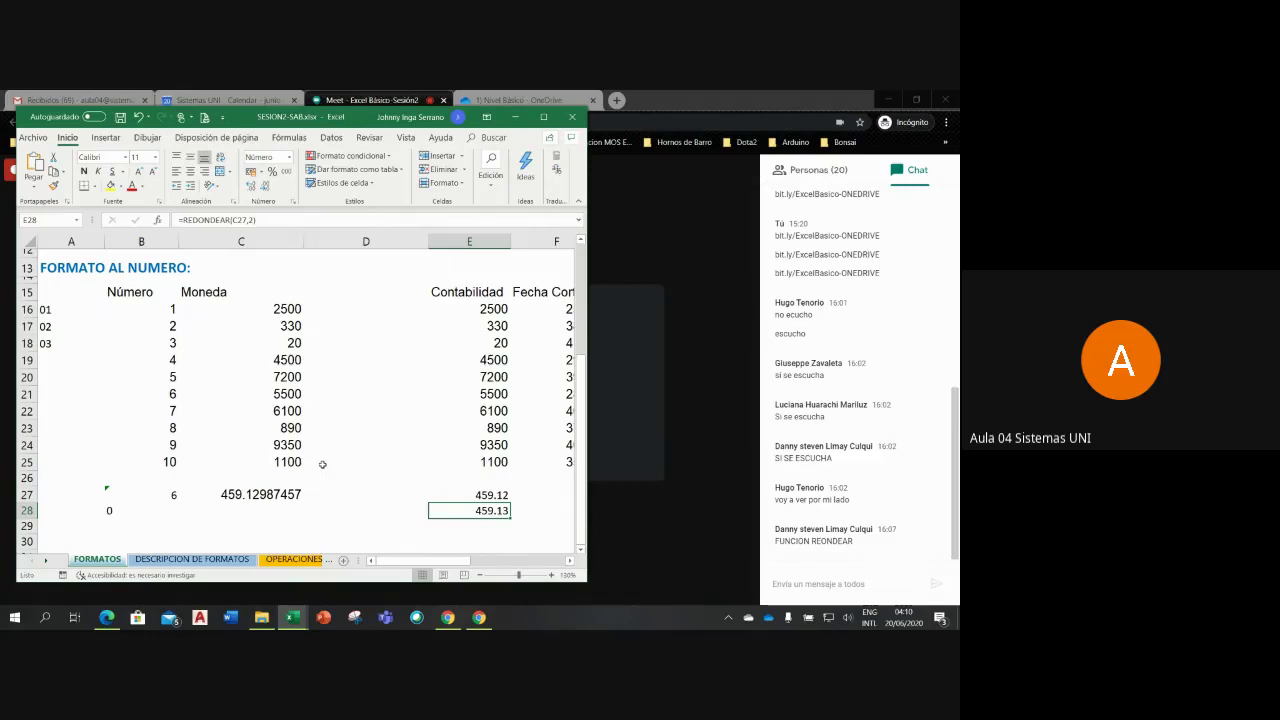
pyautogui.press('Down')
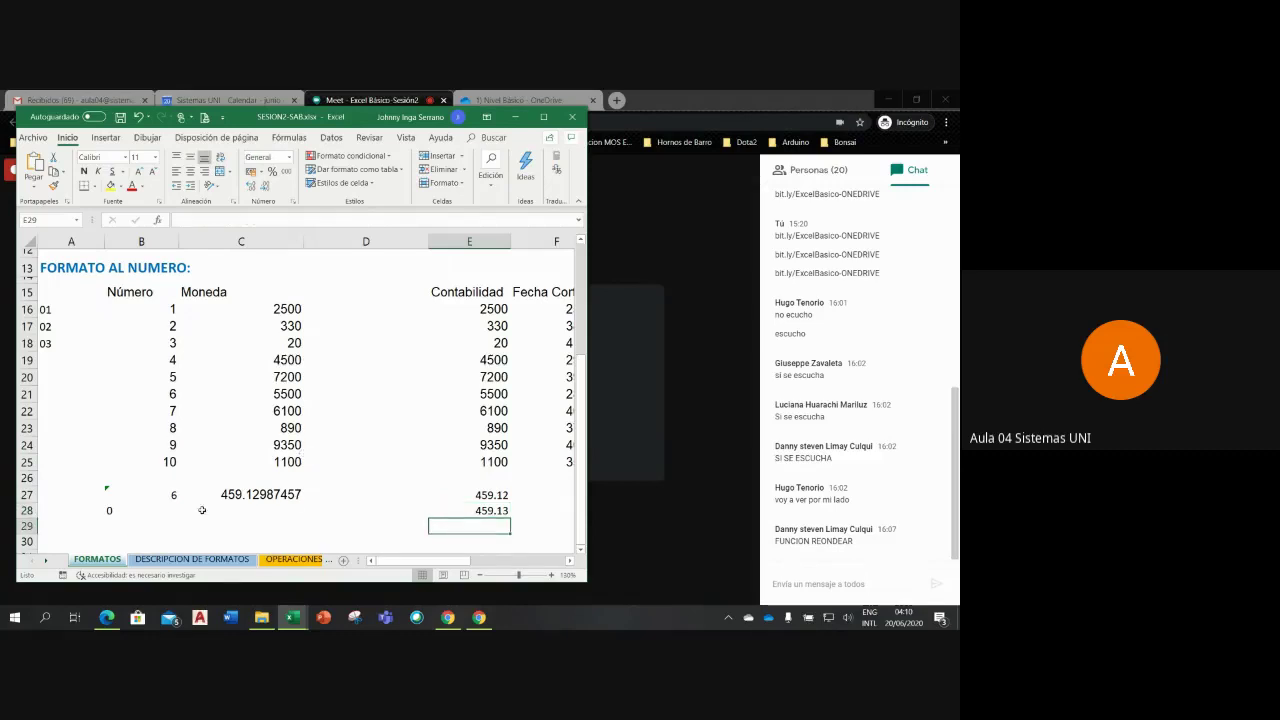
# Step: Clear the contents of B27:E29, select C16, and bring Google Meet's participant list to the front
pyautogui.moveTo(123, 492); pyautogui.dragTo(478, 530)
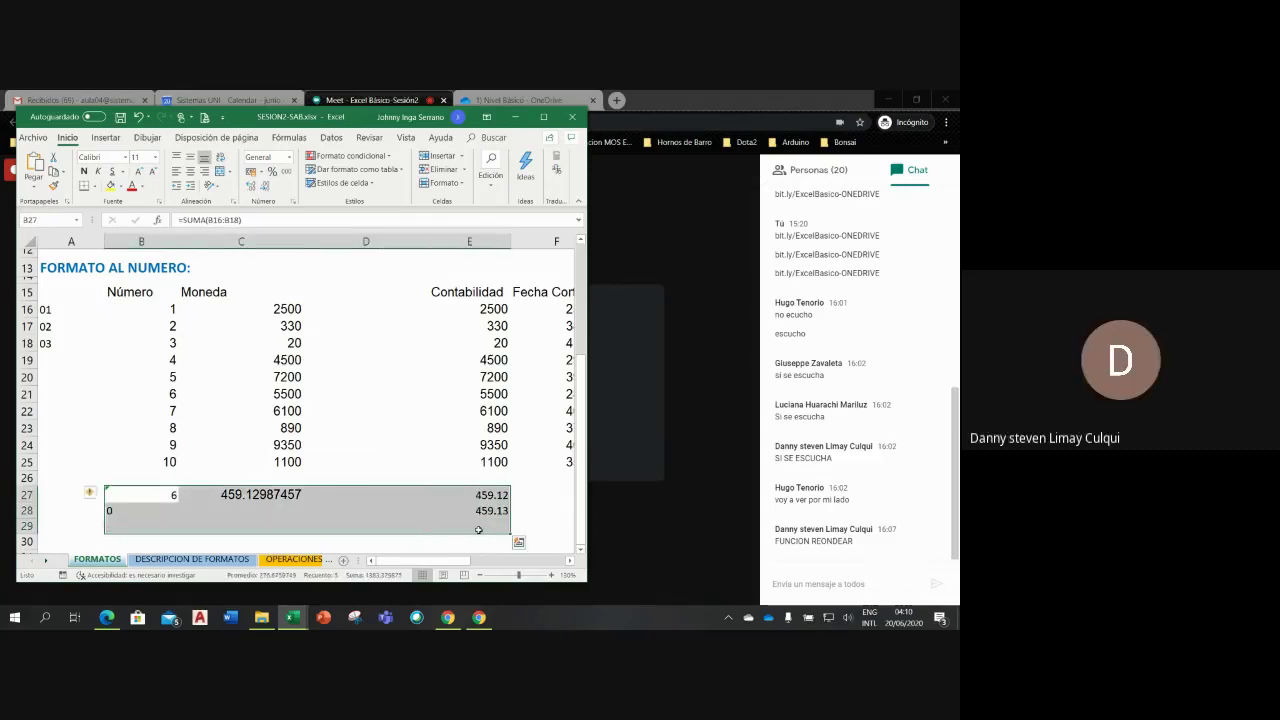
pyautogui.press('Delete')
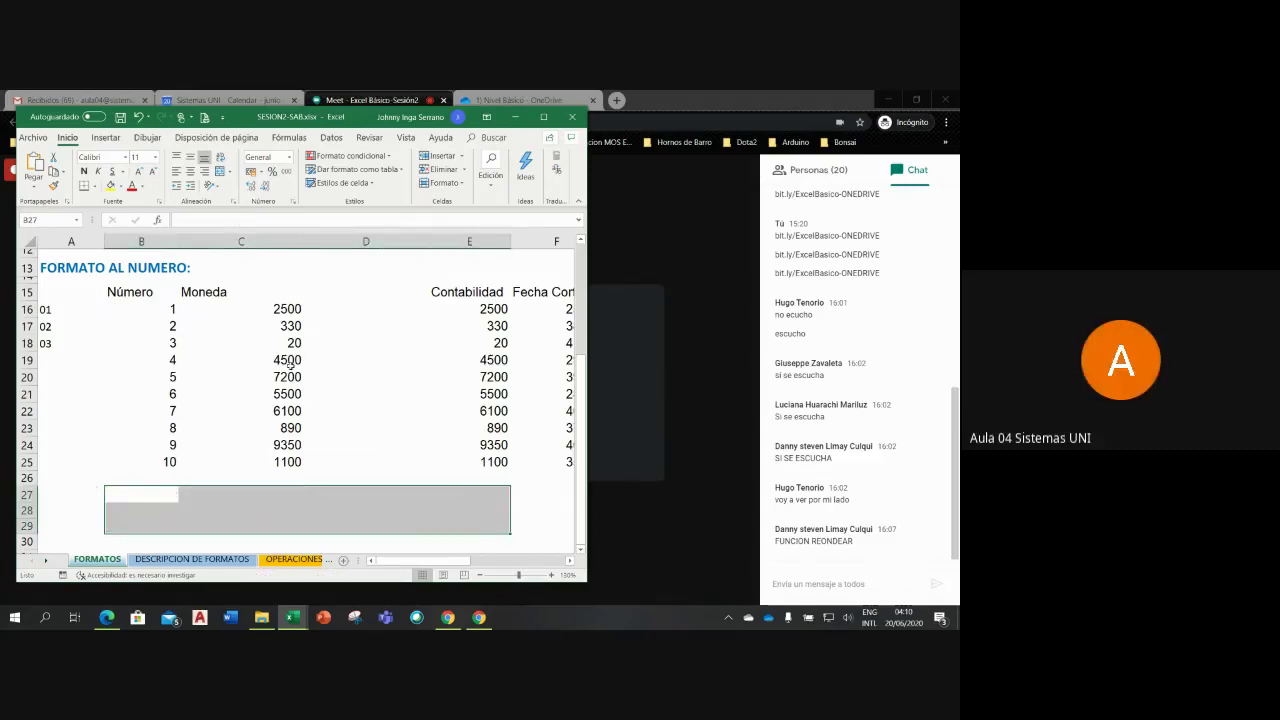
pyautogui.click(252, 317)
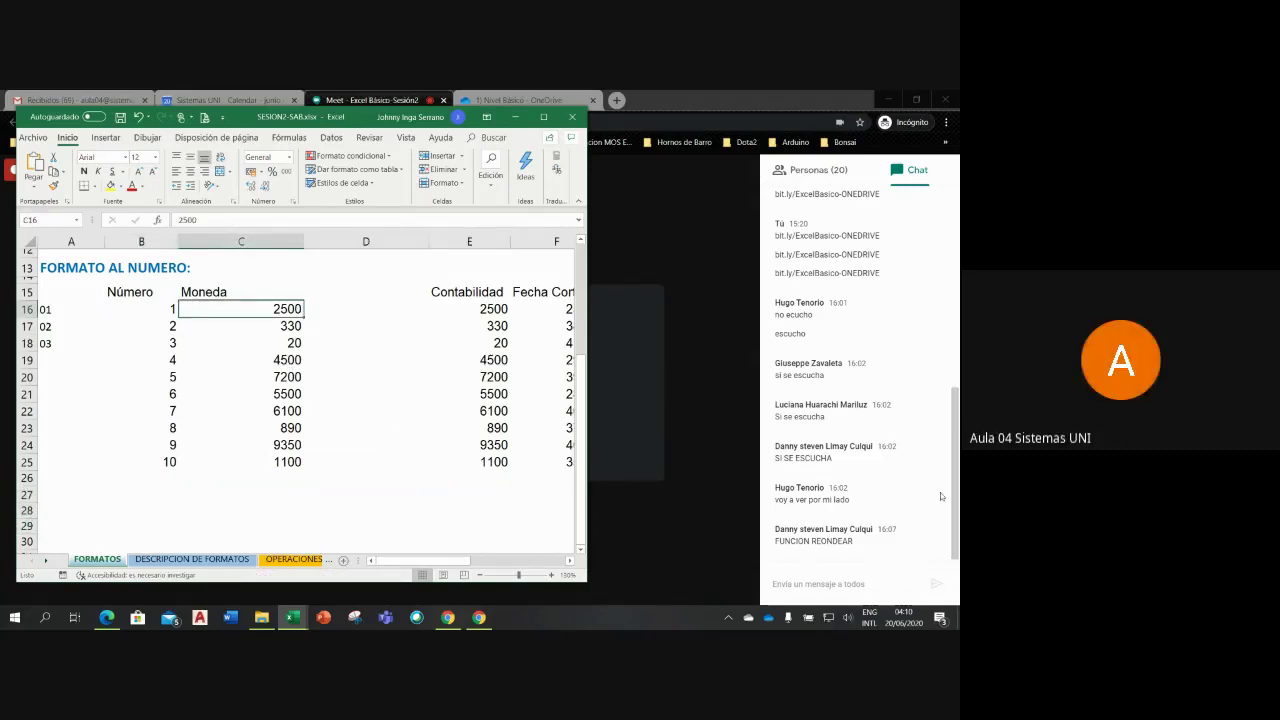
pyautogui.click(800, 170)
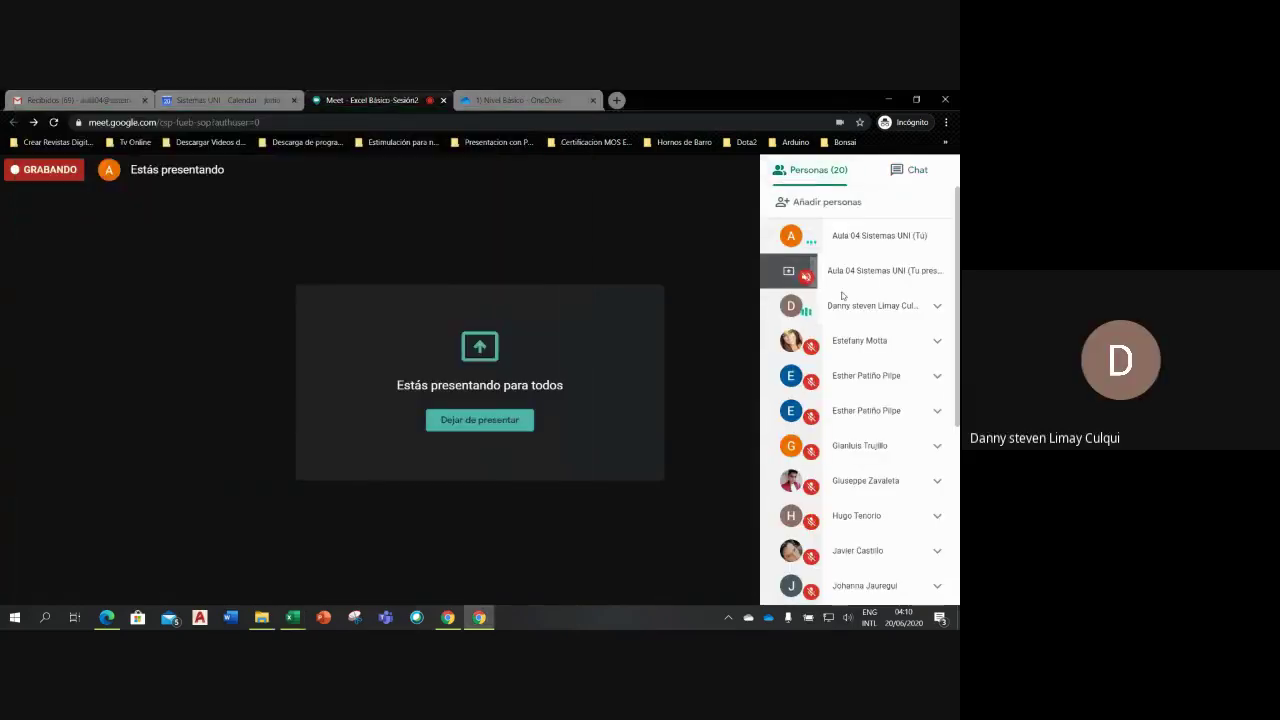